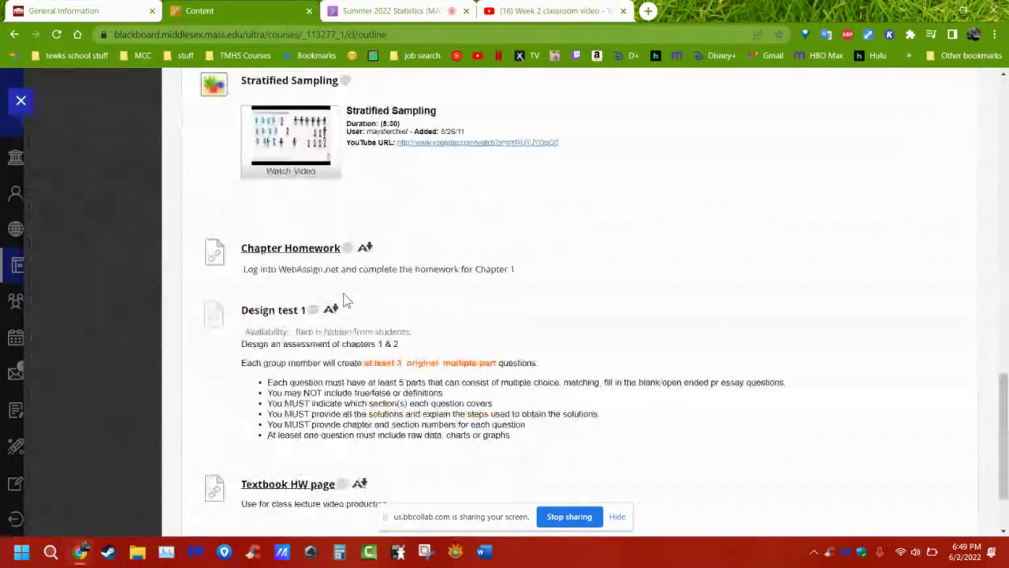
Open the Chapter 1 Lecture discussion forum from the course content page.
scroll(345, 298, "up", 5)
scroll(344, 296, "up", 10)
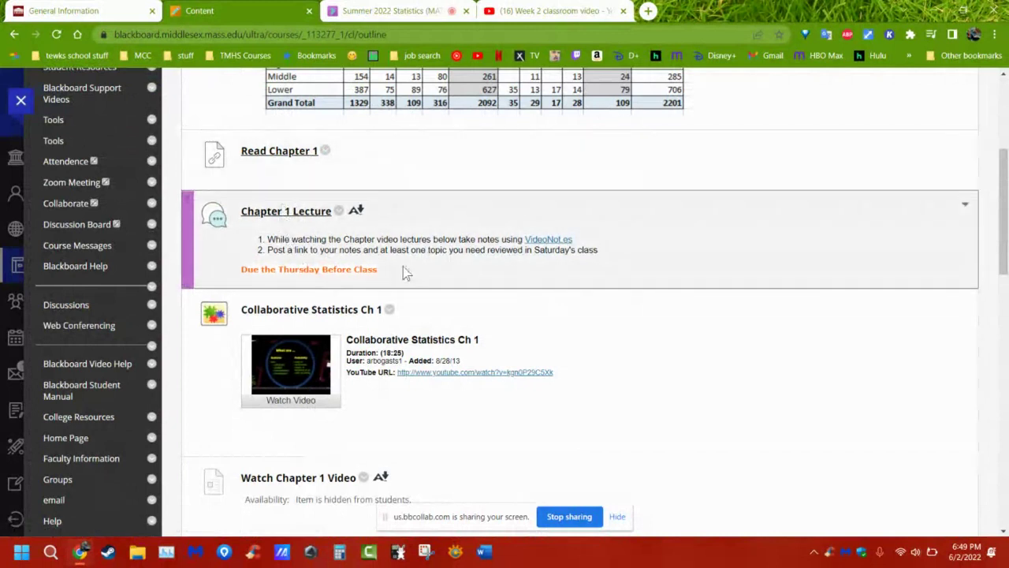
left_click(292, 223)
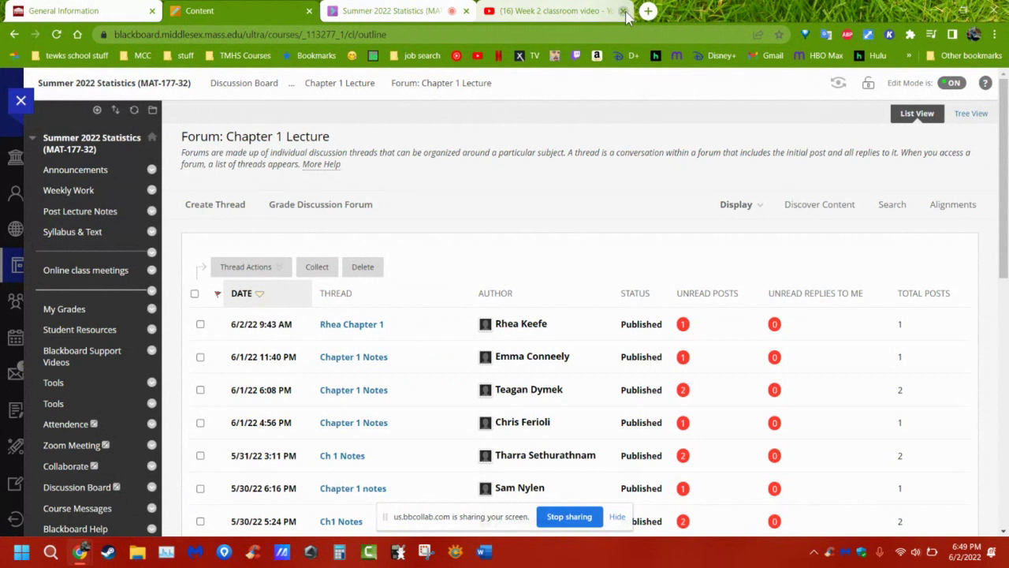
Load the bookmarked Cengage WebAssign site in place of the YouTube video and sign in with the saved college e-mail.
left_click(572, 13)
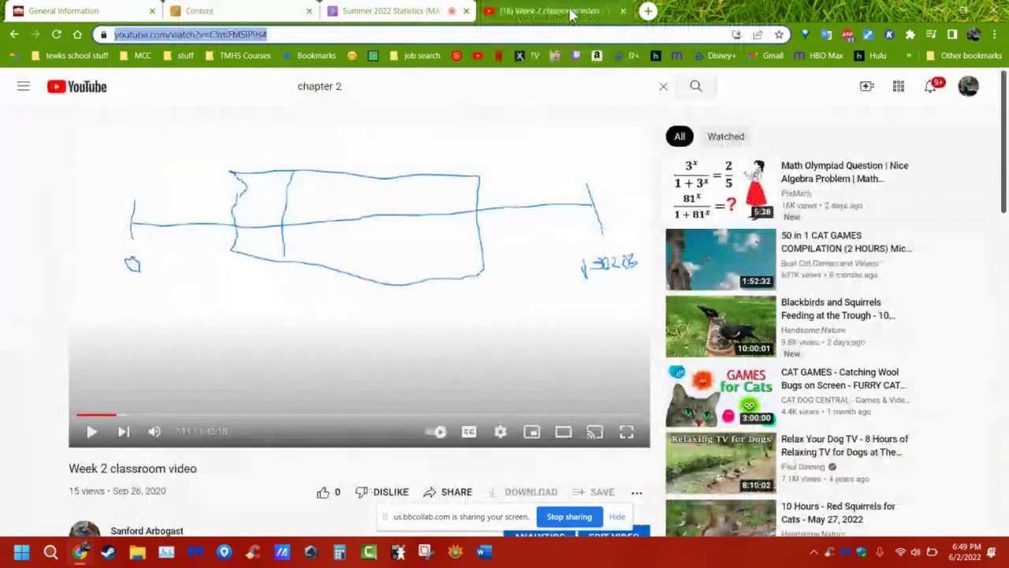
left_click(145, 56)
left_click(126, 92)
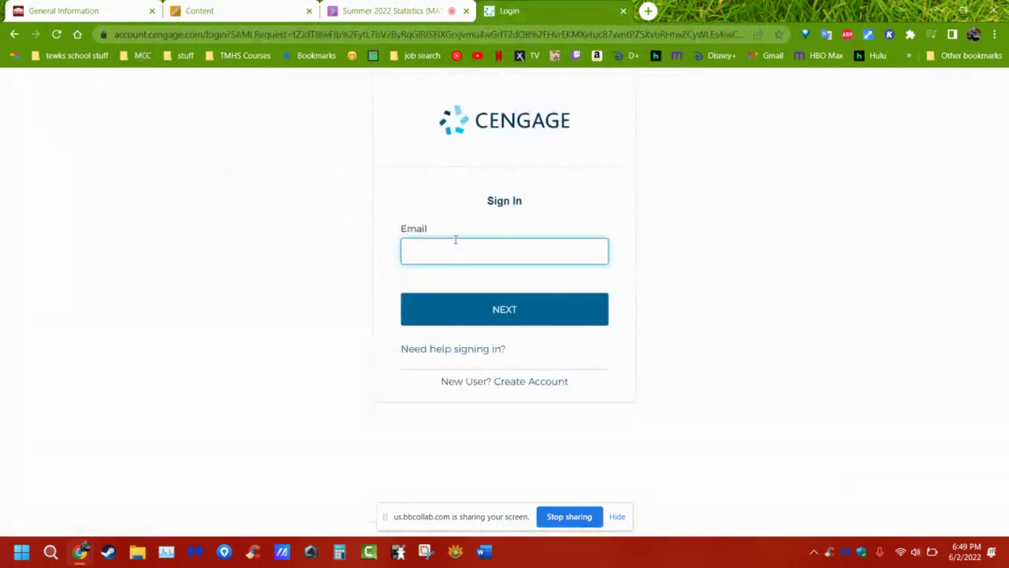
left_click(450, 253)
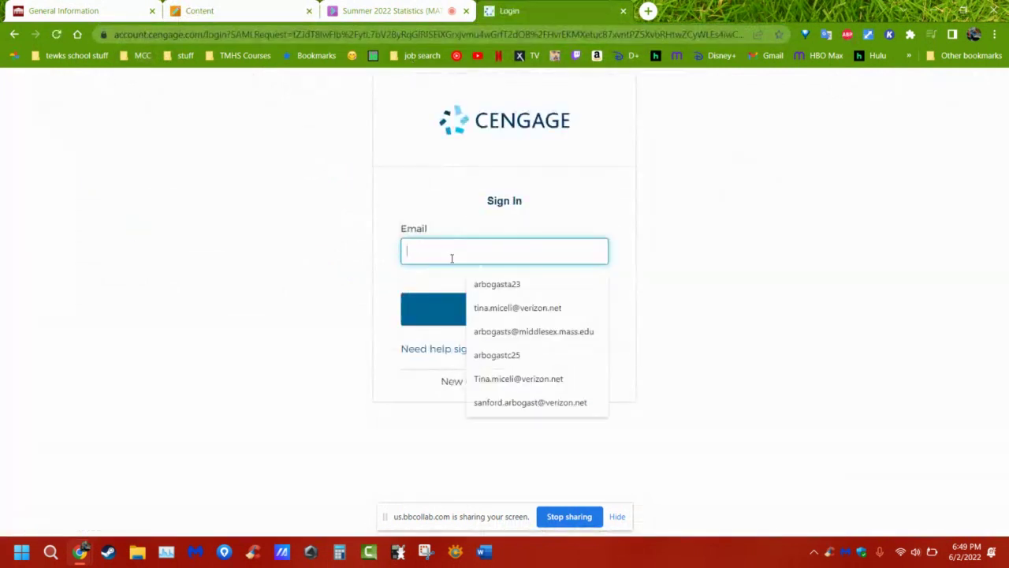
left_click(499, 337)
left_click(498, 313)
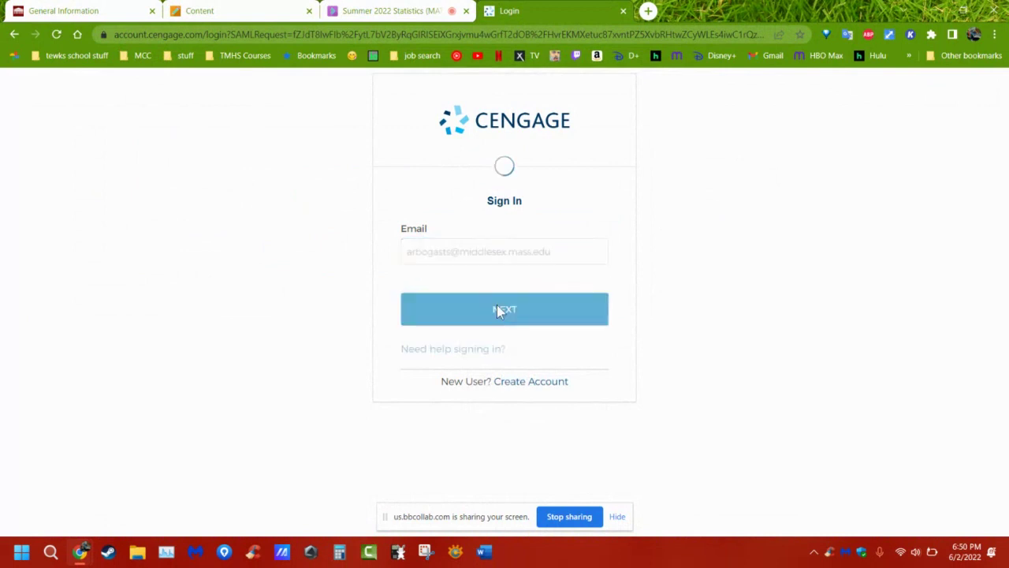
left_click(503, 359)
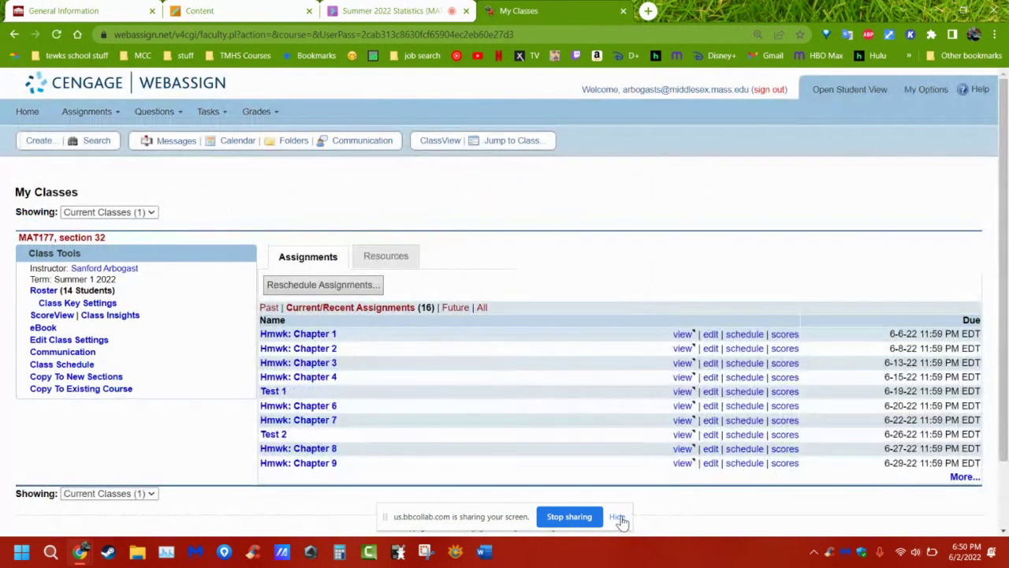
Hide the screen-sharing notice and open the preview of the Hmwk: Chapter 2 assignment.
left_click(620, 517)
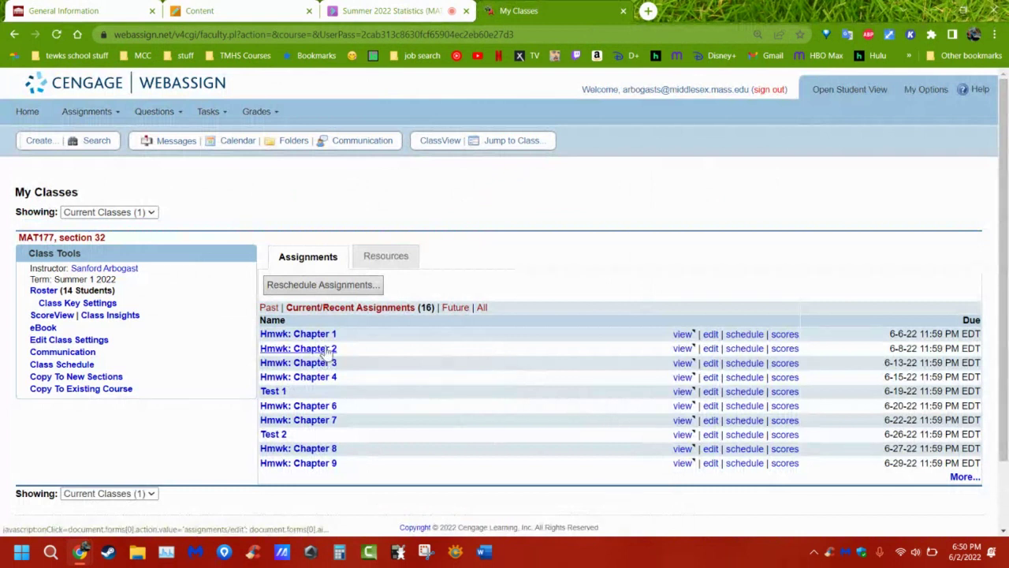
left_click(683, 352)
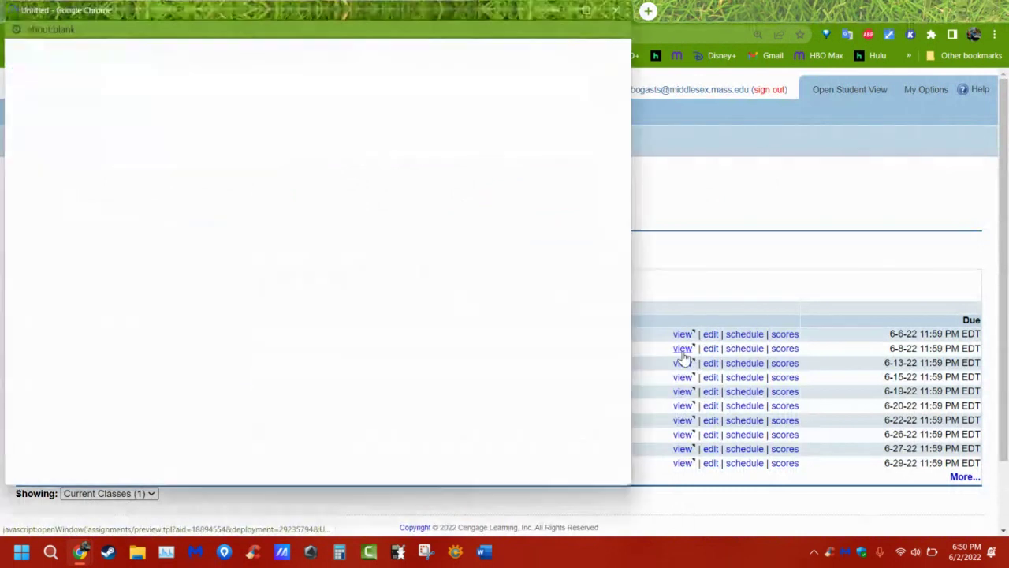
Enlarge the assignment preview to fit beside the Wabbitemu calculator and clear the calculator's screen.
left_click(399, 552)
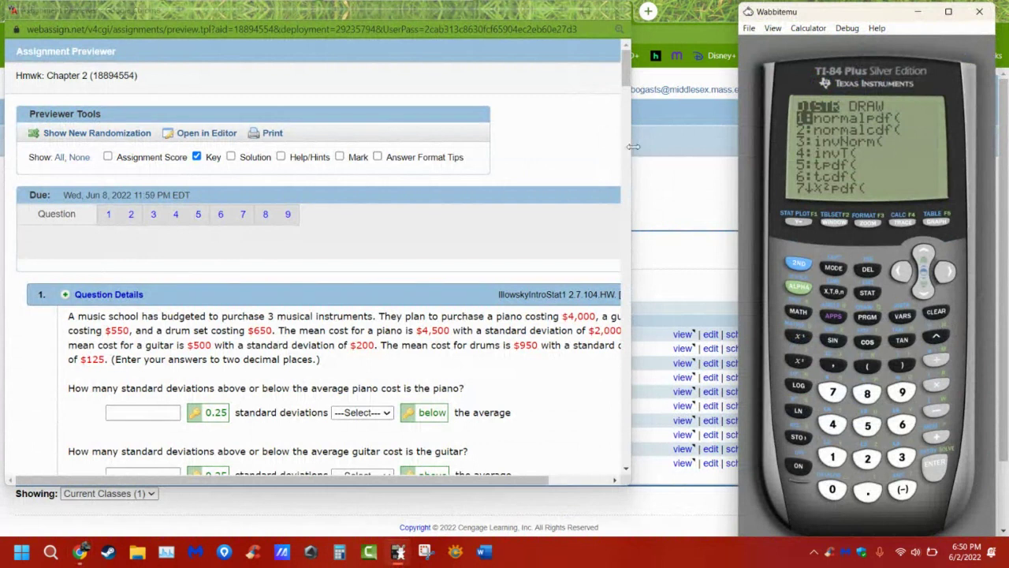
left_click_drag(628, 147, 737, 149)
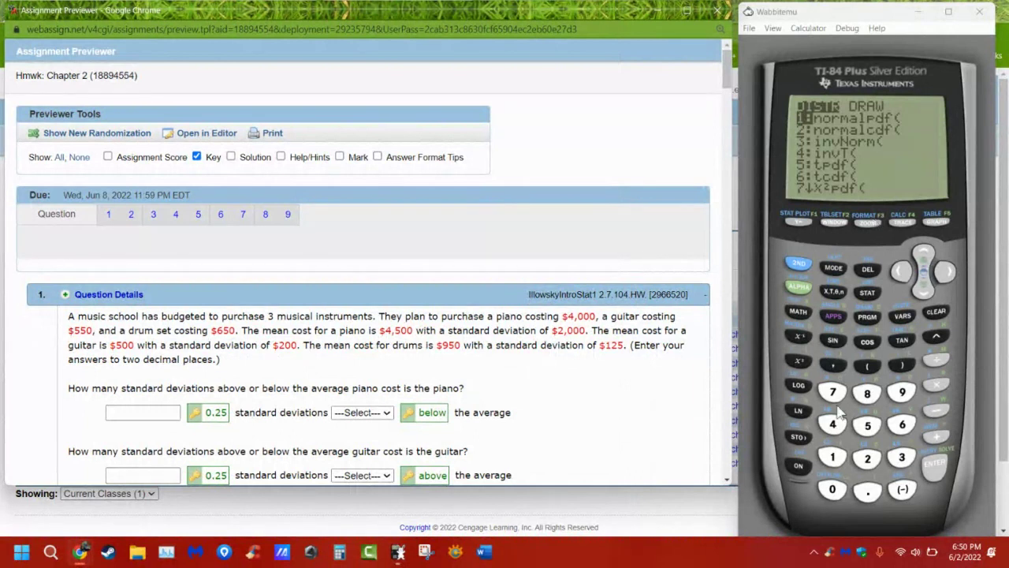
left_click_drag(651, 485, 649, 522)
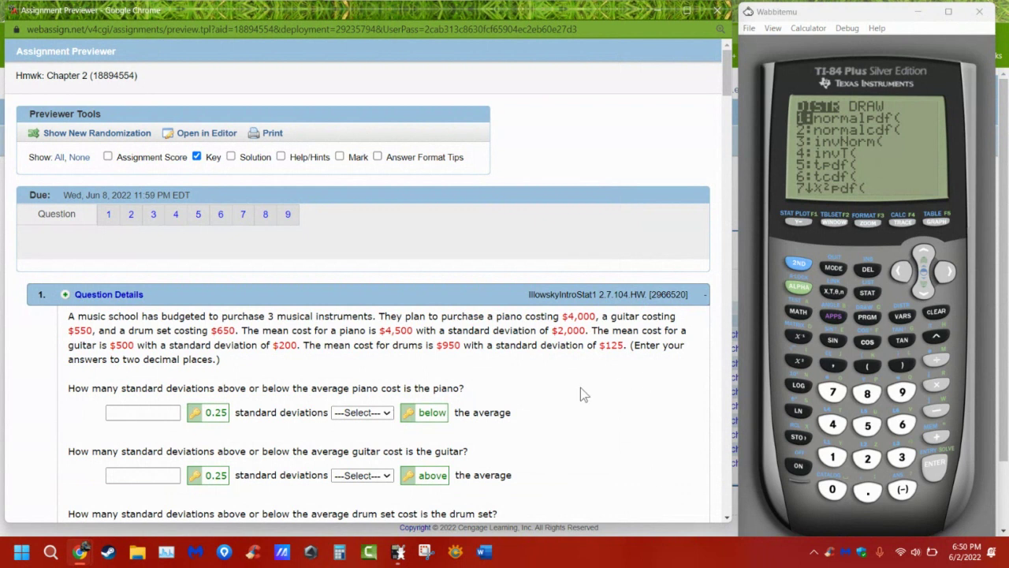
left_click(936, 317)
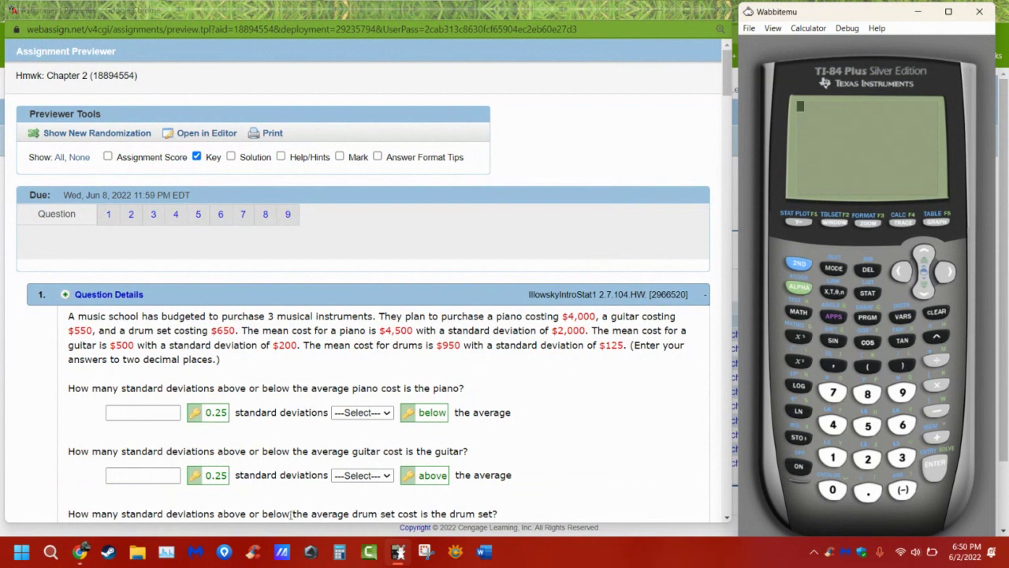
Switch to the Summer 2022 Statistics Collaborate session and show its list of attendees.
left_click(79, 552)
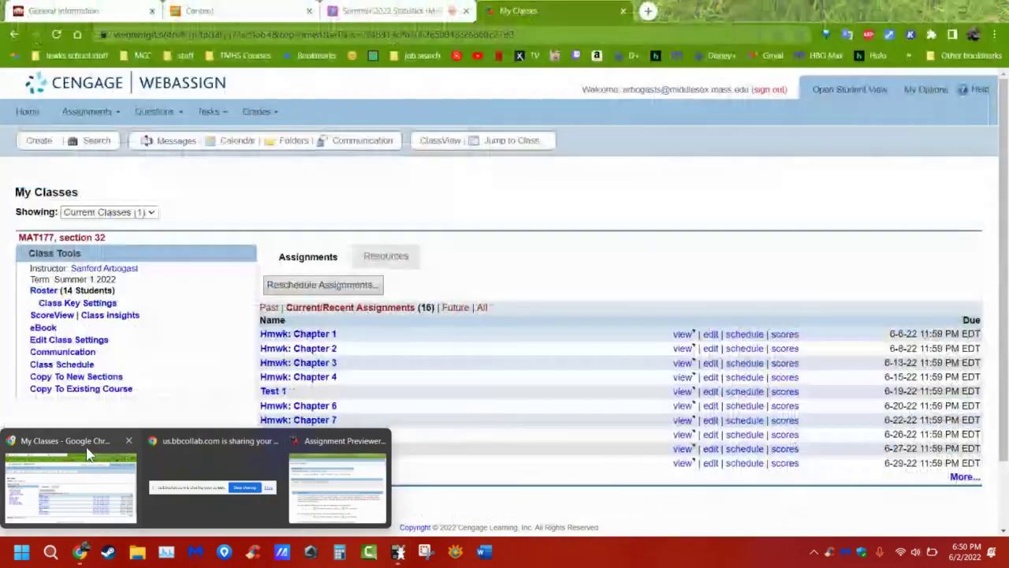
left_click(85, 454)
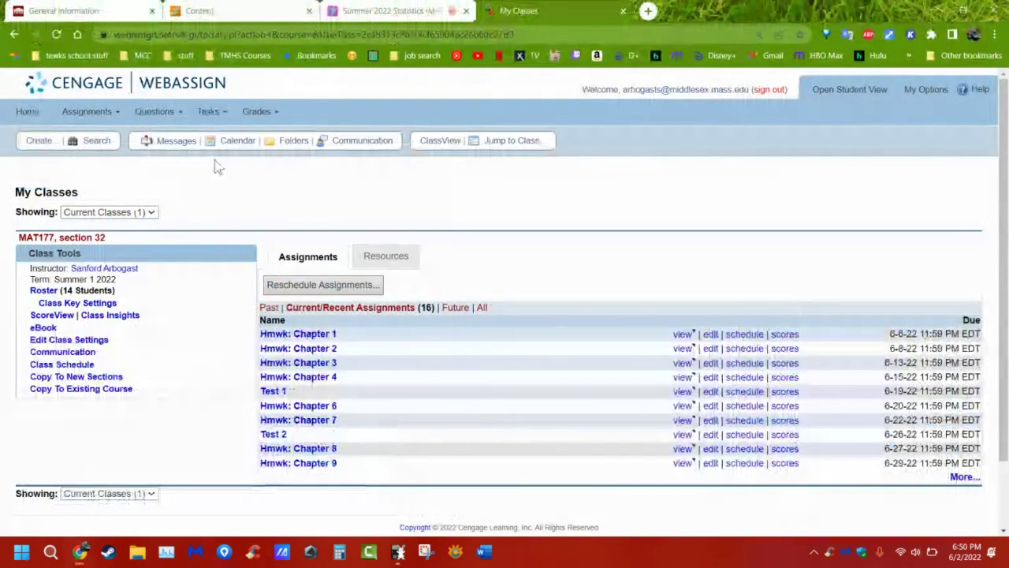
left_click(356, 16)
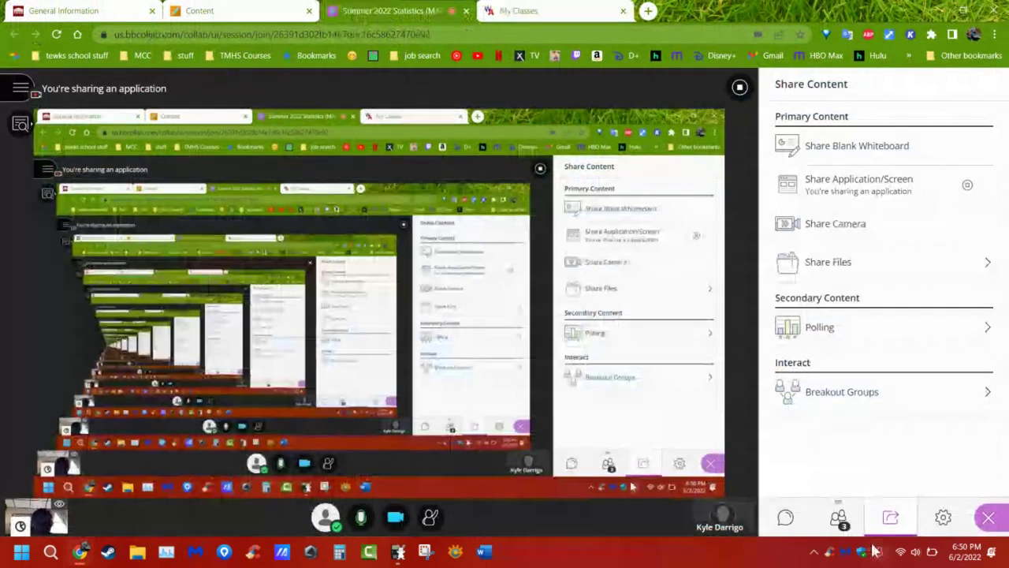
left_click(838, 517)
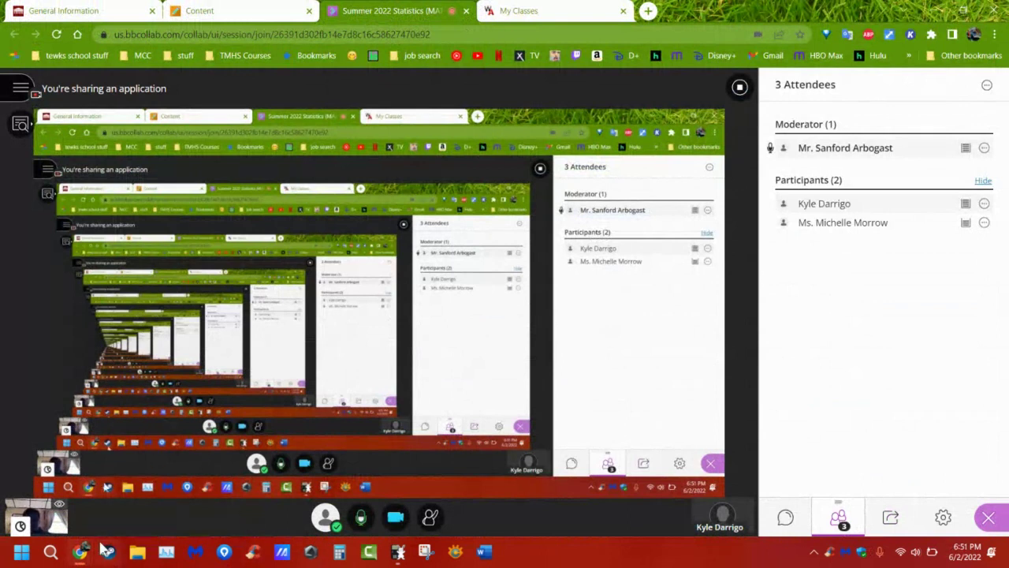
Bring the Chapter 2 assignment preview and the Wabbitemu calculator back to the front.
mouse_move(82, 550)
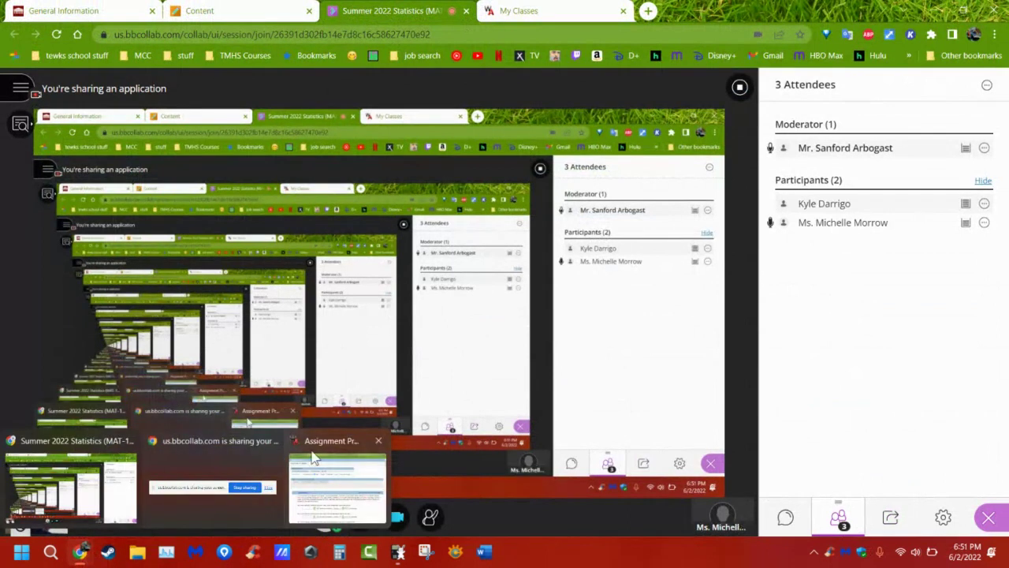
left_click(332, 485)
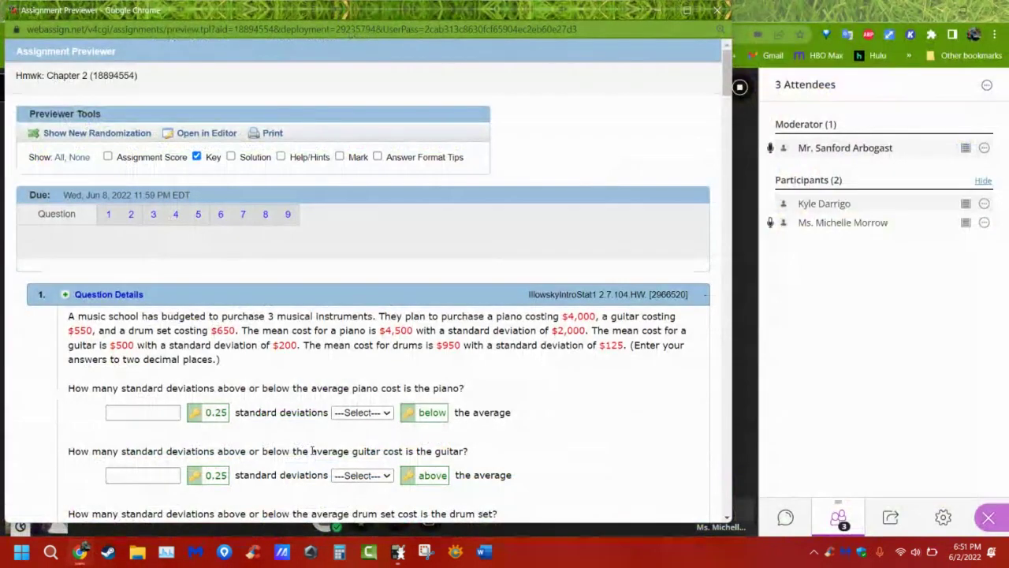
left_click(398, 552)
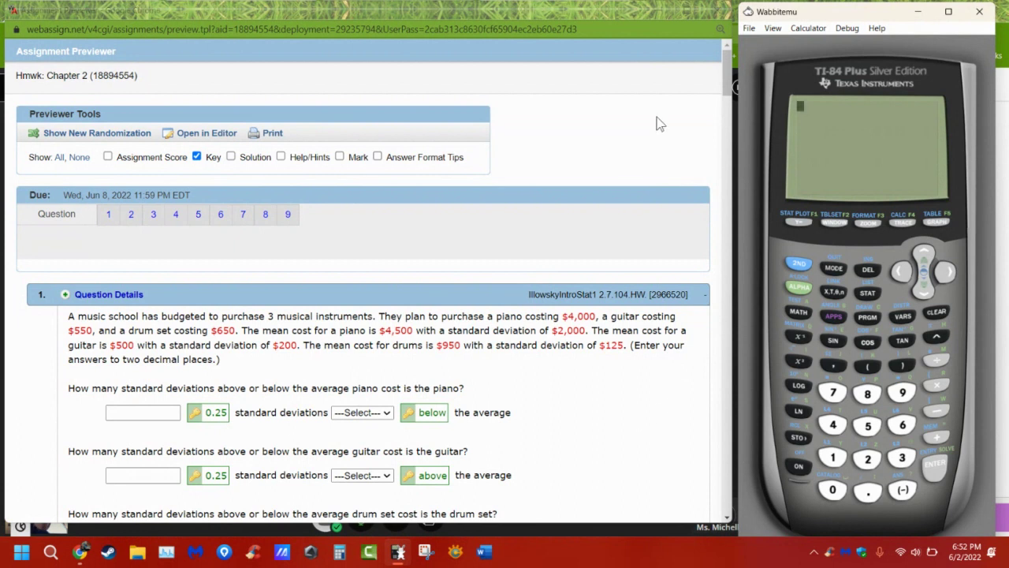
Open the bookmarked Ziteboard whiteboard in a new browser tab.
left_click(659, 16)
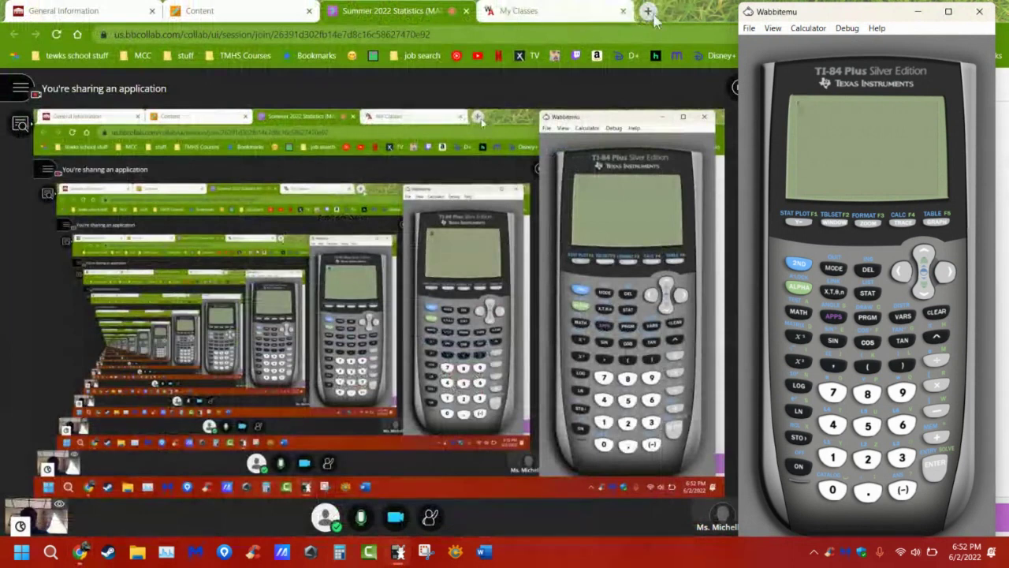
left_click(650, 13)
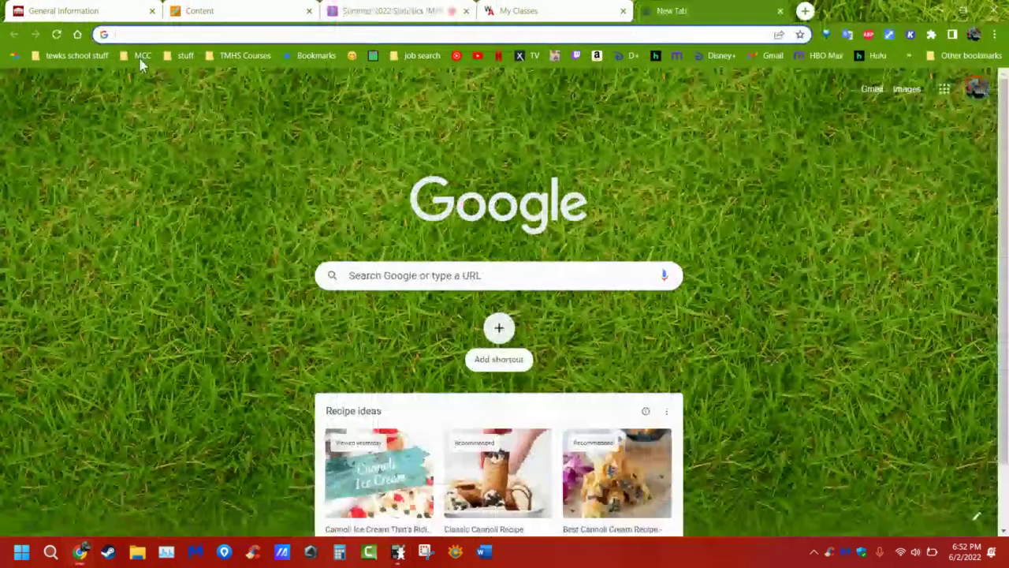
left_click(142, 57)
left_click(173, 229)
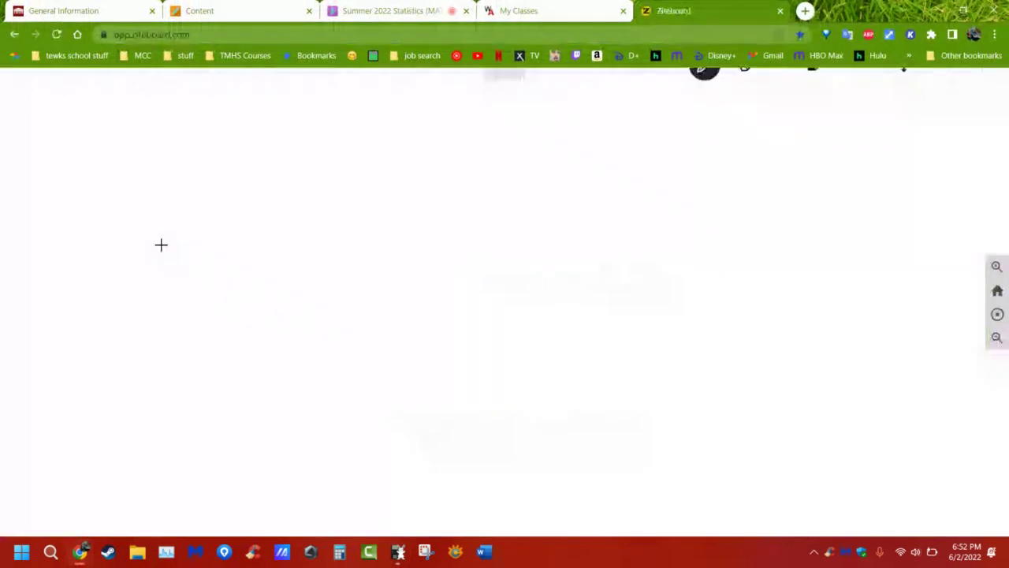
Handwrite the z-score formula Z = (x − μ) / σ on the whiteboard.
mouse_move(247, 190)
left_mouse_down()
mouse_move(272, 190)
mouse_move(228, 238)
mouse_move(261, 242)
mouse_move(256, 215)
mouse_move(313, 224)
left_mouse_up()
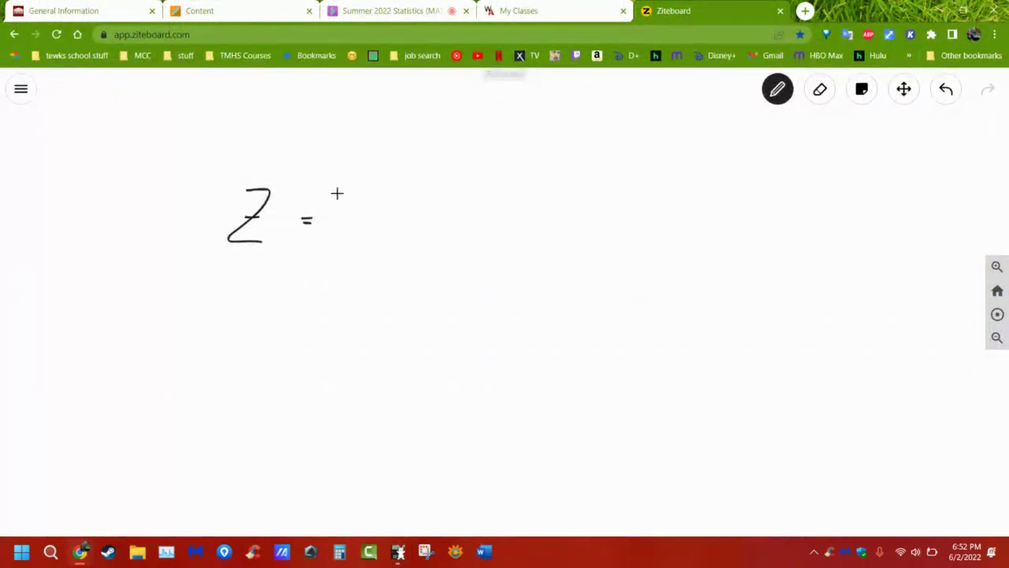
mouse_move(338, 187)
left_mouse_down()
mouse_move(379, 210)
mouse_move(326, 206)
mouse_move(414, 196)
mouse_move(455, 213)
left_mouse_up()
mouse_move(358, 233)
left_mouse_down()
mouse_move(440, 232)
mouse_move(413, 260)
mouse_move(385, 255)
mouse_move(430, 246)
left_mouse_up()
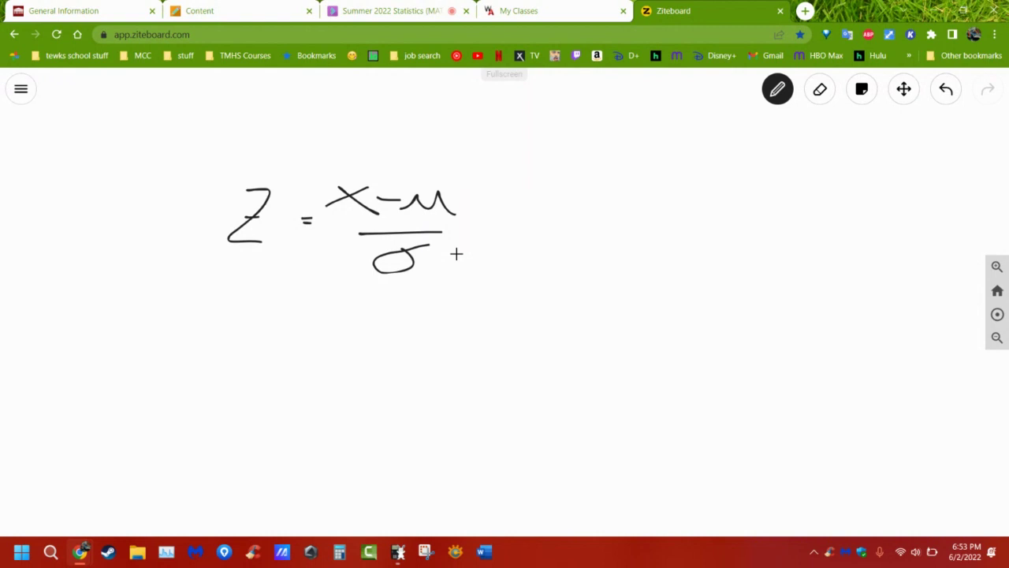
Sketch a bell curve over a baseline beside the formula, mark its middle region with two vertical lines and shade it.
left_click_drag(554, 310, 803, 323)
mouse_move(549, 298)
left_mouse_down()
mouse_move(670, 236)
mouse_move(701, 246)
mouse_move(732, 279)
mouse_move(809, 300)
left_mouse_up()
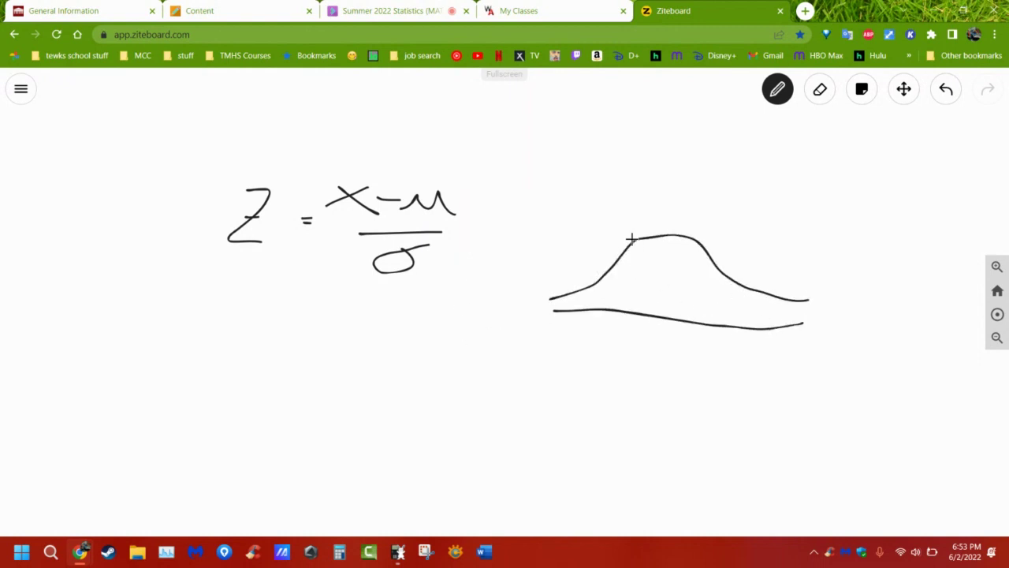
left_click_drag(631, 228, 627, 332)
mouse_move(709, 221)
left_mouse_down()
mouse_move(699, 266)
mouse_move(708, 356)
left_mouse_up()
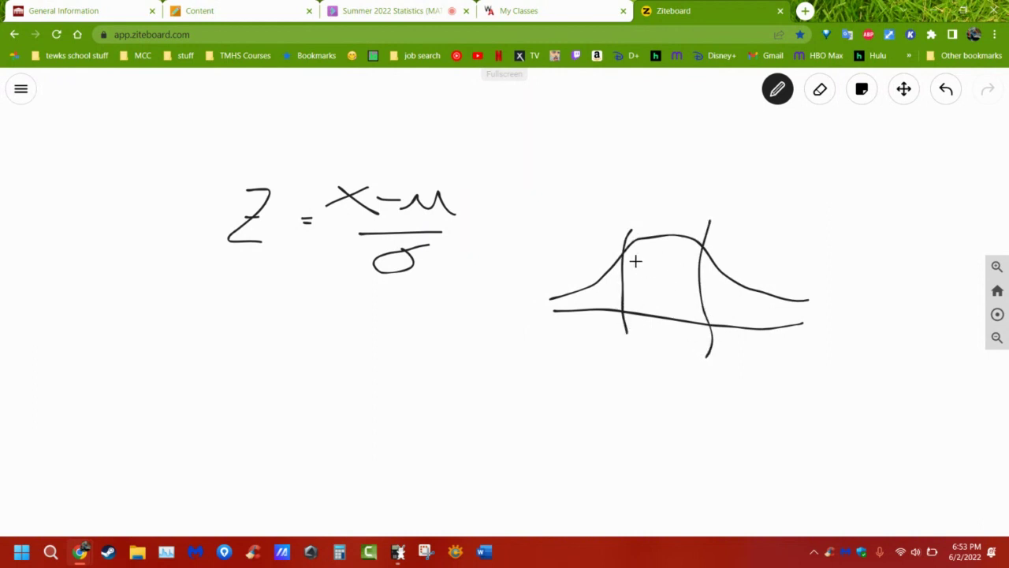
mouse_move(628, 259)
left_mouse_down()
mouse_move(681, 258)
mouse_move(683, 271)
left_mouse_up()
left_click_drag(628, 296, 696, 284)
Draw two progressively wider brackets around the bell curve's middle region and a vertical line through its center.
mouse_move(588, 264)
left_mouse_down()
mouse_move(571, 348)
mouse_move(590, 376)
mouse_move(723, 377)
mouse_move(751, 269)
left_mouse_up()
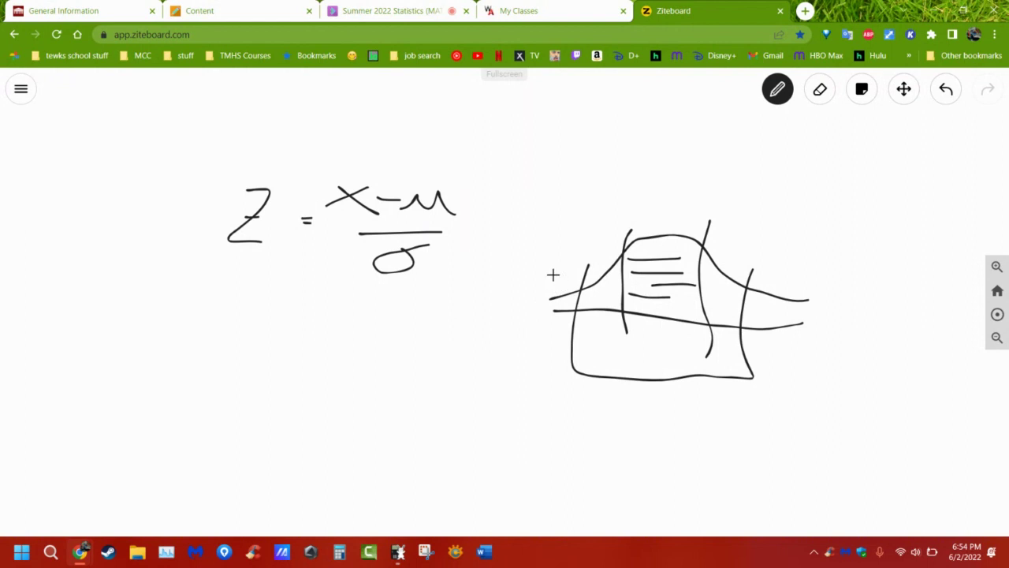
mouse_move(553, 276)
left_mouse_down()
mouse_move(524, 418)
mouse_move(772, 406)
mouse_move(762, 333)
mouse_move(769, 275)
left_mouse_up()
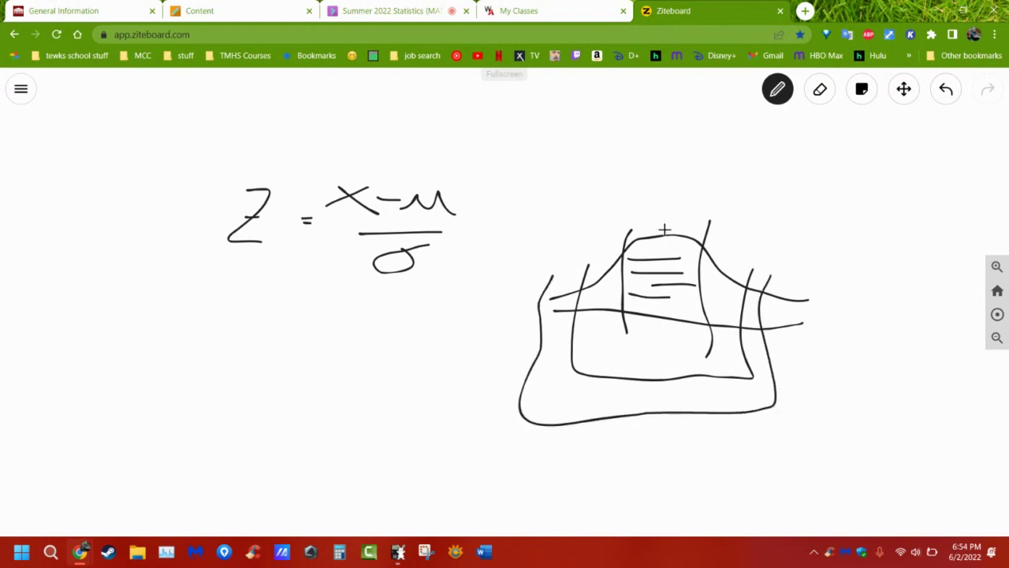
mouse_move(652, 208)
left_mouse_down()
mouse_move(644, 284)
mouse_move(662, 446)
left_mouse_up()
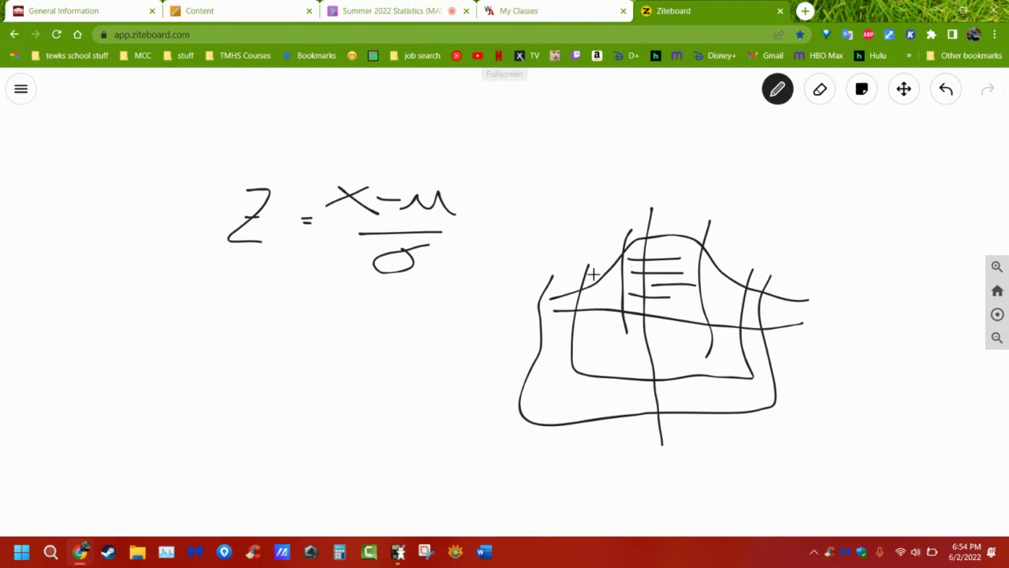
Consult question 1 in the assignment preview and handwrite the piano's z-score fraction on the whiteboard with 4000 − 4500 as numerator.
mouse_move(79, 552)
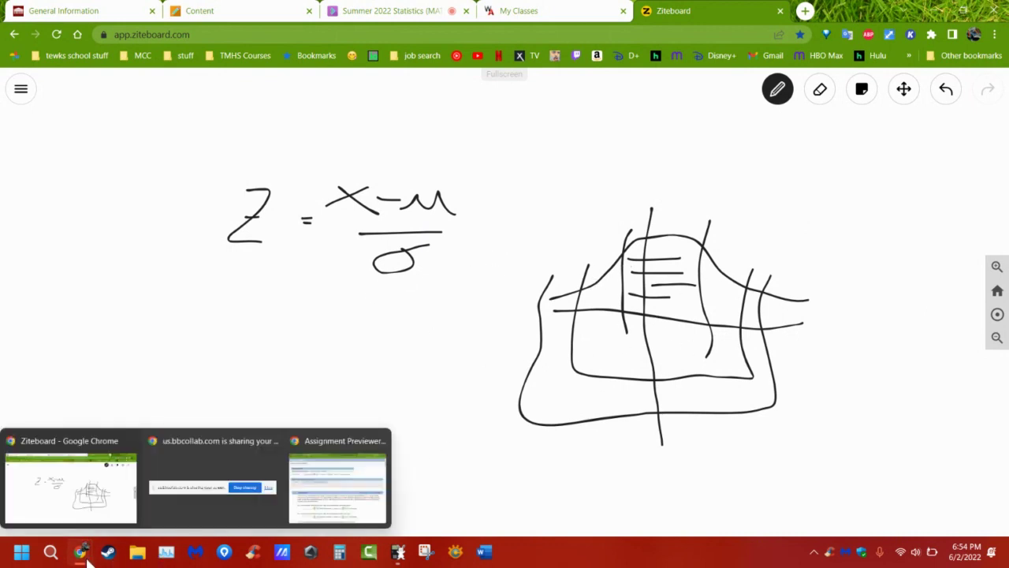
left_click(323, 473)
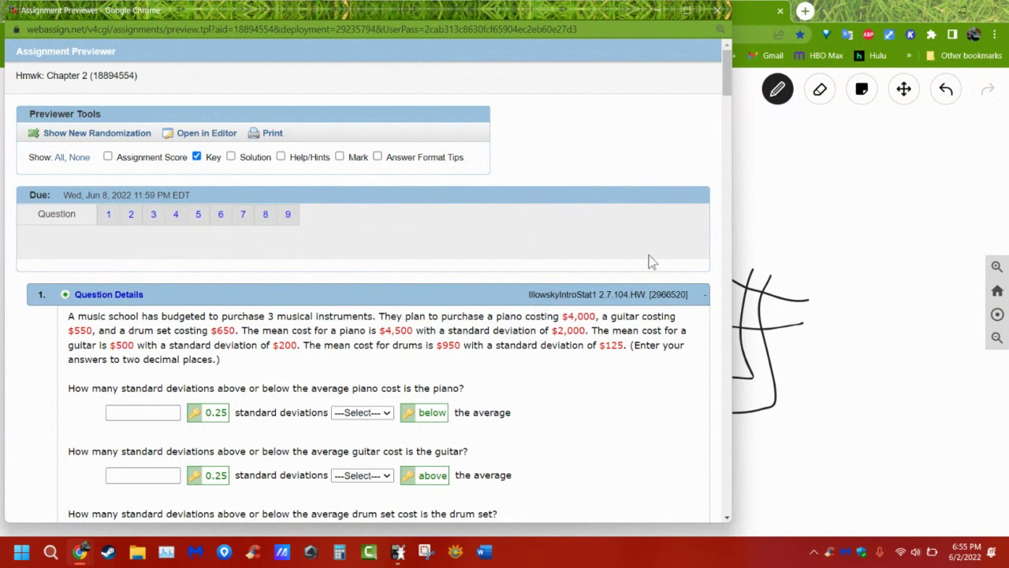
mouse_move(799, 156)
left_mouse_down()
mouse_move(803, 211)
mouse_move(831, 189)
mouse_move(876, 181)
mouse_move(920, 186)
mouse_move(919, 206)
mouse_move(937, 207)
left_mouse_up()
left_click_drag(928, 189, 1006, 149)
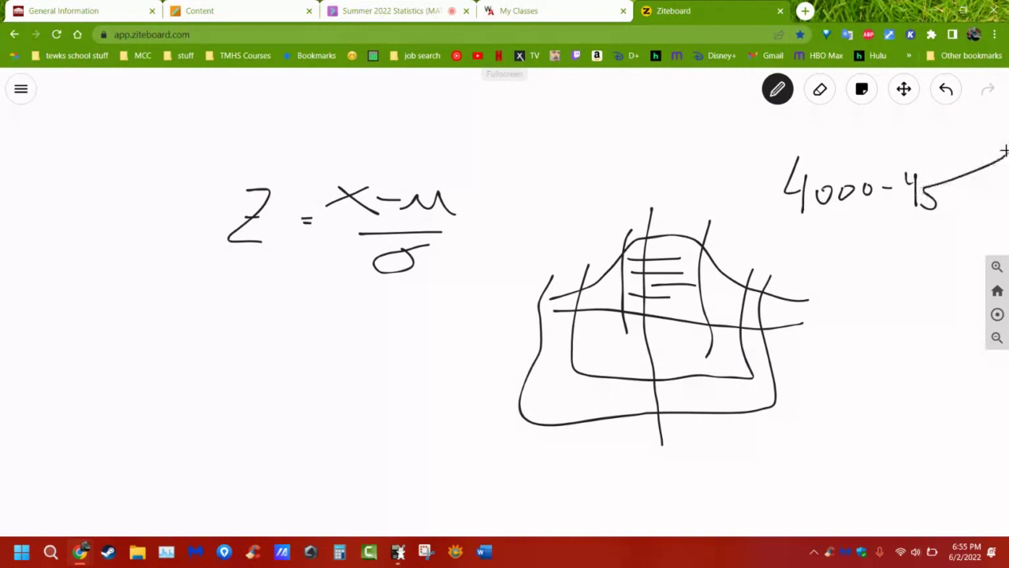
mouse_move(964, 175)
left_mouse_down()
mouse_move(955, 188)
mouse_move(966, 181)
mouse_move(973, 193)
left_mouse_up()
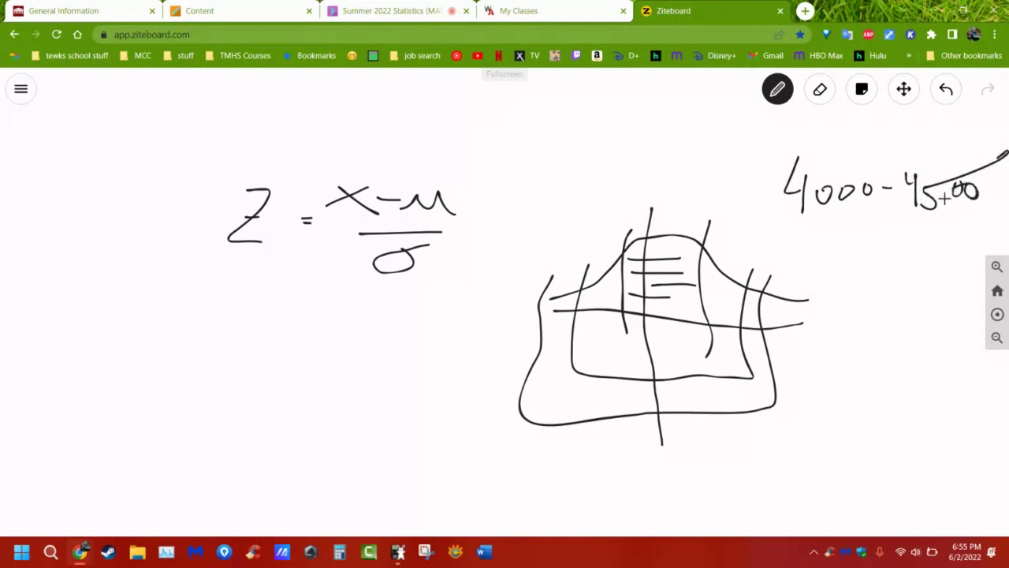
left_click_drag(805, 237, 927, 215)
mouse_move(843, 254)
left_mouse_down()
mouse_move(865, 273)
mouse_move(888, 254)
mouse_move(926, 252)
left_mouse_up()
Switch to the Wabbitemu TI-84 emulator, turn the calculator on and evaluate 4000-4500/2000 without parentheses.
left_click(402, 555)
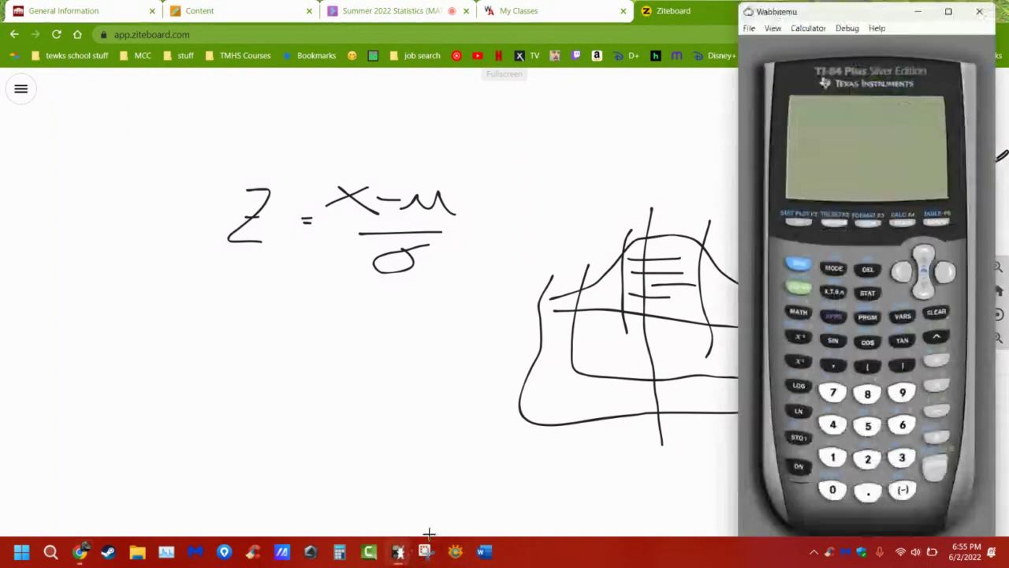
left_click_drag(853, 12, 605, 30)
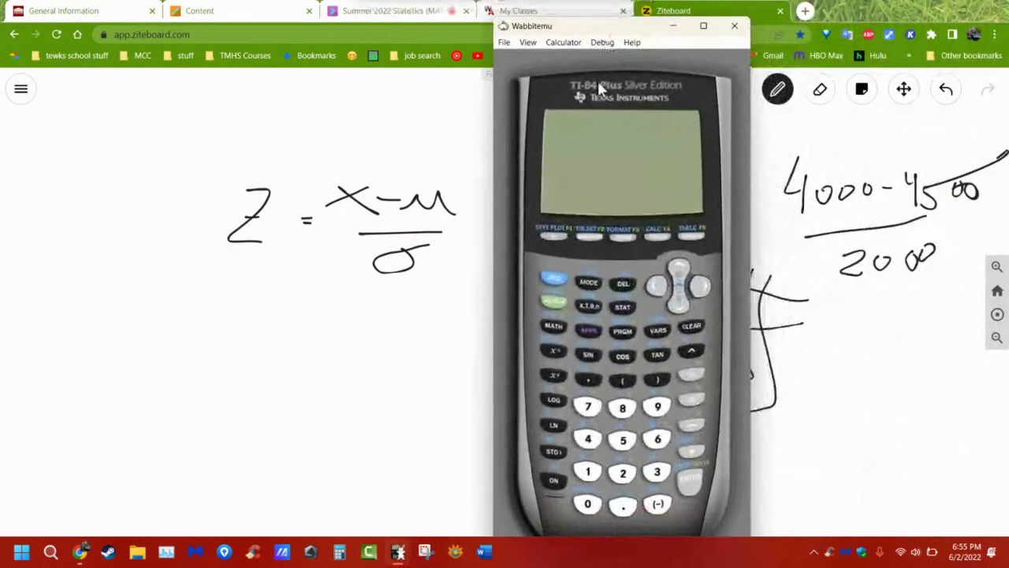
left_click(549, 478)
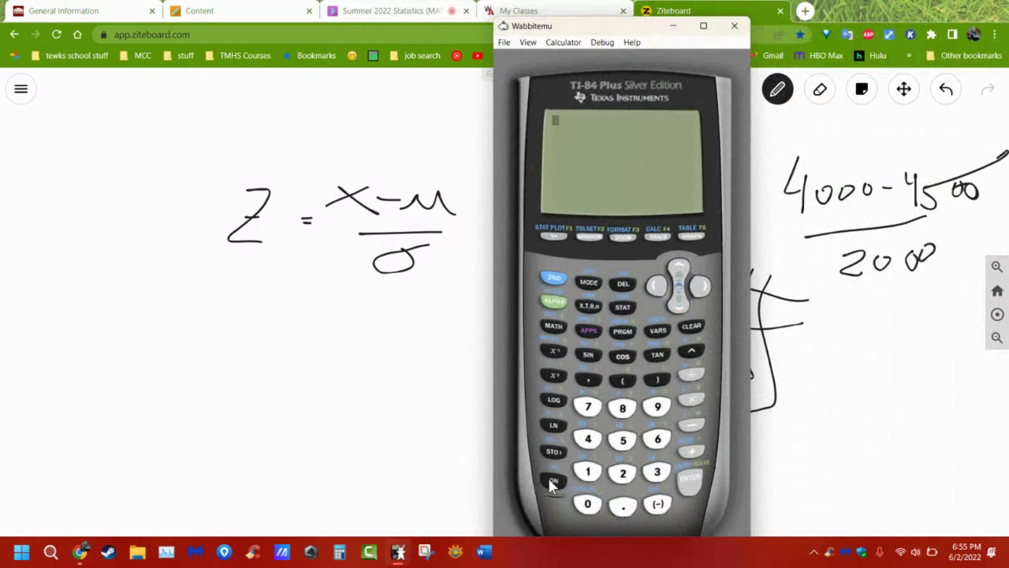
left_click(589, 440)
type("000-450")
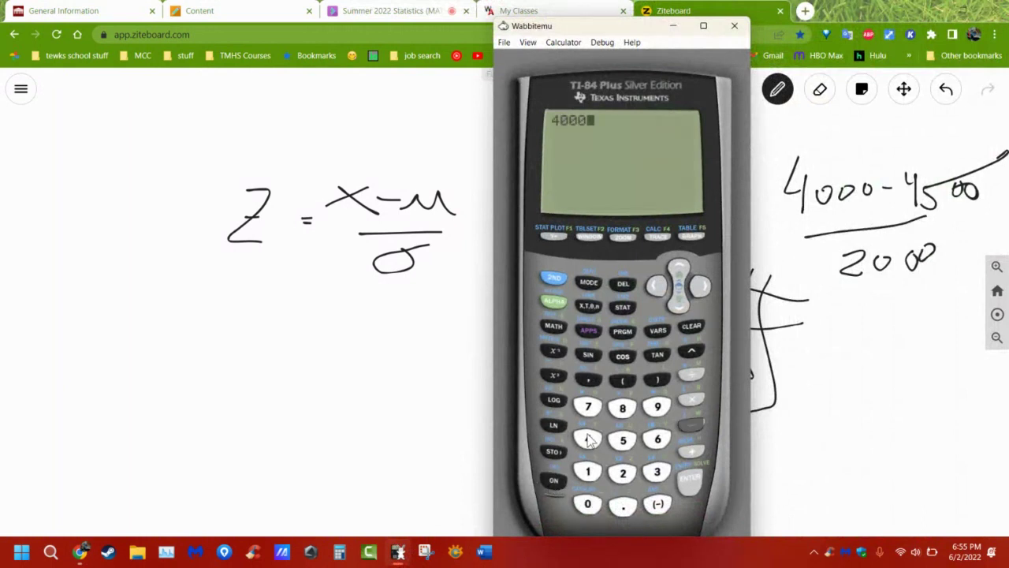
type("0/")
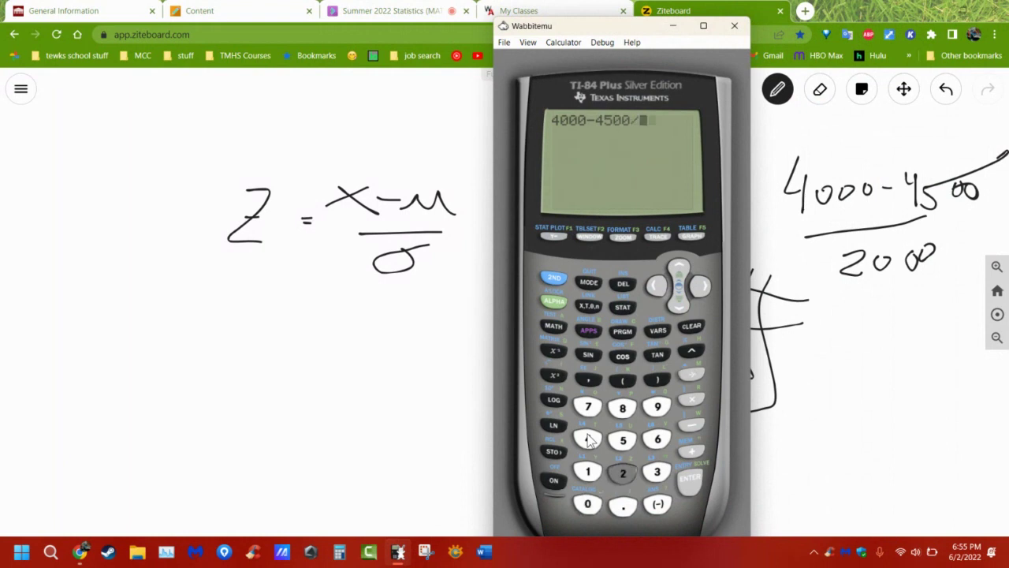
type("2000")
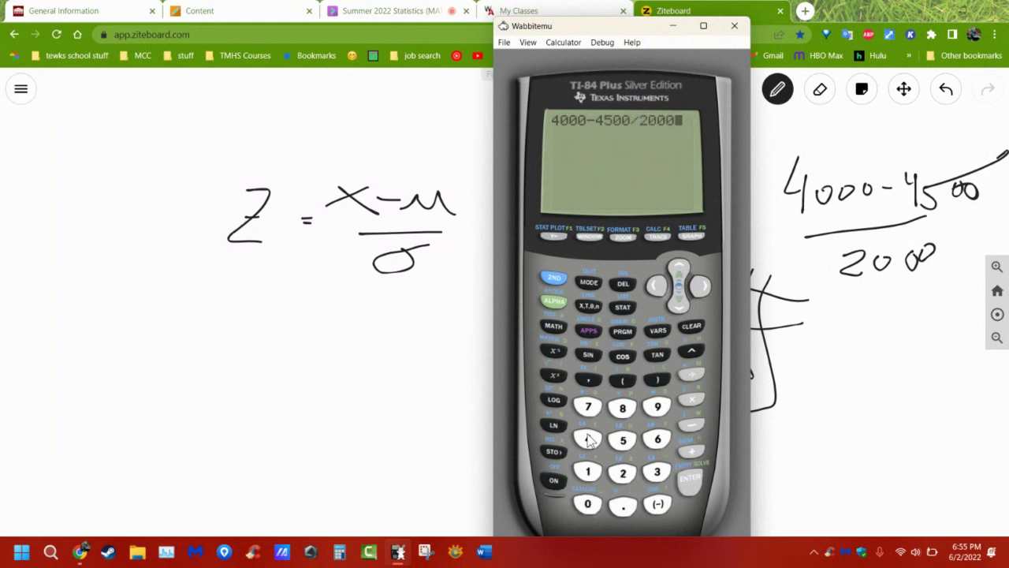
key("Return")
Evaluate the piano's z-score again with the numerator in parentheses, as (4000-4500)/2000.
left_click(623, 380)
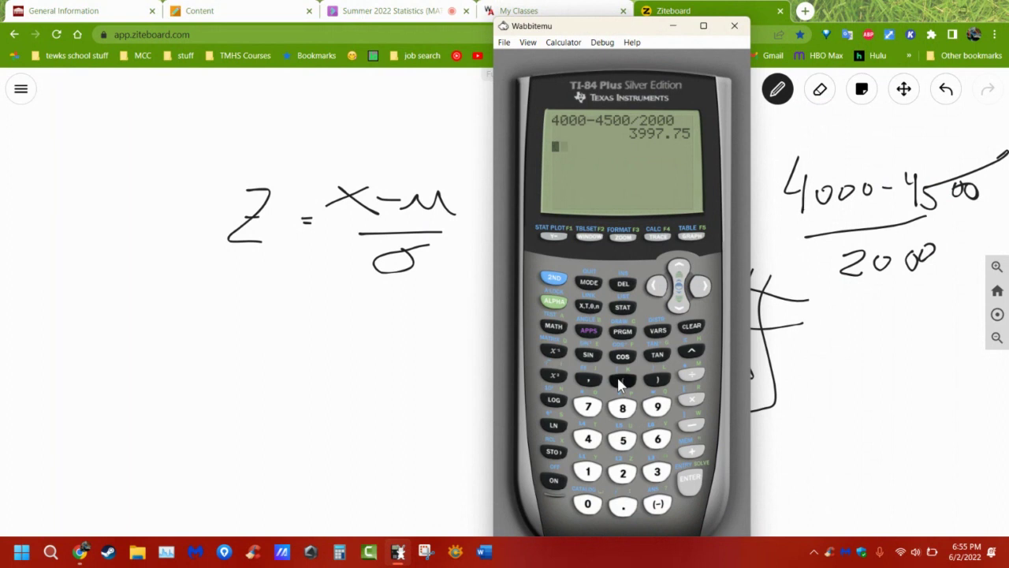
type("4000")
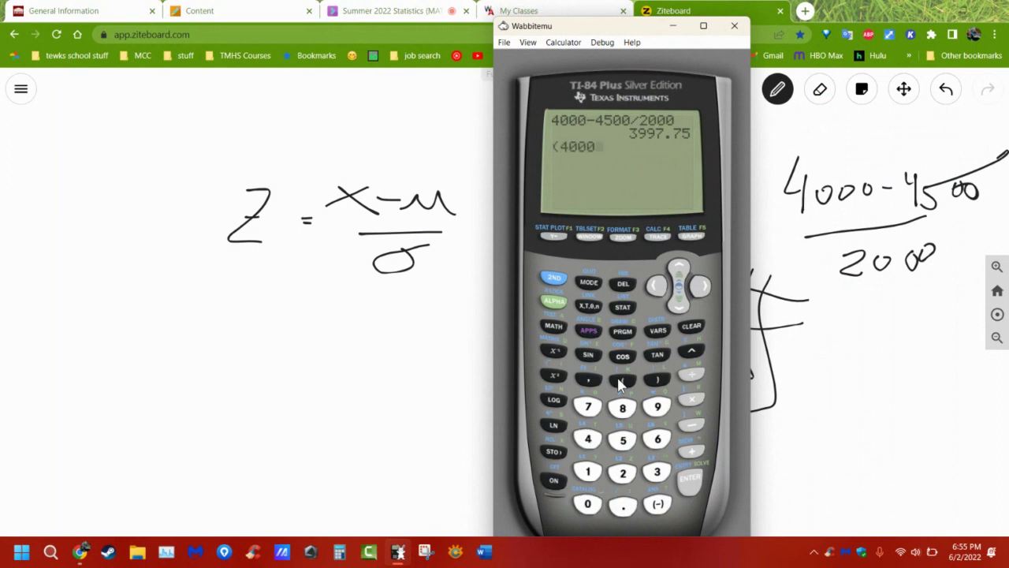
type("-4500")
left_click(651, 383)
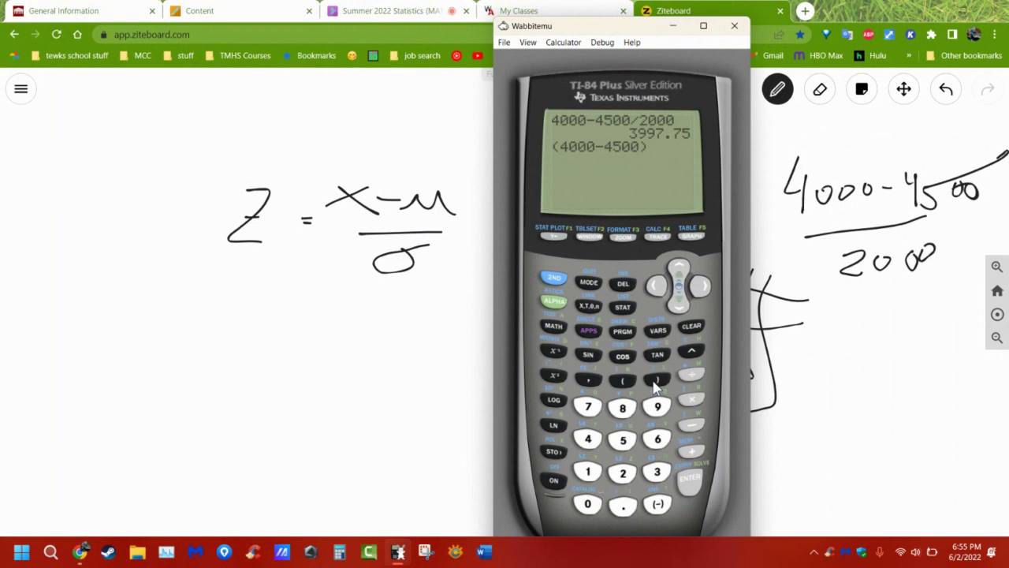
type("/2000")
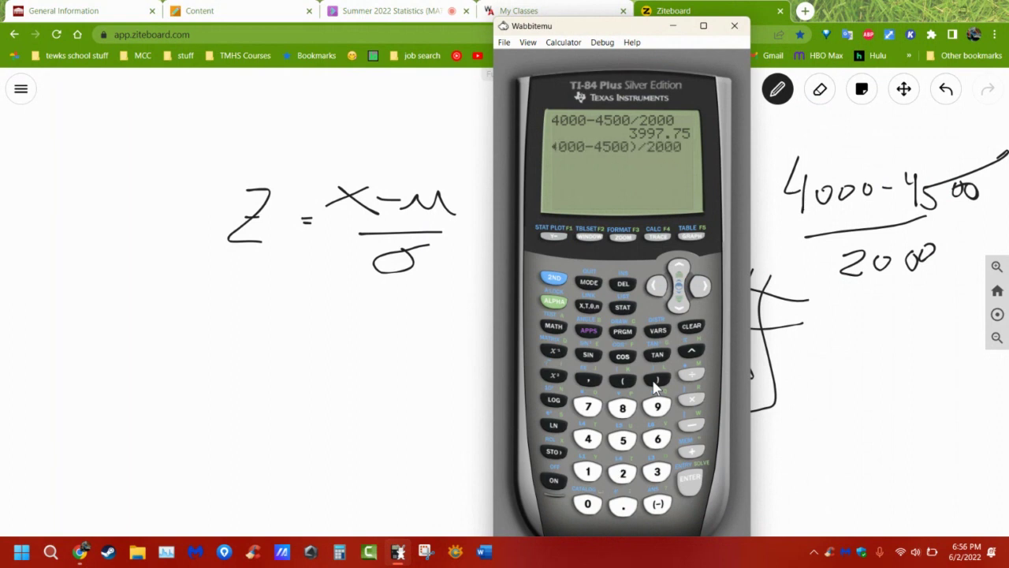
key("Return")
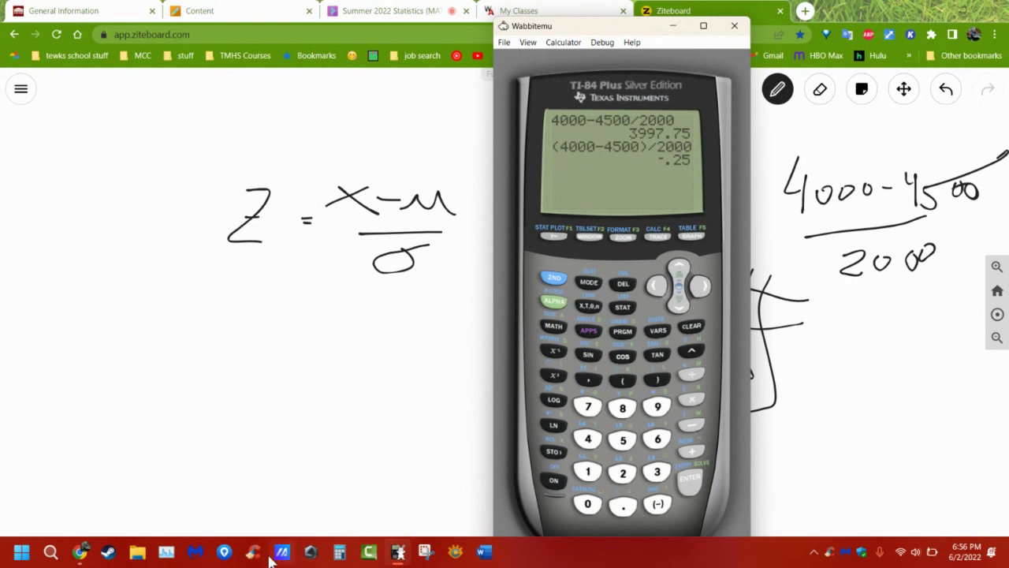
Return to the assignment preview and examine question 1's piano, guitar and drum set answers and its lowest and highest cost parts.
mouse_move(79, 552)
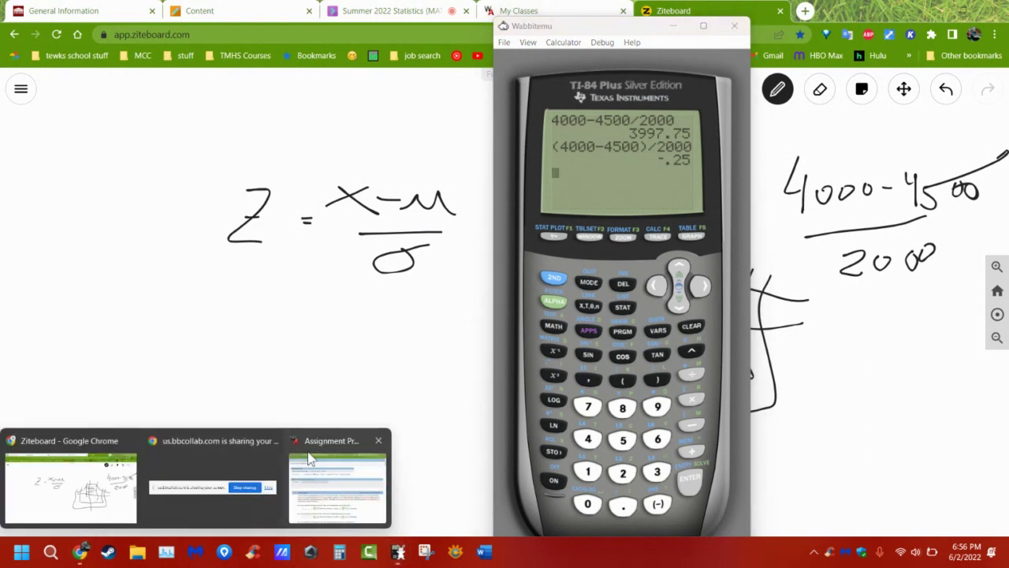
left_click(343, 513)
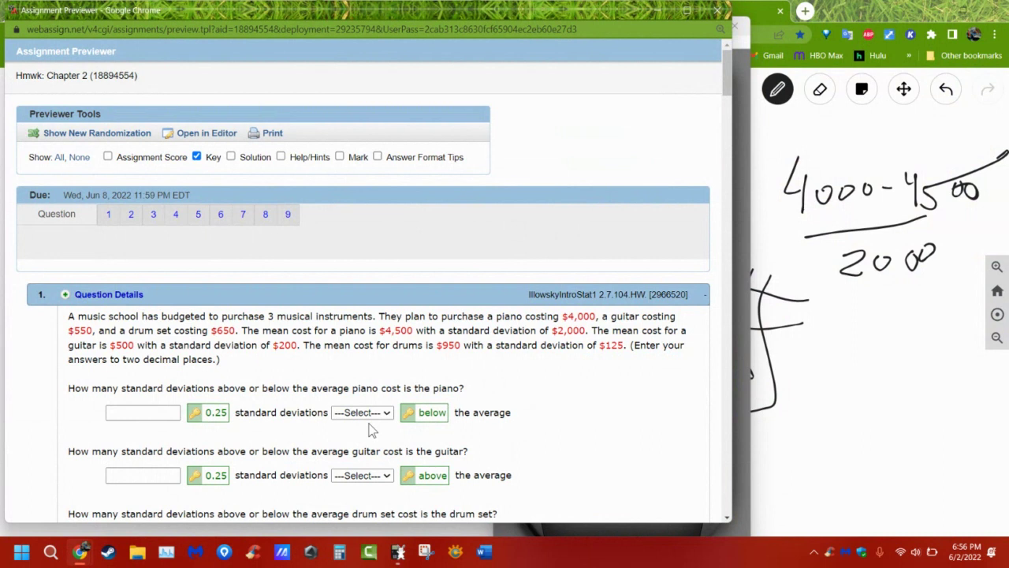
double_click(495, 412)
left_click(552, 406)
scroll(552, 401, "down", 2)
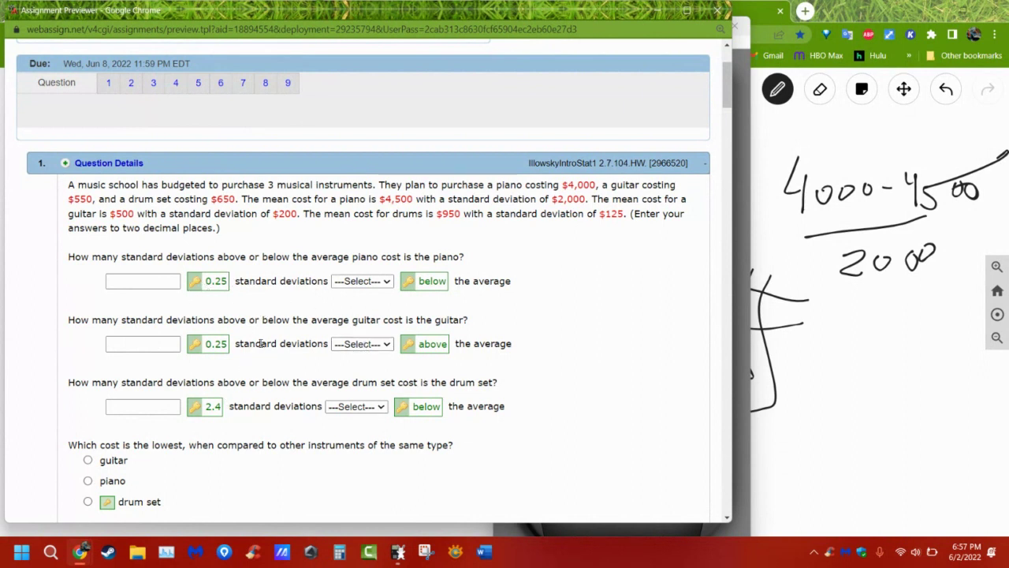
scroll(389, 381, "down", 2)
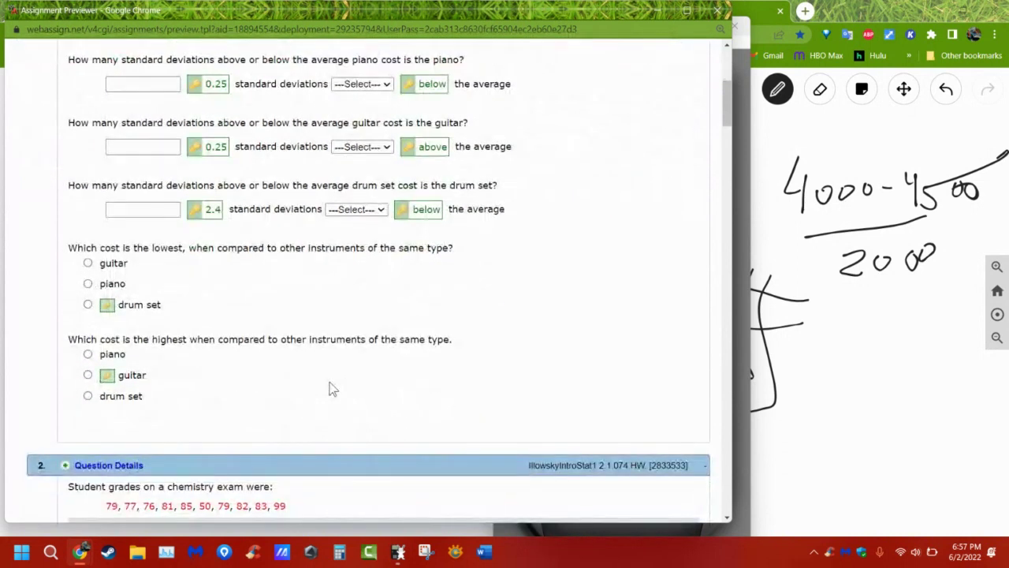
scroll(330, 388, "up", 1)
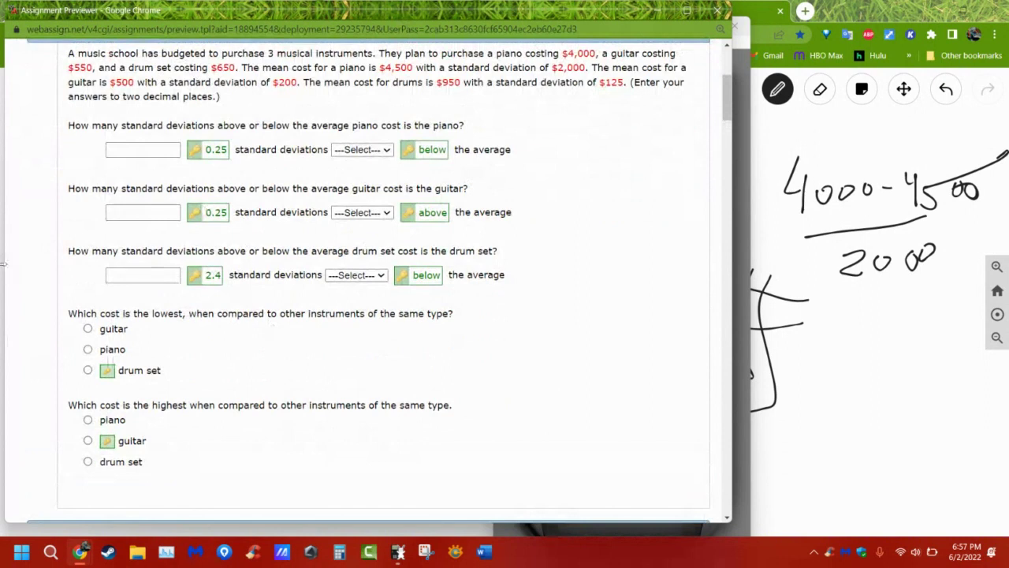
scroll(433, 331, "down", 1)
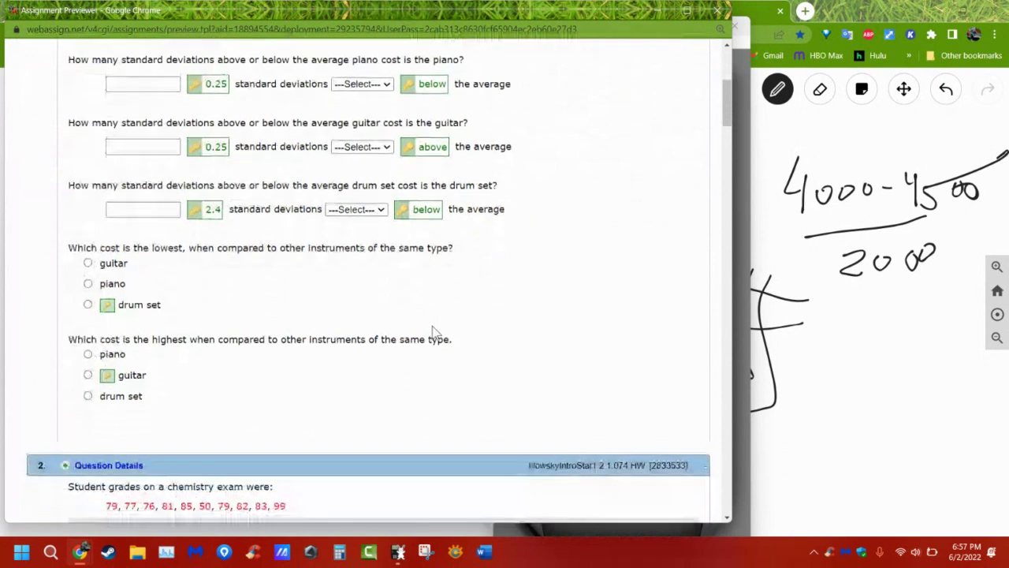
Review question 2's chemistry grades and instructions, and enter 0 as the leaf for stem 5.
scroll(433, 331, "down", 4)
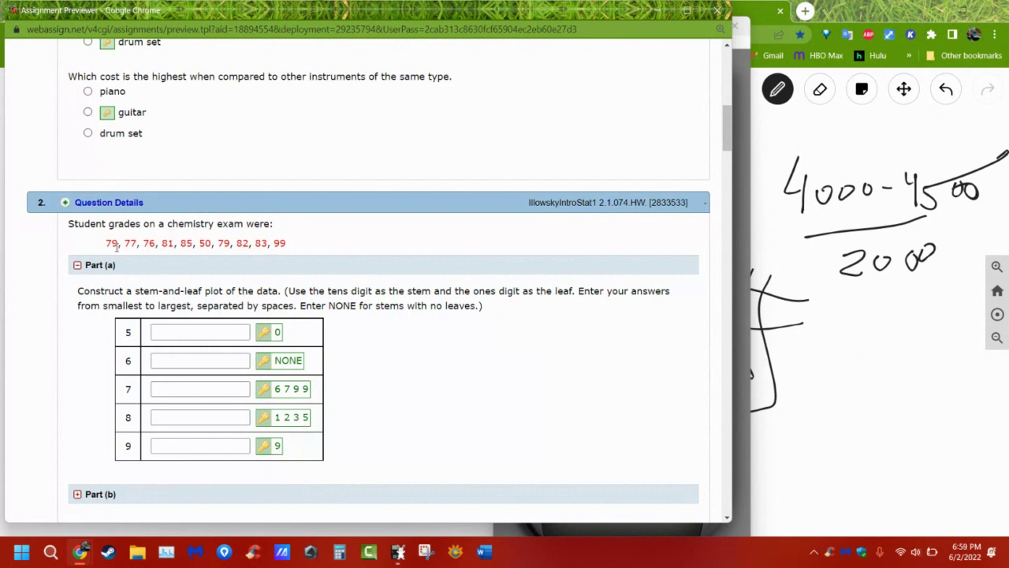
left_click_drag(94, 244, 290, 242)
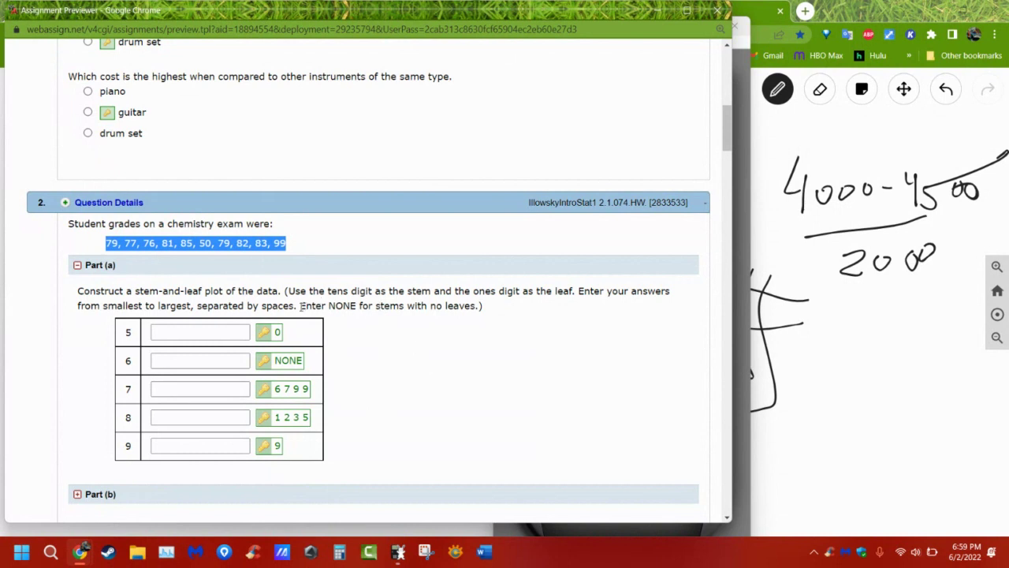
left_click_drag(300, 306, 360, 307)
left_click(278, 332)
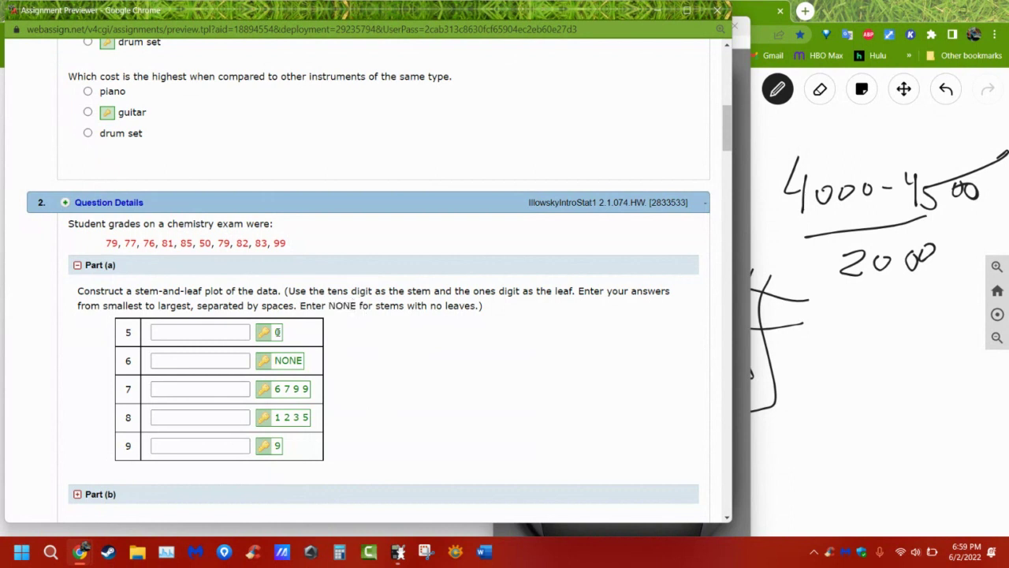
left_click(222, 332)
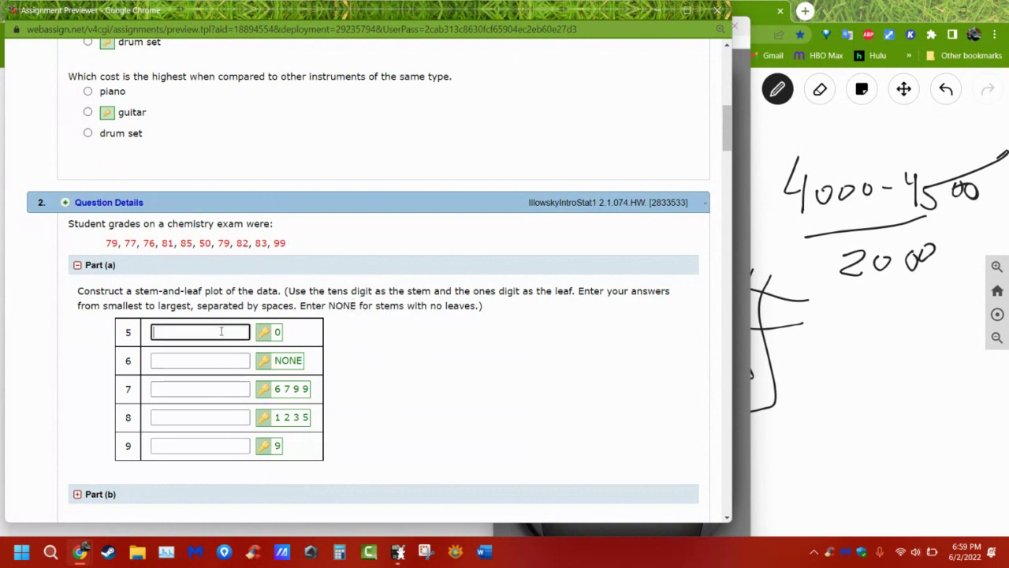
type("0")
Enter comma-separated leaves 6,7,9,9 for stem 7 and 1,2,3,5 for stem 8, and 9 for stem 9.
left_click(184, 390)
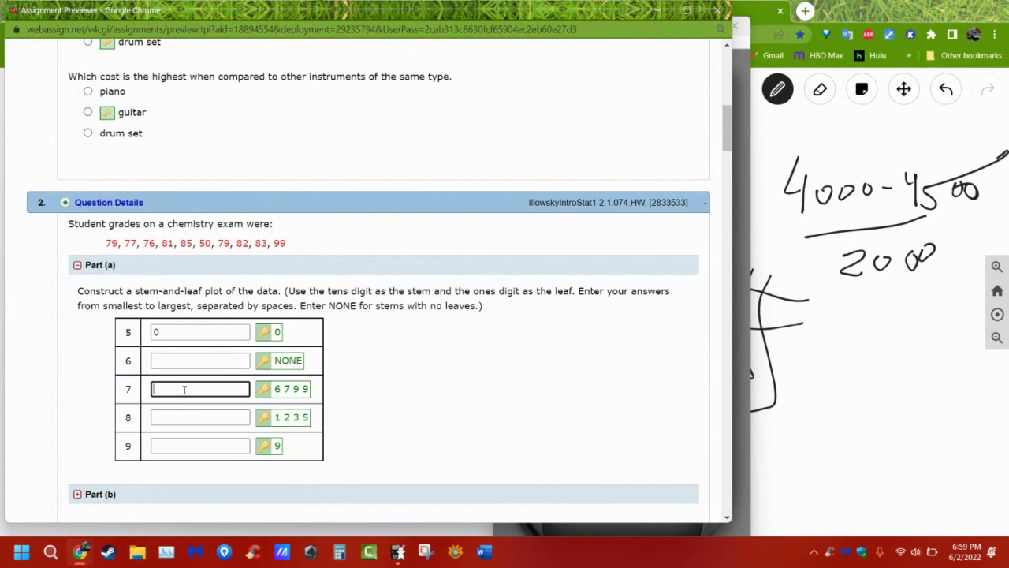
mouse_move(187, 292)
left_mouse_down()
mouse_move(279, 305)
mouse_move(190, 305)
left_mouse_up()
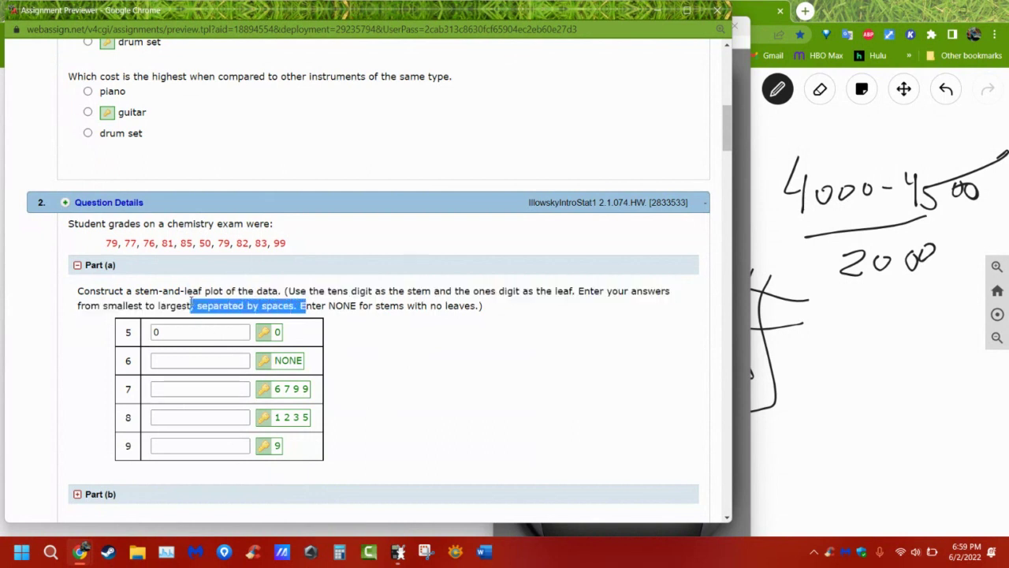
left_click(174, 389)
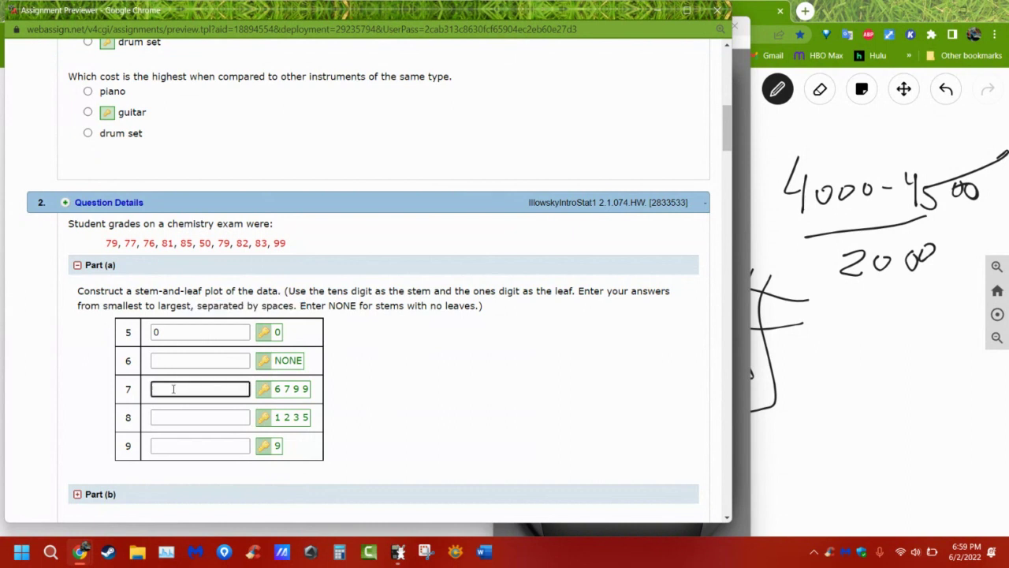
type("6,7,9,9")
left_click(171, 417)
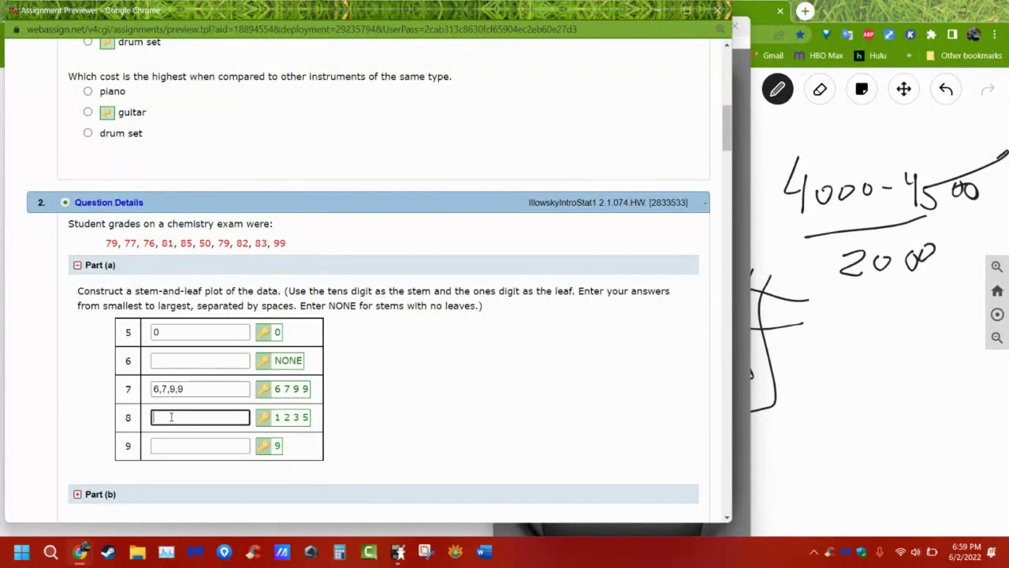
type("1,2,3,5")
left_click(164, 447)
type("9")
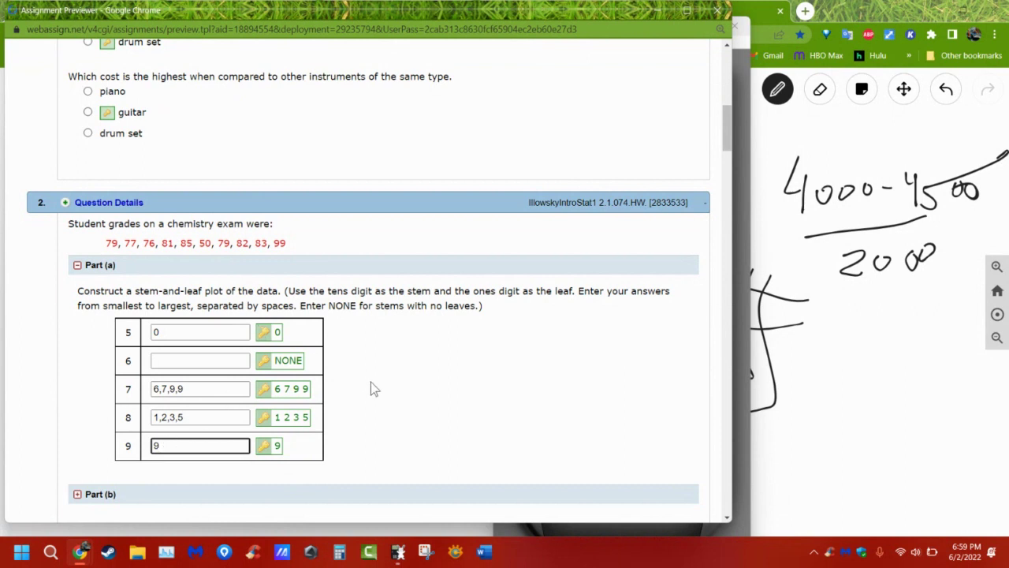
Submit the assignment for testing and go to the marked answers of question 2.
scroll(432, 365, "up", 1)
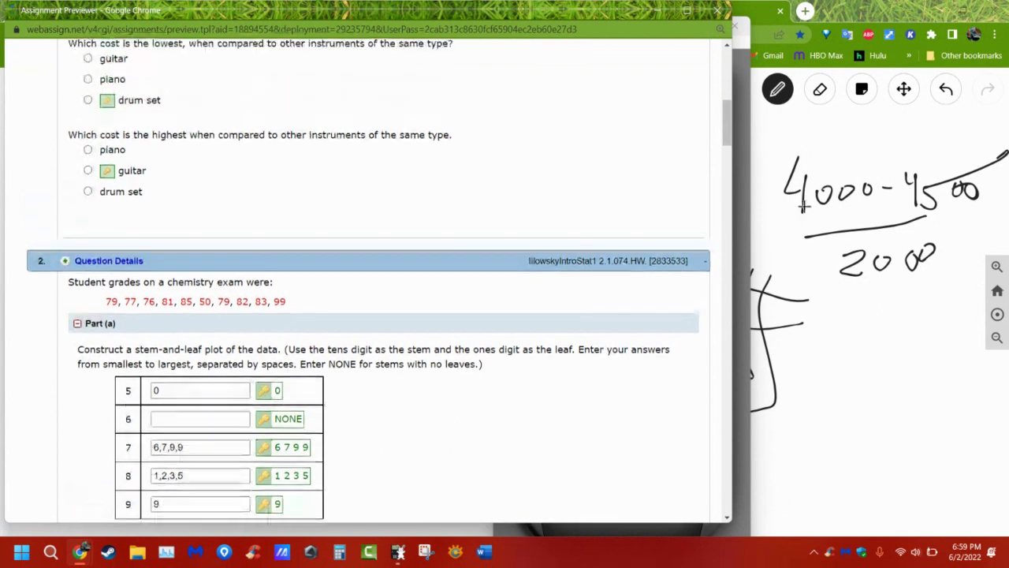
left_click_drag(727, 118, 727, 505)
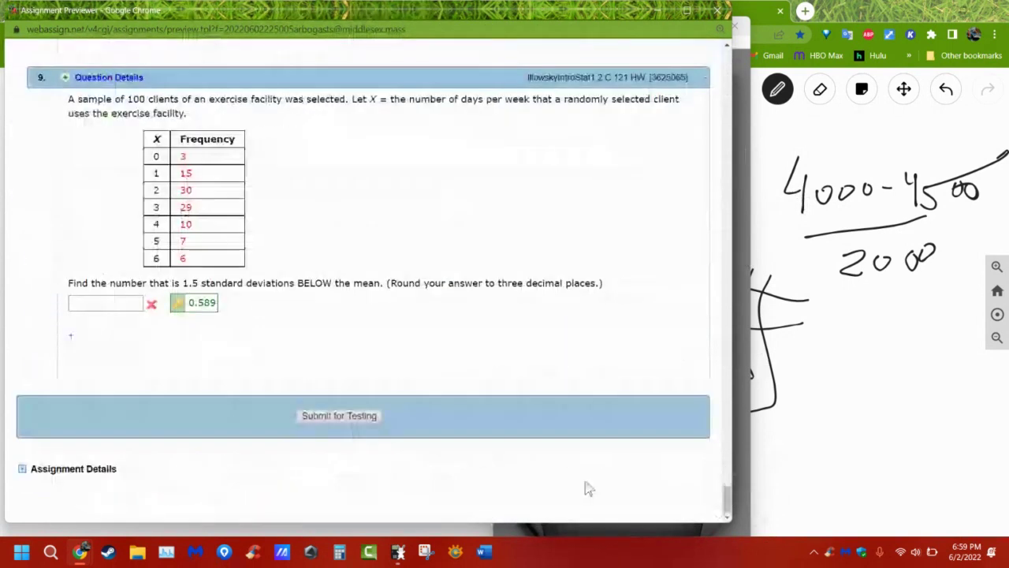
left_click(365, 418)
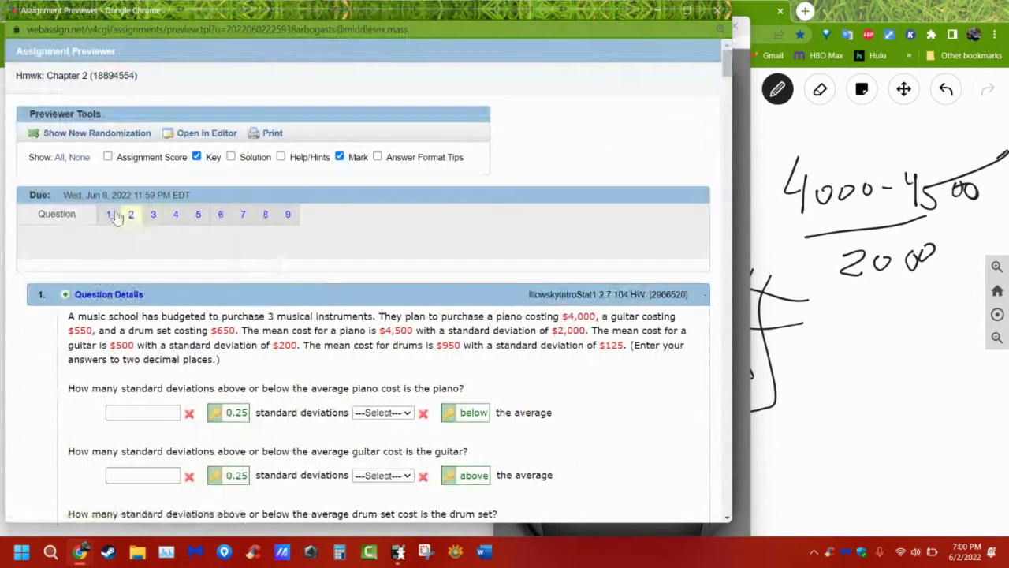
left_click(128, 215)
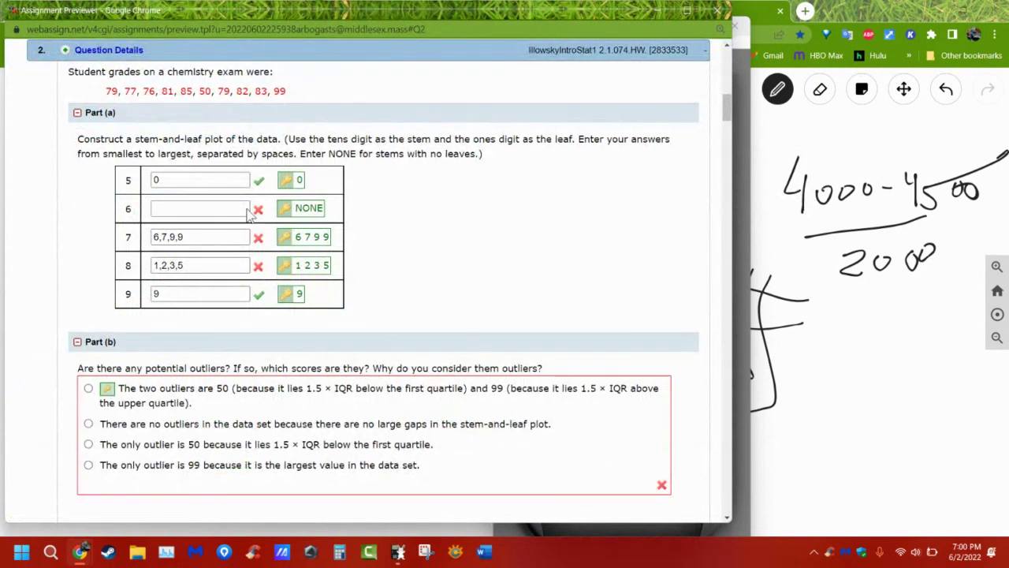
Change stem 7's leaves to 6 7 9 9 without commas, resubmit the assignment and return to question 2.
left_click(163, 236)
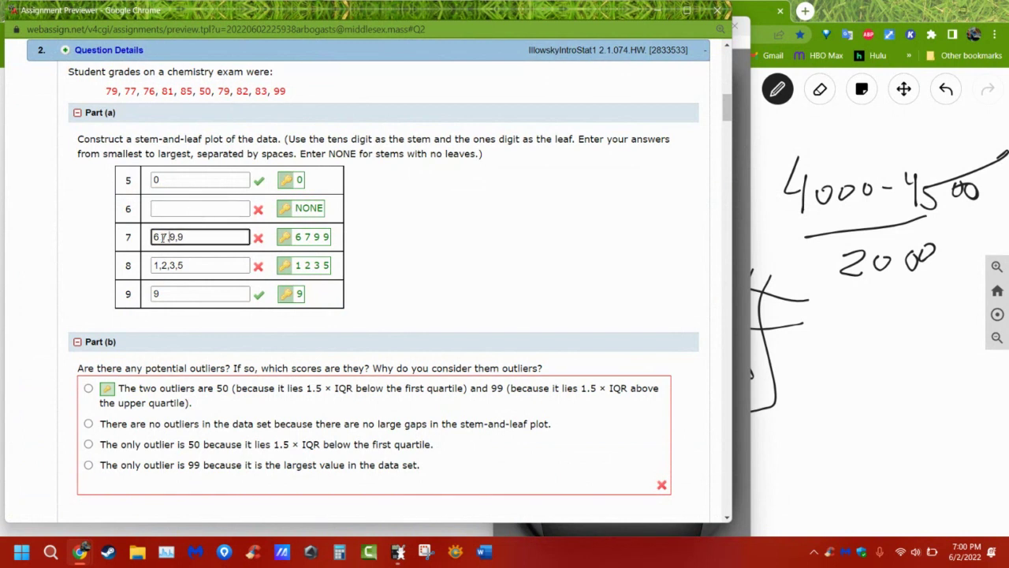
key("Delete")
key("Right")
key("Return")
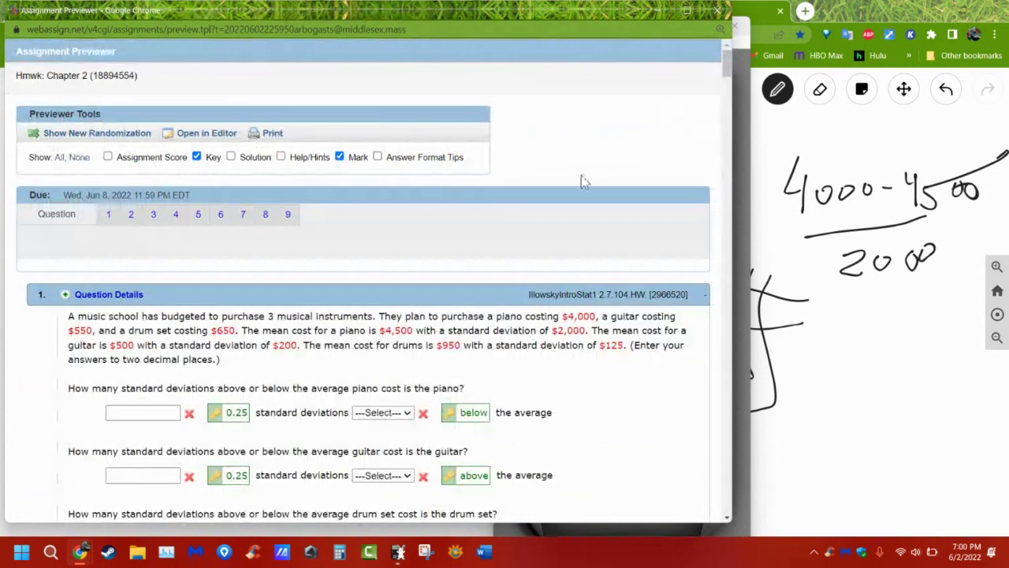
left_click(131, 214)
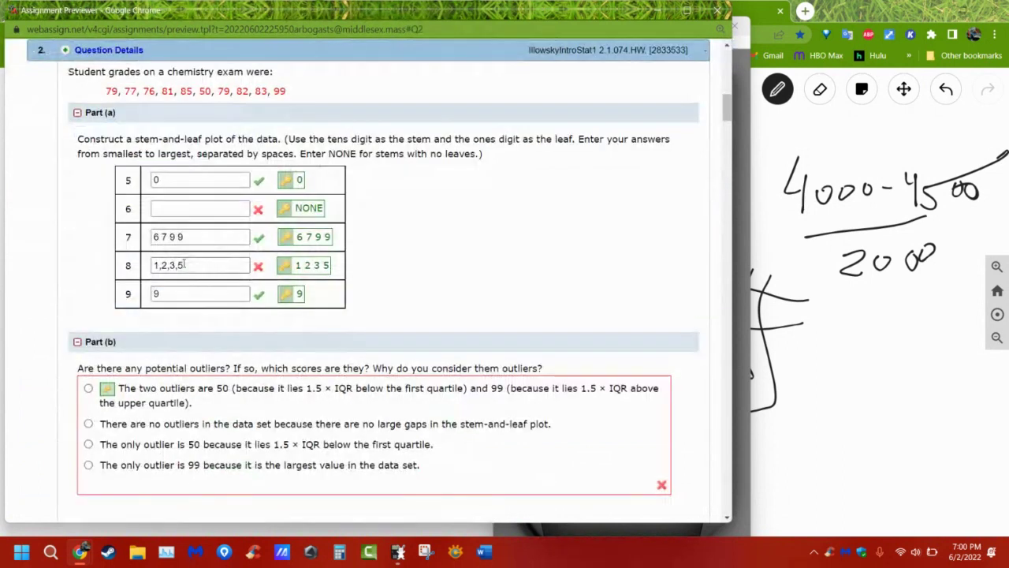
Remove the commas from stem 8's leaves so they read 1235, and resubmit the assignment for testing.
left_click(162, 266)
key("BackSpace")
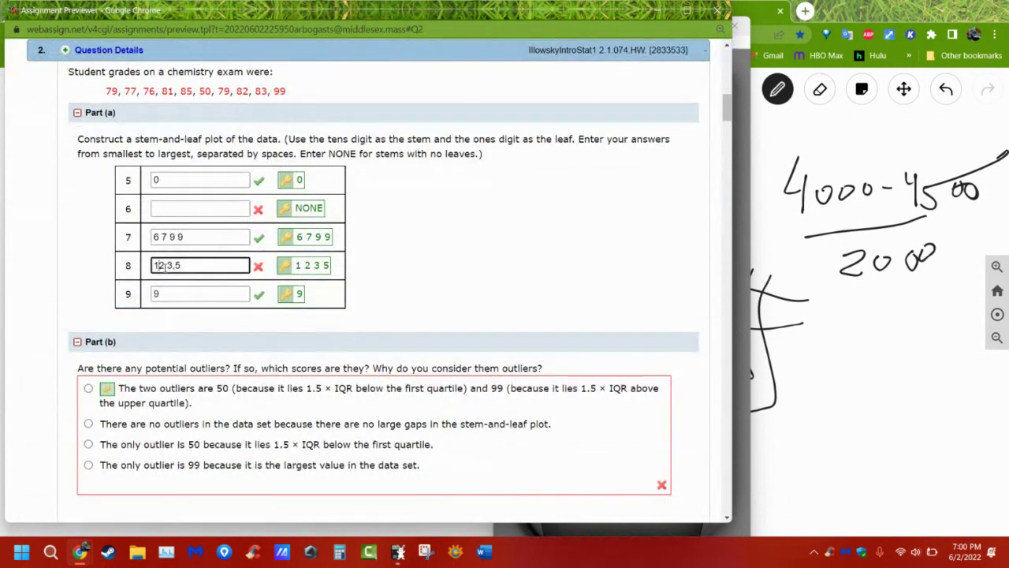
key("Right")
key("Right")
key("Right")
key("Delete")
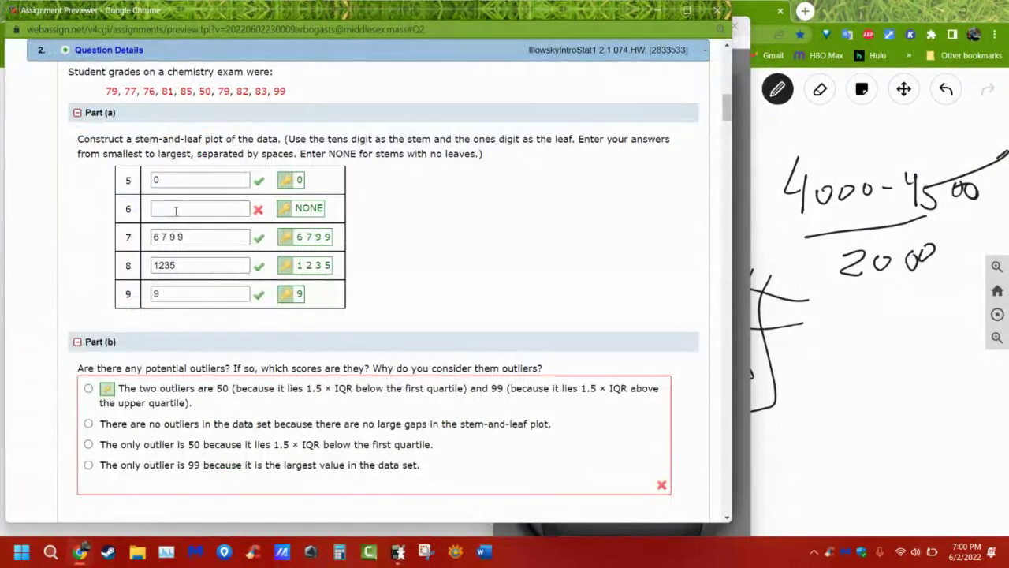
Enter none as the leaves for stem 6, resubmit the assignment and return to question 2.
left_click(176, 211)
type("none")
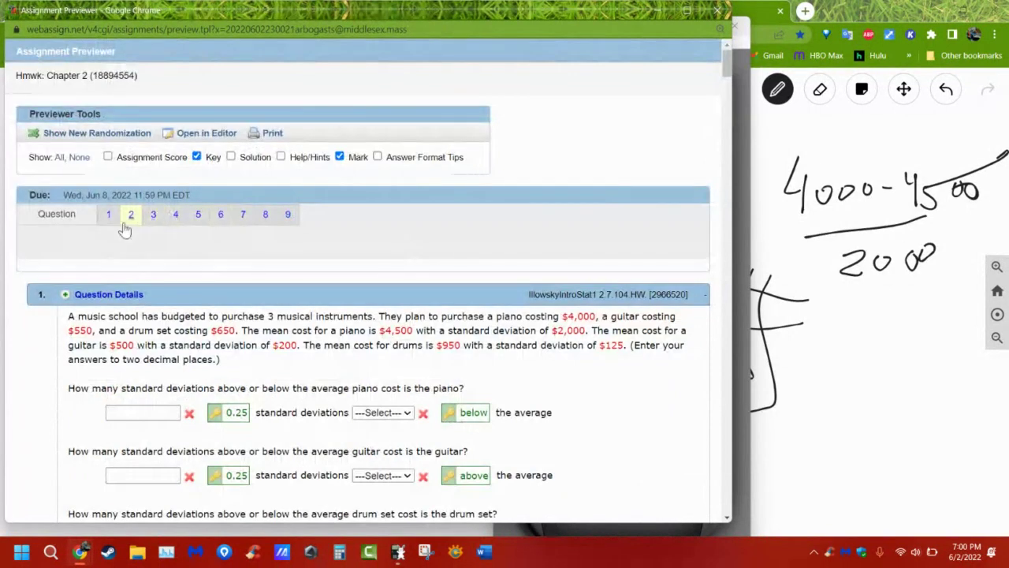
left_click(130, 221)
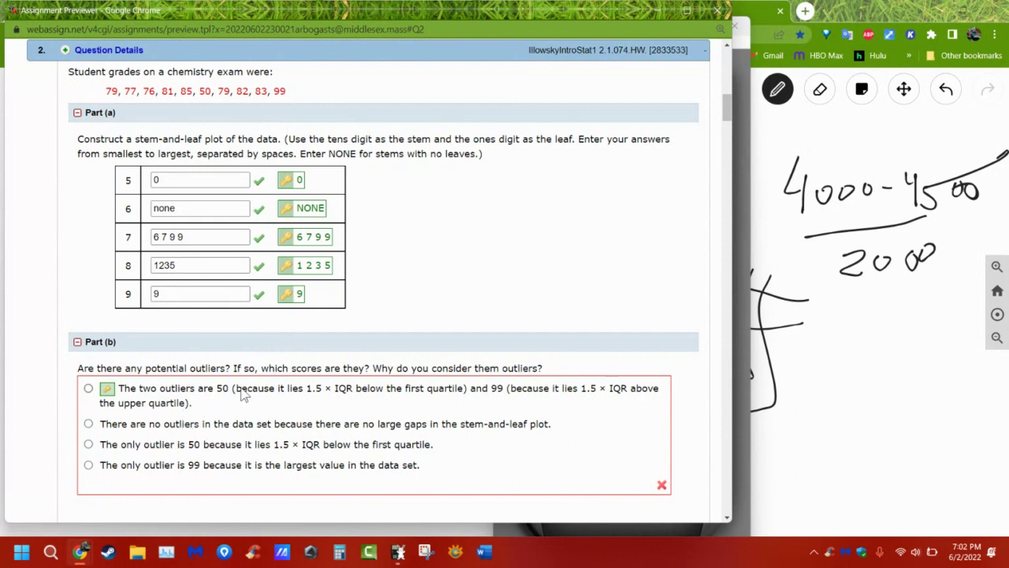
Highlight the 1.5 × IQR wording in part (b)'s first answer, and open the list editor on the TI-84 emulator.
left_click_drag(280, 391, 356, 397)
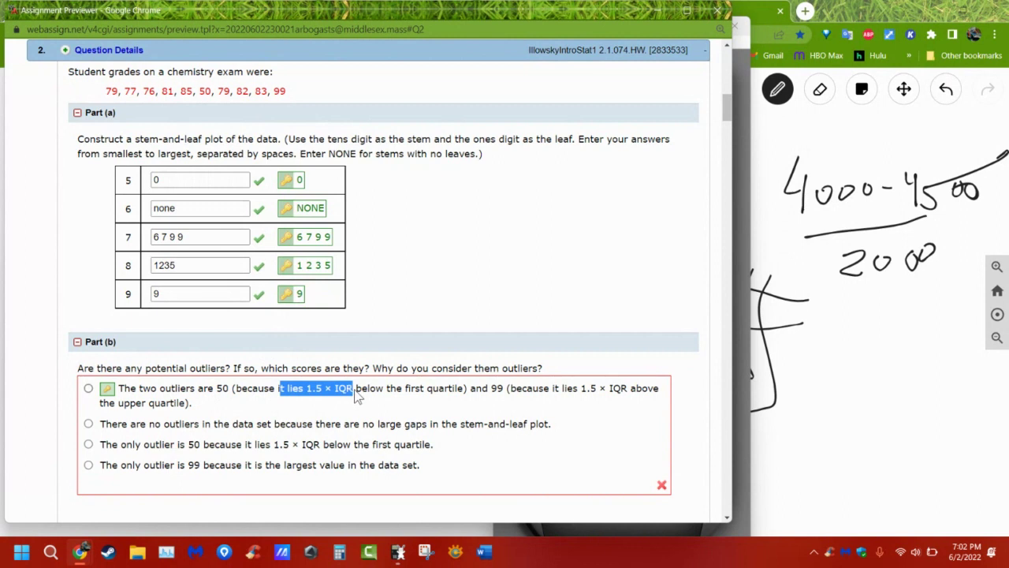
left_click(398, 551)
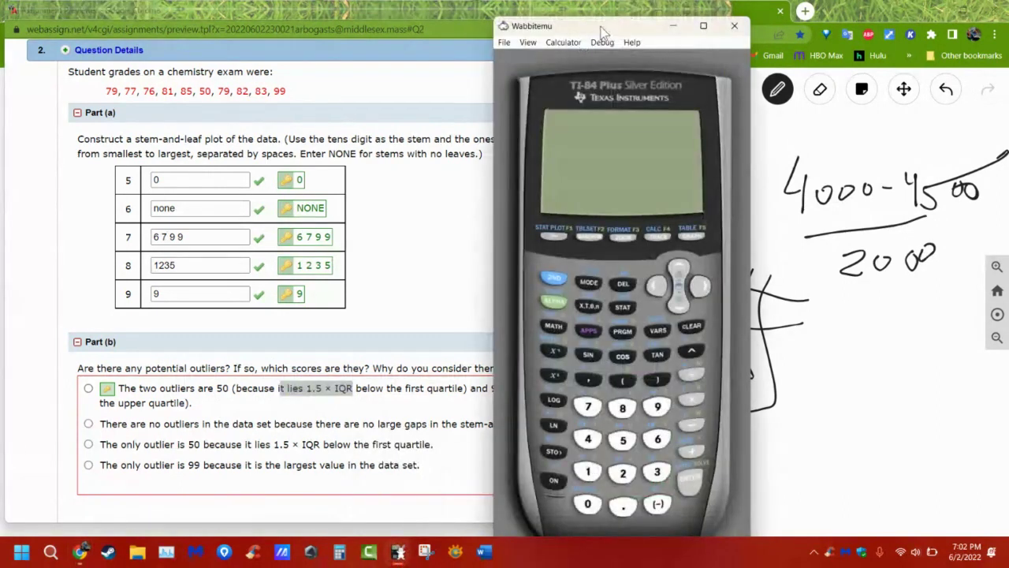
left_click_drag(603, 31, 846, 19)
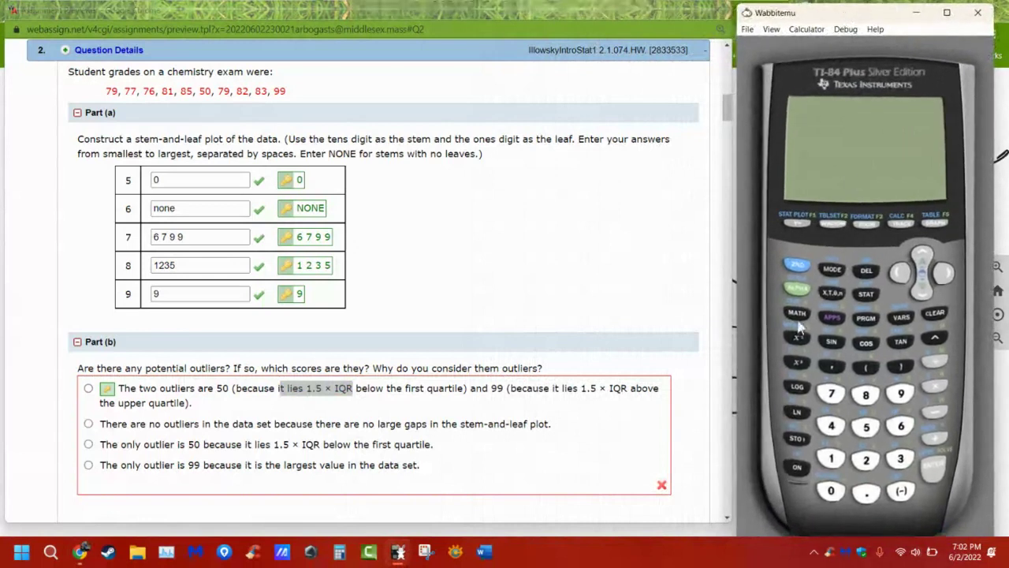
left_click(798, 470)
left_click(936, 314)
left_click(866, 295)
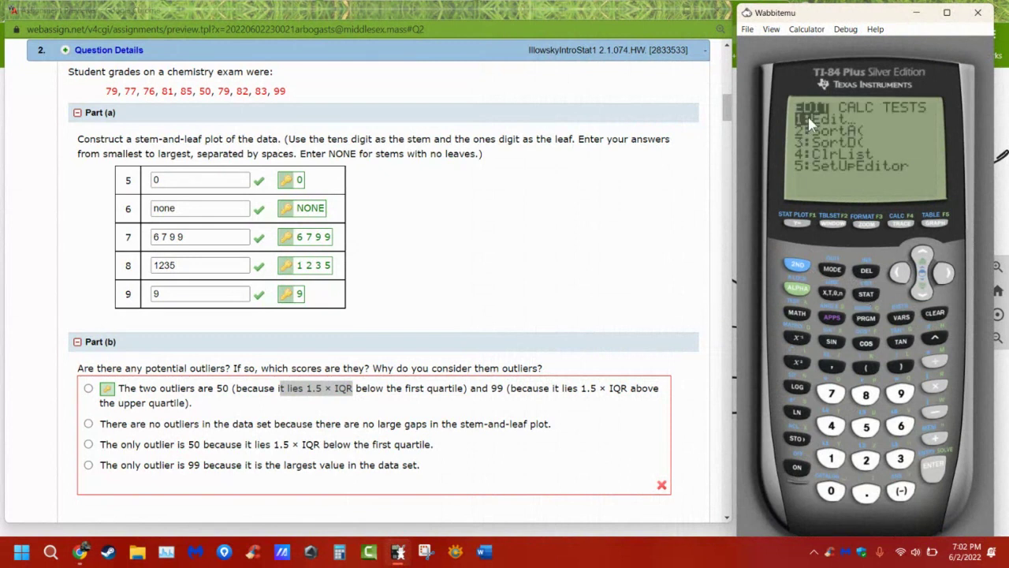
left_click(931, 470)
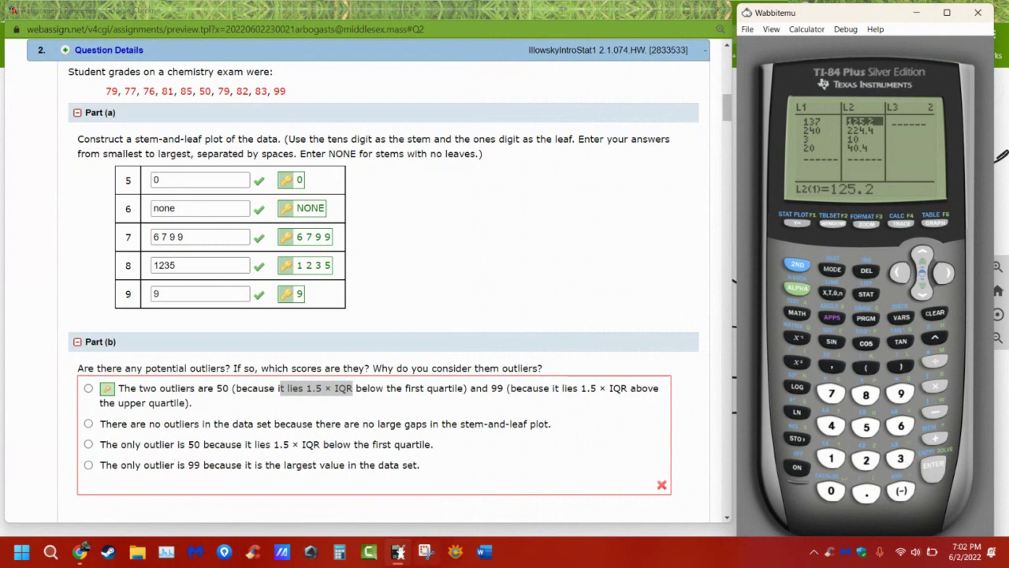
Switch to the Blackboard statistics course in the main browser window and open the Statistics Calculator folder from Syllabus & Text.
mouse_move(86, 557)
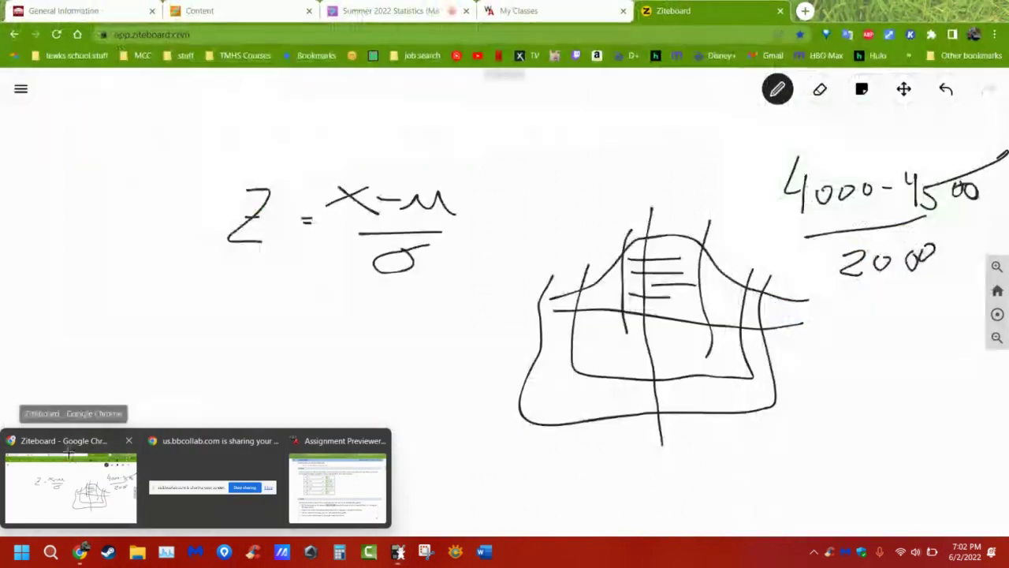
left_click(70, 453)
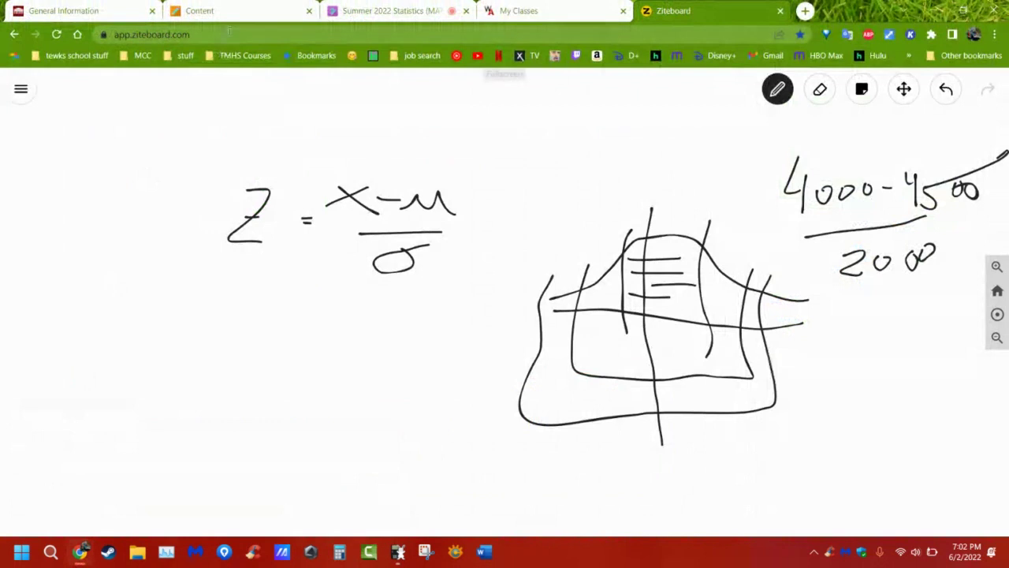
left_click(252, 10)
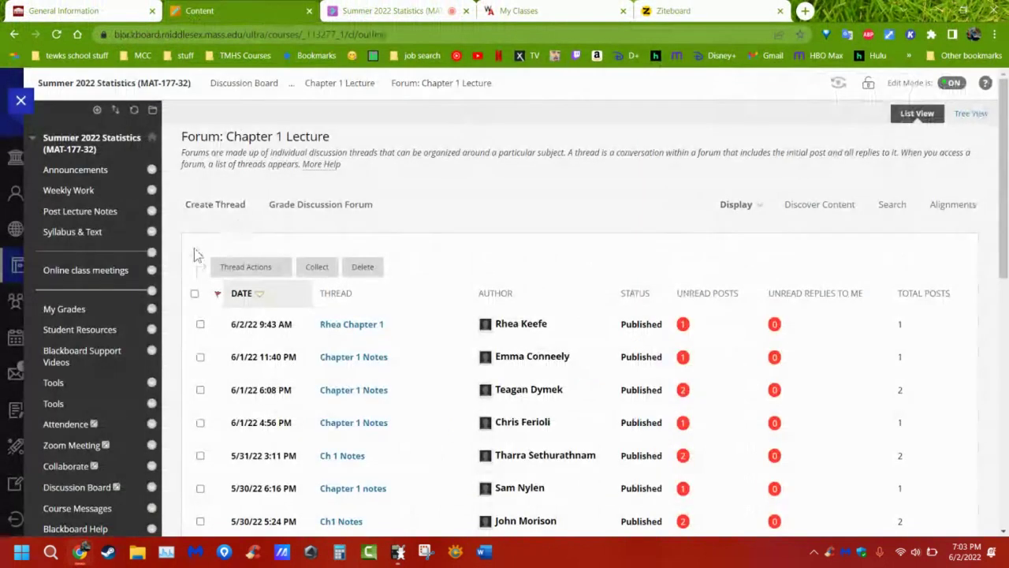
left_click(96, 234)
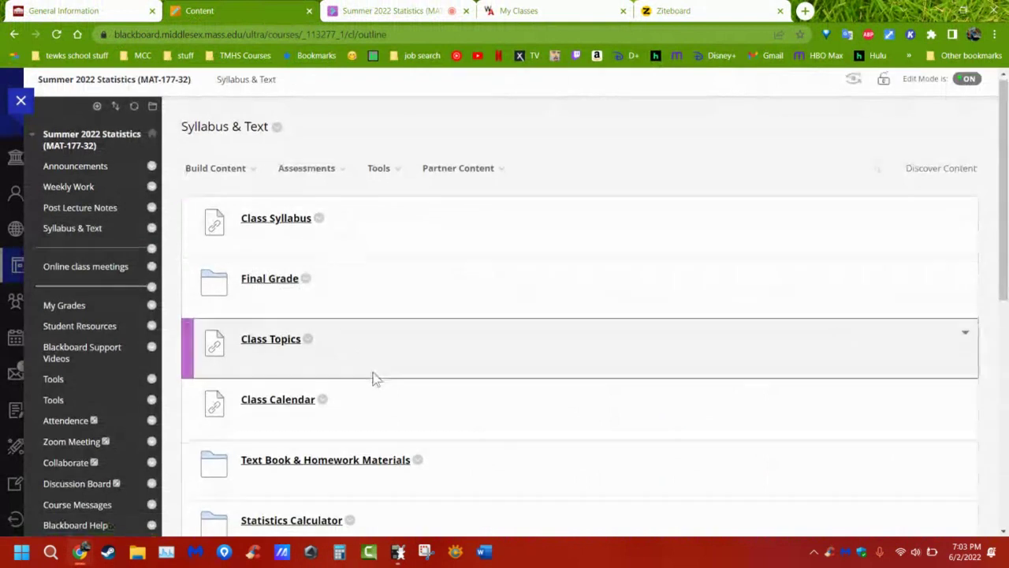
scroll(375, 379, "down", 3)
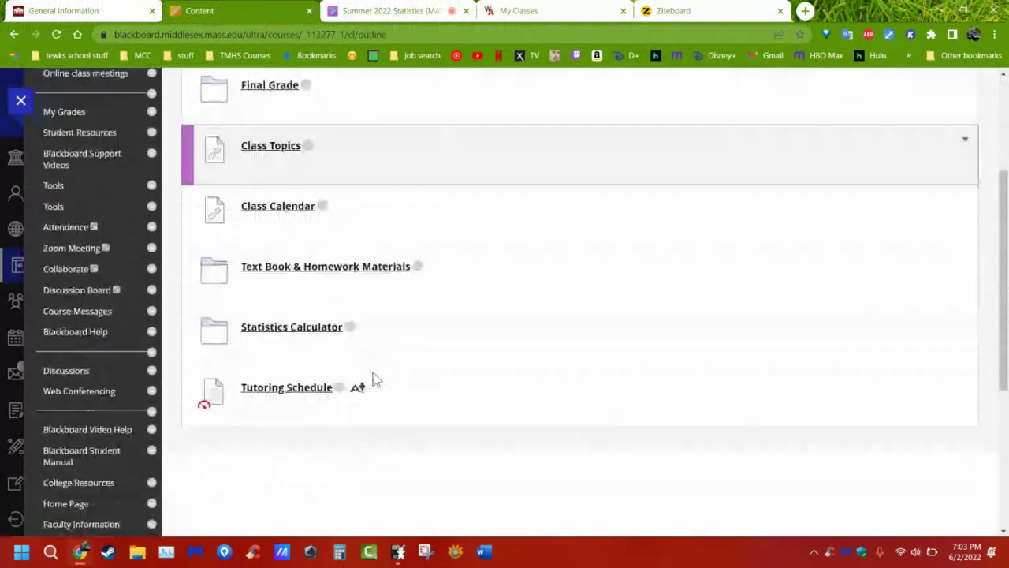
left_click(299, 333)
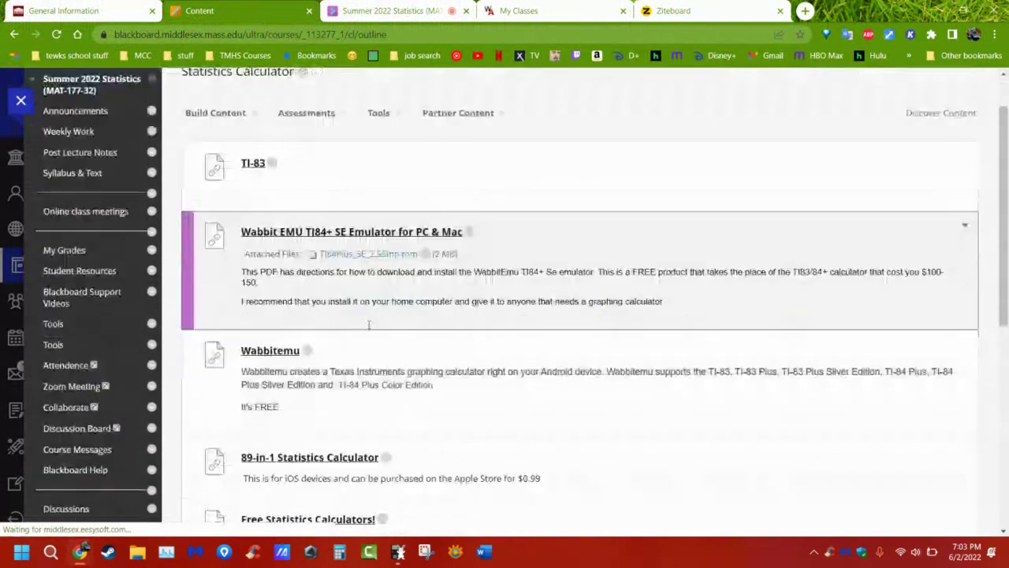
Look through the calculator resources and check the Android Wabbitemu link, closing the page it opens.
scroll(369, 324, "down", 2)
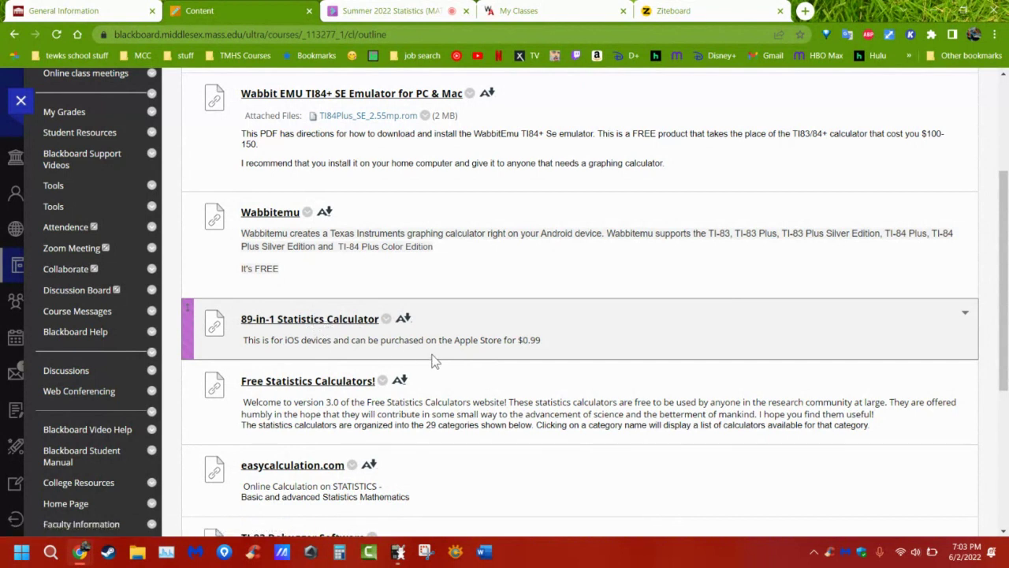
scroll(434, 356, "down", 2)
scroll(432, 359, "up", 1)
scroll(432, 358, "up", 1)
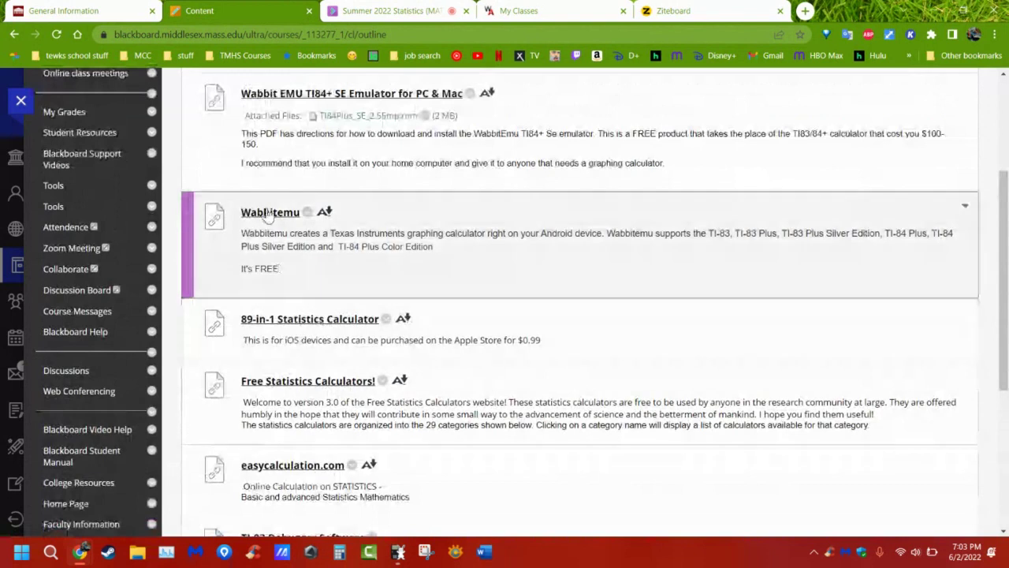
left_click(272, 211)
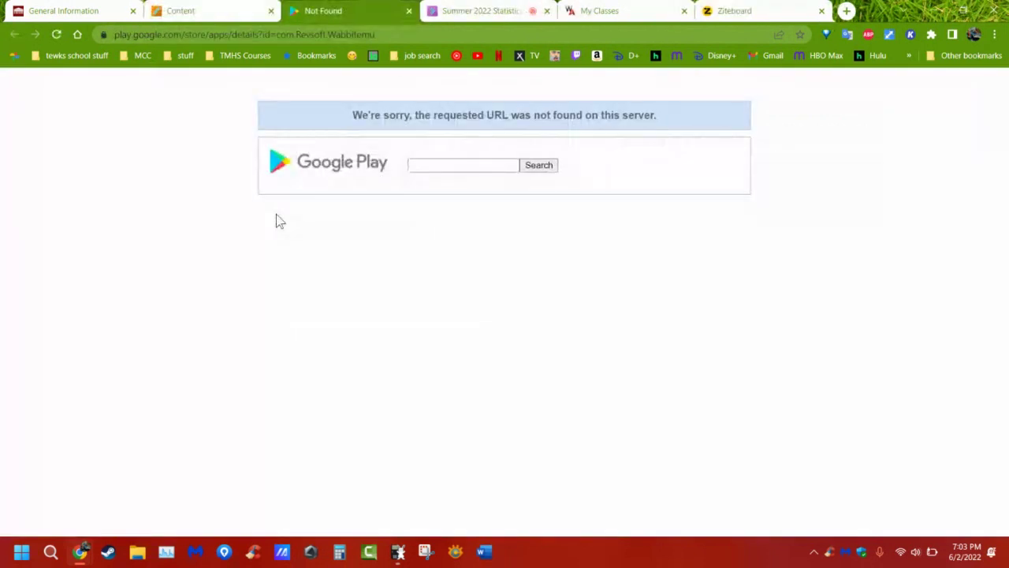
left_click(409, 11)
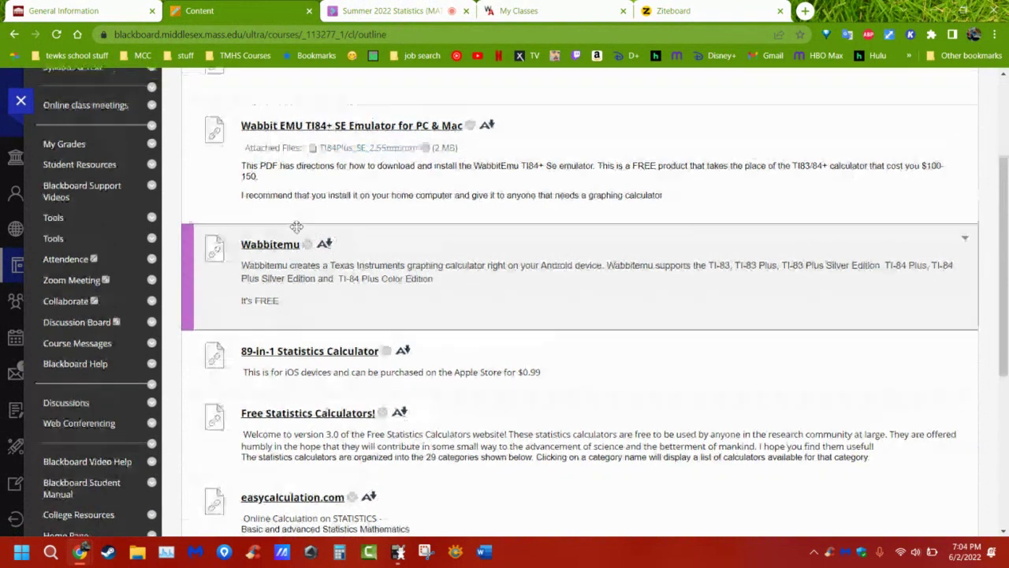
View the download page of the Wabbit EMU TI84+ SE Emulator for PC & Mac, and bring the running Wabbitemu calculator over the course page.
scroll(297, 226, "up", 2)
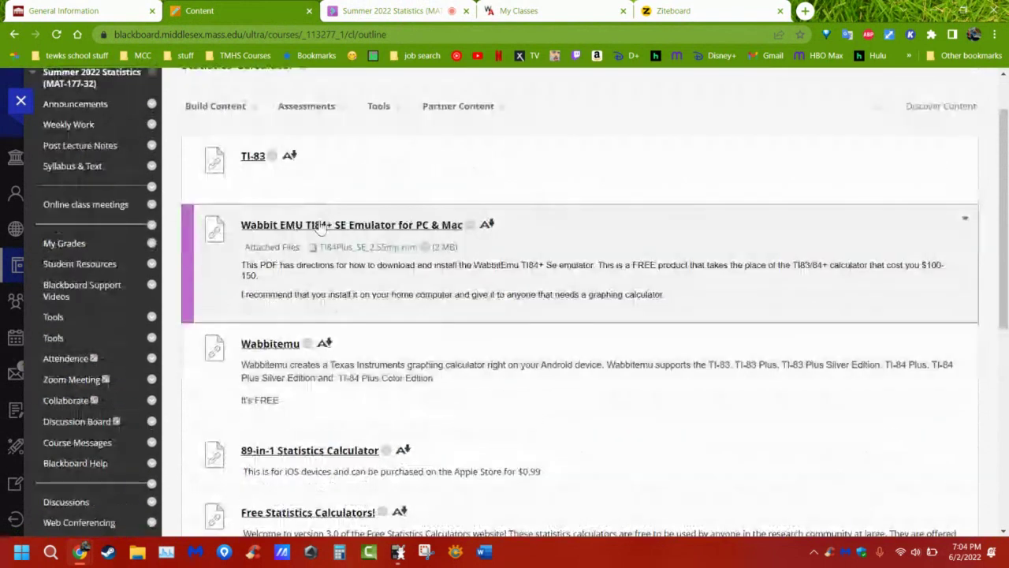
left_click(319, 226)
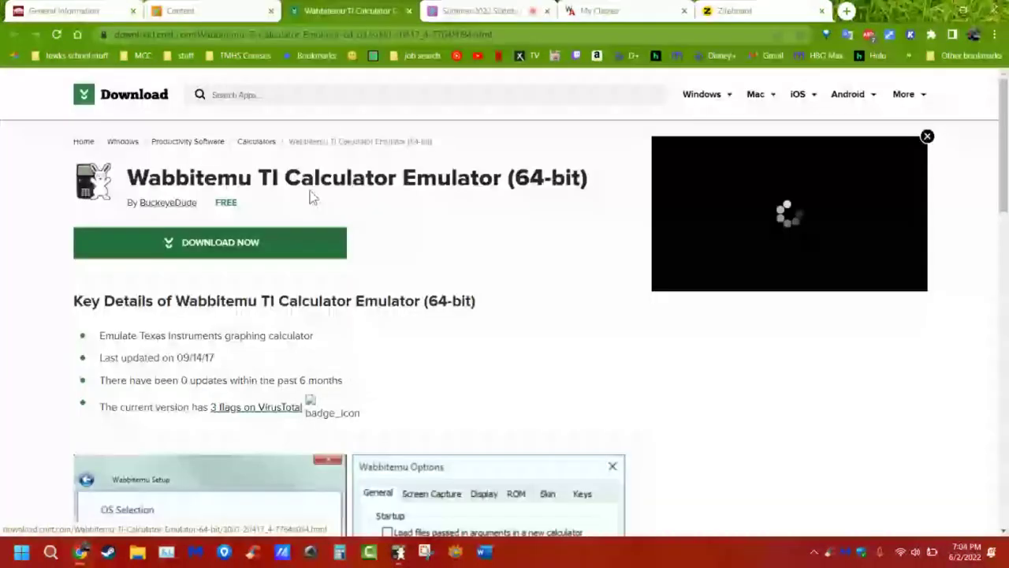
left_click(234, 11)
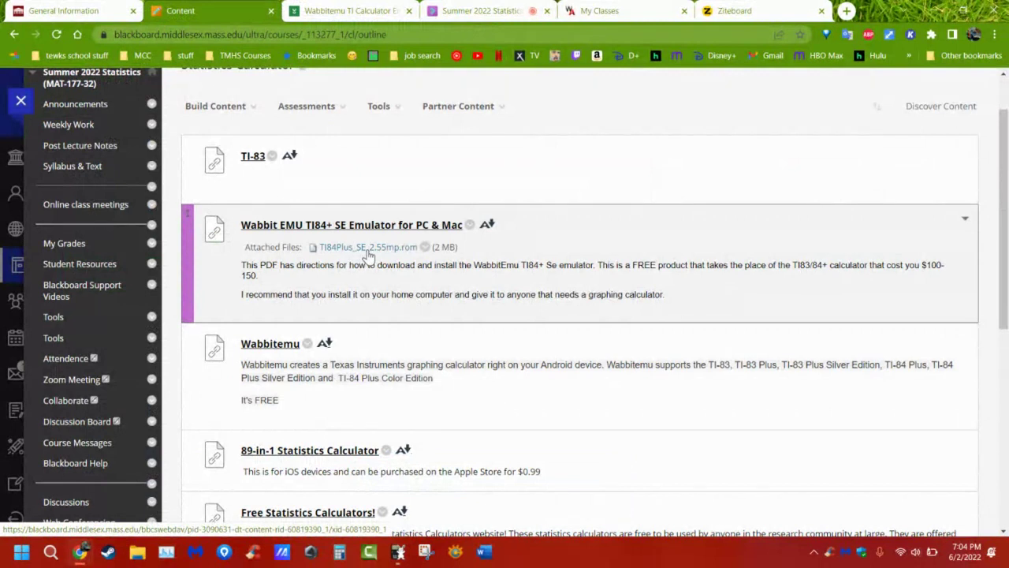
left_click(400, 552)
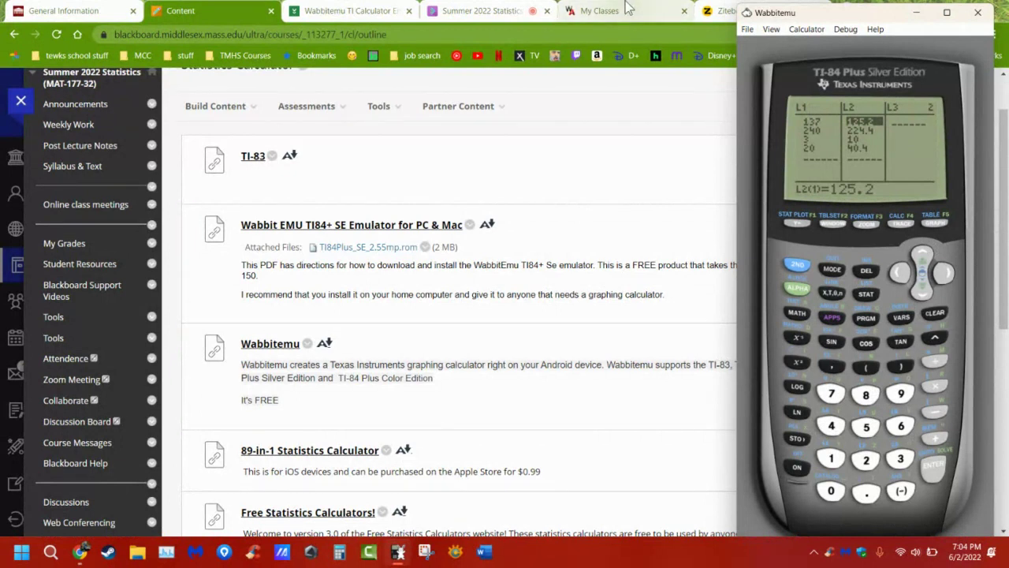
left_click_drag(868, 11, 843, 71)
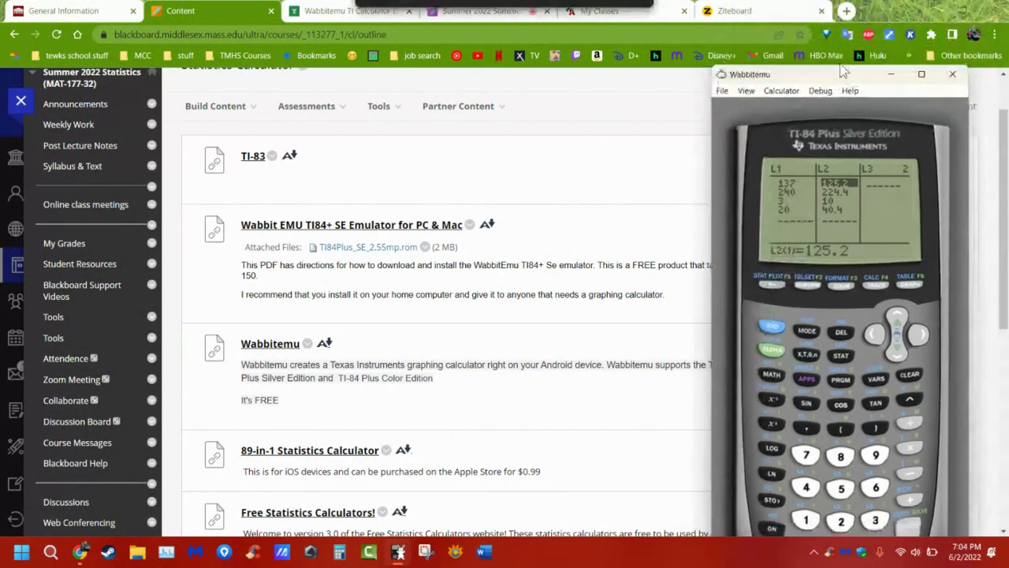
Search the web for numworks in a new browser tab and open the NumWorks online emulator.
left_click(846, 11)
type("numworks")
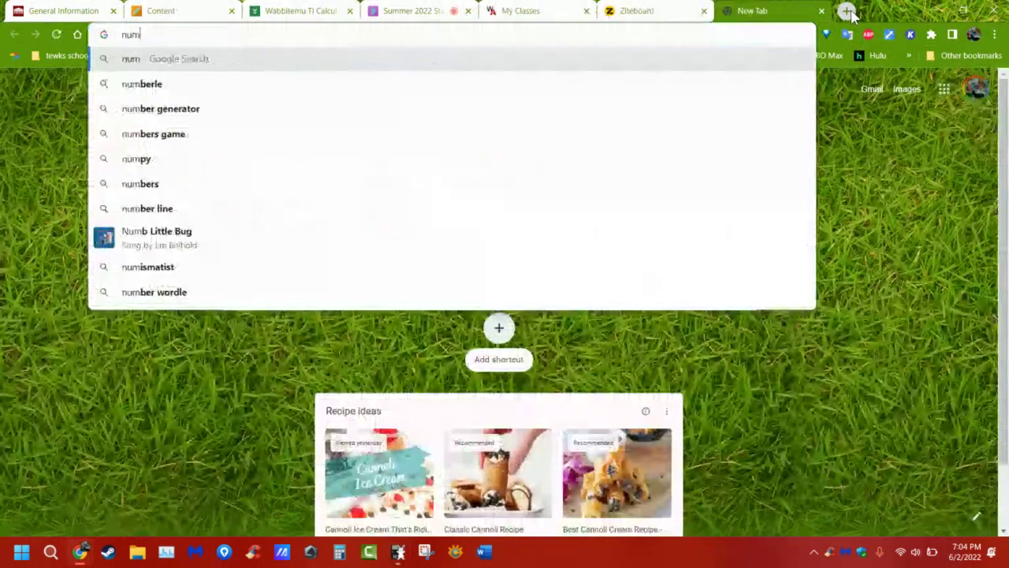
key("Return")
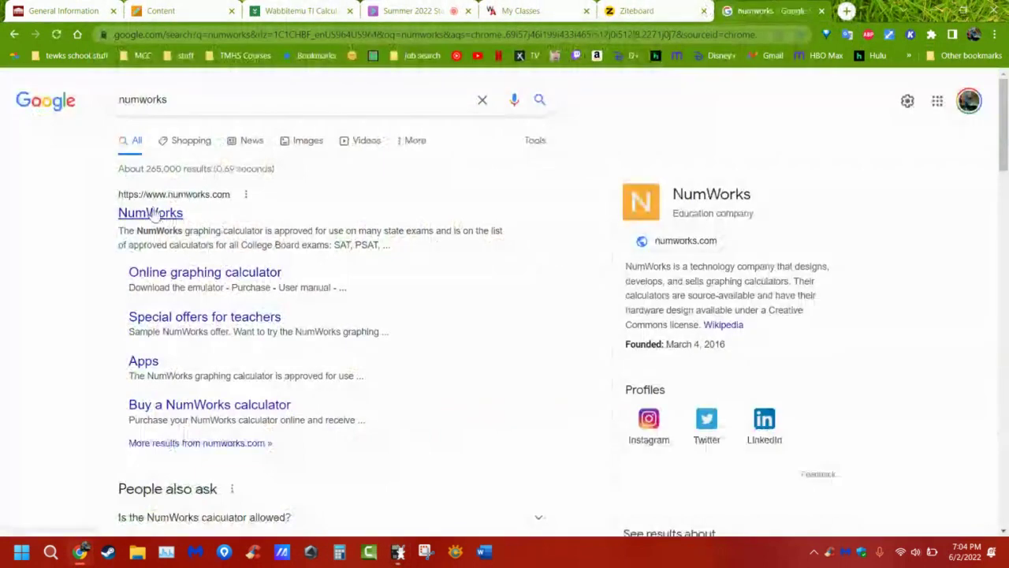
left_click(152, 214)
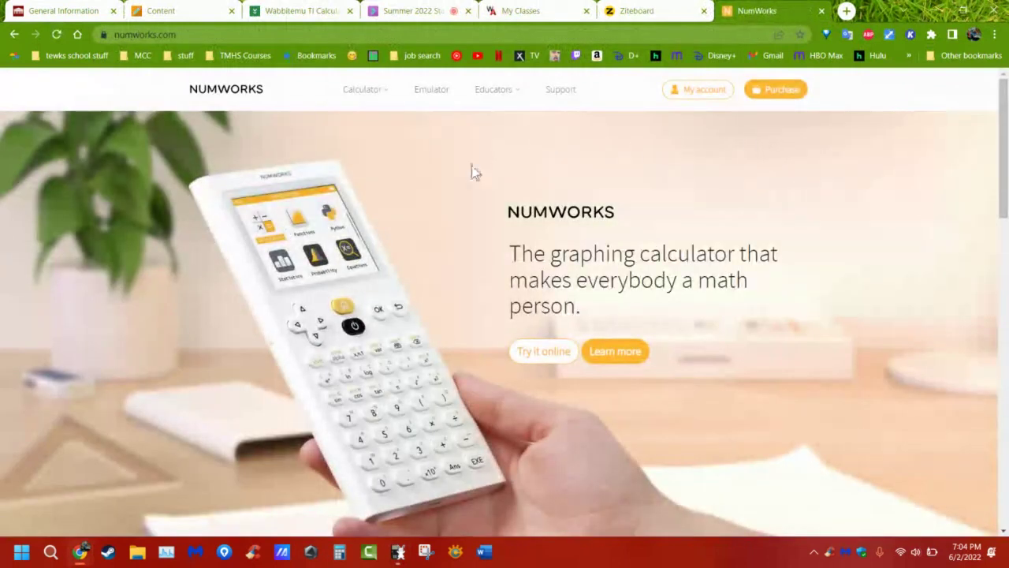
left_click(433, 96)
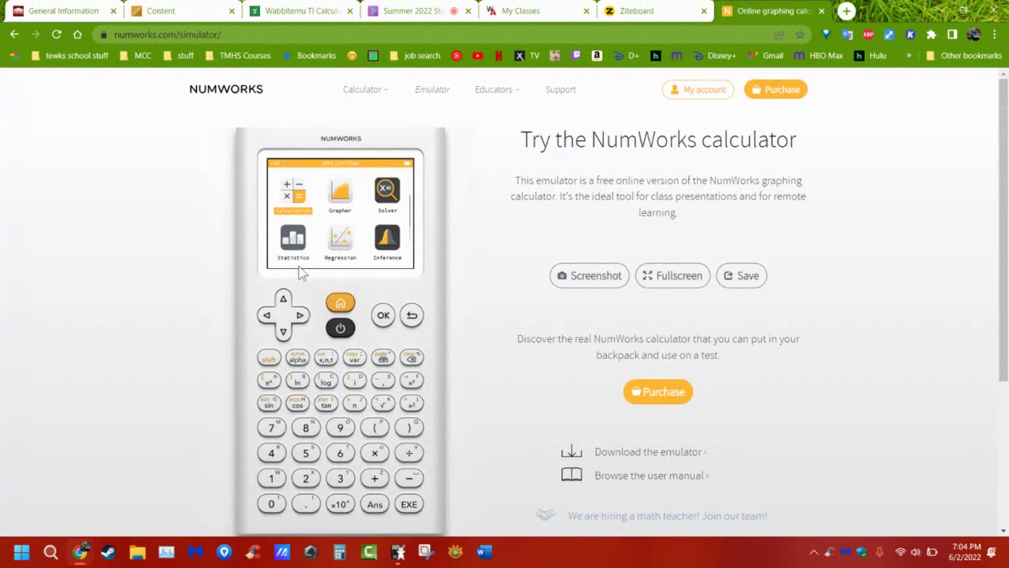
Open the Statistics application on the NumWorks calculator and enter 96 and 85 in the Value V1 column.
left_click(283, 331)
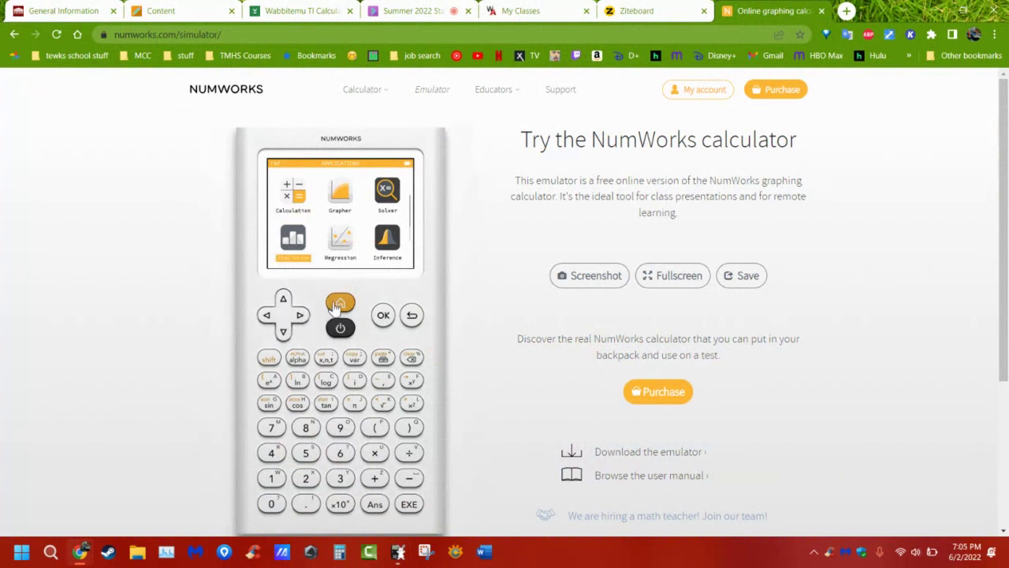
left_click(384, 316)
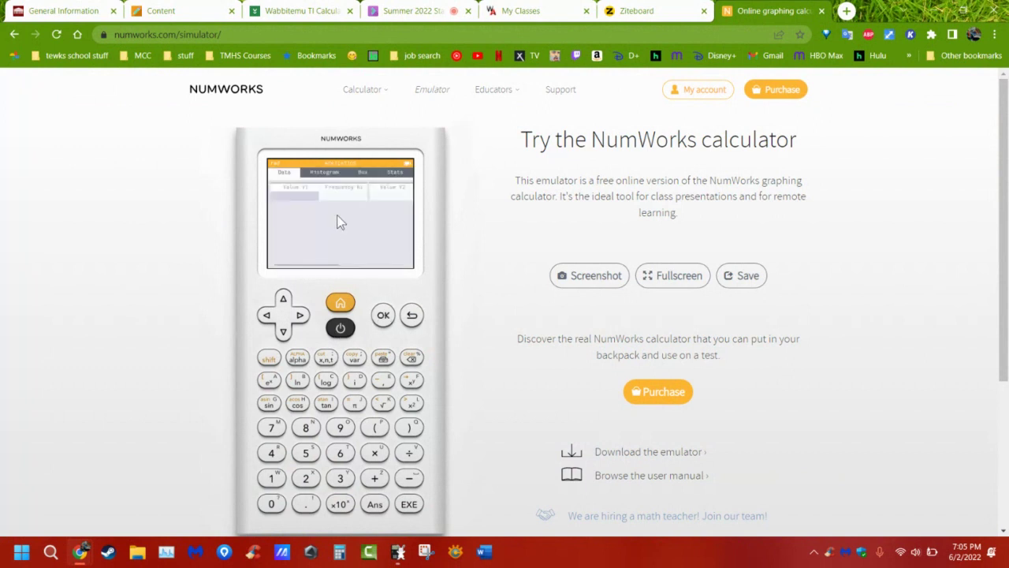
left_click(340, 428)
left_click(339, 452)
left_click(283, 330)
left_click(305, 428)
left_click(306, 453)
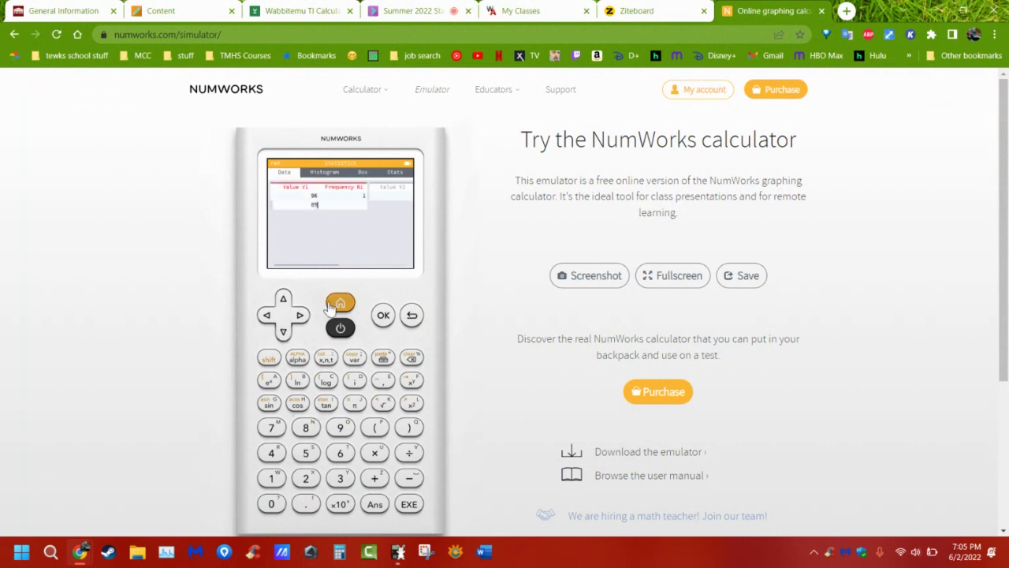
left_click(283, 330)
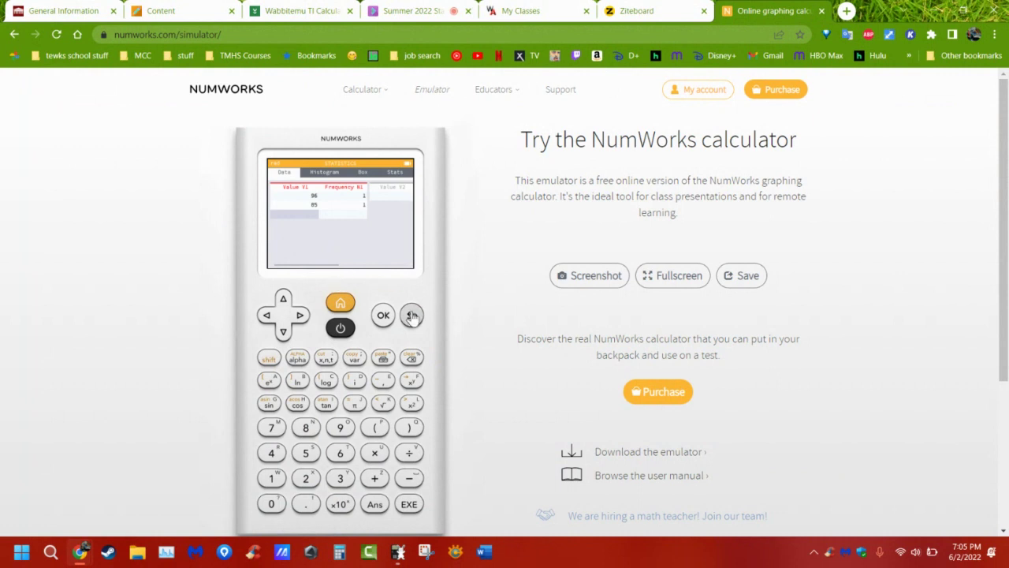
Show the NumWorks emulator in fullscreen view and display the Stats summary for the V1 data.
scroll(541, 408, "down", 1)
scroll(542, 412, "up", 1)
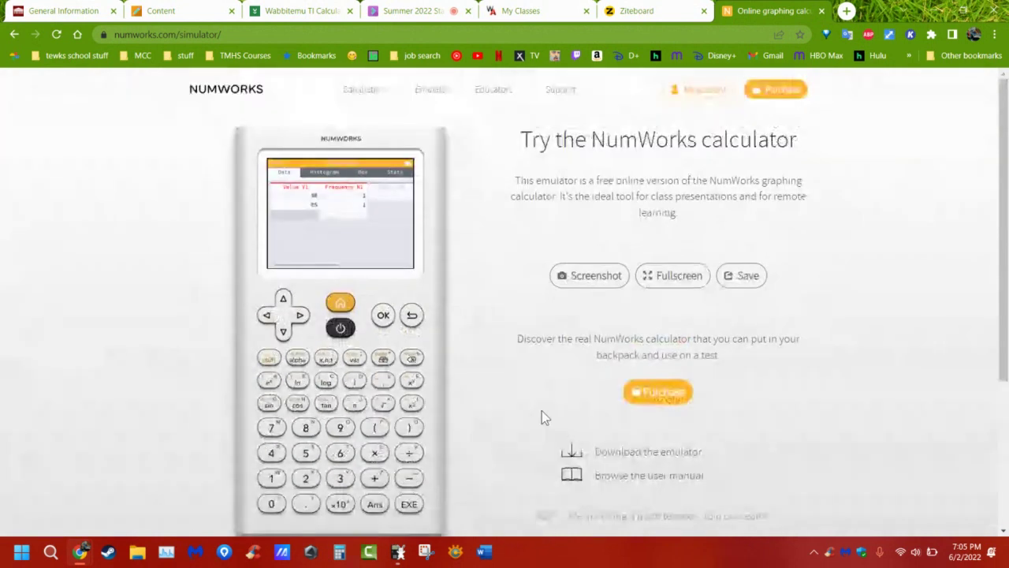
left_click(682, 278)
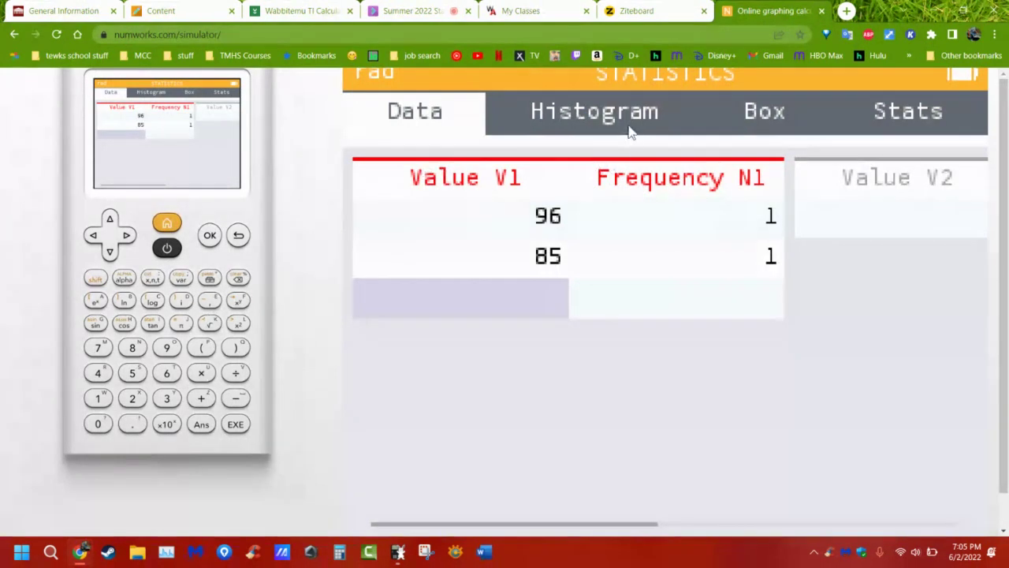
left_click(110, 220)
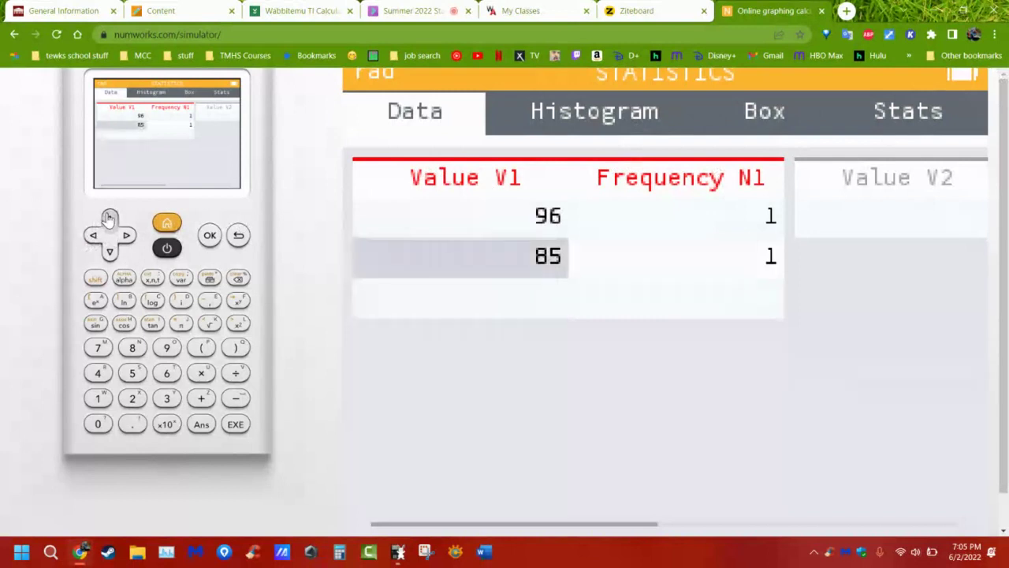
left_click(110, 219)
left_click(110, 219)
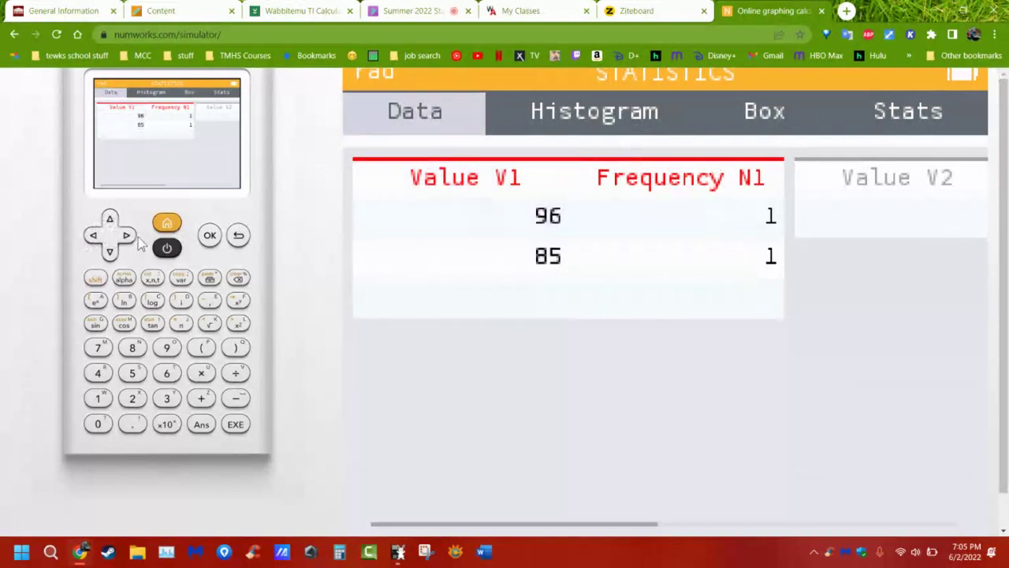
left_click(126, 237)
left_click(126, 237)
left_click(126, 237)
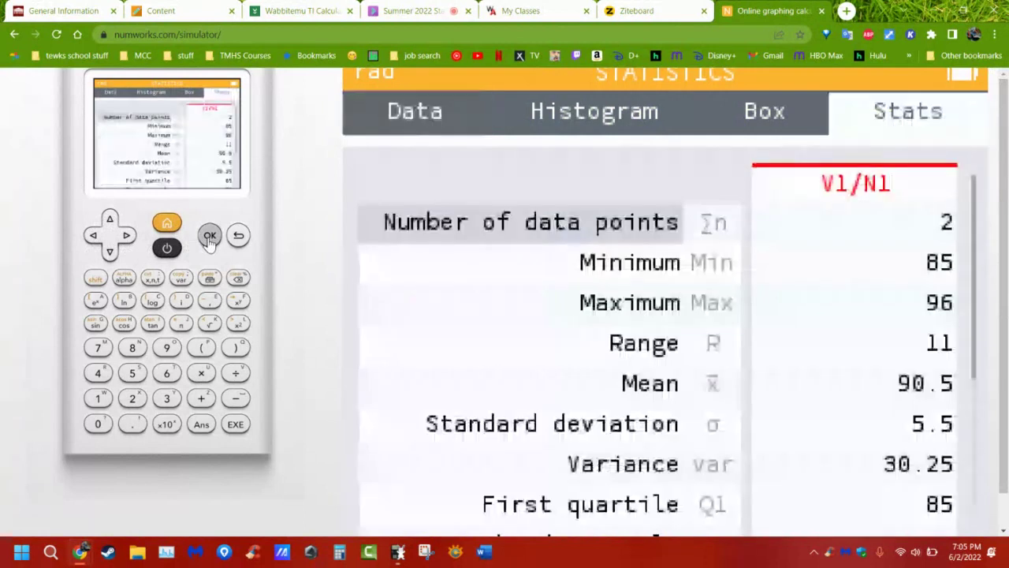
Examine the V1 statistics on the NumWorks calculator from the number of data points down to the sample standard deviation.
left_click(210, 235)
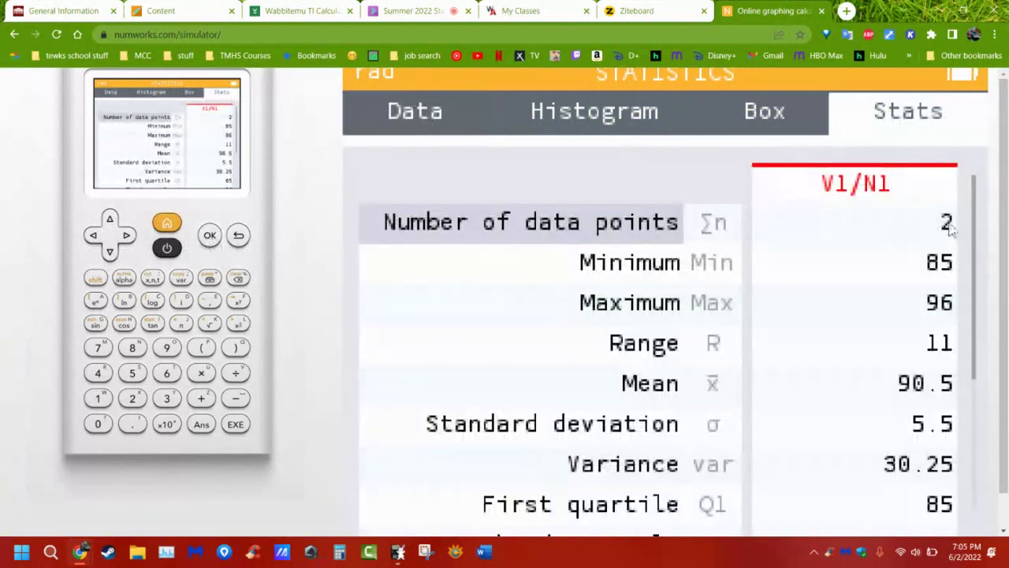
scroll(946, 236, "down", 1)
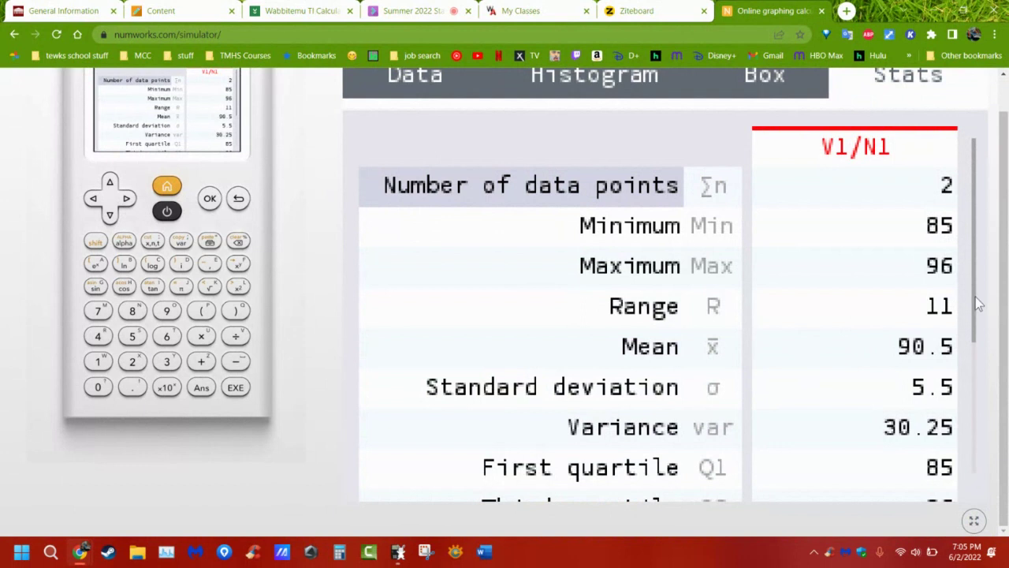
scroll(895, 355, "up", 1)
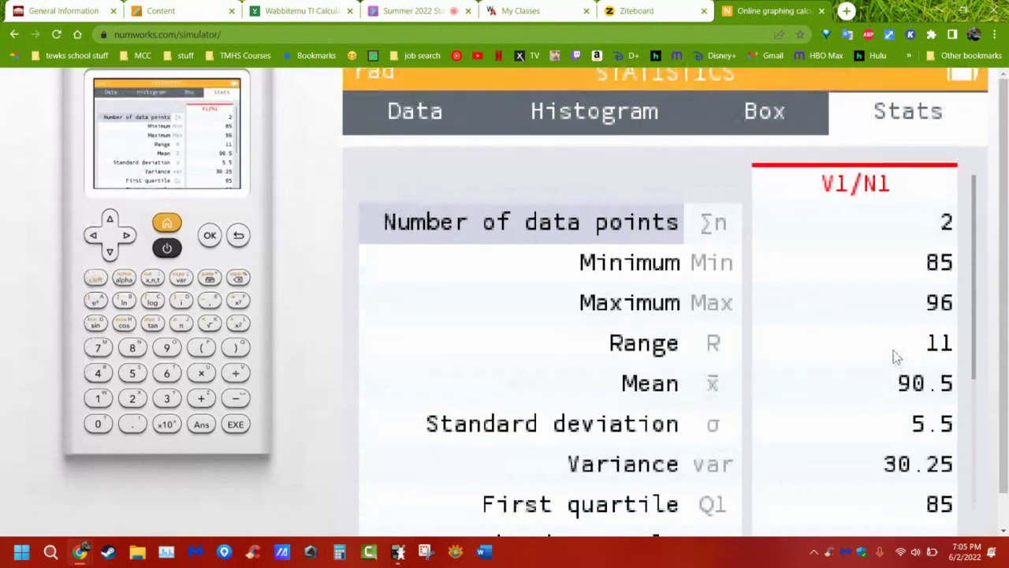
scroll(637, 392, "down", 1)
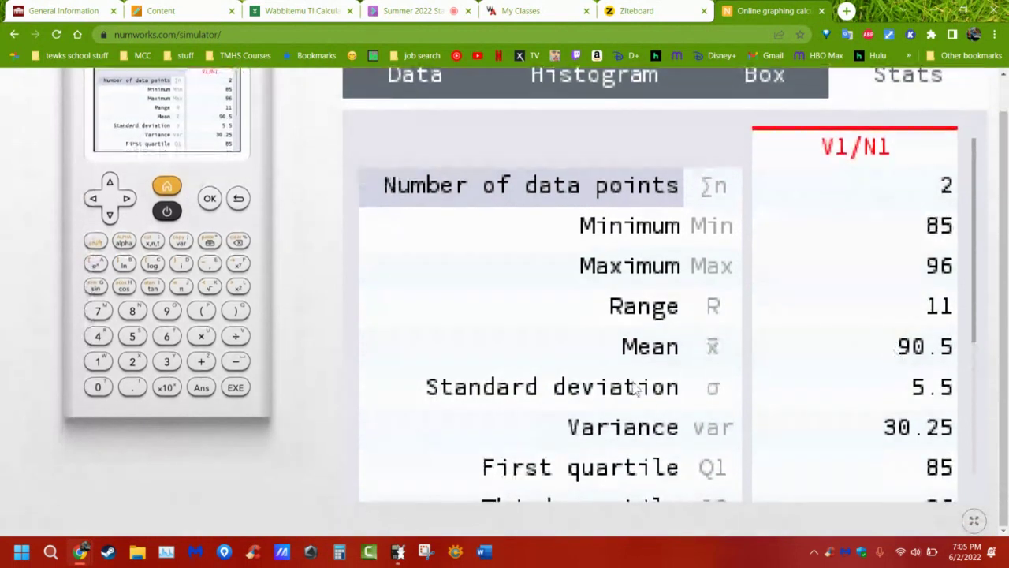
left_click(110, 214)
left_click(109, 214)
left_click(110, 215)
left_click(110, 214)
left_click(110, 215)
left_click(109, 215)
left_click(110, 214)
left_click(110, 214)
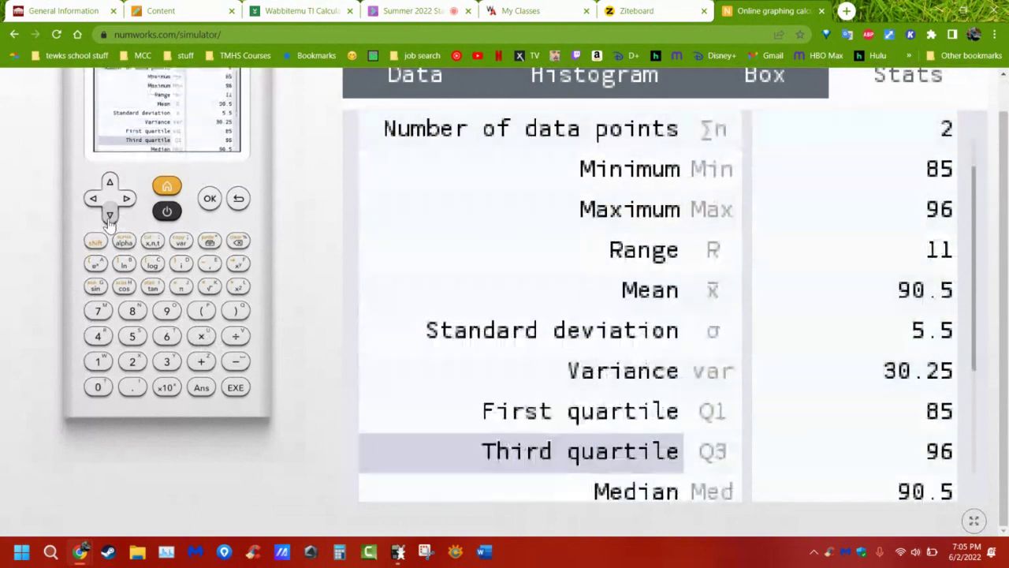
left_click(110, 215)
left_click(110, 215)
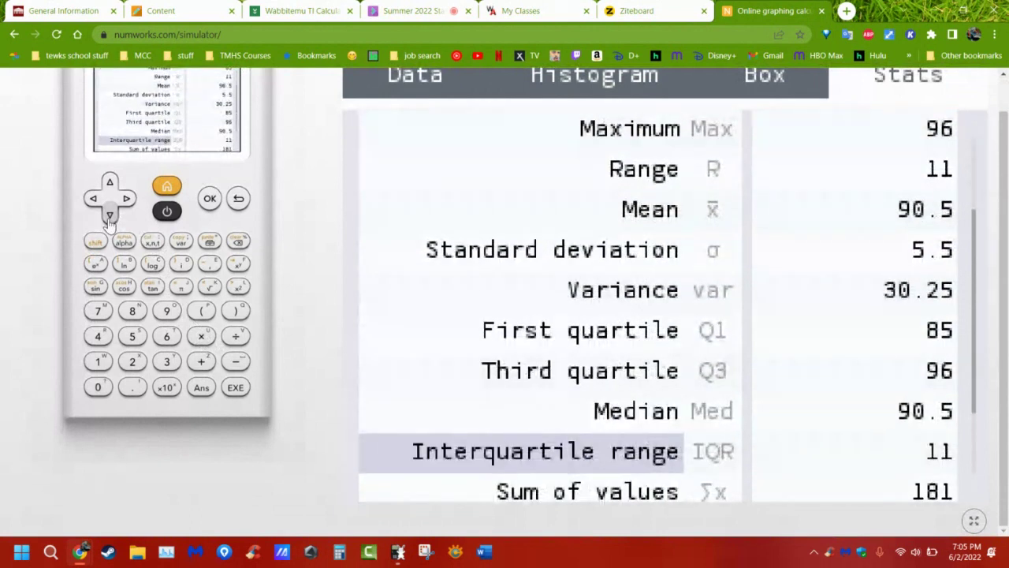
left_click(109, 214)
left_click(110, 216)
left_click(109, 216)
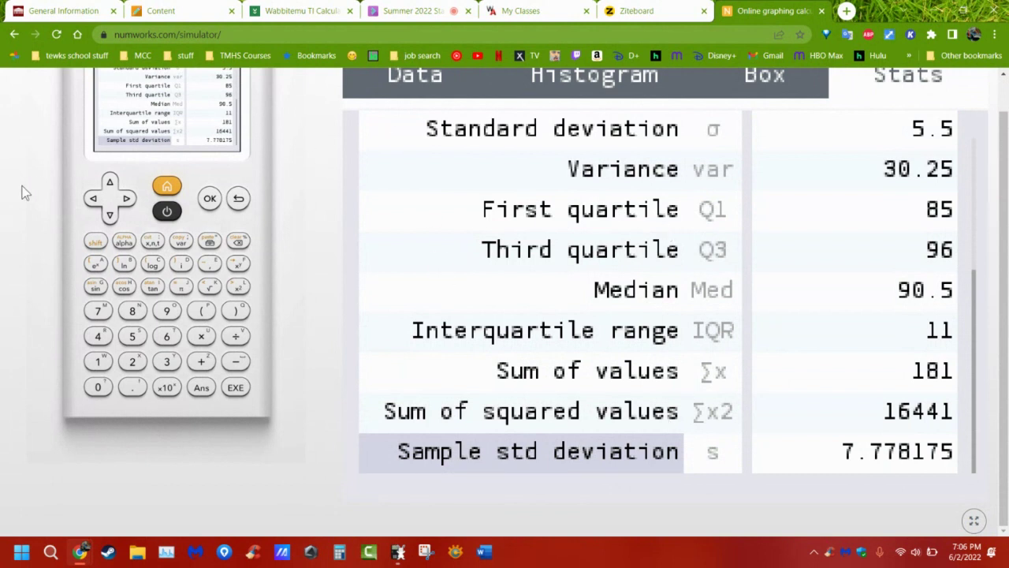
Move the highlight back up the calculator's statistics list to Maximum, and highlight the simulator page's web address.
left_click(111, 183)
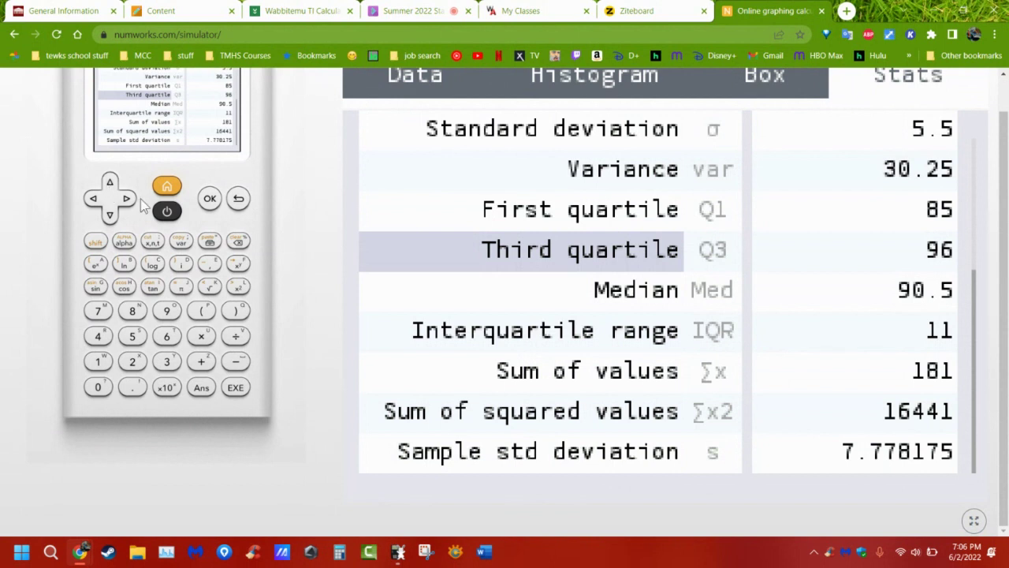
left_click(111, 183)
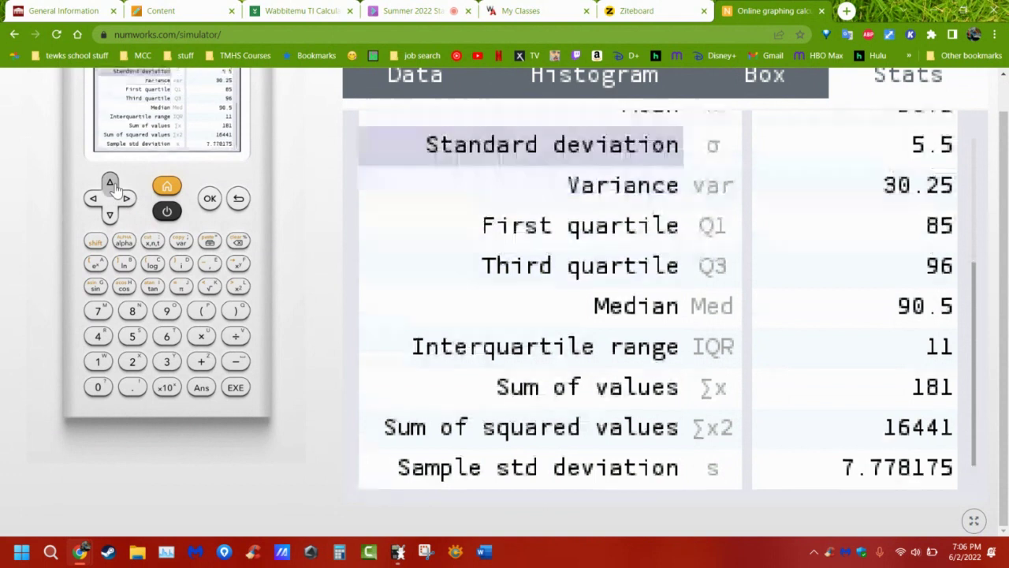
left_click(111, 183)
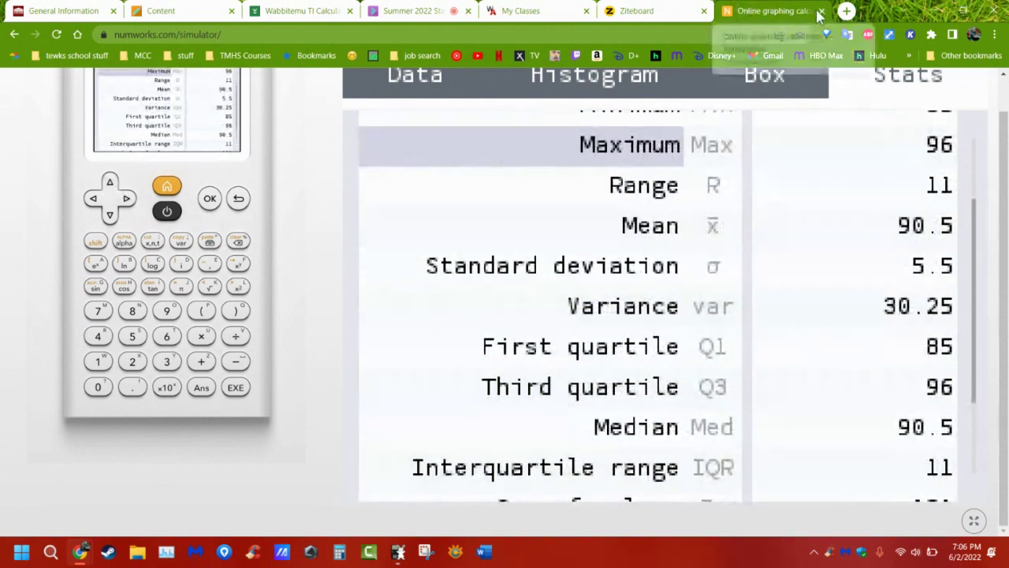
left_click(180, 35)
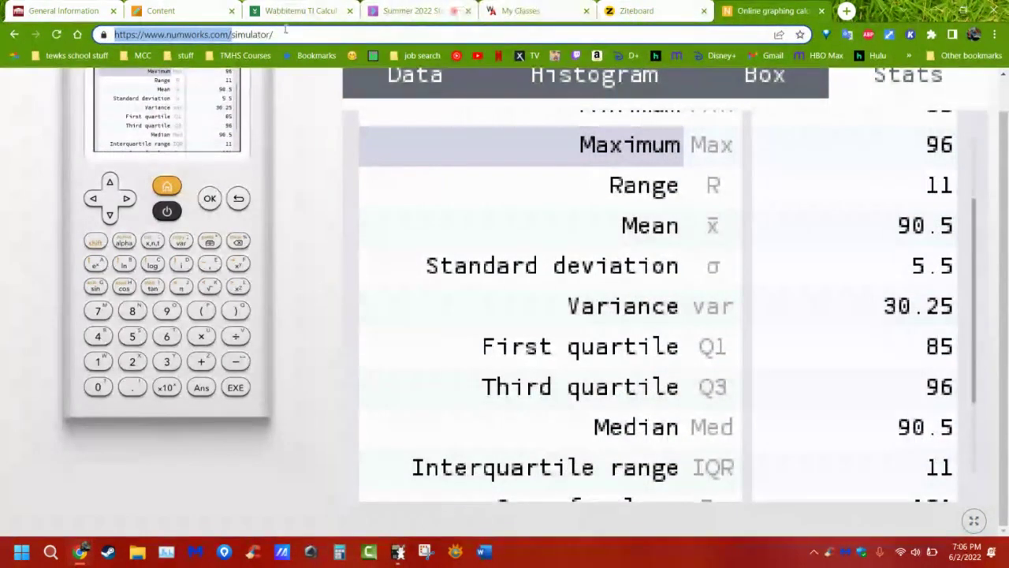
Delete the Wabbitemu Android item from the course's statistics calculator content page.
left_click(197, 14)
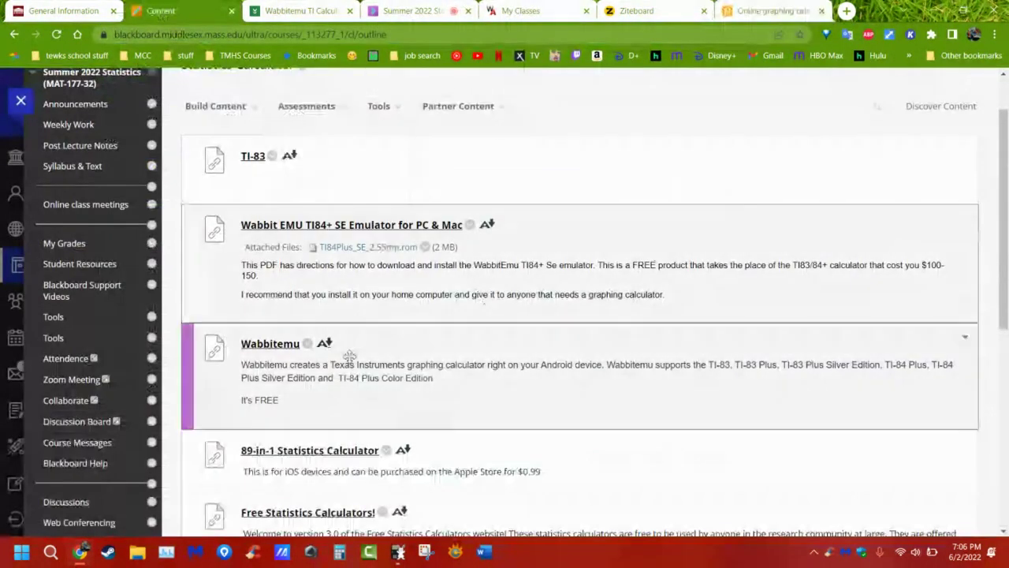
left_click(308, 345)
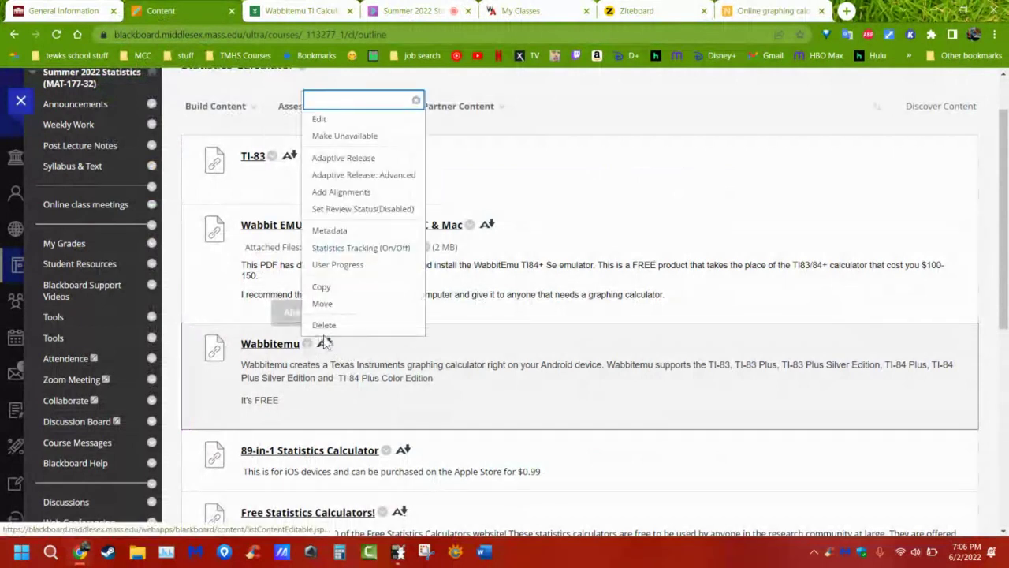
left_click(330, 326)
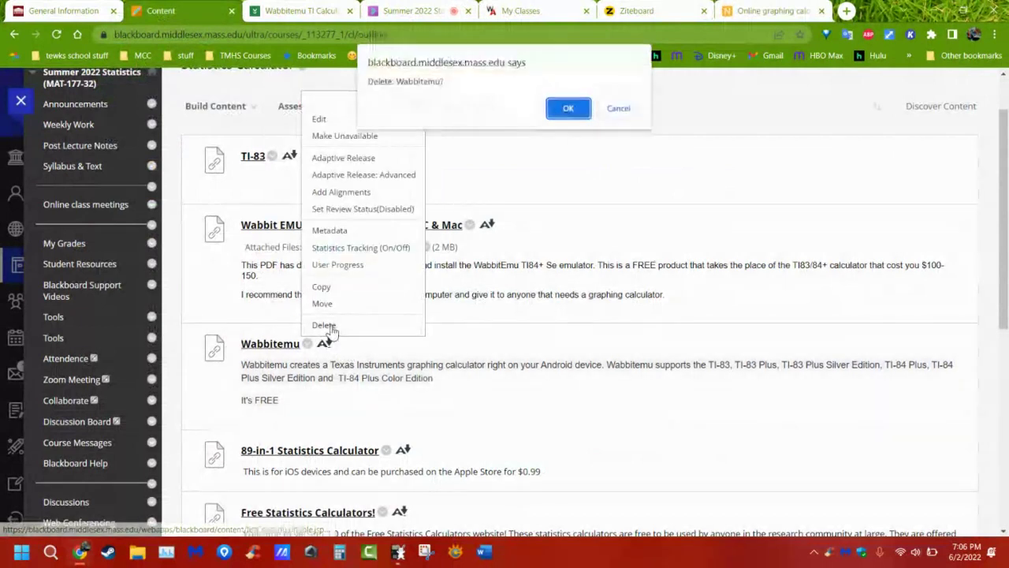
left_click(574, 111)
scroll(465, 309, "down", 2)
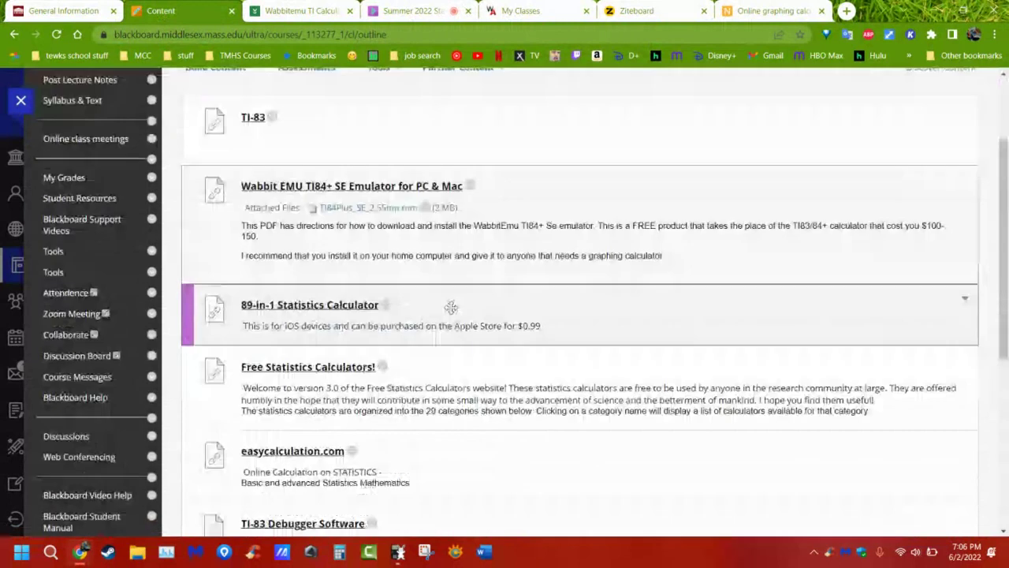
Open the 89-in-1 Statistics Calculator link, and in its new tab search the web for istore and open Apple Store Online.
left_click(334, 306)
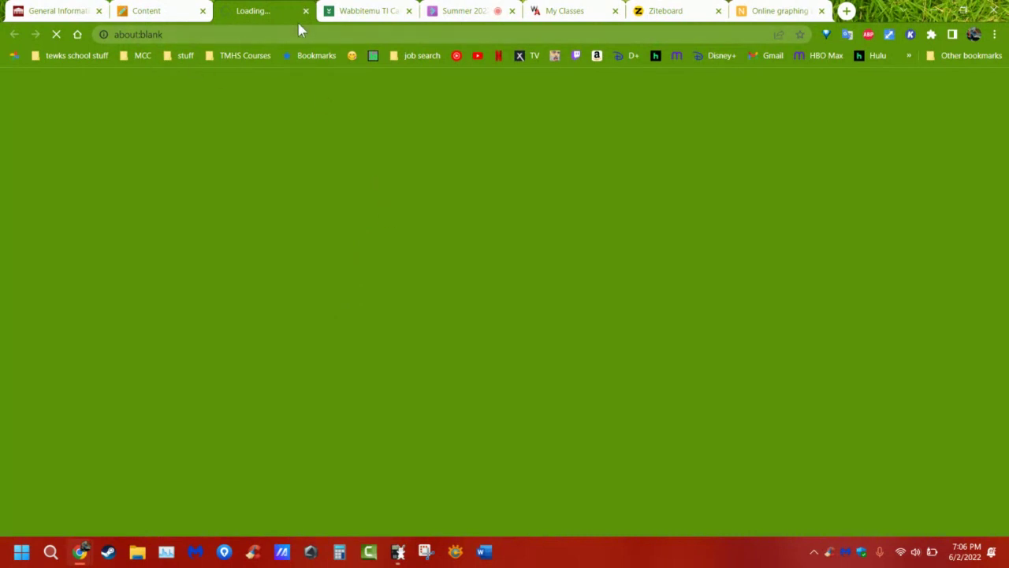
left_click(243, 35)
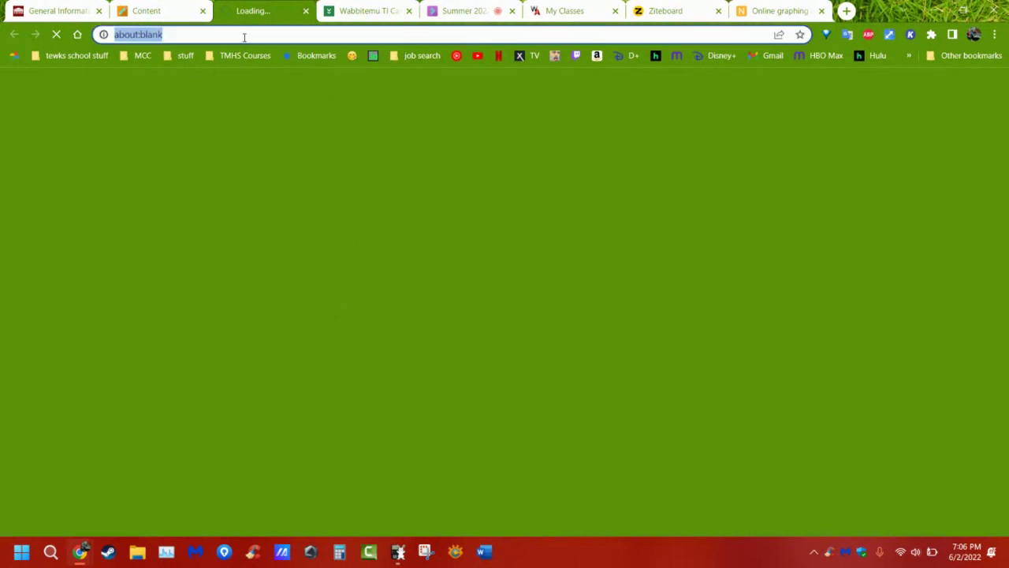
type("istore")
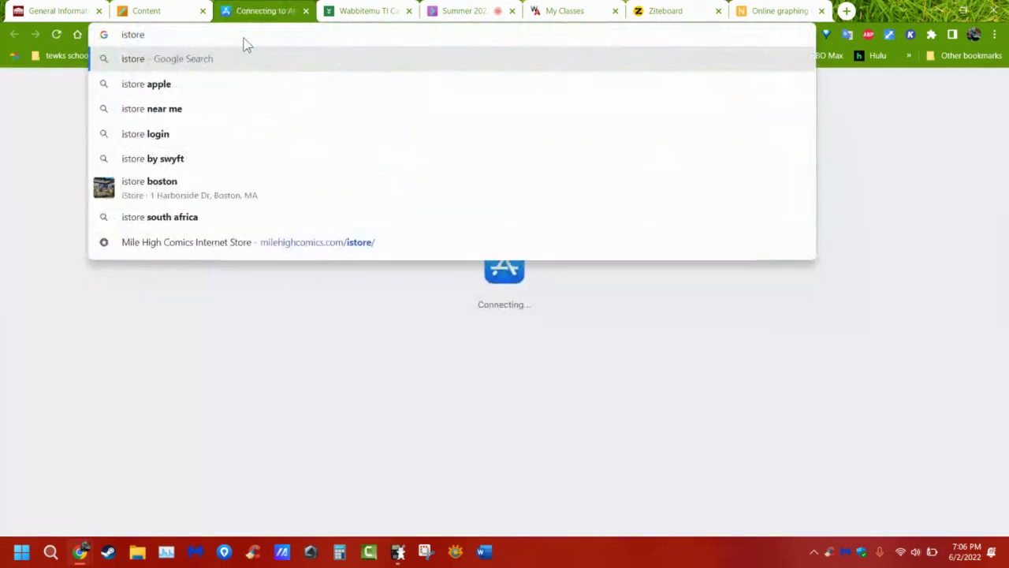
key("Return")
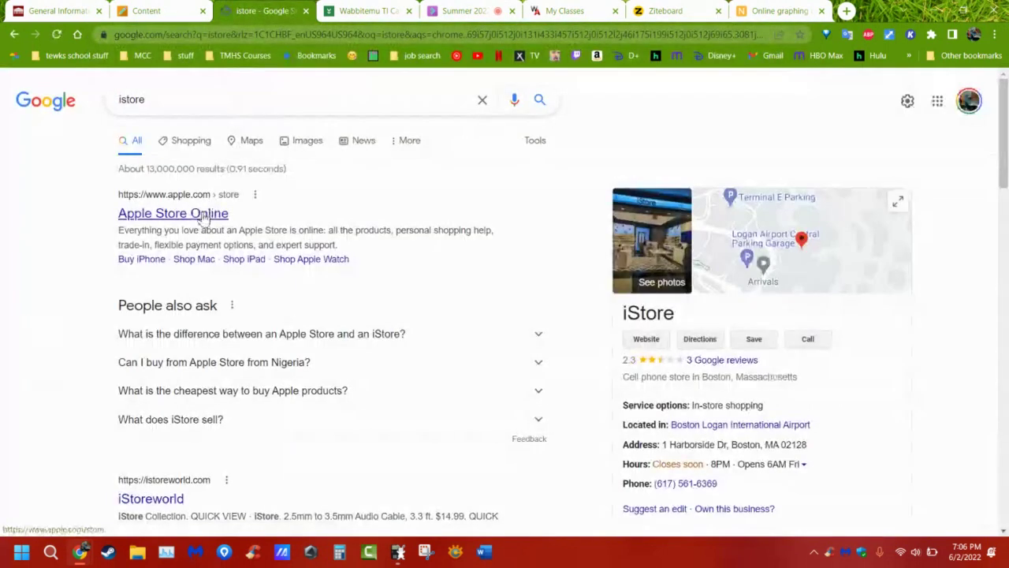
left_click(203, 212)
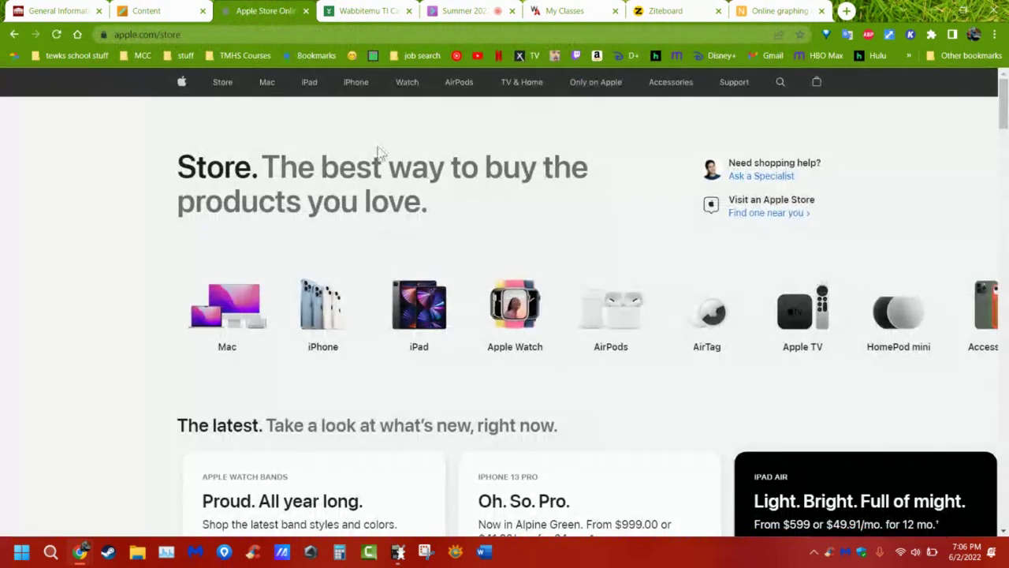
Search the Apple site for statistics calculator.
left_click(779, 85)
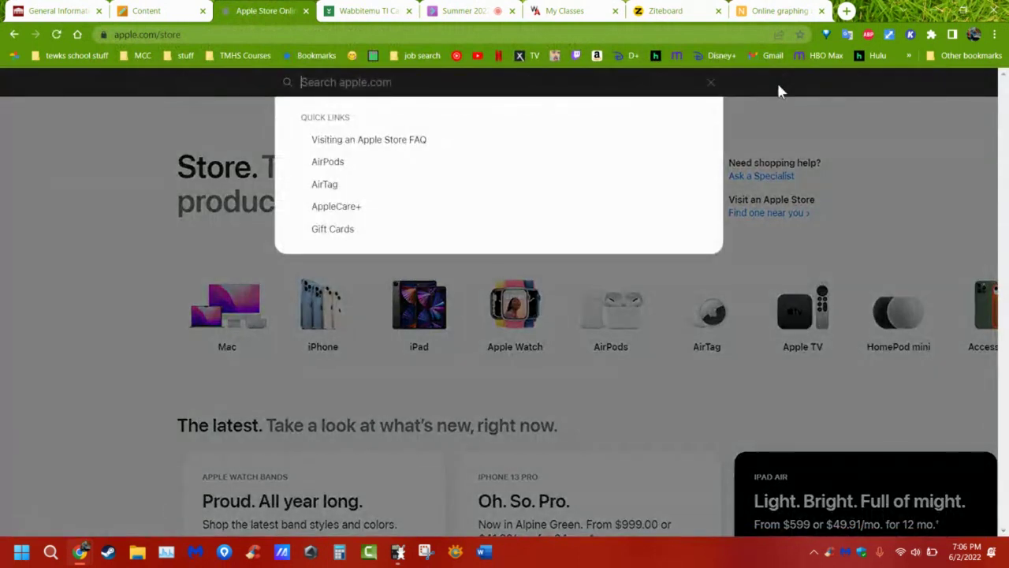
type("stat")
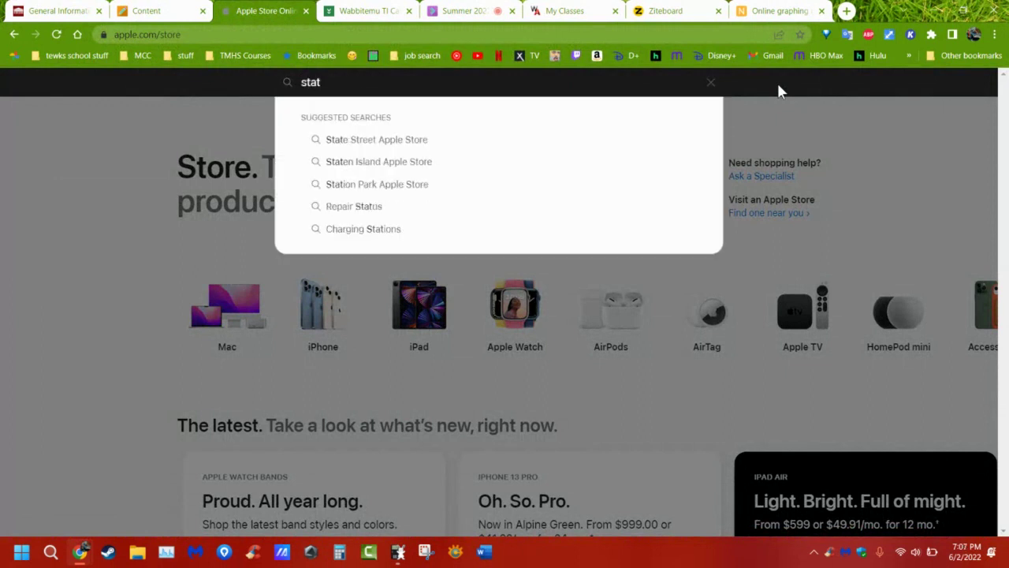
type("istics c")
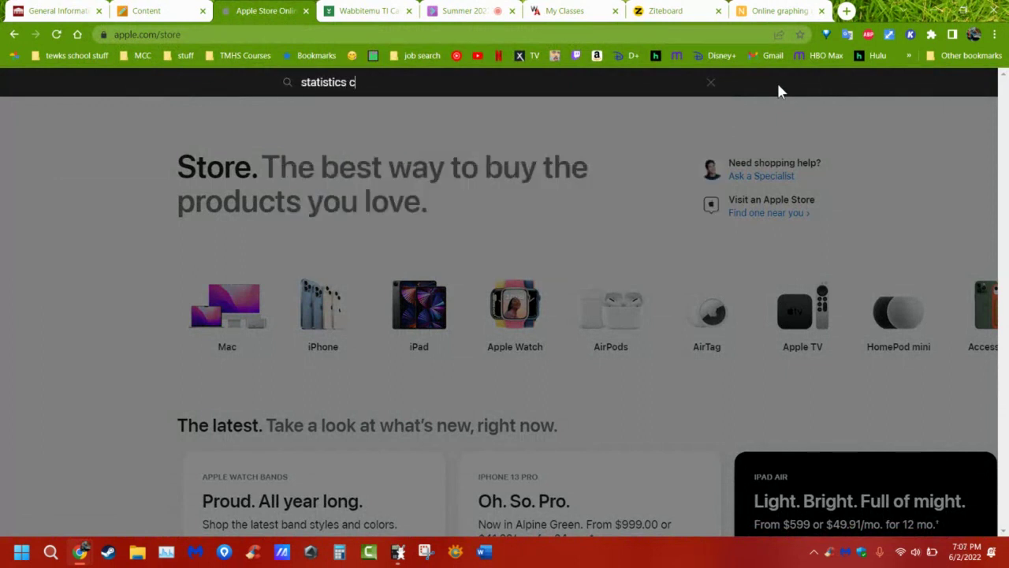
type("alculator")
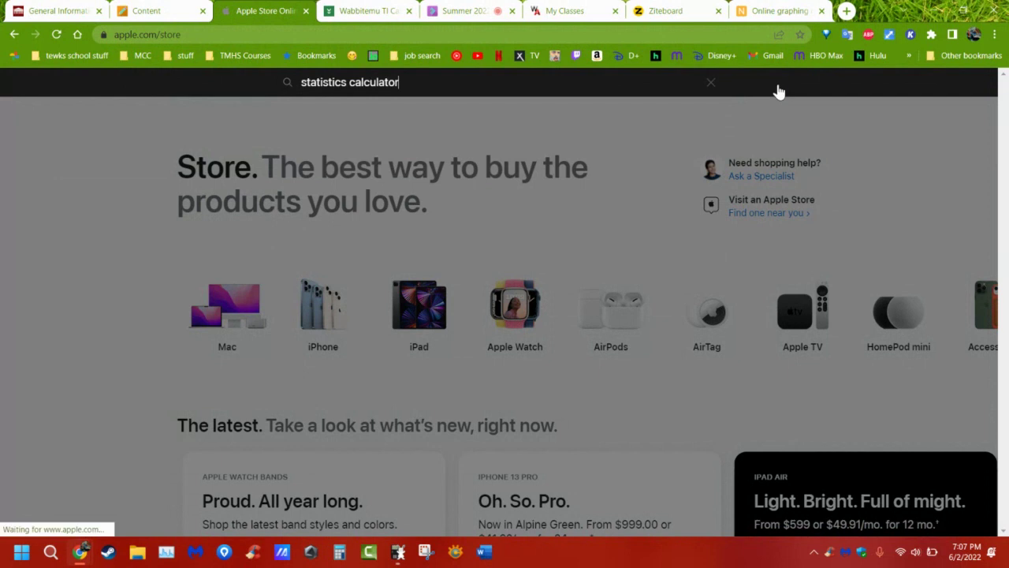
key("Return")
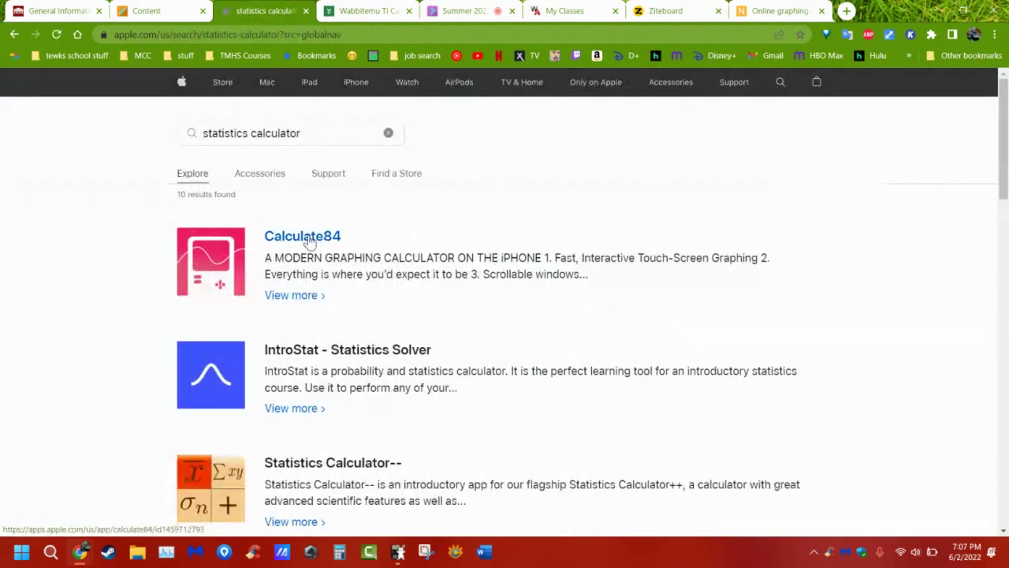
Try to view more about Calculate84, and open the App Store page of Statistics Calculator-- from the search results.
scroll(309, 239, "down", 1)
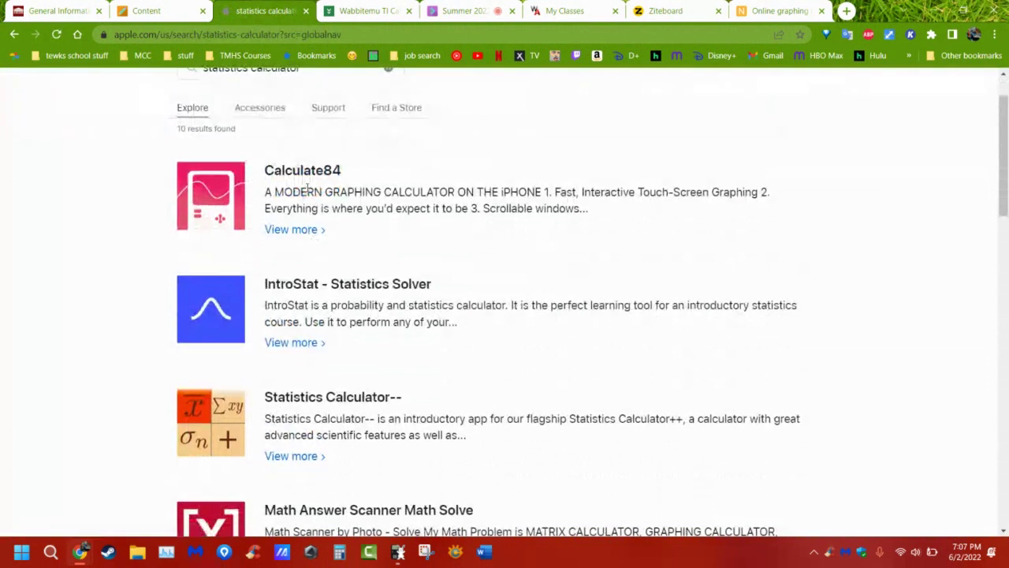
left_click(298, 231)
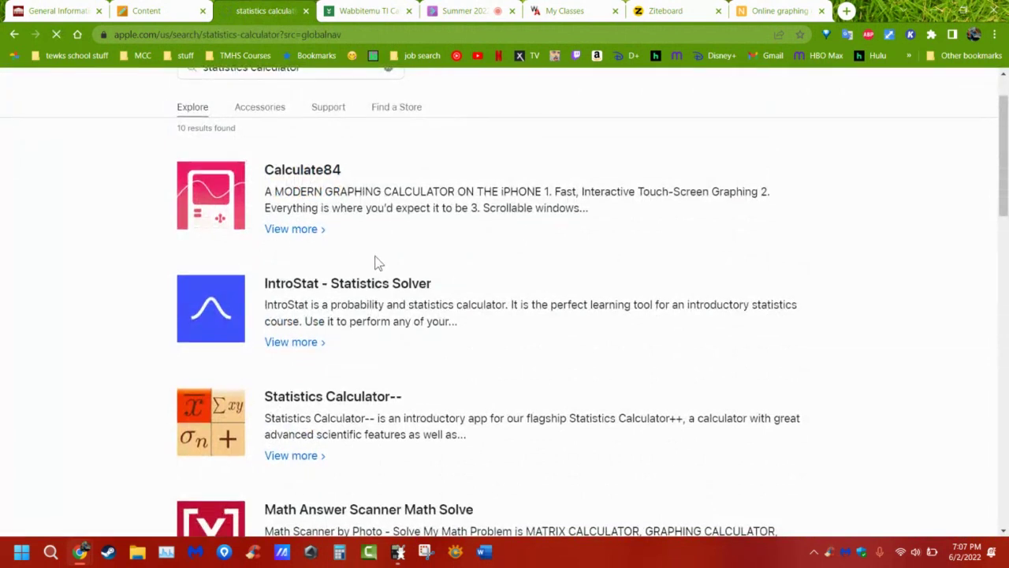
scroll(373, 261, "down", 2)
scroll(374, 232, "up", 1)
scroll(374, 204, "down", 1)
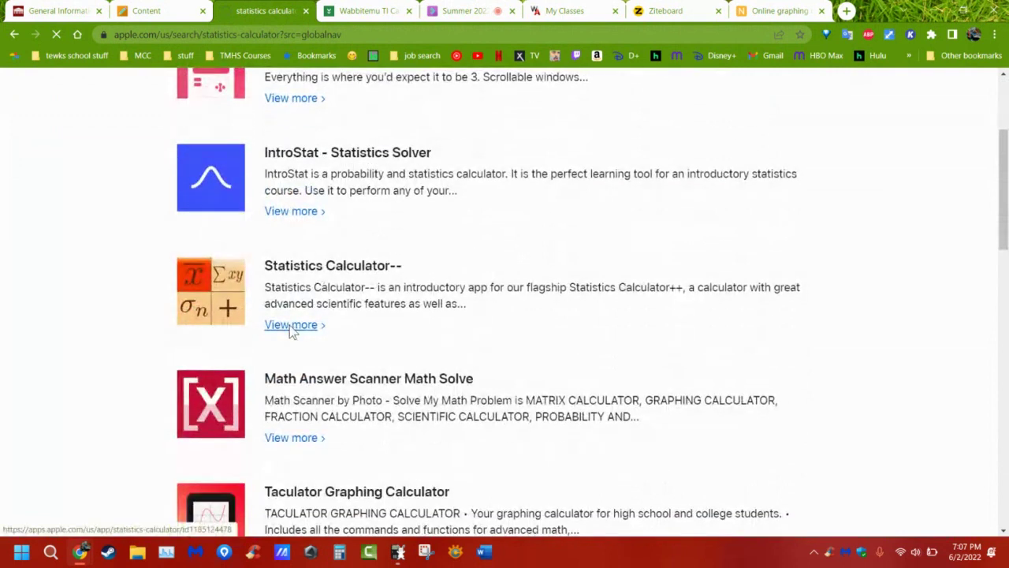
left_click(290, 325)
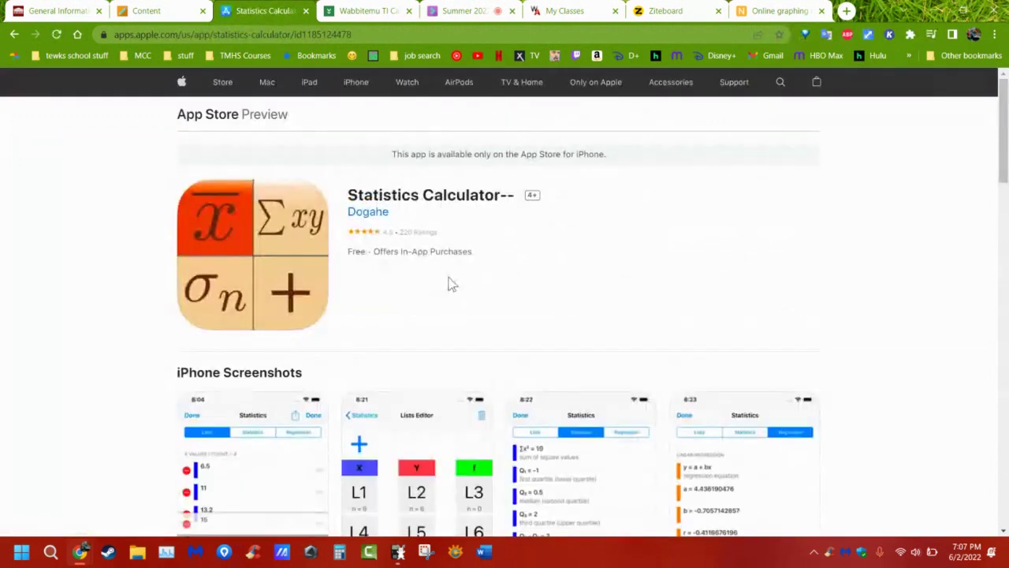
Look over the iPhone screenshots on the Statistics Calculator-- App Store page.
scroll(450, 282, "down", 2)
scroll(450, 278, "down", 1)
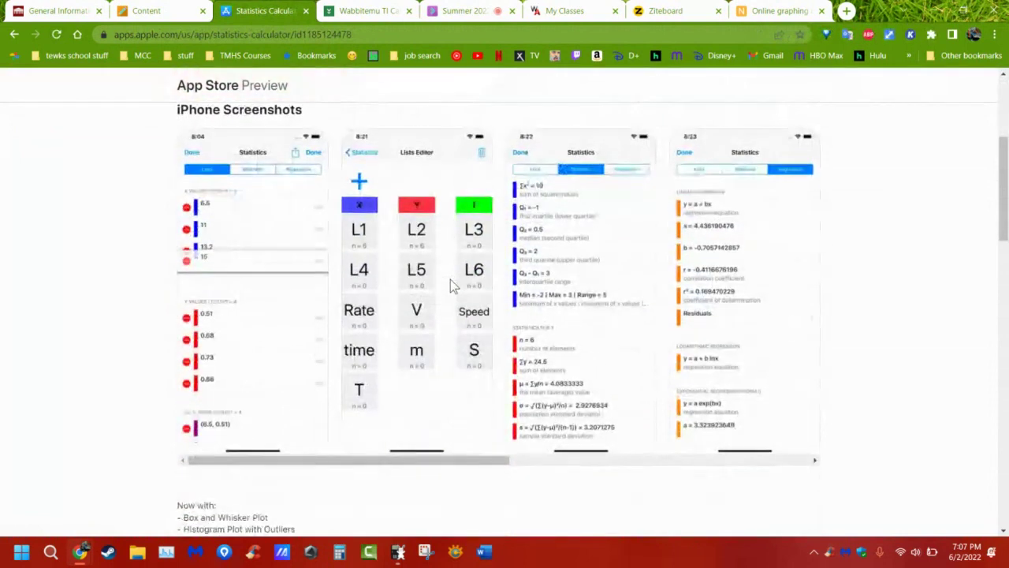
scroll(452, 285, "up", 2)
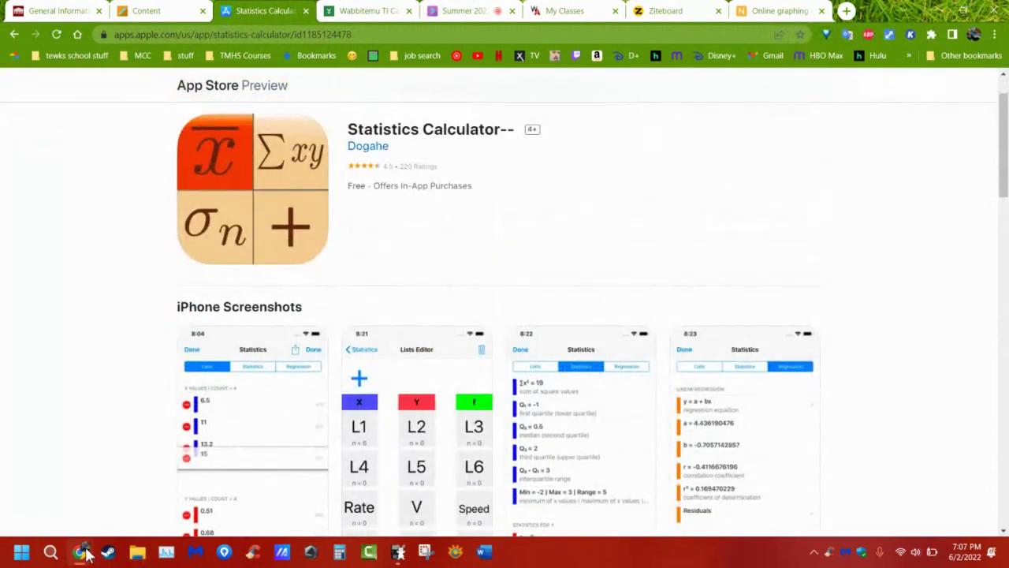
Check the Summer 2022 Statistics online class session, and return through the Statistics Calculator-- page to the Apple search results.
mouse_move(82, 552)
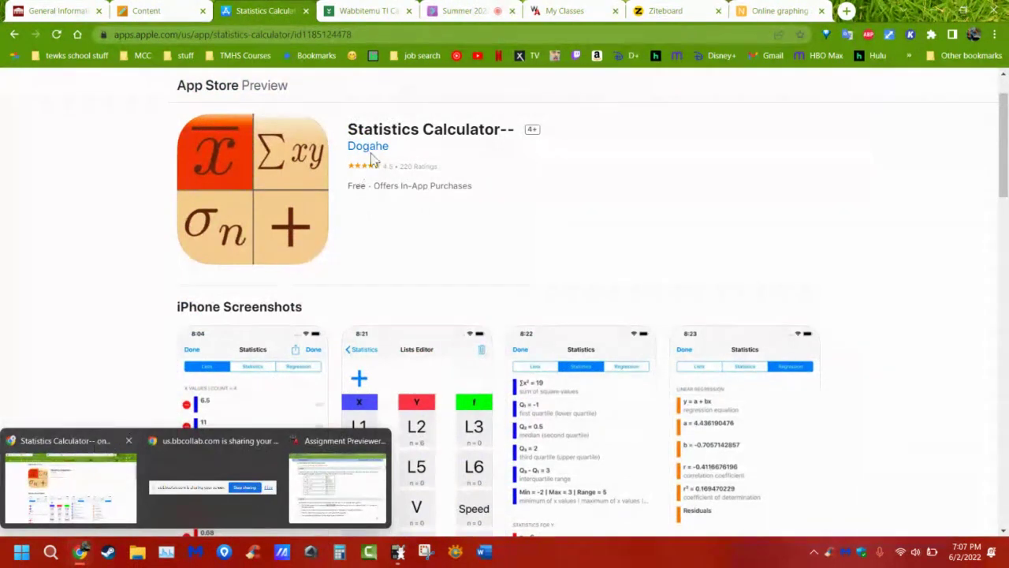
left_click(457, 11)
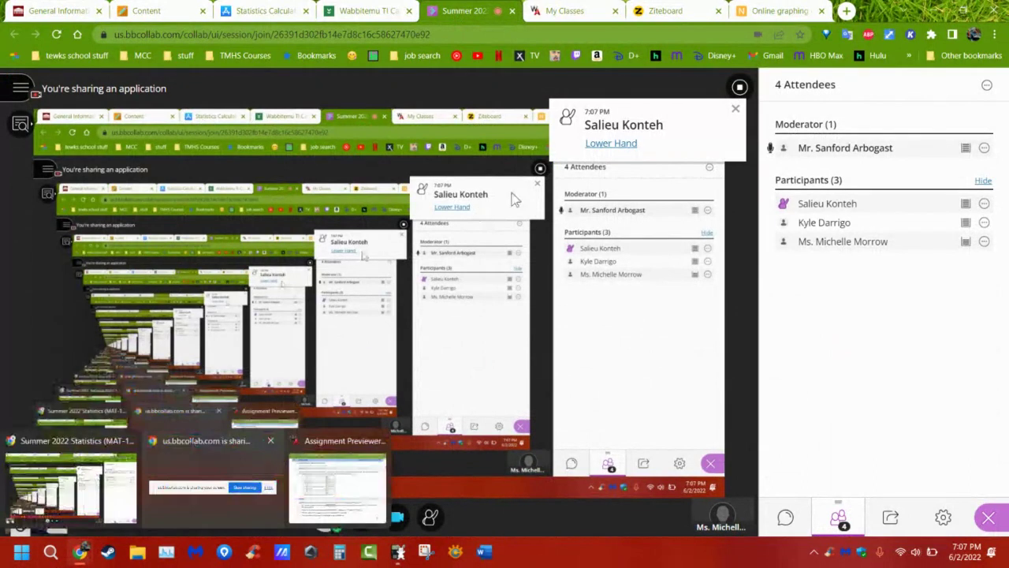
left_click(264, 10)
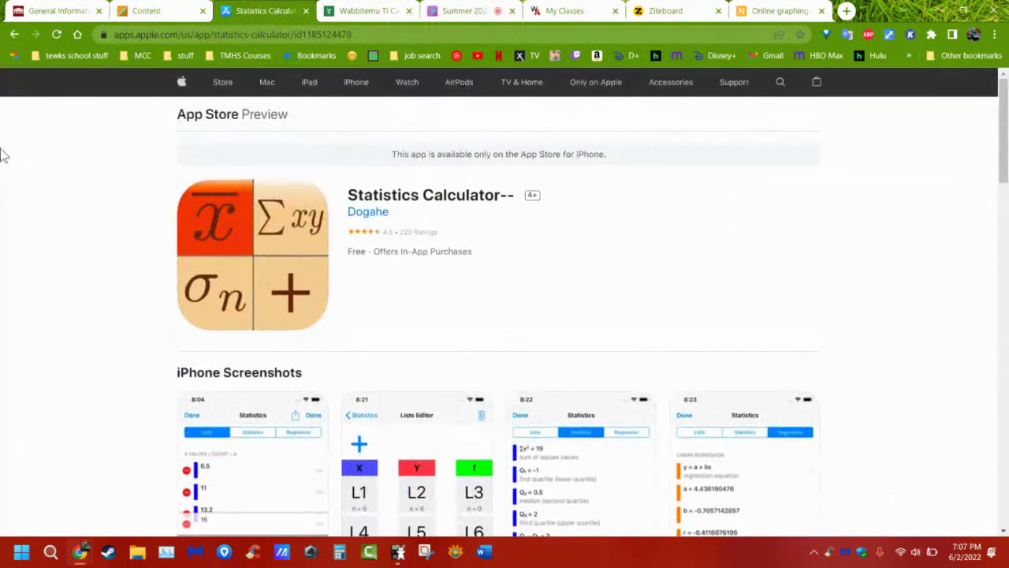
left_click(12, 39)
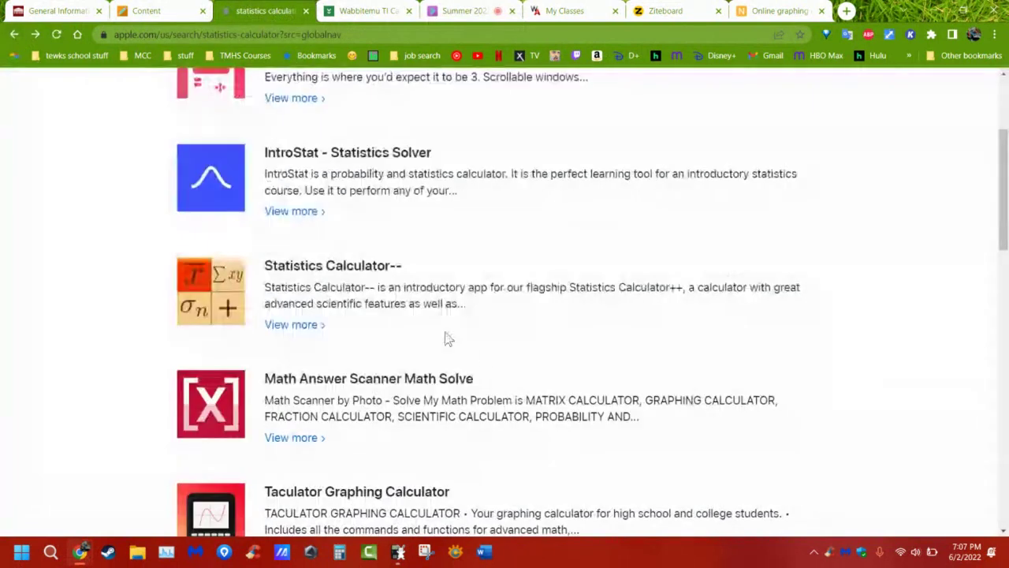
Look through the Apple search results for statistics calculators and open the Calculate84 App Store page.
scroll(494, 365, "down", 2)
scroll(431, 320, "down", 5)
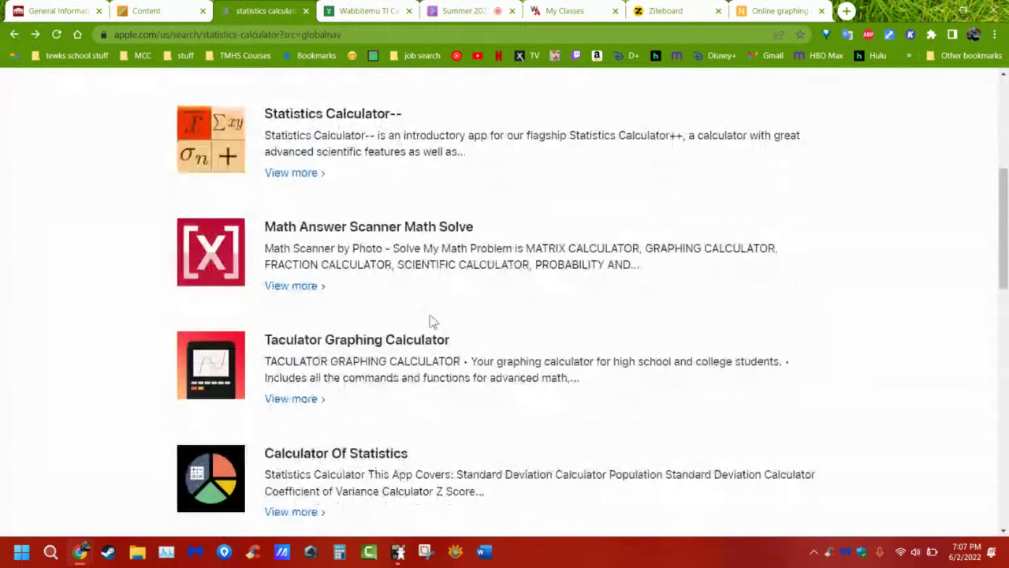
scroll(430, 319, "down", 3)
scroll(430, 319, "up", 9)
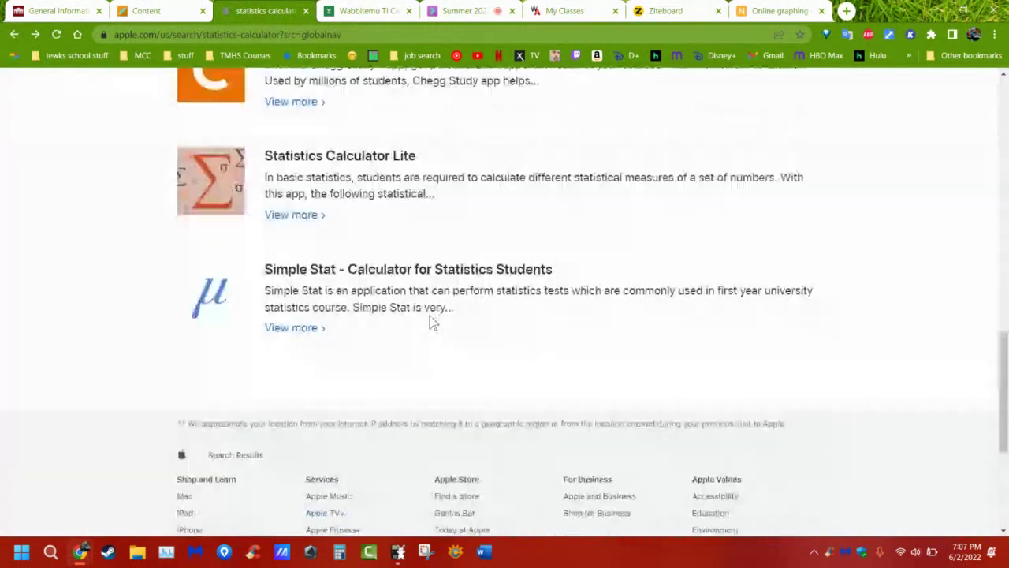
scroll(400, 339, "up", 5)
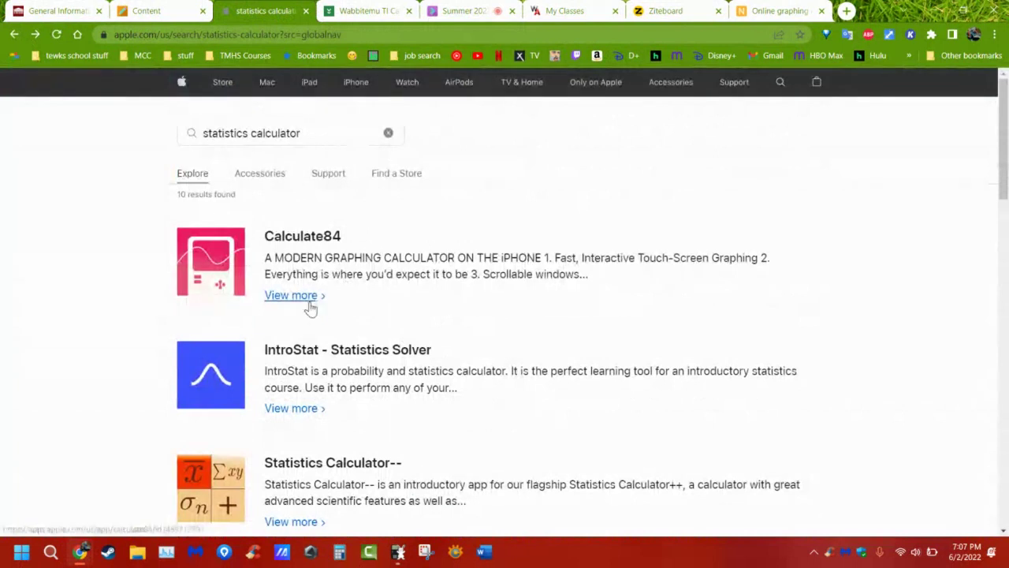
left_click(310, 303)
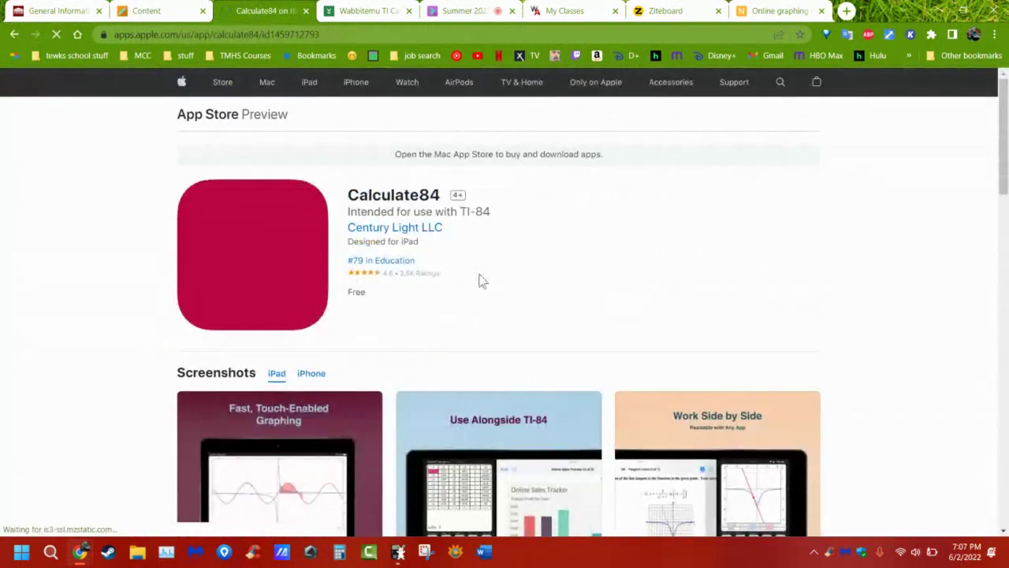
Look over the Calculate84 App Store page, including its iPad and iPhone screenshots.
scroll(489, 290, "down", 3)
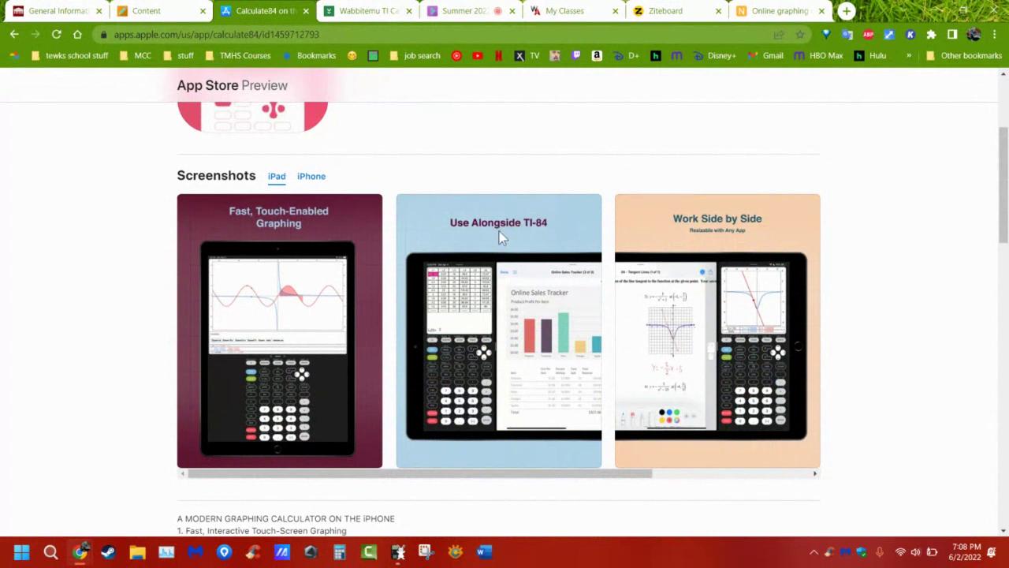
scroll(637, 323, "down", 3)
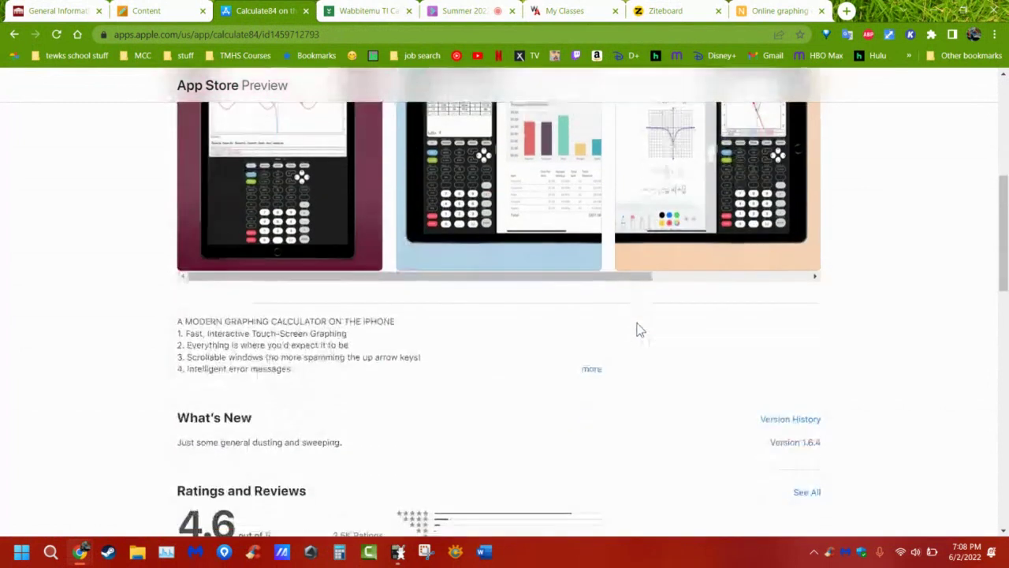
scroll(637, 323, "down", 4)
scroll(637, 323, "up", 3)
scroll(639, 330, "up", 3)
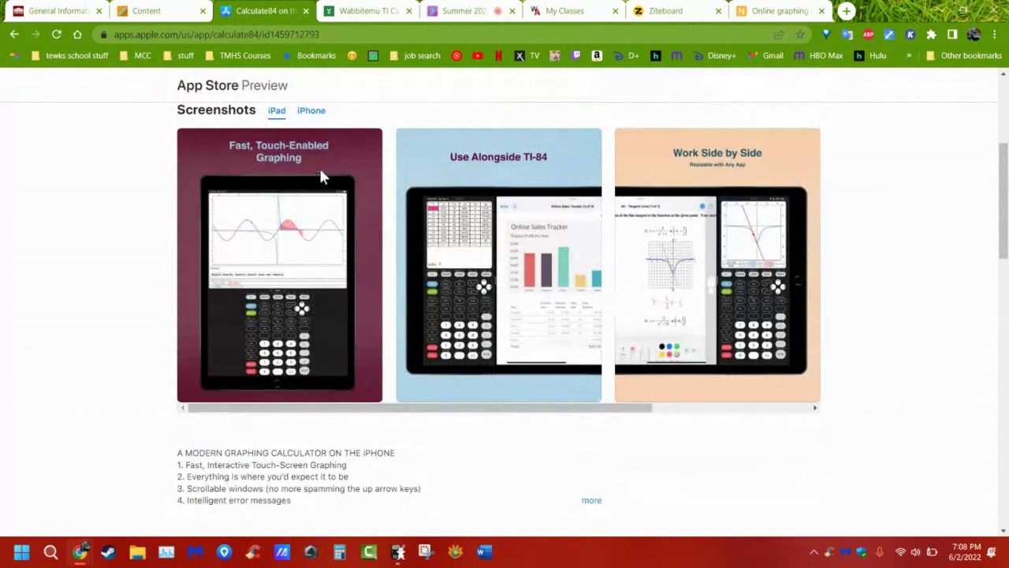
left_click(315, 115)
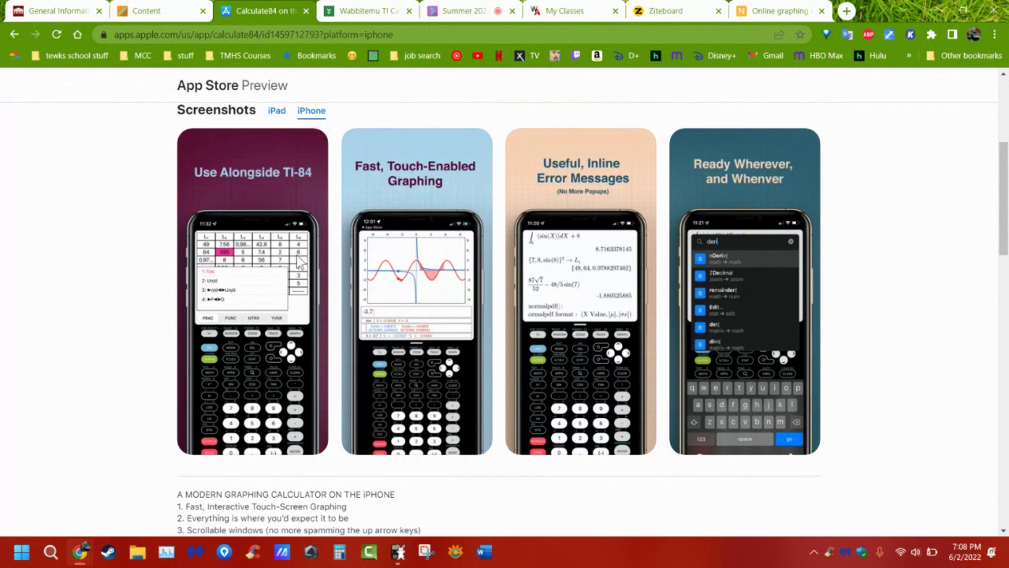
scroll(384, 300, "up", 3)
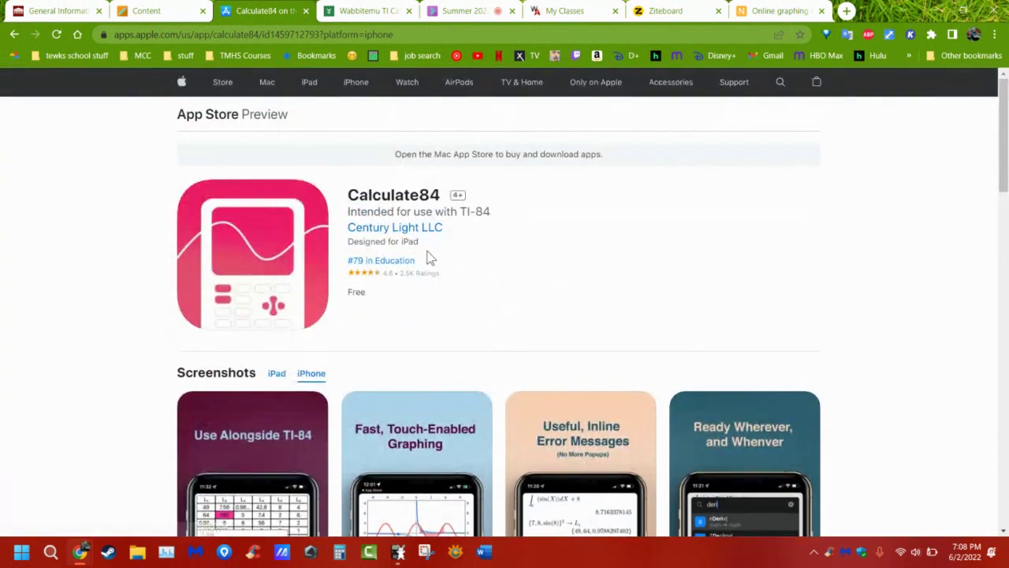
Replace the URL of the 89-in-1 Statistics Calculator web link on Blackboard with the Calculate84 App Store page's iPhone address.
left_click(410, 34)
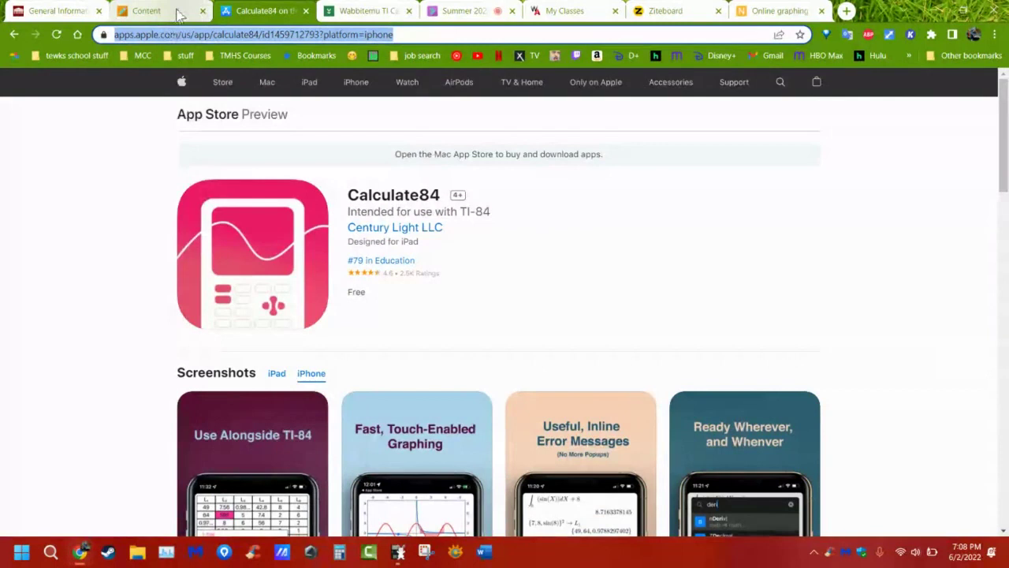
left_click(146, 11)
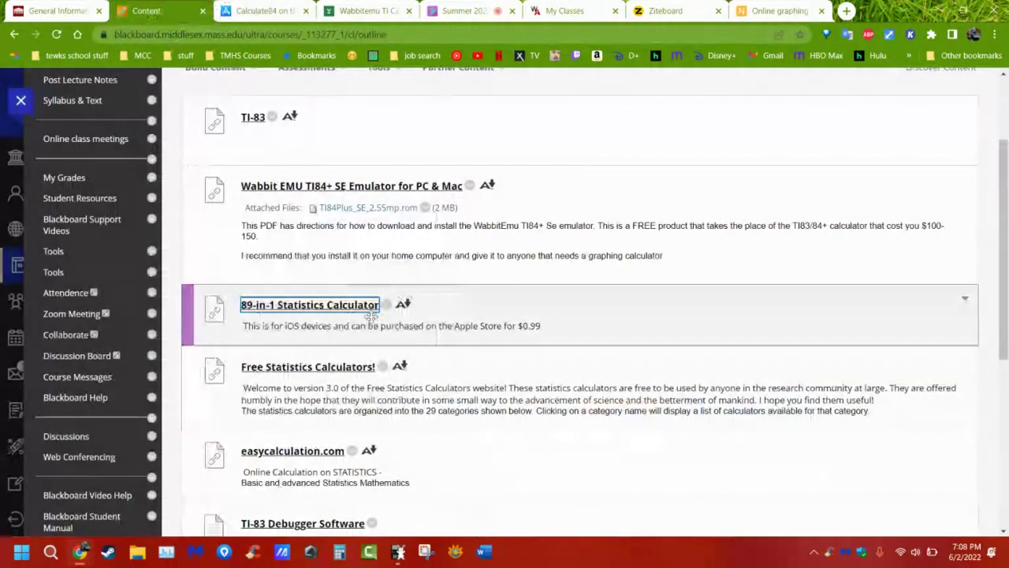
left_click(386, 304)
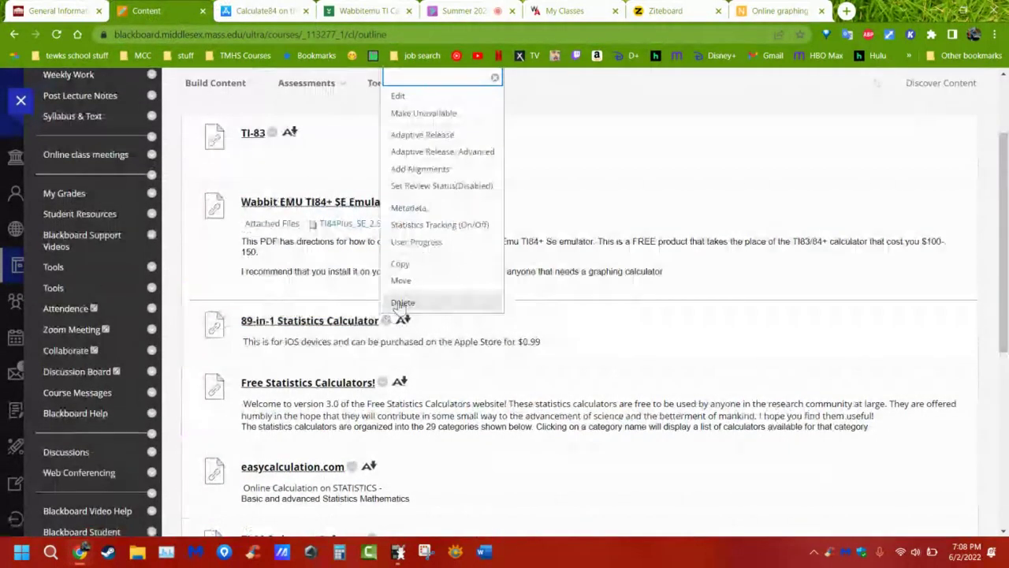
left_click(398, 95)
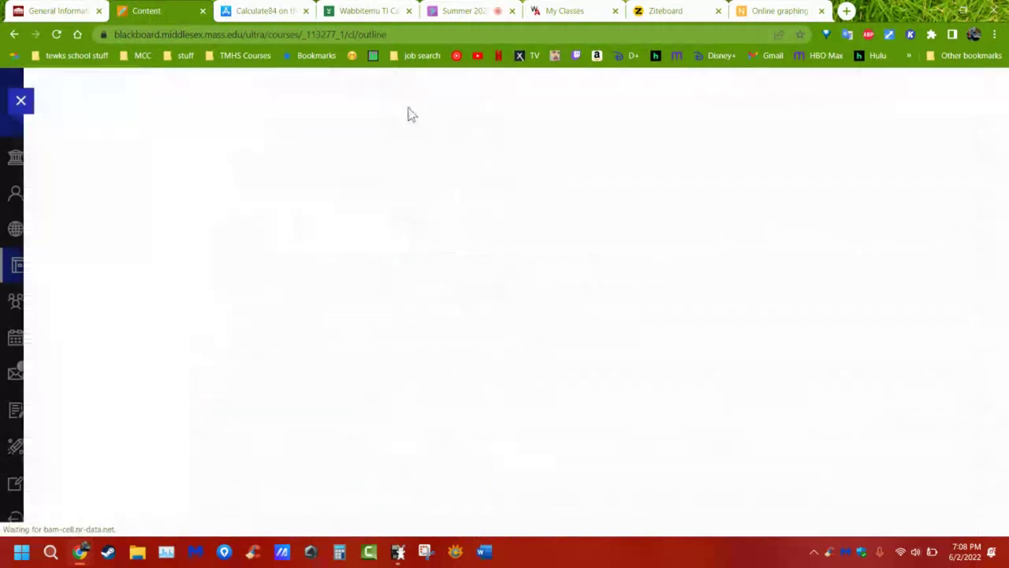
double_click(384, 303)
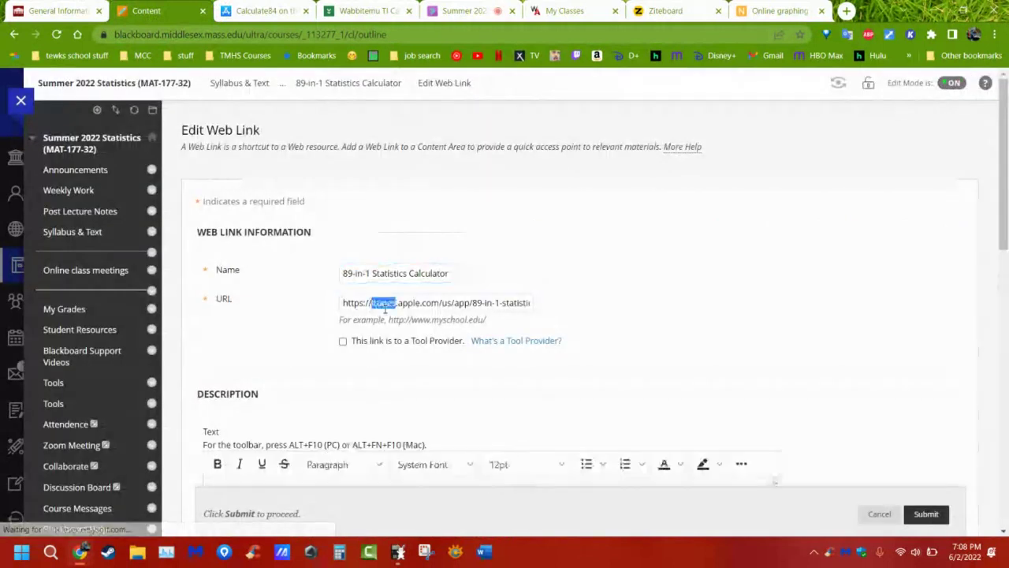
key("ctrl+a")
key("ctrl+v")
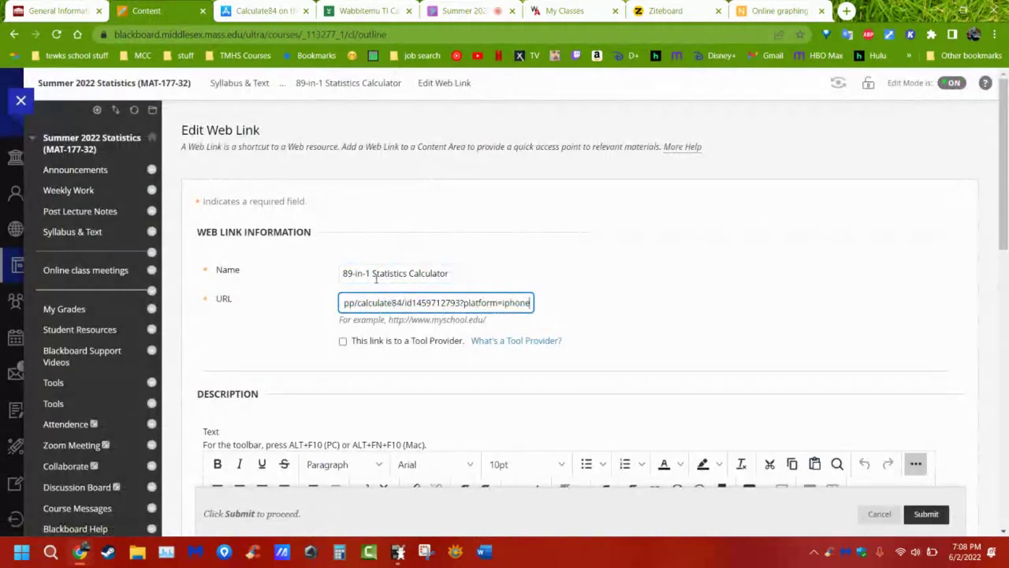
Rename the 89-in-1 Statistics Calculator web link as Itunes Calculate 84 and submit the edit.
left_click(375, 276)
left_click(376, 272)
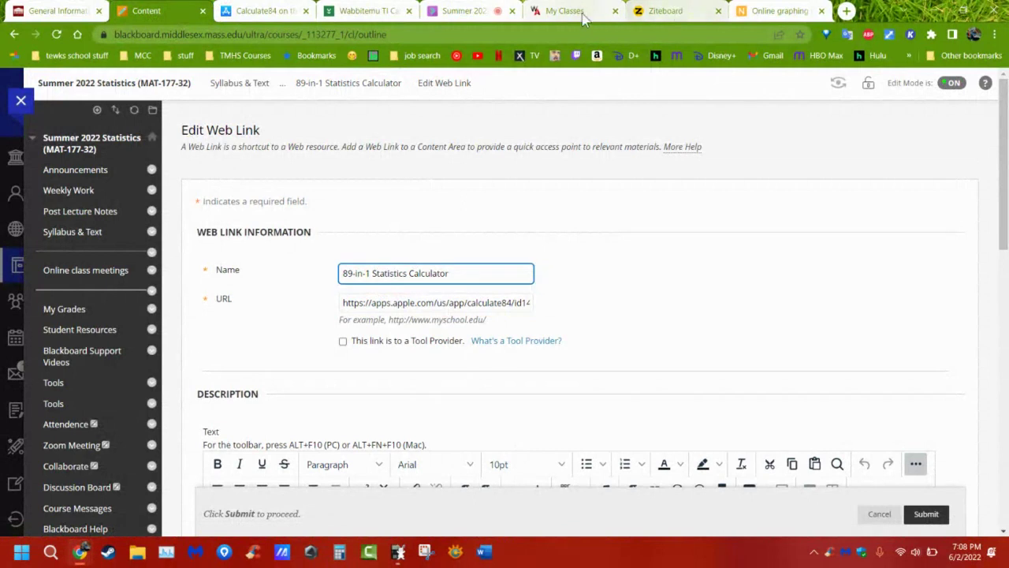
left_click(272, 11)
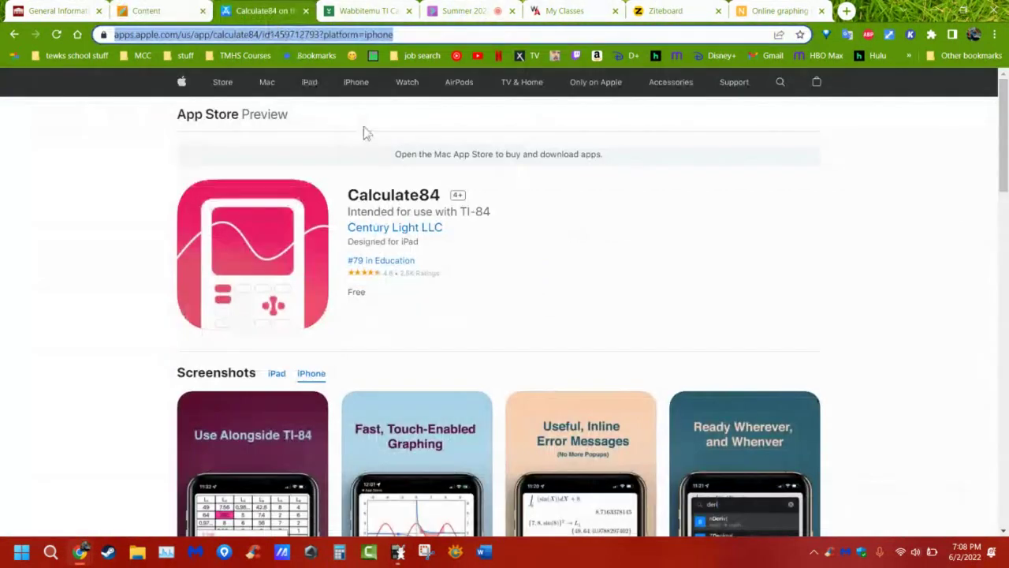
left_click(162, 14)
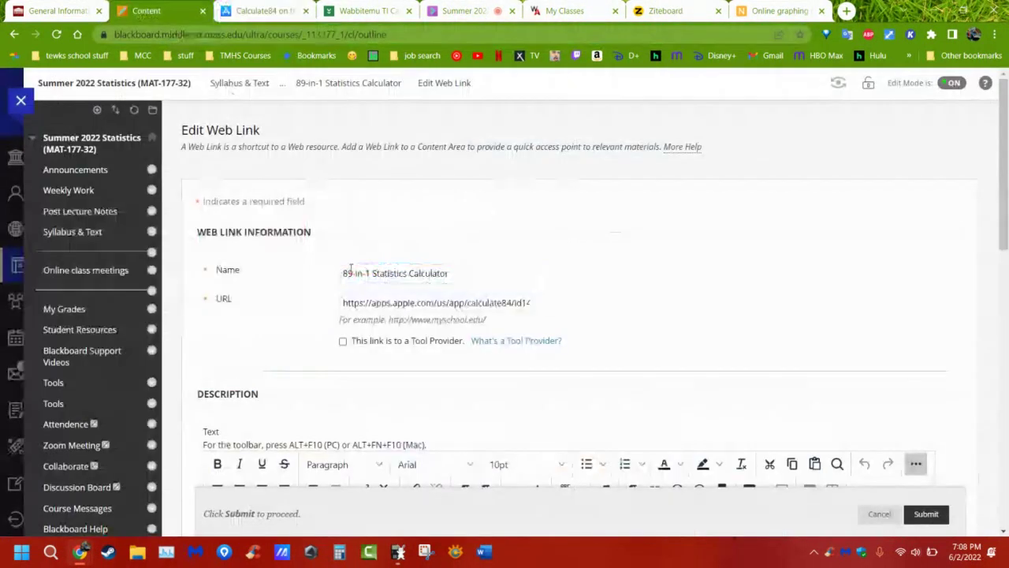
left_click_drag(452, 273, 301, 276)
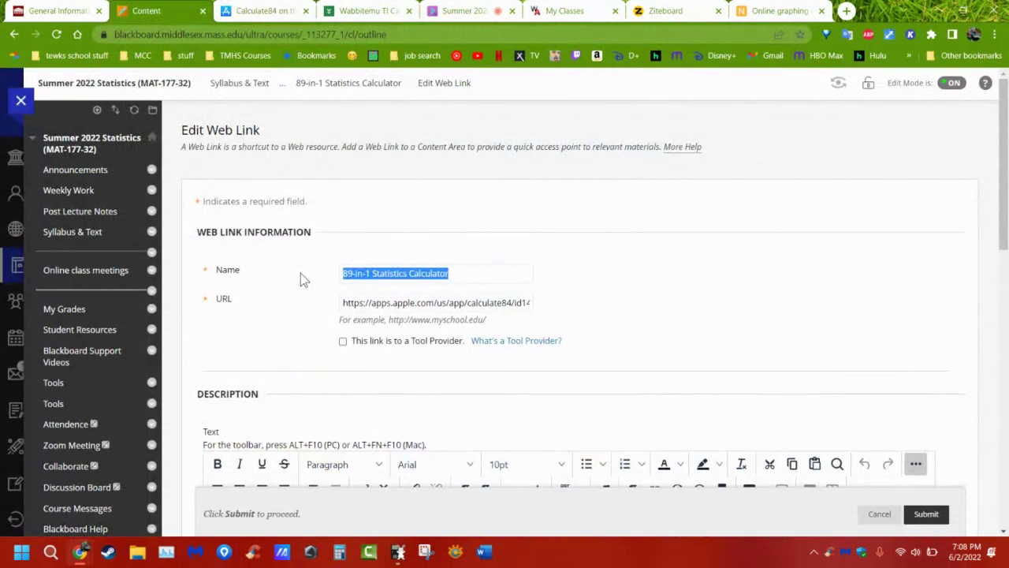
type("Itune")
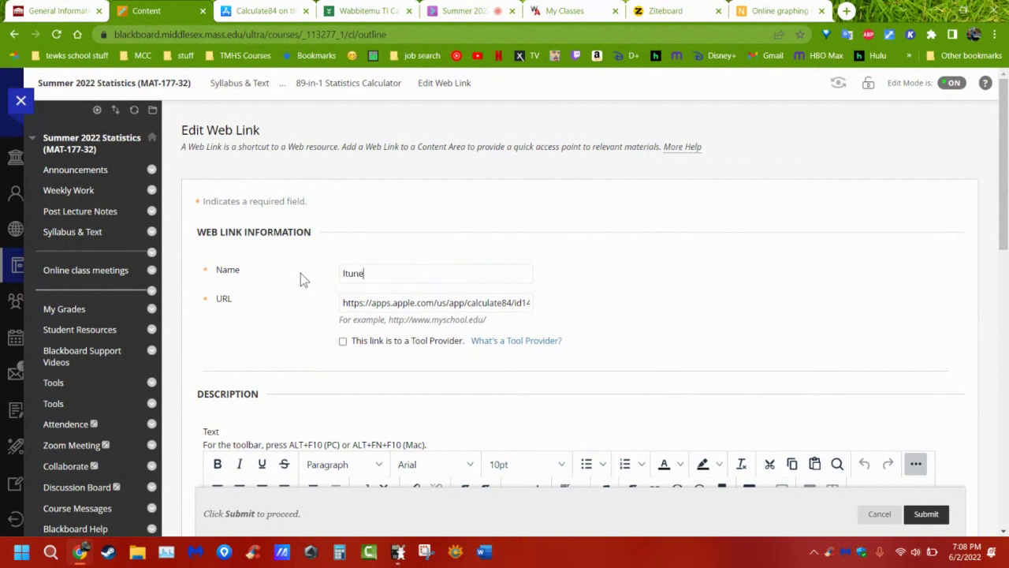
type("s Calculate 84")
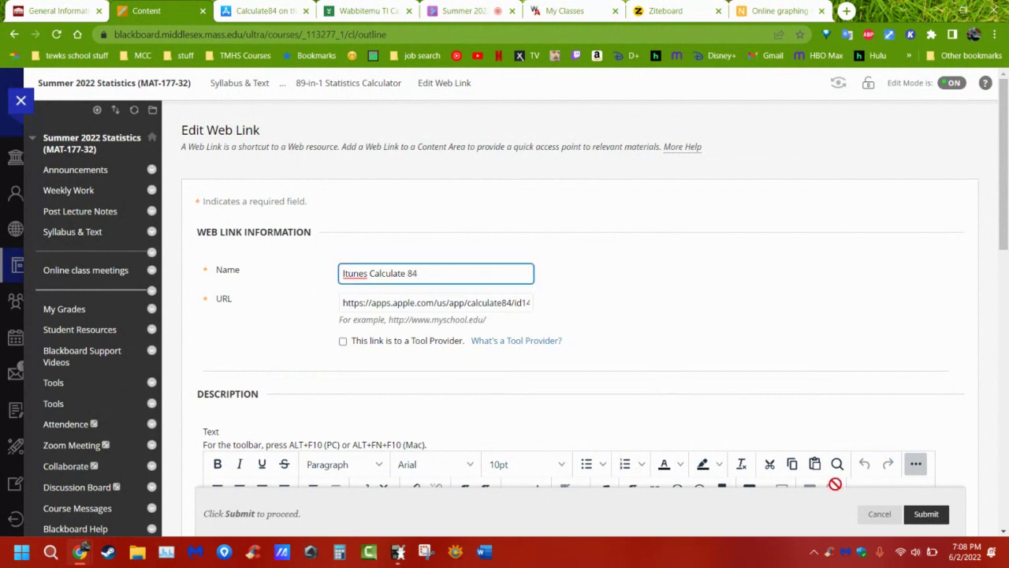
left_click(924, 513)
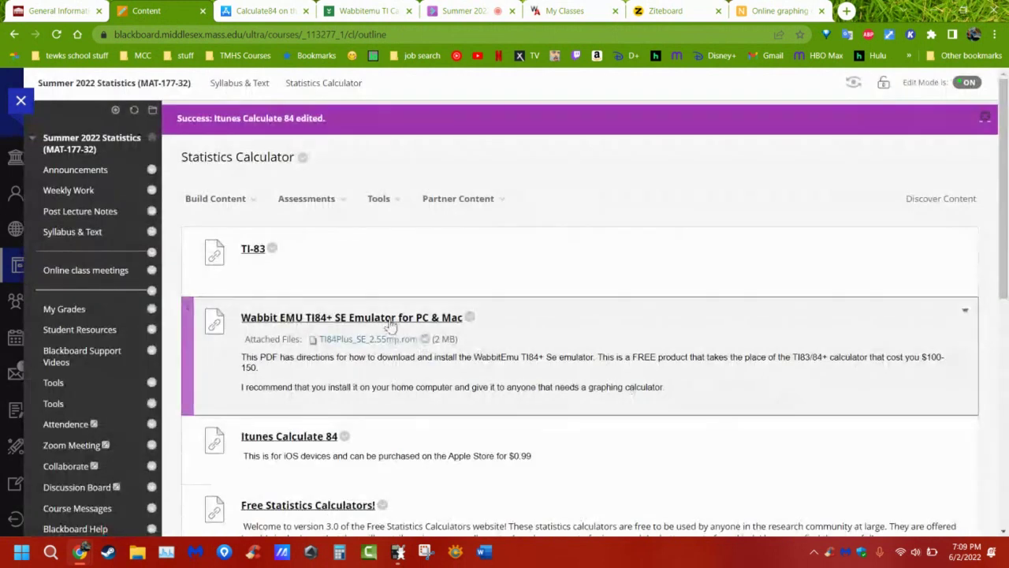
left_click(231, 203)
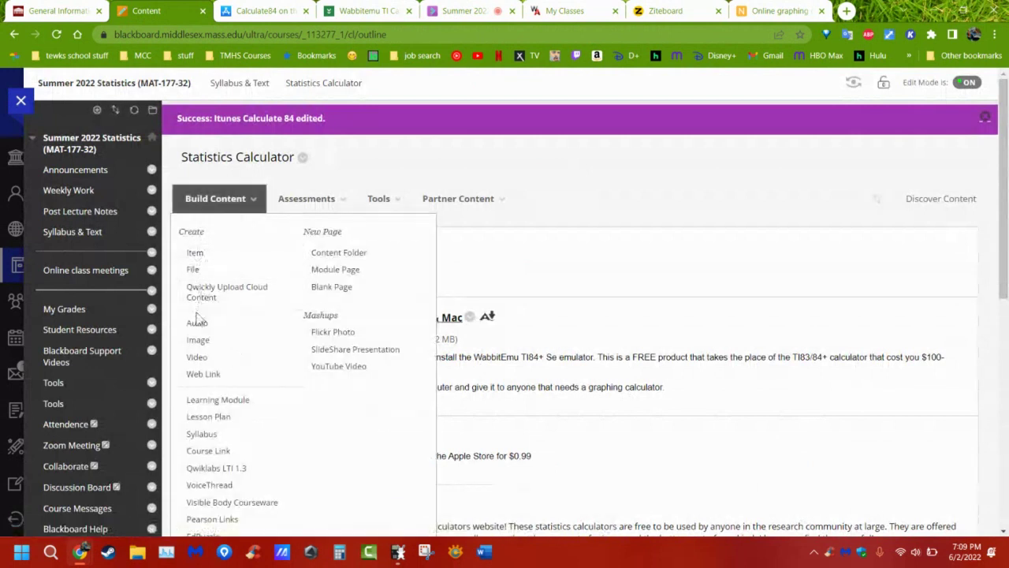
left_click(210, 375)
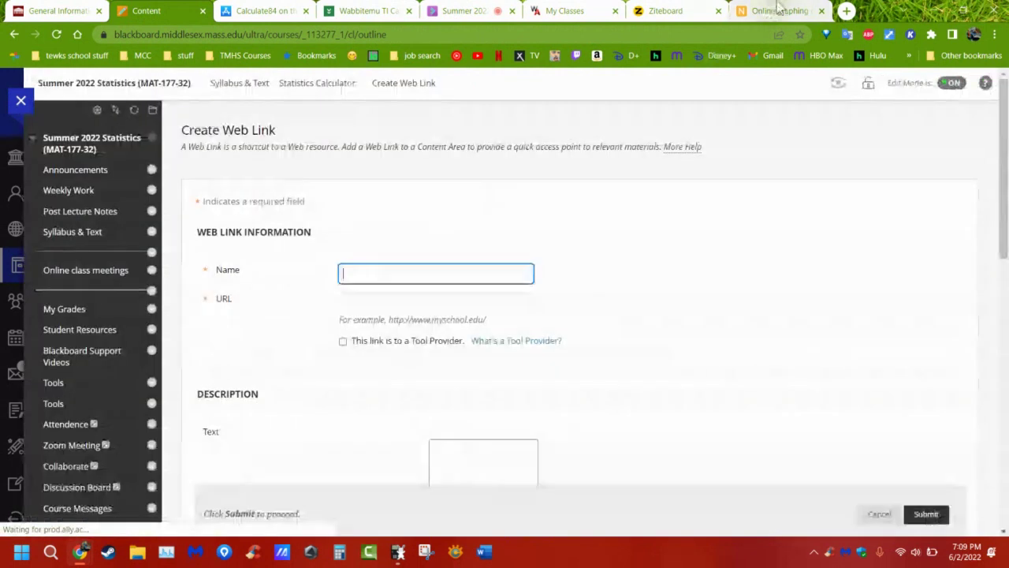
left_click(798, 14)
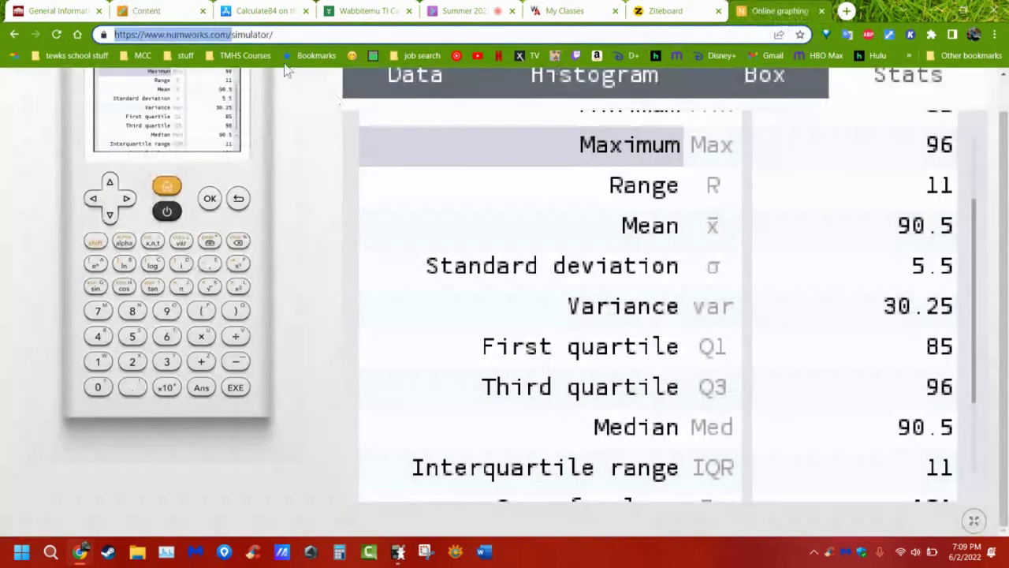
left_click(146, 11)
left_click(368, 302)
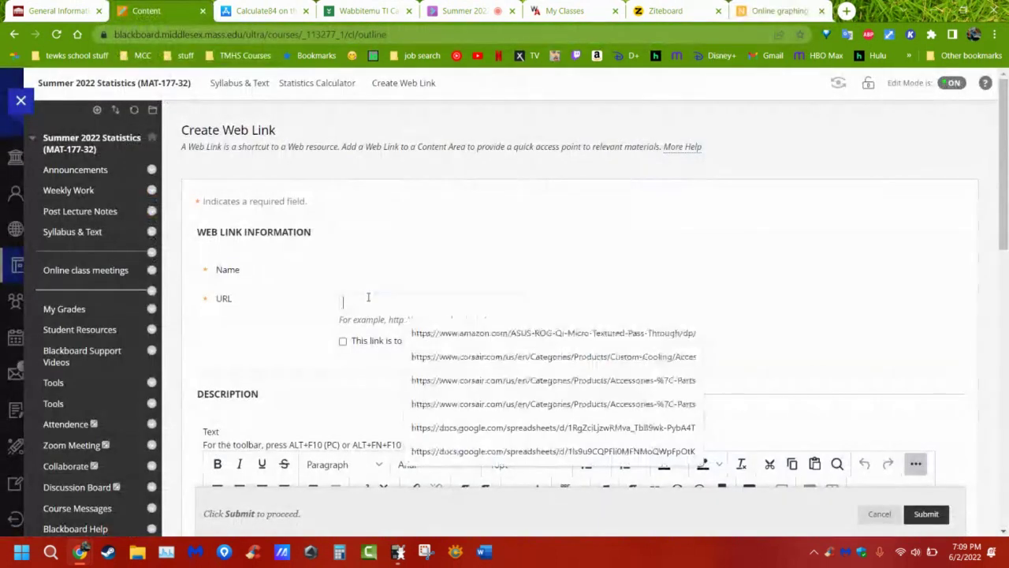
type("https://www.numworks.com/")
Name the new web link Numworks Emulator, submit it, and check the folder's list of links.
left_click(384, 268)
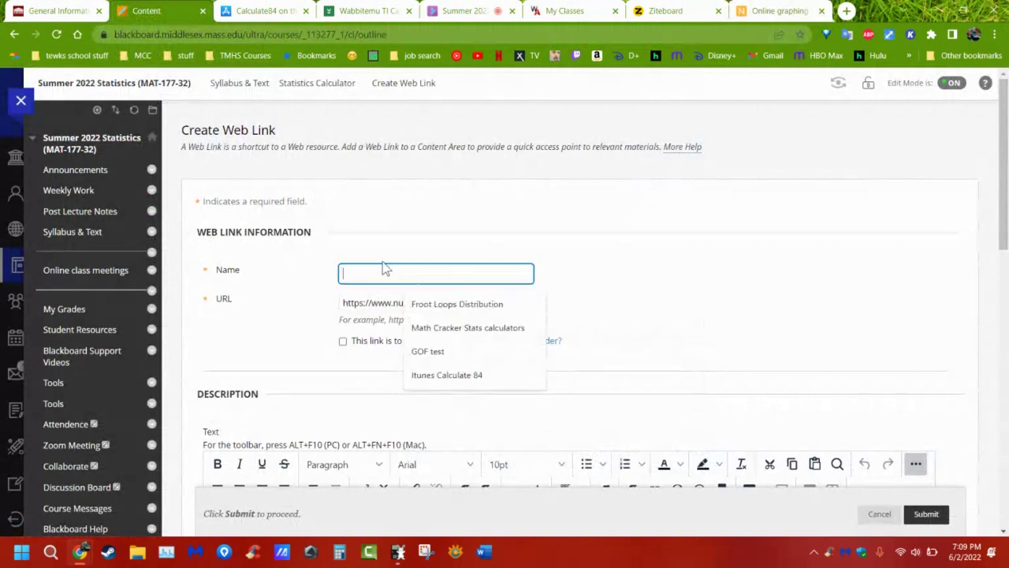
type("Numworks Emulator")
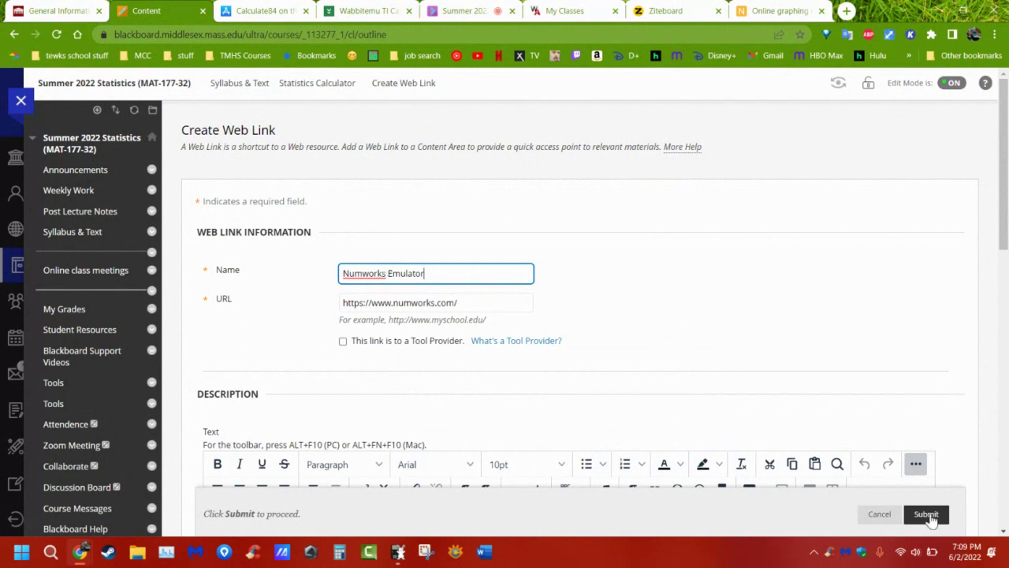
left_click(928, 516)
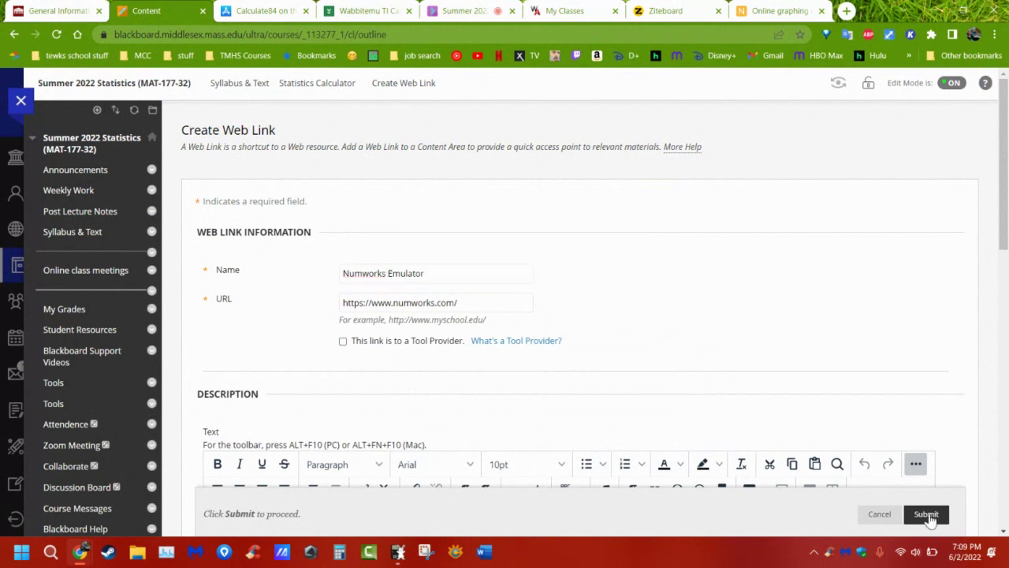
scroll(828, 349, "down", 5)
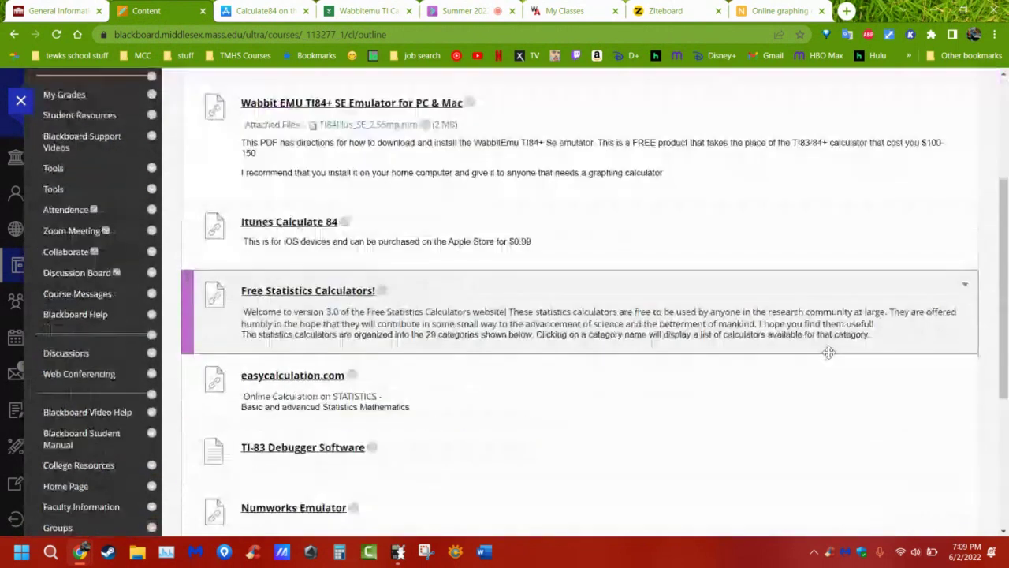
scroll(354, 338, "up", 4)
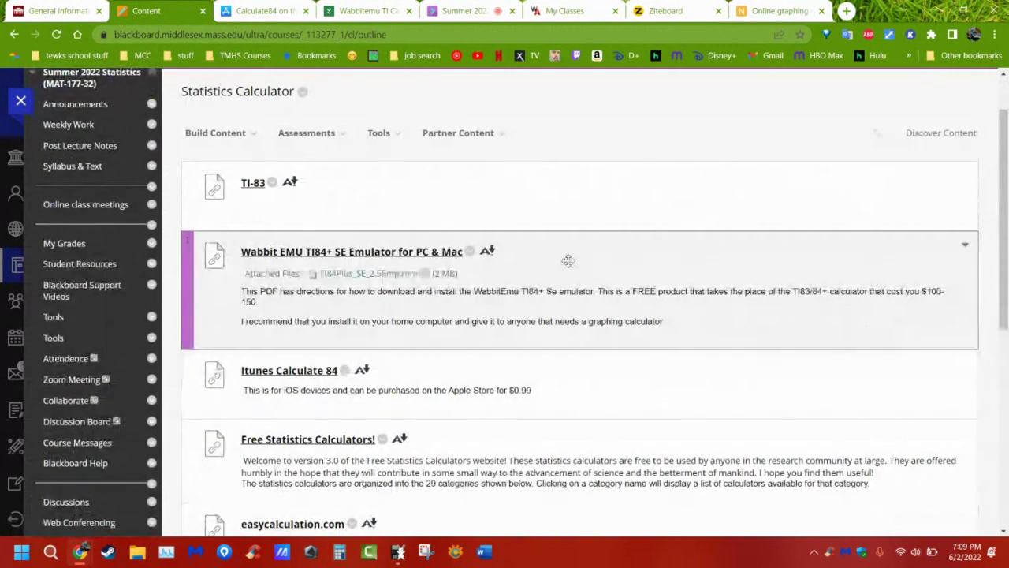
Close the Calculate84 and NumWorks pages, then switch to Wabbitemu and move its window higher so more of the keypad shows.
left_click(306, 11)
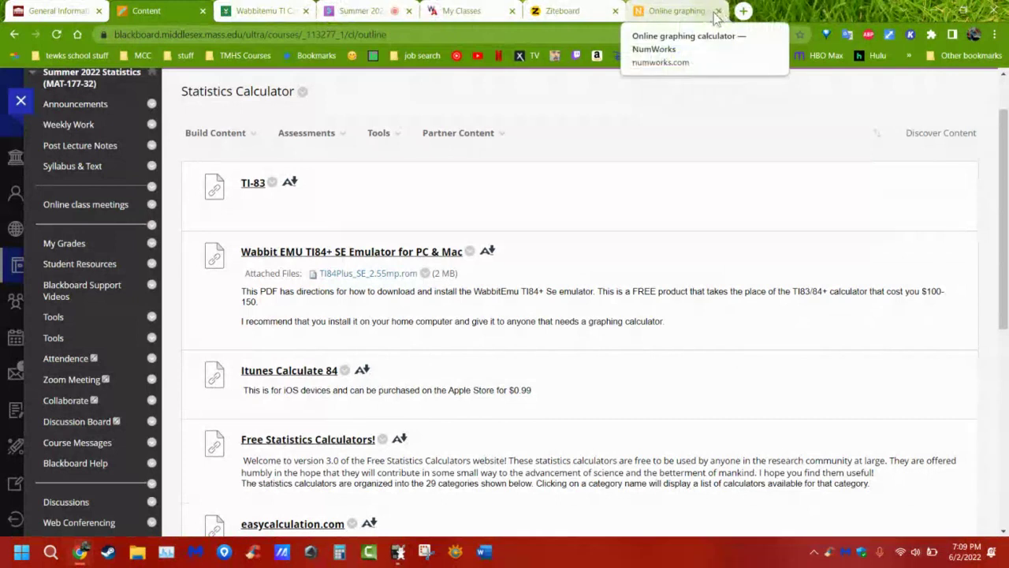
left_click(717, 12)
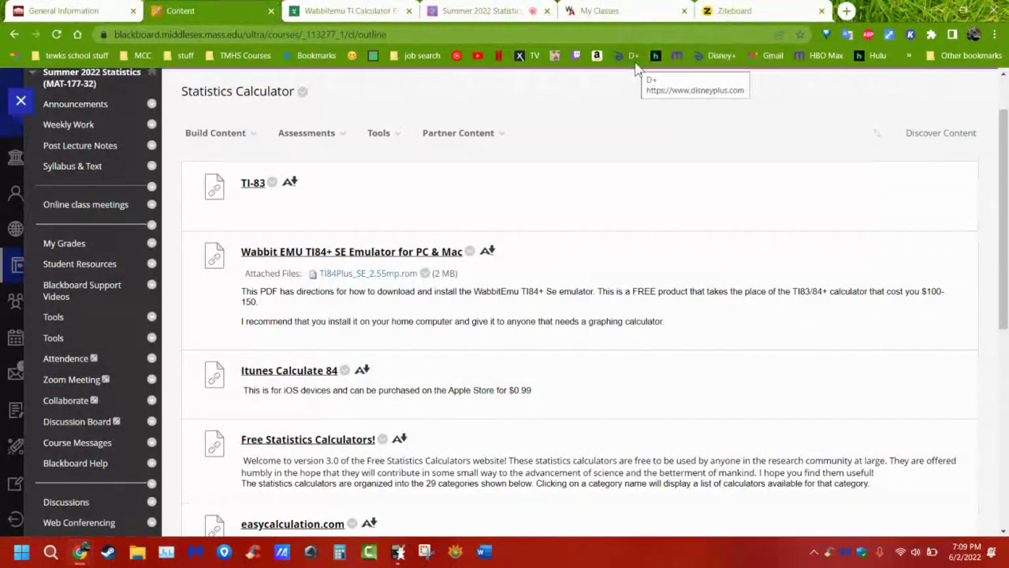
left_click(400, 553)
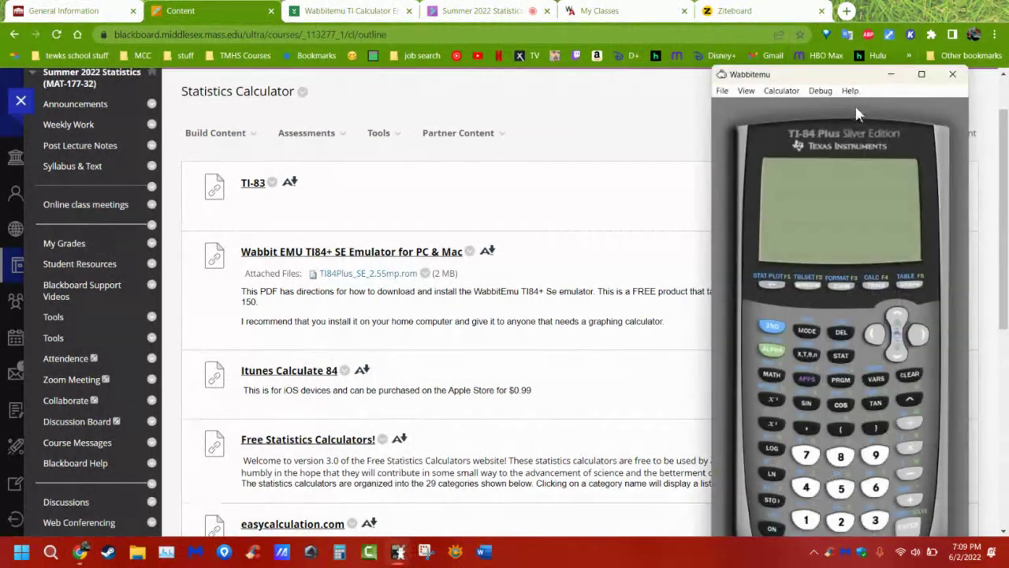
left_click_drag(839, 74, 860, 19)
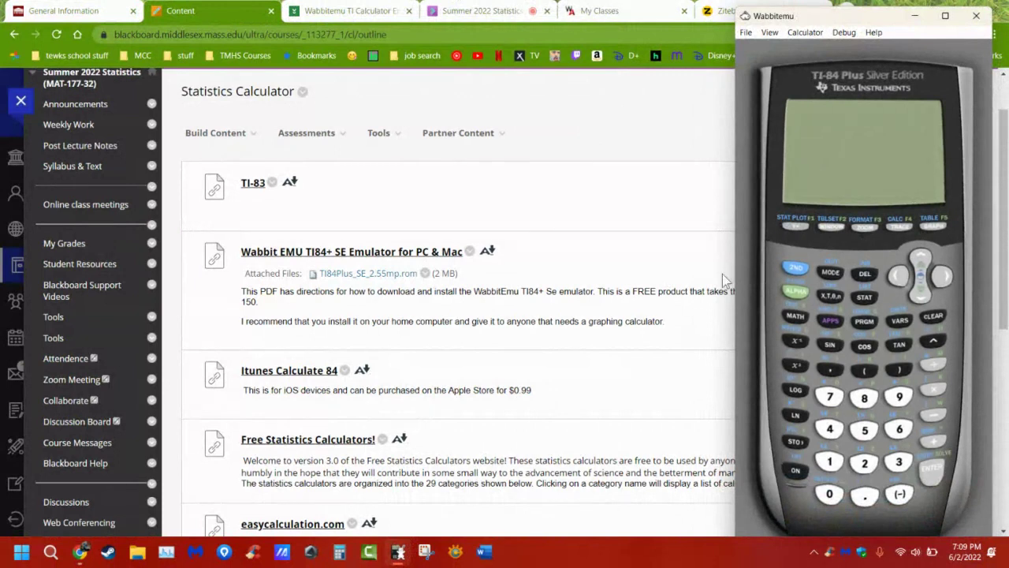
Bring up the WebAssign chemistry exam grades question beside the emulator and turn the TI-84 on.
left_click(83, 554)
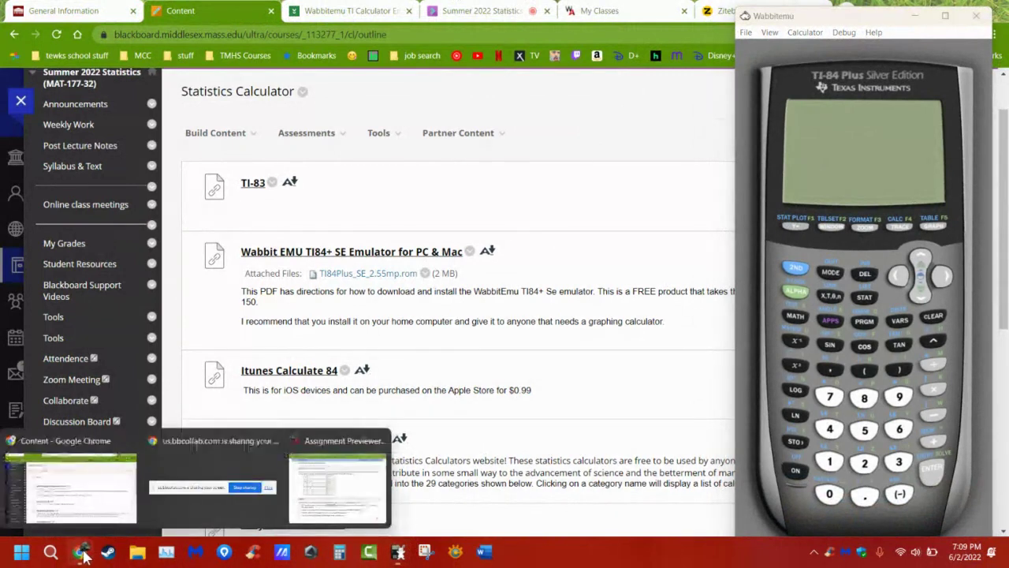
left_click(338, 484)
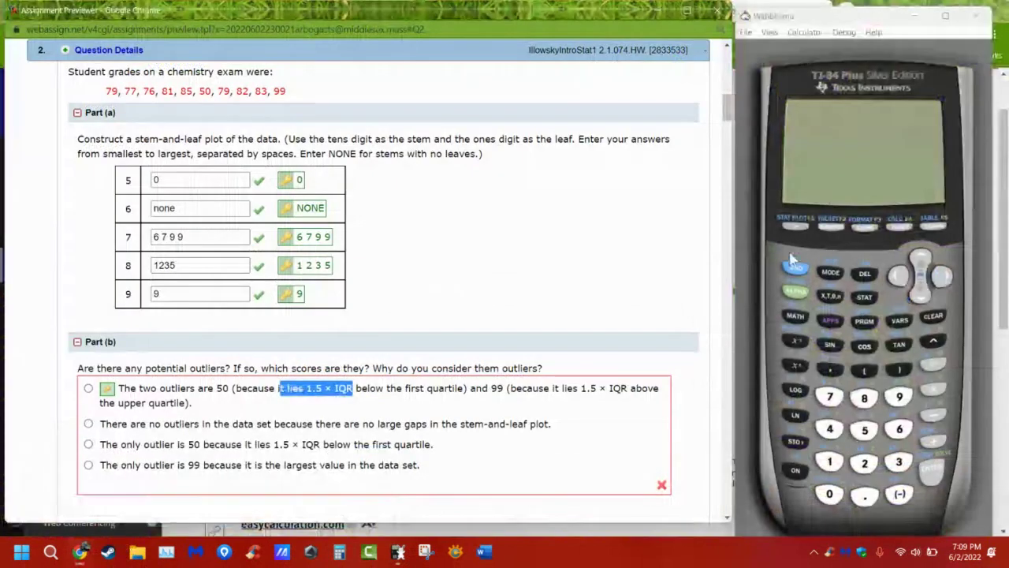
left_click(796, 470)
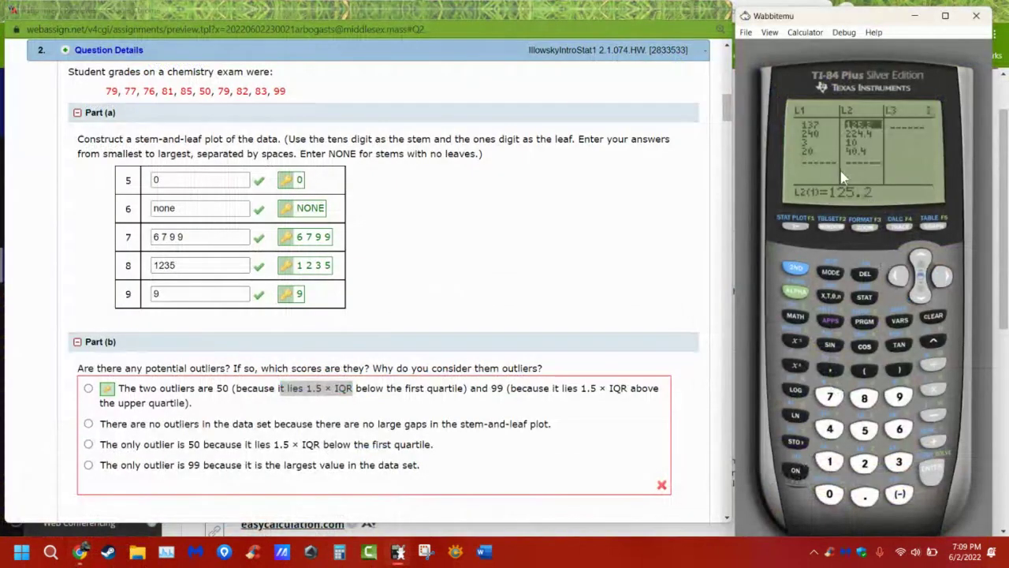
Clear all existing data from lists L2 and L1 in the calculator's list editor.
left_click(920, 258)
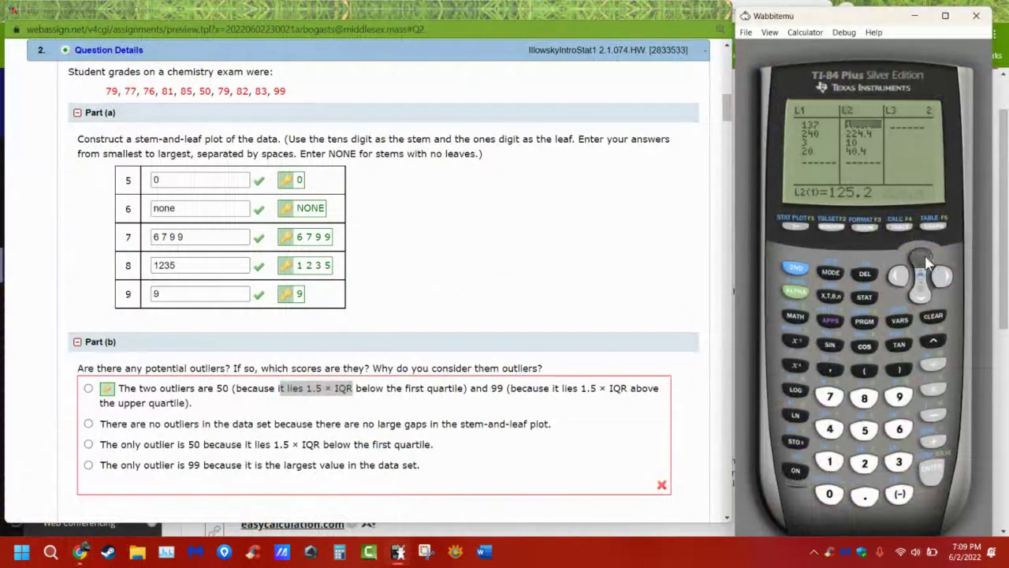
left_click(933, 317)
left_click(932, 466)
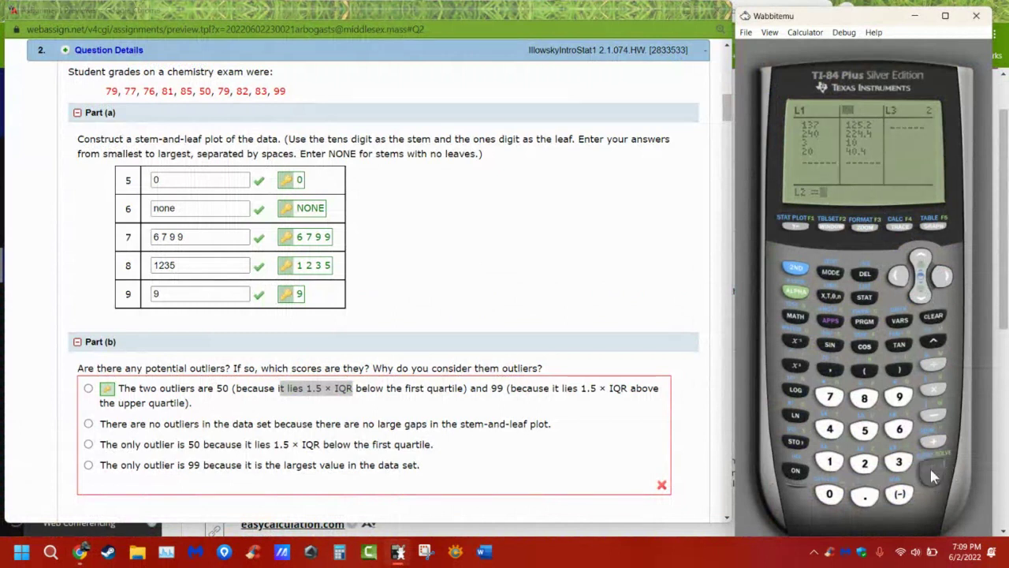
left_click(898, 275)
left_click(920, 258)
left_click(932, 318)
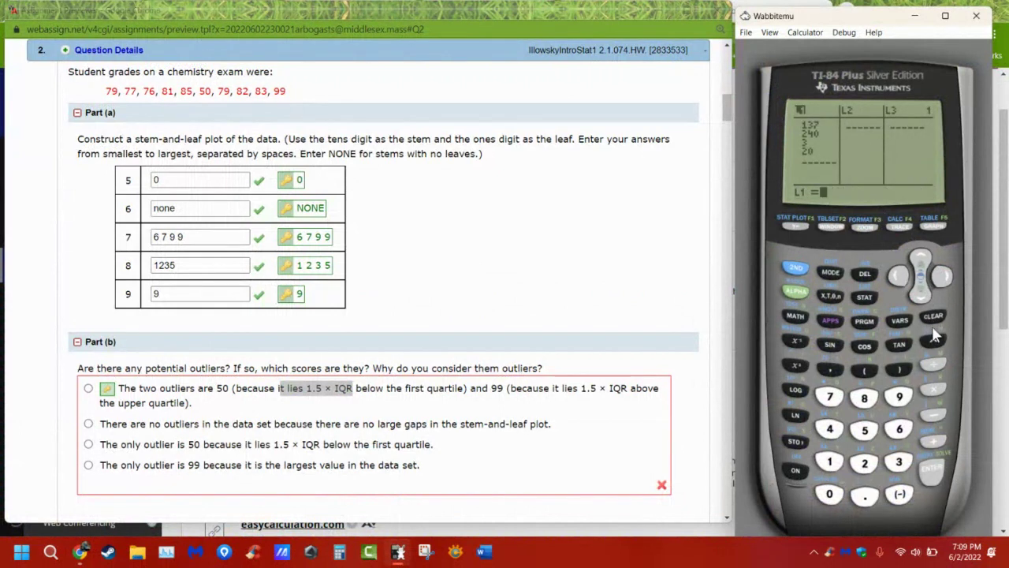
left_click(934, 473)
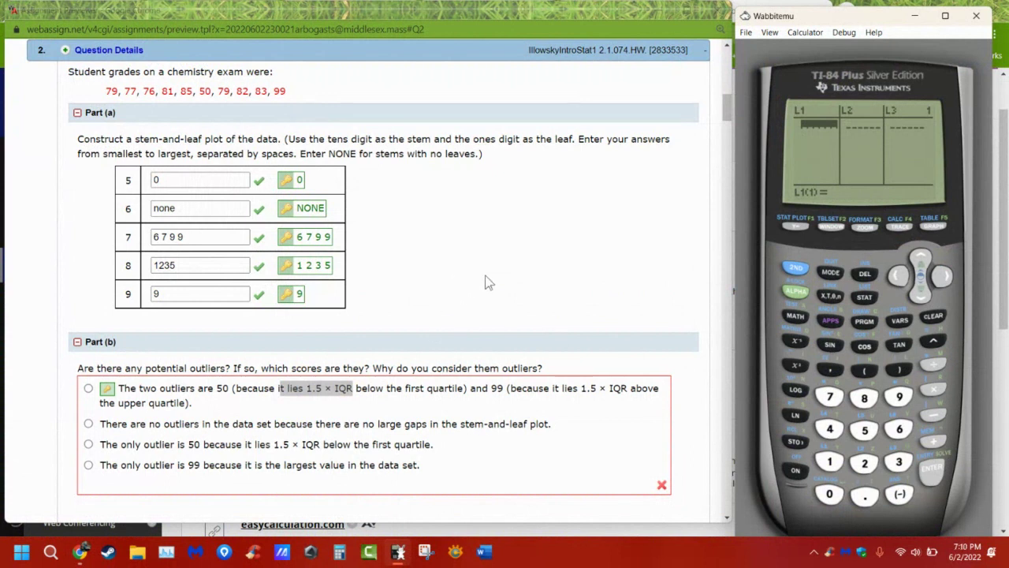
Enter the first five exam grades into L1: 79, 77, 76, 81 and 85, dismissing the screenshot save dialog.
type("79.")
key("F12")
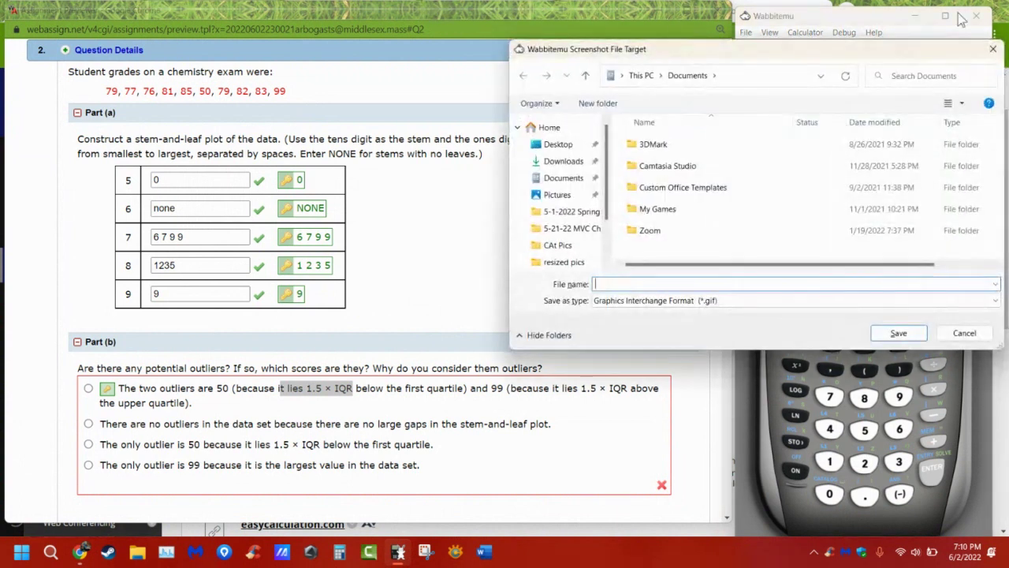
left_click(993, 48)
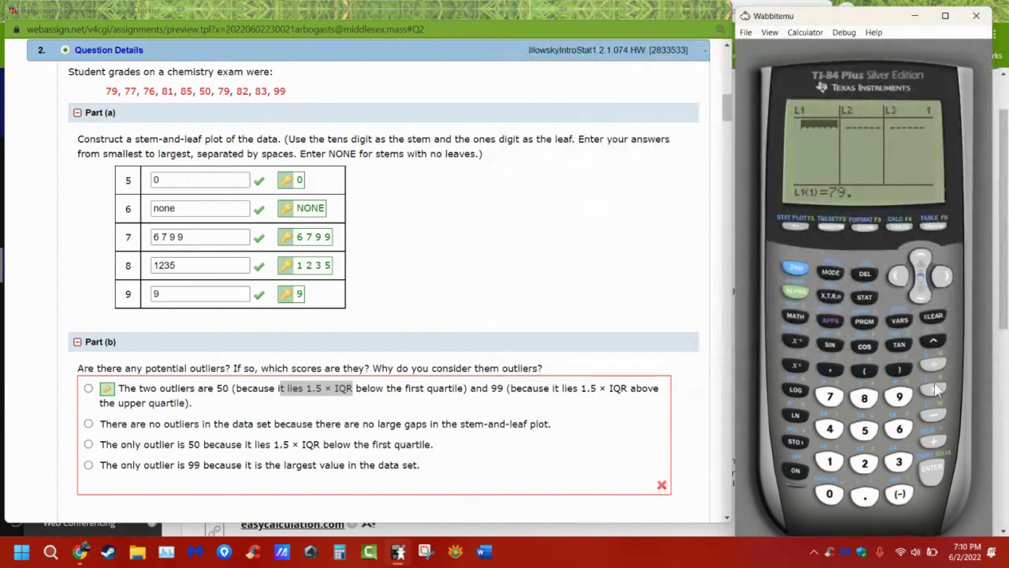
left_click(934, 471)
type("77")
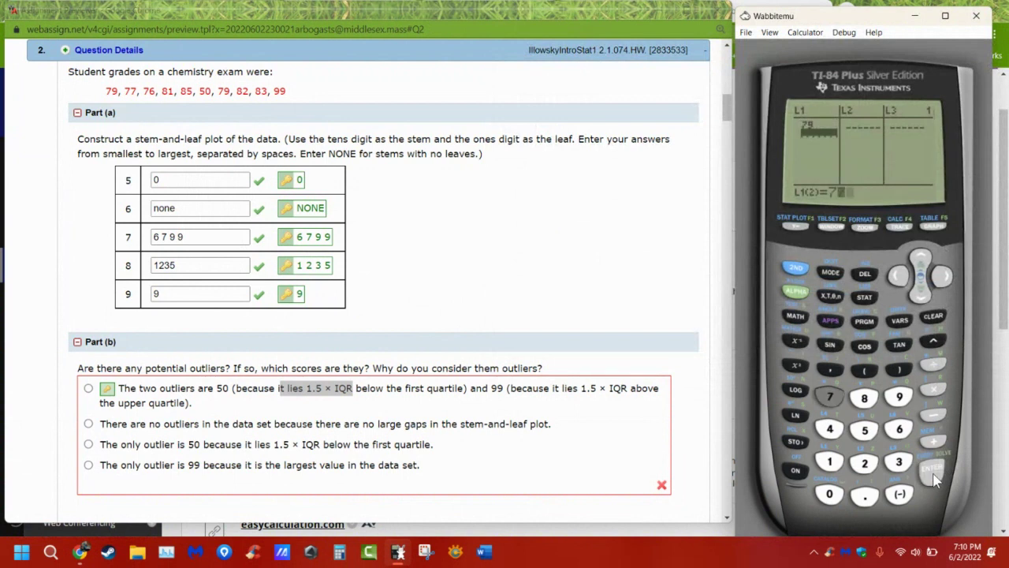
left_click(935, 481)
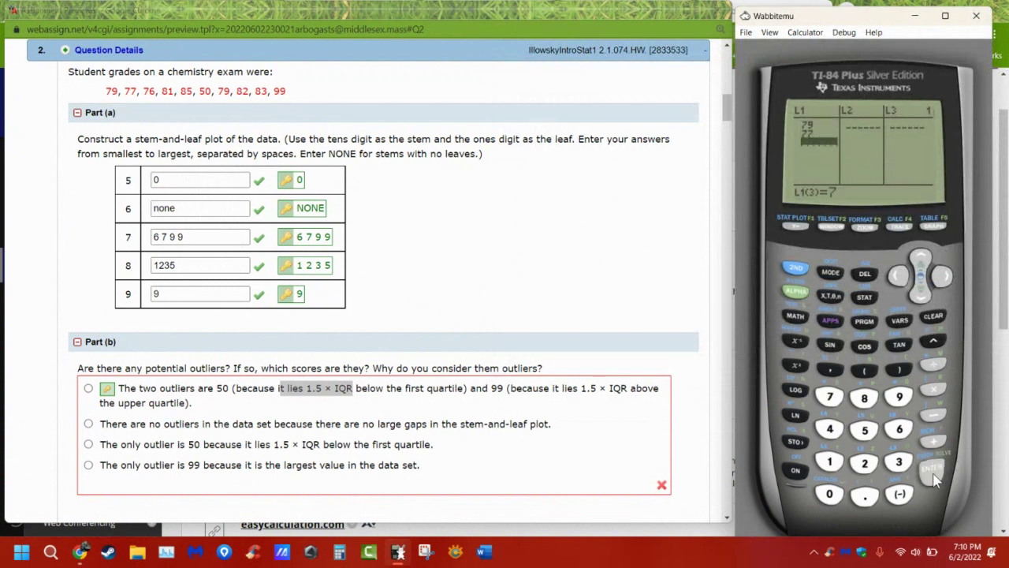
left_click(935, 477)
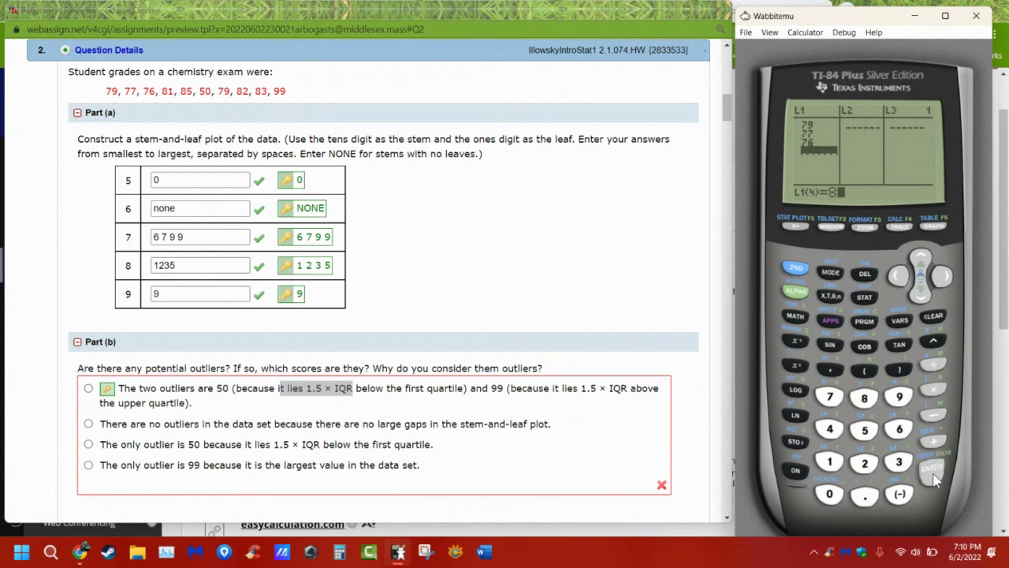
left_click(934, 481)
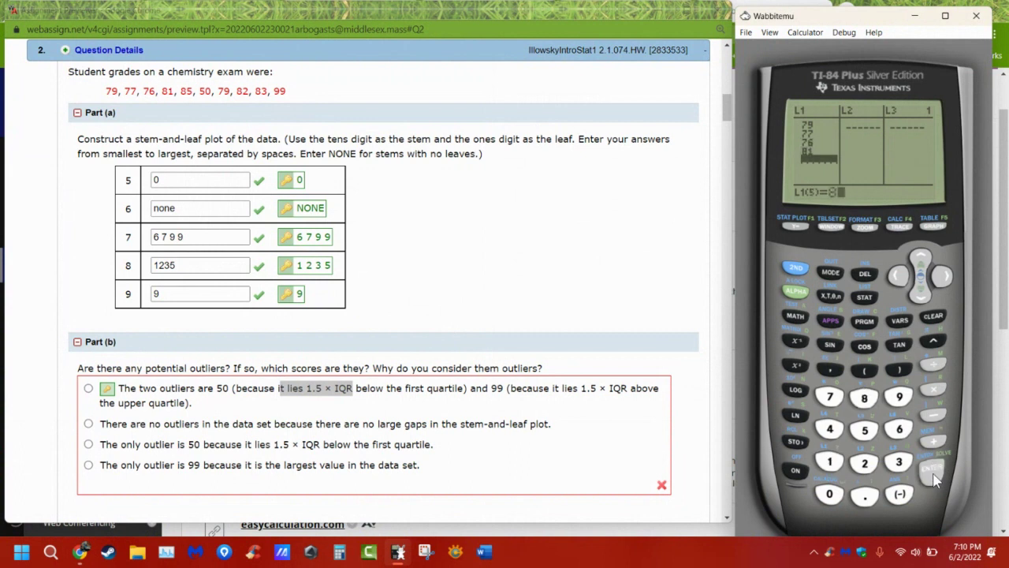
left_click(934, 478)
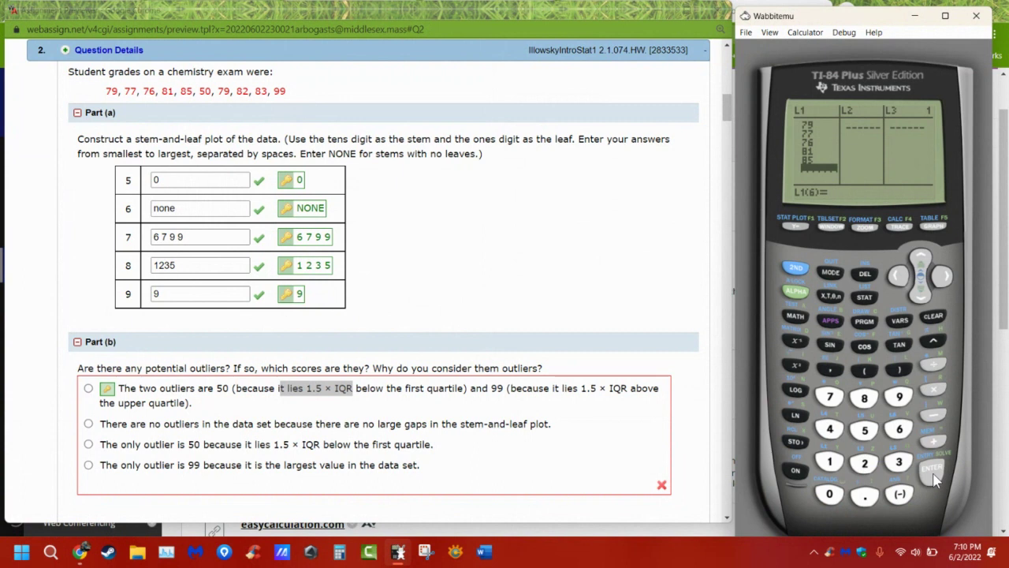
Enter the remaining exam grades into L1: 50, 79, 82, 83 and 99.
type("50")
left_click(935, 478)
type("79")
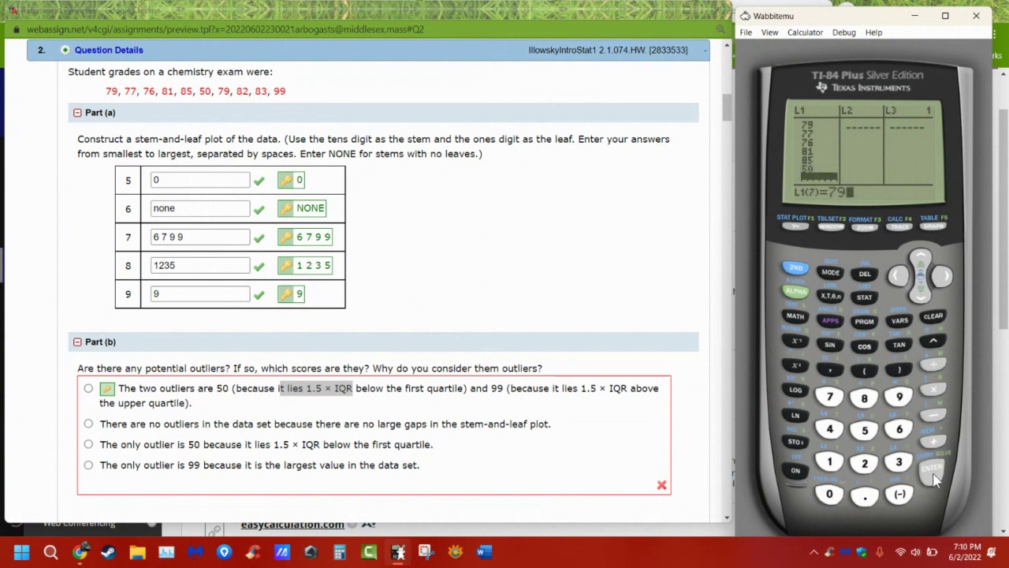
left_click(934, 477)
type("82")
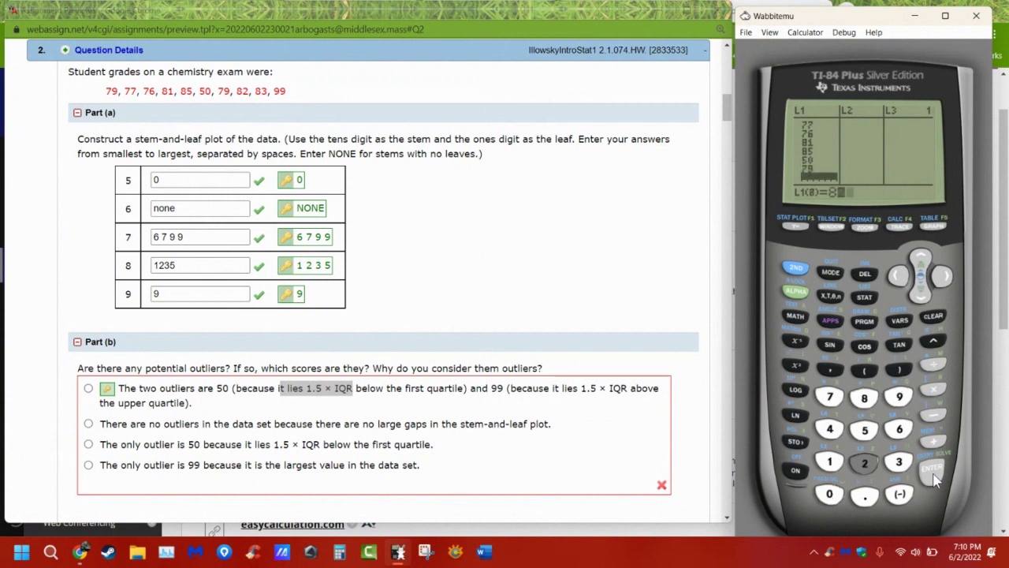
left_click(934, 477)
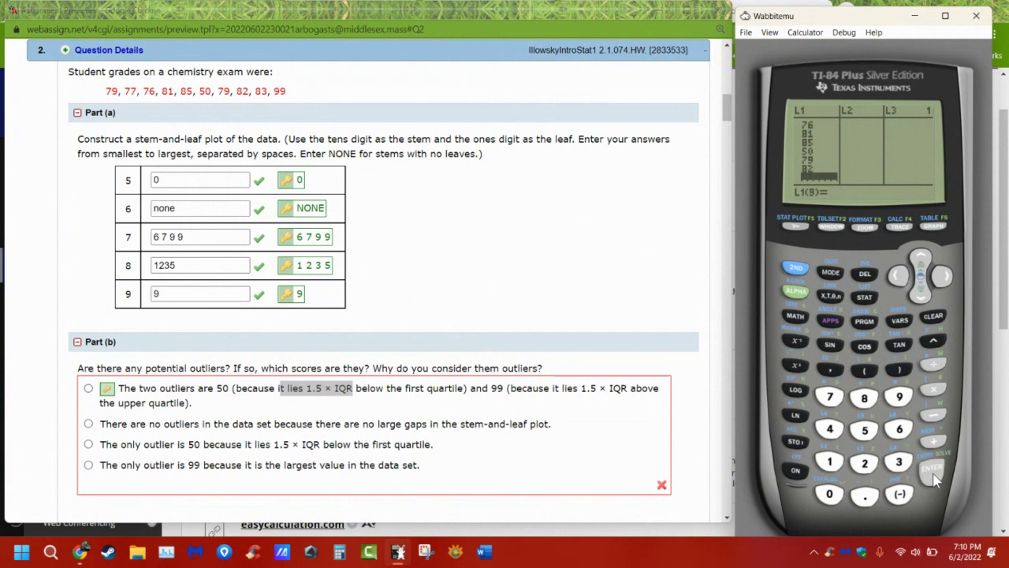
type("83")
left_click(935, 477)
type("99")
left_click(935, 477)
Run 1-Var Stats on L1 with no frequency list and read through to the quartiles and maximum.
left_click(865, 297)
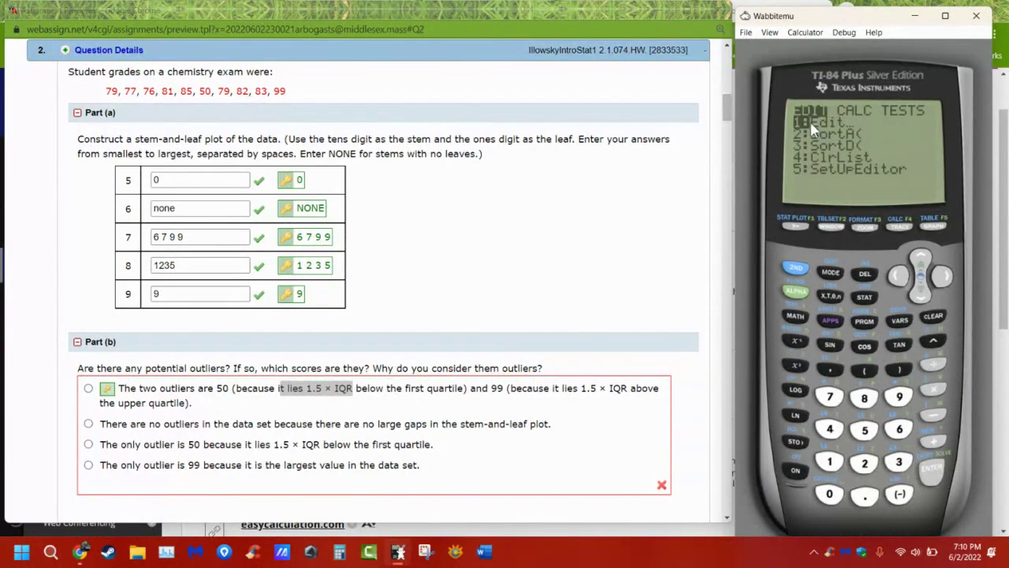
left_click(944, 276)
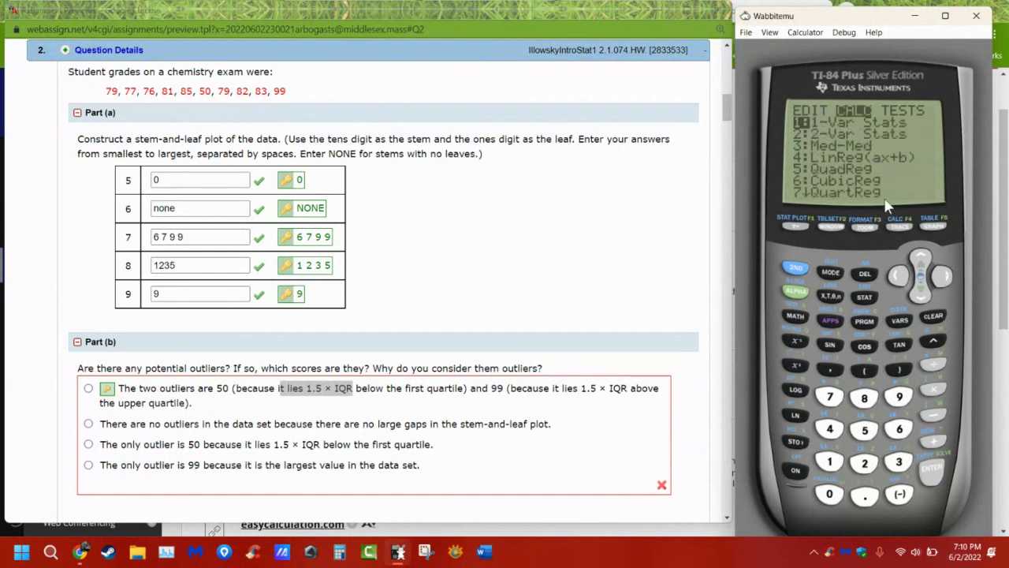
left_click(932, 470)
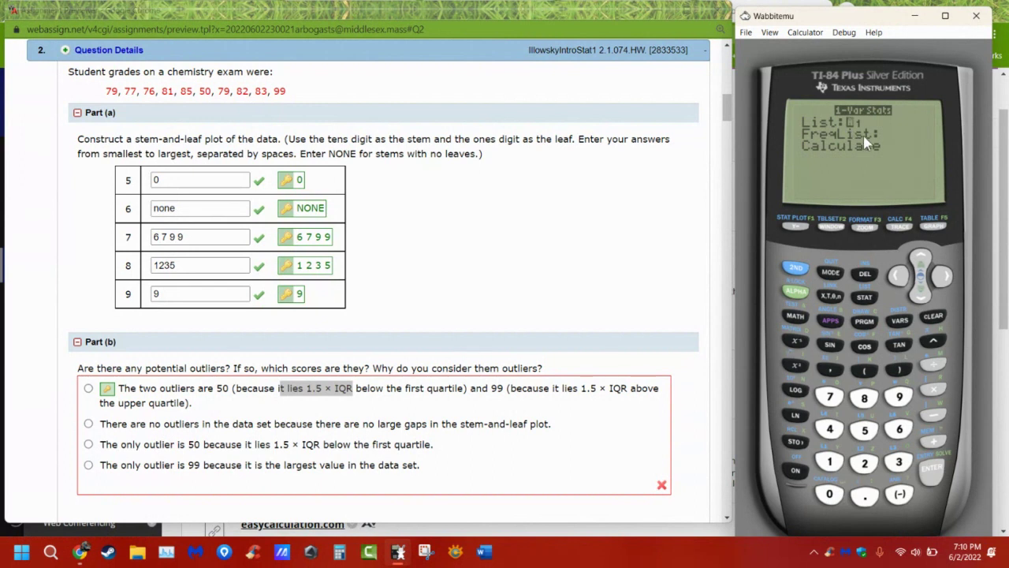
left_click(924, 298)
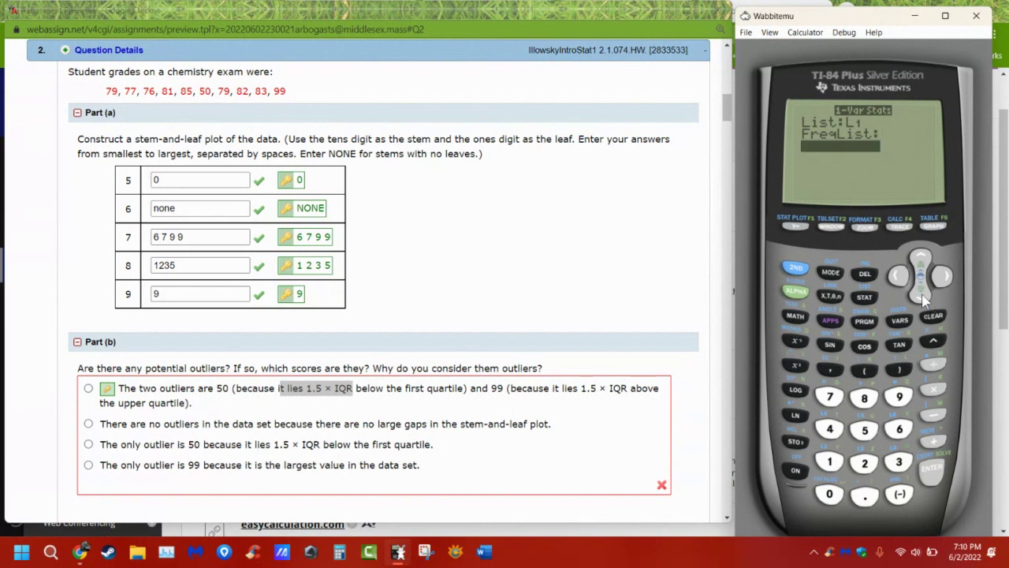
left_click(933, 471)
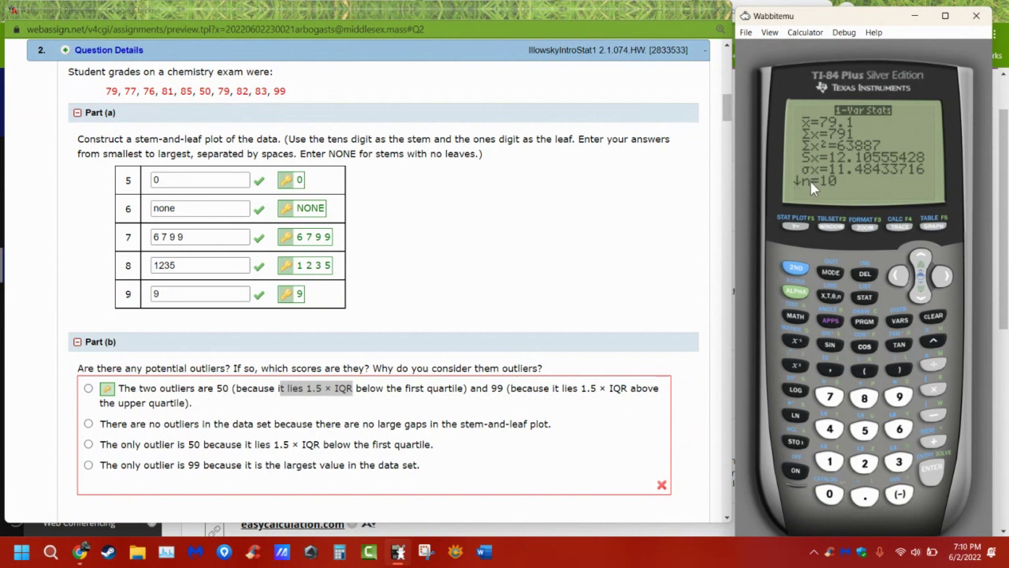
left_click(926, 296)
left_click(927, 296)
left_click(926, 296)
left_click(927, 296)
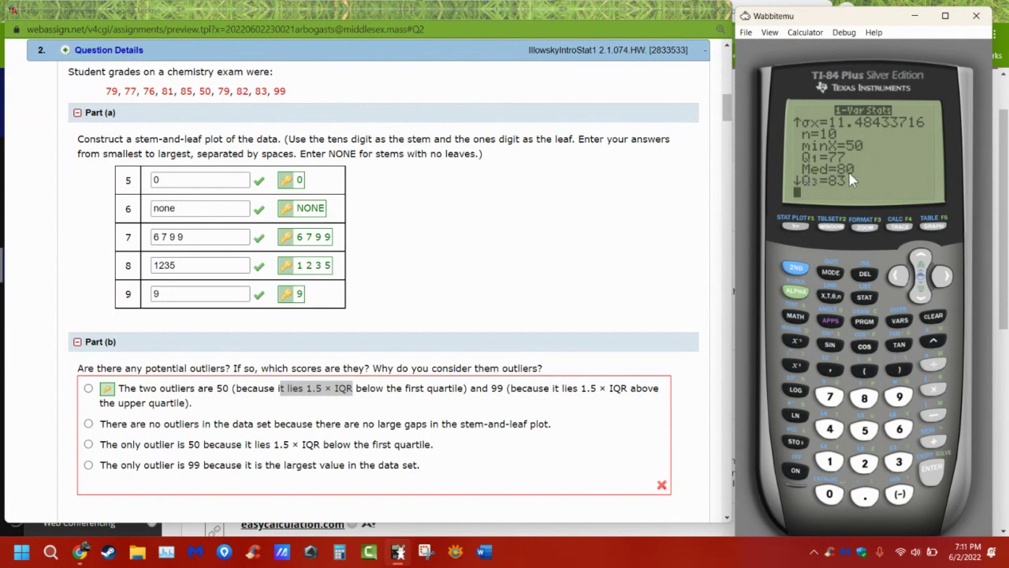
left_click(918, 294)
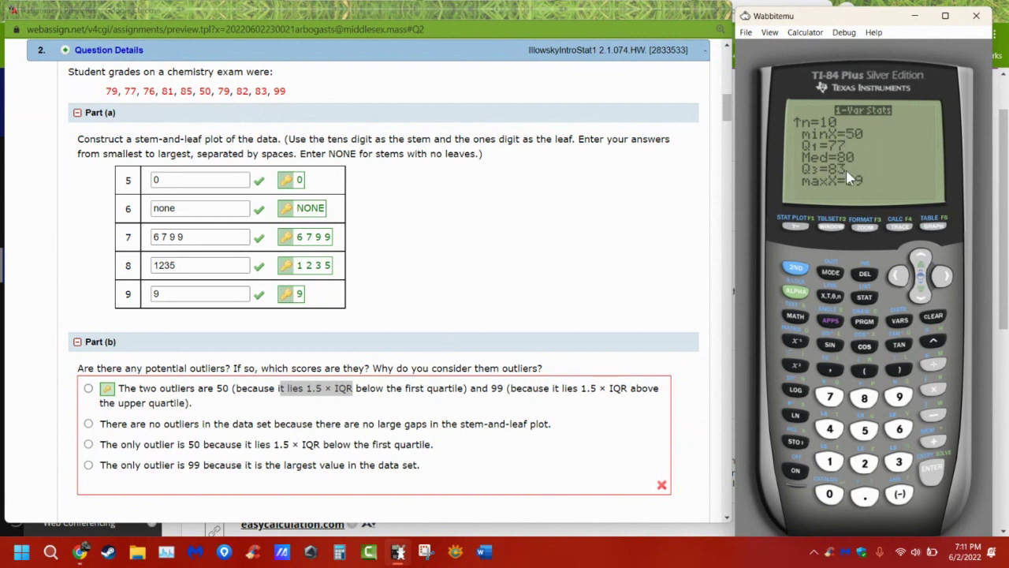
Move the assignment window aside, switch to the Ziteboard whiteboard, and erase the old z-score formula and bell curve drawing.
left_click_drag(868, 23, 501, 24)
left_click(758, 15)
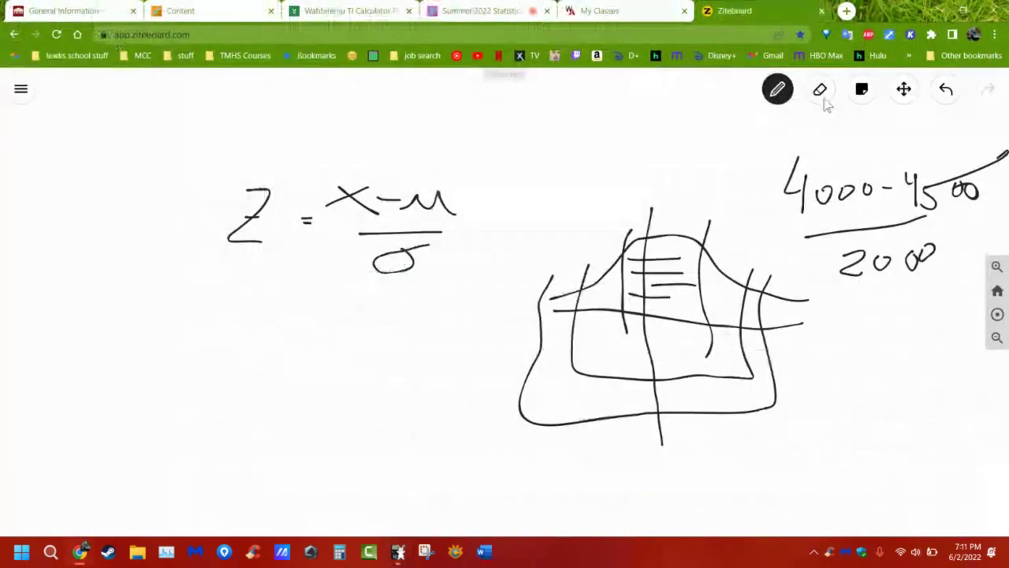
left_click(820, 90)
mouse_move(119, 227)
left_mouse_down()
mouse_move(696, 175)
mouse_move(347, 200)
mouse_move(304, 237)
mouse_move(536, 237)
mouse_move(733, 292)
mouse_move(708, 286)
mouse_move(888, 153)
mouse_move(1004, 182)
mouse_move(860, 223)
mouse_move(734, 281)
left_mouse_up()
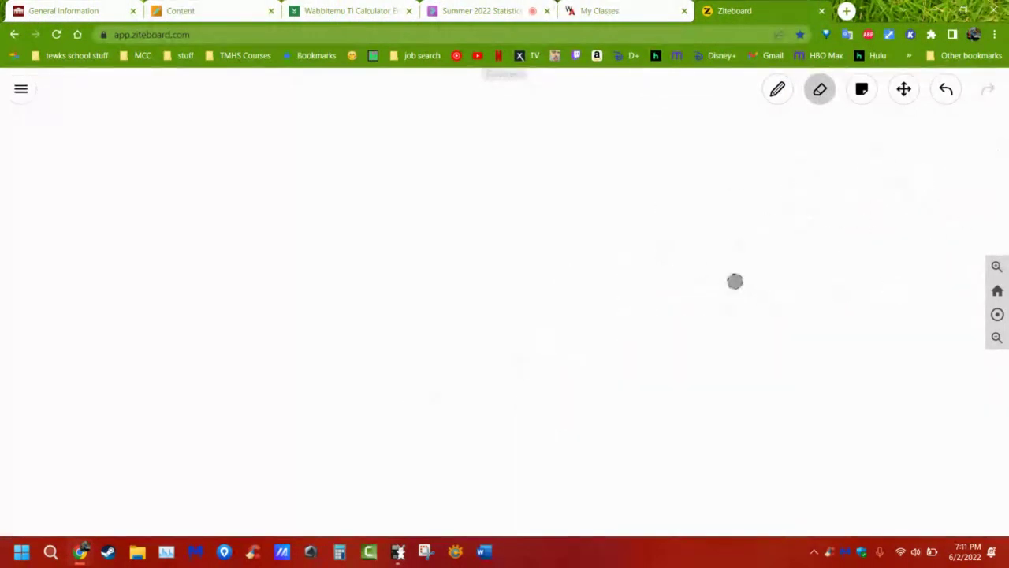
Handwrite the IQR calculation 83 − 77 = 6 × 1.5 = 9 across the blank whiteboard with the pen.
left_click(778, 90)
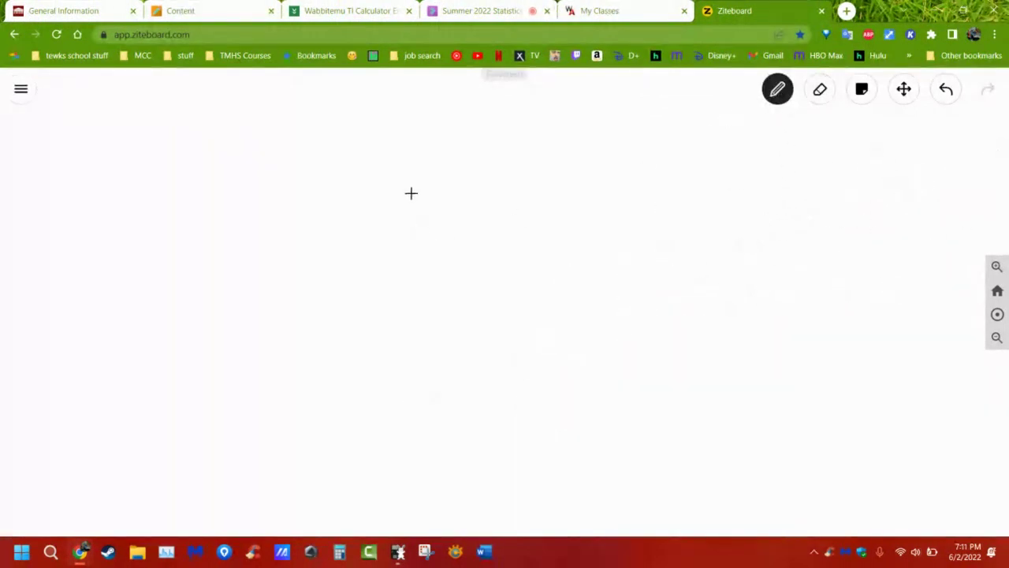
mouse_move(411, 193)
left_mouse_down()
mouse_move(405, 239)
mouse_move(423, 215)
mouse_move(417, 207)
mouse_move(447, 204)
mouse_move(458, 216)
mouse_move(444, 222)
mouse_move(513, 200)
mouse_move(530, 219)
left_mouse_up()
mouse_move(557, 186)
left_mouse_down()
mouse_move(560, 221)
mouse_move(587, 212)
left_mouse_up()
mouse_move(620, 180)
left_mouse_down()
mouse_move(636, 218)
mouse_move(615, 208)
left_mouse_up()
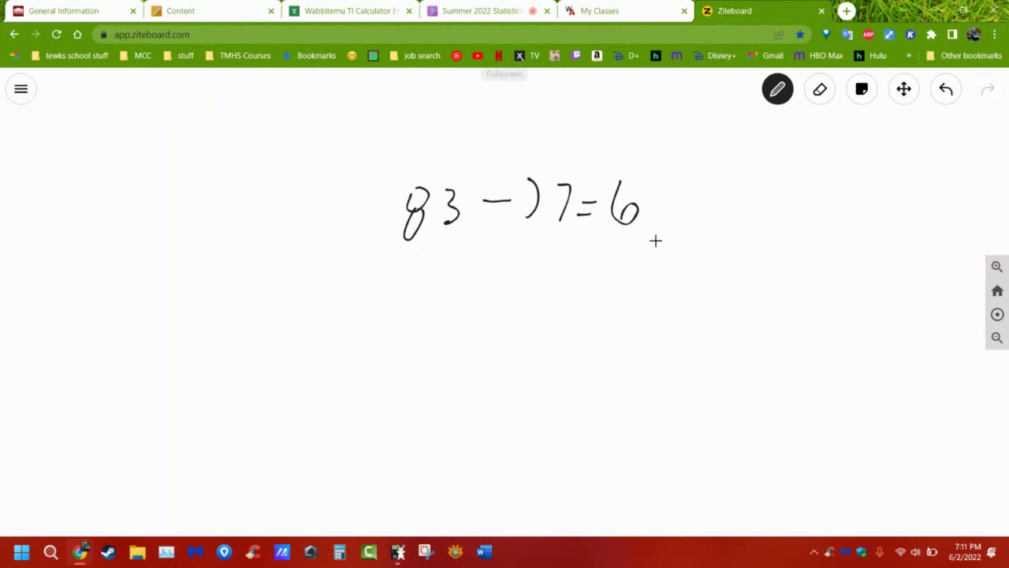
mouse_move(642, 219)
left_mouse_down()
mouse_move(675, 199)
mouse_move(686, 218)
mouse_move(730, 200)
mouse_move(708, 212)
mouse_move(733, 188)
mouse_move(773, 199)
mouse_move(801, 186)
mouse_move(795, 211)
left_mouse_up()
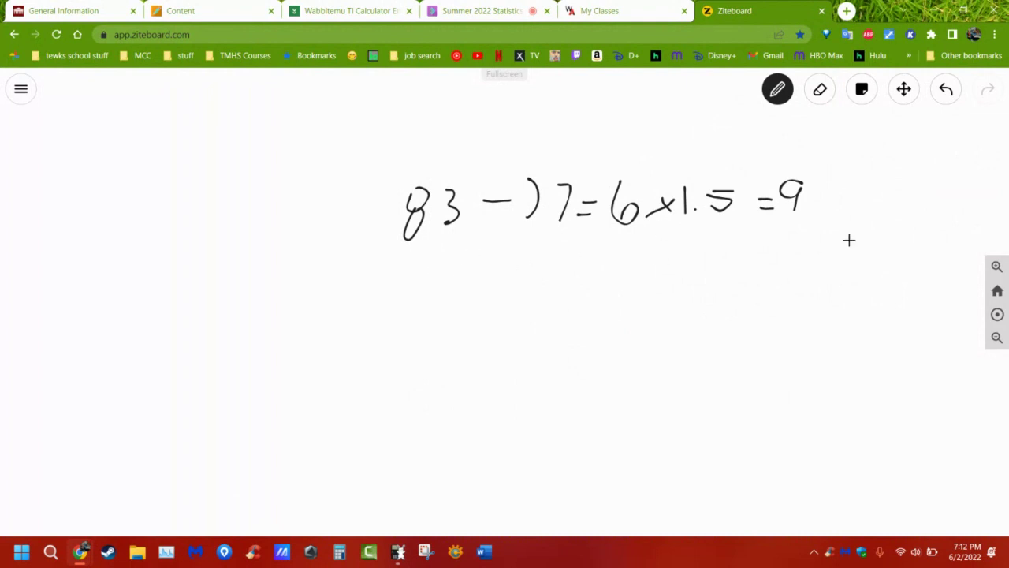
Handwrite the upper outlier limit below the IQR line as a column sum of 83 and 9, giving 92.
mouse_move(534, 275)
left_mouse_down()
mouse_move(550, 295)
mouse_move(549, 281)
mouse_move(575, 278)
left_mouse_up()
mouse_move(535, 314)
left_mouse_down()
mouse_move(583, 297)
mouse_move(587, 313)
left_mouse_up()
mouse_move(539, 337)
left_mouse_down()
mouse_move(599, 331)
mouse_move(570, 347)
mouse_move(573, 357)
mouse_move(587, 344)
mouse_move(578, 363)
mouse_move(604, 359)
left_mouse_up()
Handwrite the lower outlier limit as the column subtraction 77 − 9 = 68 and return to the WebAssign chemistry grades question.
left_click_drag(656, 267, 704, 278)
mouse_move(706, 261)
left_mouse_down()
mouse_move(728, 261)
mouse_move(734, 276)
left_mouse_up()
left_click_drag(661, 306, 731, 306)
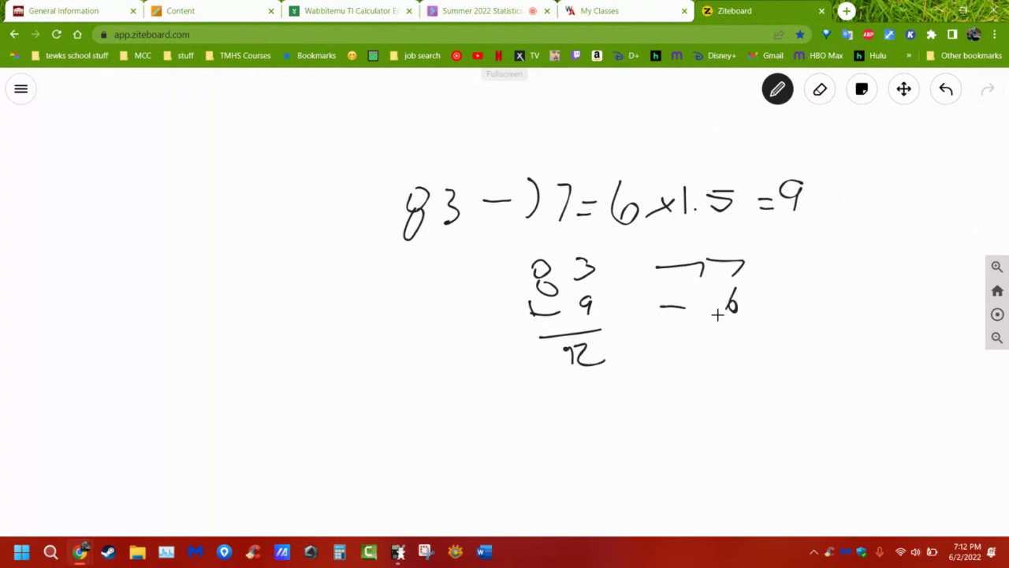
mouse_move(665, 334)
left_mouse_down()
mouse_move(743, 323)
mouse_move(735, 290)
mouse_move(719, 298)
mouse_move(738, 329)
mouse_move(740, 319)
left_mouse_up()
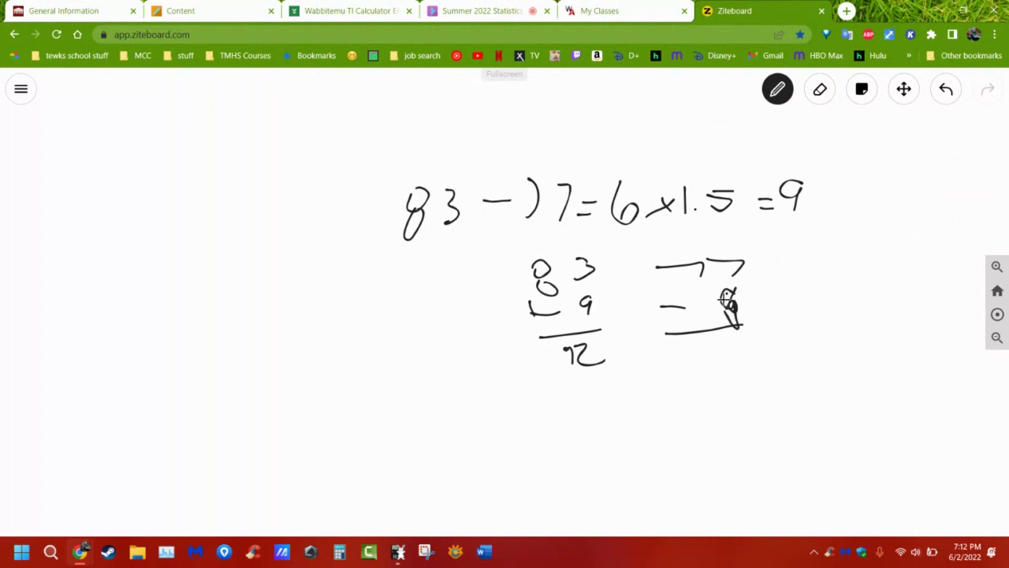
left_click(820, 89)
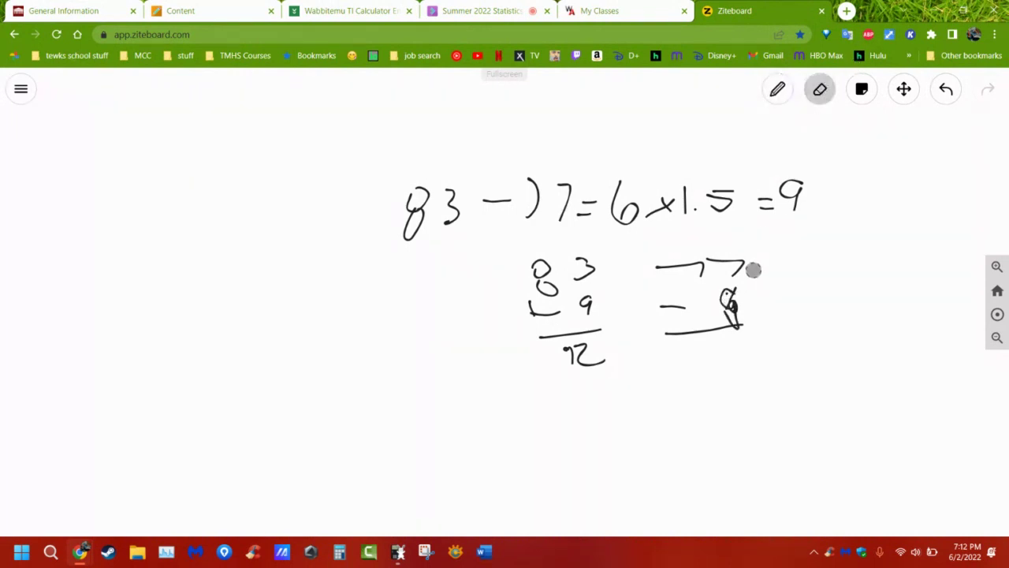
left_click_drag(738, 289, 731, 299)
left_click(779, 90)
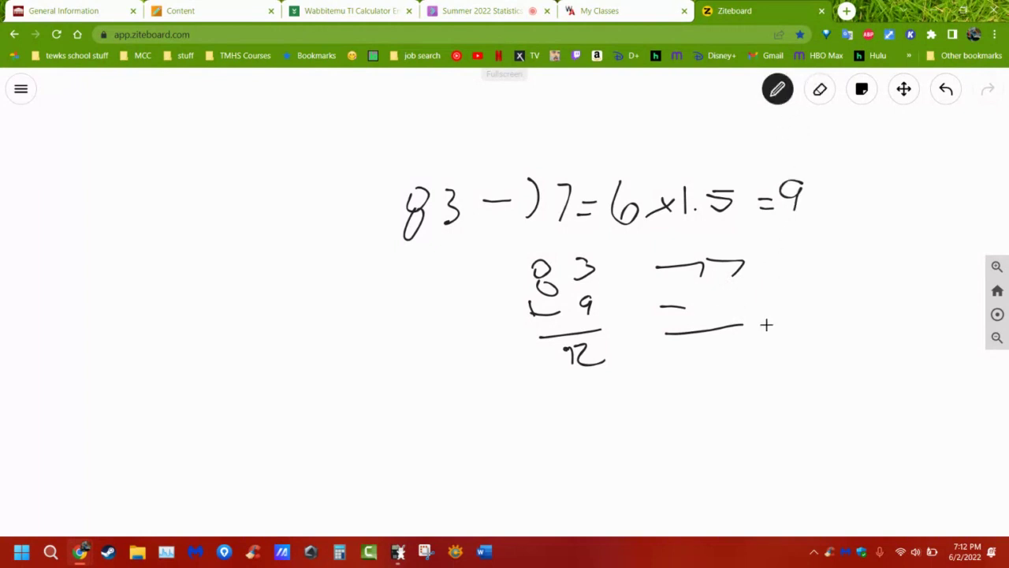
mouse_move(724, 294)
left_mouse_down()
mouse_move(736, 324)
mouse_move(712, 369)
mouse_move(704, 359)
mouse_move(721, 363)
mouse_move(727, 352)
mouse_move(733, 361)
left_mouse_up()
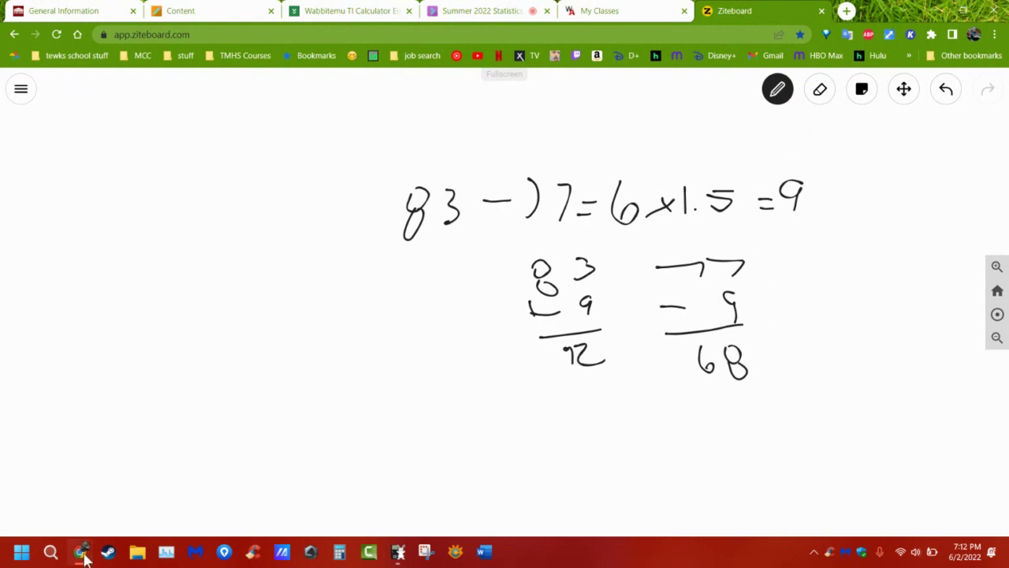
mouse_move(80, 552)
left_click(305, 469)
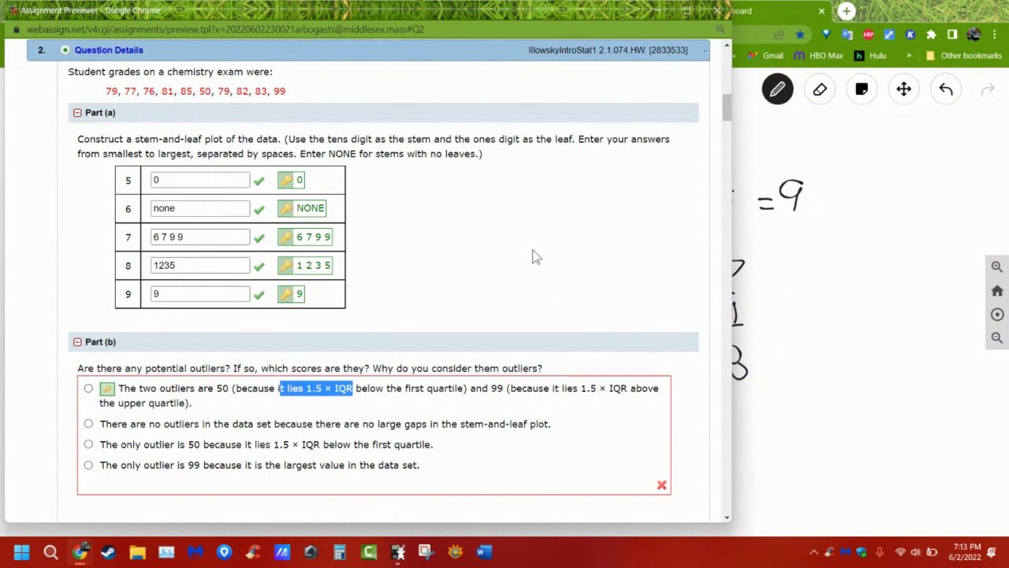
Move on to question 3 and examine the movie frequency table and the histogram choices in part (a).
scroll(536, 257, "down", 1)
scroll(536, 260, "down", 5)
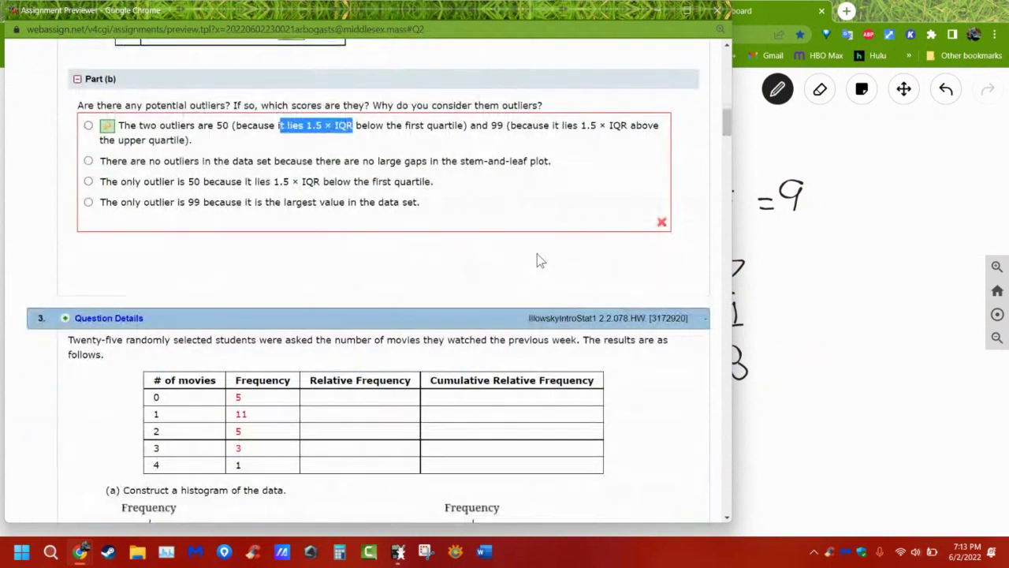
scroll(537, 260, "down", 3)
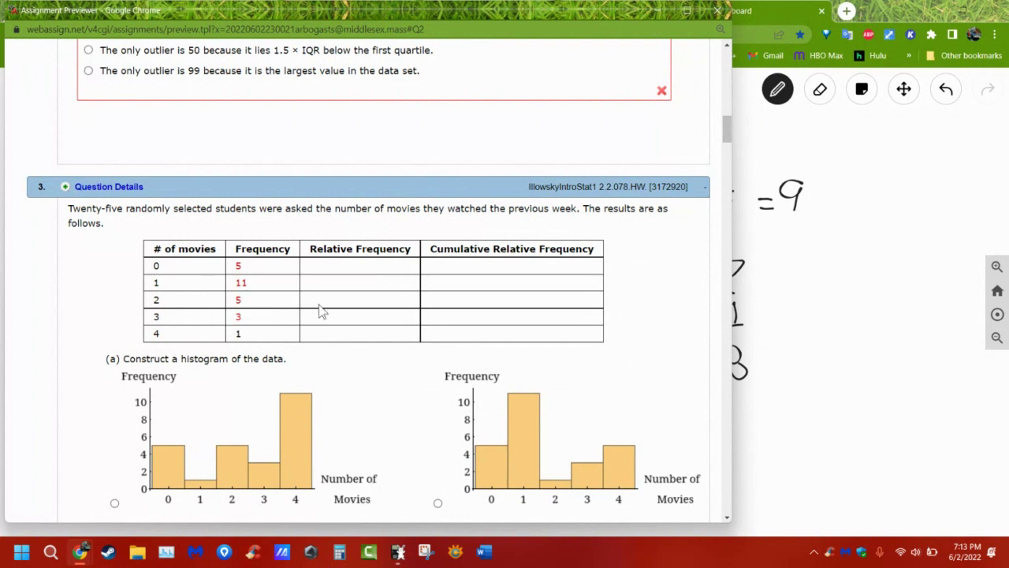
scroll(333, 316, "down", 1)
scroll(335, 316, "down", 3)
scroll(337, 315, "up", 1)
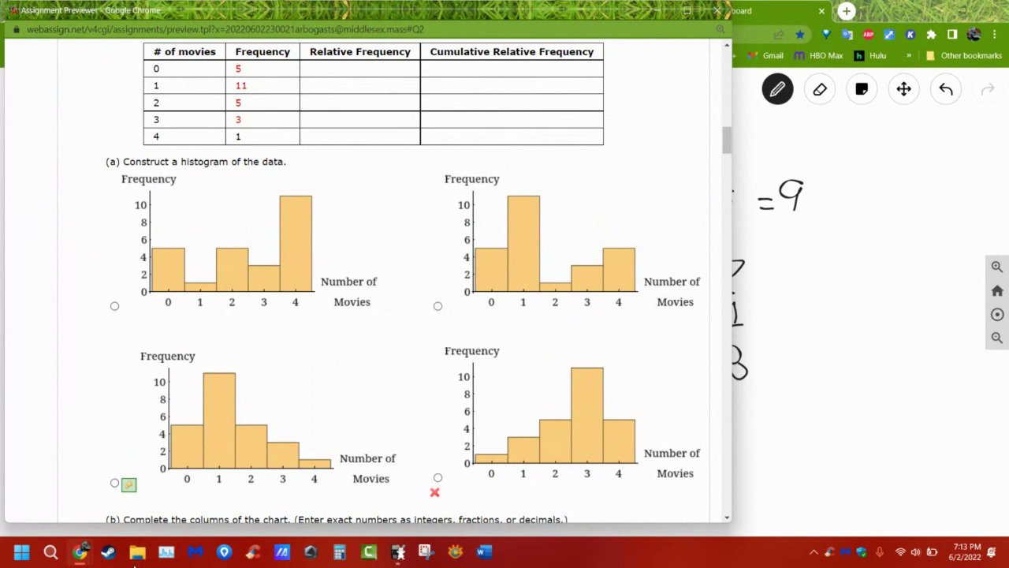
Switch to the Blackboard Collaborate class session to check the attendee list.
mouse_move(82, 550)
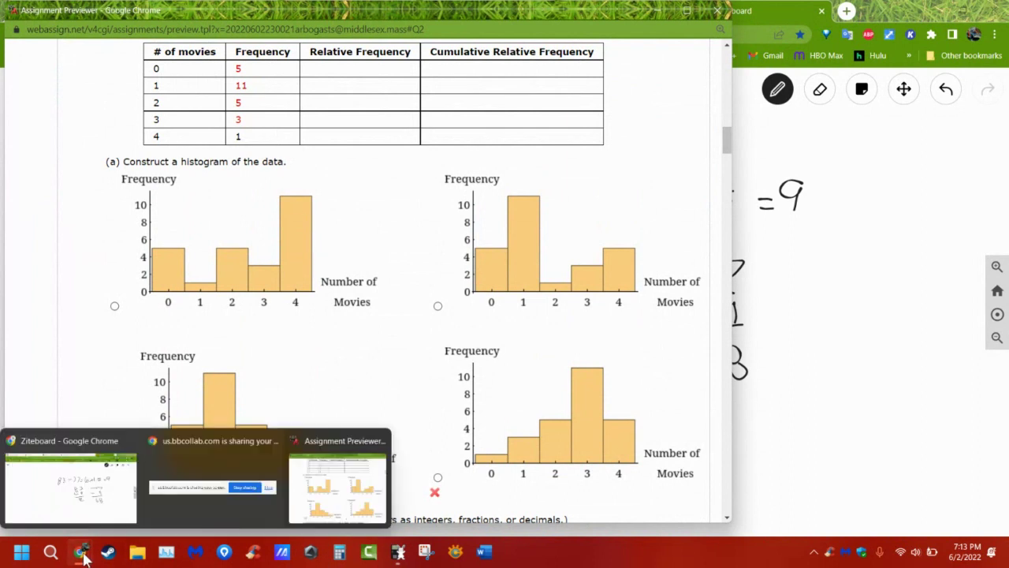
left_click(91, 454)
left_click(441, 20)
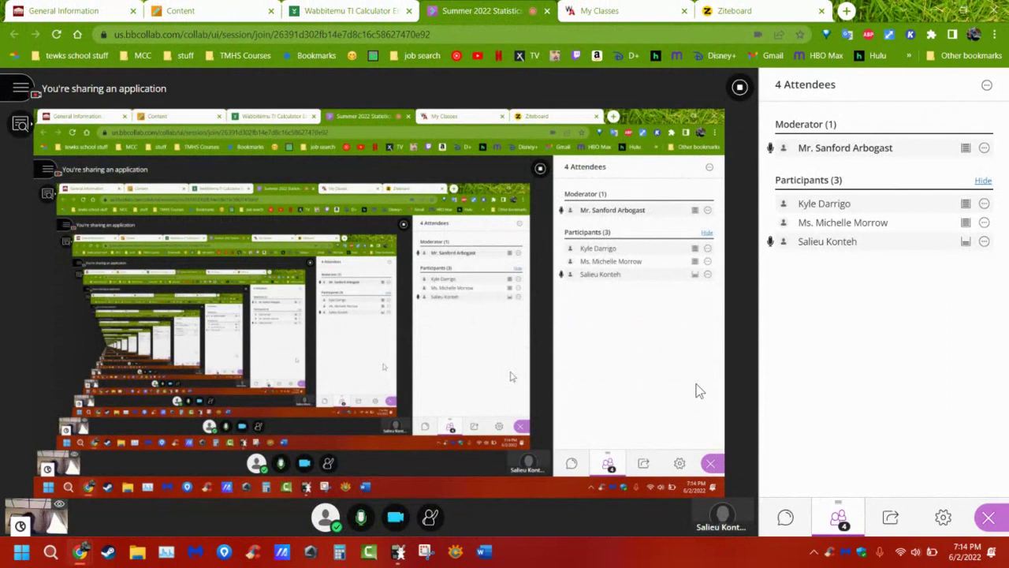
Return to the WebAssign chemistry grades question and highlight the part (a) instruction about entering NONE for stems with no leaves.
mouse_move(80, 552)
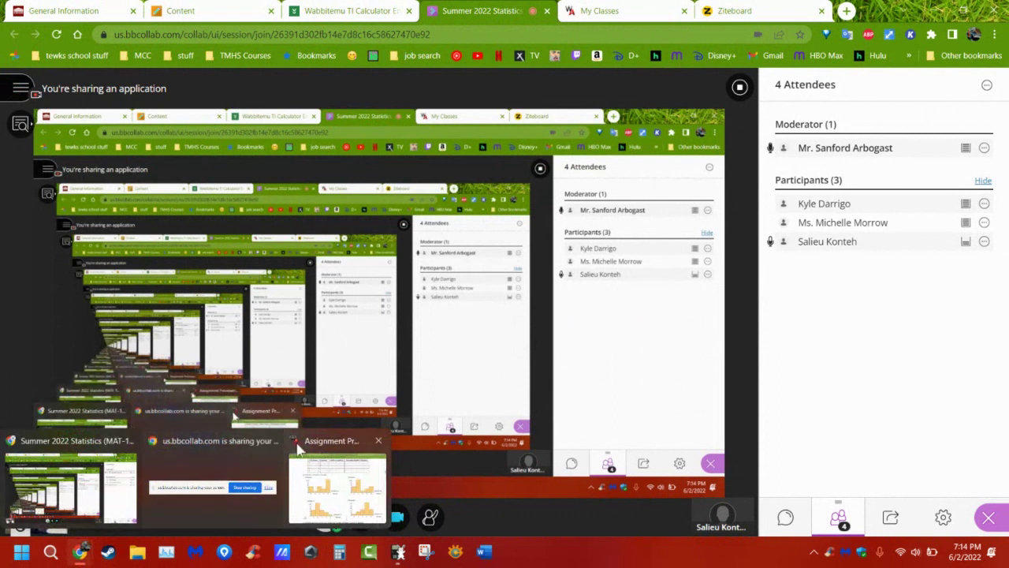
left_click(339, 483)
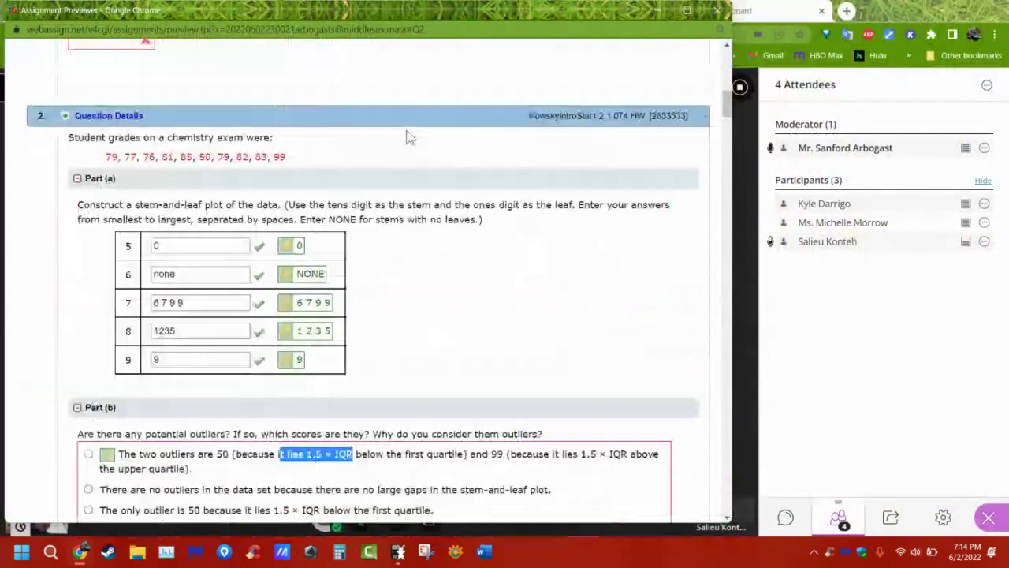
scroll(408, 138, "down", 1)
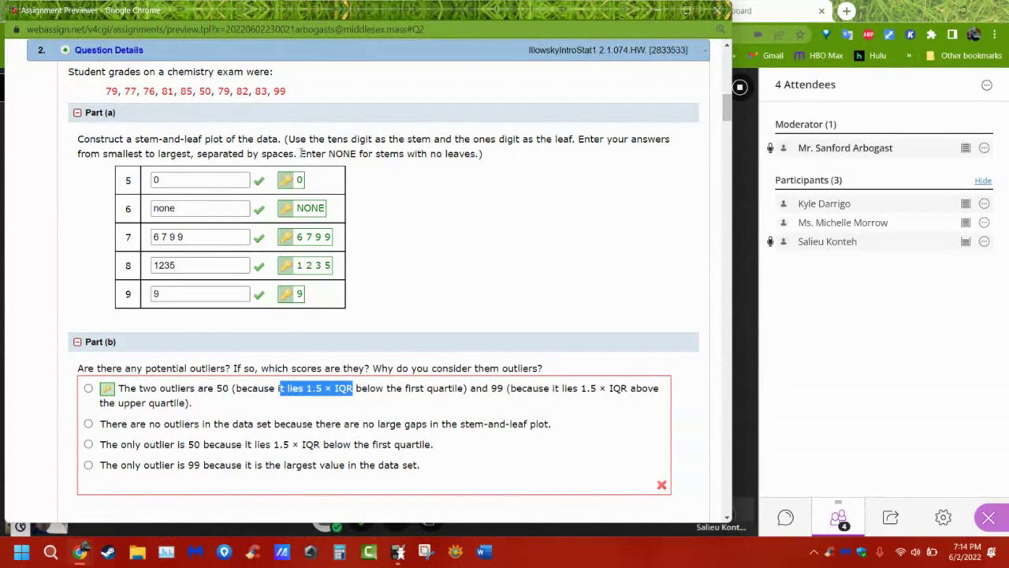
left_click_drag(297, 153, 370, 153)
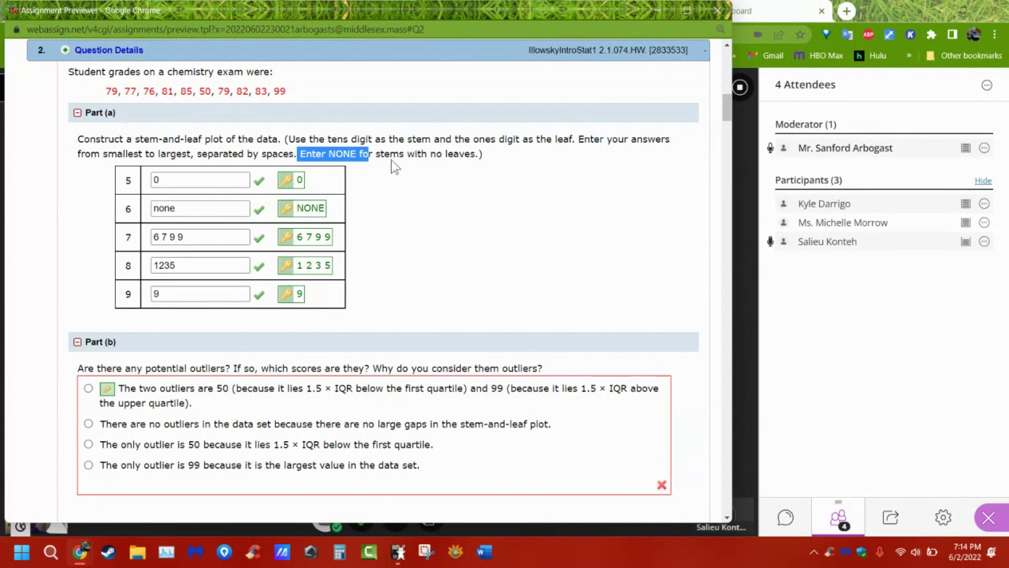
left_click(377, 156)
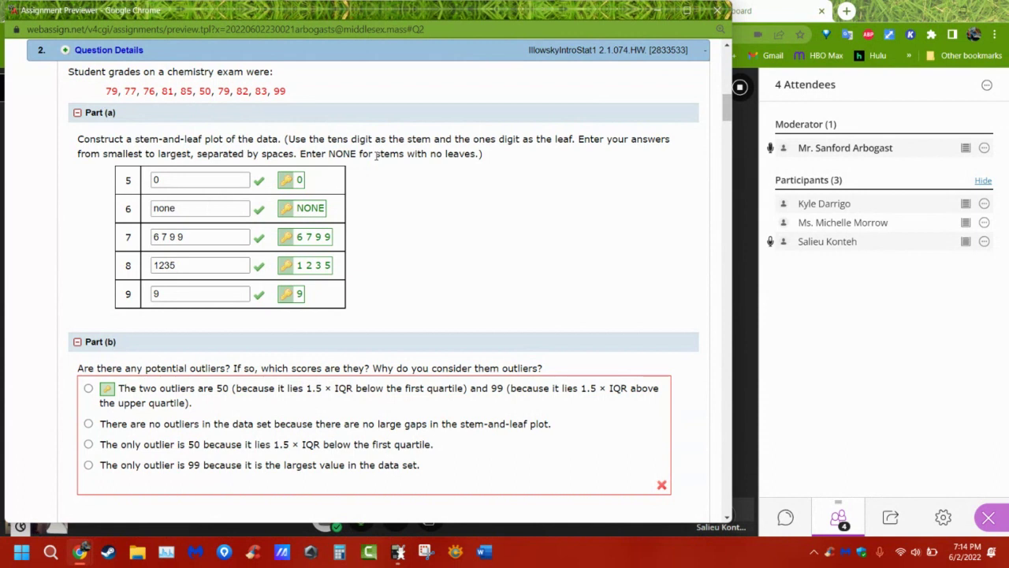
Bring up the Wabbitemu TI-84 emulator, place it beside the assignment window, and review the 1-Var Stats quartile results.
left_click(397, 551)
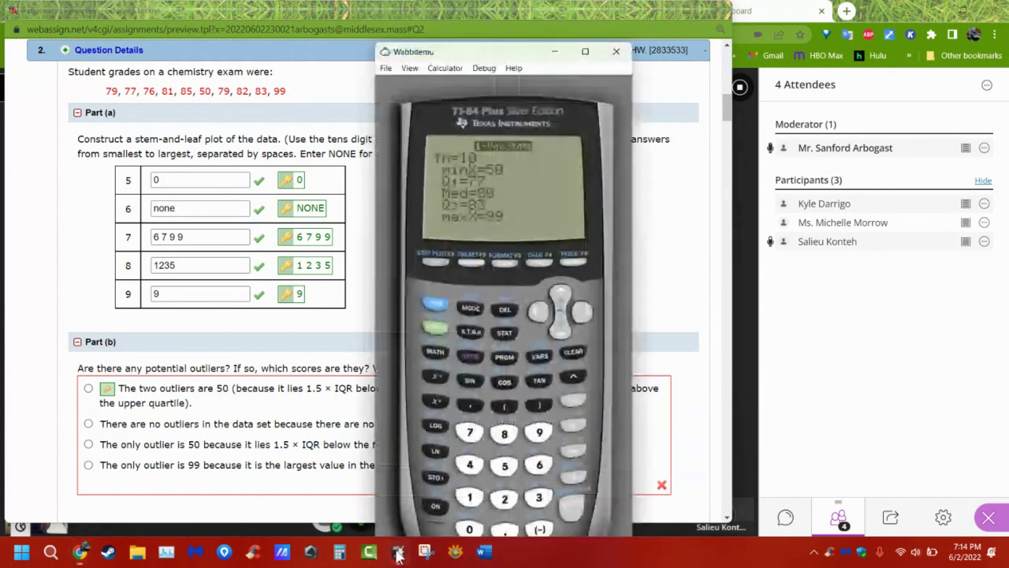
left_click_drag(491, 55, 852, 6)
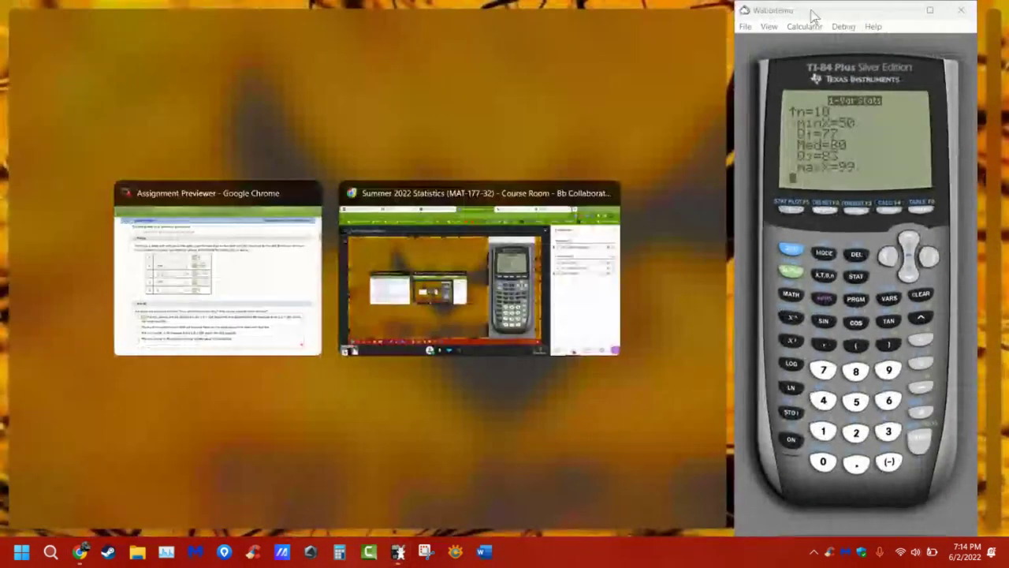
left_click(812, 14)
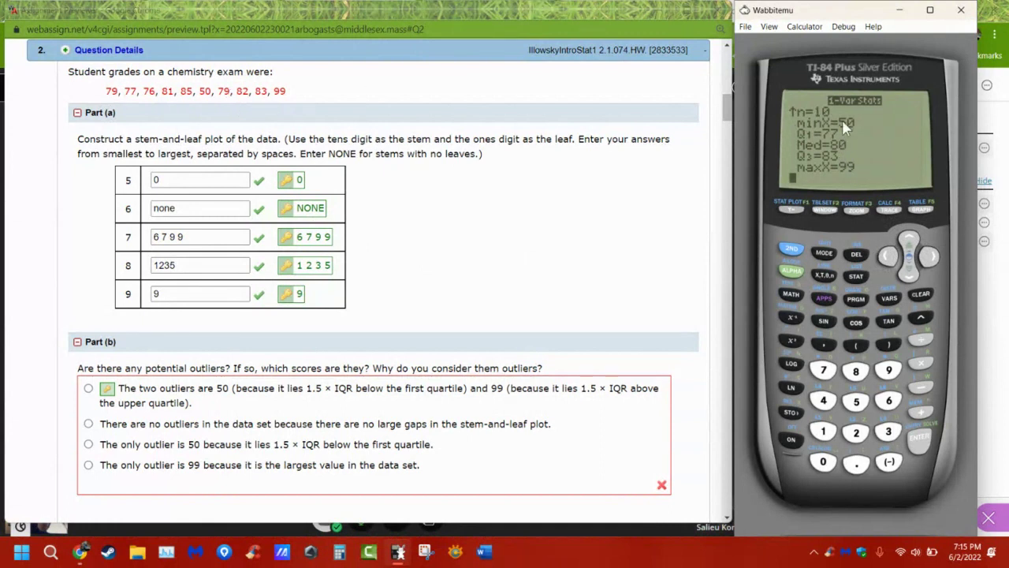
key("Escape")
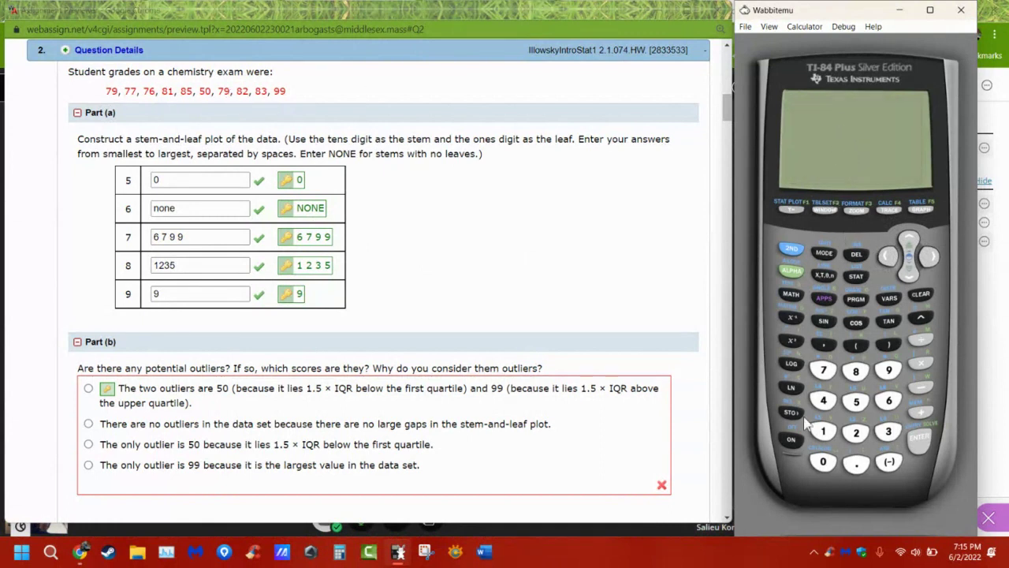
left_click(792, 440)
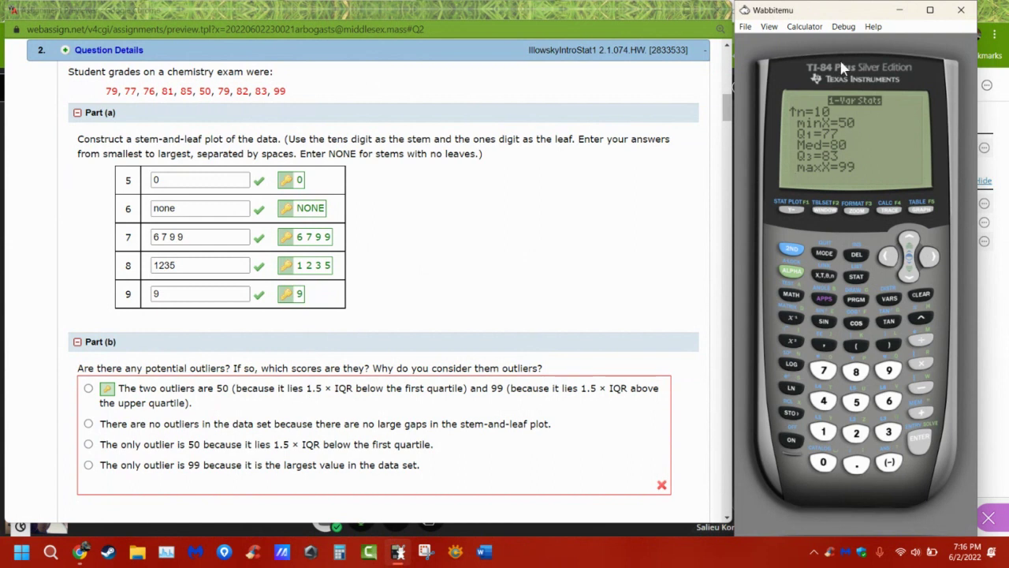
Minimize the calculator, switch to the Ziteboard whiteboard, and sketch a bell curve over a baseline with two vertical quartile lines through it.
left_click(900, 11)
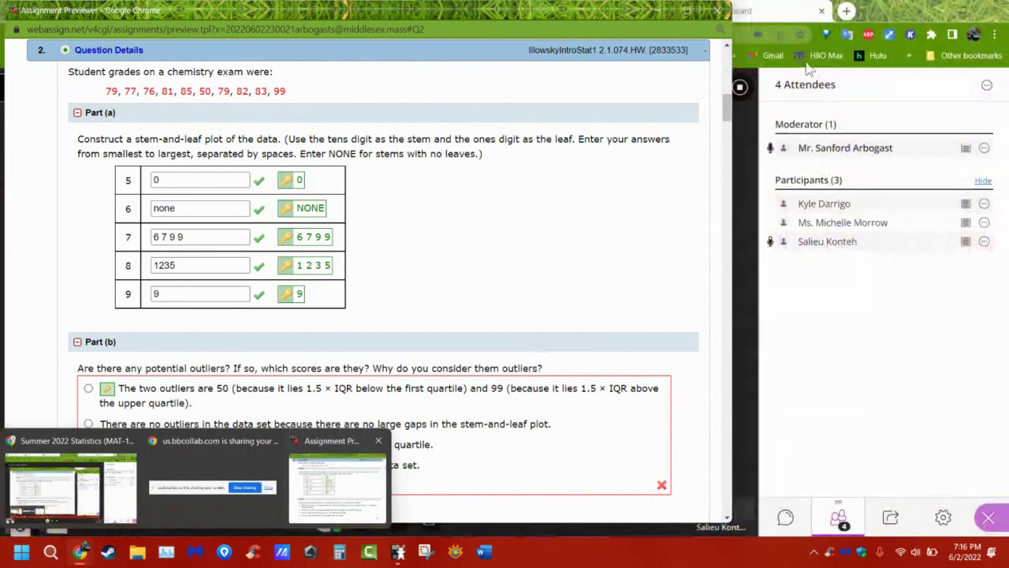
left_click(905, 11)
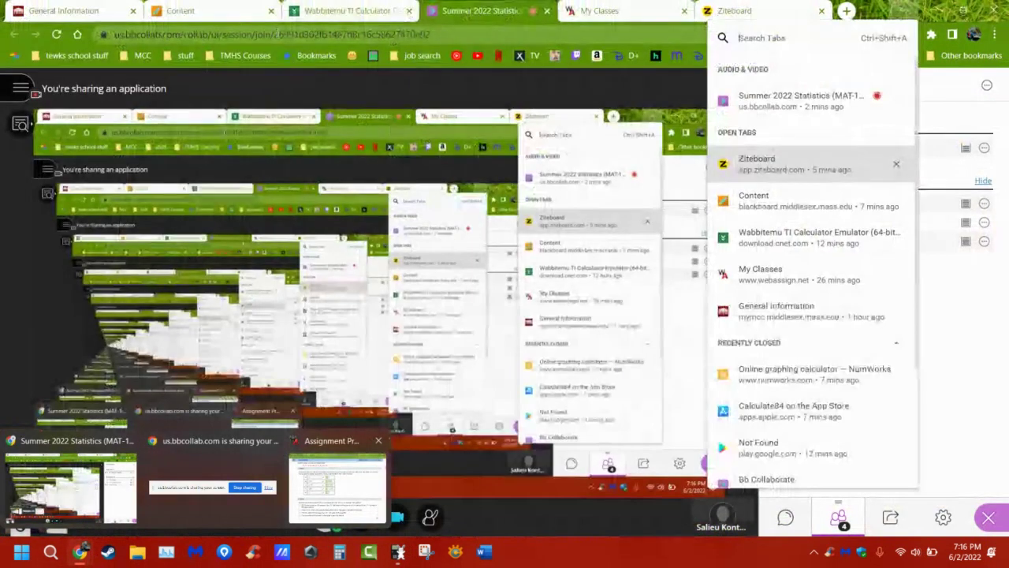
left_click(718, 11)
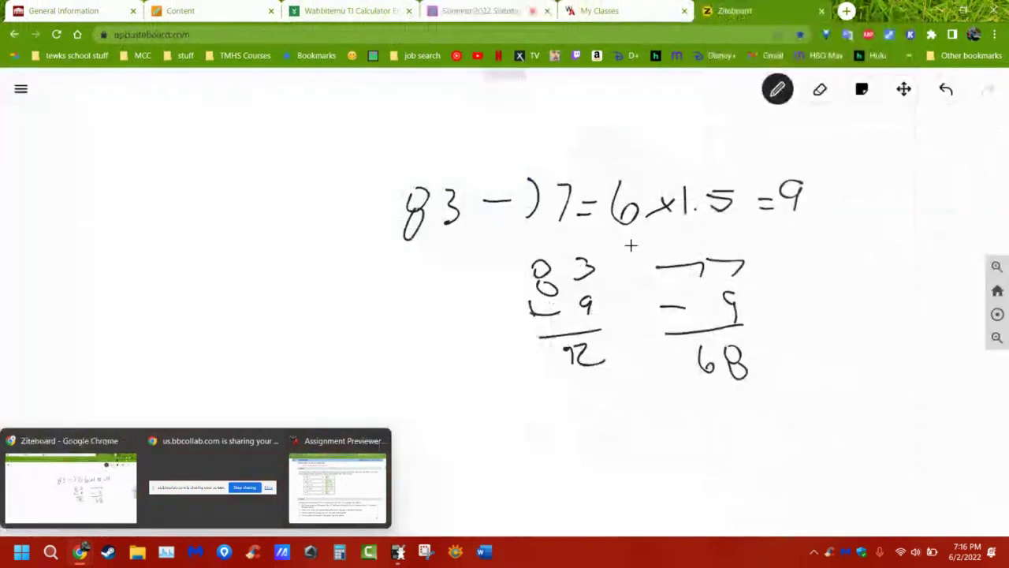
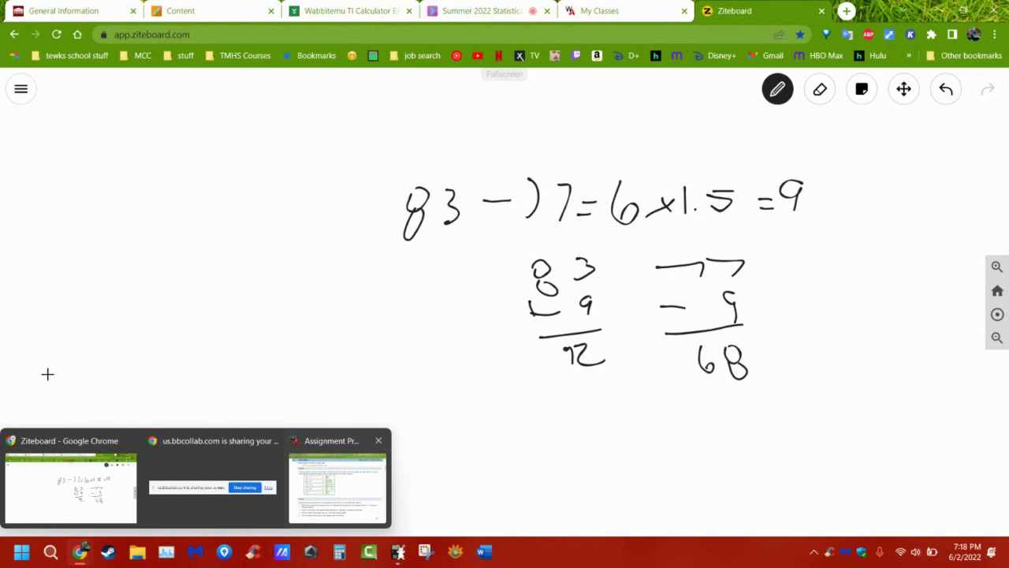
left_click_drag(72, 305, 299, 293)
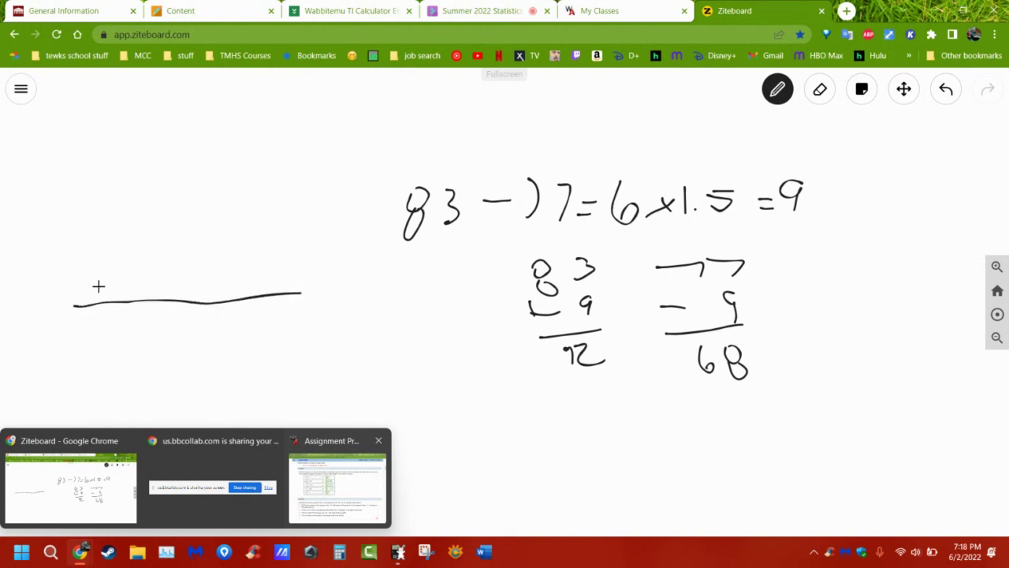
mouse_move(68, 296)
left_mouse_down()
mouse_move(156, 262)
mouse_move(204, 219)
mouse_move(263, 266)
mouse_move(305, 274)
left_mouse_up()
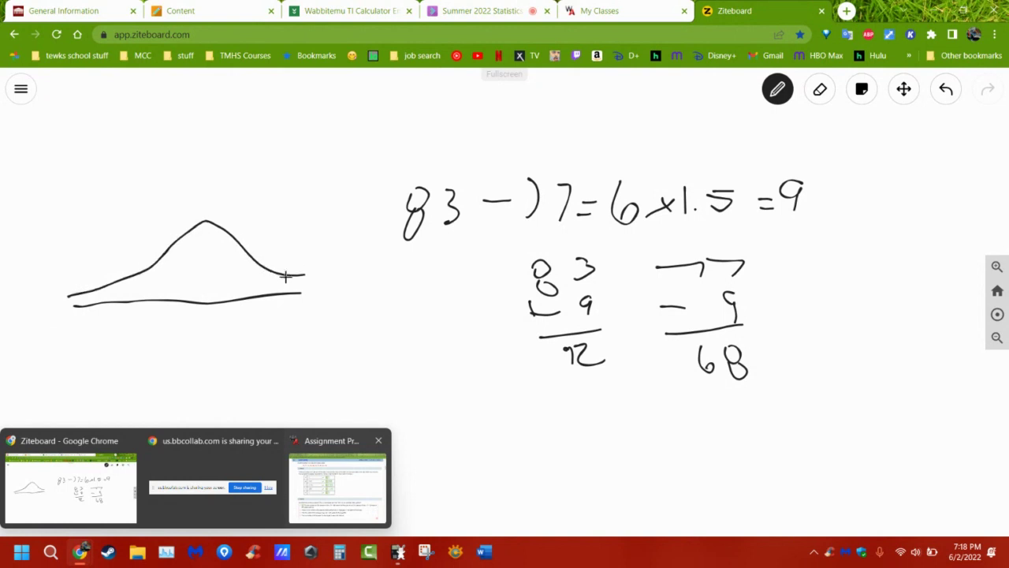
left_click_drag(163, 222, 150, 317)
left_click_drag(249, 217, 243, 325)
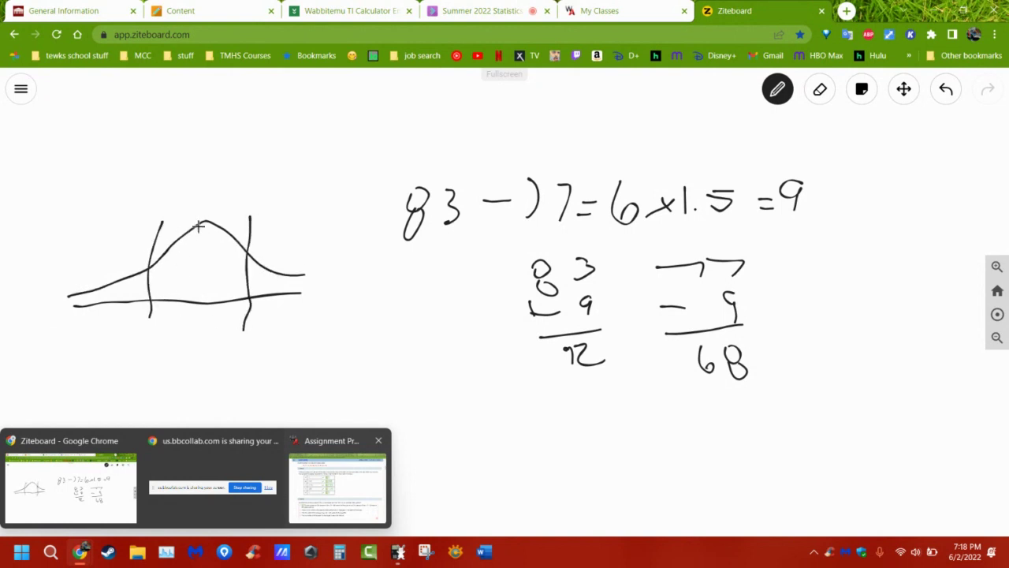
Draw brackets spanning the bell curve's outer limits and an outward arrow from each of the two quartile lines.
mouse_move(112, 247)
left_mouse_down()
mouse_move(93, 310)
mouse_move(101, 328)
mouse_move(203, 344)
mouse_move(297, 342)
mouse_move(312, 247)
left_mouse_up()
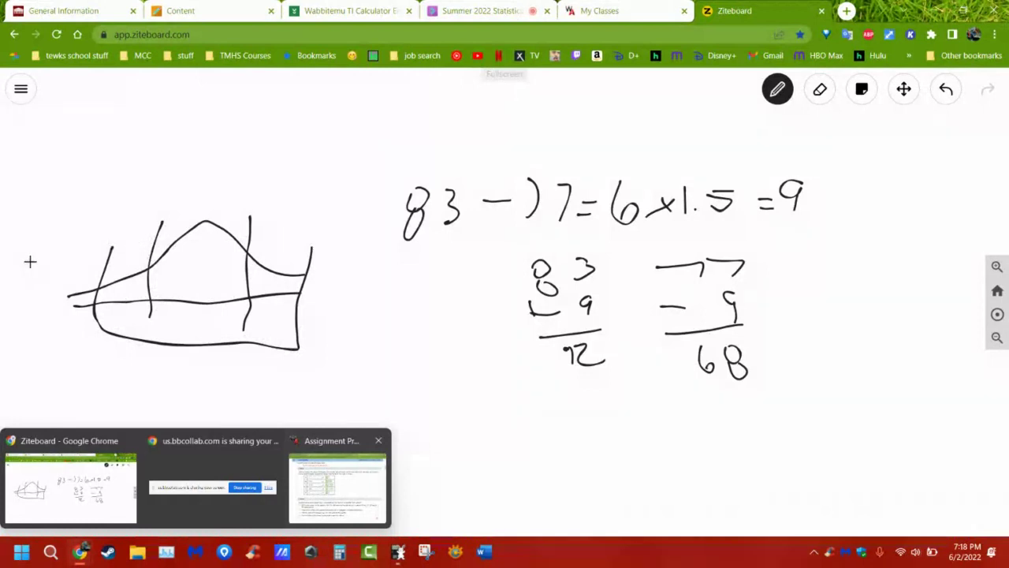
mouse_move(152, 234)
left_mouse_down()
mouse_move(90, 225)
mouse_move(61, 257)
mouse_move(64, 268)
mouse_move(71, 261)
left_mouse_up()
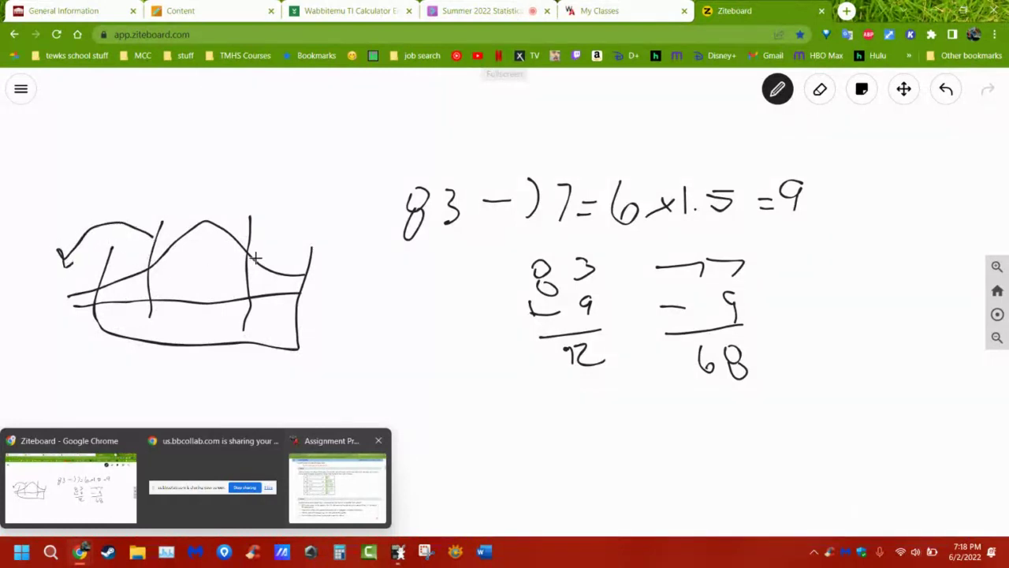
mouse_move(248, 250)
left_mouse_down()
mouse_move(328, 240)
mouse_move(329, 259)
mouse_move(341, 244)
mouse_move(332, 251)
left_mouse_up()
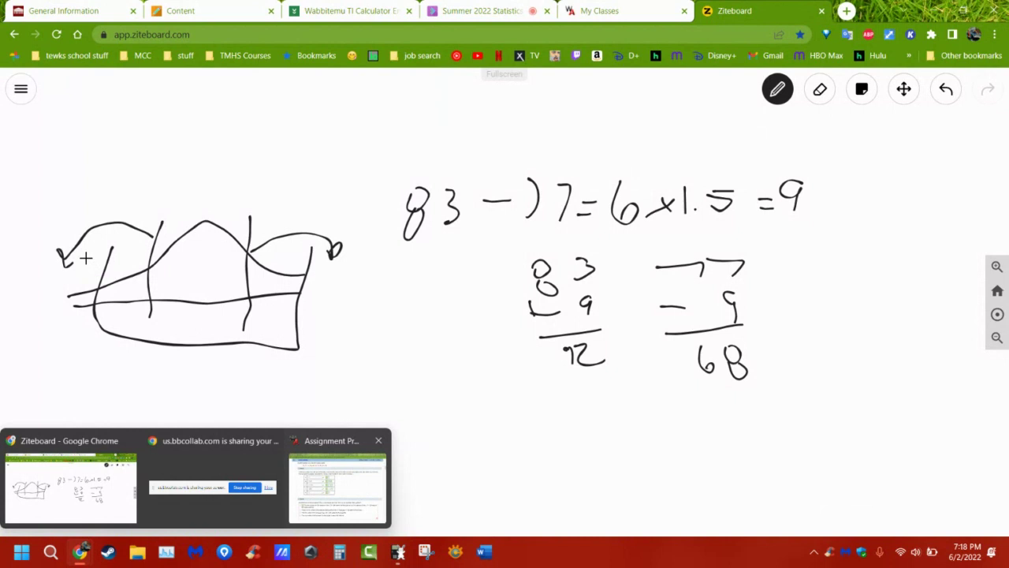
mouse_move(84, 259)
left_mouse_down()
mouse_move(81, 328)
mouse_move(100, 353)
mouse_move(317, 355)
mouse_move(324, 259)
left_mouse_up()
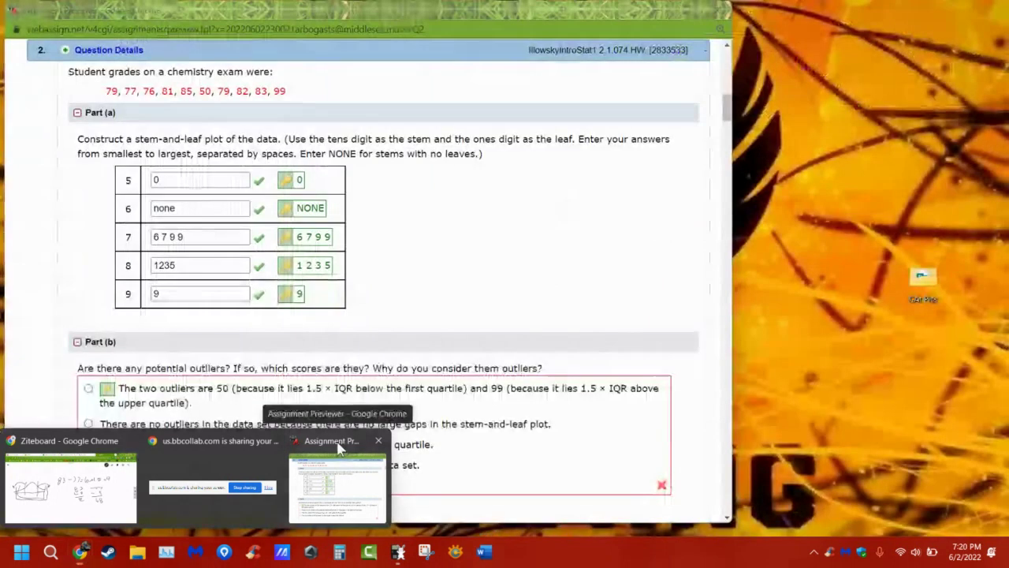
Return to the WebAssign chemistry grades question and highlight the full list of grades, followed by the scores 50 and 99.
left_click(339, 448)
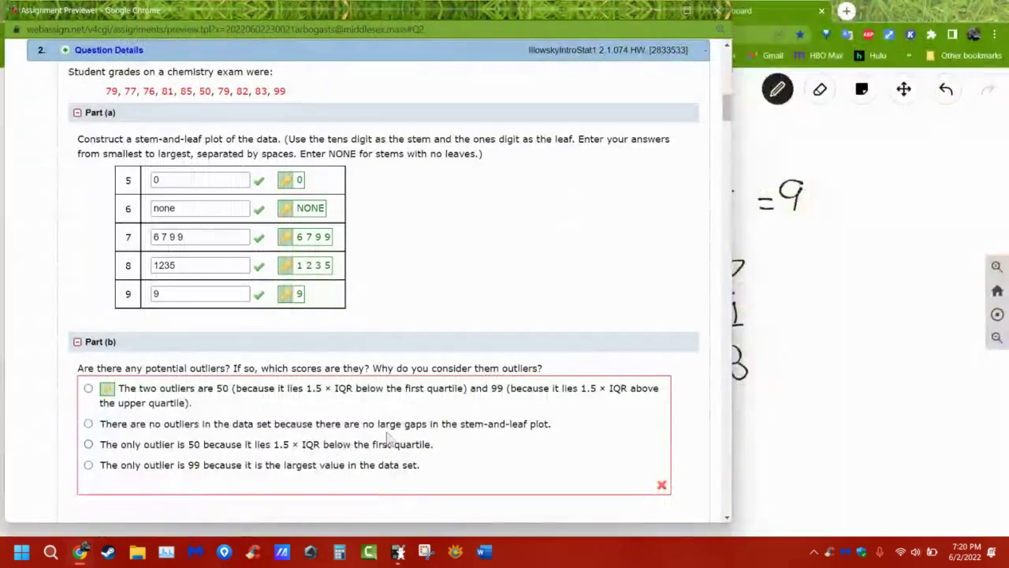
scroll(482, 286, "down", 2)
scroll(487, 292, "down", 4)
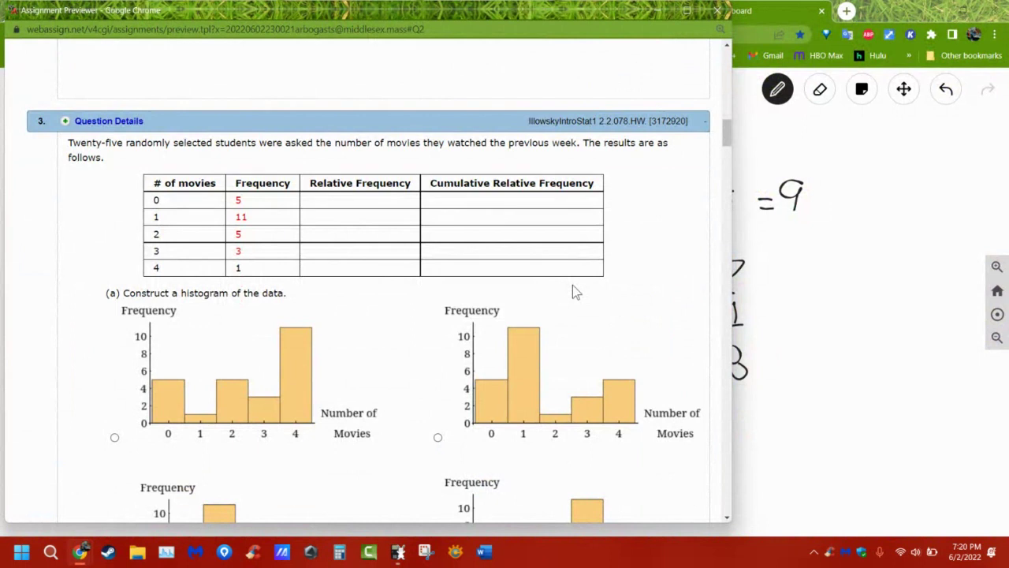
scroll(573, 287, "up", 4)
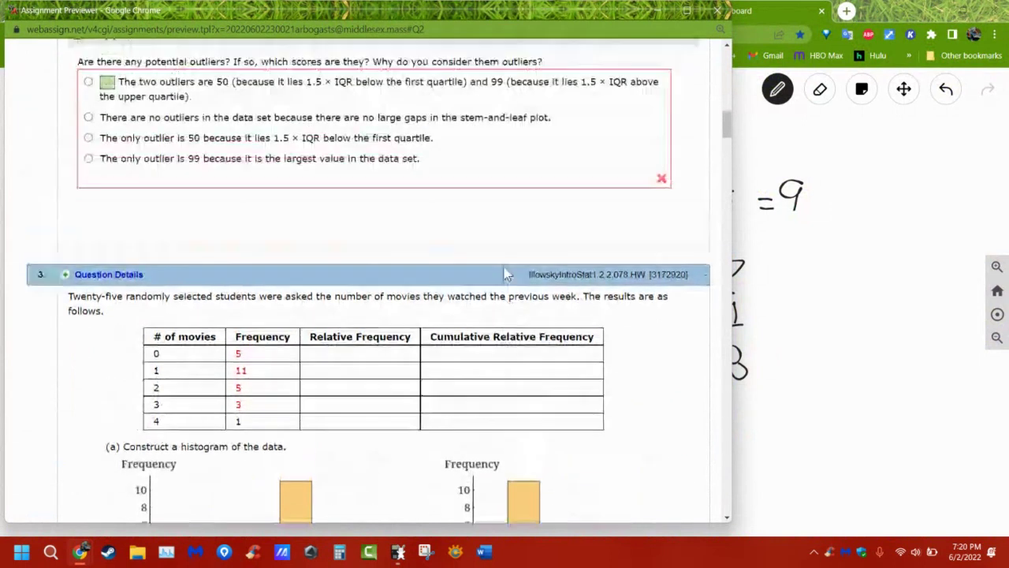
scroll(503, 273, "up", 1)
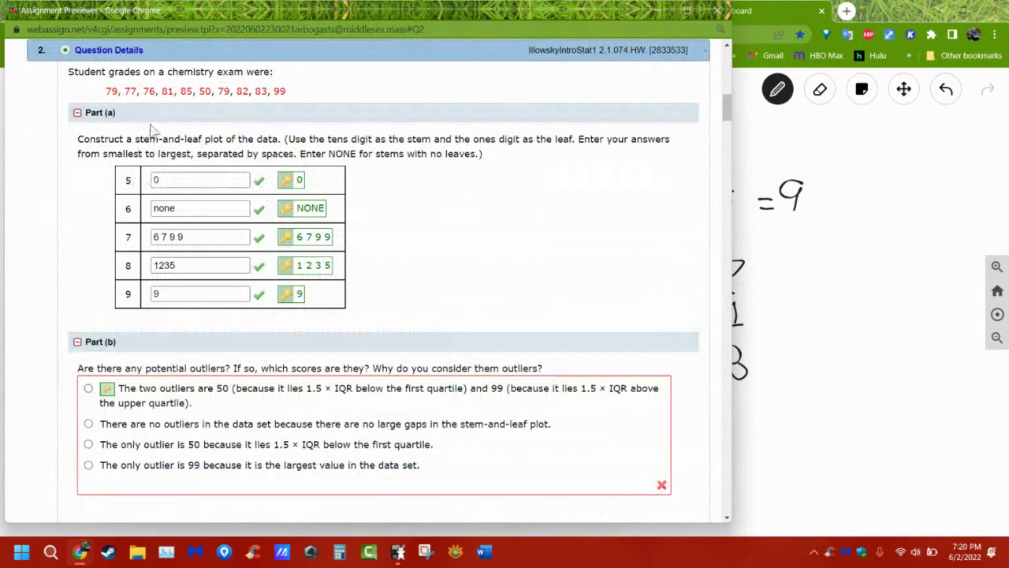
left_click_drag(105, 95, 288, 90)
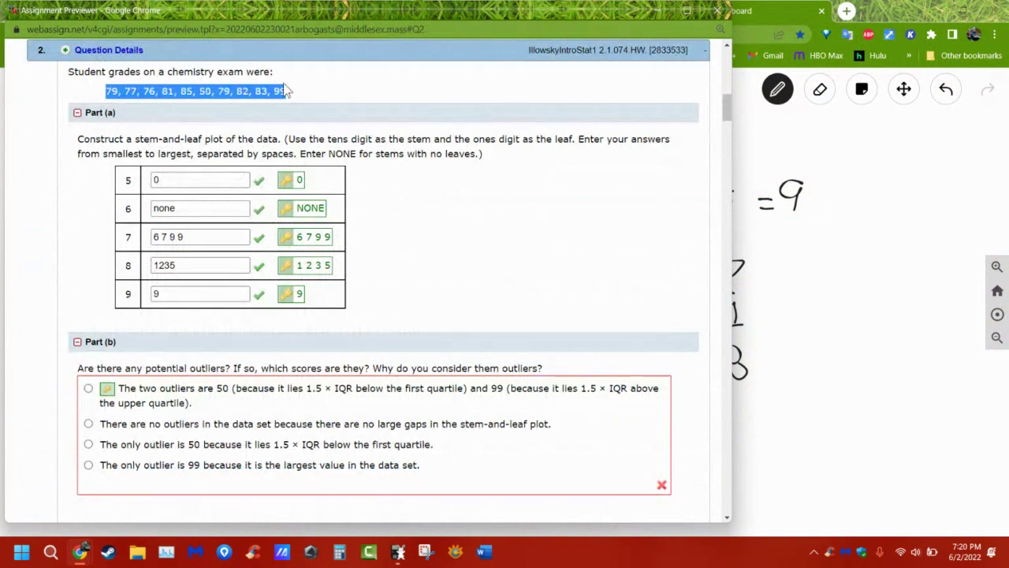
left_click(207, 93)
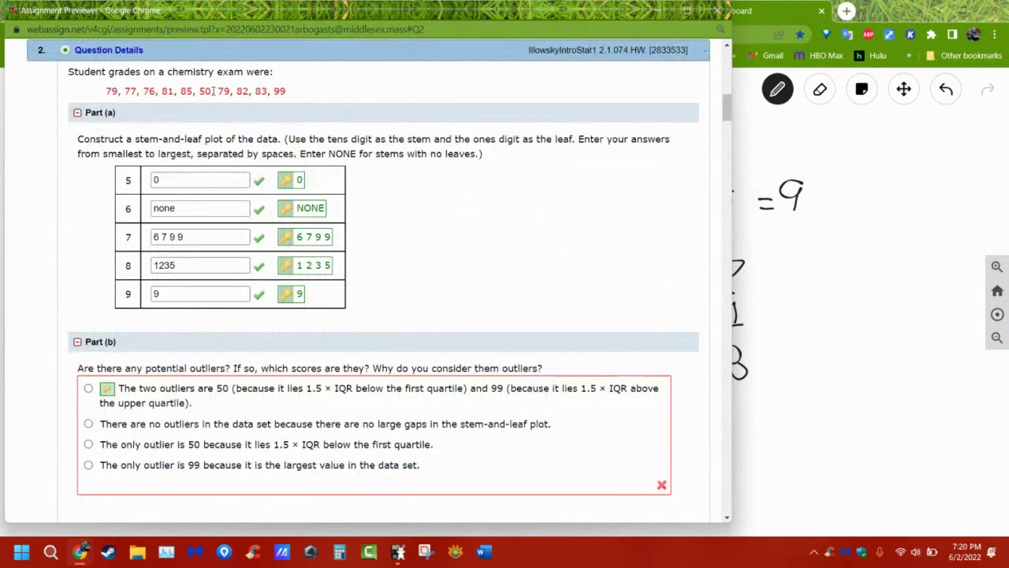
double_click(205, 91)
double_click(280, 92)
Look over question 3's movie frequency table, then return to question 2 and highlight the grades against the stem-and-leaf plot.
scroll(567, 313, "down", 1)
scroll(559, 311, "down", 4)
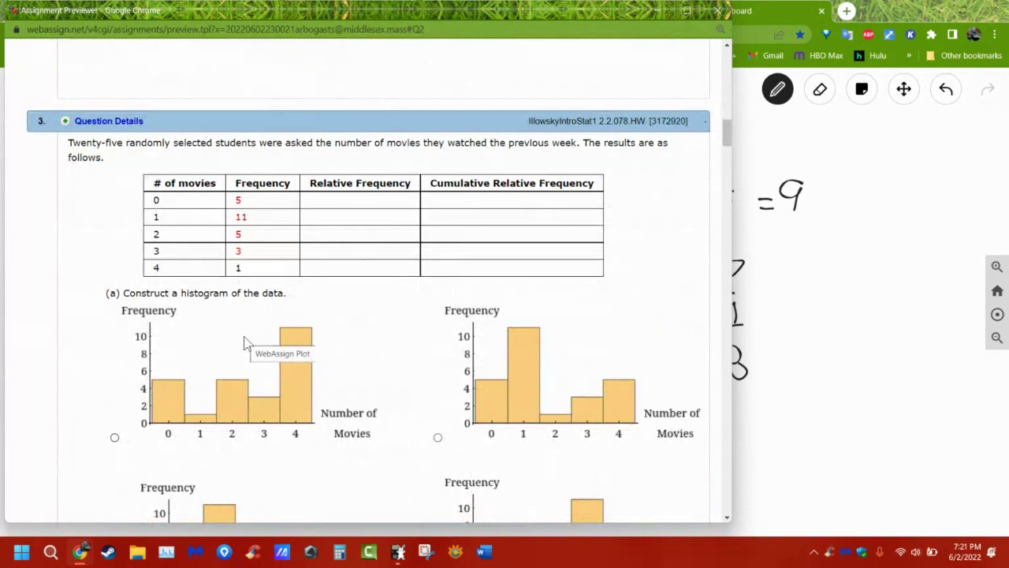
scroll(354, 324, "up", 6)
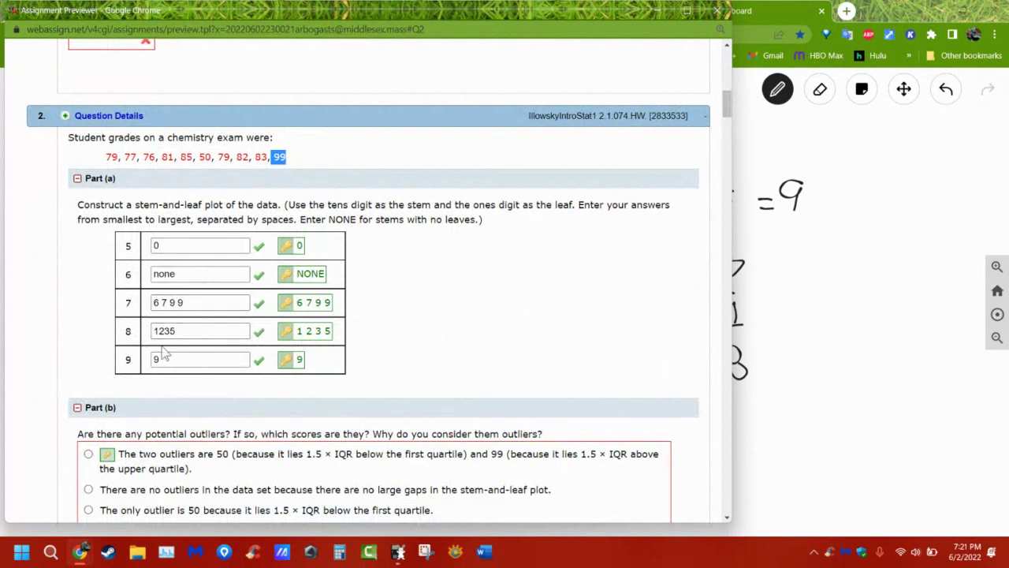
left_click_drag(110, 157, 295, 157)
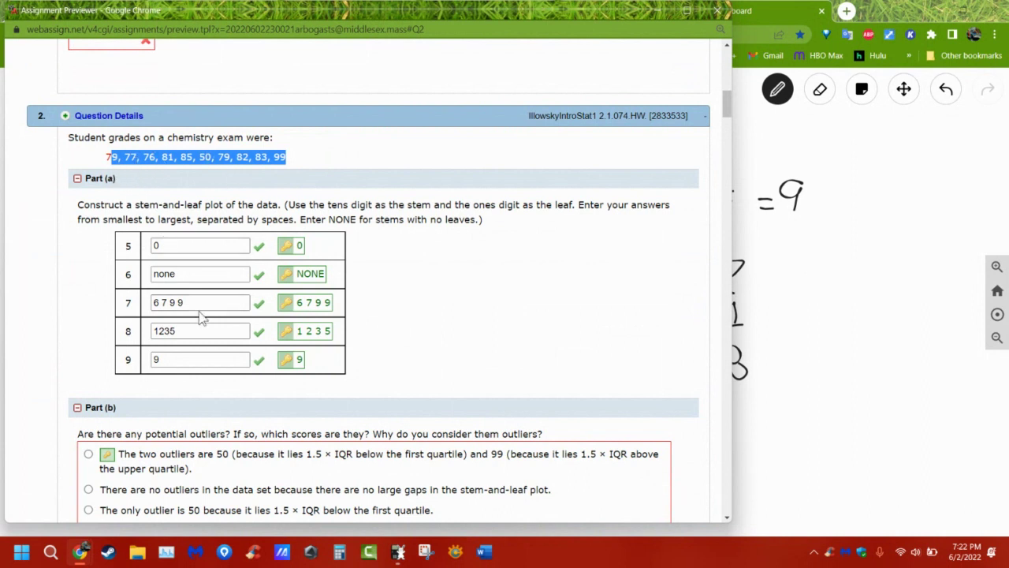
Replace the leaves for stem 7 with 9 7 6 9, submit the answer for marking and return to question 2.
left_click_drag(189, 304, 146, 308)
type("9")
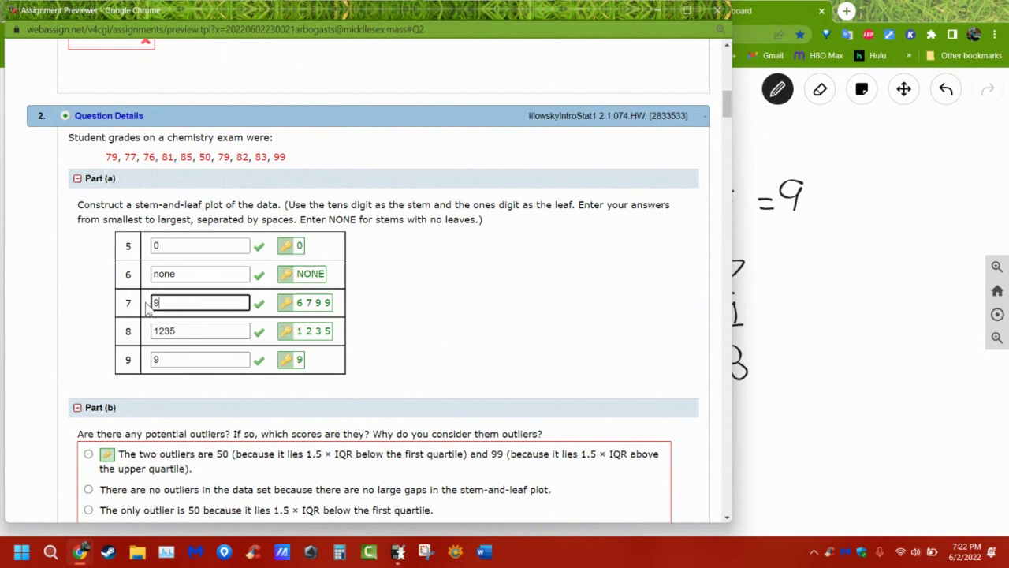
type(" 7 6 9")
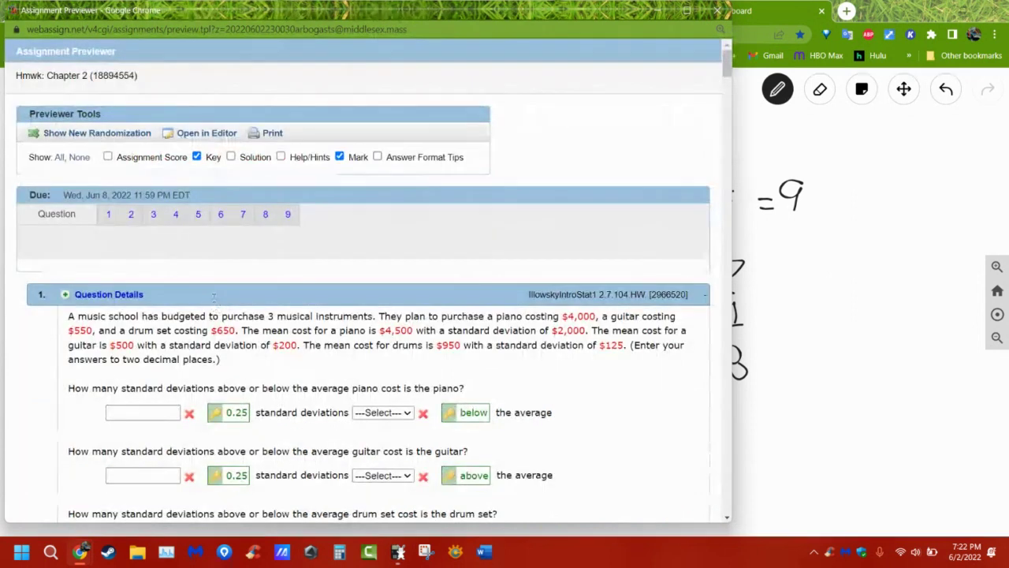
left_click(131, 220)
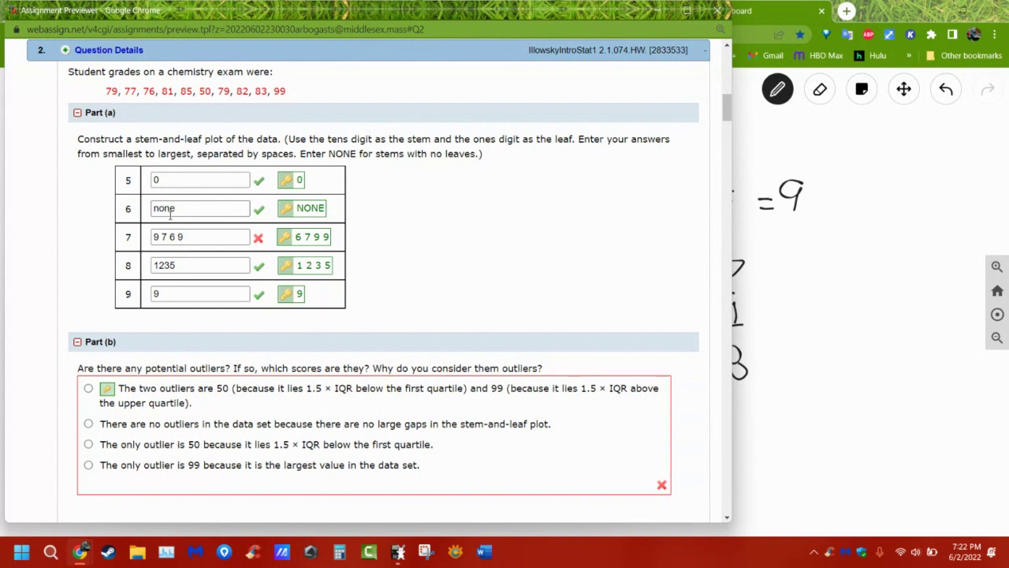
Examine question 3's movie frequency table and compare it with the four histogram choices in part (a).
scroll(189, 244, "down", 10)
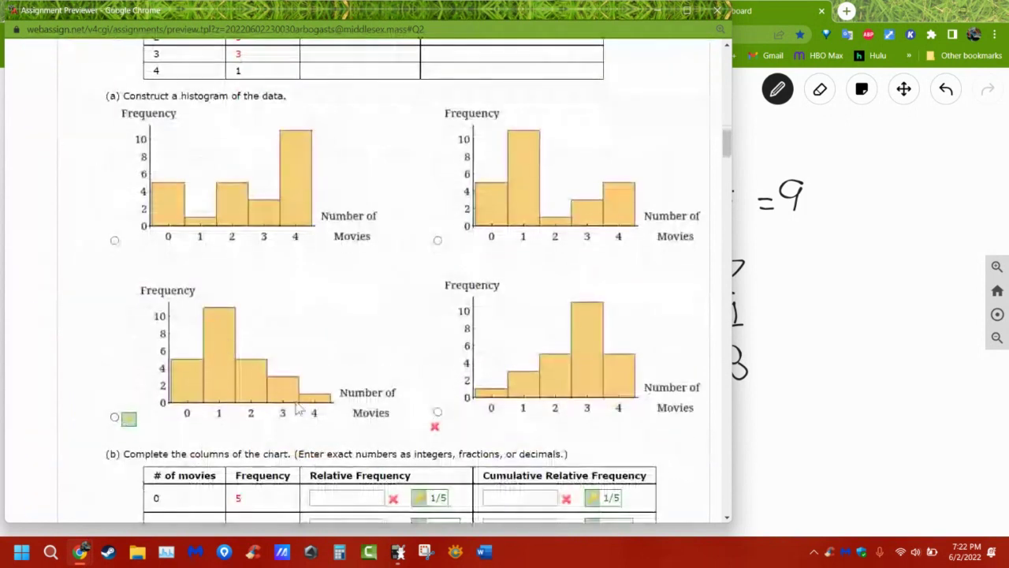
scroll(257, 359, "up", 3)
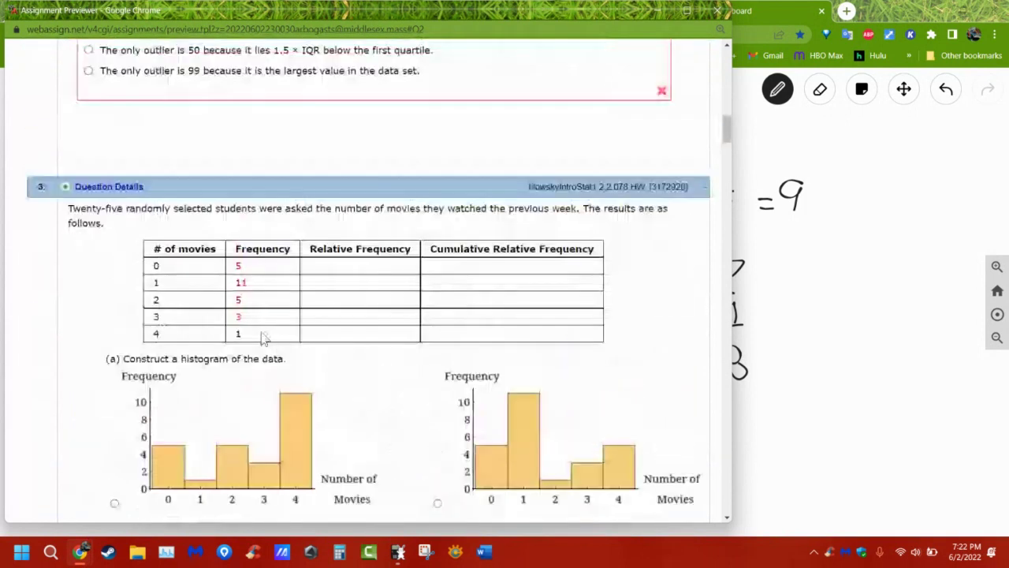
scroll(265, 337, "up", 3)
scroll(191, 139, "down", 1)
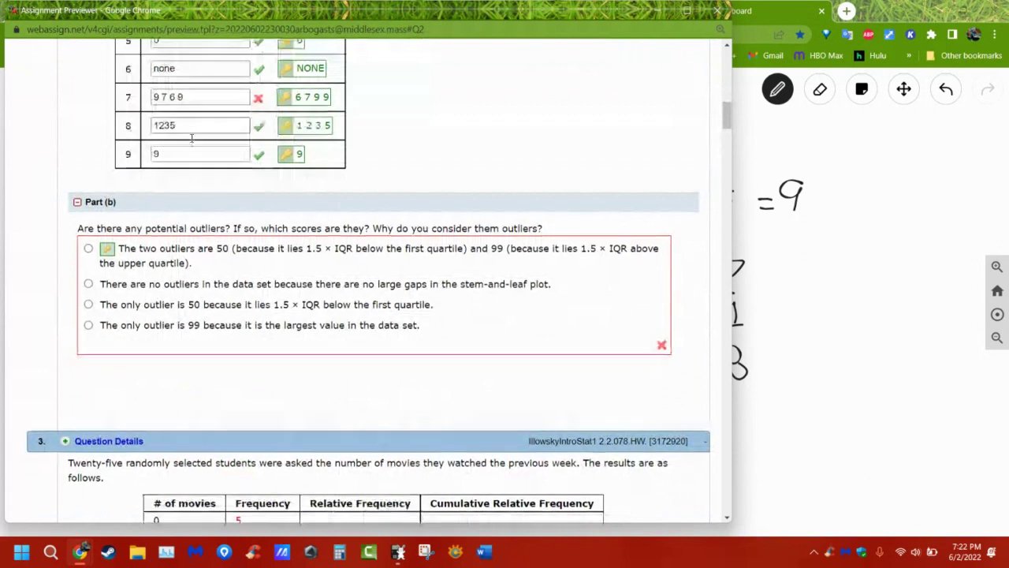
scroll(192, 139, "down", 7)
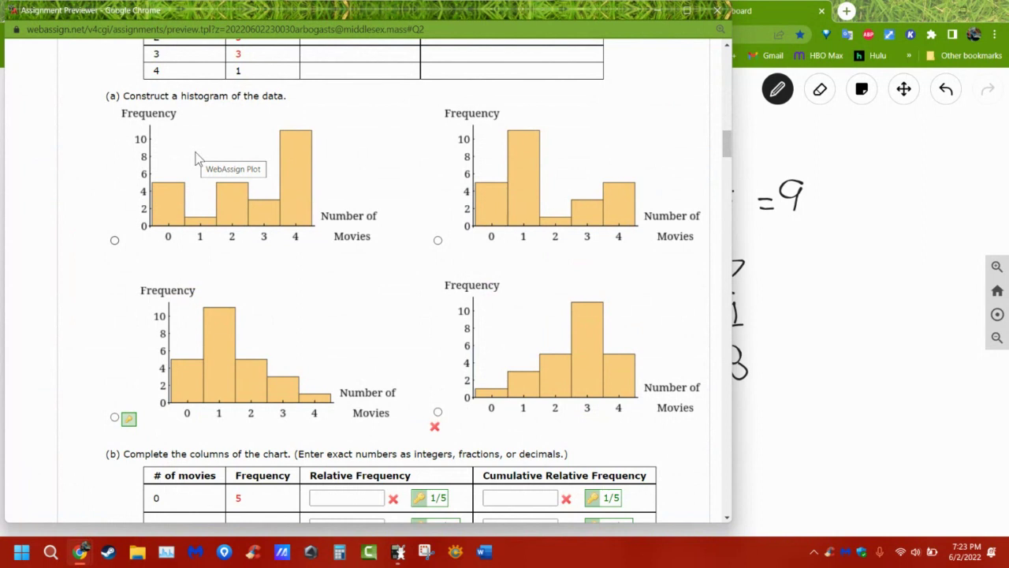
scroll(367, 331, "up", 3)
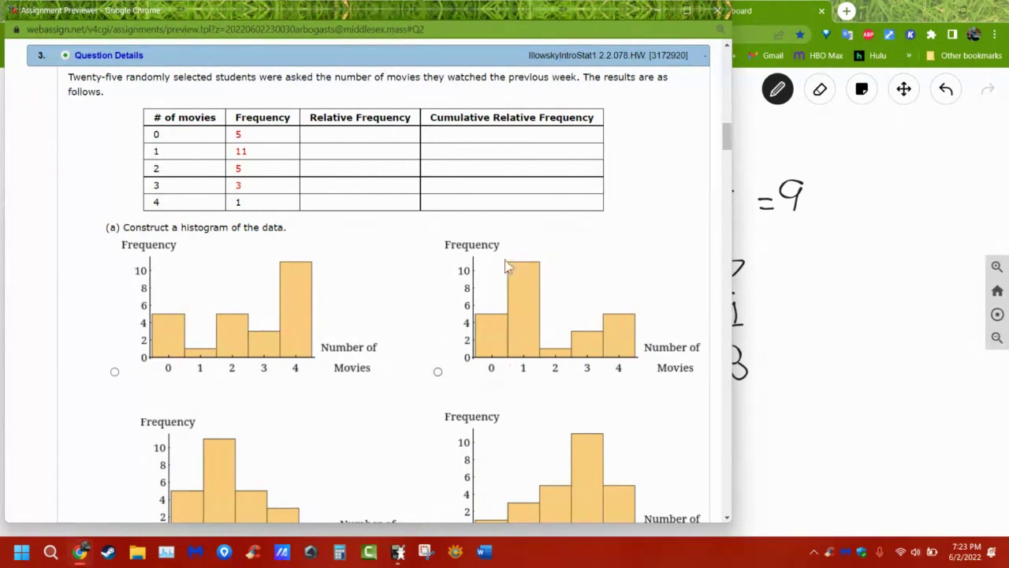
scroll(473, 338, "down", 1)
scroll(473, 338, "down", 2)
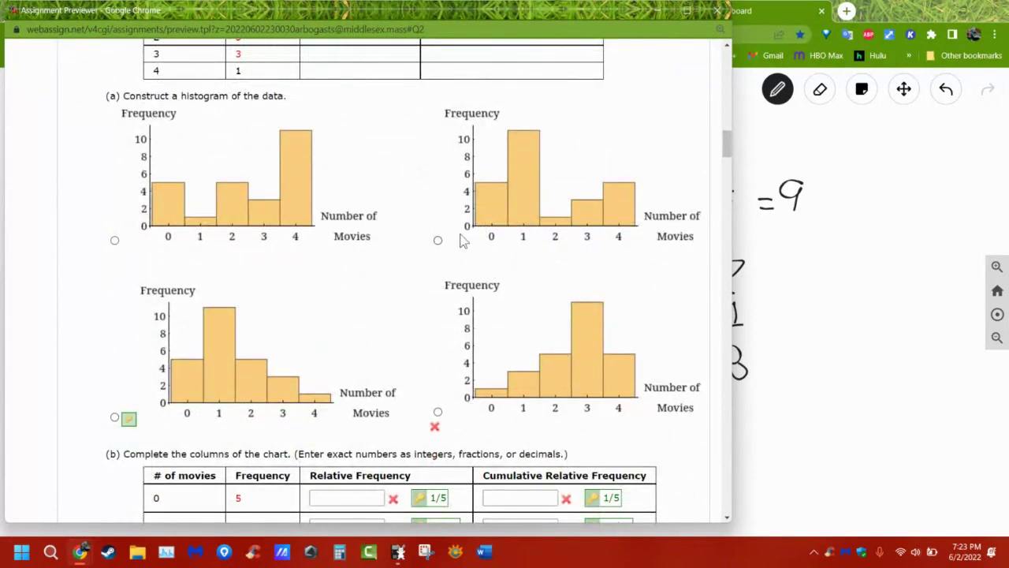
scroll(366, 329, "up", 1)
scroll(366, 329, "up", 2)
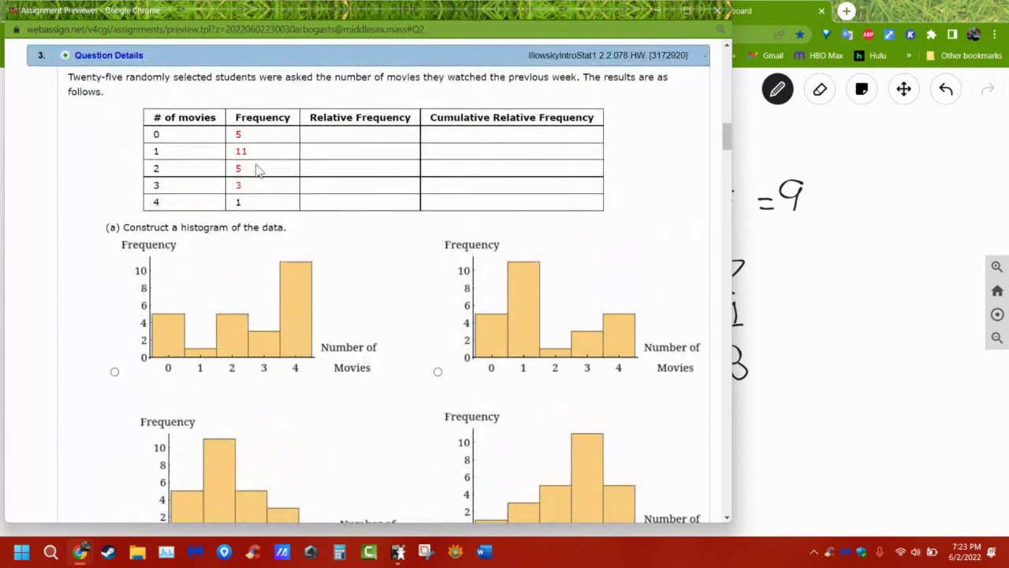
scroll(264, 398, "down", 3)
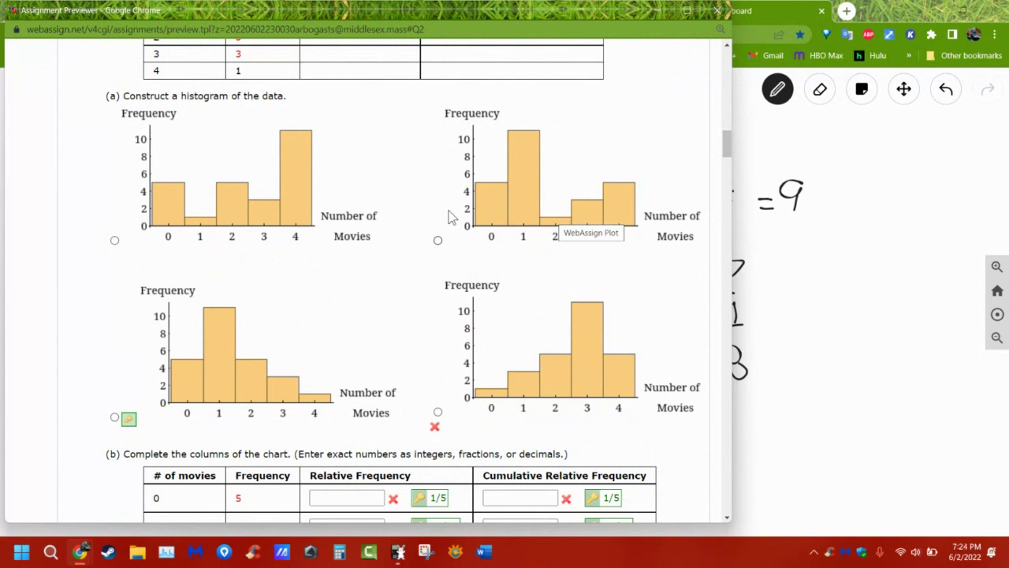
Switch to the Wabbitemu calculator and clear the old grades from list L1 in the statistics list editor.
left_click(399, 556)
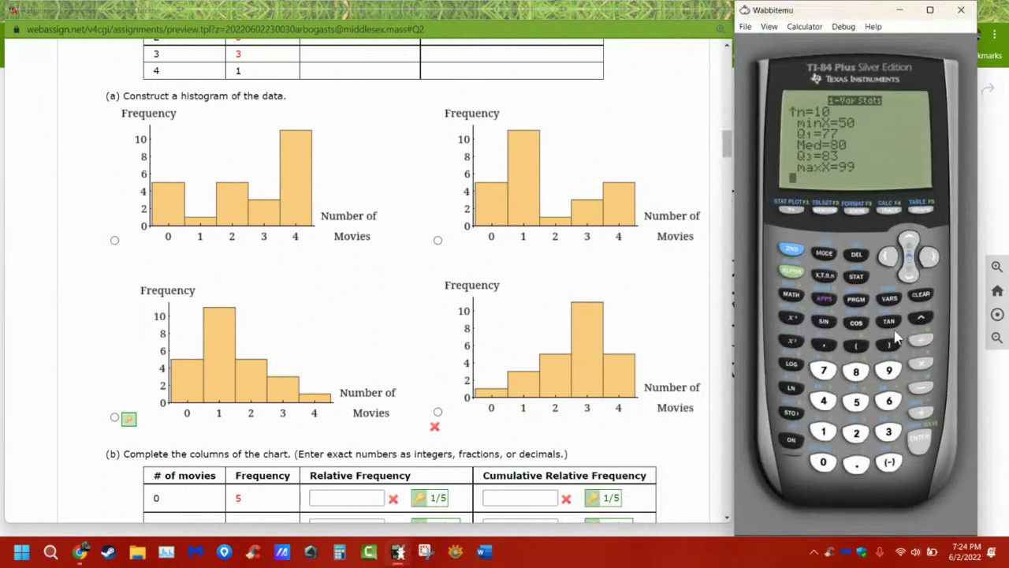
left_click(920, 296)
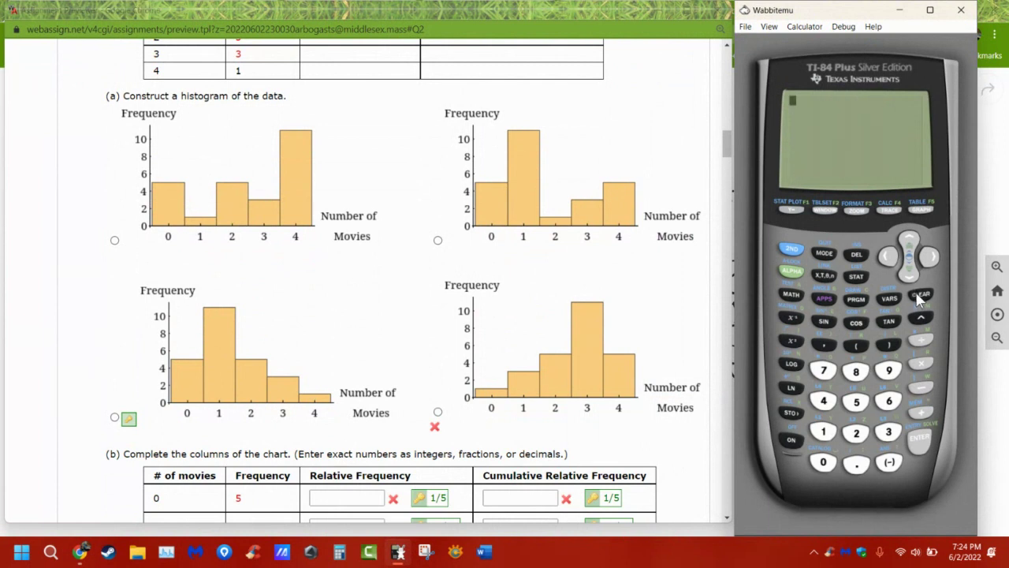
left_click(855, 277)
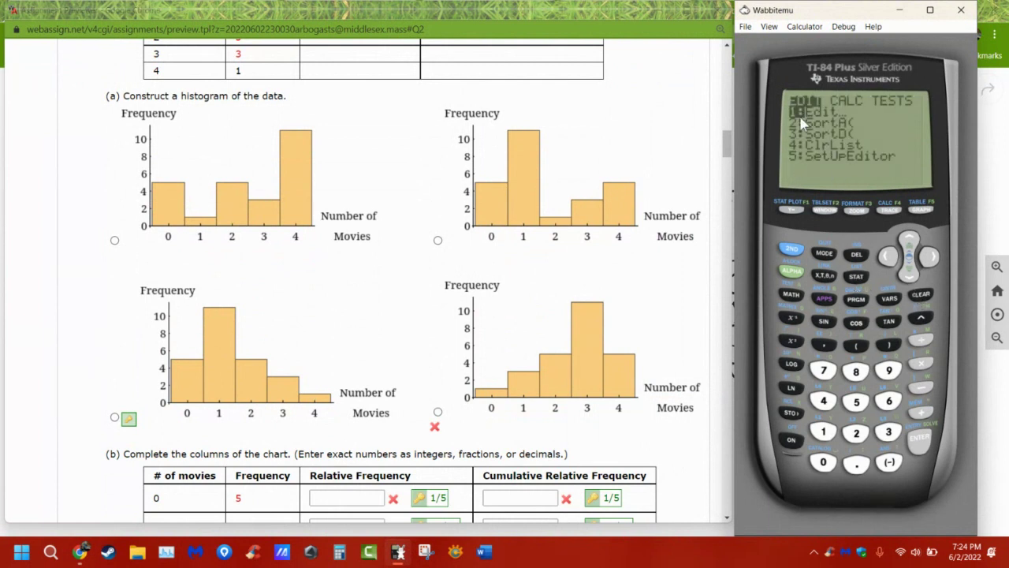
left_click(922, 448)
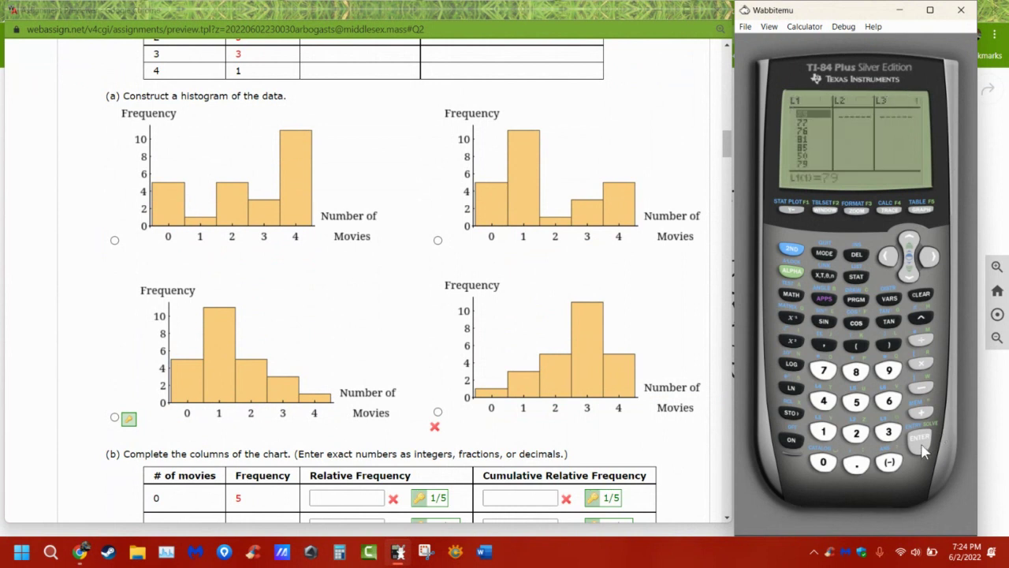
scroll(471, 272, "up", 2)
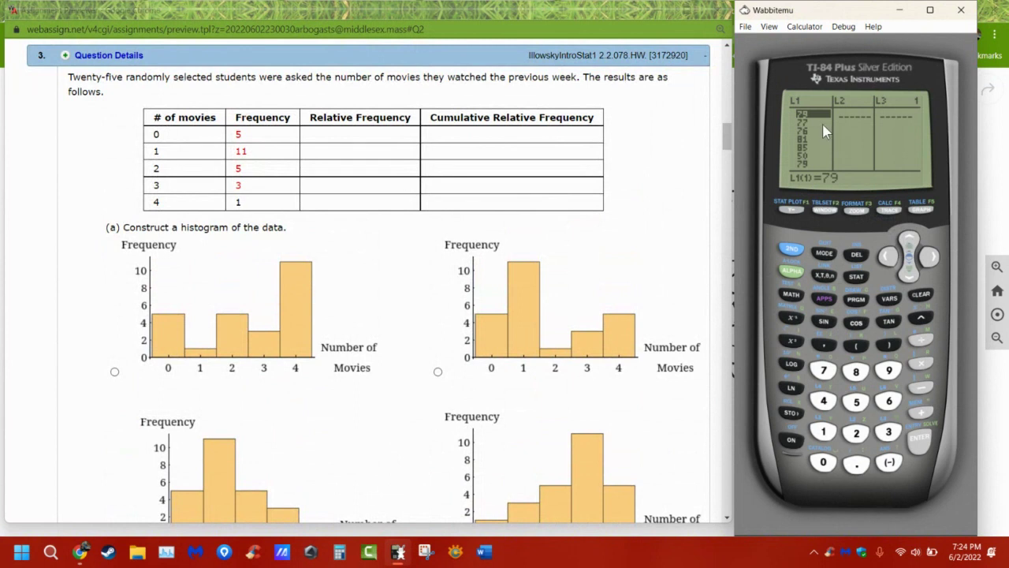
left_click(913, 240)
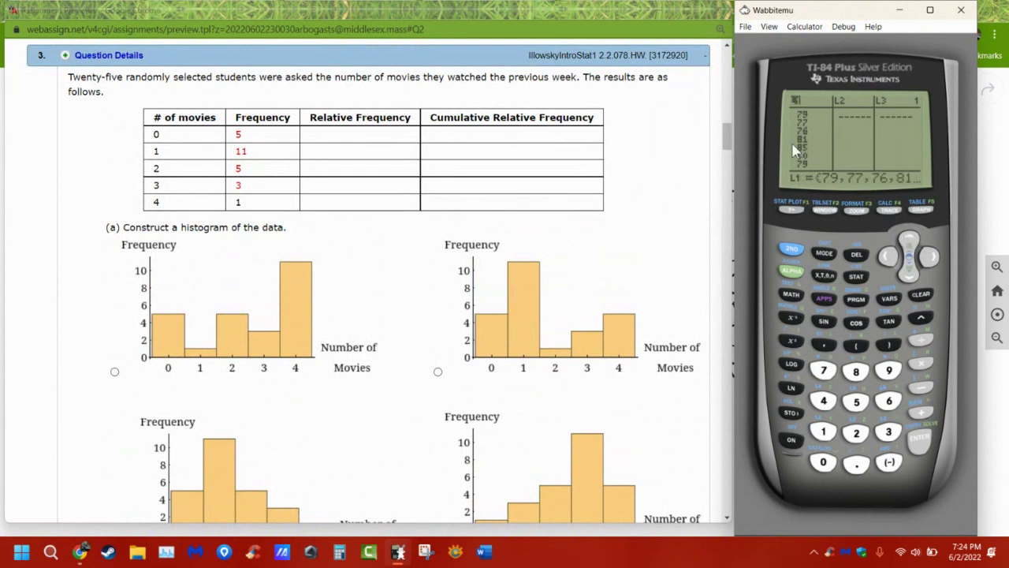
left_click(923, 298)
left_click(924, 448)
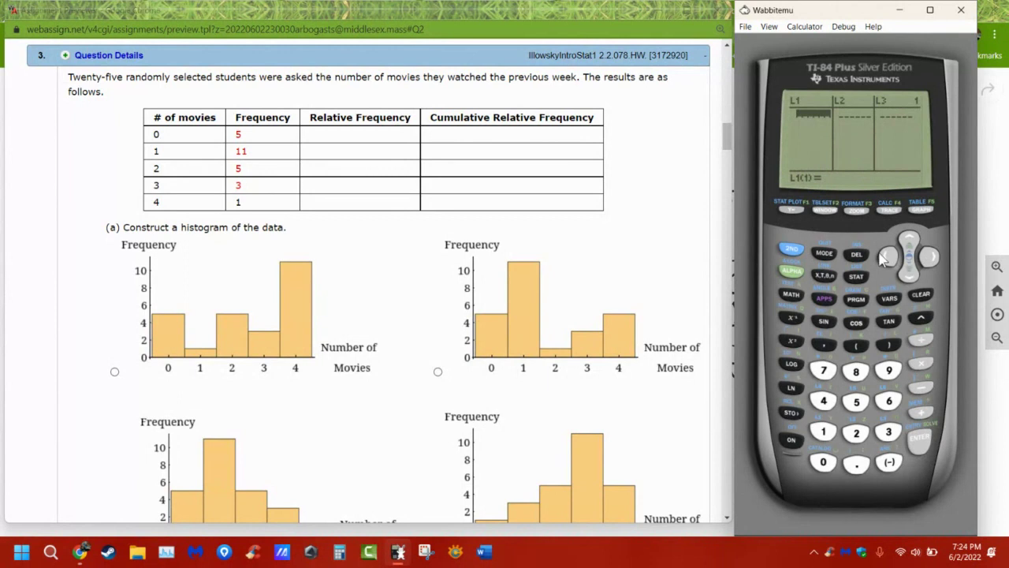
Enter the numbers of movies 0, 1, 2, 3 and 4 into list L1.
type("0")
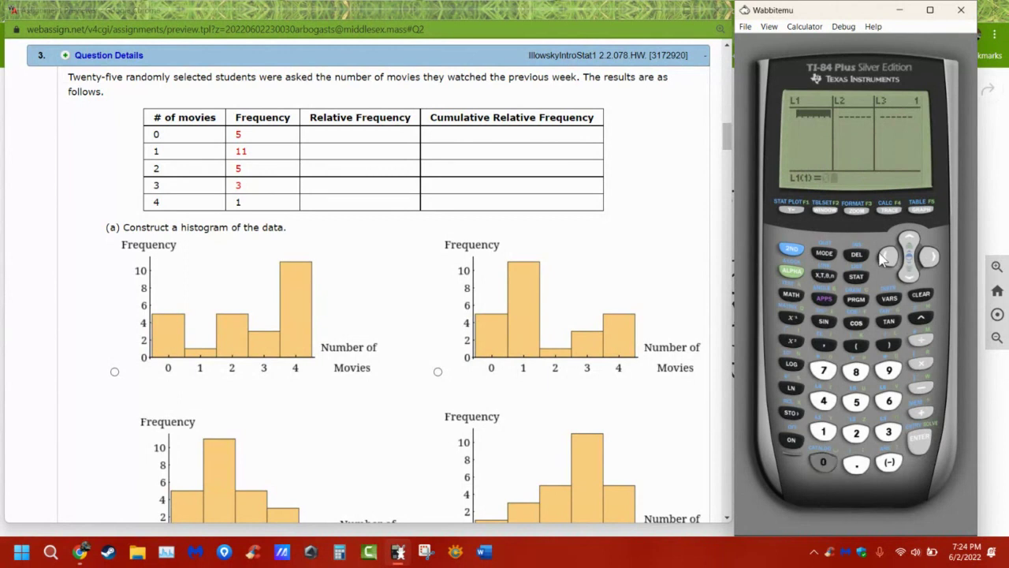
key("Return")
type("1")
key("Return")
type("2")
key("Return")
type("3")
key("Return")
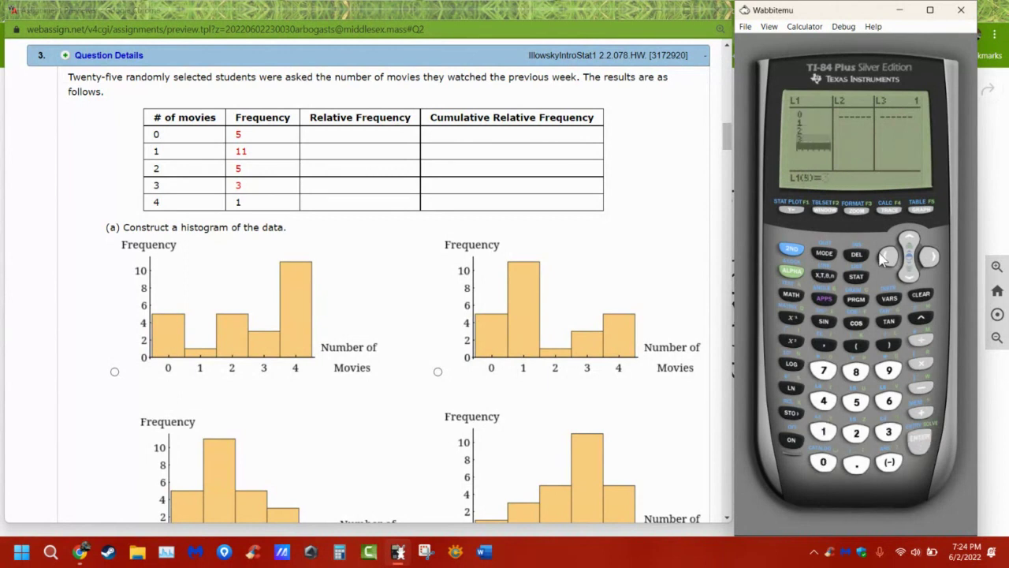
type("4")
key("Return")
key("Right")
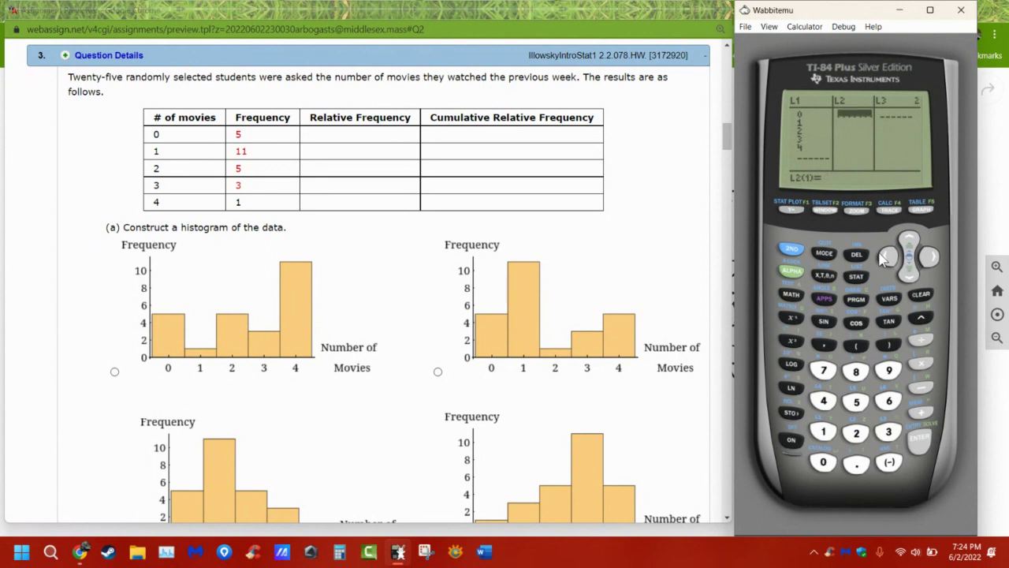
Enter the frequencies 5, 11, 5, 3 and 1 into list L2.
type("5")
key("Return")
type("11")
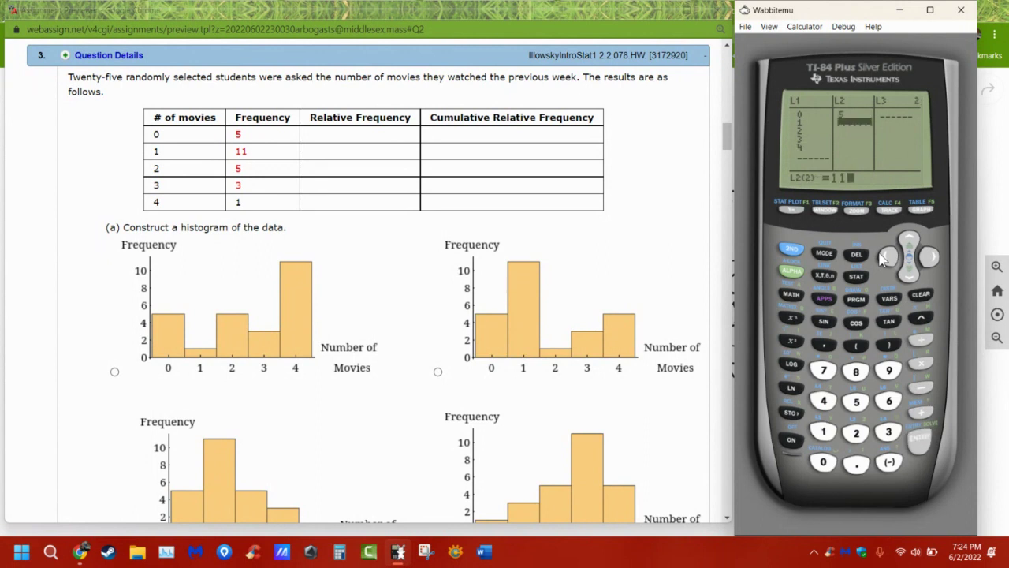
key("Return")
type("5")
key("Return")
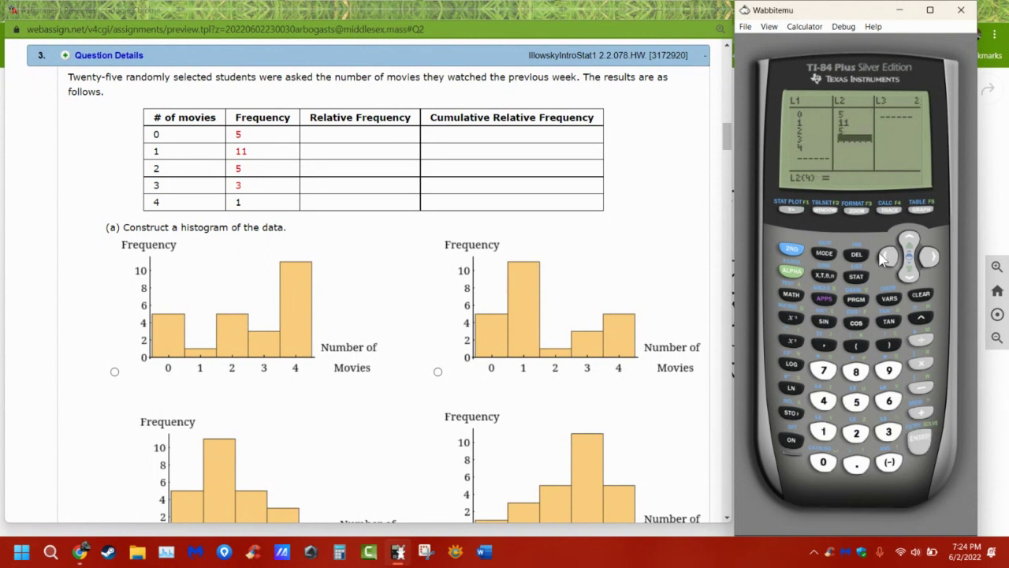
type("3")
key("Return")
type("1")
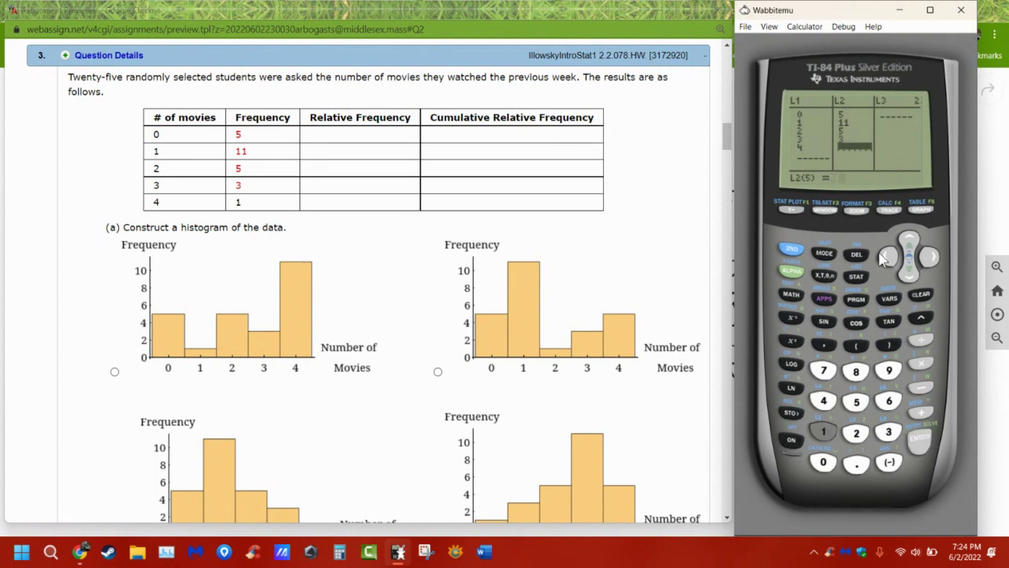
key("Return")
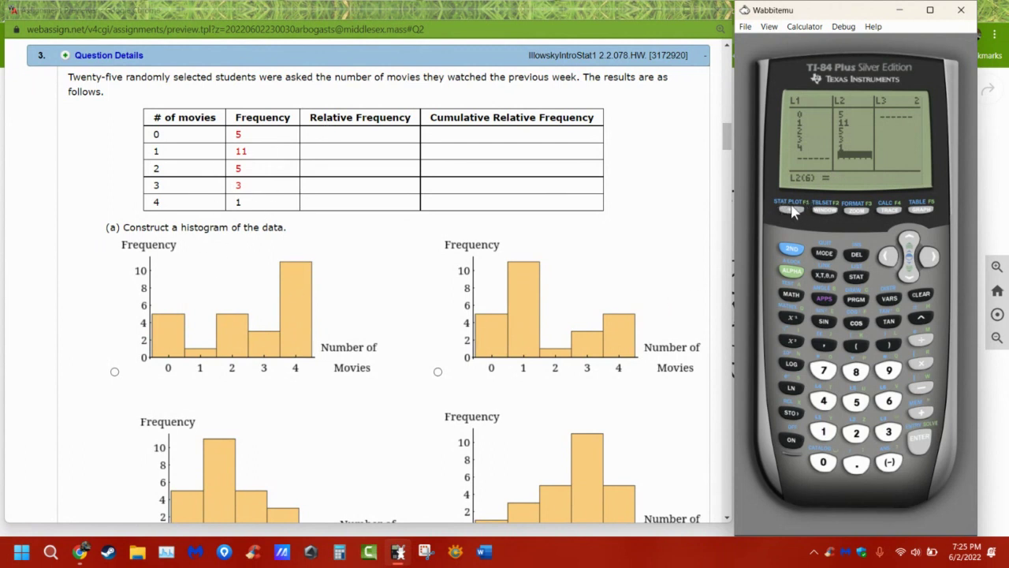
Set Plot1 on as a histogram, using L1 as the Xlist and L2 as the frequency list.
left_click(789, 249)
left_click(790, 211)
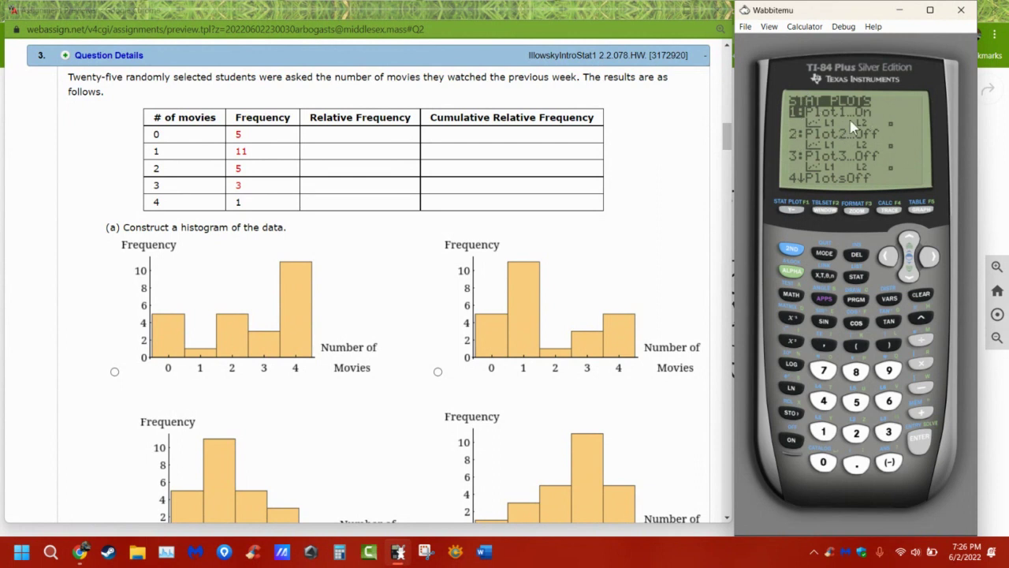
left_click(921, 440)
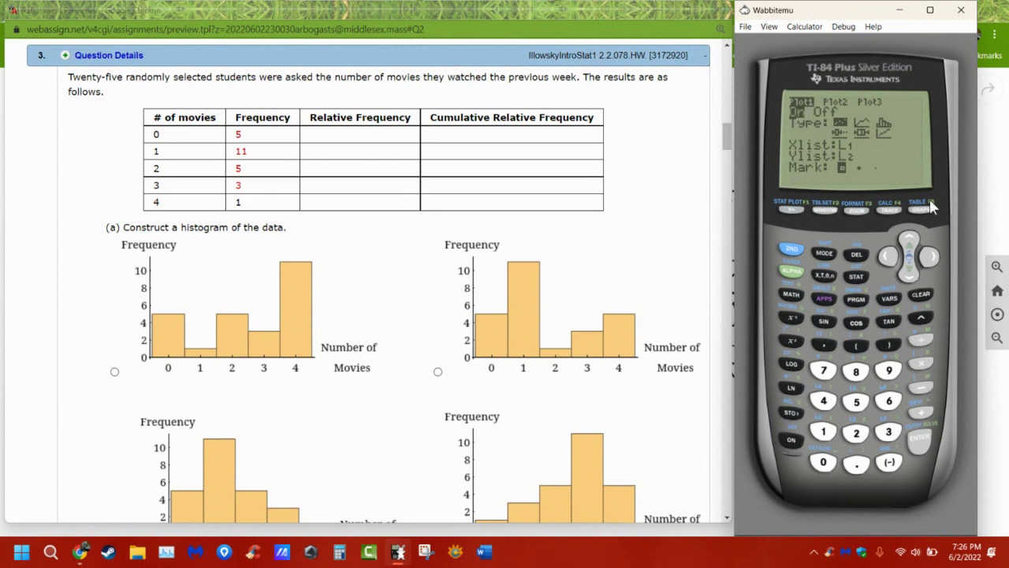
left_click(930, 256)
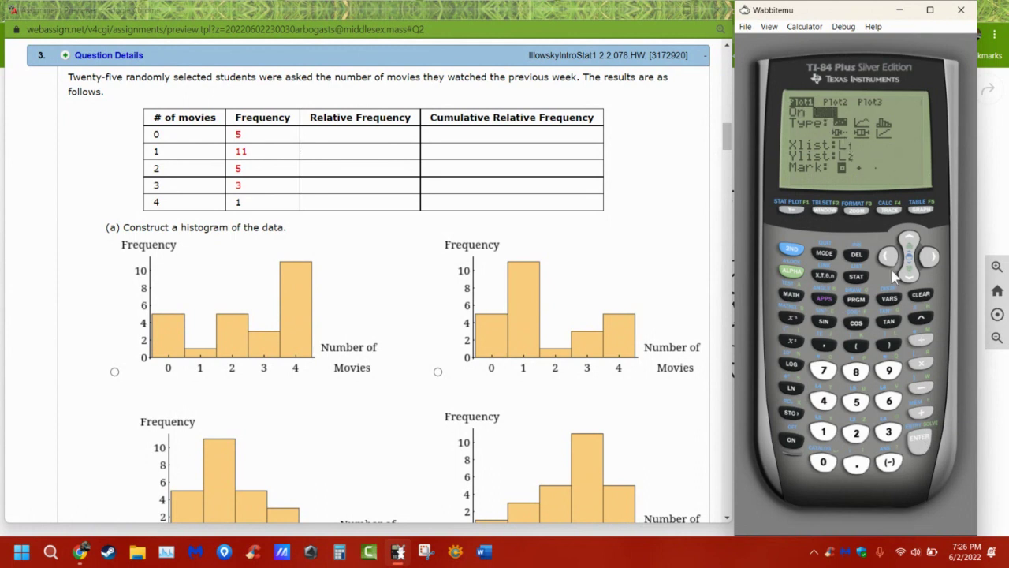
left_click(887, 256)
left_click(921, 442)
left_click(913, 278)
left_click(932, 265)
left_click(932, 265)
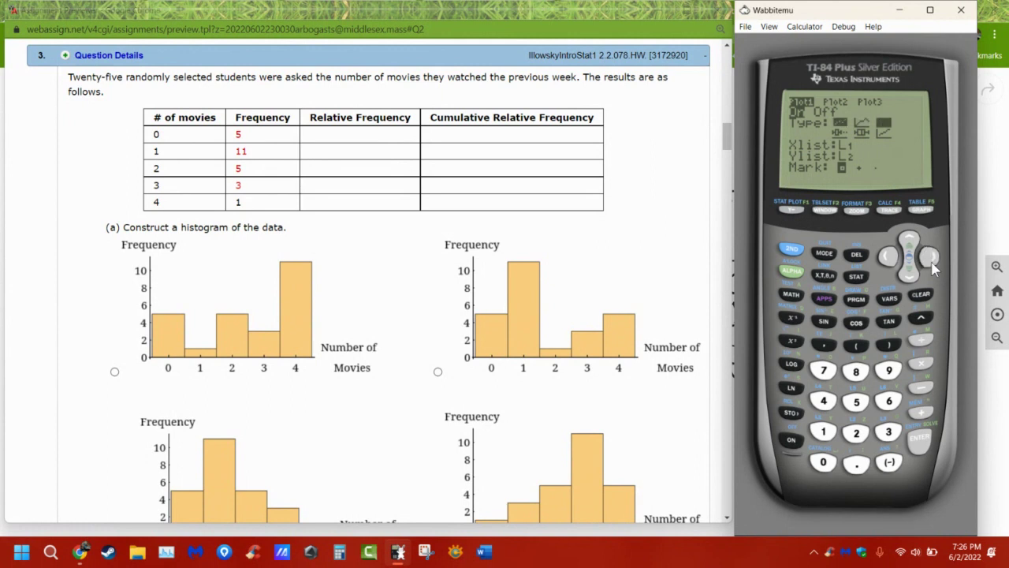
left_click(919, 438)
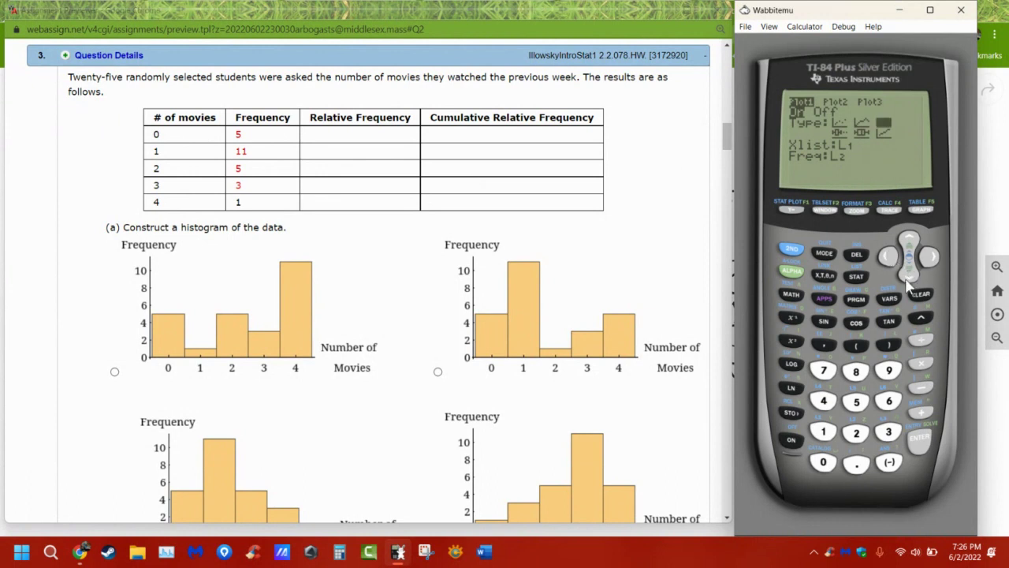
Try to graph Plot1 directly, and display the histogram fitted to the data with ZoomStat.
left_click(918, 213)
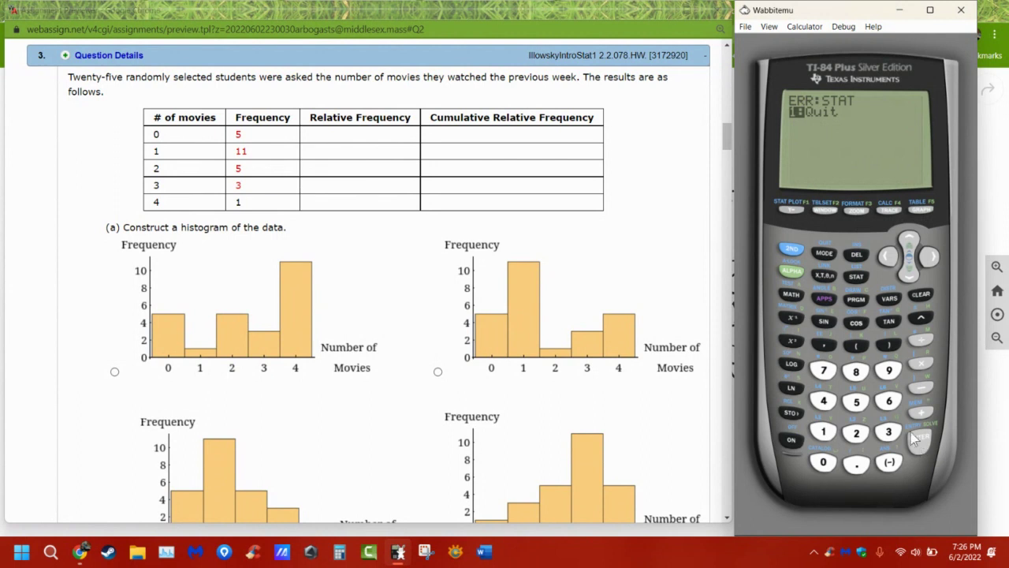
key("Return")
left_click(854, 213)
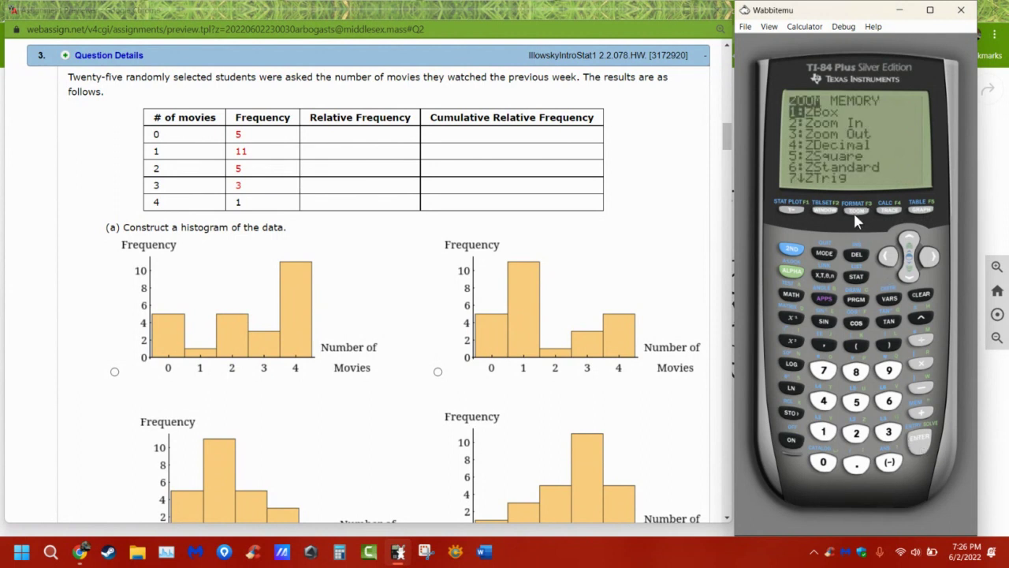
left_click(909, 276)
left_click(909, 276)
left_click(909, 276)
left_click(909, 276)
left_click(909, 276)
left_click(910, 276)
left_click(911, 276)
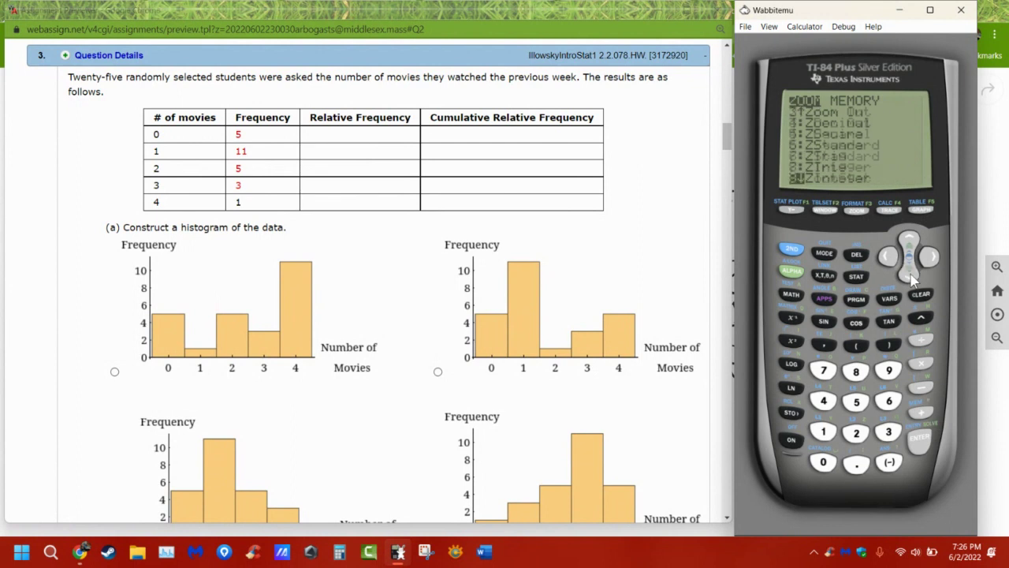
left_click(910, 276)
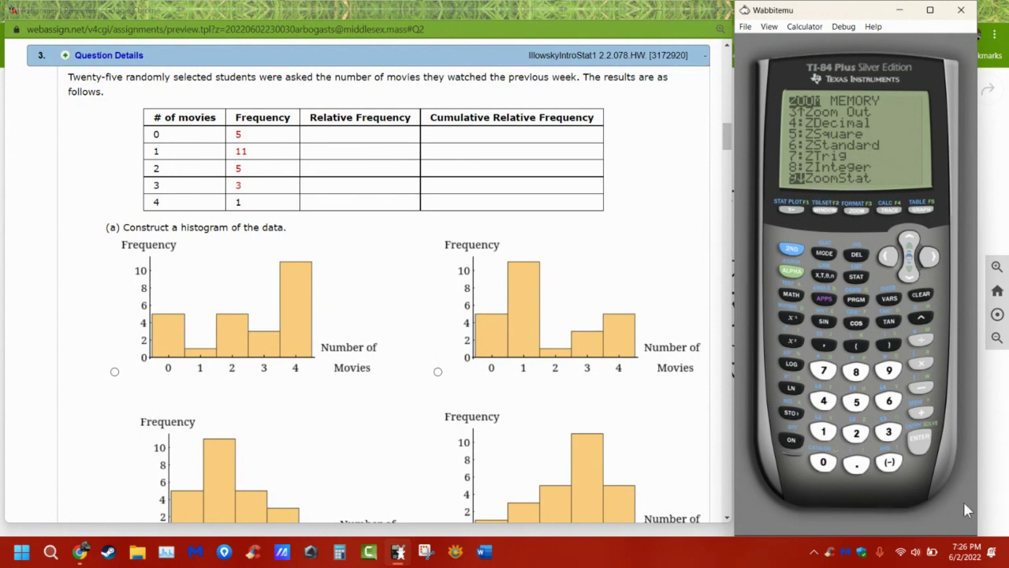
left_click(916, 437)
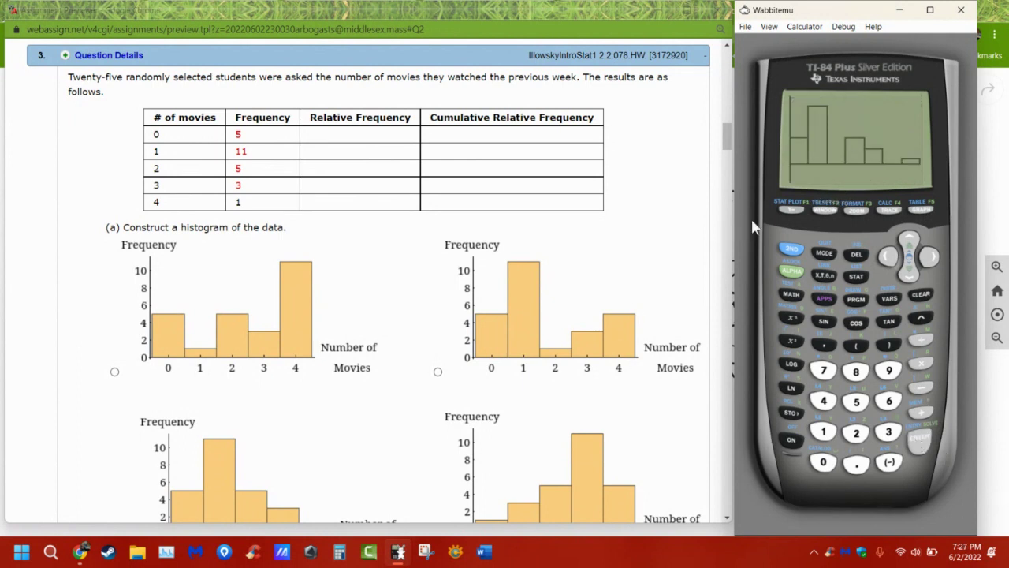
Set the graph window's Xmax to 4 and Xscl to 1, and redraw the histogram.
scroll(463, 405, "down", 1)
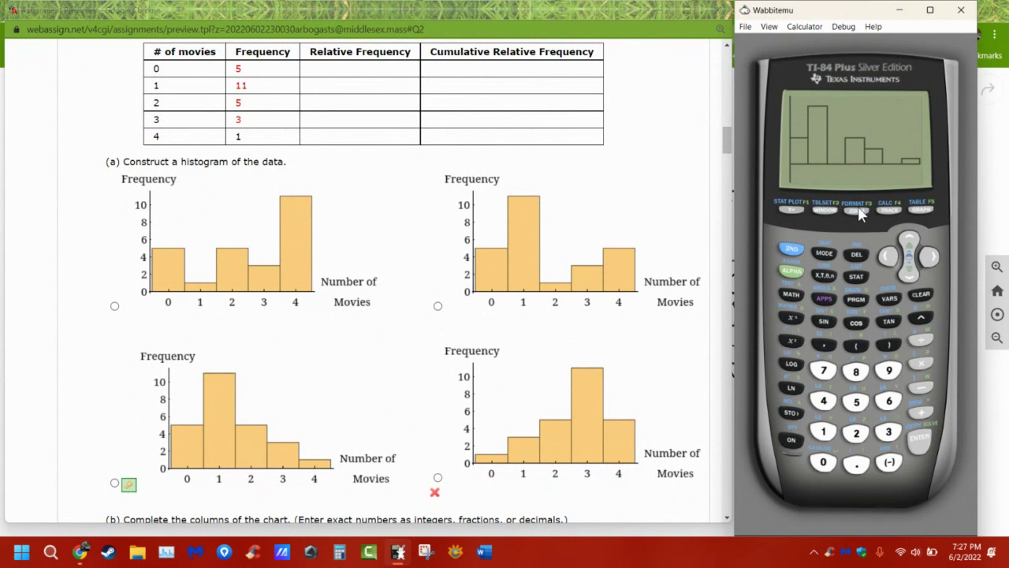
left_click(826, 211)
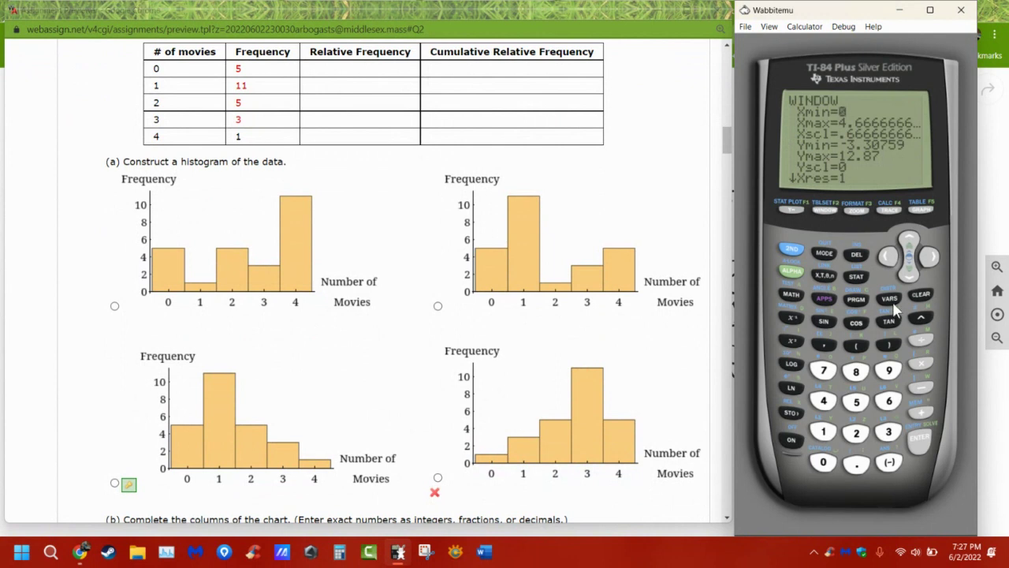
key("Down")
type("4")
key("Return")
type("1")
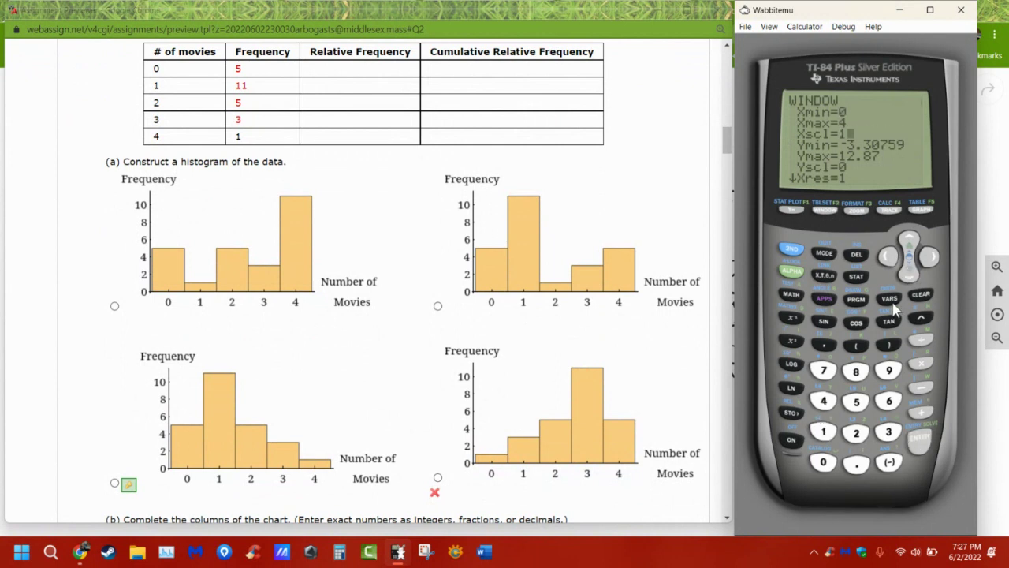
left_click(927, 215)
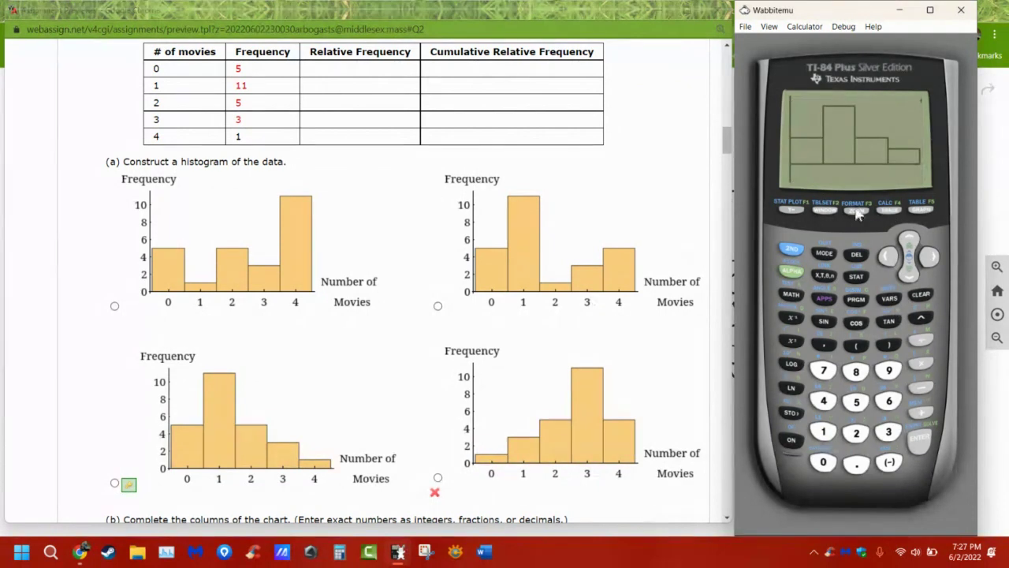
Extend the graph window's Xmax to 5 and redraw the histogram.
left_click(831, 211)
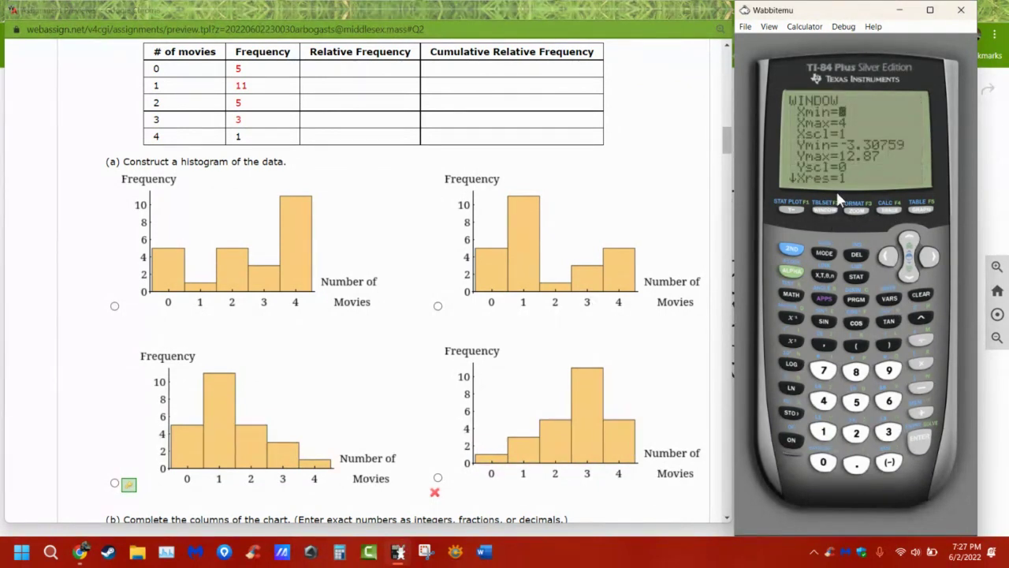
key("Down")
type("5")
left_click(921, 209)
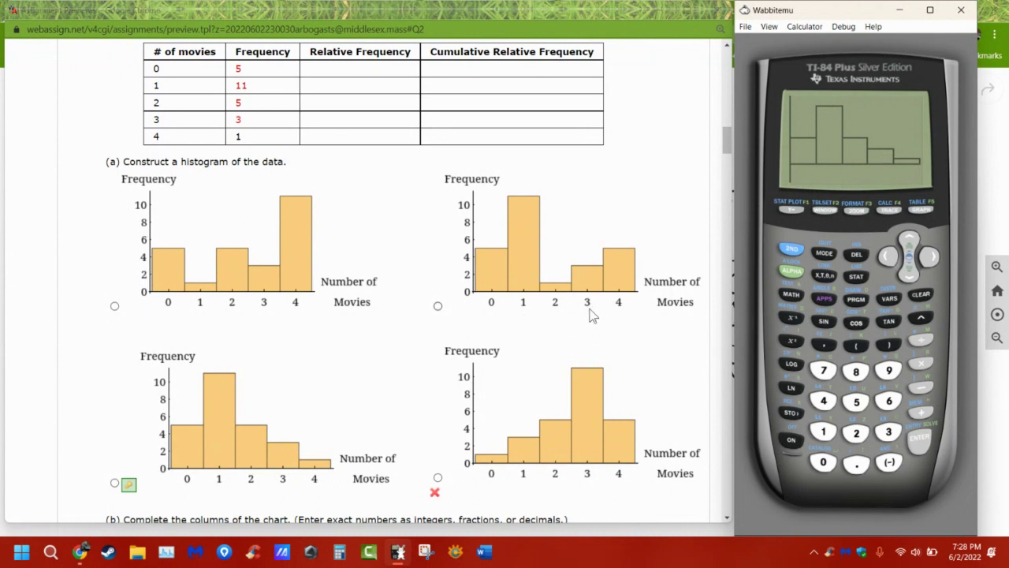
In question 3(b), enter the relative frequencies 5/25 for 0 movies and 11/25 for 1 movie.
scroll(554, 328, "down", 3)
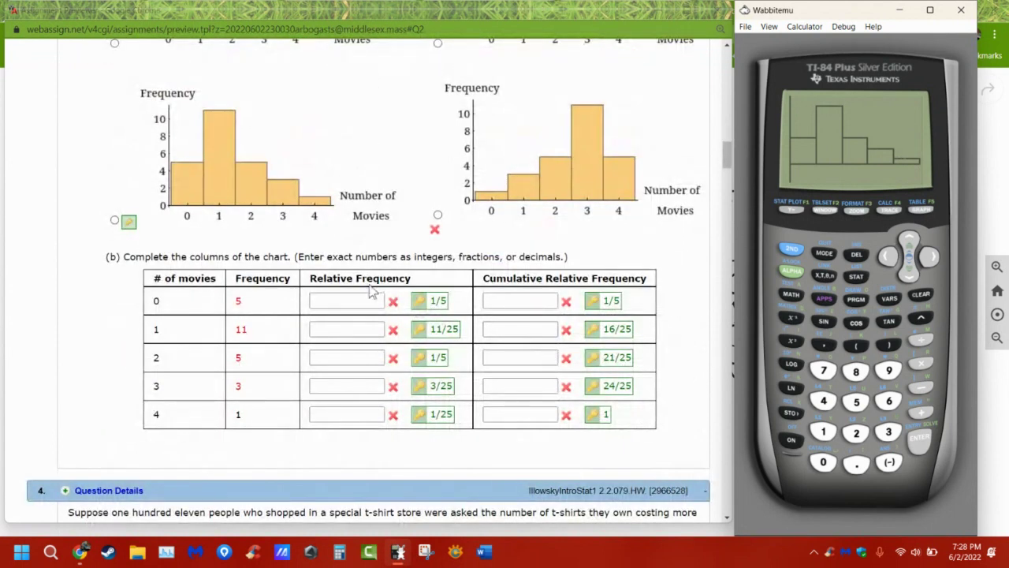
scroll(260, 302, "up", 1)
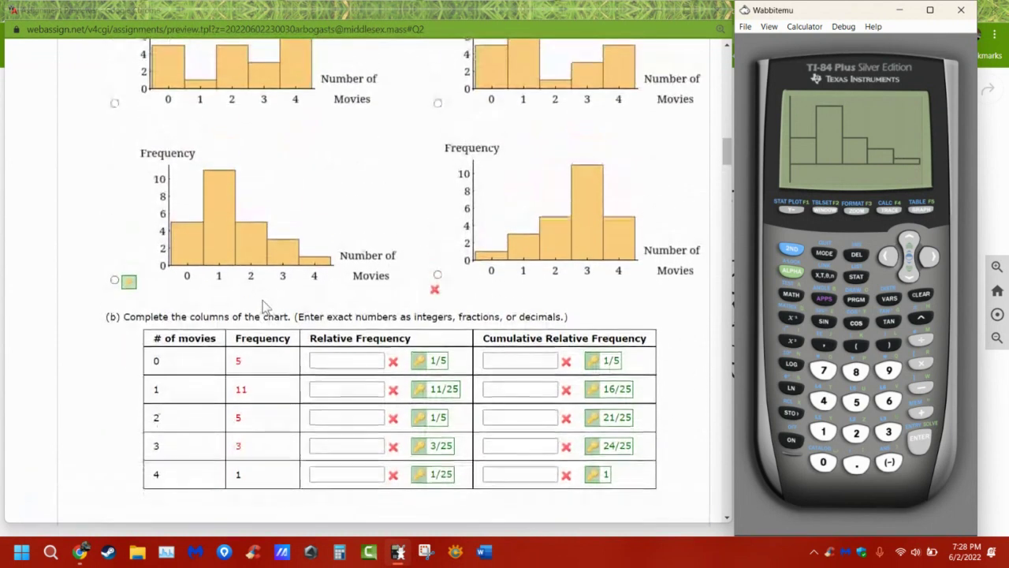
scroll(263, 305, "down", 2)
left_click(343, 235)
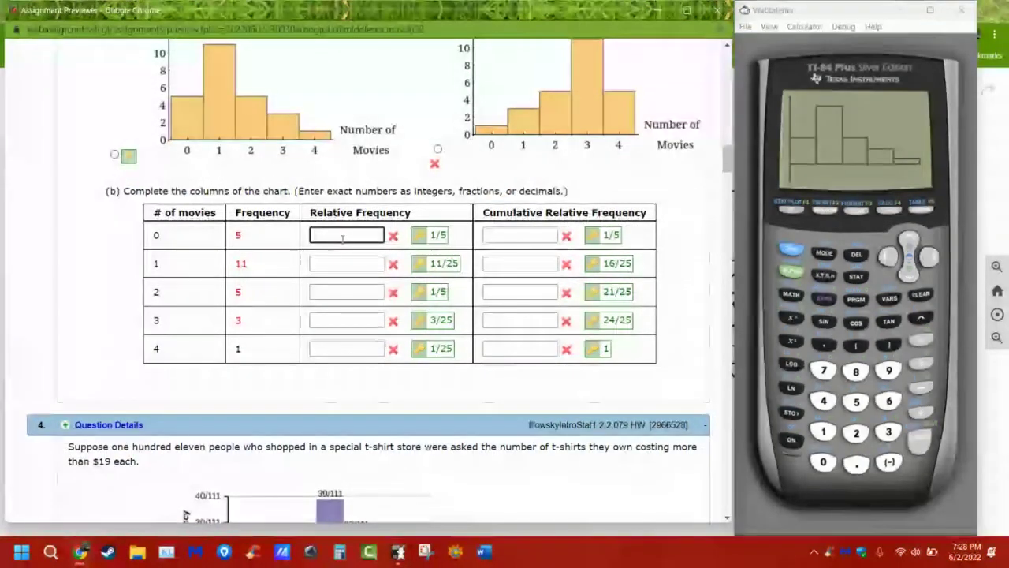
double_click(238, 235)
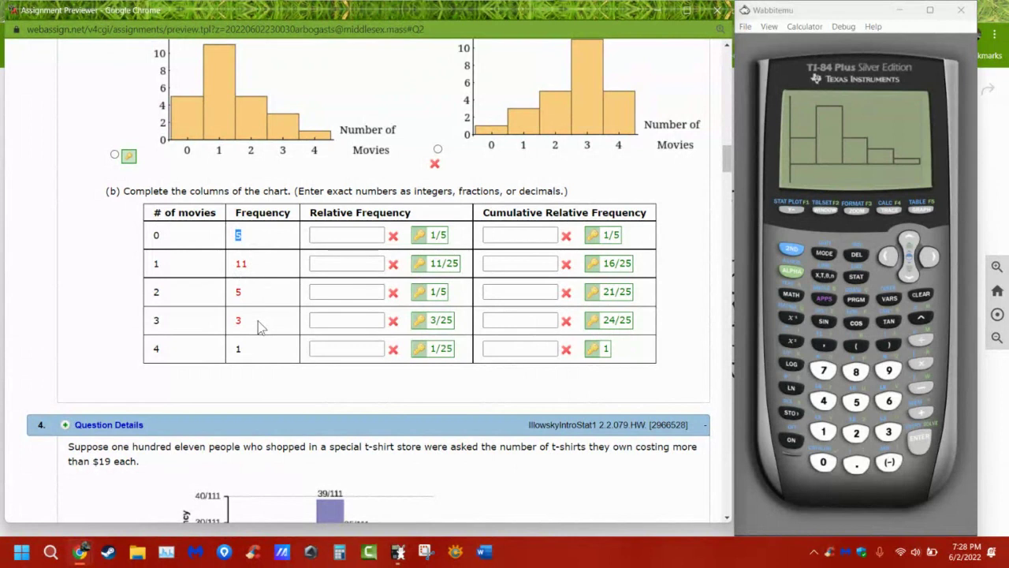
scroll(268, 314, "up", 10)
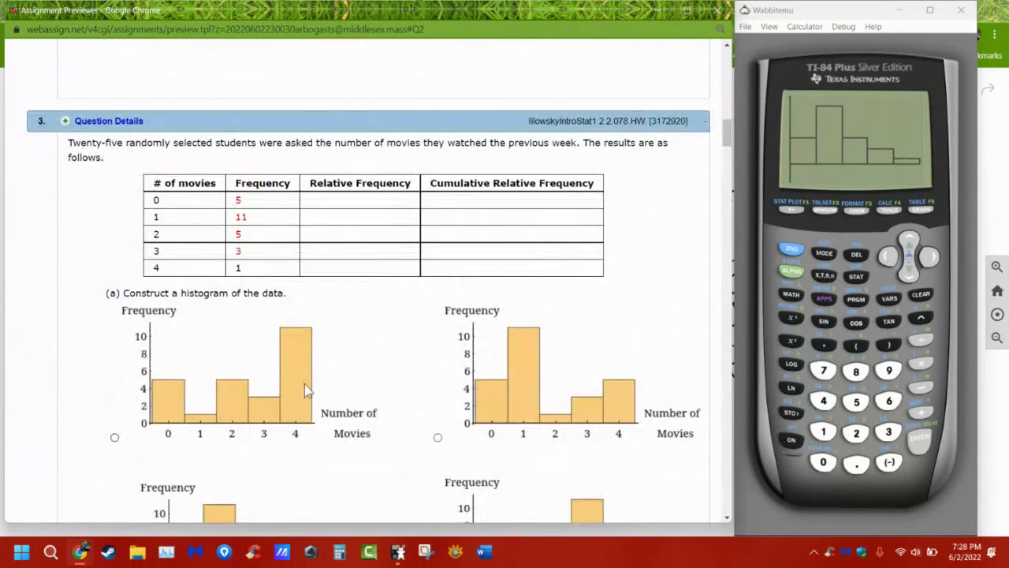
scroll(306, 386, "down", 5)
left_click(334, 300)
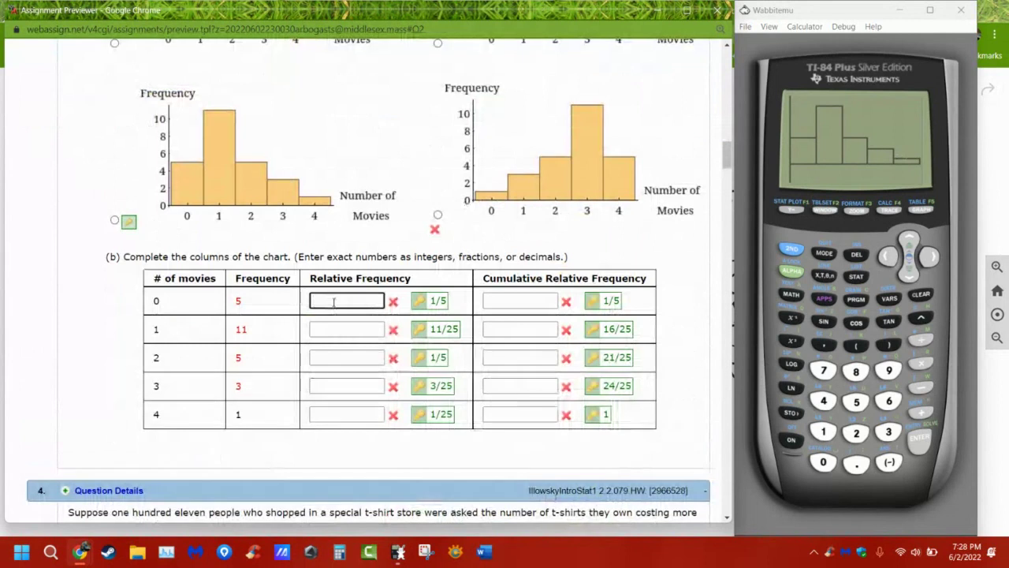
type("5/25")
left_click(324, 326)
type("11/25")
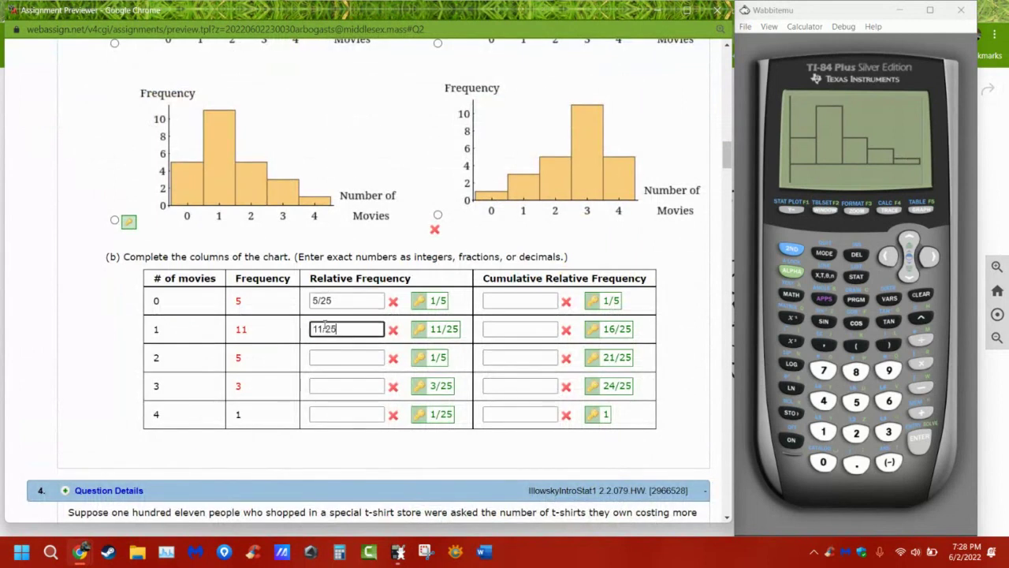
Enter the relative frequencies 5/25, 3/25 and 1/25 for 2, 3 and 4 movies.
left_click(324, 355)
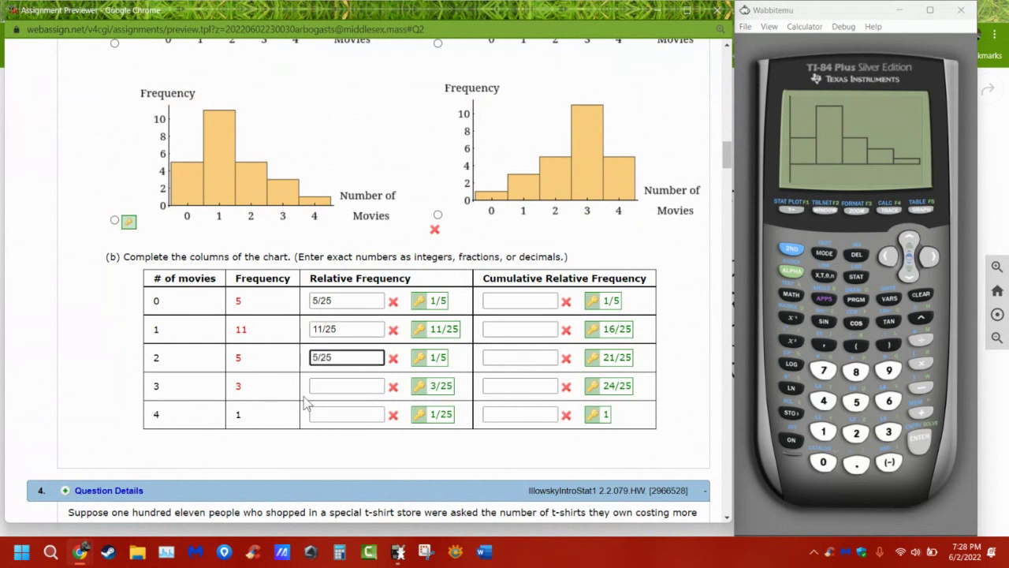
left_click(327, 384)
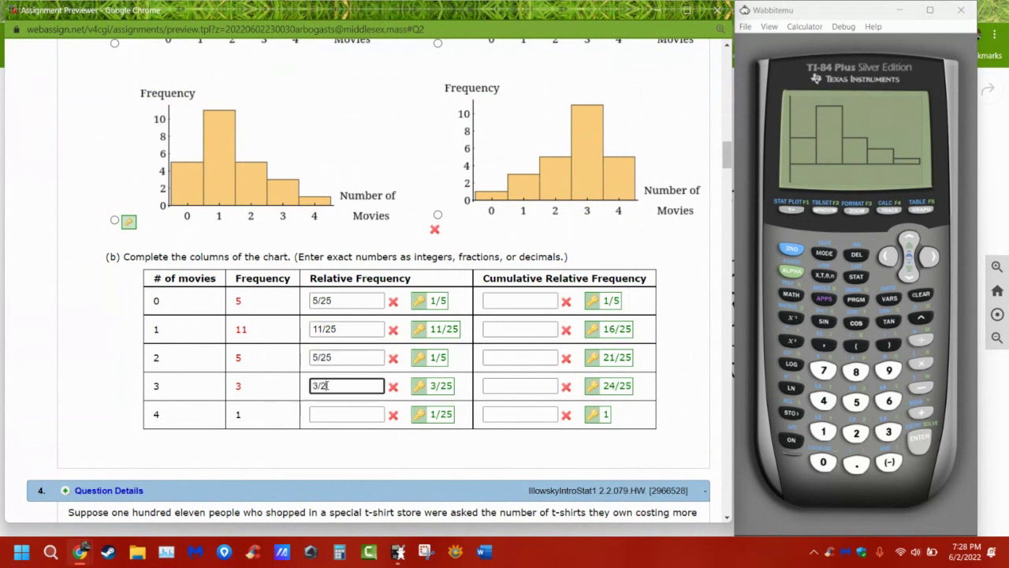
left_click(320, 415)
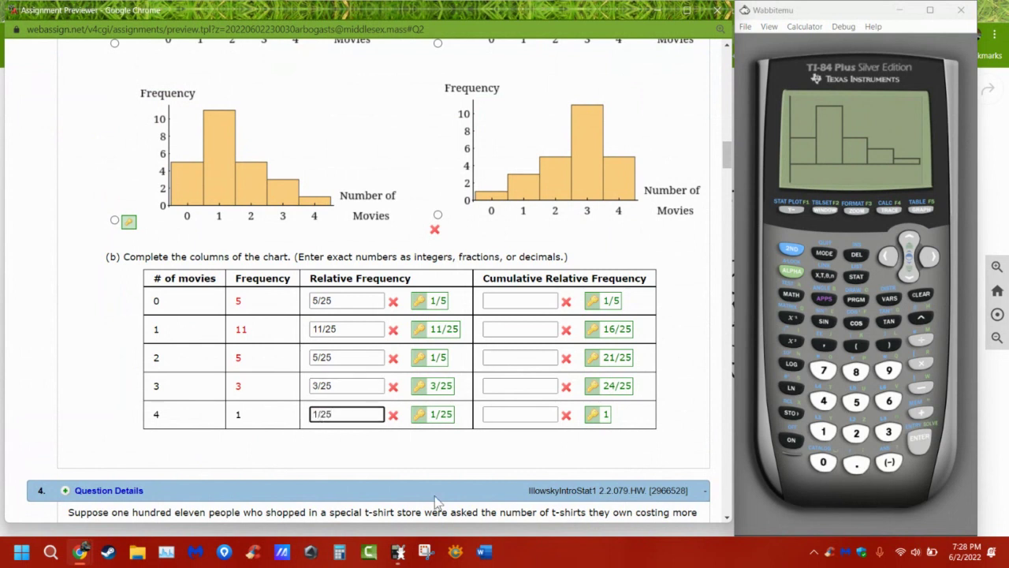
left_click(483, 471)
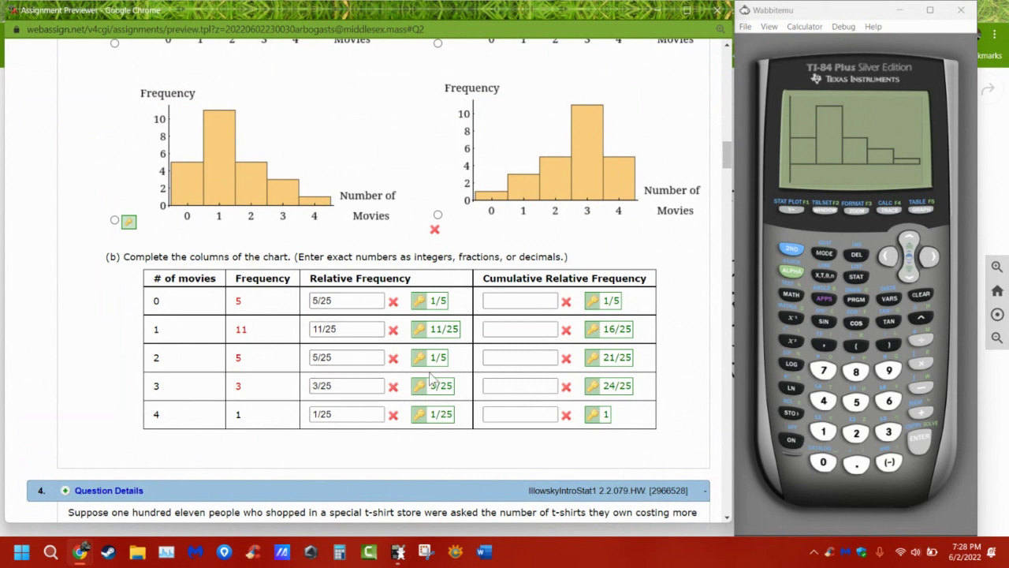
Enter the cumulative relative frequencies 5/25, 16/25, 21/25, 24/25 and 25/25 for 0 through 4 movies, and submit the answers.
left_click(523, 304)
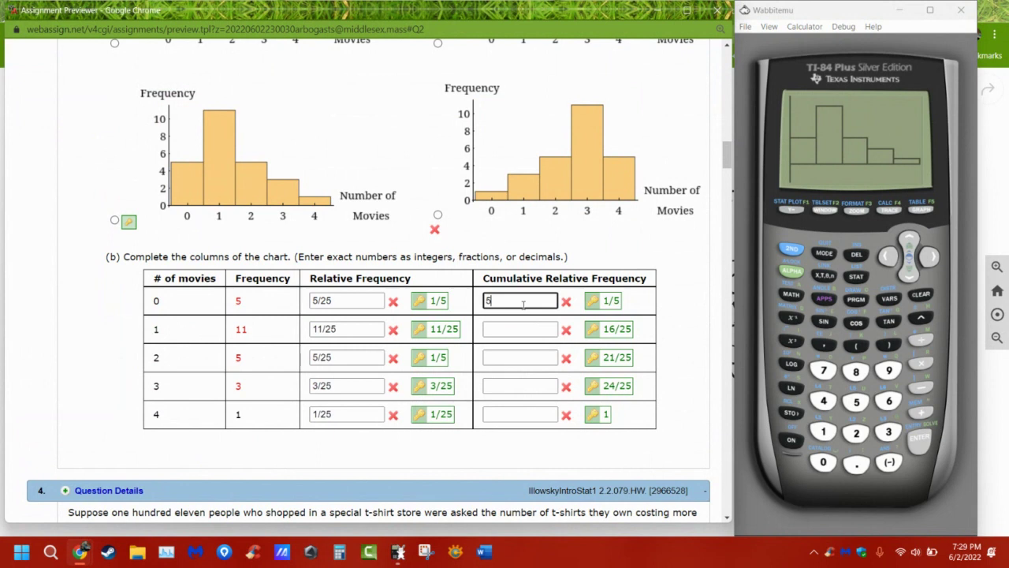
left_click(500, 329)
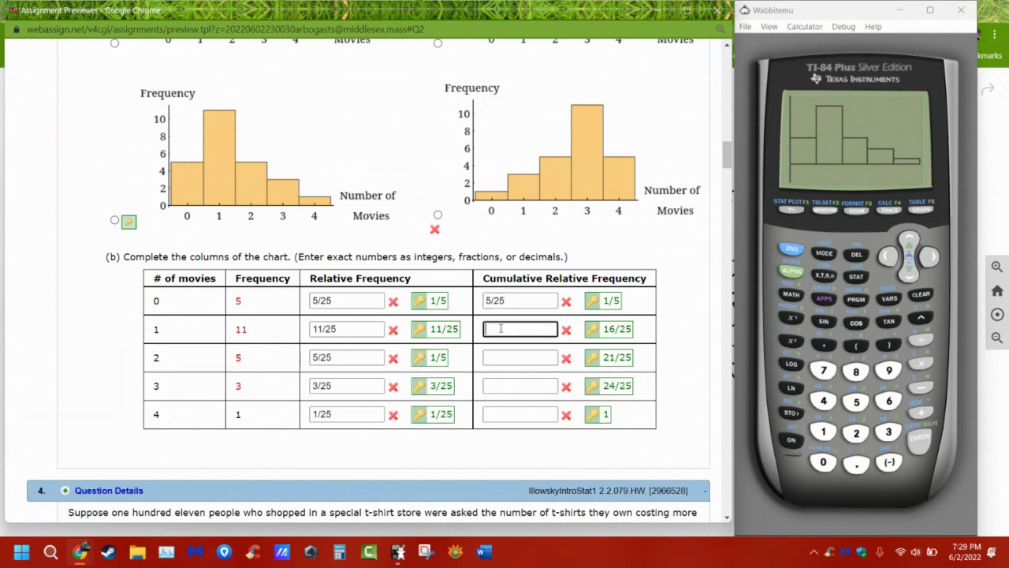
type("16/25")
left_click(499, 359)
type("2")
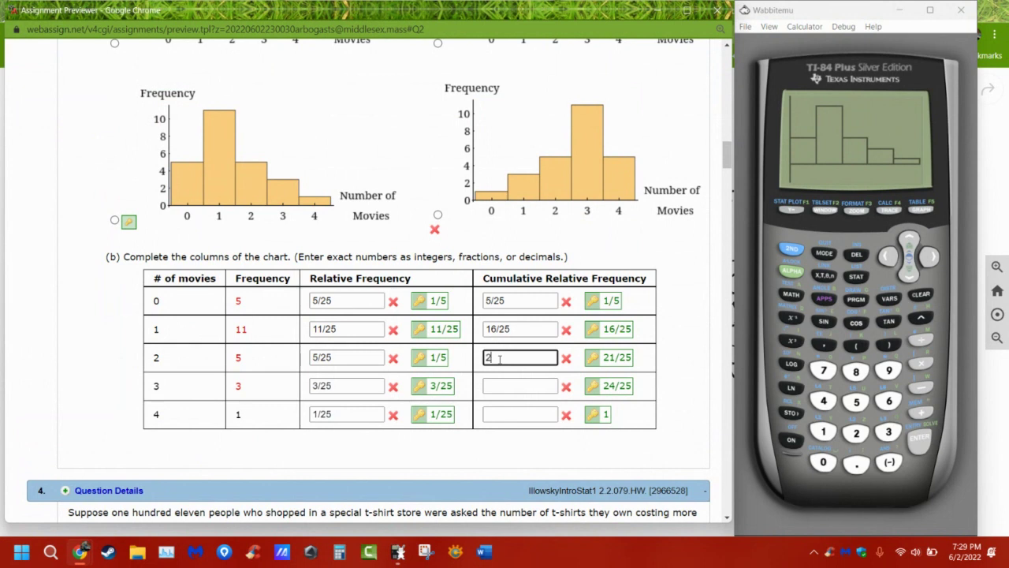
type("1/25")
left_click(510, 381)
type("24")
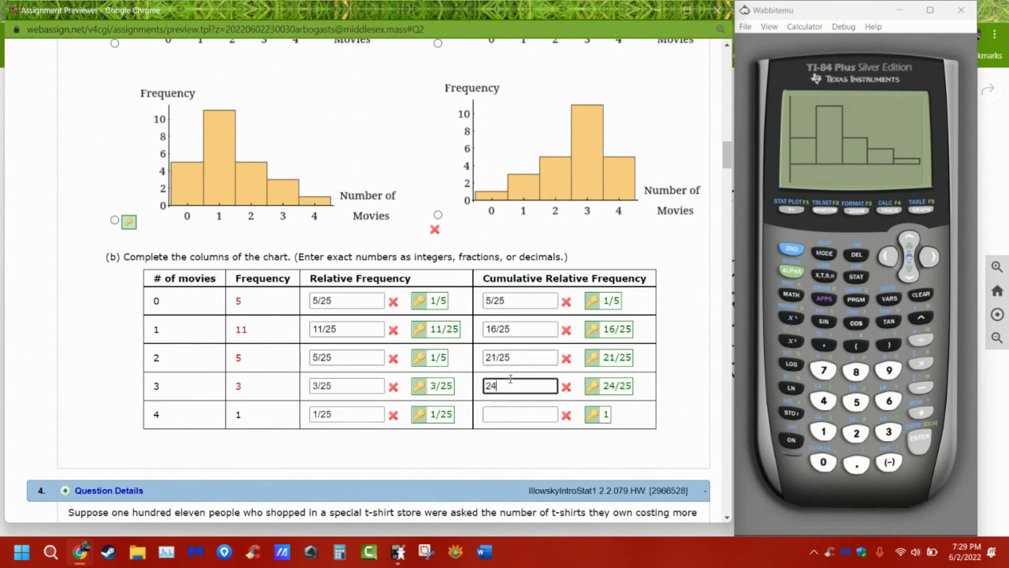
type("/25")
left_click(498, 415)
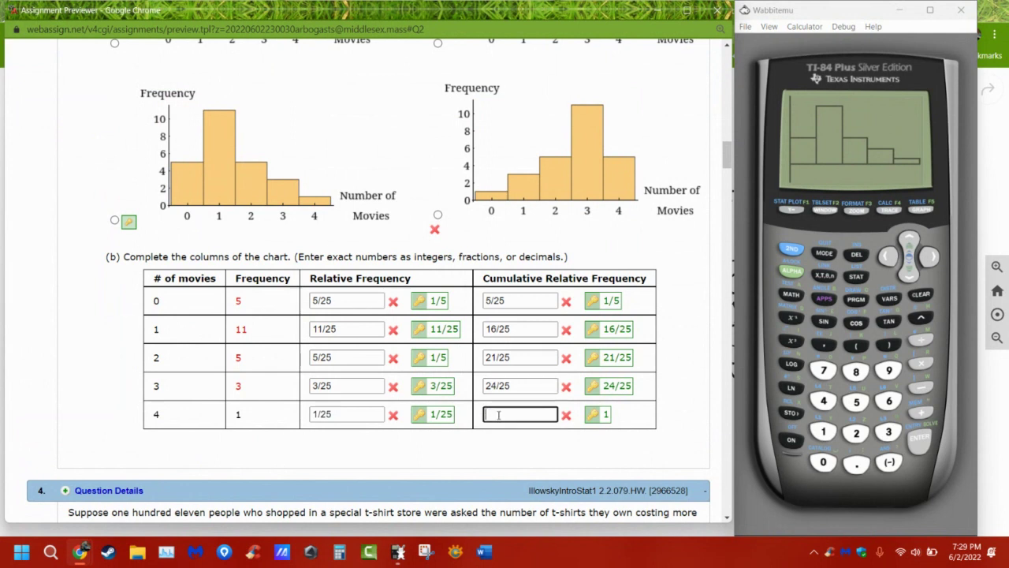
type("25")
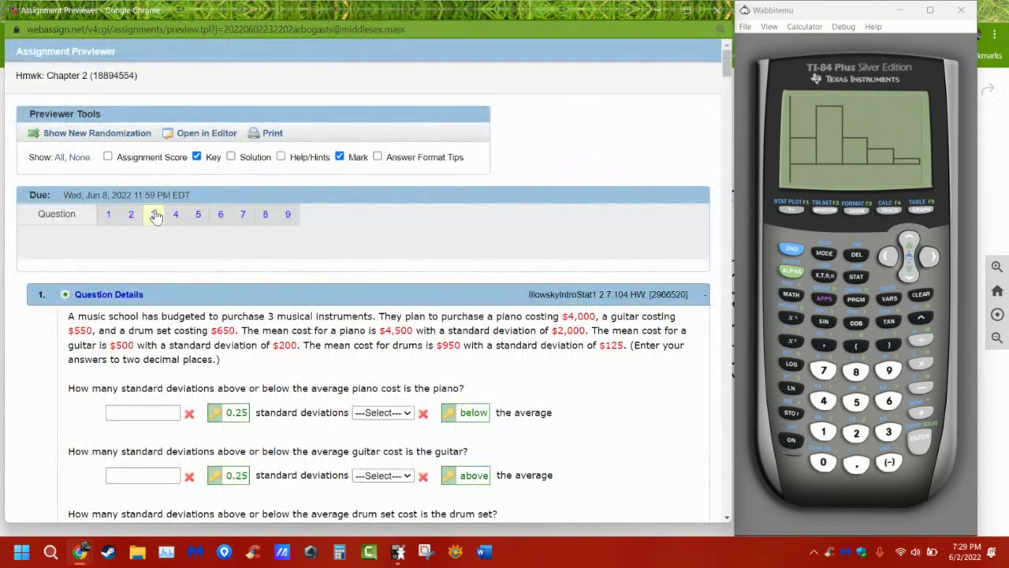
Return to question 3 and review the marking of the relative and cumulative relative frequency columns.
left_click(155, 215)
scroll(386, 291, "down", 5)
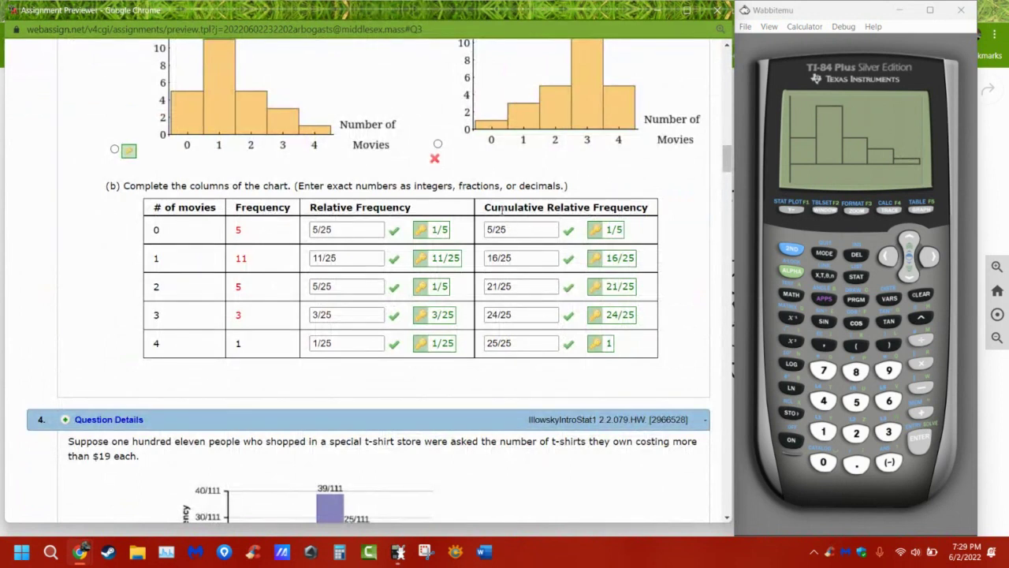
left_click_drag(483, 207, 588, 208)
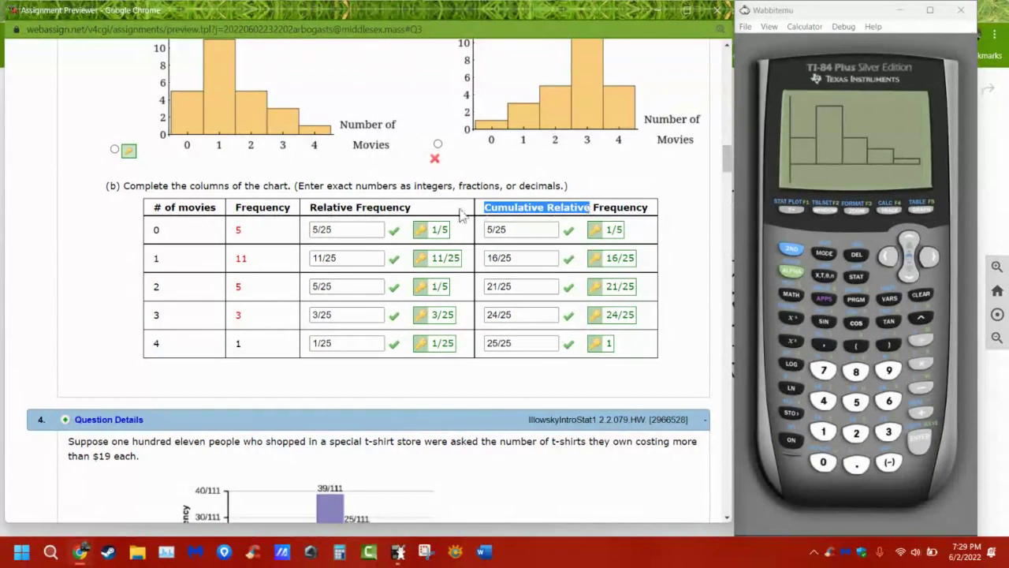
left_click_drag(310, 207, 414, 219)
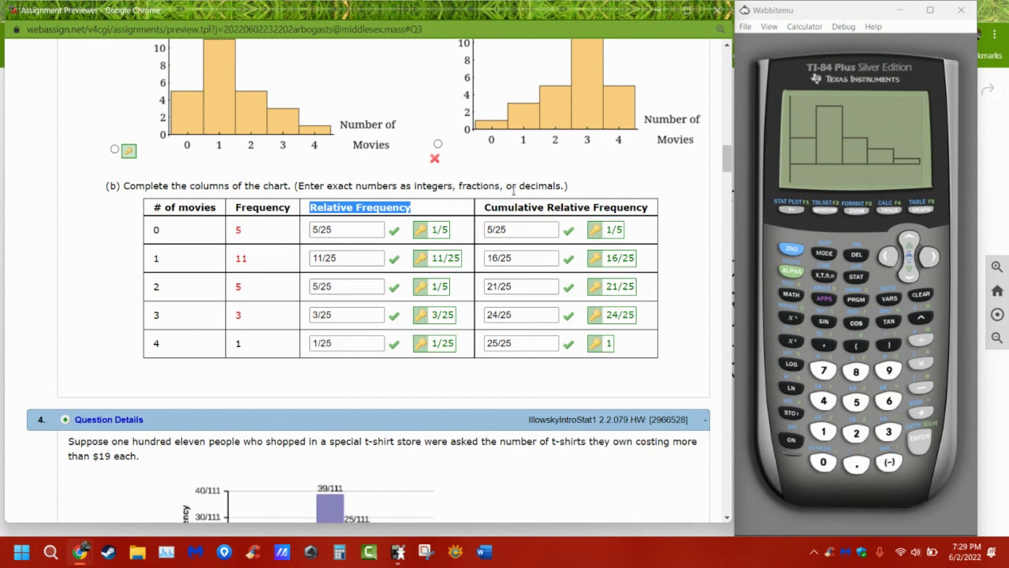
Replace the relative frequency for 0 movies with the decimal .2, resubmit, and return to question 3 to check its marking.
left_click_drag(349, 228, 298, 238)
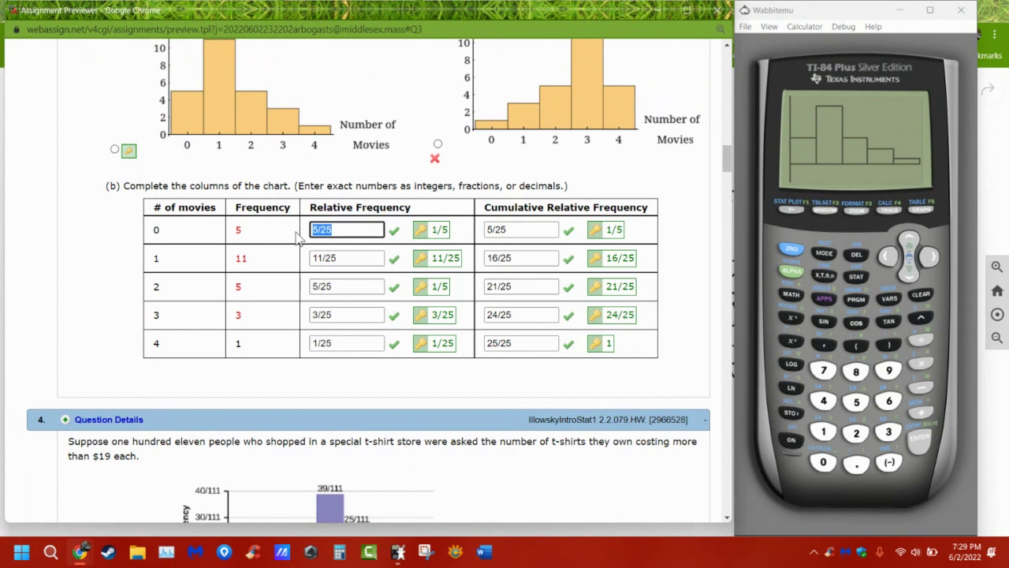
key("BackSpace")
type(".2")
key("Return")
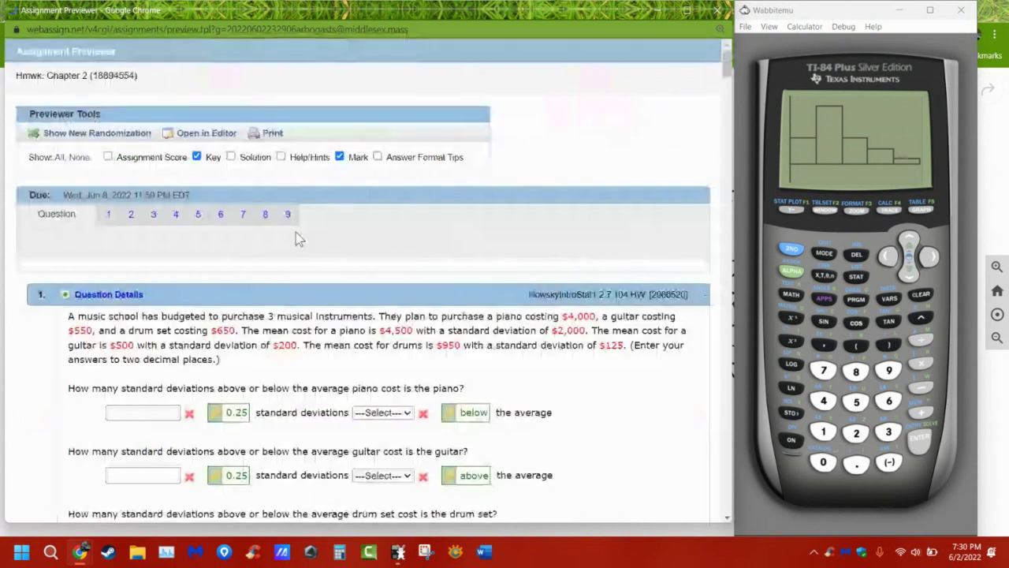
left_click(155, 215)
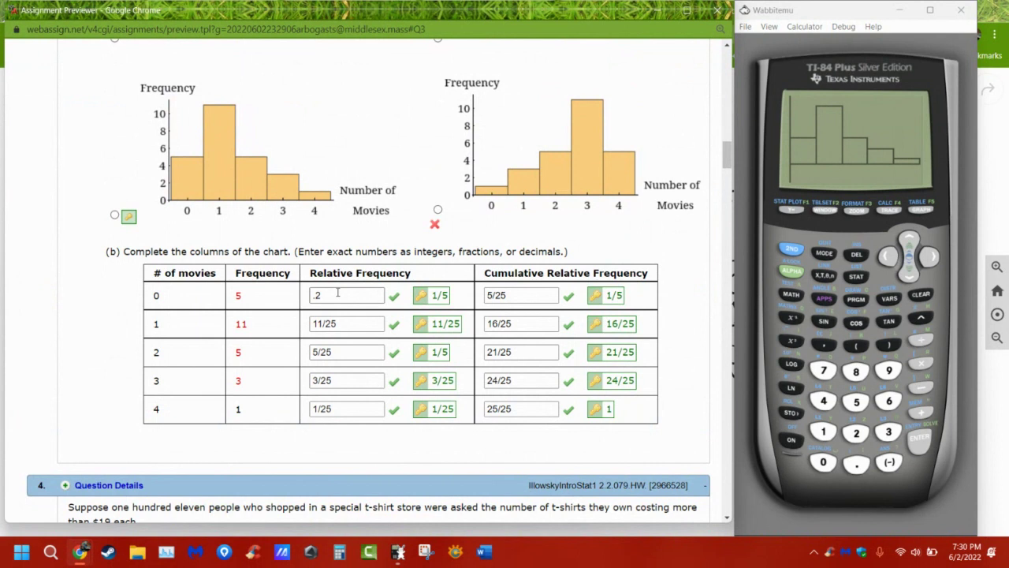
Read question 4's t-shirt survey text and histogram, highlighting the "at most four t-shirts" condition in the prompt.
scroll(349, 428, "down", 5)
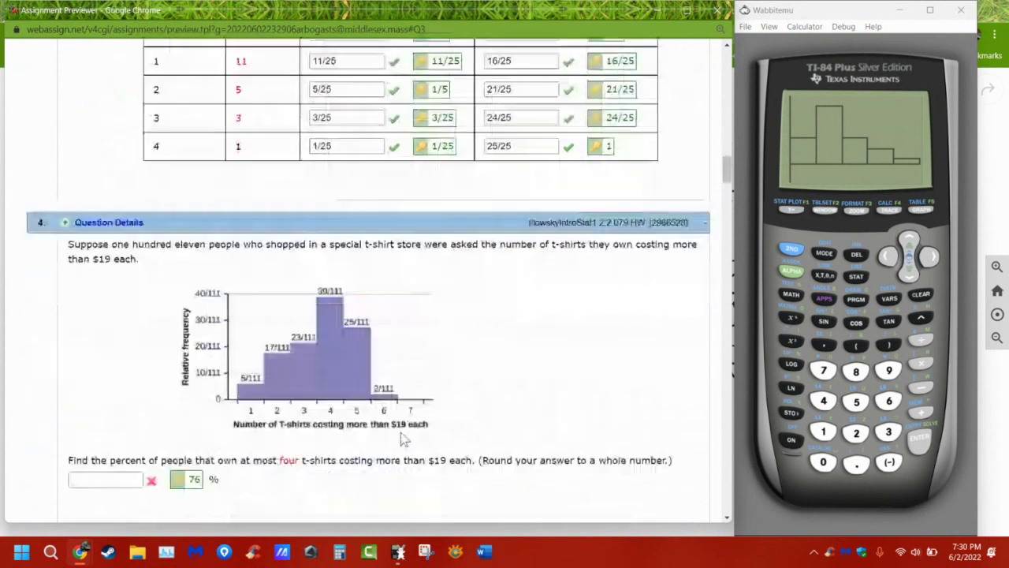
scroll(400, 439, "up", 1)
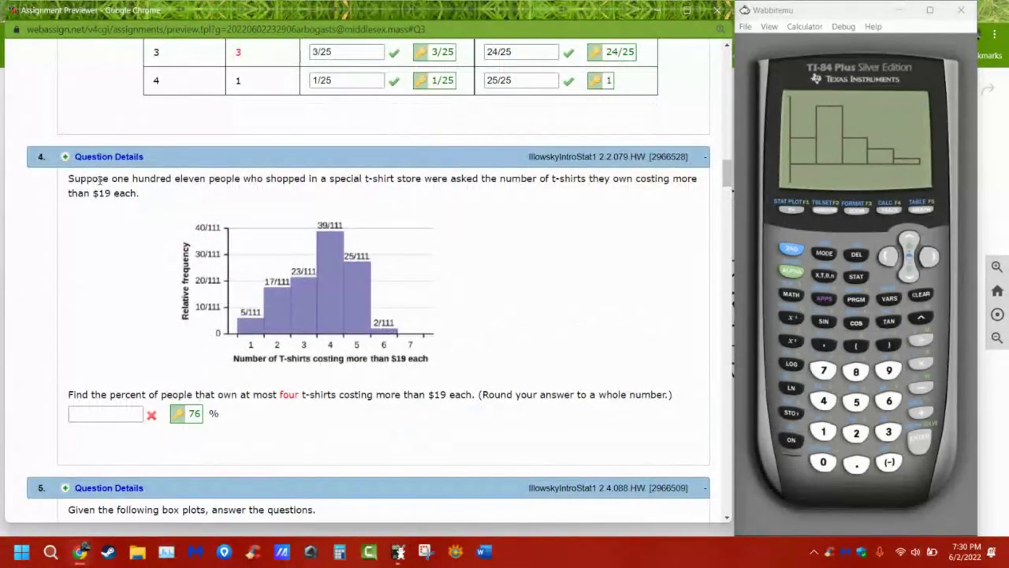
left_click_drag(97, 178, 360, 178)
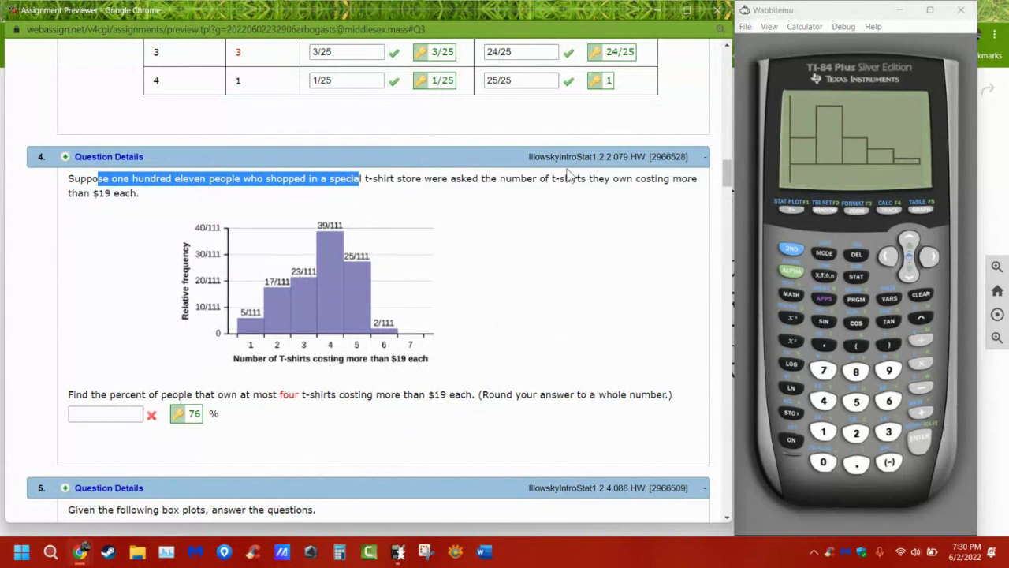
left_click(77, 199)
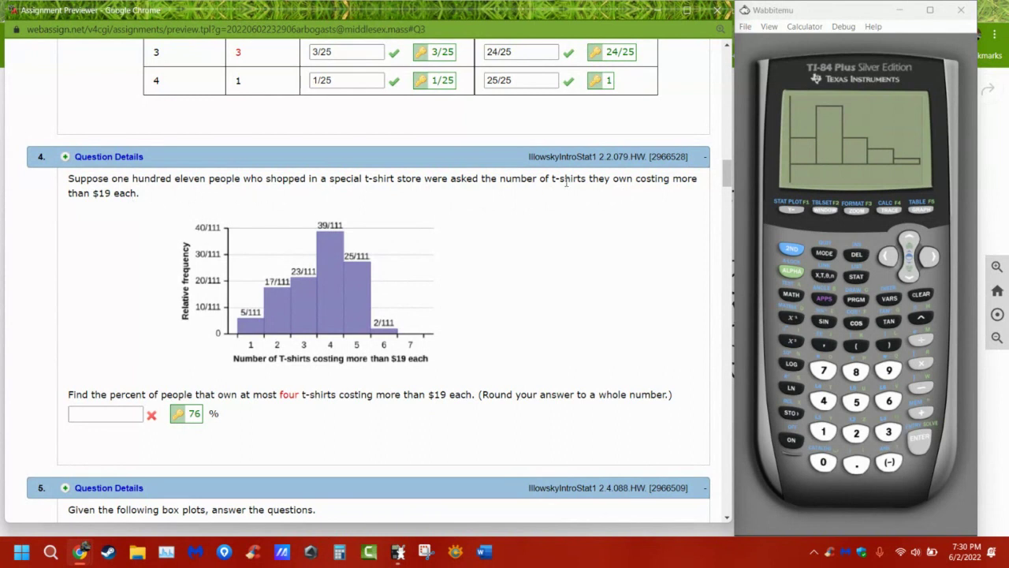
left_click_drag(149, 202, 68, 179)
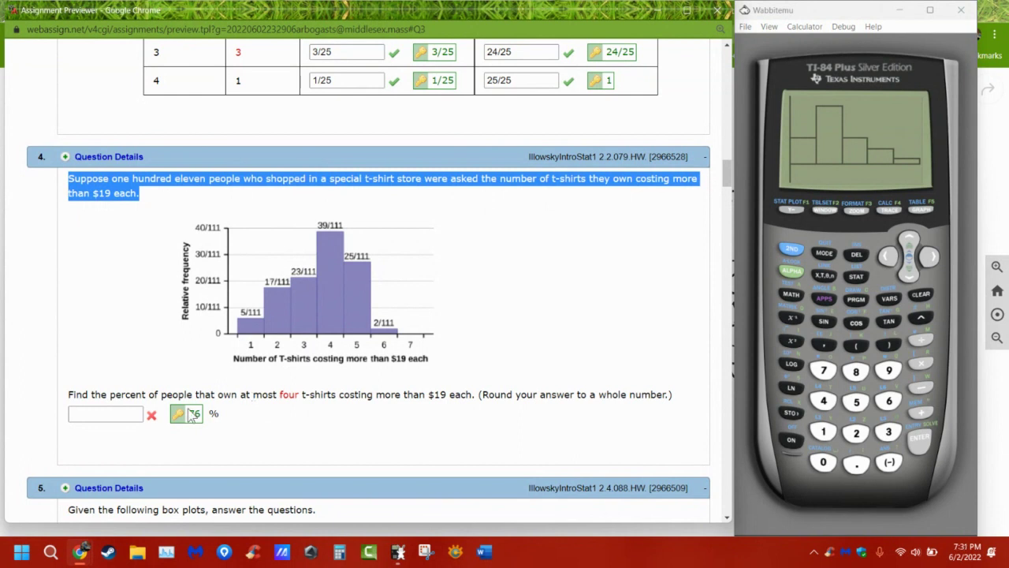
left_click_drag(196, 396, 321, 392)
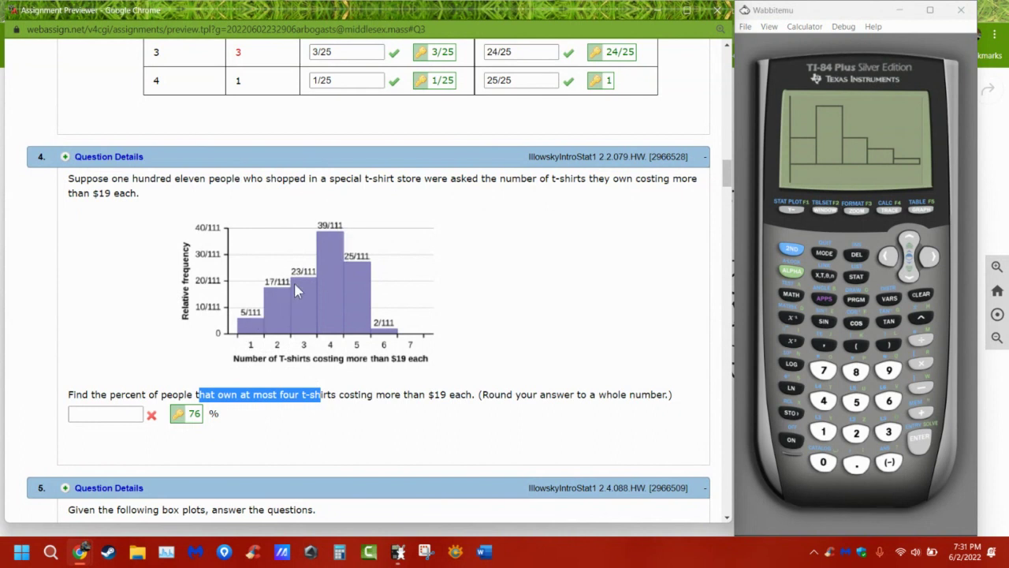
Highlight question 4's whole-number rounding instruction and the "own at most four t-shirts" condition in the prompt.
left_click(382, 410)
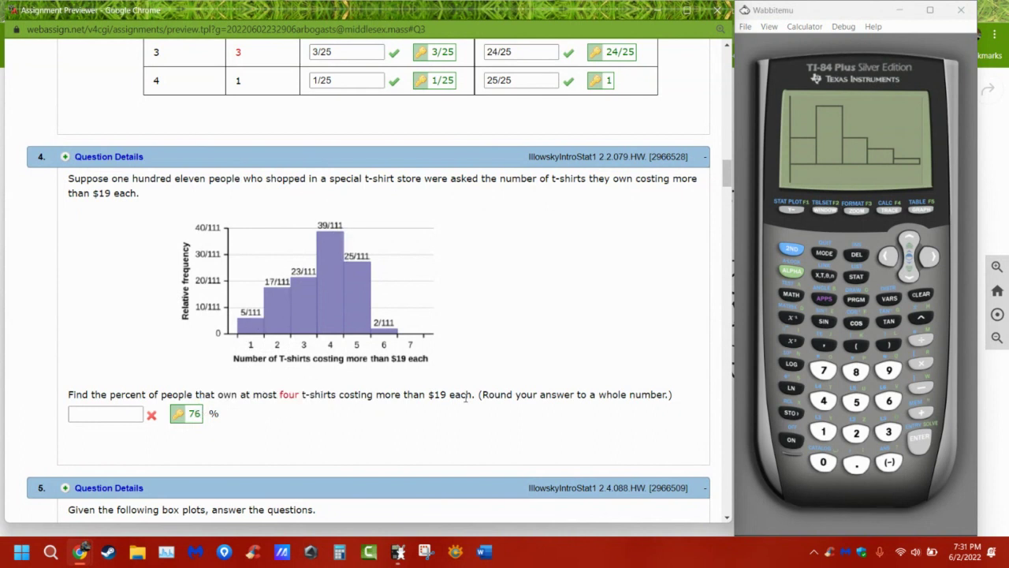
left_click_drag(472, 395, 675, 398)
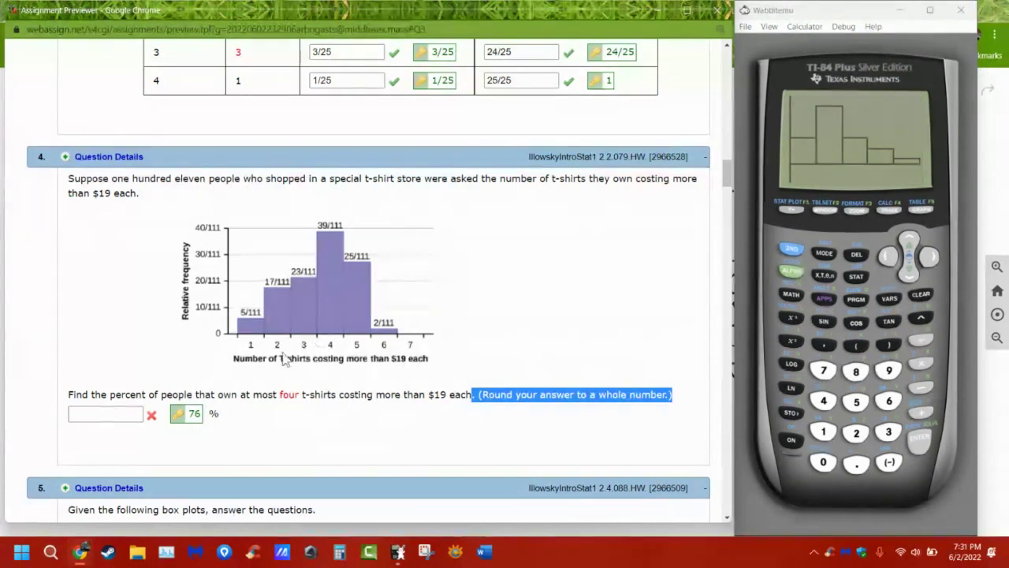
left_click_drag(210, 394, 312, 392)
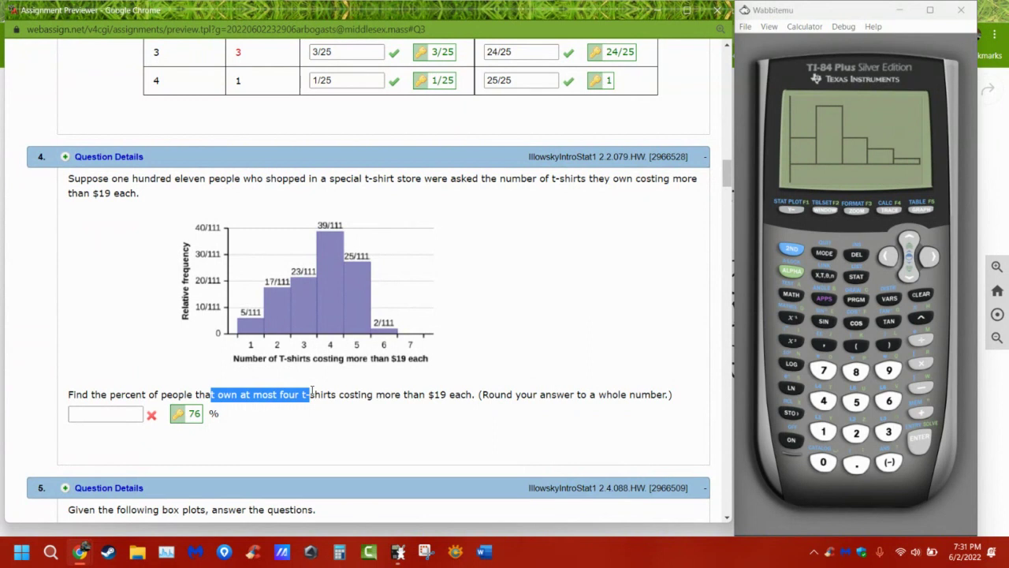
Switch to the Ziteboard whiteboard and erase the old handwritten notes.
left_click(900, 10)
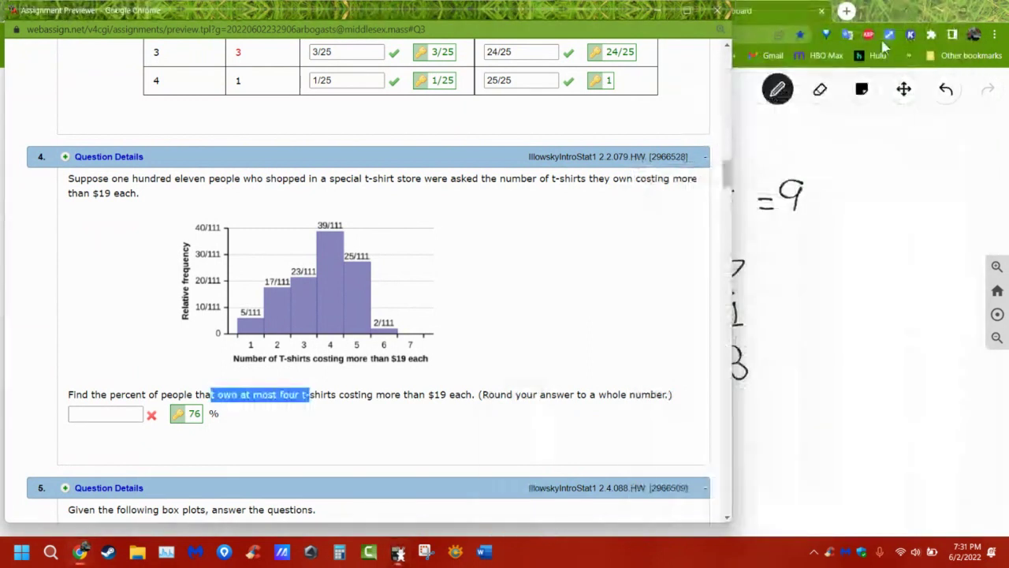
left_click(823, 93)
mouse_move(752, 342)
left_mouse_down()
mouse_move(76, 313)
mouse_move(27, 282)
mouse_move(576, 198)
mouse_move(869, 165)
mouse_move(417, 202)
mouse_move(738, 198)
mouse_move(848, 209)
mouse_move(521, 234)
mouse_move(498, 298)
mouse_move(814, 265)
mouse_move(436, 350)
mouse_move(725, 293)
mouse_move(448, 329)
mouse_move(592, 310)
mouse_move(705, 371)
mouse_move(769, 358)
mouse_move(690, 331)
mouse_move(788, 130)
left_mouse_up()
Handwrite "at most ≤" on the blank whiteboard with "at least ≥" beneath it.
left_click(779, 92)
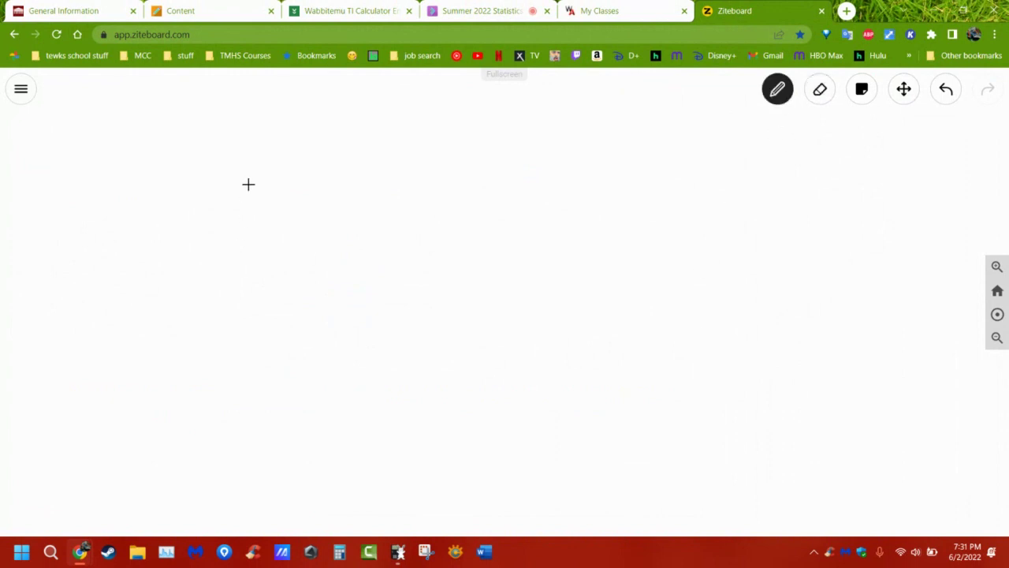
mouse_move(245, 170)
left_mouse_down()
mouse_move(213, 205)
mouse_move(235, 210)
left_mouse_up()
mouse_move(273, 145)
left_mouse_down()
mouse_move(264, 204)
mouse_move(278, 177)
mouse_move(335, 175)
mouse_move(345, 197)
mouse_move(365, 181)
mouse_move(356, 175)
mouse_move(383, 196)
mouse_move(372, 199)
left_mouse_up()
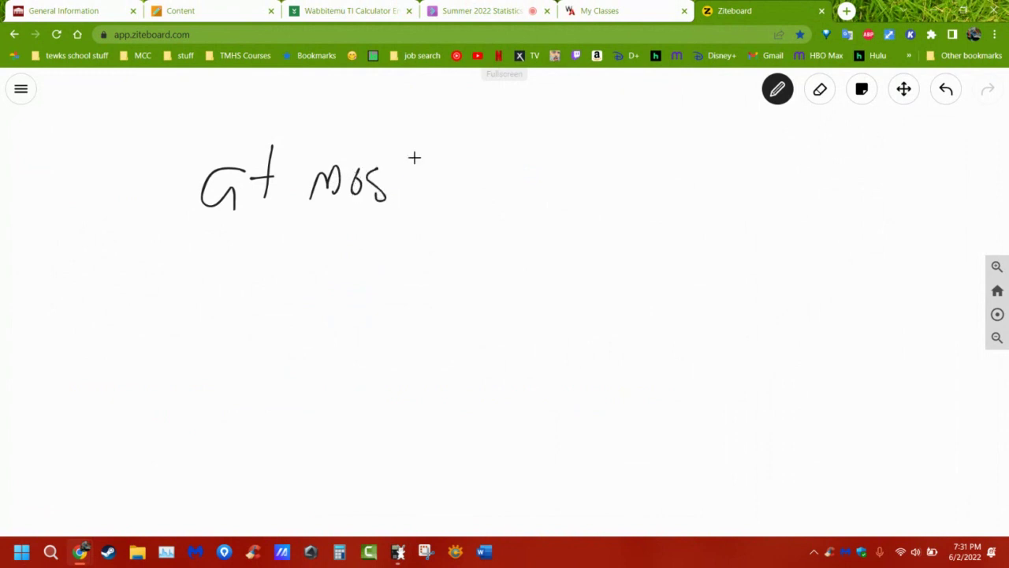
mouse_move(411, 150)
left_mouse_down()
mouse_move(405, 199)
mouse_move(417, 175)
left_mouse_up()
mouse_move(493, 155)
left_mouse_down()
mouse_move(470, 167)
mouse_move(489, 174)
mouse_move(482, 181)
mouse_move(504, 180)
left_mouse_up()
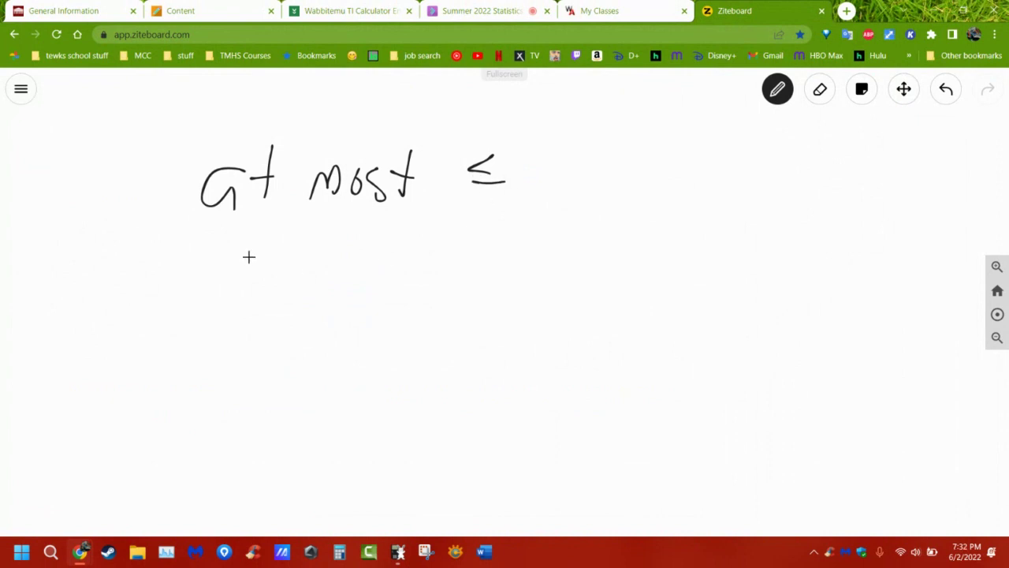
left_click_drag(235, 254, 250, 276)
mouse_move(268, 233)
left_mouse_down()
mouse_move(272, 273)
mouse_move(263, 258)
mouse_move(319, 273)
mouse_move(335, 253)
mouse_move(340, 275)
mouse_move(364, 255)
mouse_move(386, 273)
left_mouse_up()
mouse_move(410, 231)
left_mouse_down()
mouse_move(410, 277)
mouse_move(417, 257)
mouse_move(471, 244)
mouse_move(443, 257)
mouse_move(485, 266)
left_mouse_up()
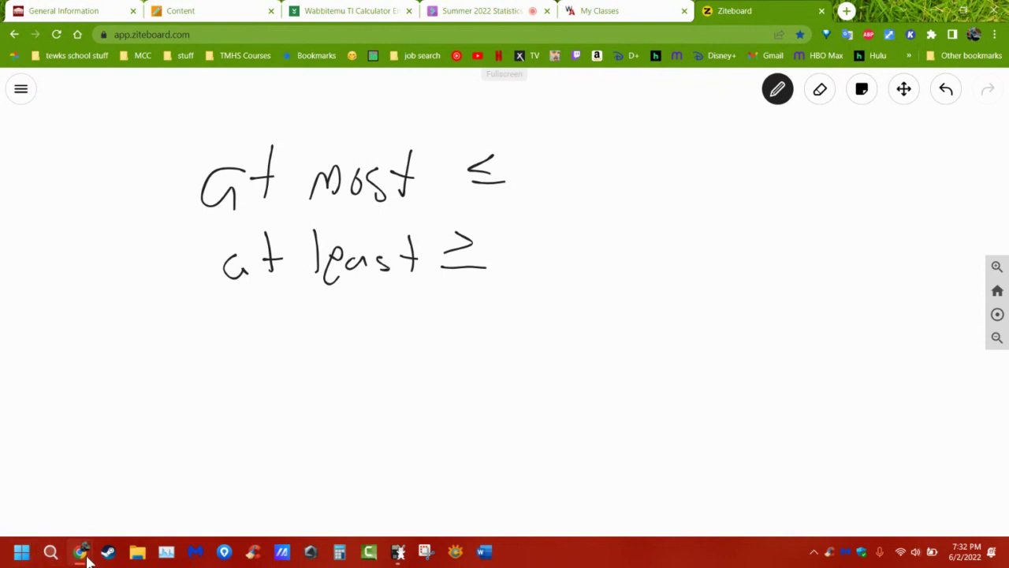
Return to the assignment and the Wabbitemu calculator, quit the graph screen, and calculate 5+17+23+39.
mouse_move(83, 556)
left_click(308, 503)
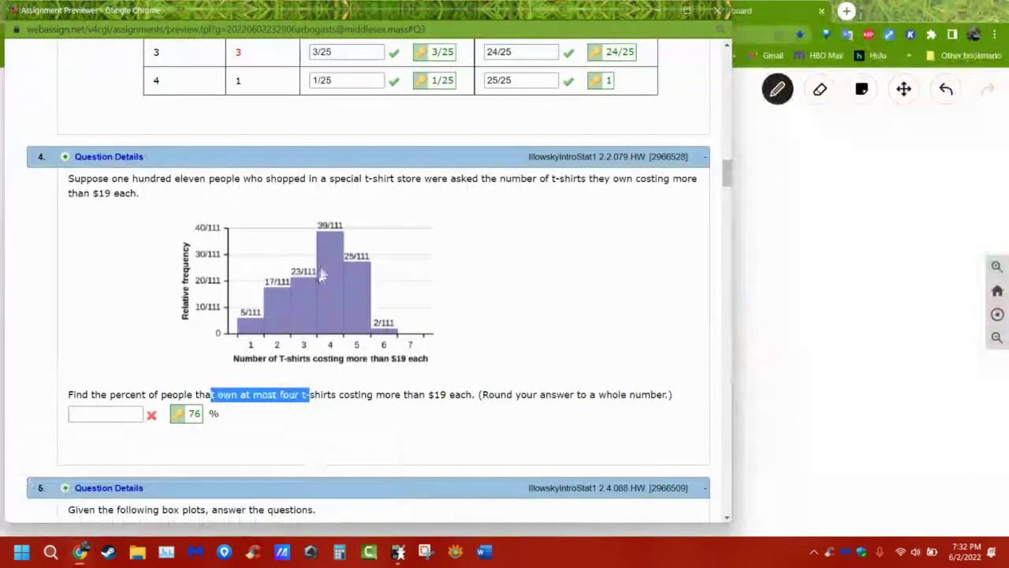
left_click(398, 554)
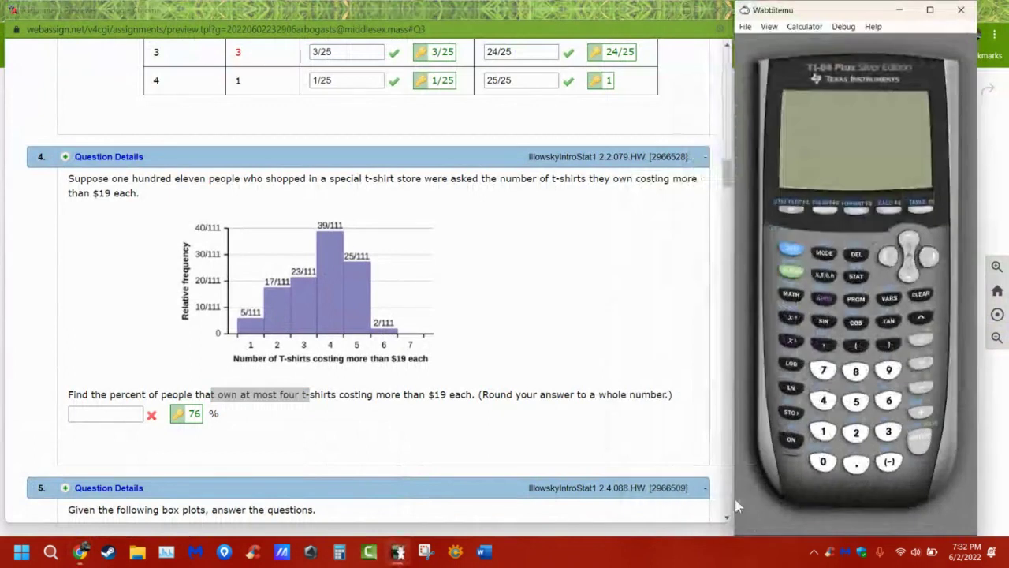
left_click(792, 440)
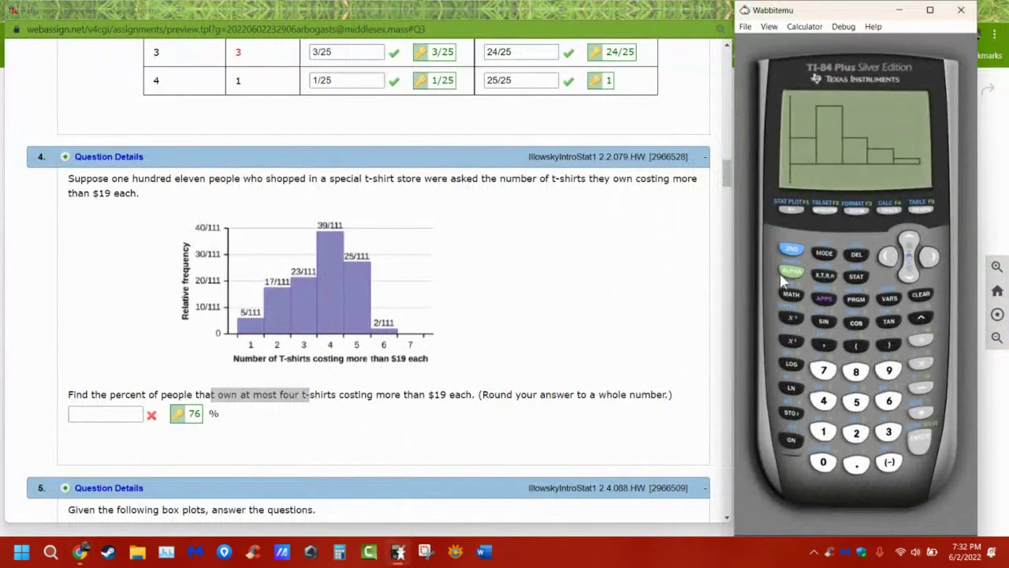
left_click(792, 249)
left_click(824, 254)
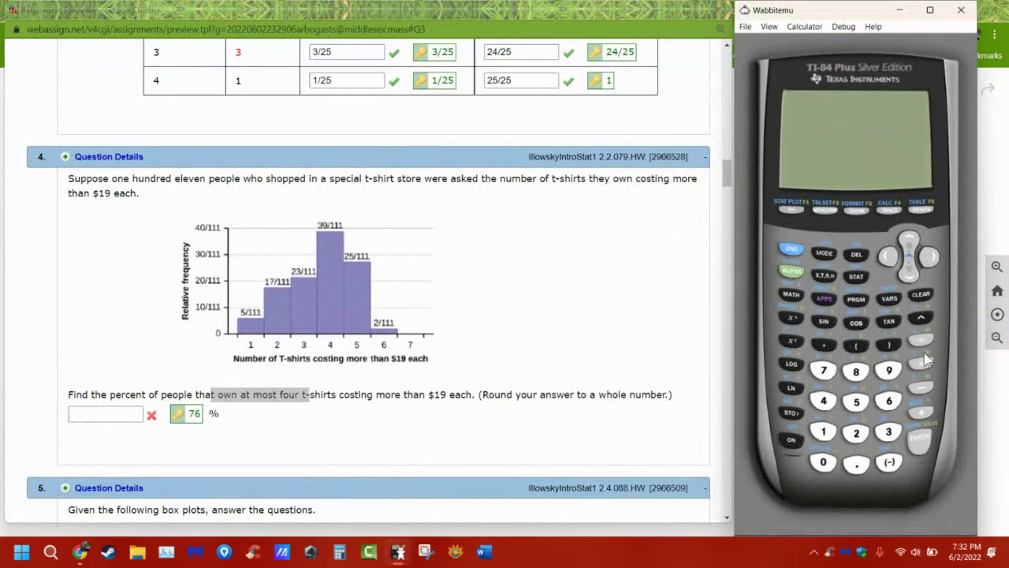
type("5+17+23+39")
key("Return")
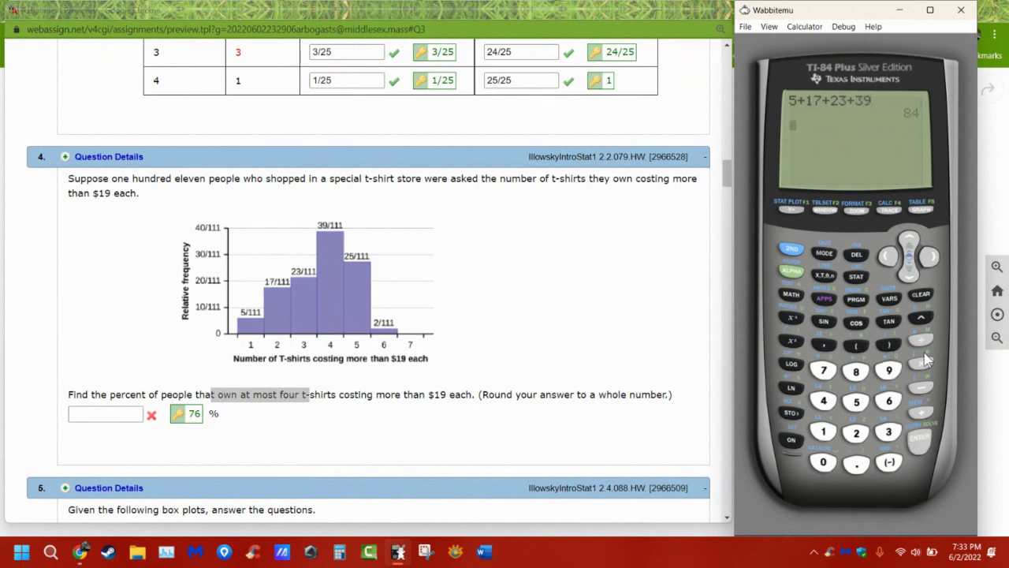
Convert the sum to a percentage by dividing by 111 and multiplying by 100, and highlight question 4's whole-number rounding instruction.
type("+")
type("11")
type("1")
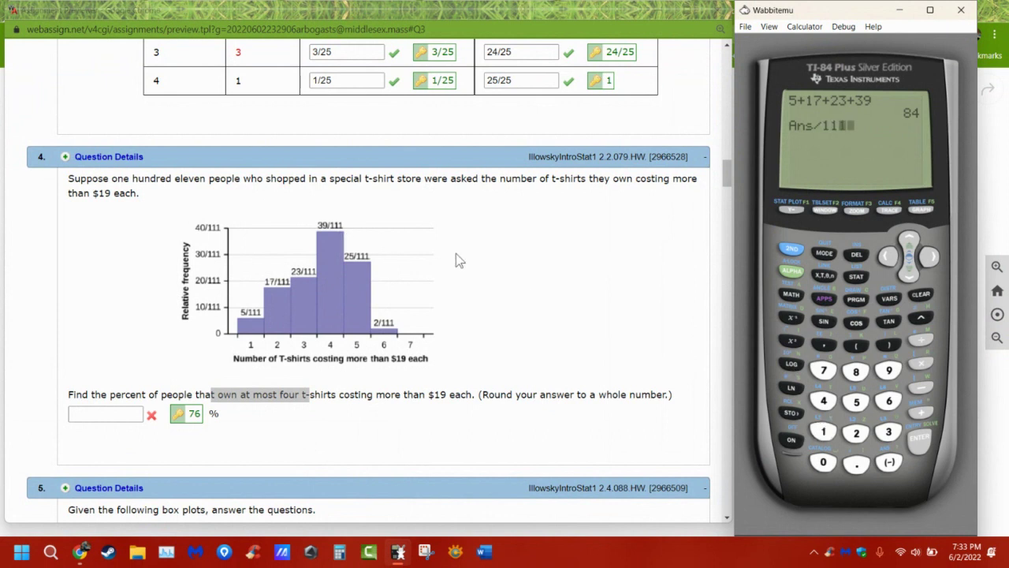
key("Return")
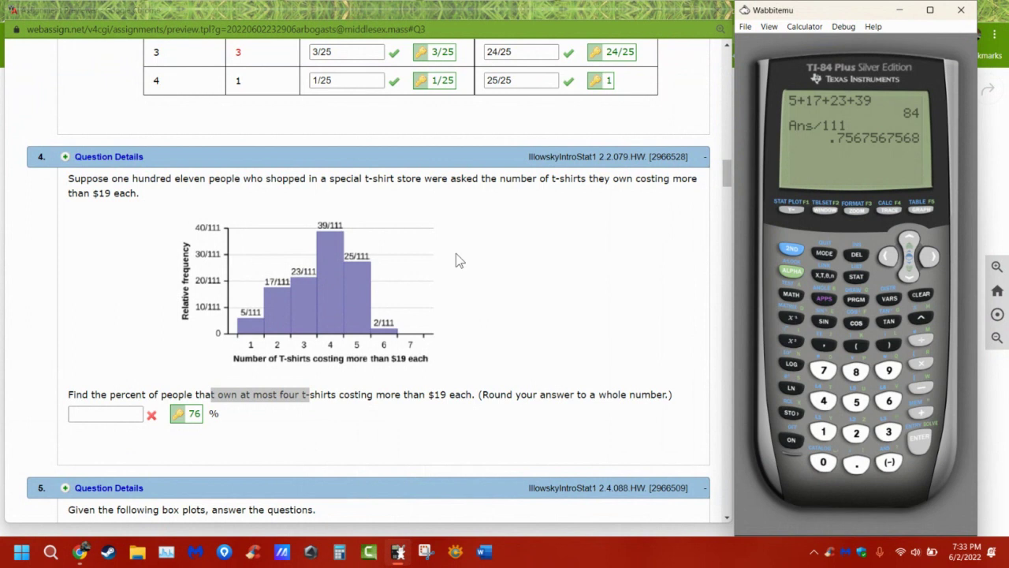
type("*100")
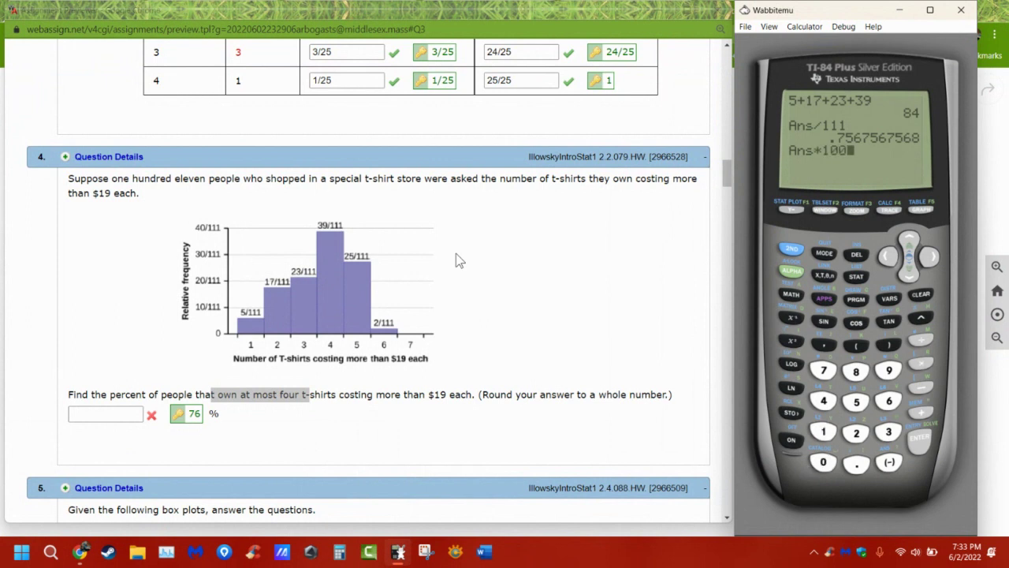
key("Return")
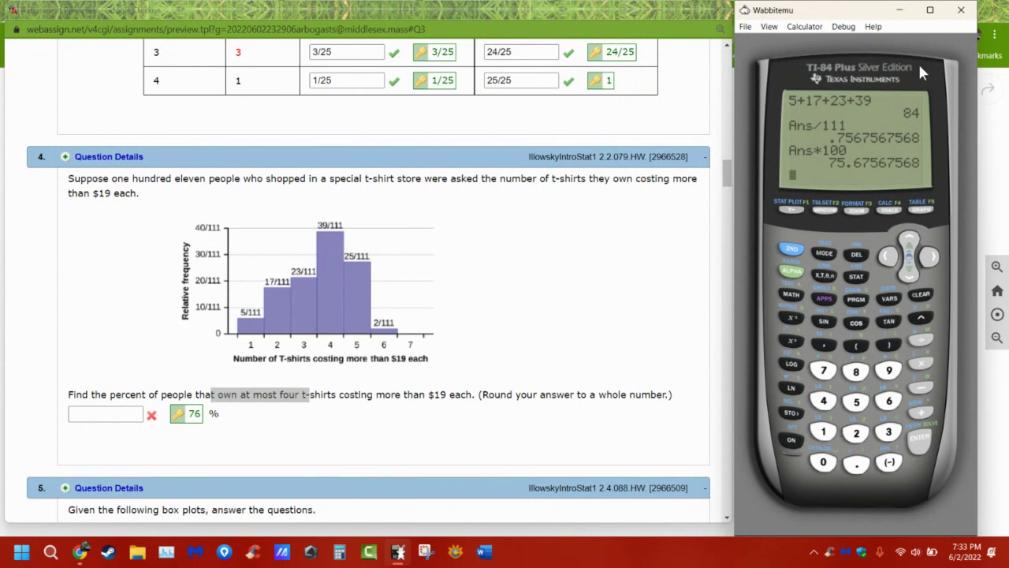
left_click_drag(799, 10, 811, 14)
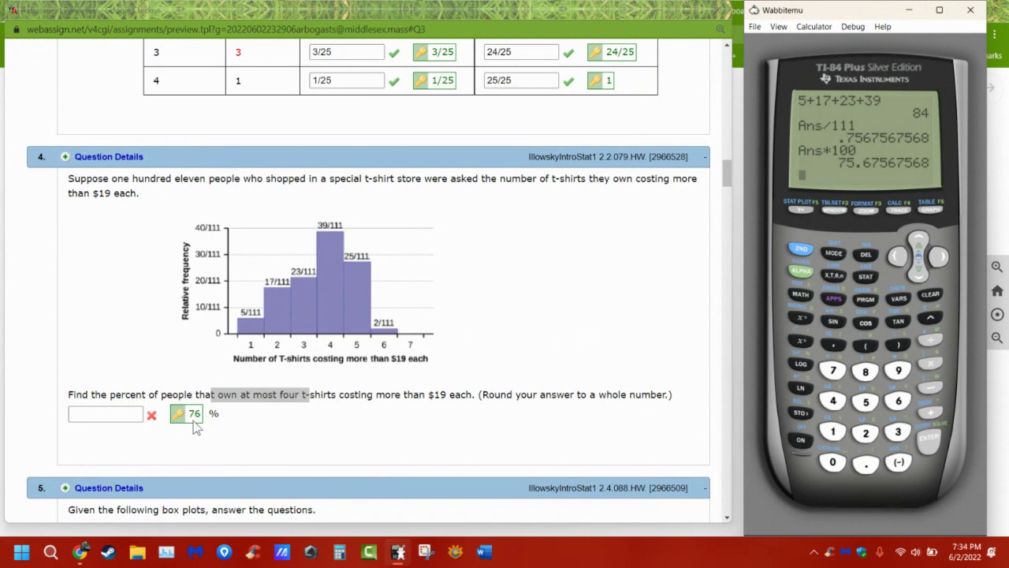
left_click_drag(495, 395, 667, 394)
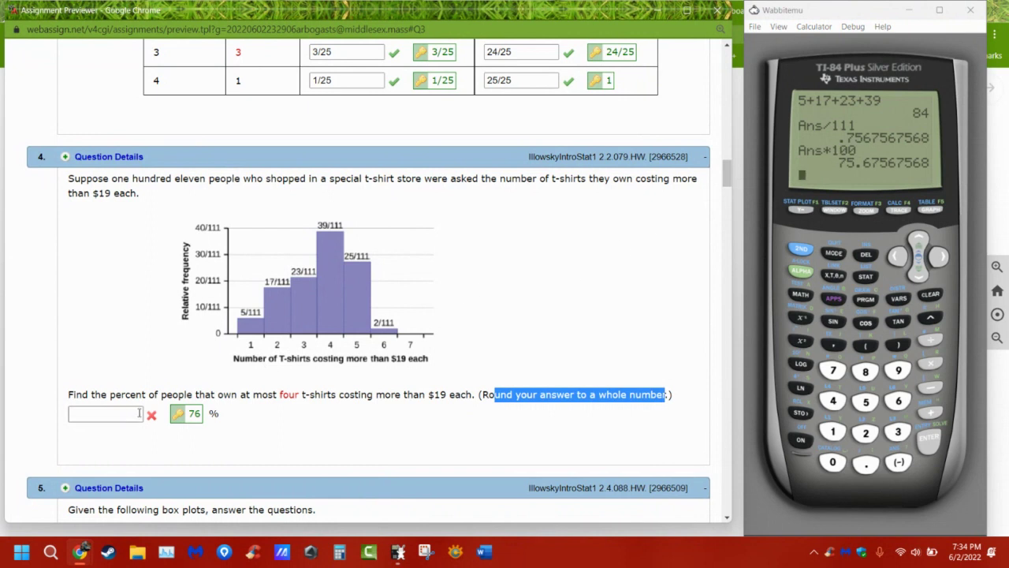
Examine question 5's Data 1 and Data 2 box plots and the false-statement choices in part (a).
scroll(499, 292, "down", 3)
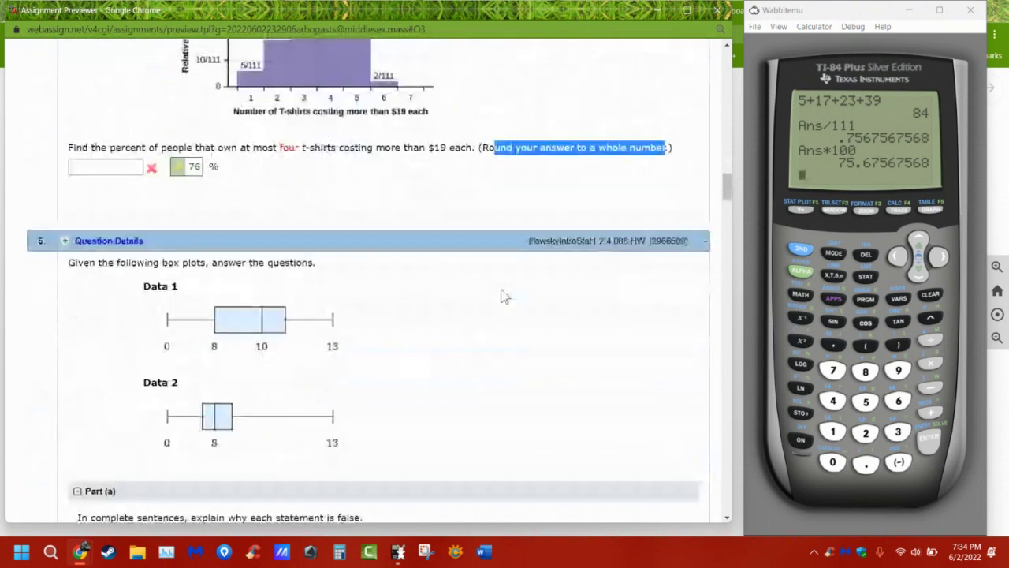
scroll(504, 296, "down", 3)
scroll(505, 296, "up", 2)
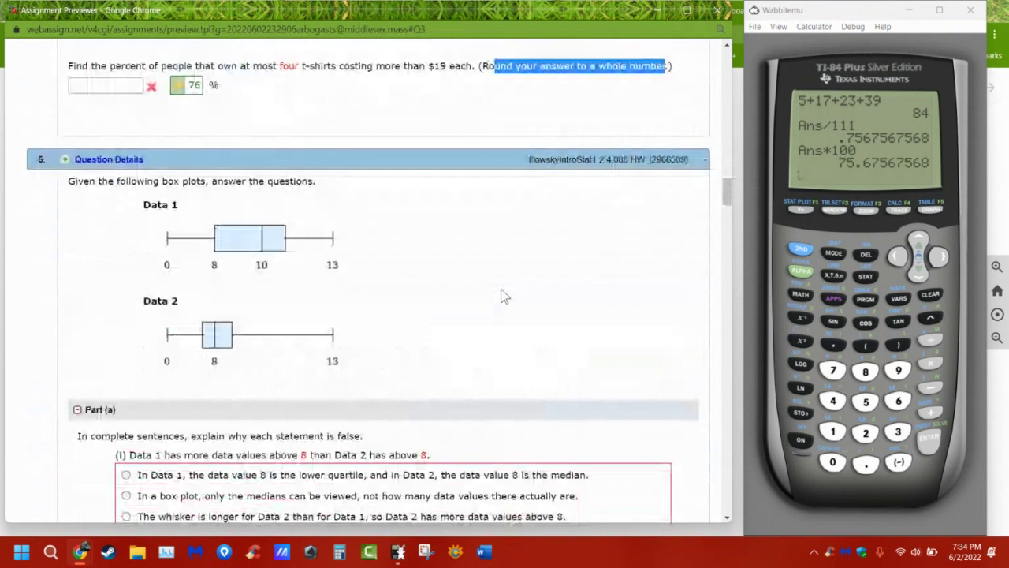
scroll(504, 296, "down", 2)
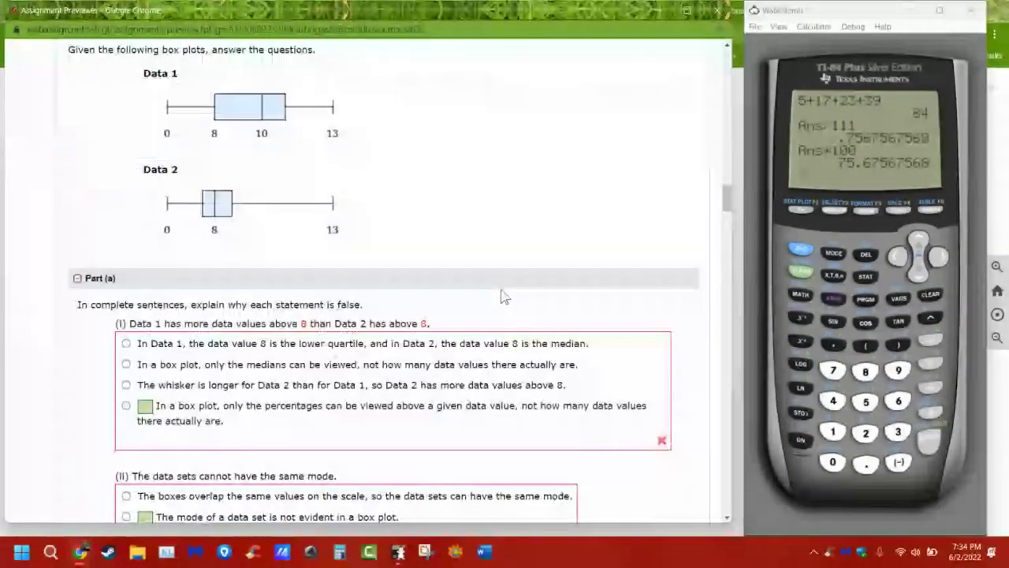
scroll(503, 297, "up", 1)
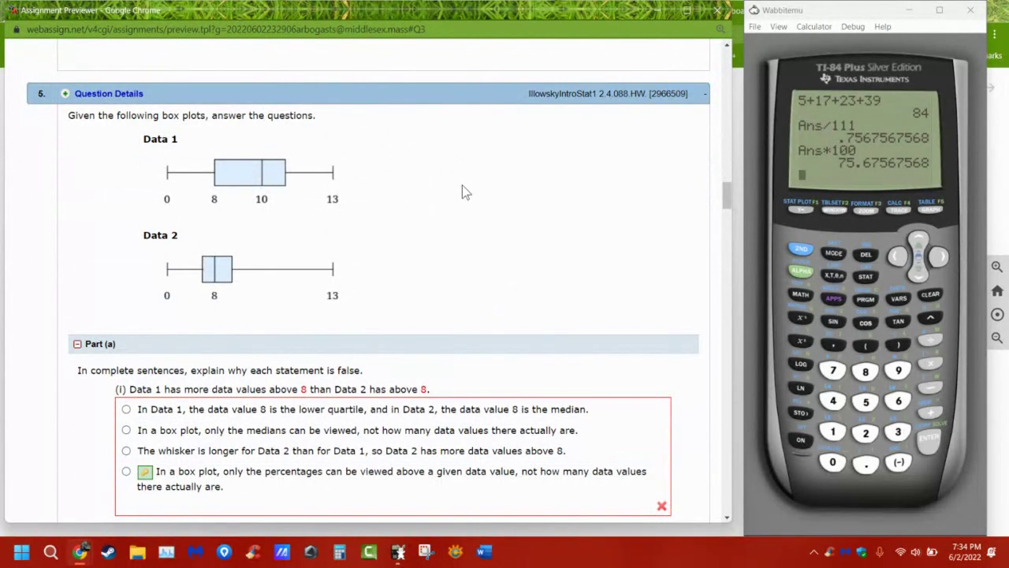
scroll(476, 201, "down", 5)
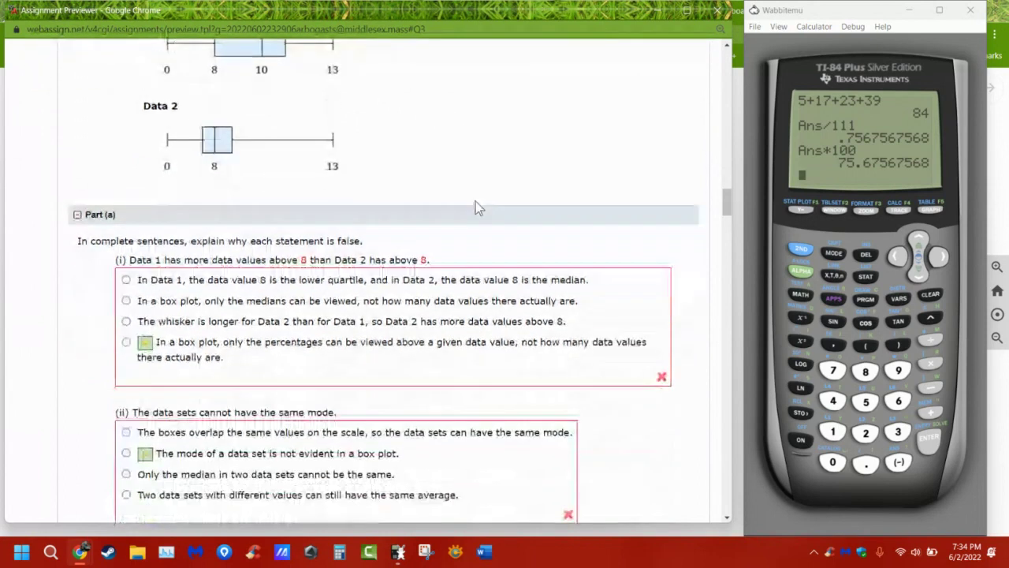
scroll(475, 201, "up", 6)
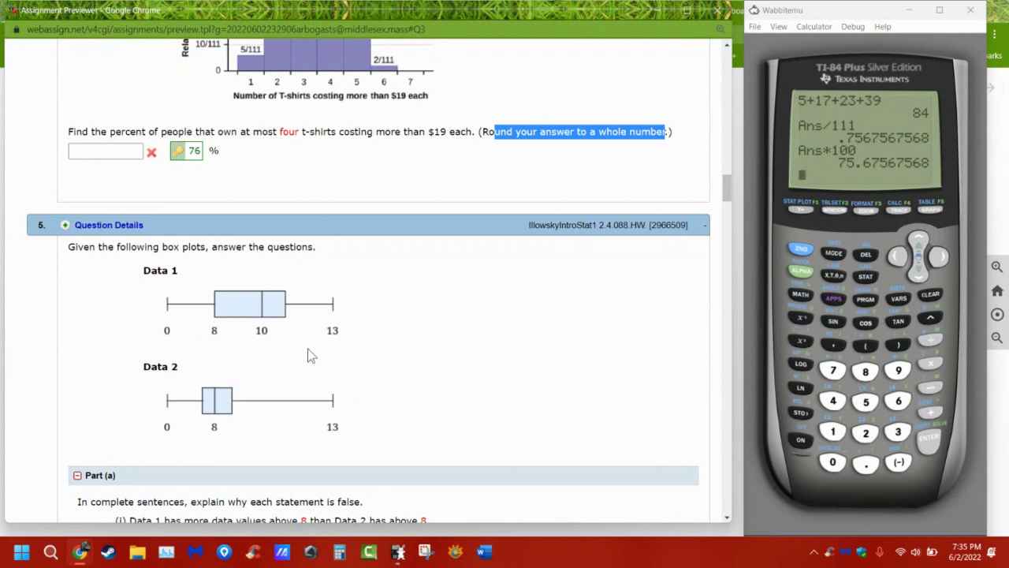
Examine question 5's box plots and the three false statements in part (a) about data values and modes.
scroll(311, 354, "down", 2)
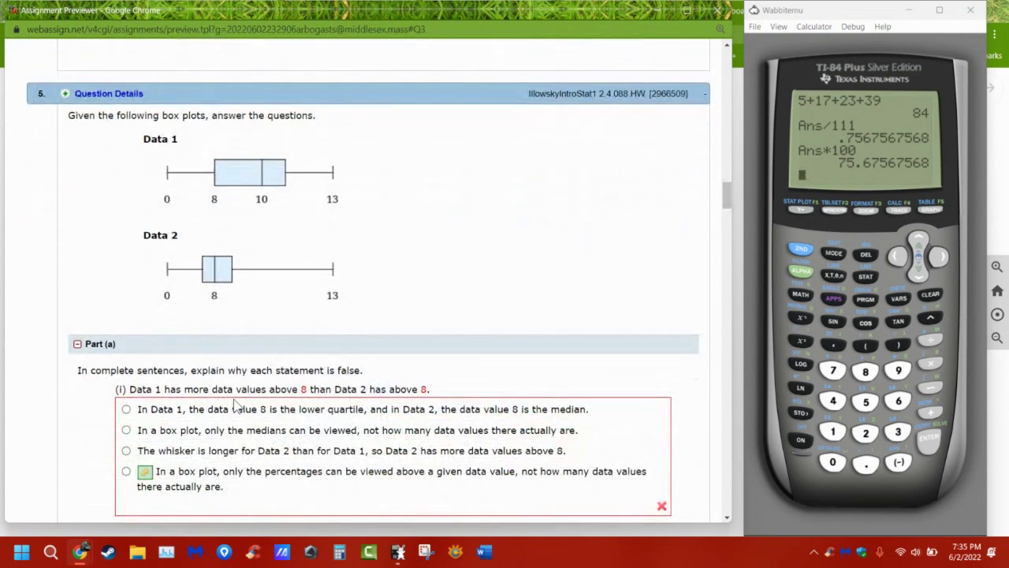
left_click_drag(228, 389, 389, 389)
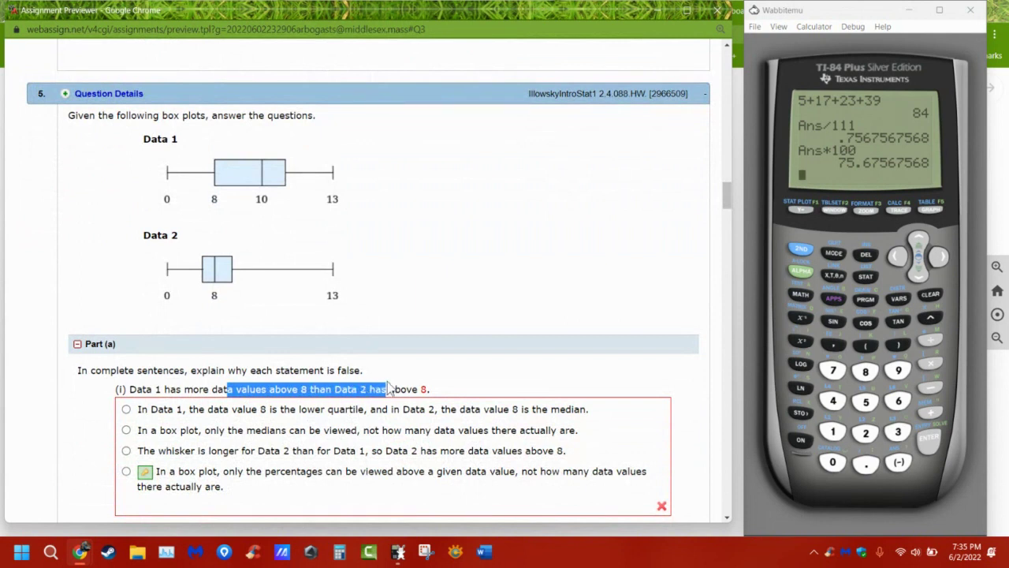
left_click(408, 364)
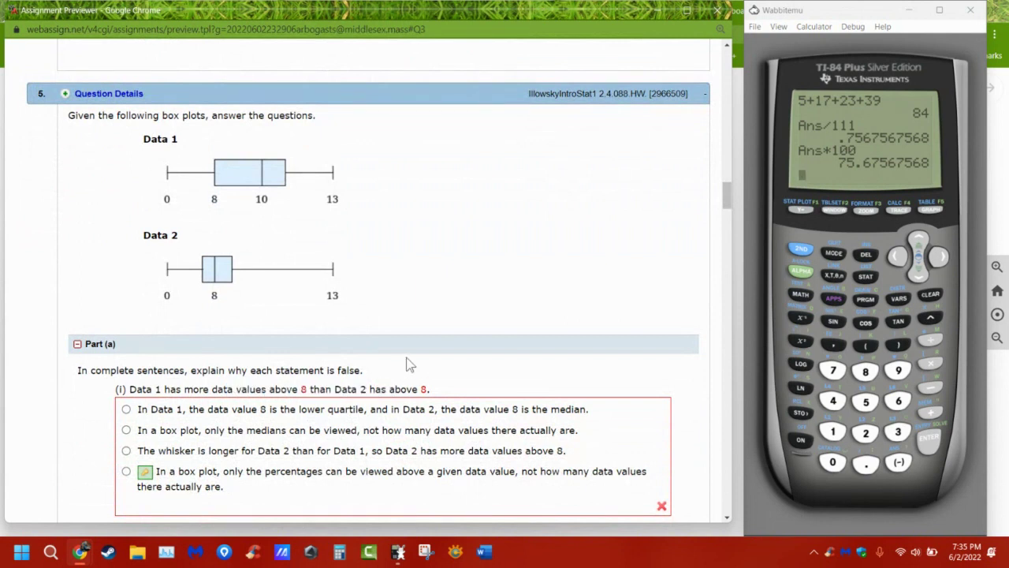
left_click_drag(364, 370, 270, 389)
scroll(280, 408, "down", 3)
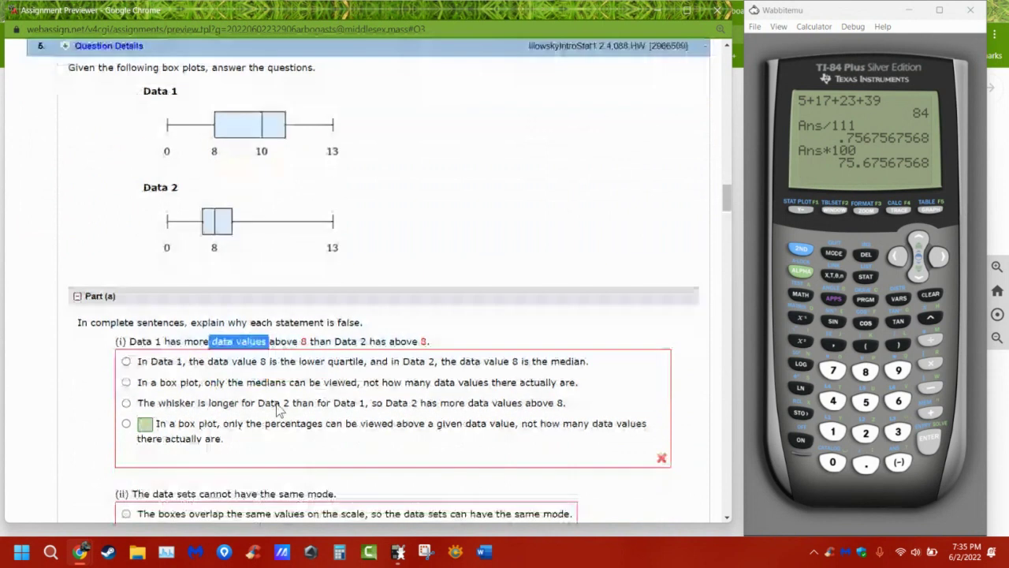
left_click_drag(191, 344, 336, 345)
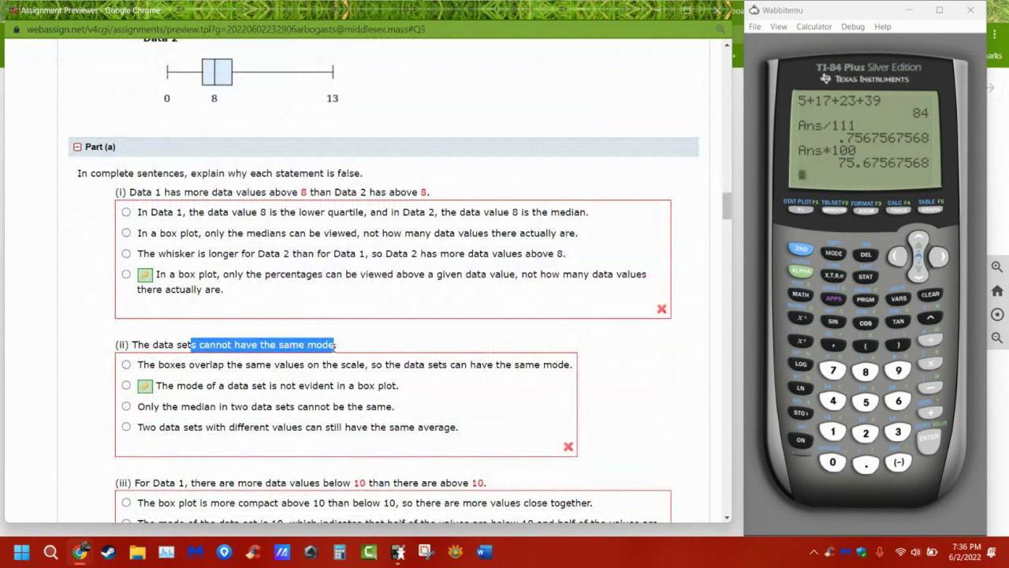
left_click(351, 345)
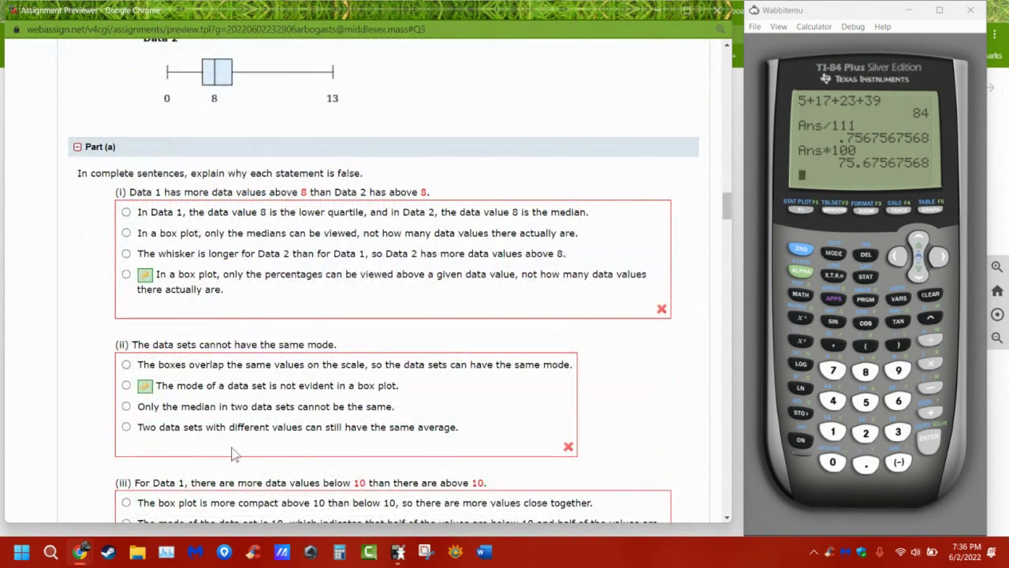
scroll(229, 410, "down", 1)
left_click_drag(220, 416, 323, 416)
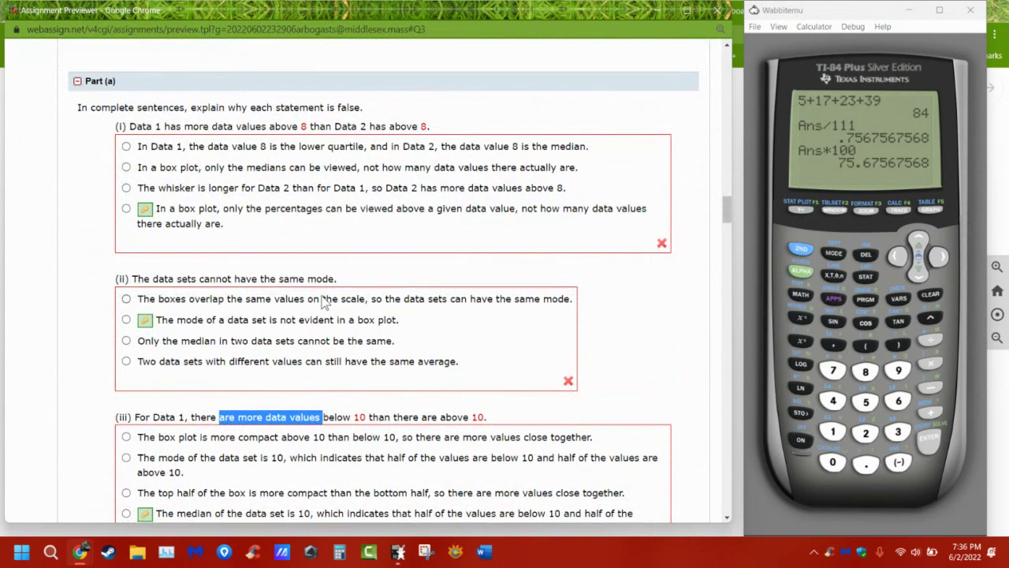
left_click_drag(339, 280, 280, 279)
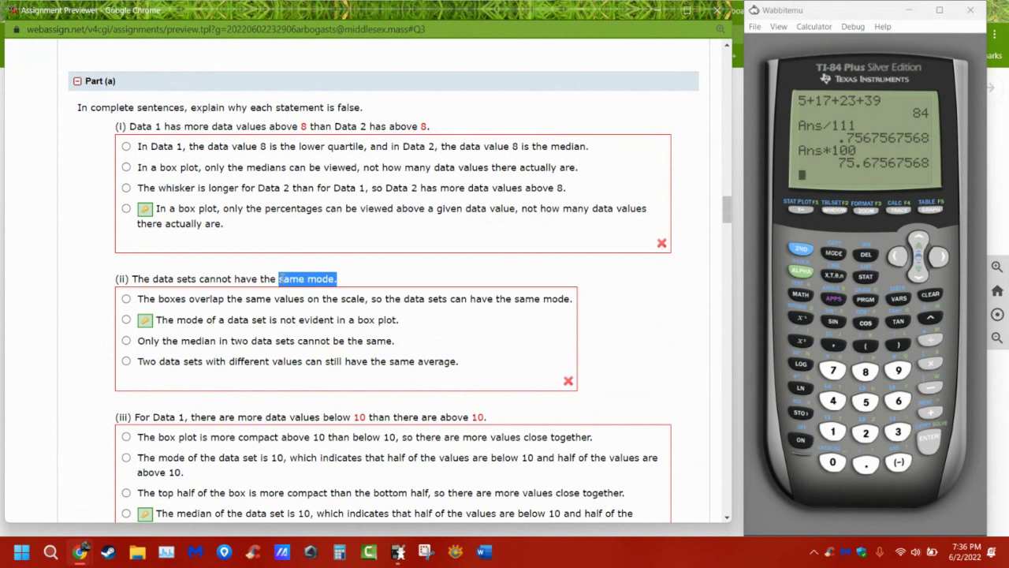
Read question 5 part (b) about 13 being an outlier and compare it with the Data 1 and Data 2 box plots.
scroll(291, 282, "down", 4)
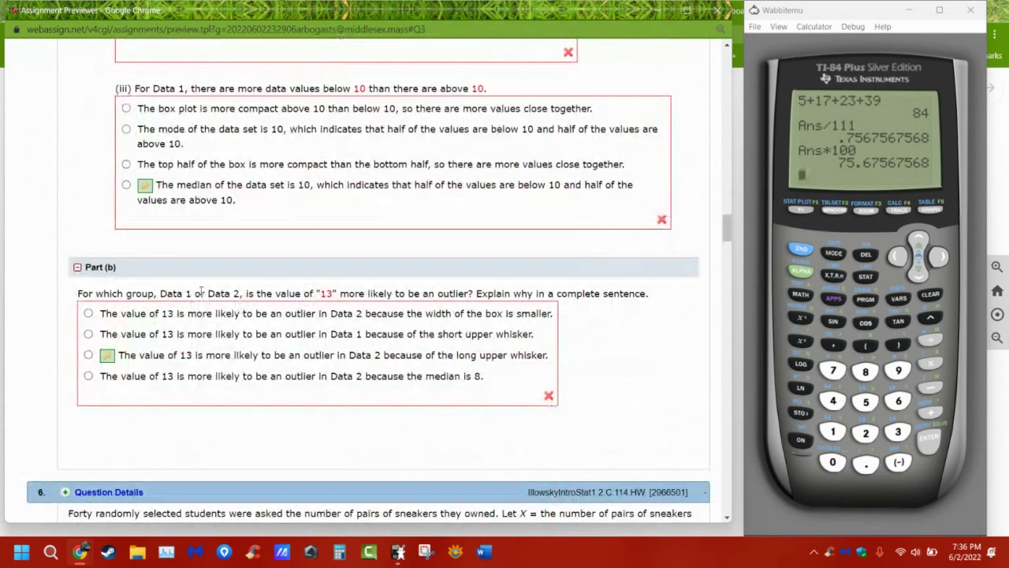
left_click_drag(153, 293, 474, 294)
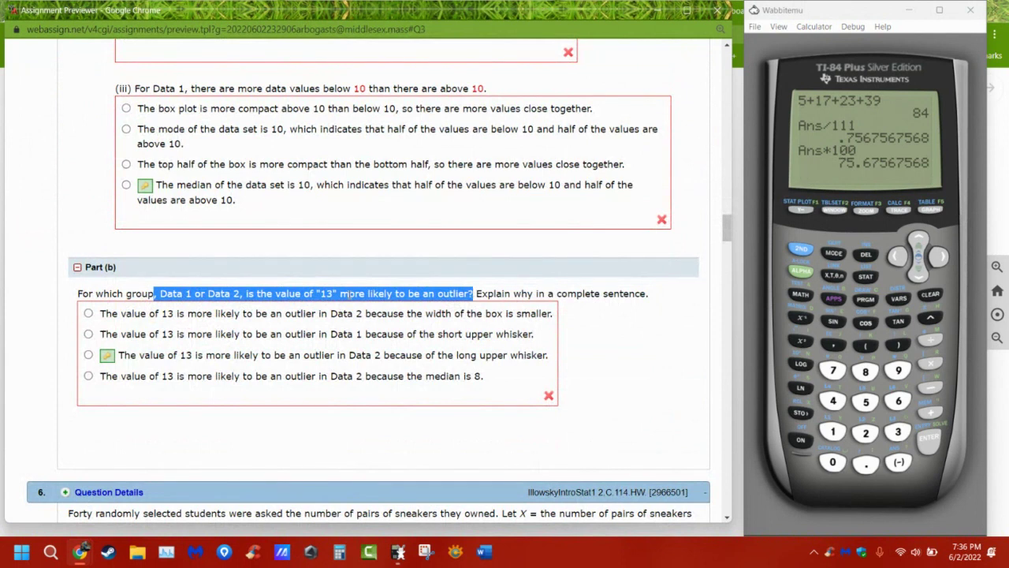
left_click_drag(295, 293, 369, 293)
scroll(405, 285, "up", 10)
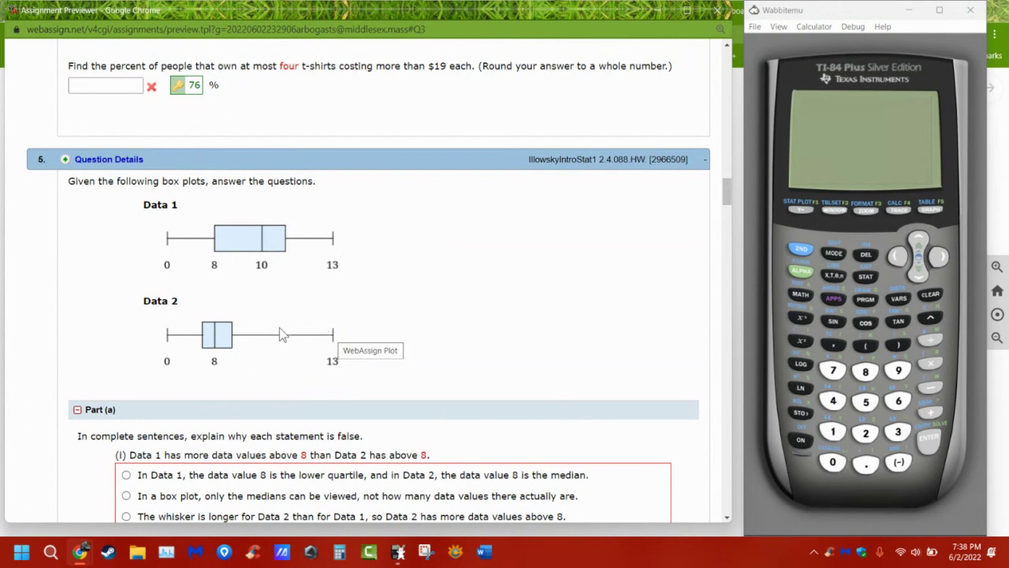
Look through all parts of question 6 on pairs of sneakers and return to its frequency table.
scroll(618, 287, "down", 5)
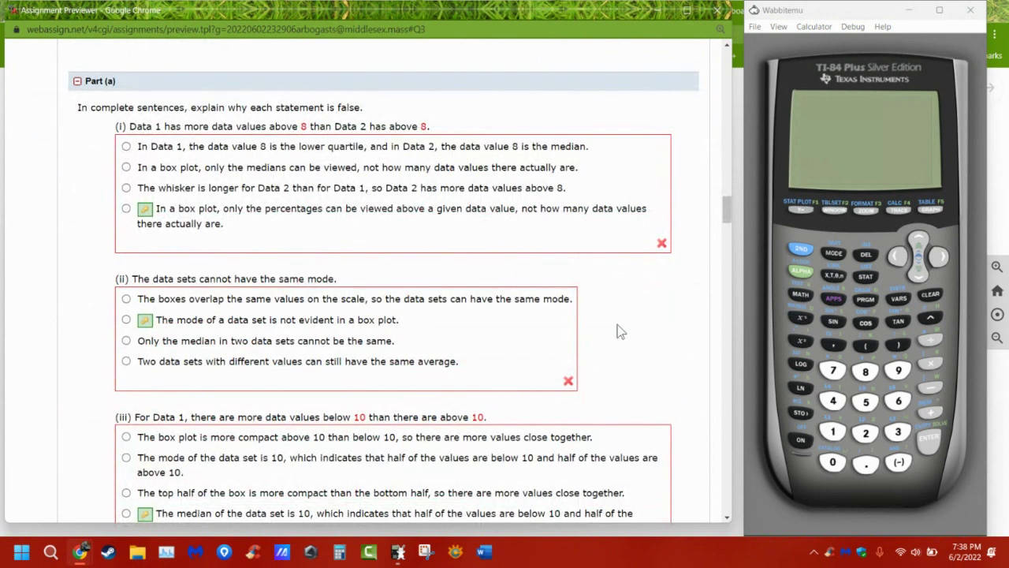
scroll(619, 329, "down", 6)
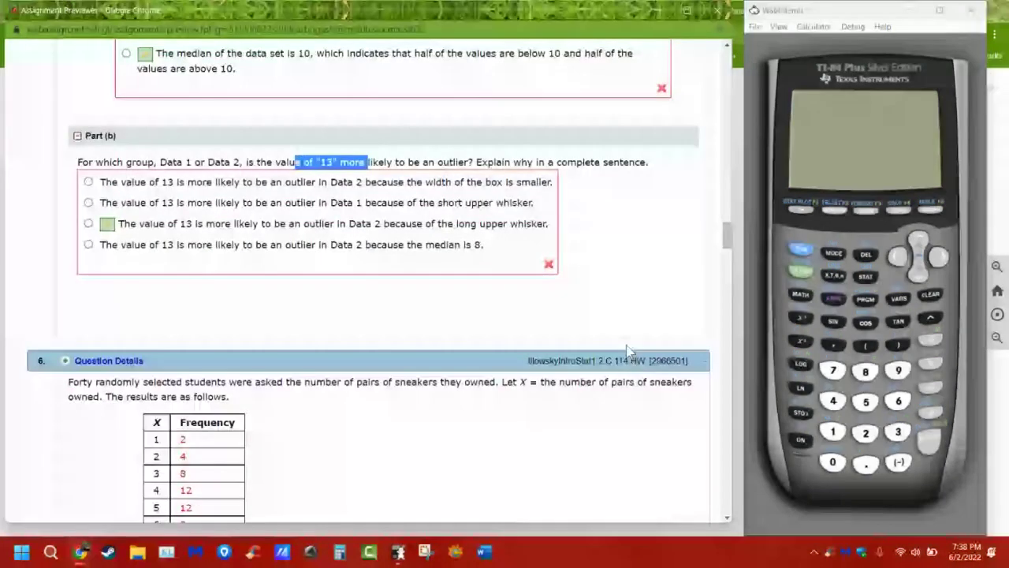
scroll(451, 299, "down", 4)
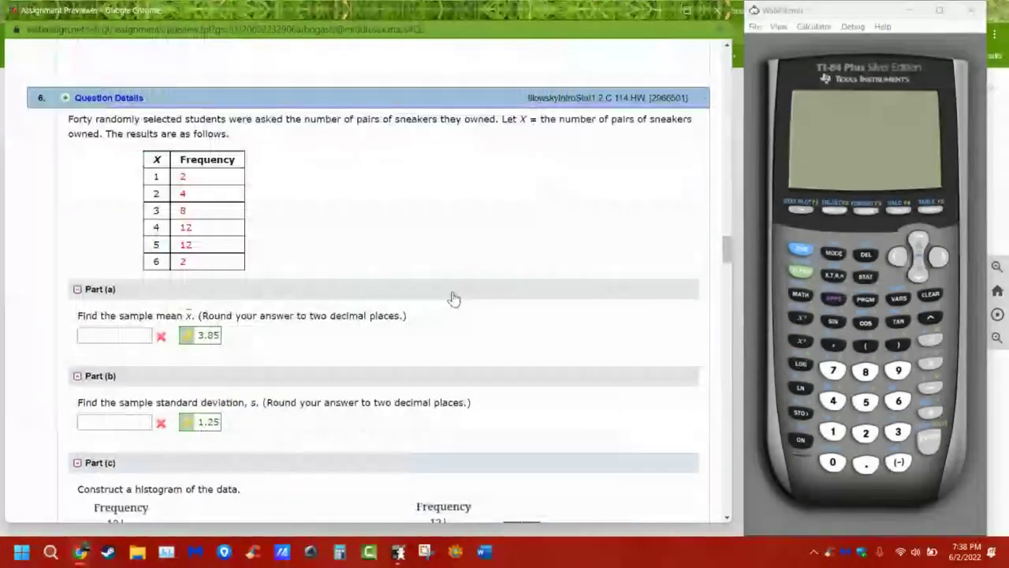
scroll(465, 298, "down", 1)
scroll(467, 300, "down", 7)
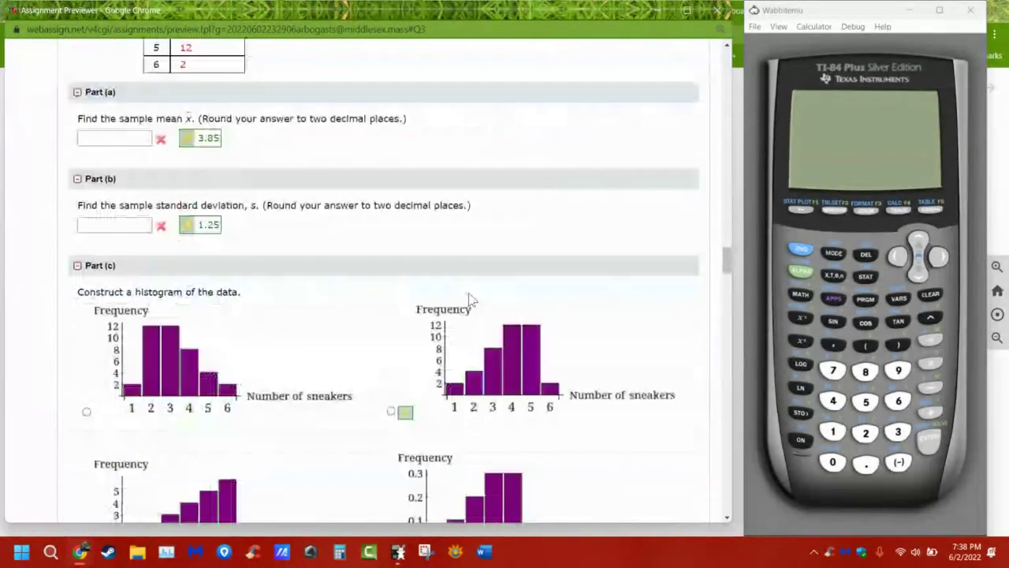
scroll(482, 303, "down", 6)
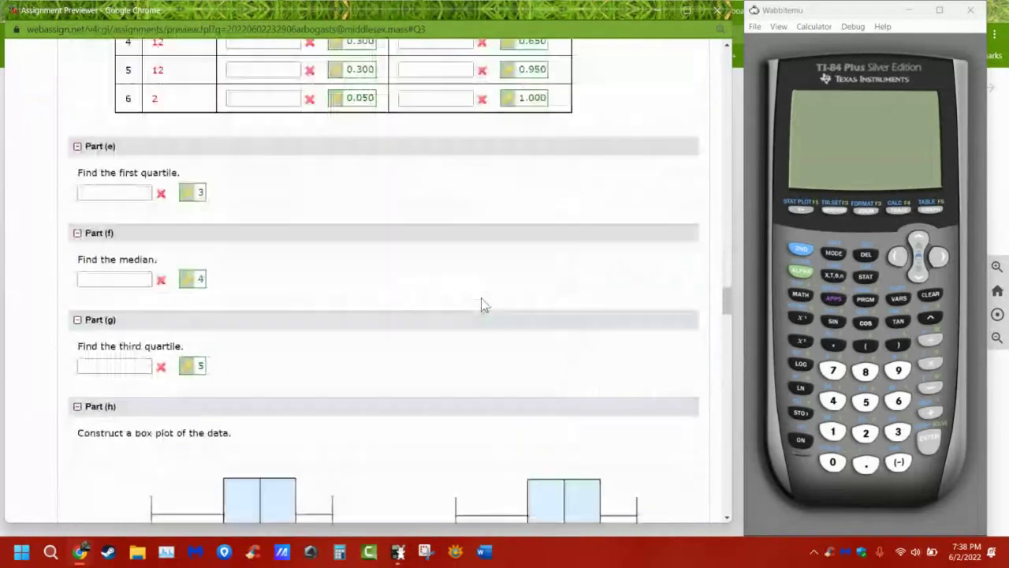
scroll(481, 306, "up", 11)
scroll(481, 307, "up", 4)
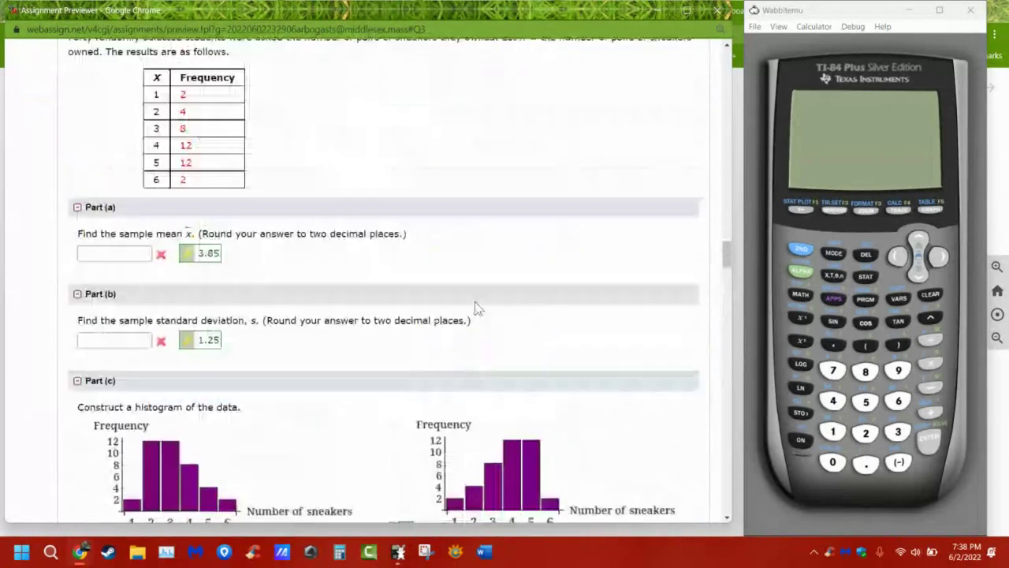
scroll(481, 308, "down", 1)
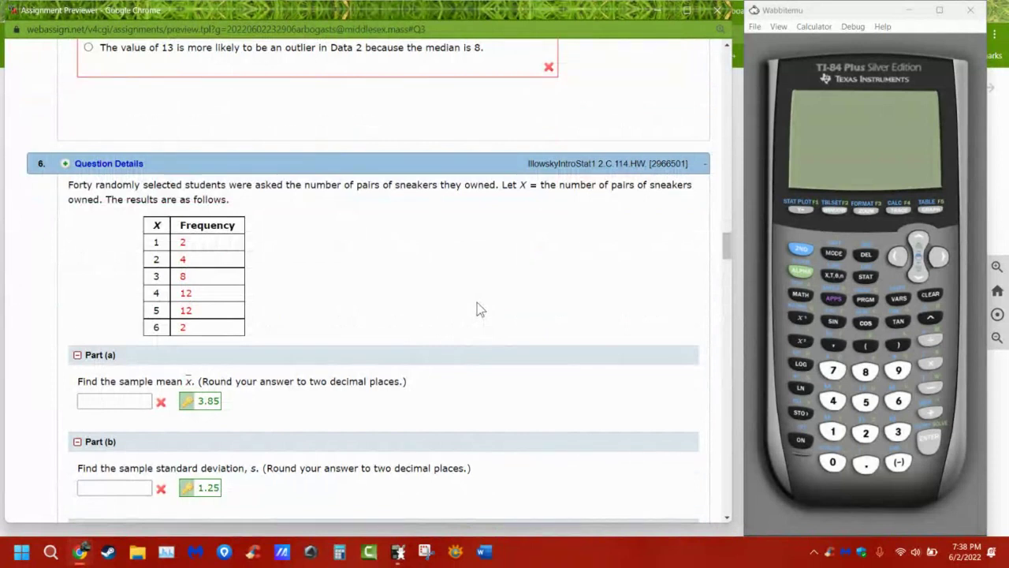
Turn on the Wabbitemu calculator and clear its home screen.
left_click(797, 443)
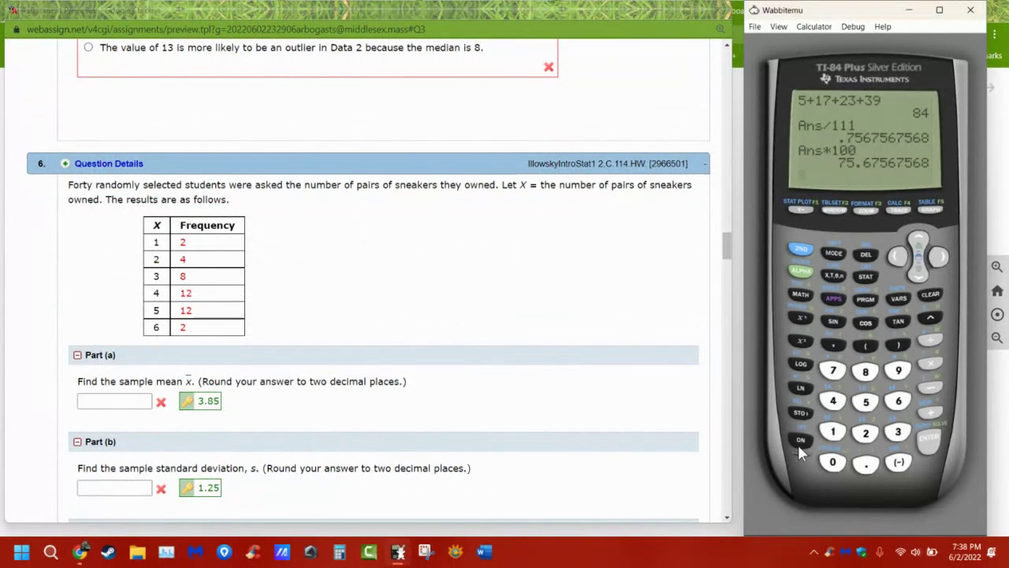
left_click(931, 296)
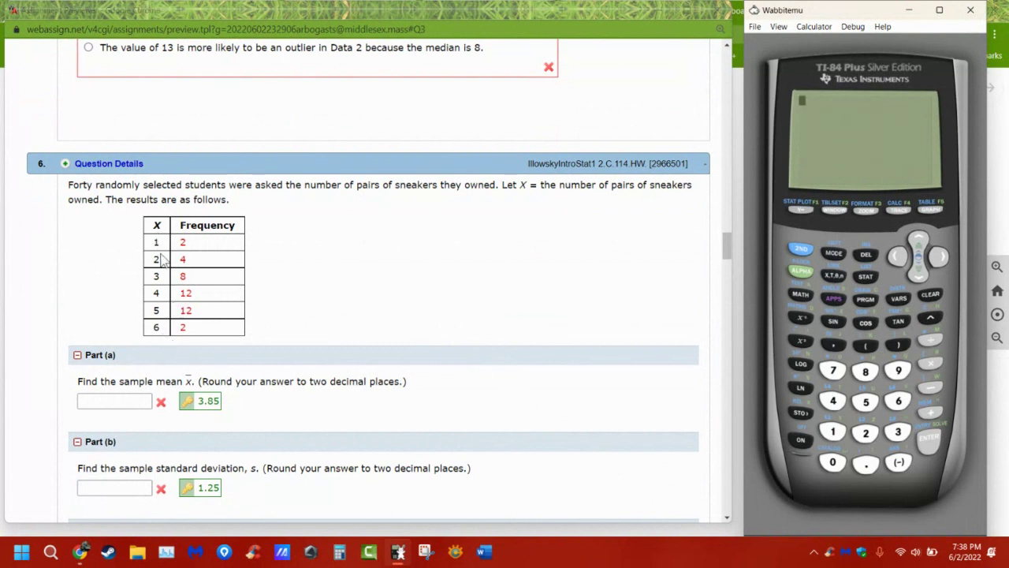
left_click(139, 323)
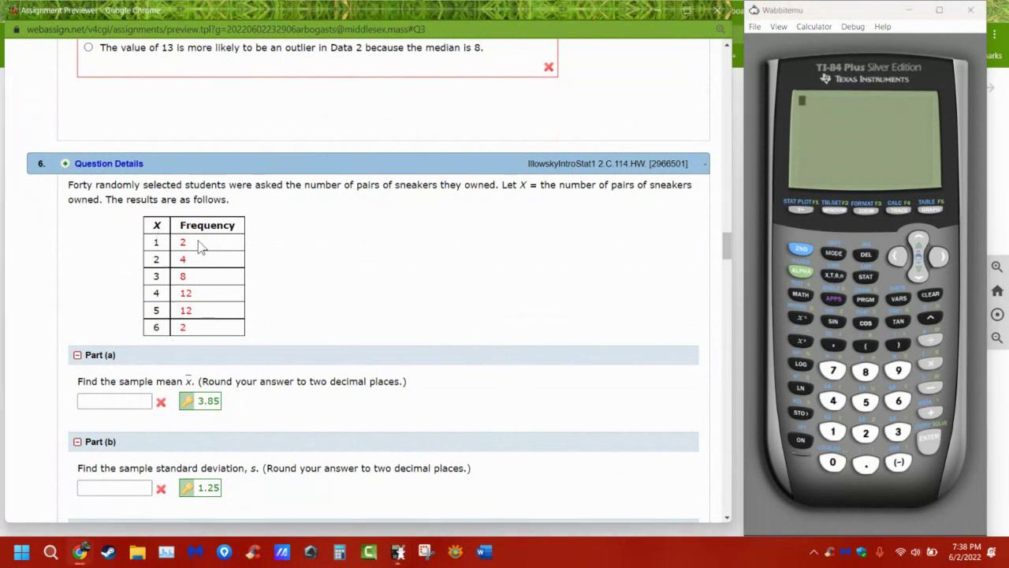
Open the calculator's statistics list editor and clear the old data from lists L2 and L1.
left_click(866, 276)
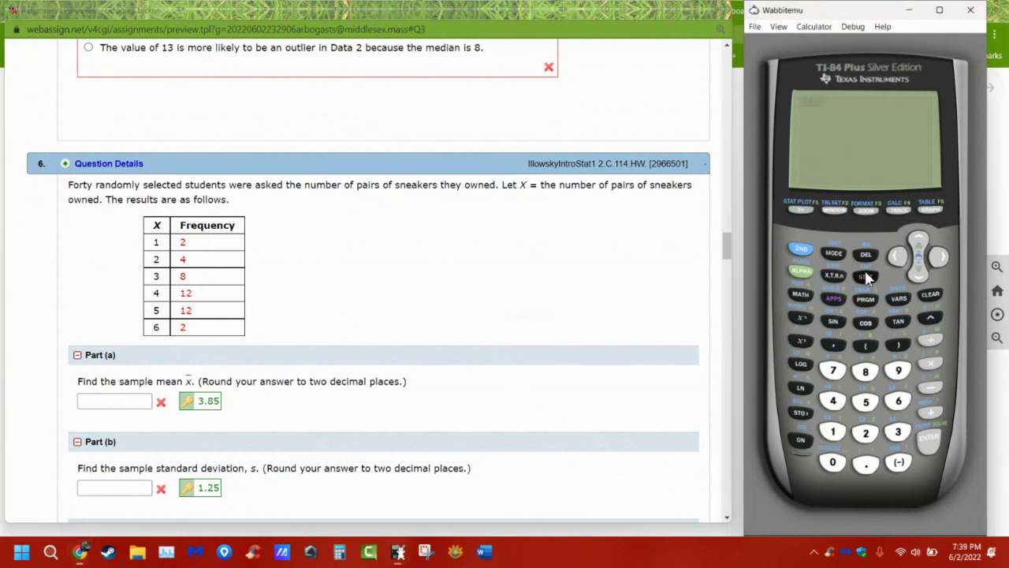
left_click(933, 437)
left_click(919, 239)
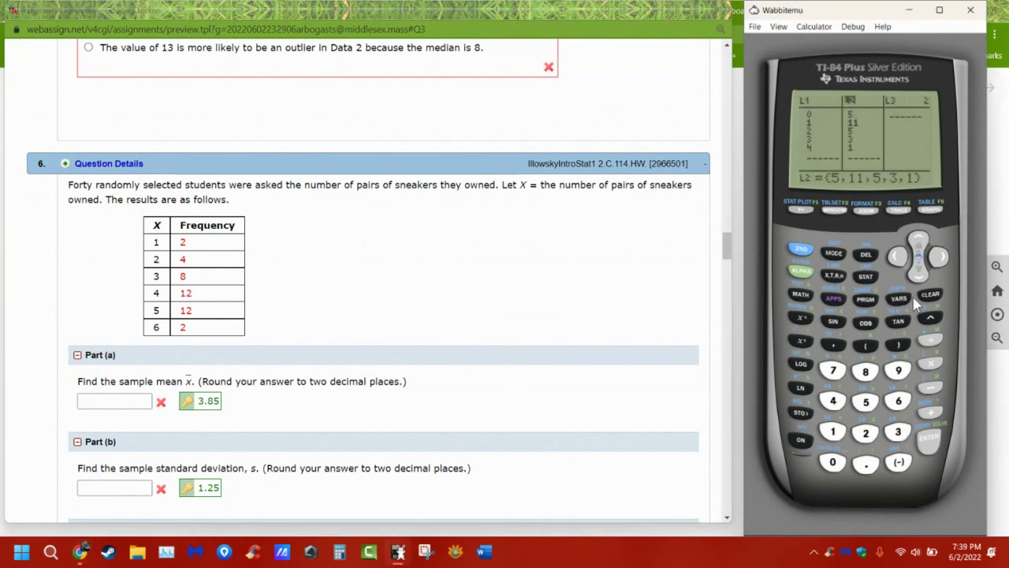
left_click(931, 437)
left_click(898, 256)
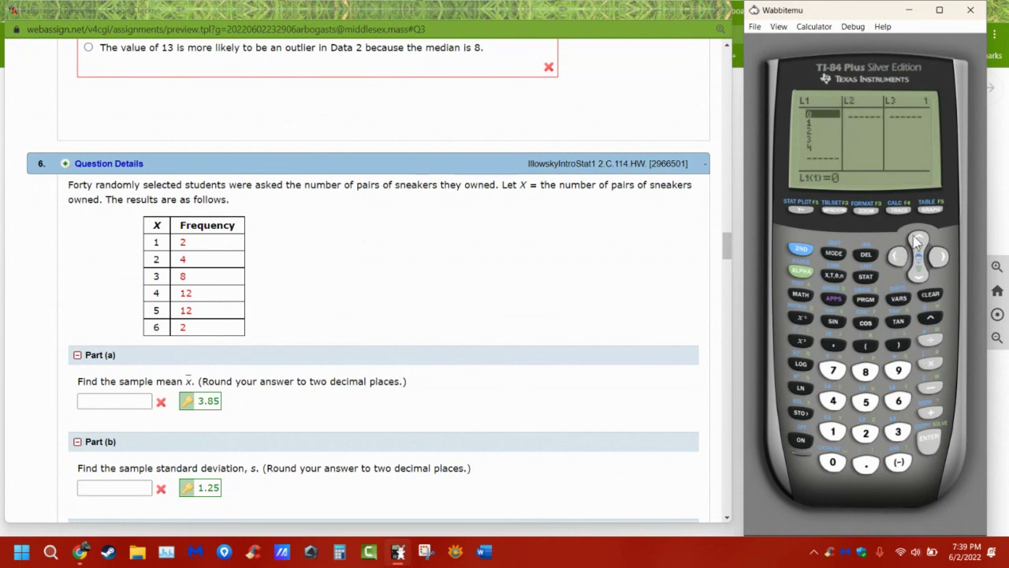
left_click(918, 239)
left_click(930, 297)
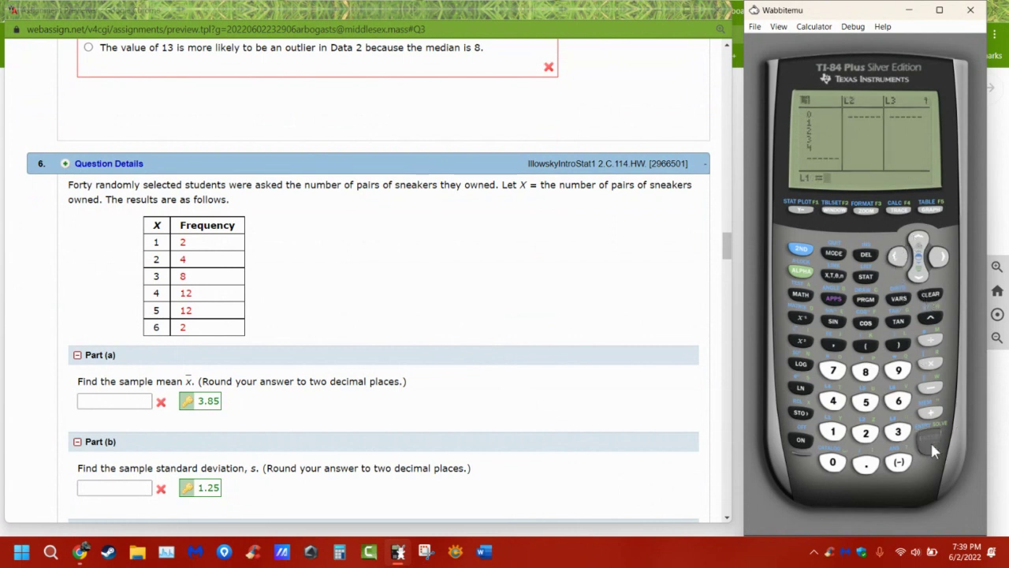
left_click(931, 439)
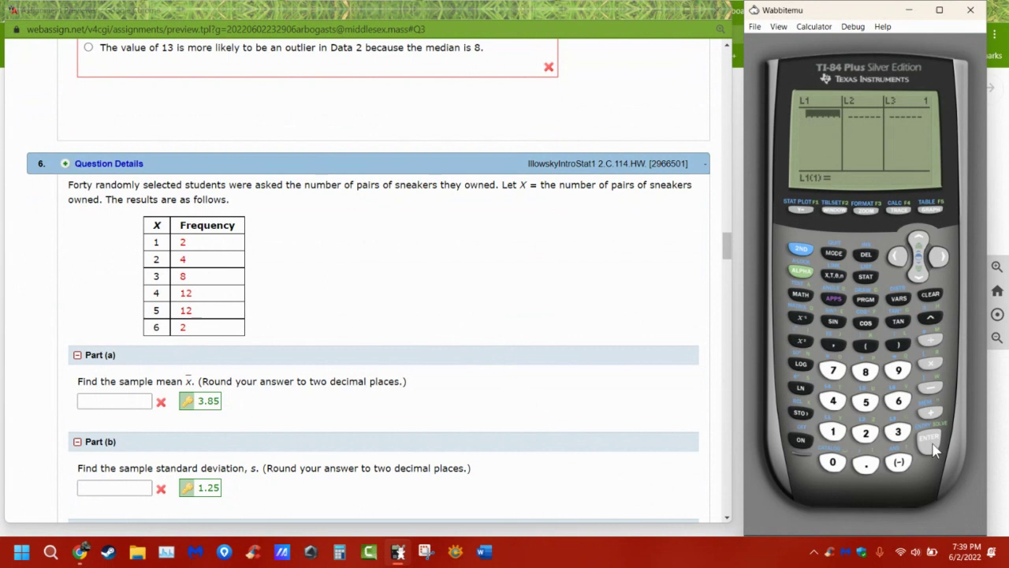
Enter question 6's X values 1, 2, 3, 4, 5 and 6 into list L1.
key("0")
left_click(930, 439)
key("Up")
key("1")
left_click(932, 441)
key("2")
left_click(932, 442)
key("3")
left_click(932, 441)
key("4")
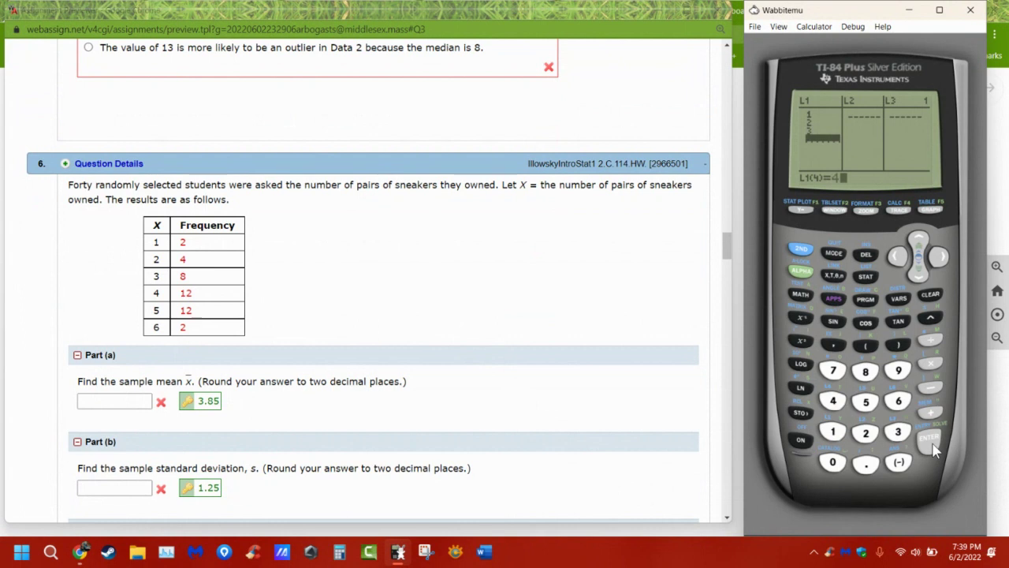
left_click(932, 441)
key("5")
left_click(932, 441)
key("6")
left_click(932, 444)
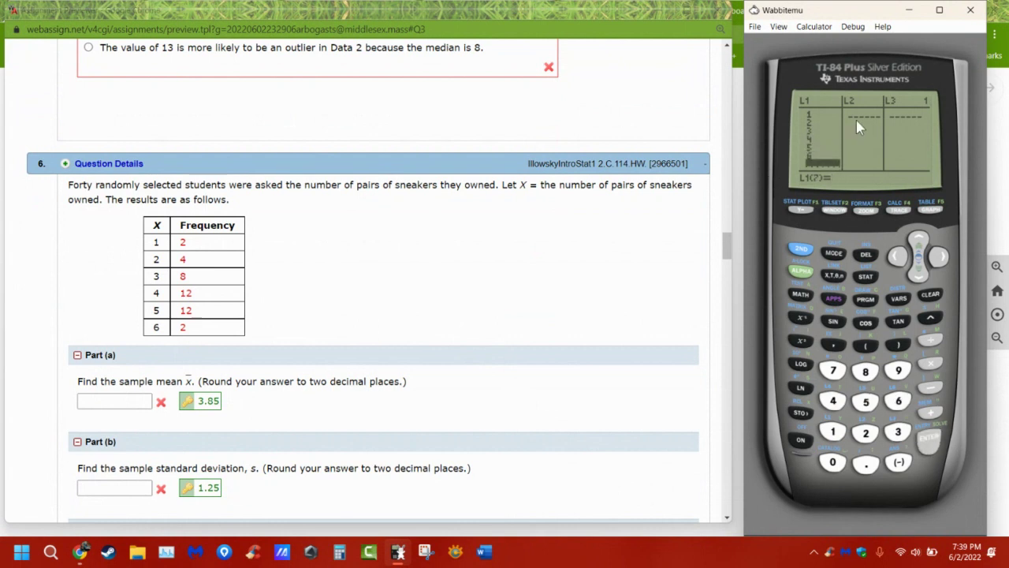
Enter the sneaker frequencies 2, 4, 8, 12, 12 and 2 into list L2.
key("Right")
key("2")
key("Return")
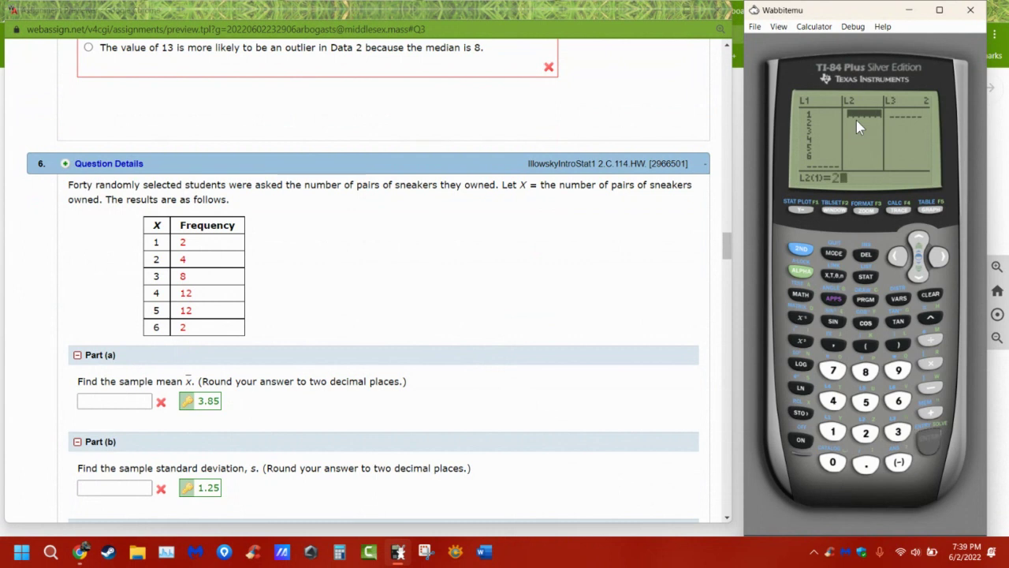
key("4")
key("Return")
key("8")
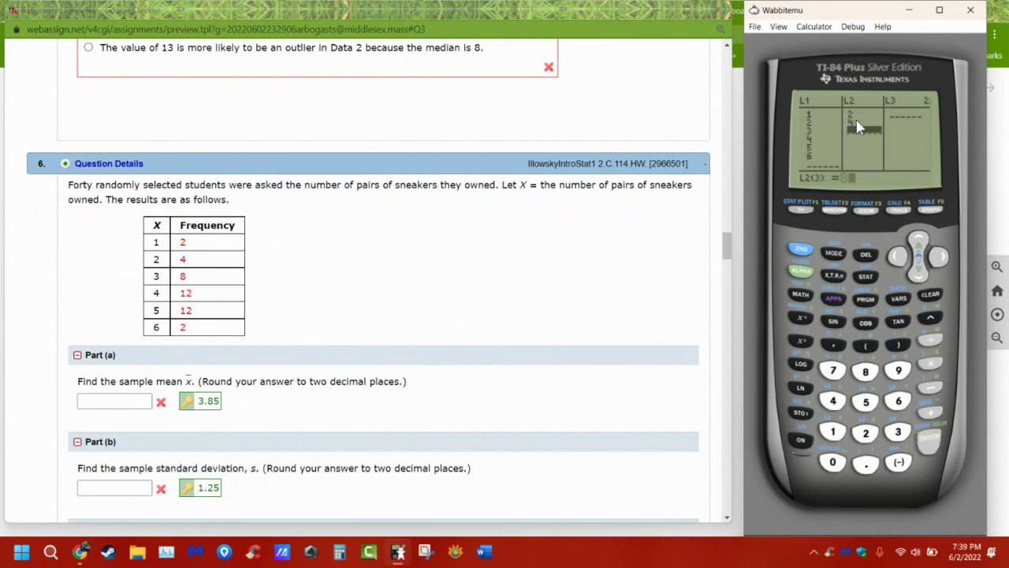
key("Return")
type("2")
key("Return")
type("12")
key("Return")
type("7")
key("Return")
Compare the four histogram choices in question 6 part (c) with the frequency table.
scroll(429, 314, "down", 5)
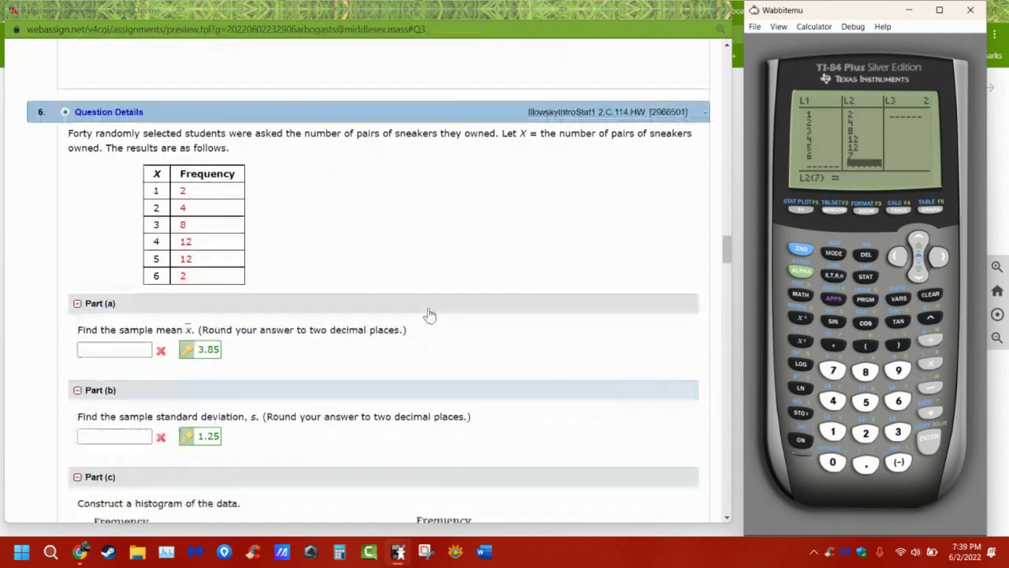
scroll(342, 361, "down", 1)
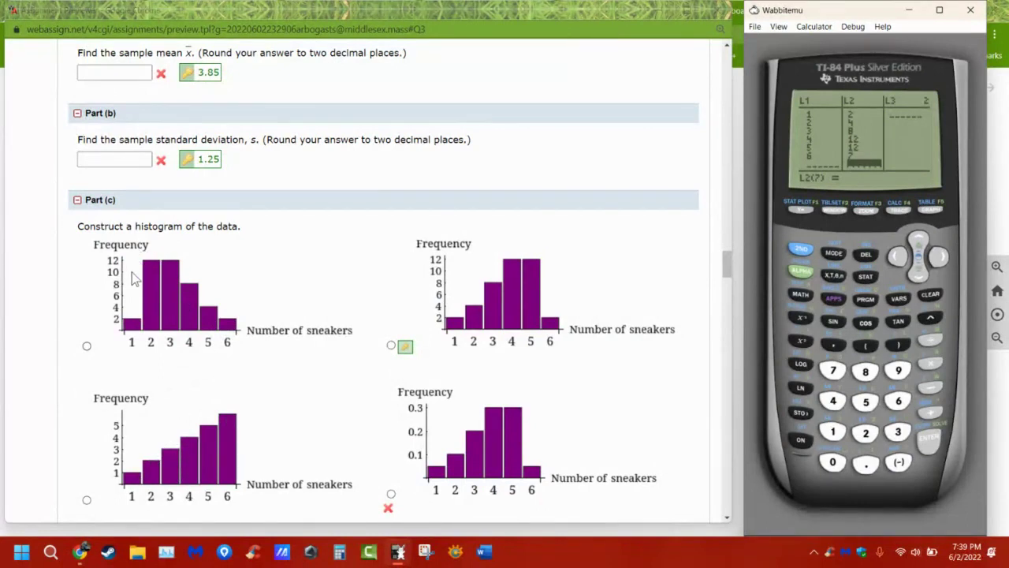
scroll(223, 257, "up", 1)
scroll(223, 256, "up", 1)
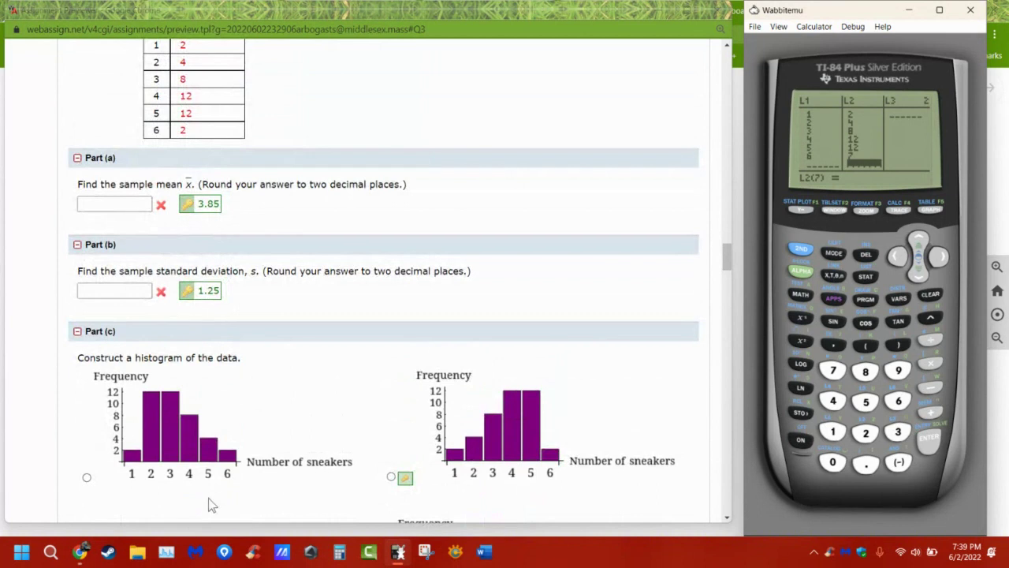
scroll(202, 317, "down", 2)
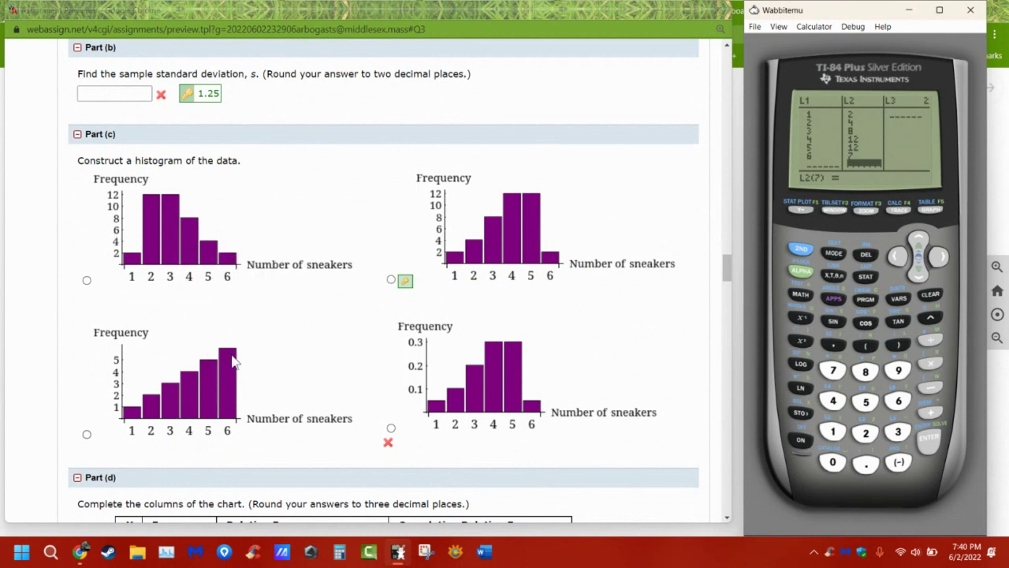
scroll(233, 359, "up", 3)
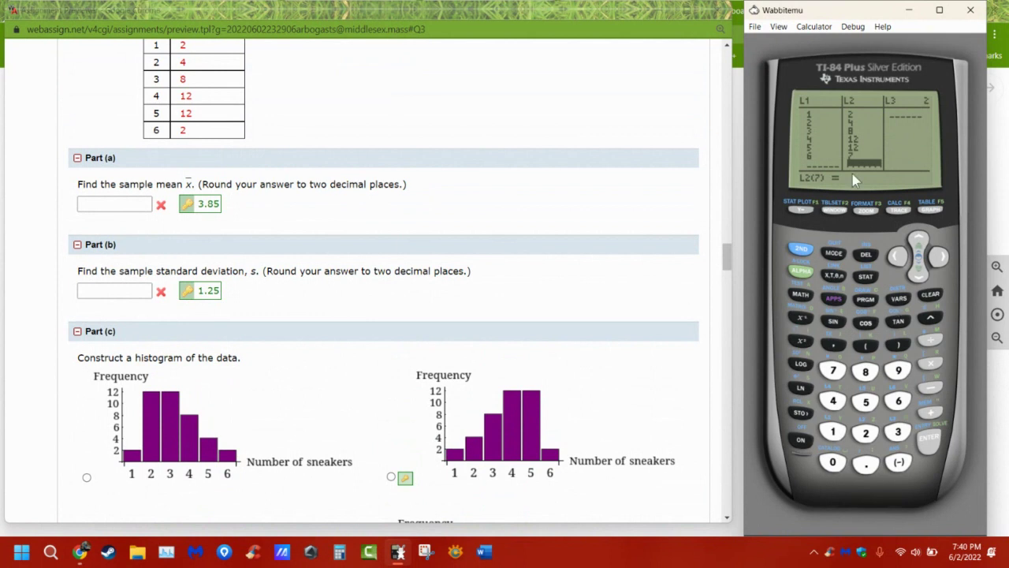
Run 1-Var Stats on list L1 with L2 as the frequency list.
left_click(866, 277)
left_click(938, 259)
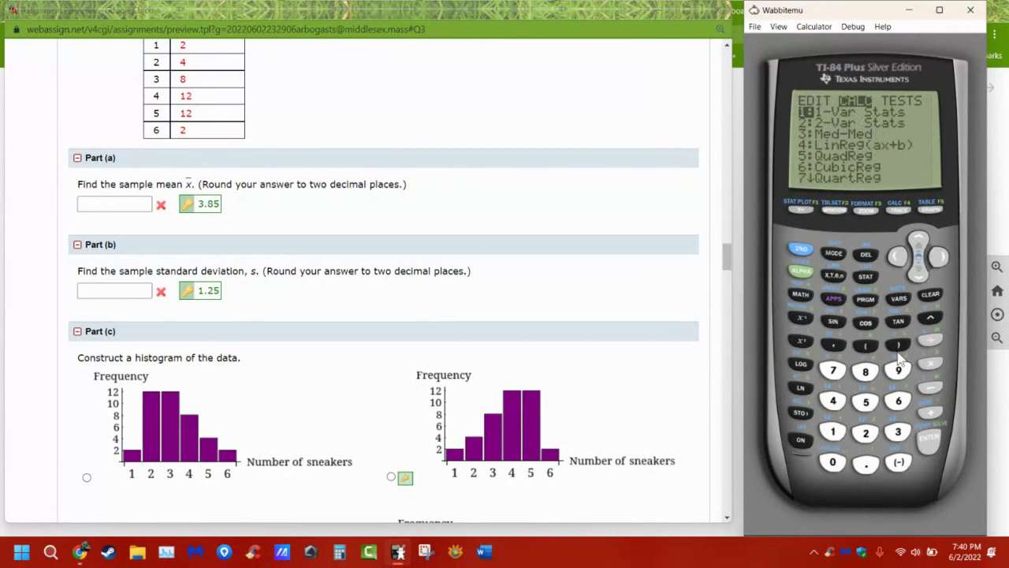
left_click(930, 441)
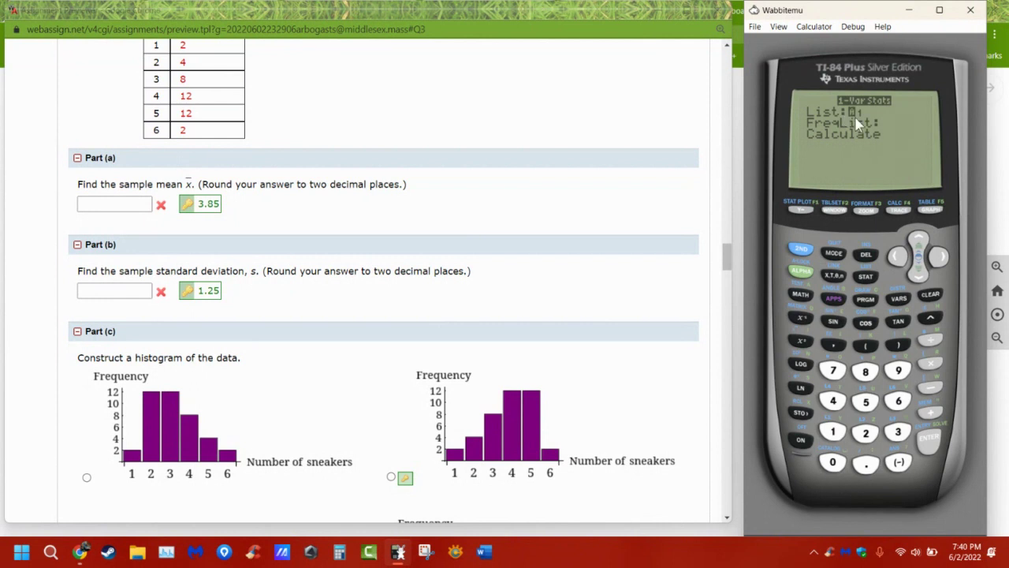
key("Down")
left_click(803, 248)
left_click(866, 432)
left_click(918, 276)
left_click(932, 436)
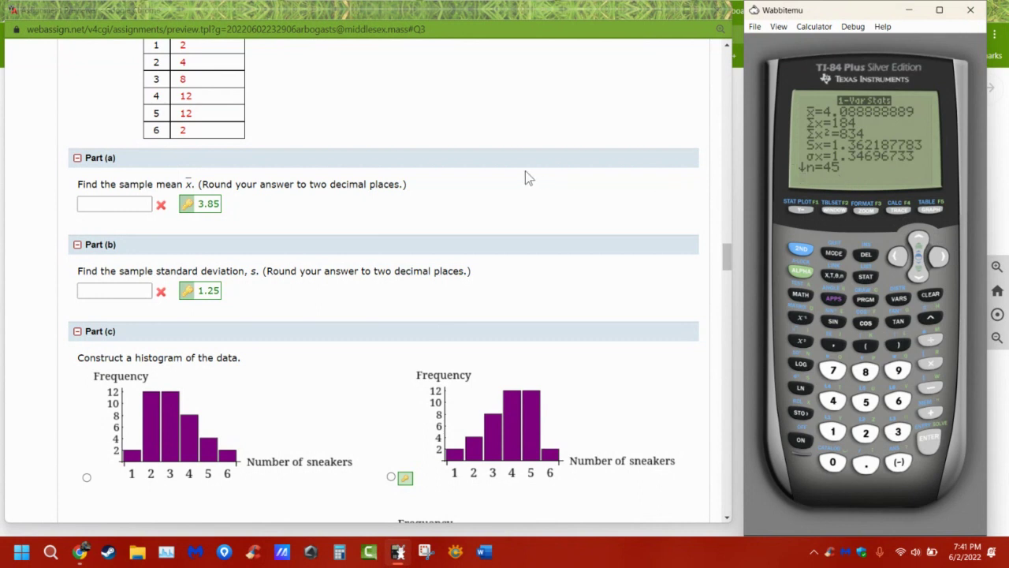
Check the sample size in question 6's statement and correct the sixth frequency in list L2 to 2.
scroll(465, 158, "up", 3)
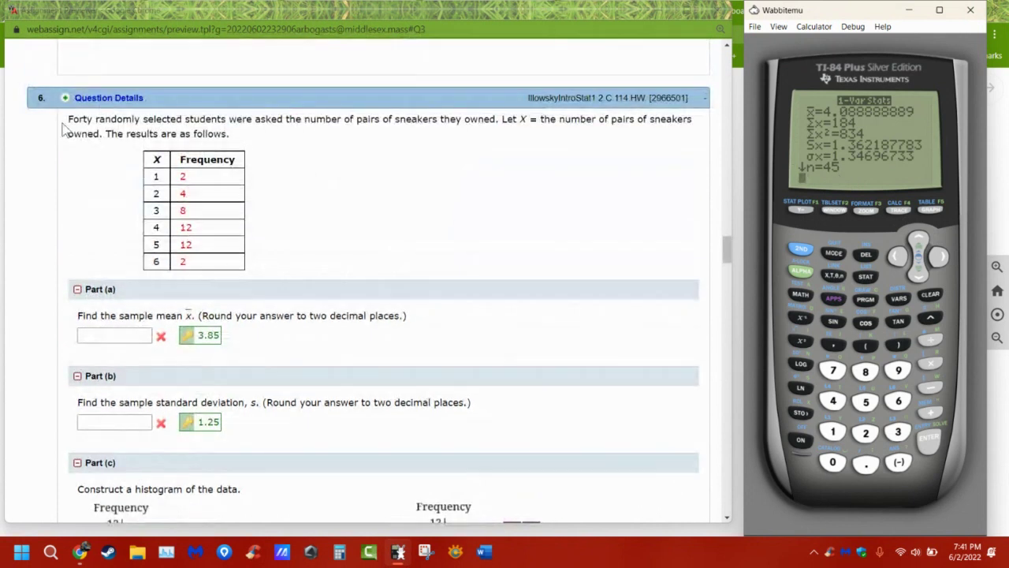
left_click_drag(68, 120, 92, 122)
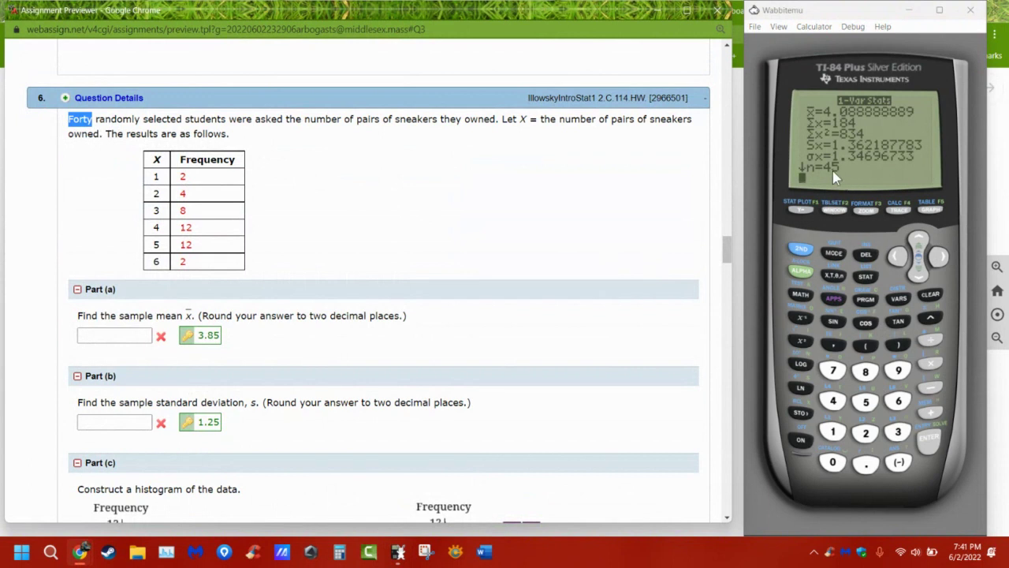
left_click(868, 278)
left_click(937, 432)
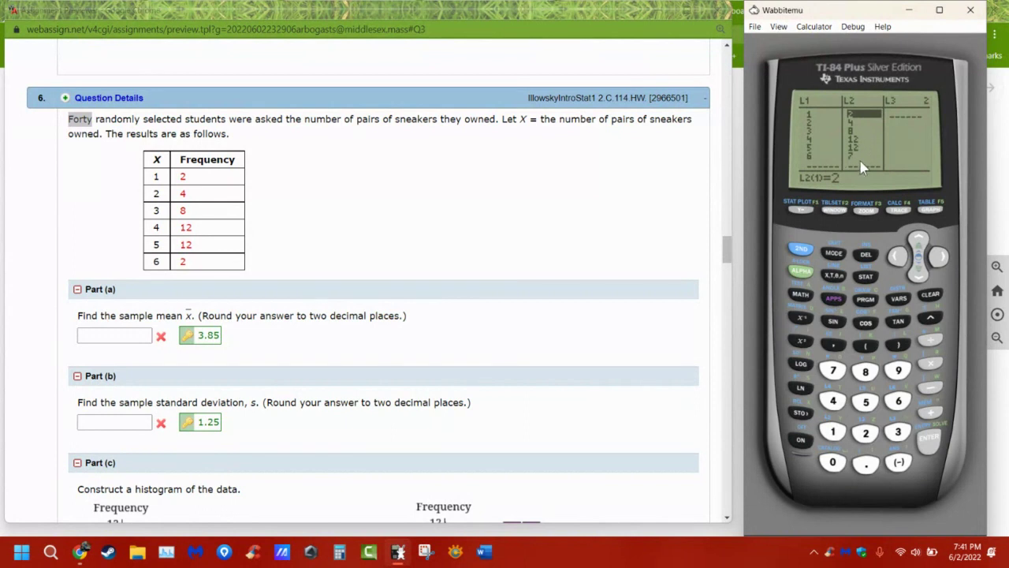
left_click(919, 273)
left_click(919, 273)
left_click(919, 273)
left_click(918, 273)
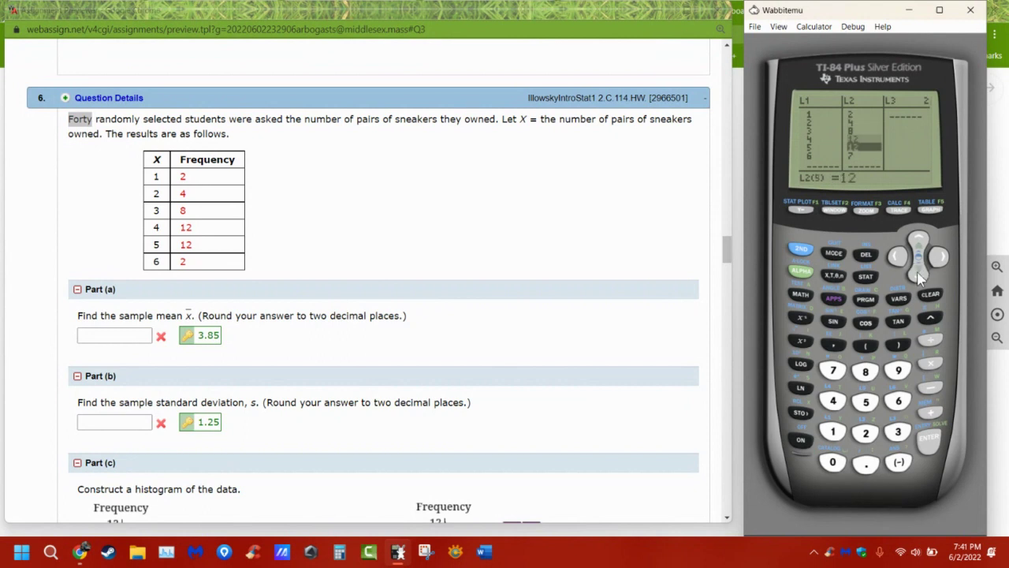
left_click(919, 272)
left_click(866, 433)
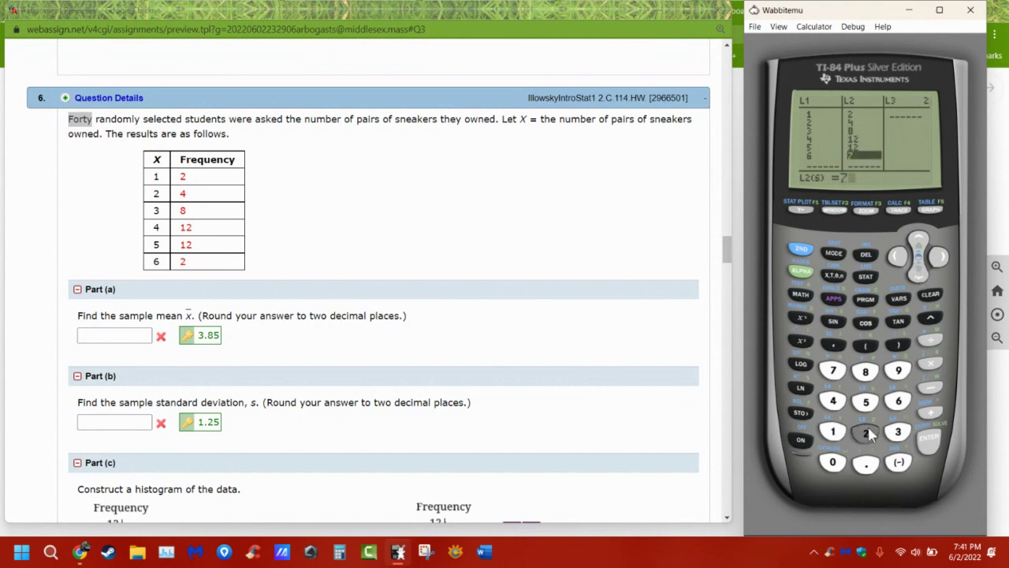
left_click(933, 446)
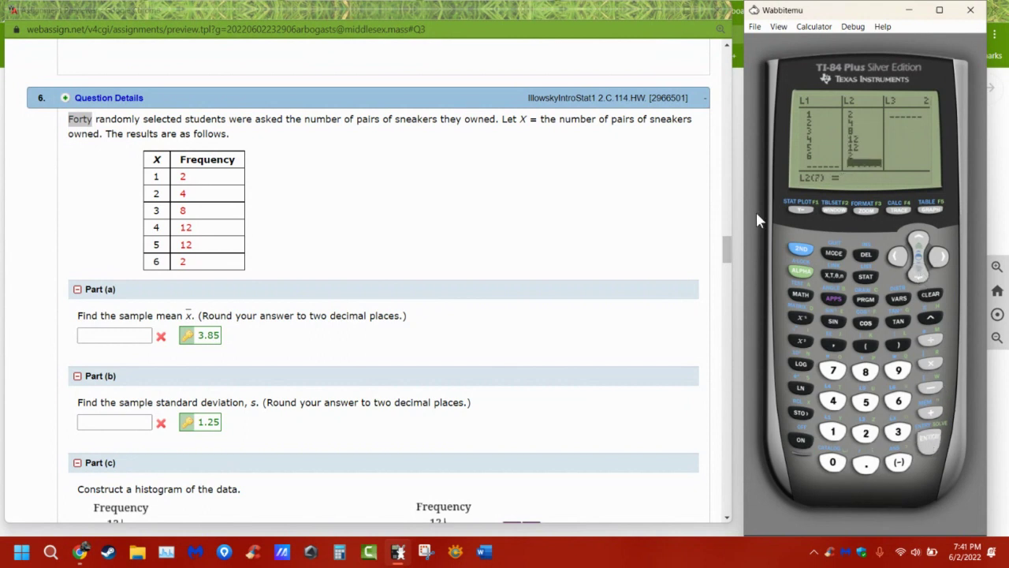
Recalculate 1-Var Stats for list L1 using the corrected frequencies in L2.
left_click(866, 276)
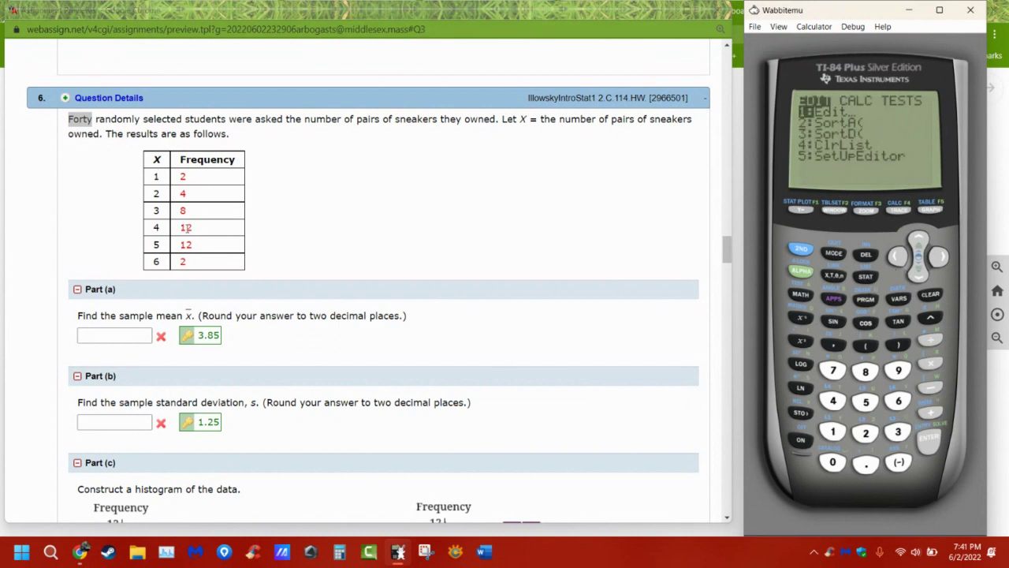
left_click(939, 256)
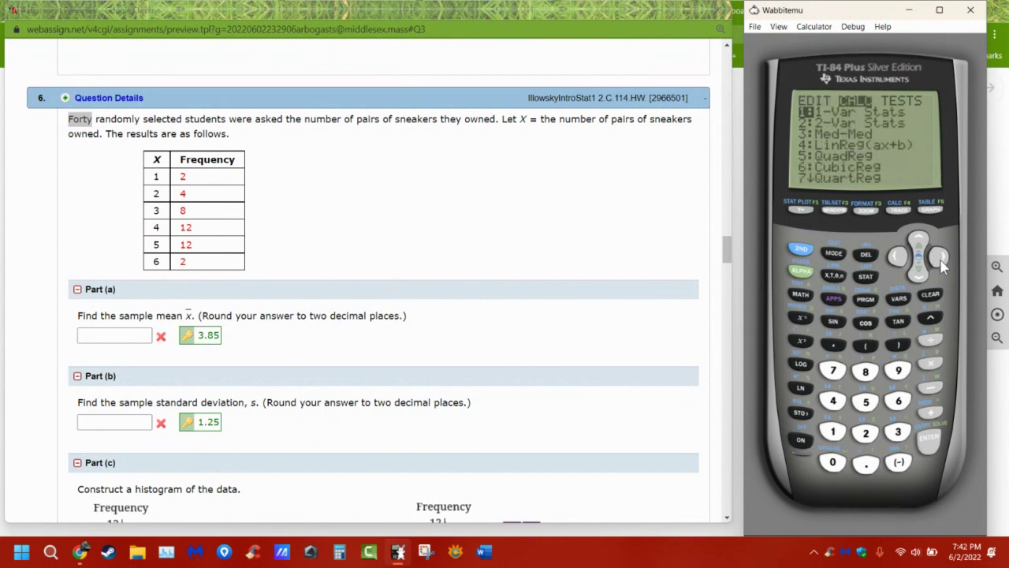
left_click(934, 445)
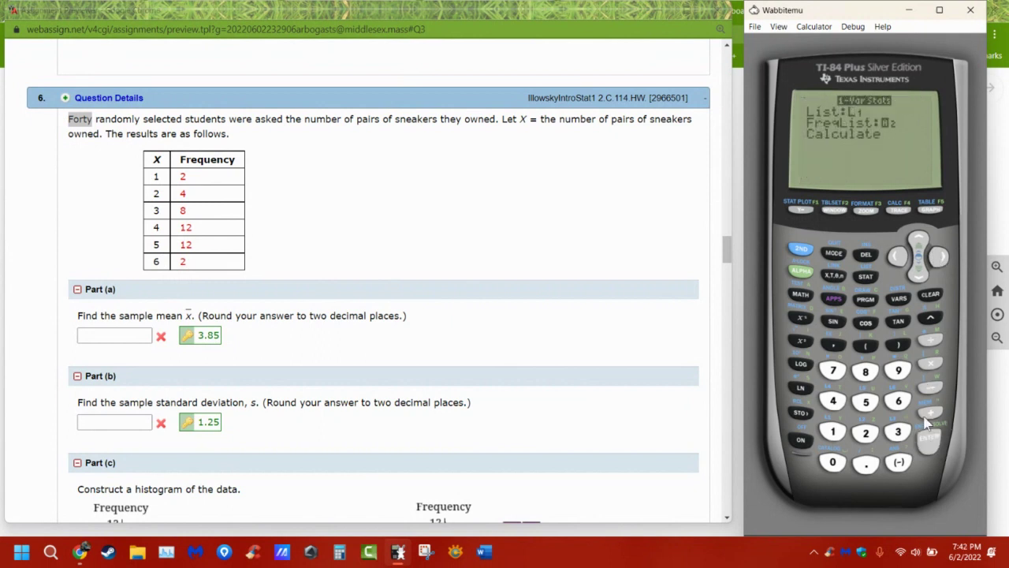
left_click(801, 250)
left_click(866, 433)
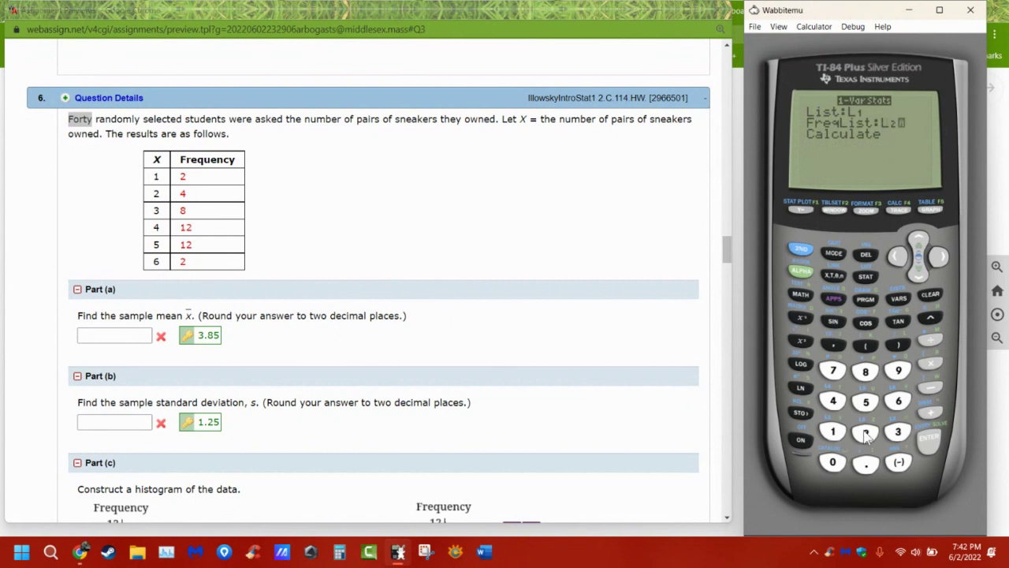
left_click(931, 444)
left_click(931, 444)
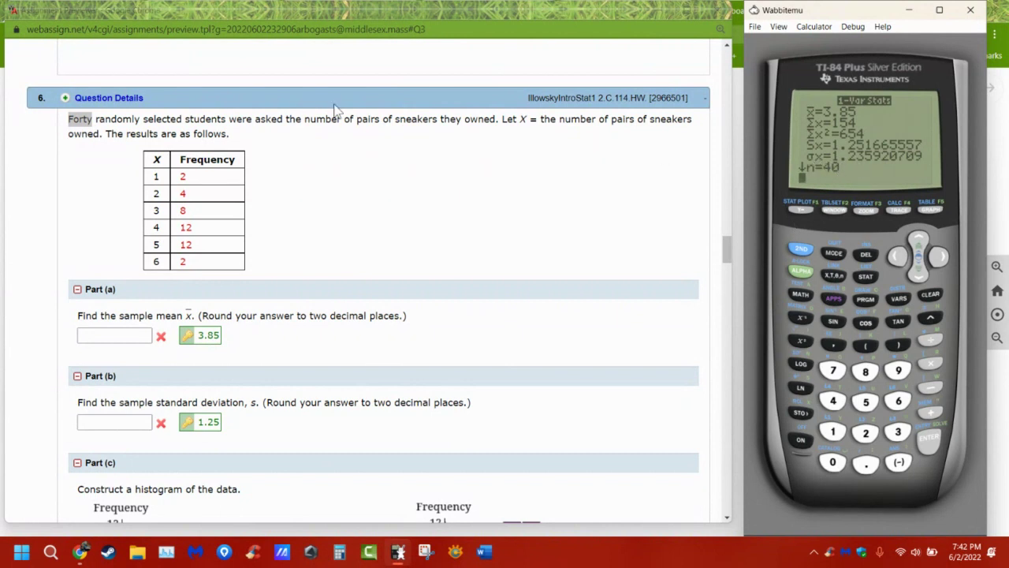
Reread question 6's wording about randomly selected students and review the histogram choices in part (c).
left_click_drag(106, 119, 229, 119)
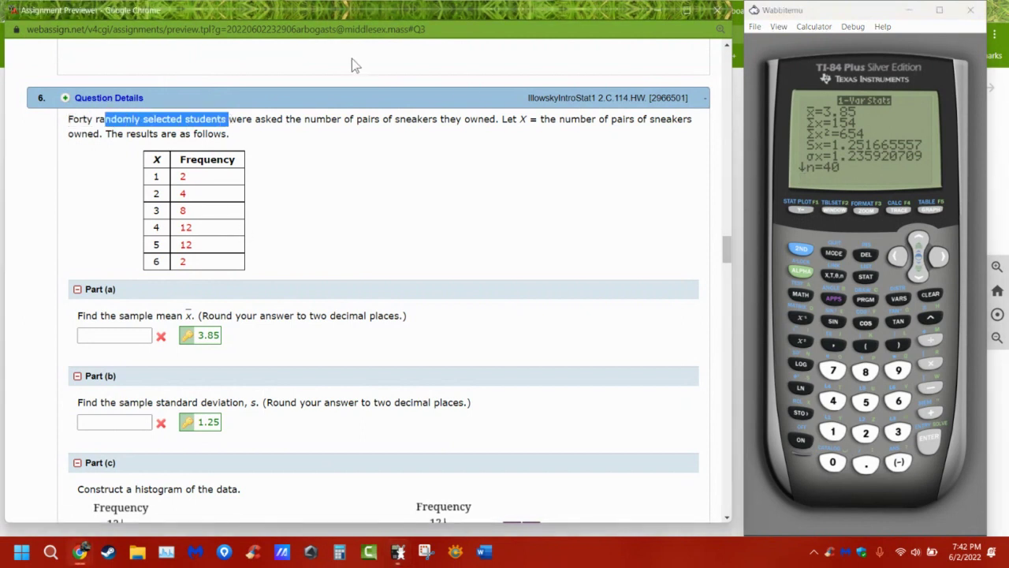
left_click_drag(97, 119, 228, 119)
scroll(418, 356, "down", 1)
scroll(418, 357, "down", 7)
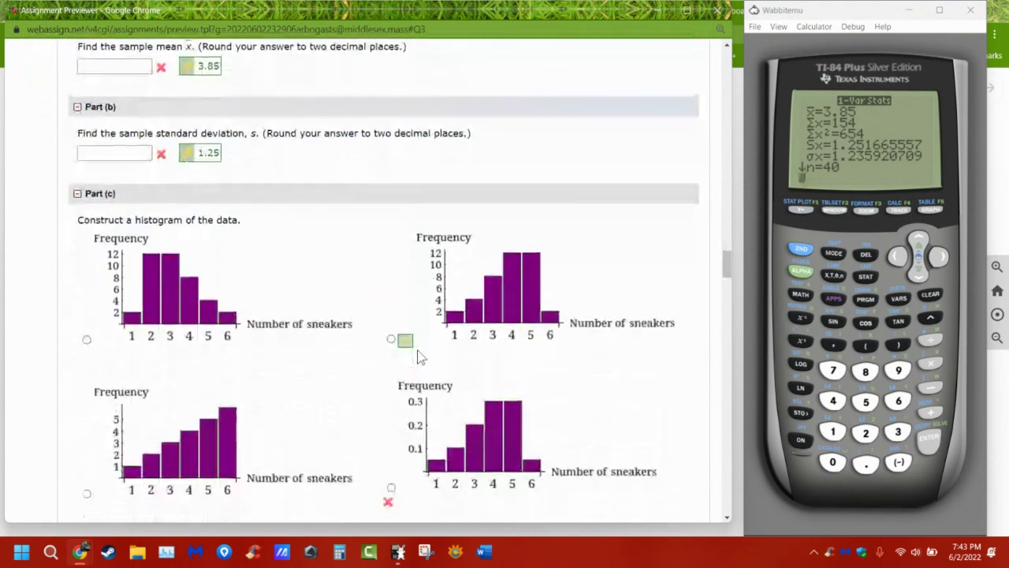
Show the minimum, quartiles, median and maximum in the 1-Var Stats results for parts (e) to (g).
scroll(418, 354, "down", 2)
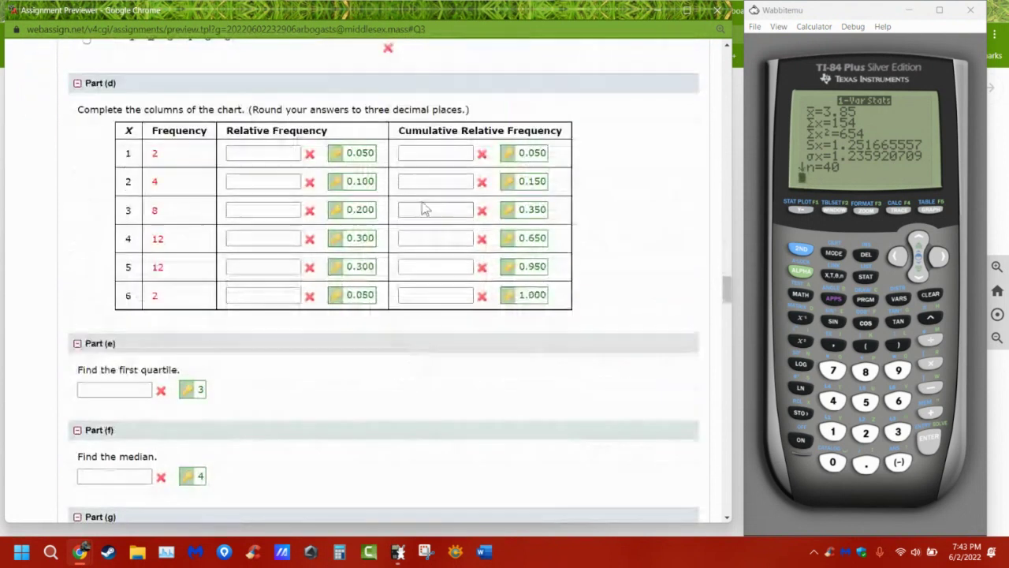
scroll(394, 315, "down", 1)
scroll(392, 314, "down", 3)
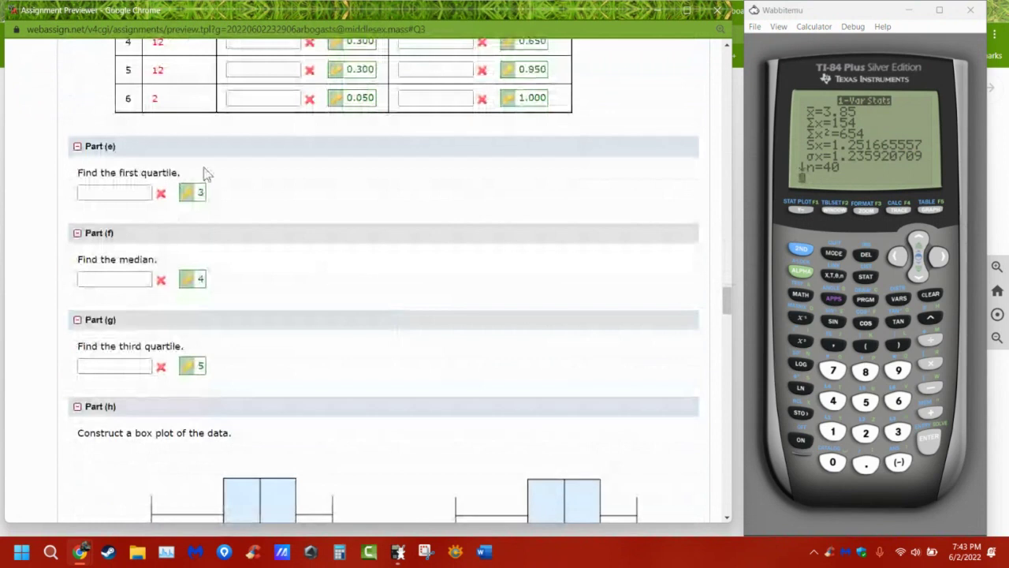
left_click(920, 274)
left_click(919, 274)
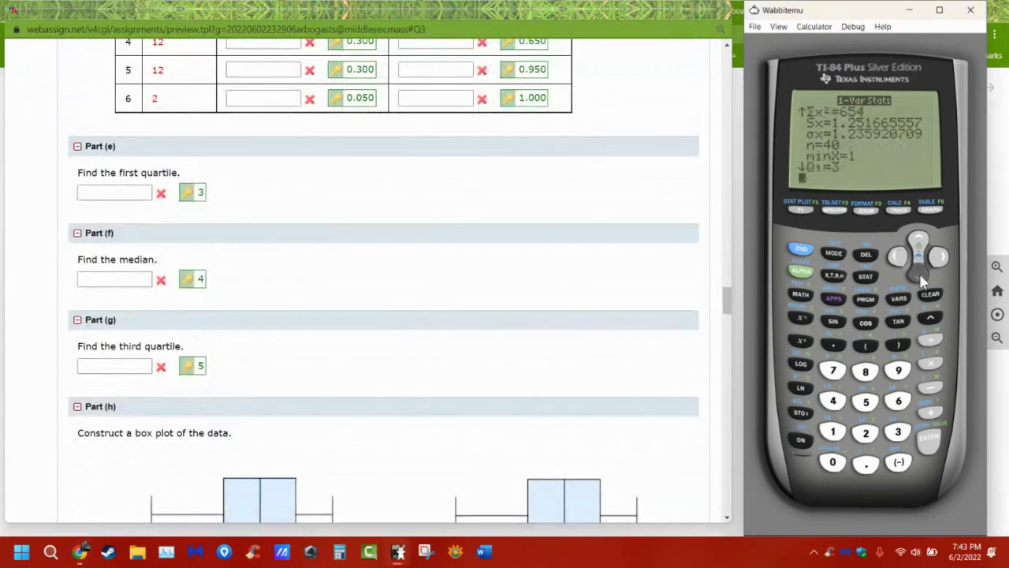
left_click(920, 275)
left_click(921, 276)
left_click(921, 276)
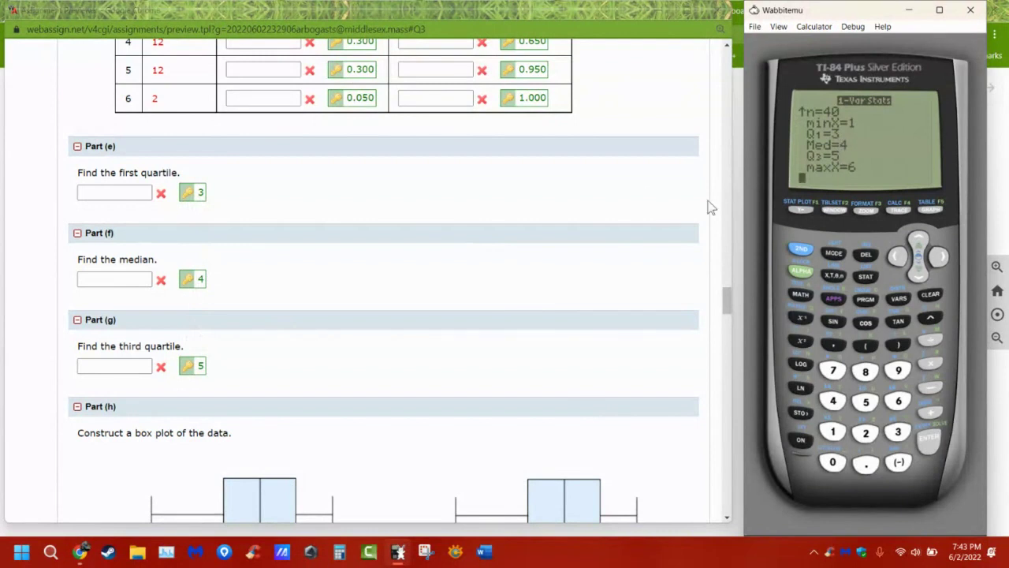
Compare the calculator's quartiles and median with the part (d) table and the answers to parts (e), (f) and (g).
scroll(573, 208, "up", 1)
scroll(573, 208, "up", 2)
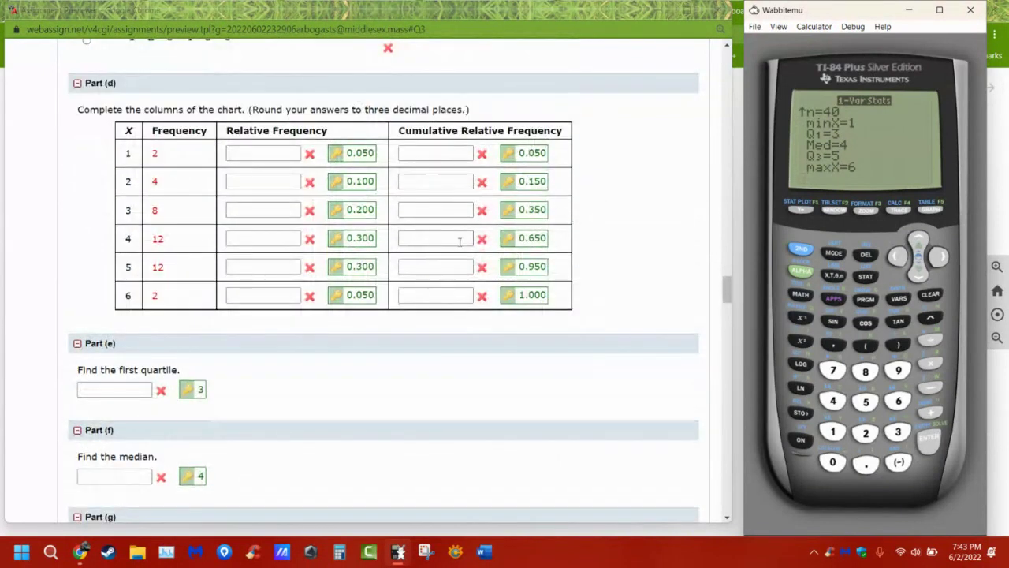
scroll(462, 272, "down", 1)
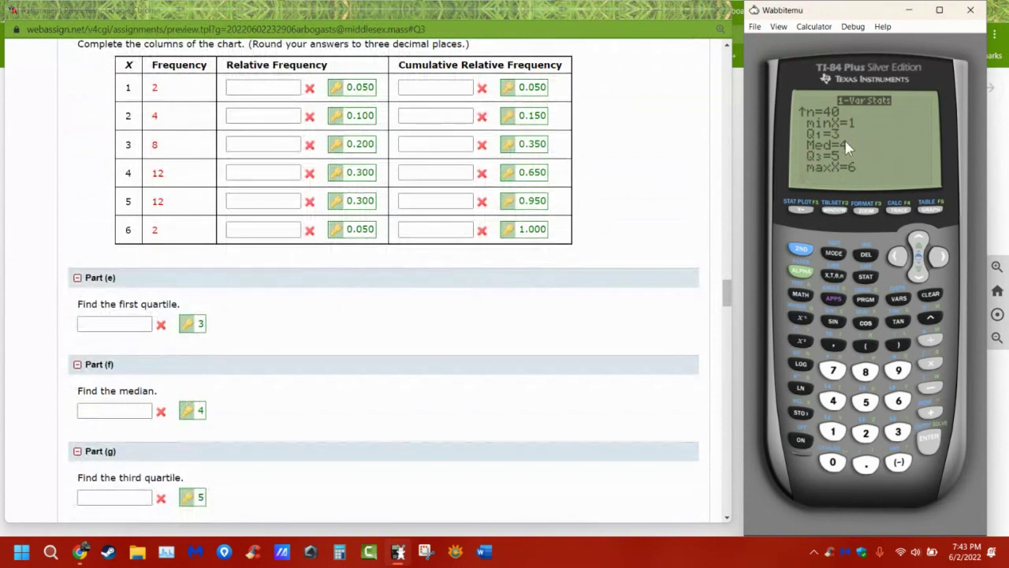
scroll(537, 284, "down", 1)
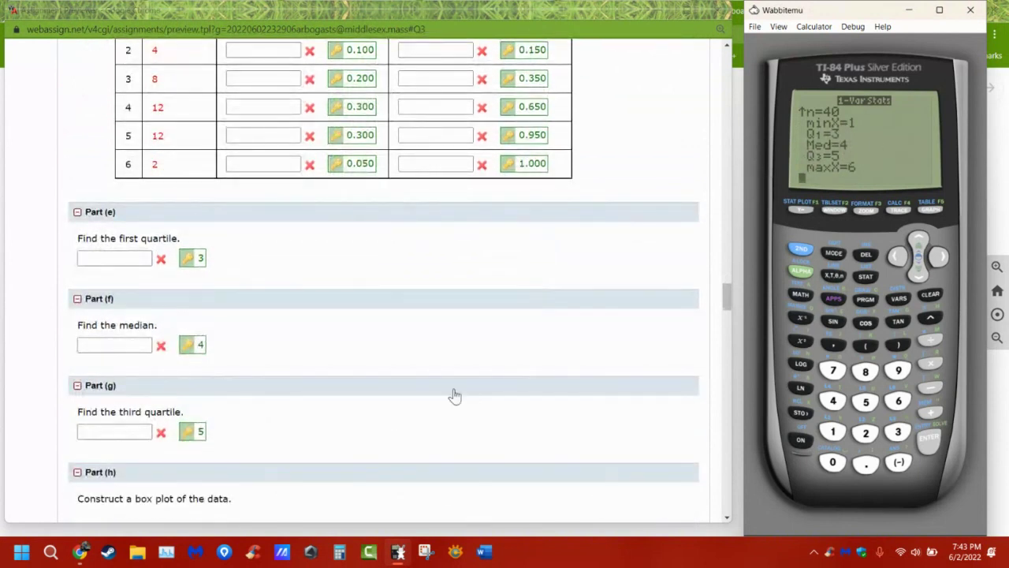
scroll(347, 414, "down", 1)
scroll(356, 416, "up", 2)
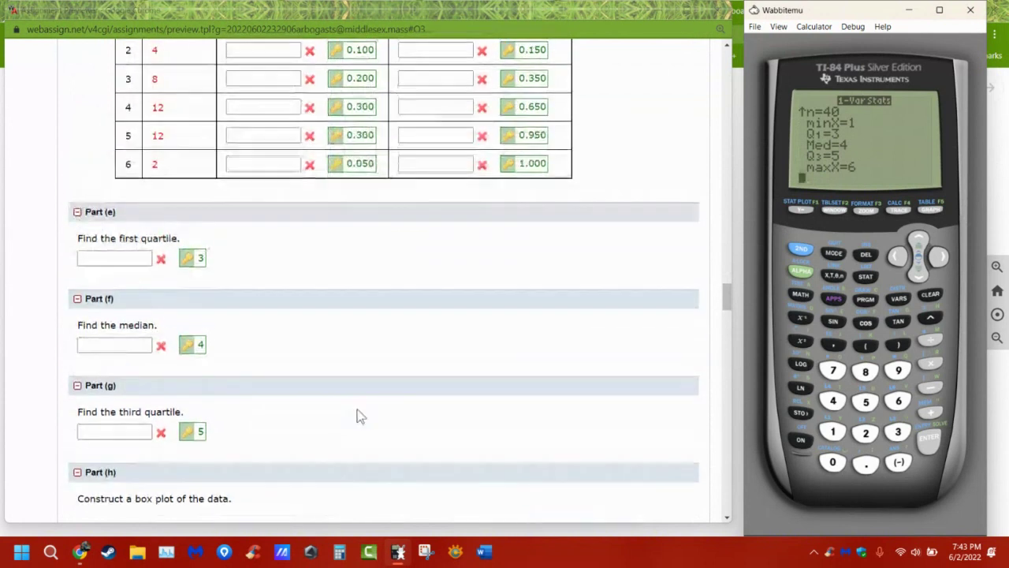
scroll(236, 355, "down", 1)
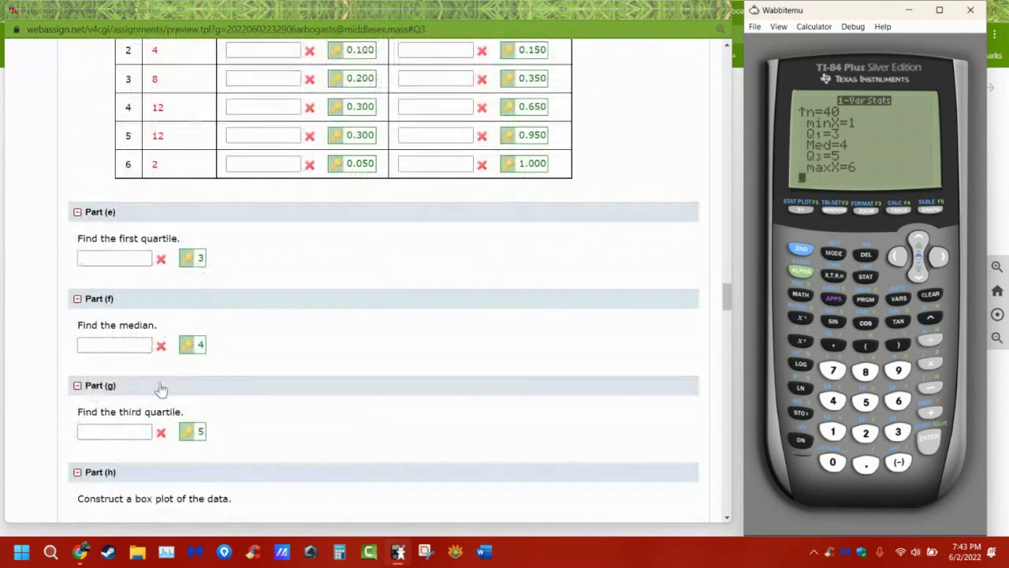
scroll(371, 361, "up", 1)
Examine the four box plot choices in part (h) against the calculator's five-number summary.
scroll(394, 359, "down", 6)
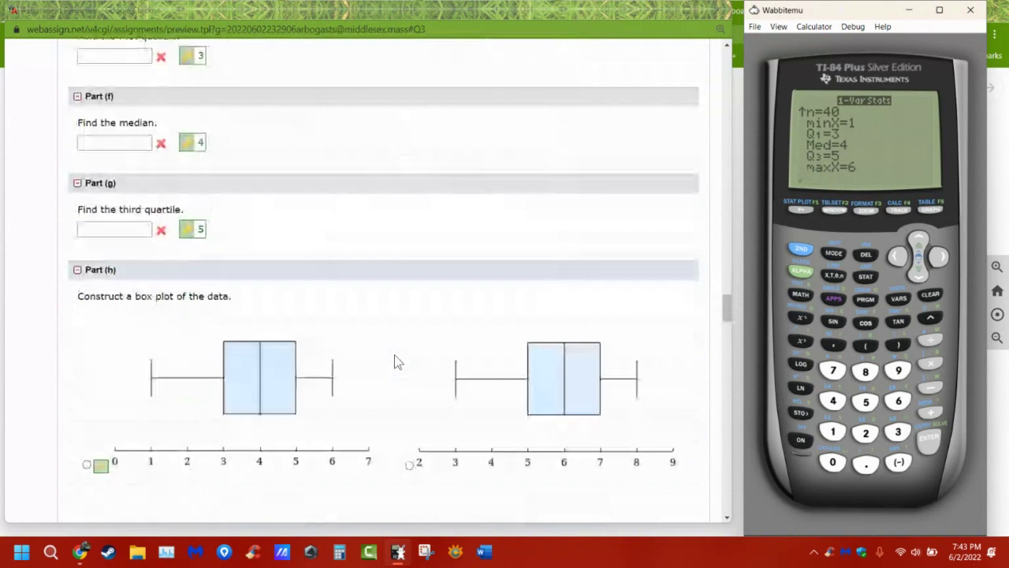
scroll(416, 373, "down", 2)
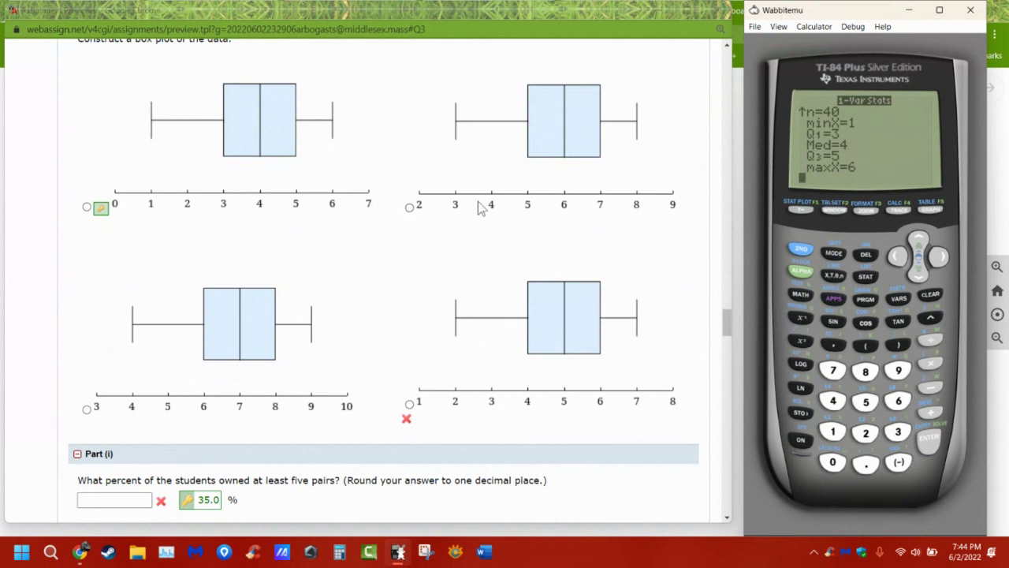
scroll(481, 260, "up", 5)
scroll(465, 276, "up", 7)
scroll(315, 252, "down", 3)
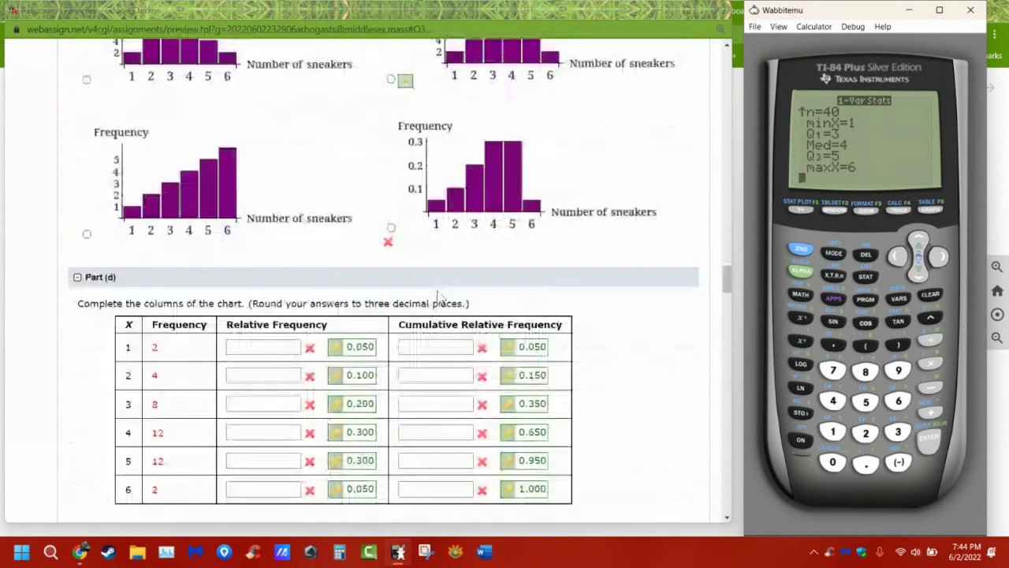
scroll(183, 229, "down", 9)
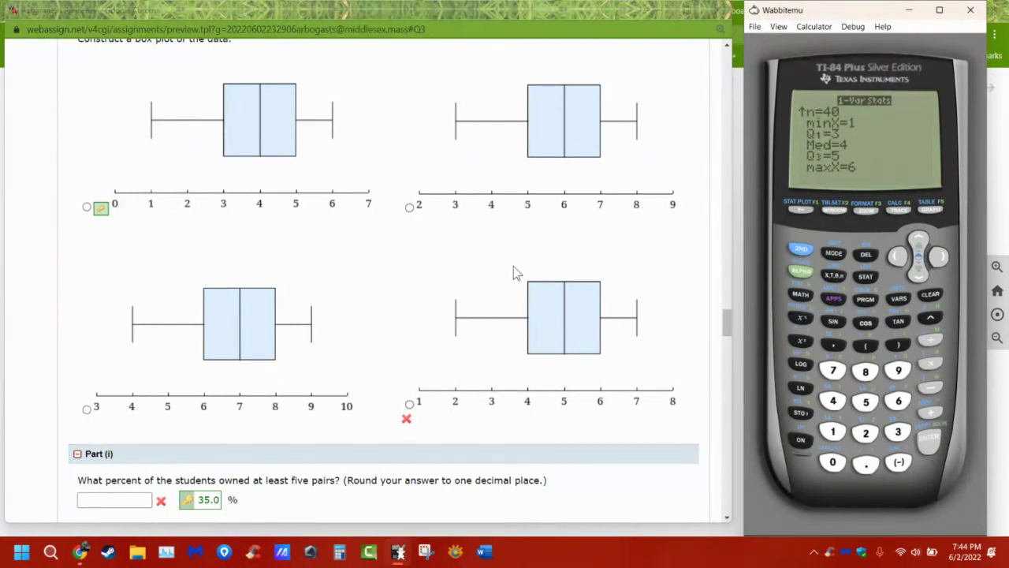
Examine the relative and cumulative relative frequency columns in part (d), especially the row for X = 3.
scroll(513, 268, "up", 5)
scroll(510, 269, "up", 4)
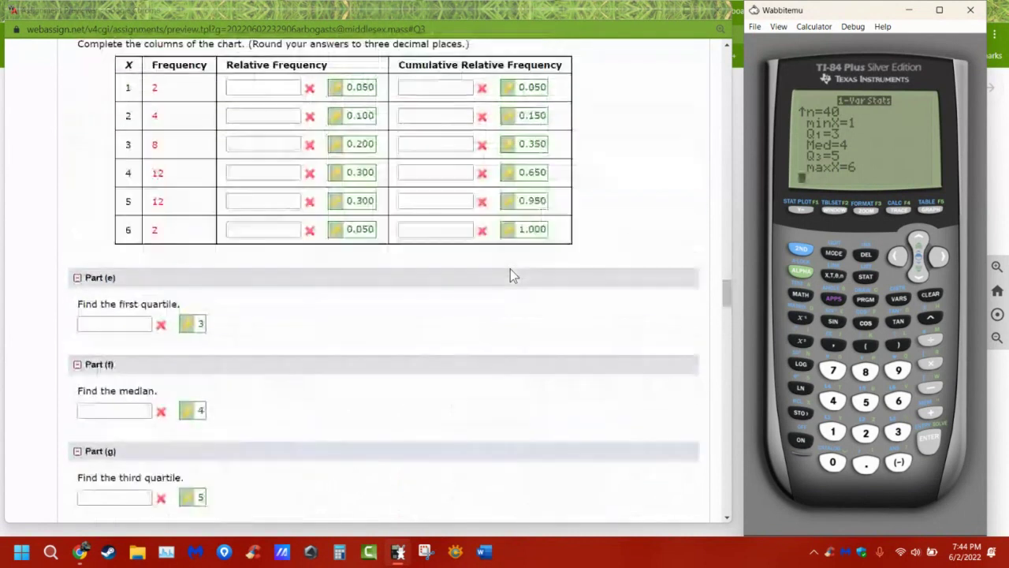
scroll(510, 275, "up", 1)
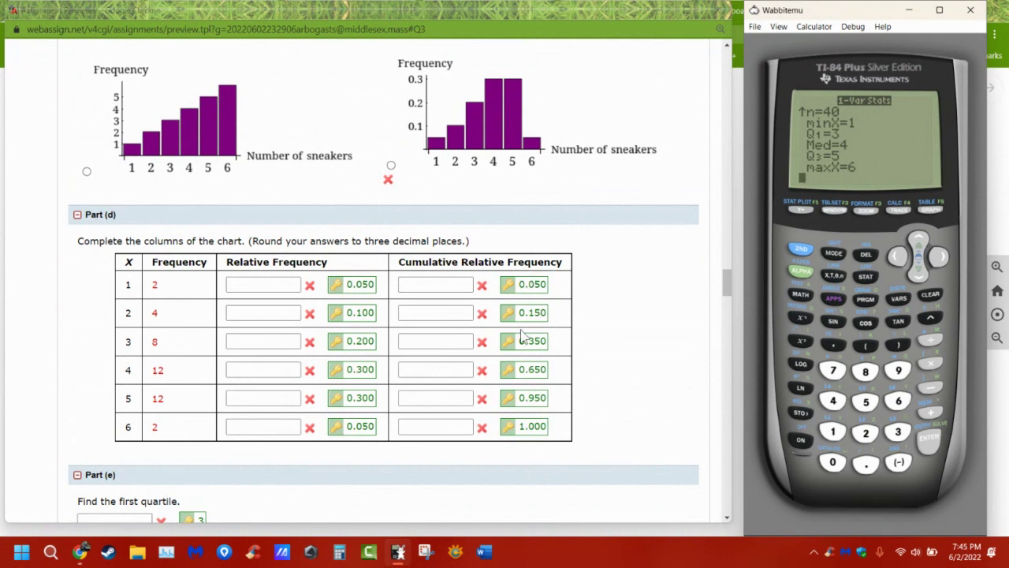
scroll(508, 325, "down", 2)
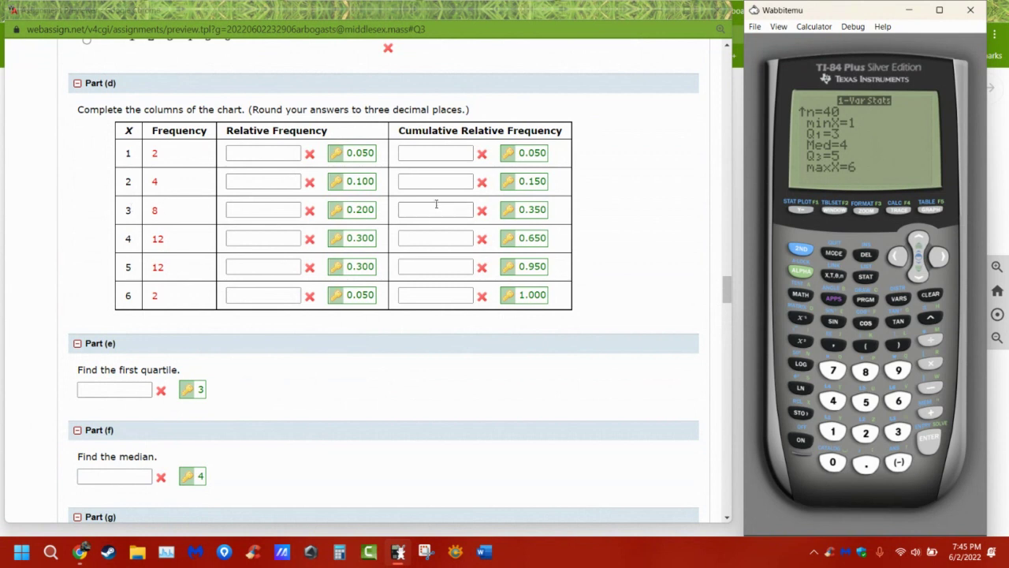
double_click(128, 210)
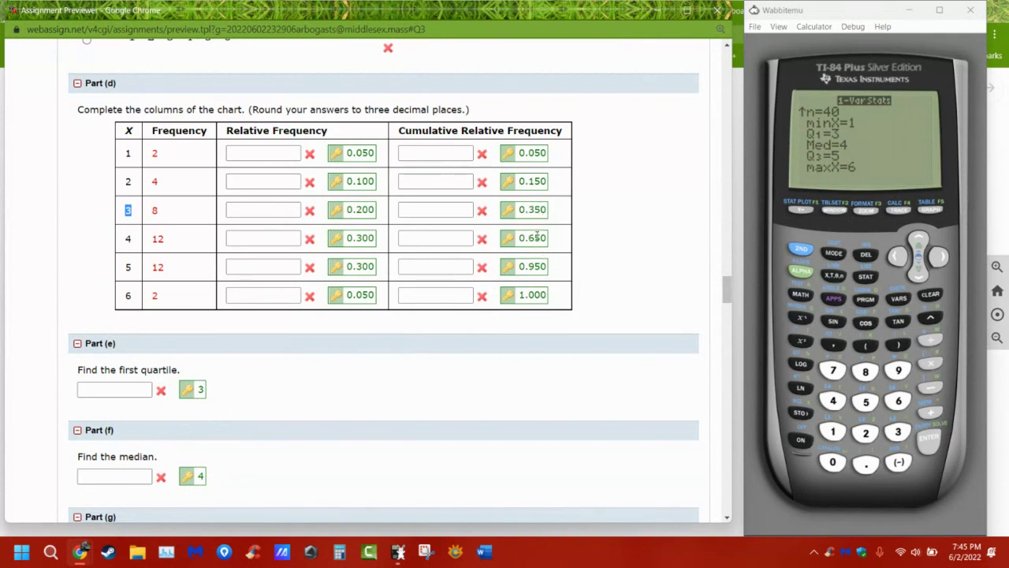
scroll(537, 244, "down", 1)
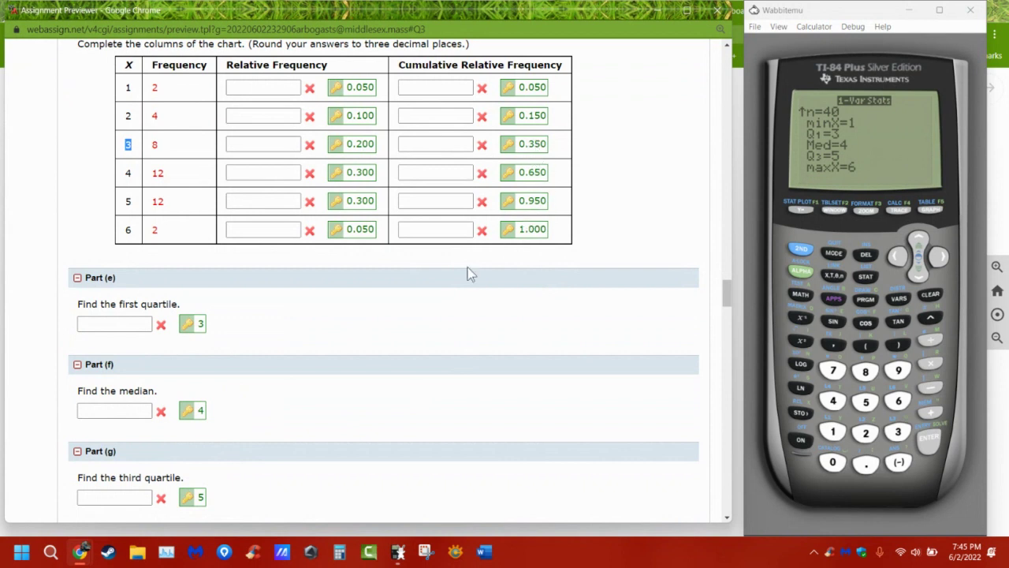
scroll(255, 413, "down", 7)
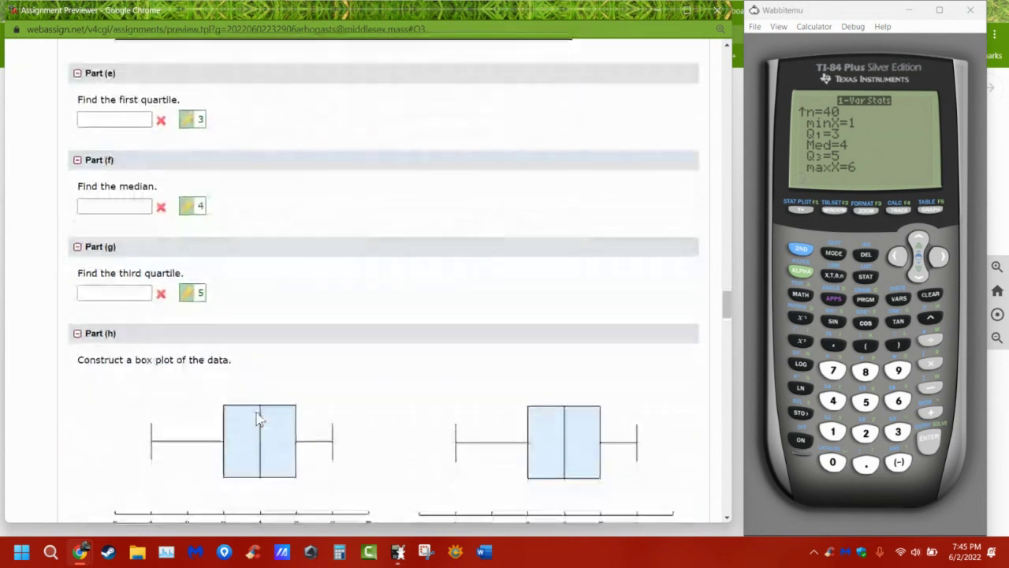
Compare the 40th percentile question in part (j) with the cumulative relative frequency column in part (d).
scroll(256, 413, "down", 2)
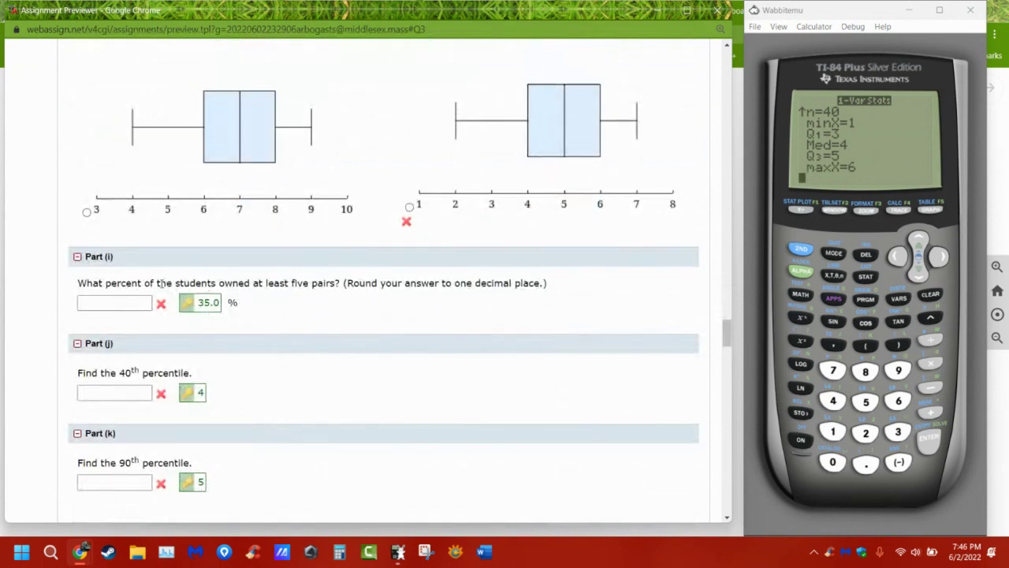
left_click_drag(98, 372, 168, 374)
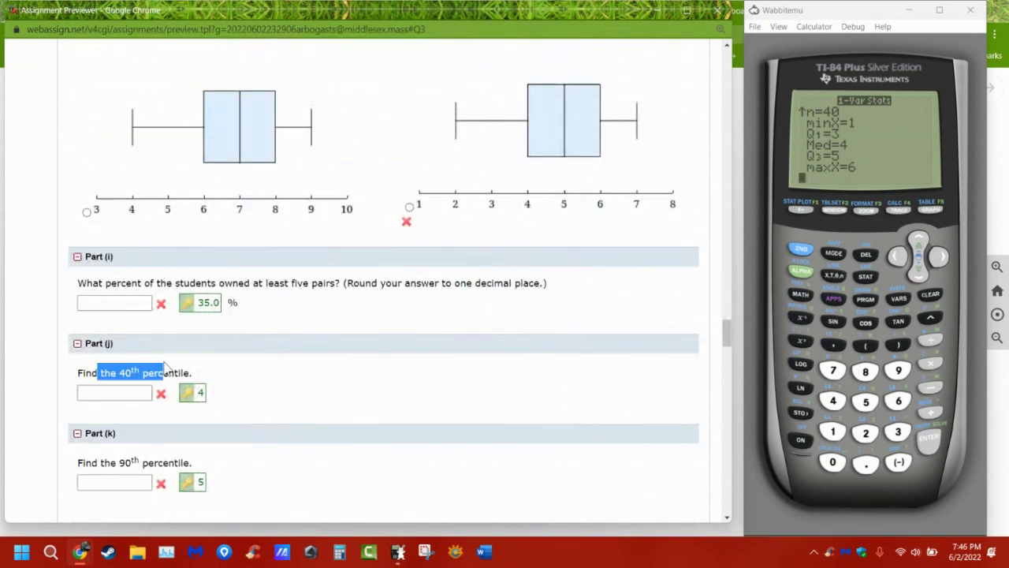
scroll(330, 394, "up", 15)
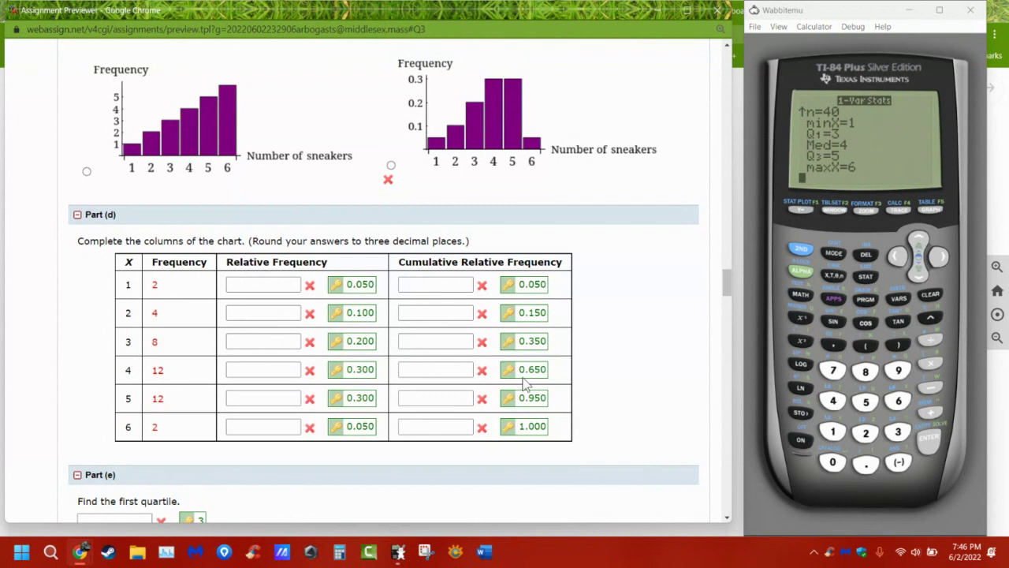
scroll(533, 373, "down", 14)
left_click_drag(101, 306, 168, 307)
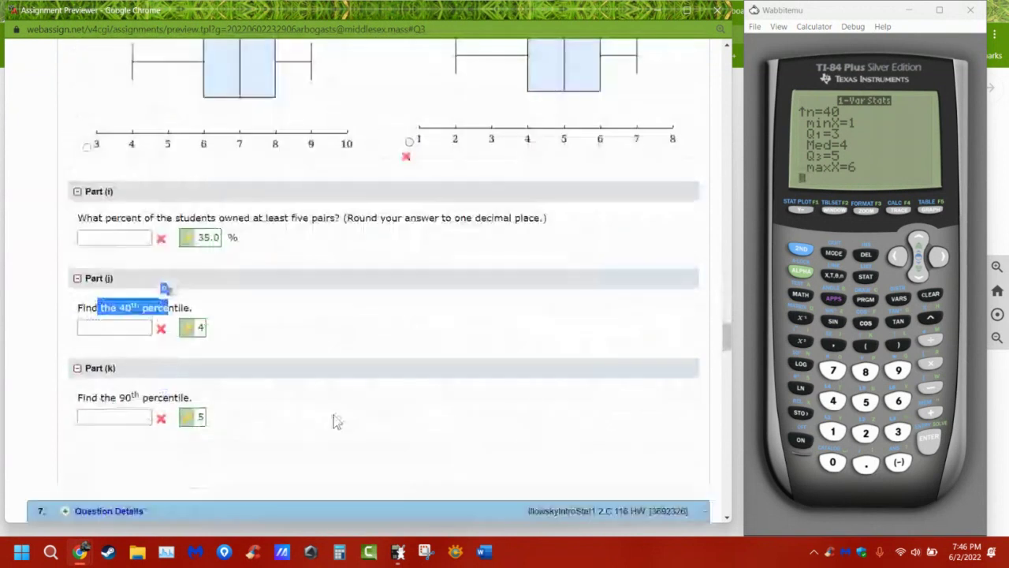
Check part (i), the percent of students owning at least five pairs, against the sneaker frequency and relative frequency tables.
left_click(286, 217)
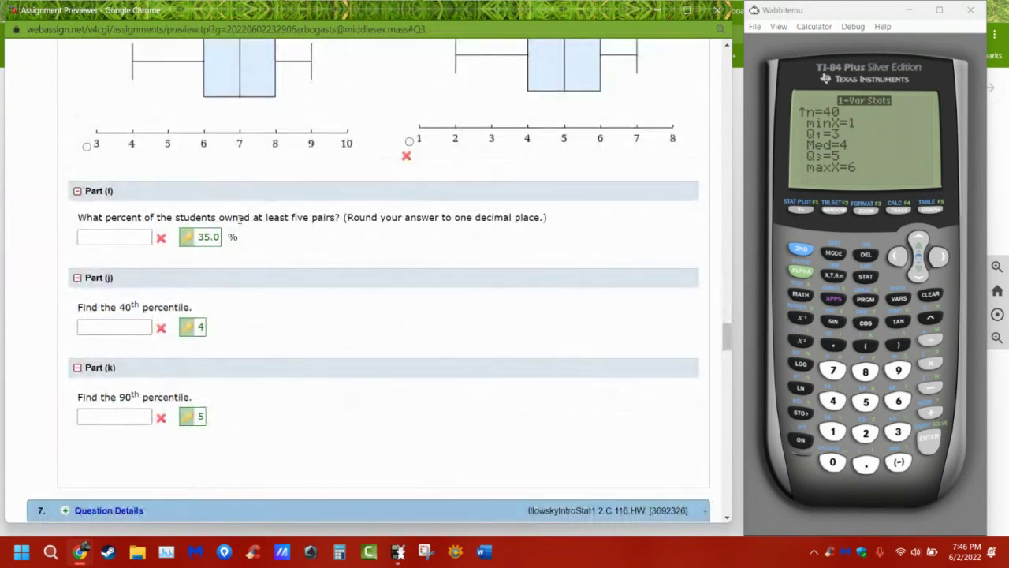
left_click_drag(99, 217, 351, 215)
scroll(473, 293, "up", 8)
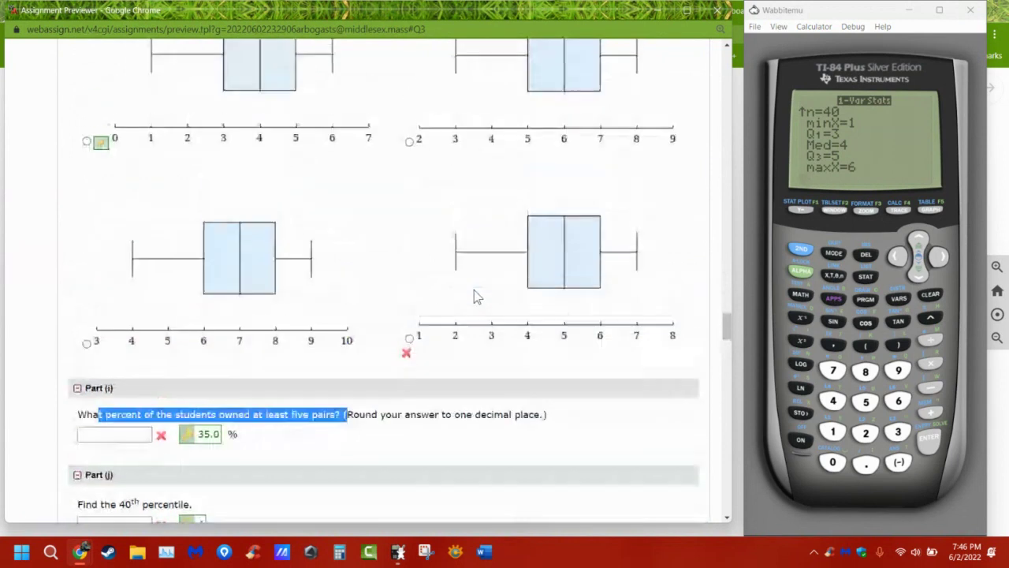
scroll(474, 291, "up", 6)
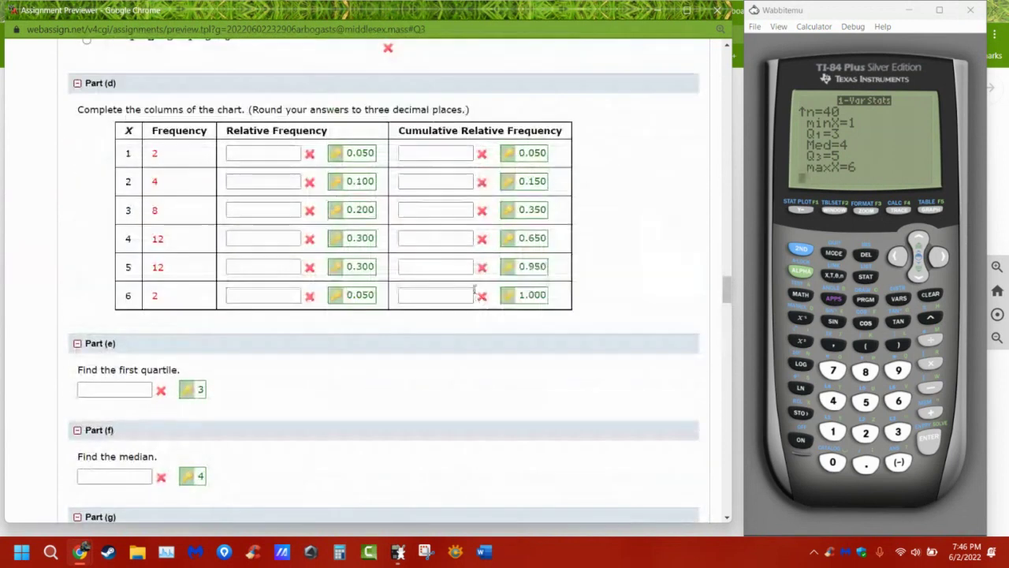
scroll(474, 290, "up", 5)
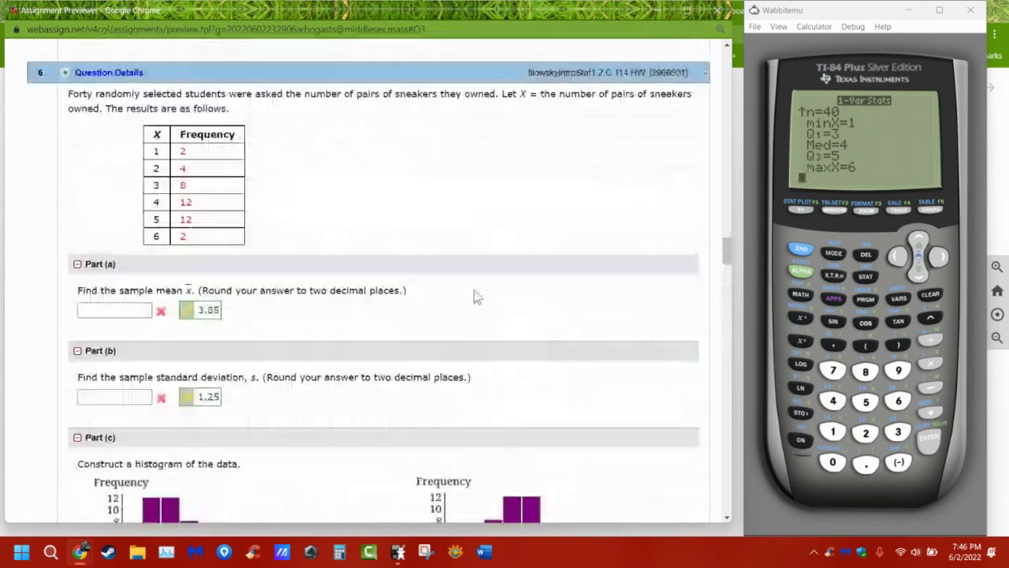
scroll(443, 162, "down", 8)
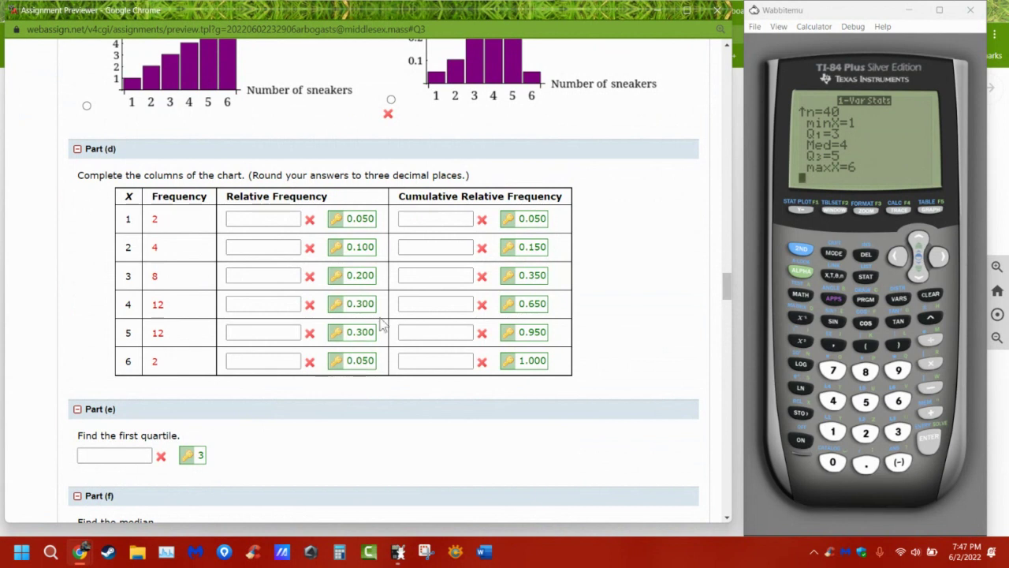
scroll(390, 379, "down", 11)
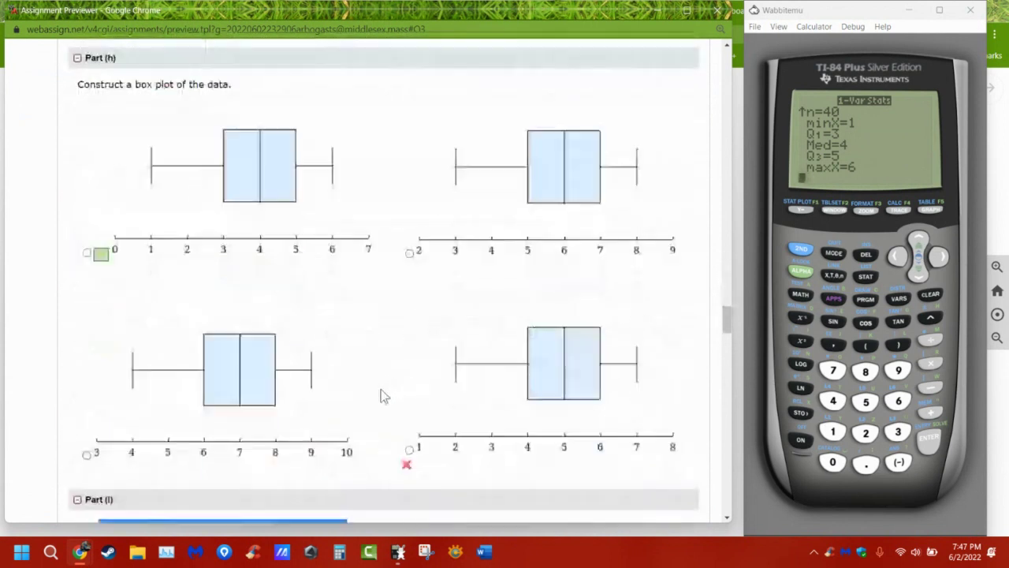
scroll(342, 307, "down", 2)
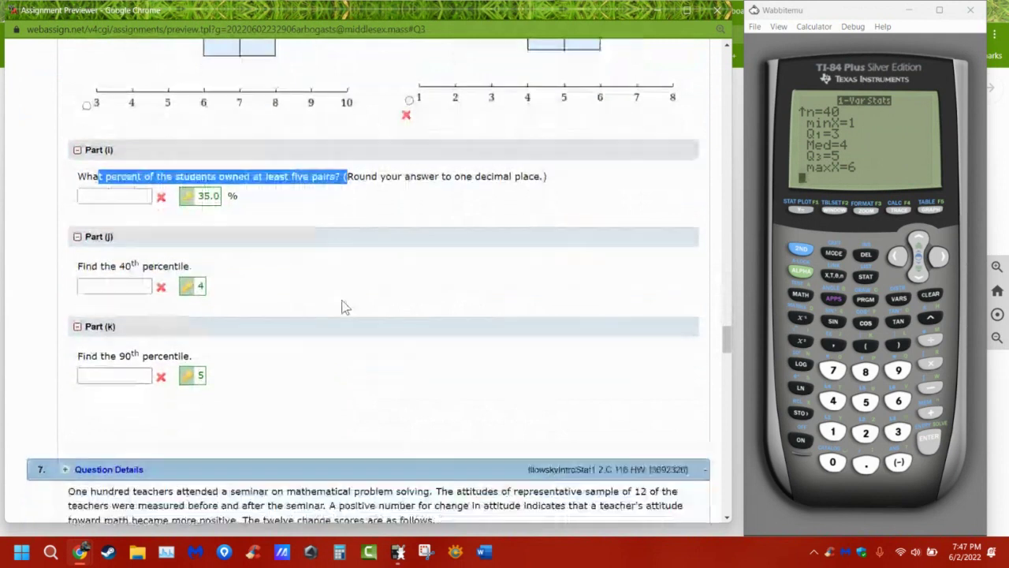
scroll(345, 305, "up", 3)
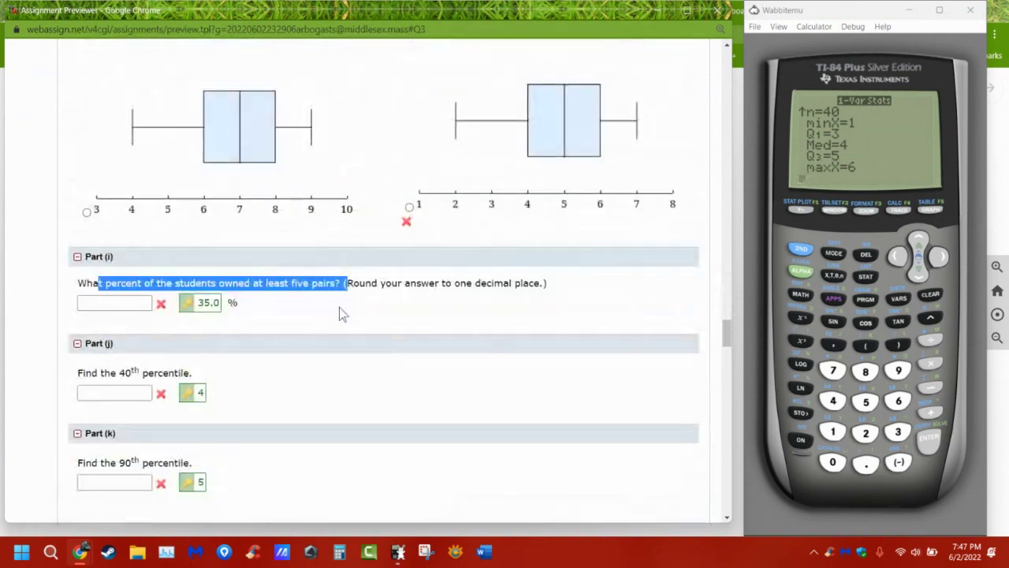
scroll(339, 307, "down", 1)
Read question 7 on the teachers' twelve change scores, especially part (d) on the score 2.2 standard deviations below the mean.
scroll(340, 309, "down", 4)
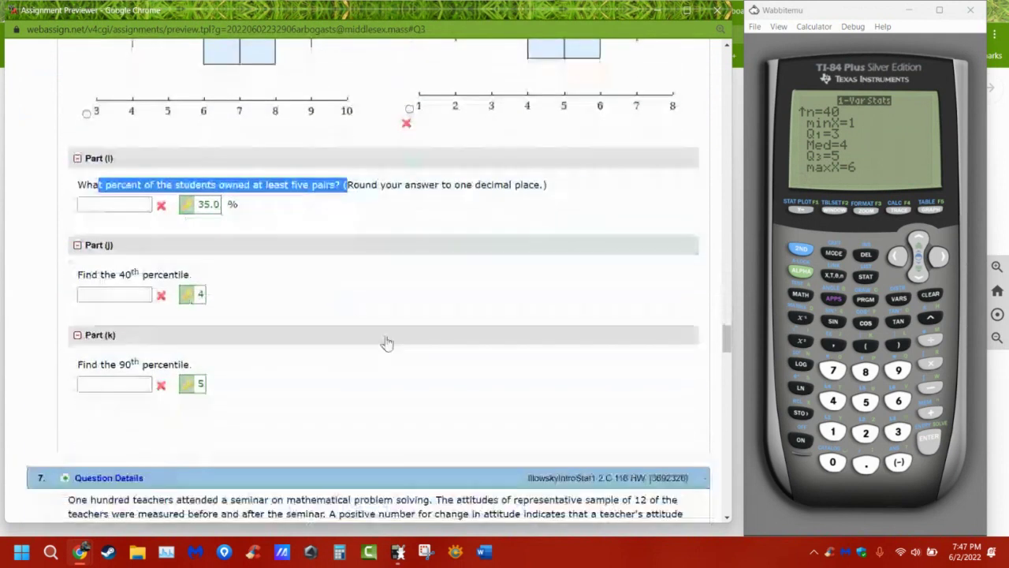
scroll(315, 323, "down", 2)
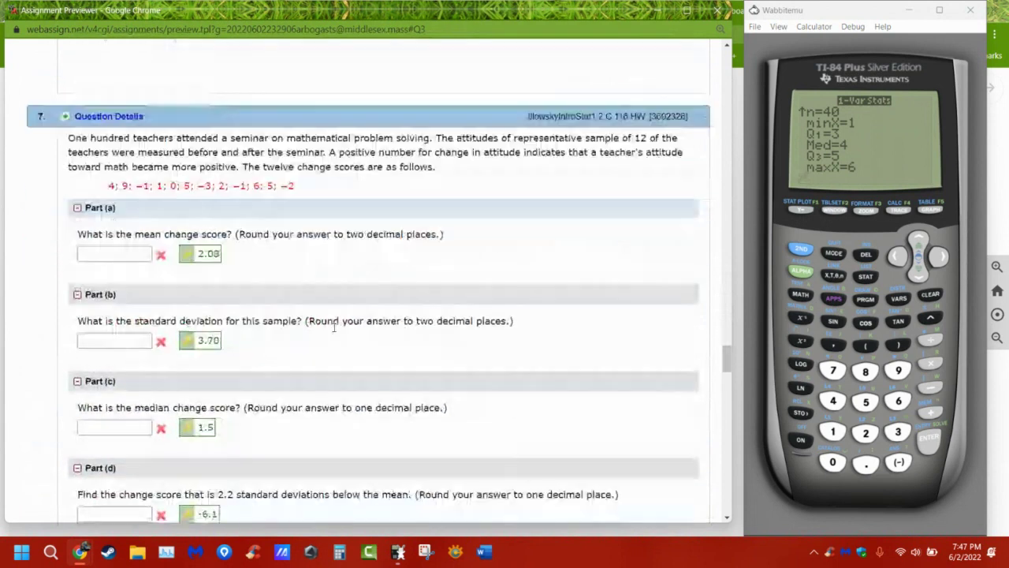
scroll(338, 328, "down", 2)
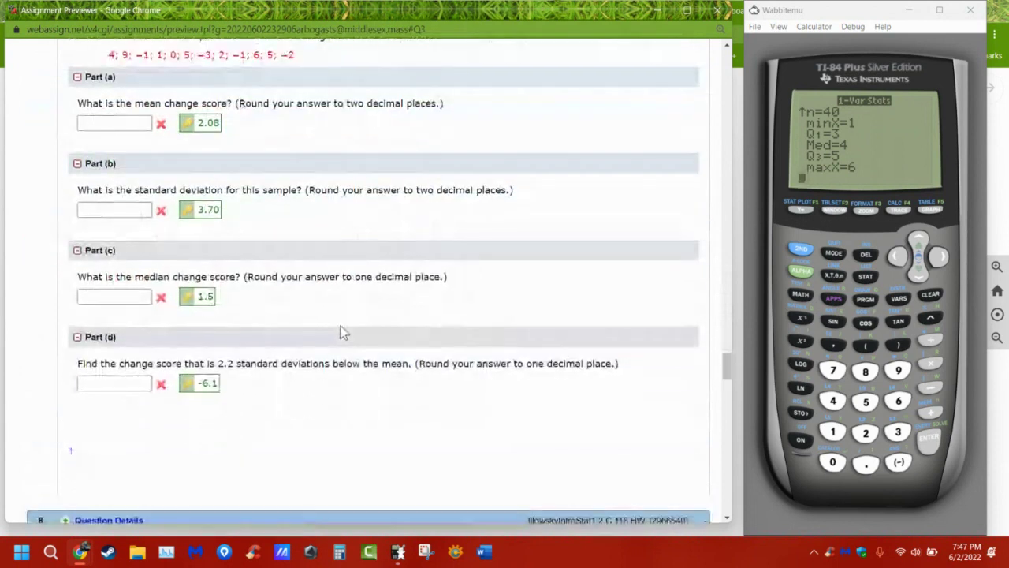
scroll(340, 325, "up", 2)
scroll(340, 325, "down", 1)
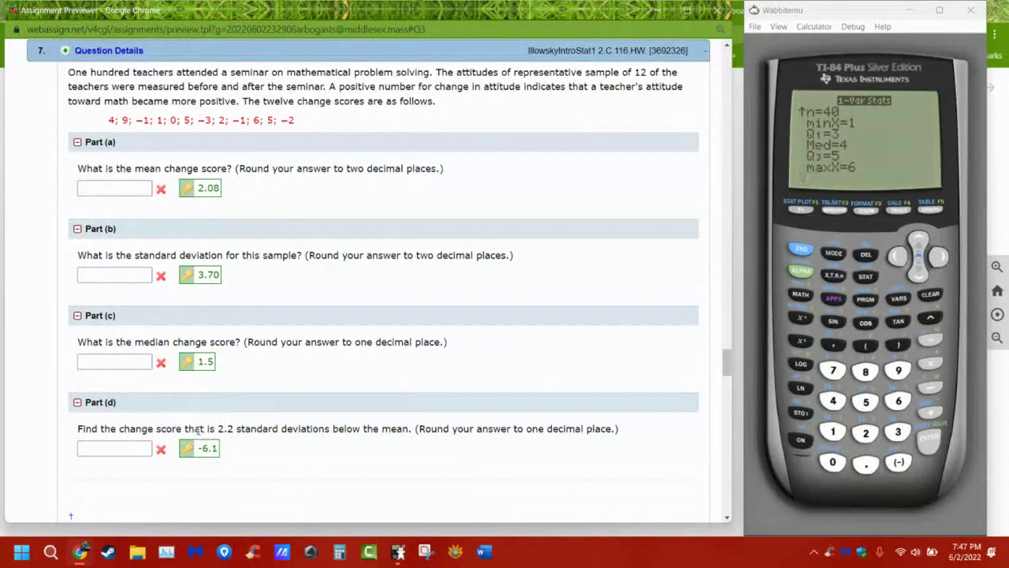
left_click_drag(196, 428, 288, 429)
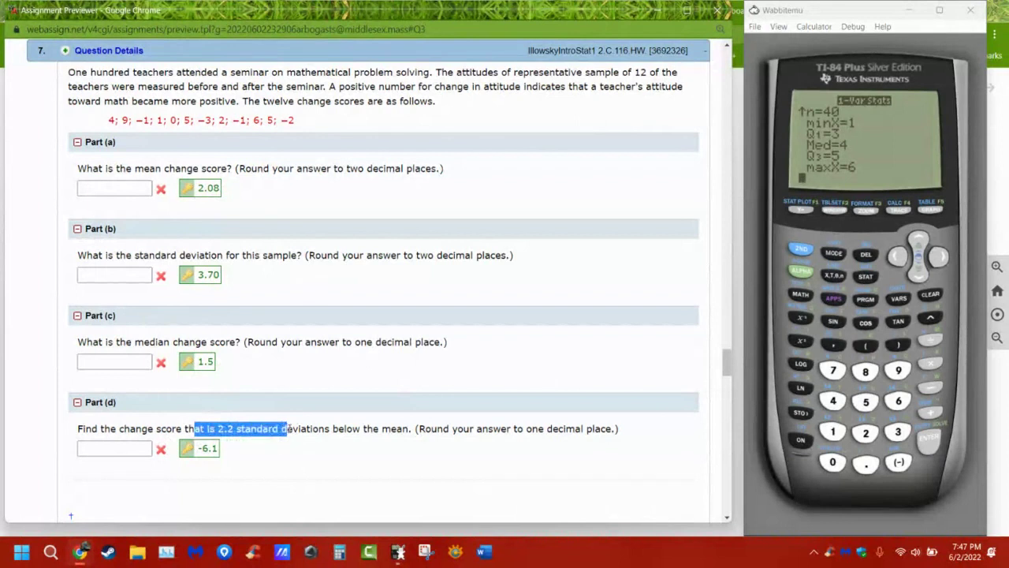
Open the calculator's list editor and clear the sneaker frequencies from L2.
left_click(932, 295)
left_click(866, 276)
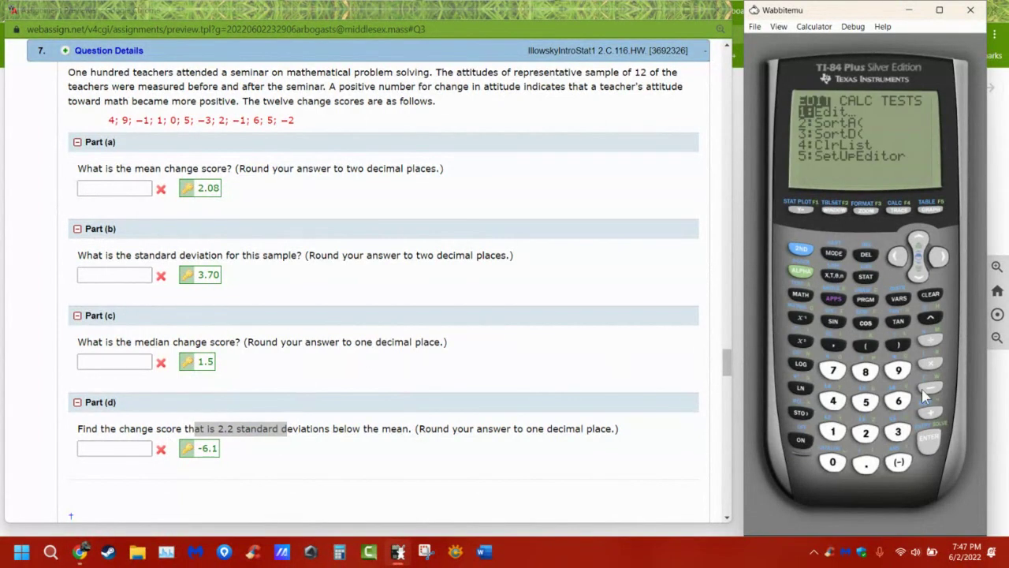
left_click(929, 440)
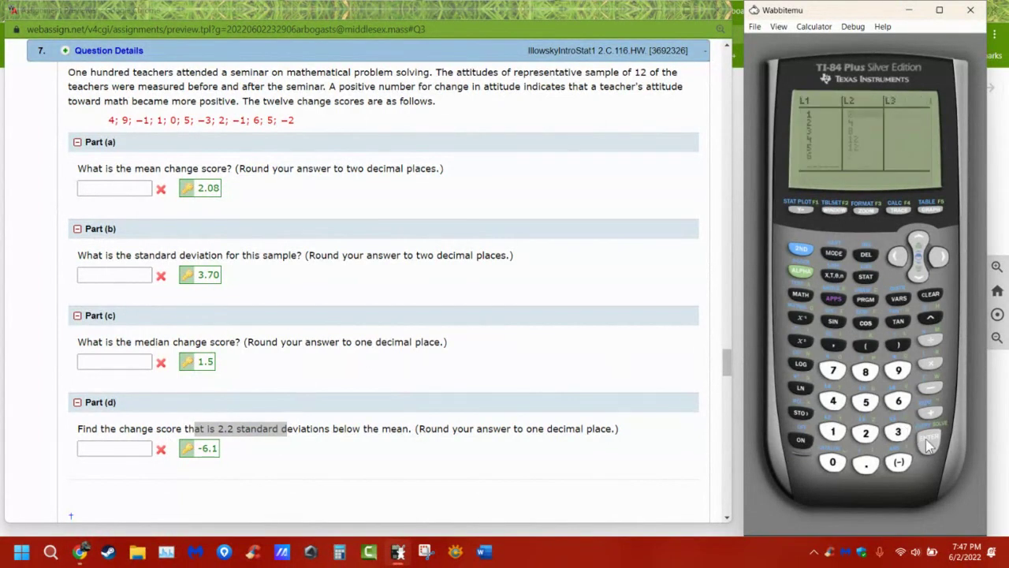
left_click(917, 239)
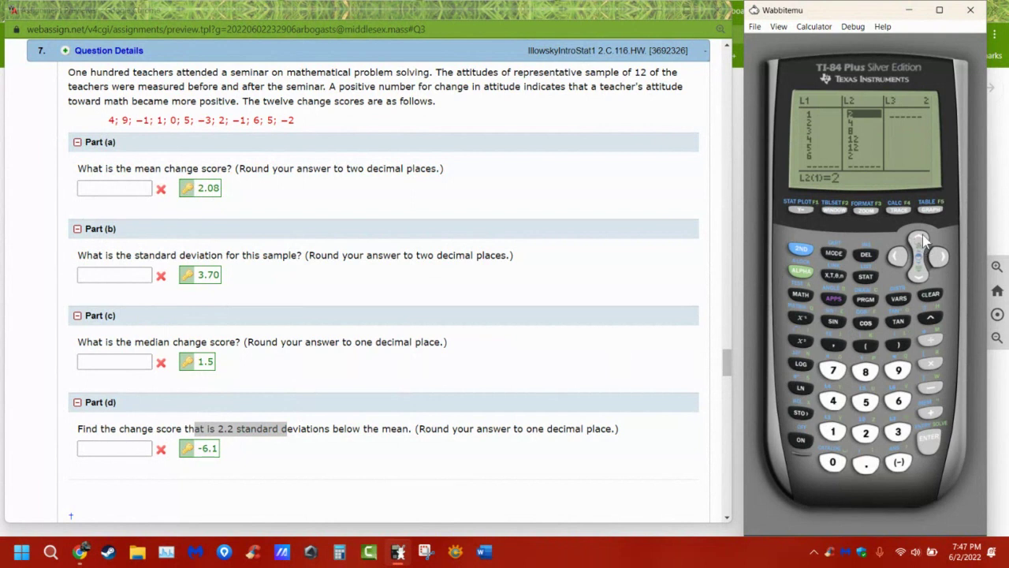
left_click(929, 441)
left_click(930, 295)
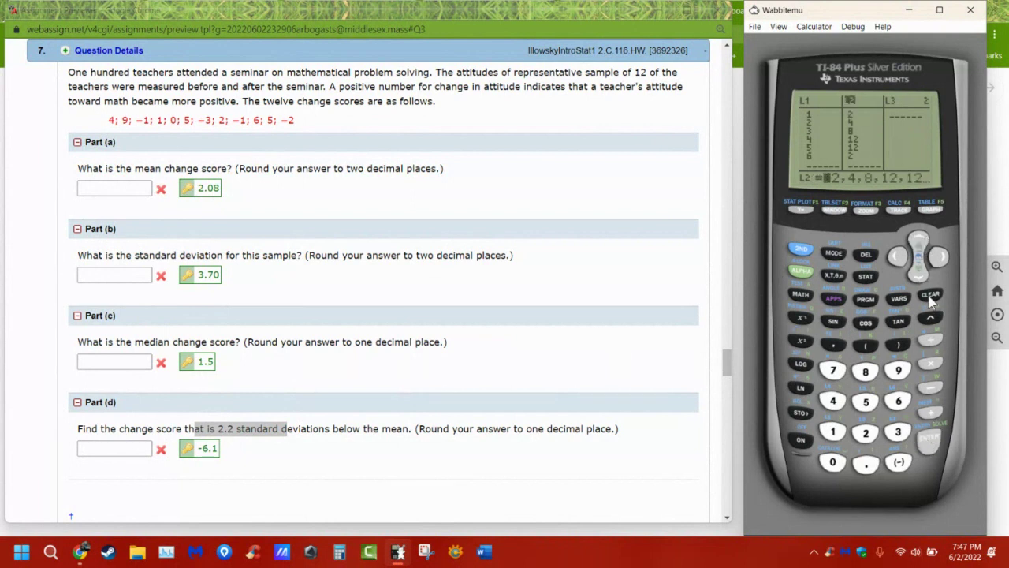
left_click(930, 448)
Clear the old X values from list L1.
left_click(909, 254)
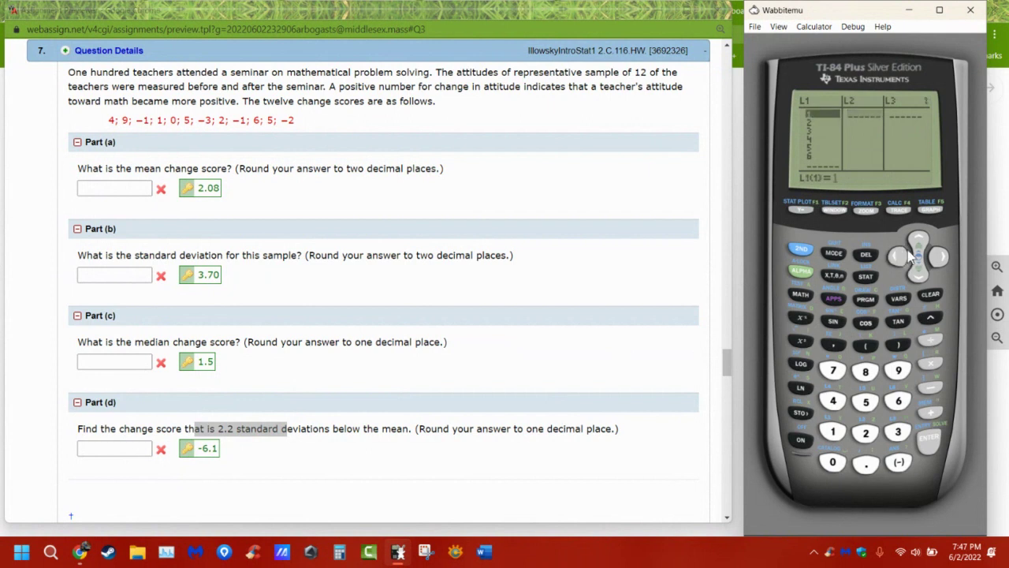
left_click(919, 239)
left_click(930, 294)
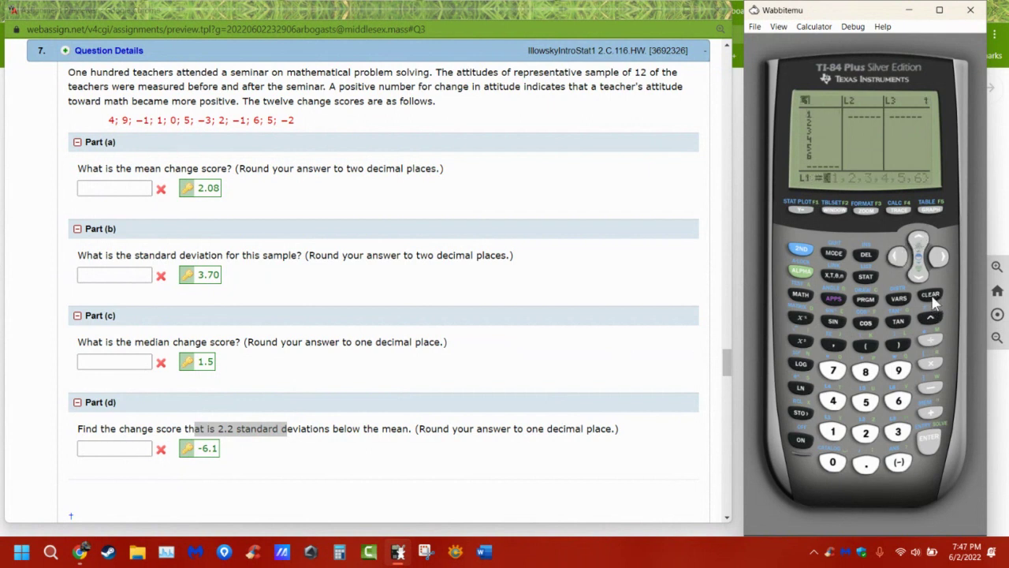
left_click(929, 451)
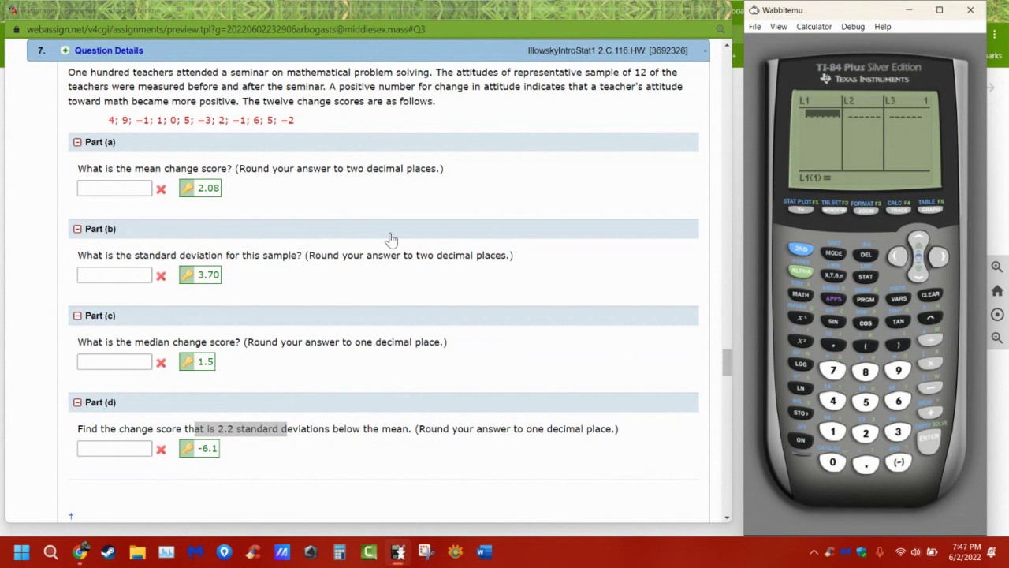
Enter the first six change scores from question 7 into L1: 4, 9, -1, 1, 0 and 5.
key("4")
key("Return")
key("9")
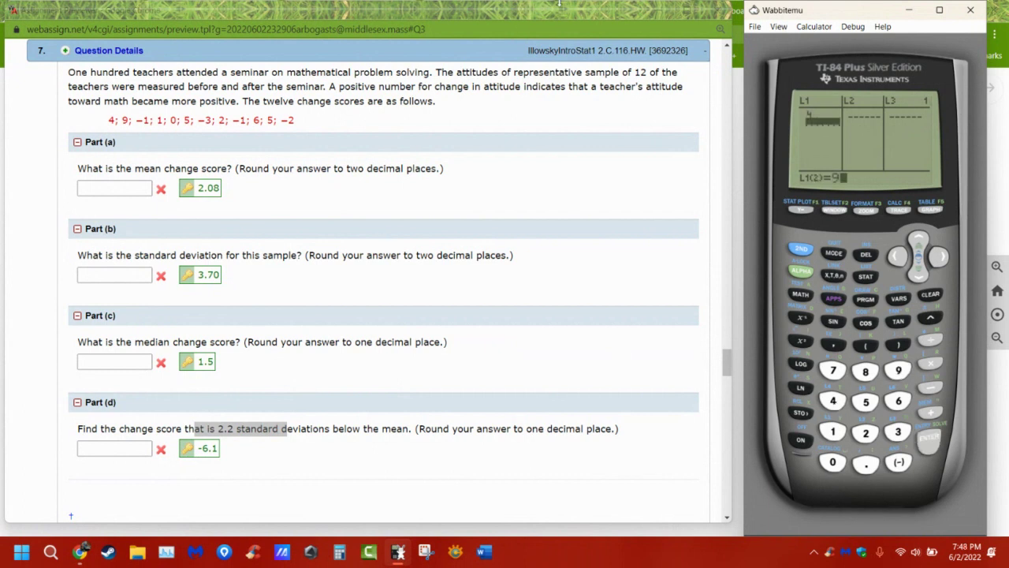
key("Return")
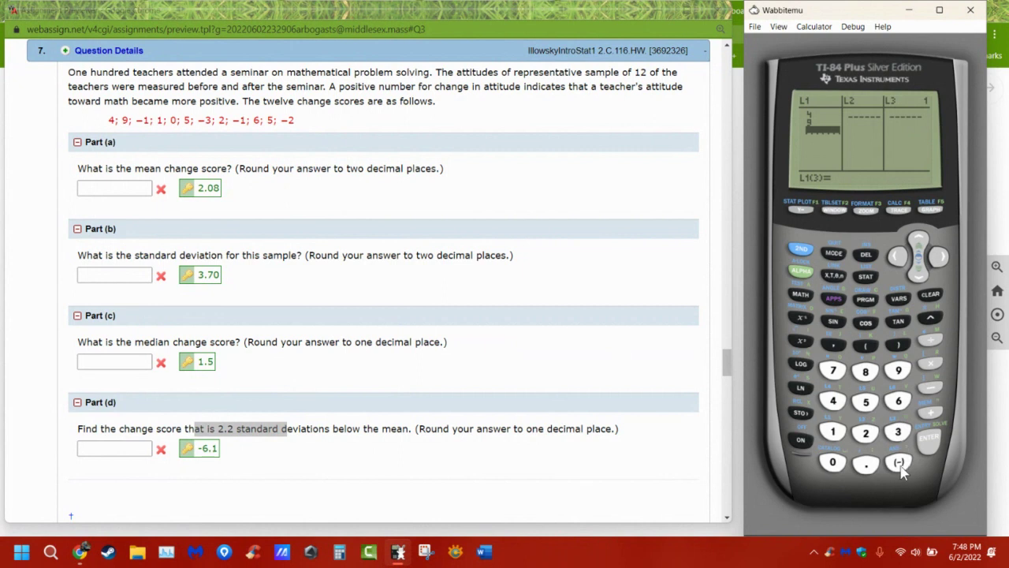
key("1")
key("Return")
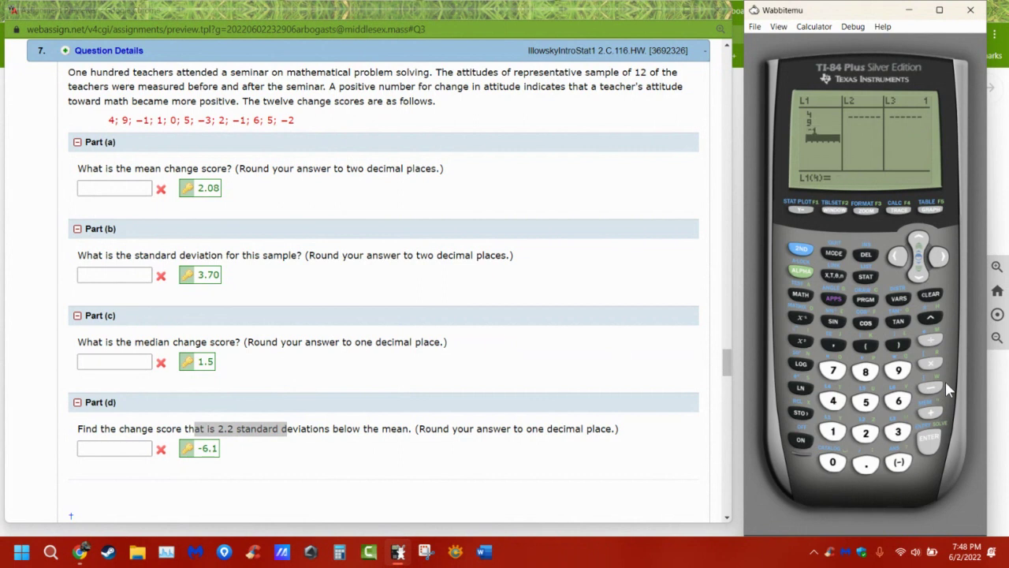
type("1")
key("Return")
type("0")
key("Return")
type("5")
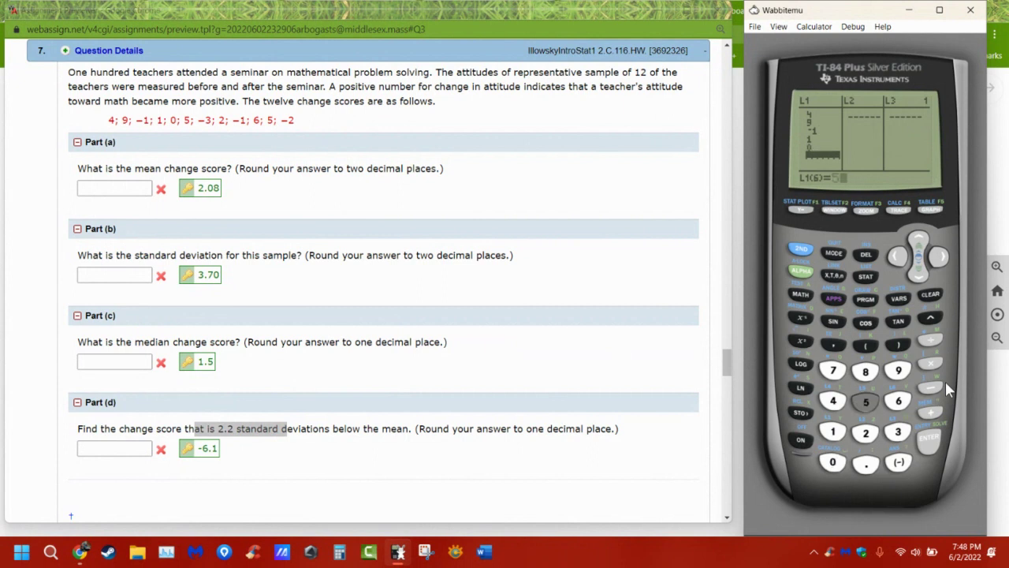
key("Return")
Enter the remaining six change scores into L1: -3, 2, -1, 6, 5 and -2.
left_click(899, 462)
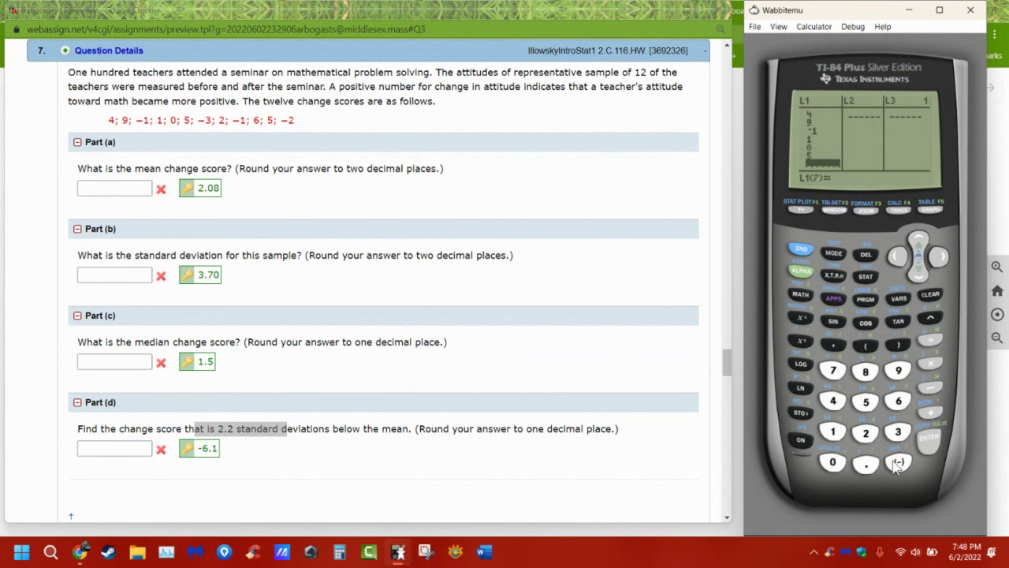
type("3")
key("Return")
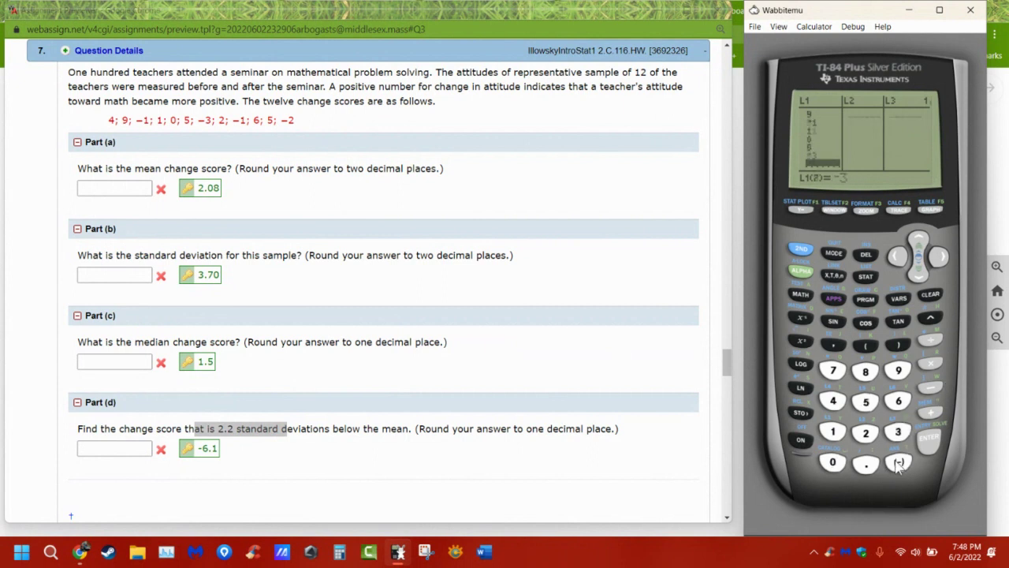
type("2")
key("Return")
left_click(899, 463)
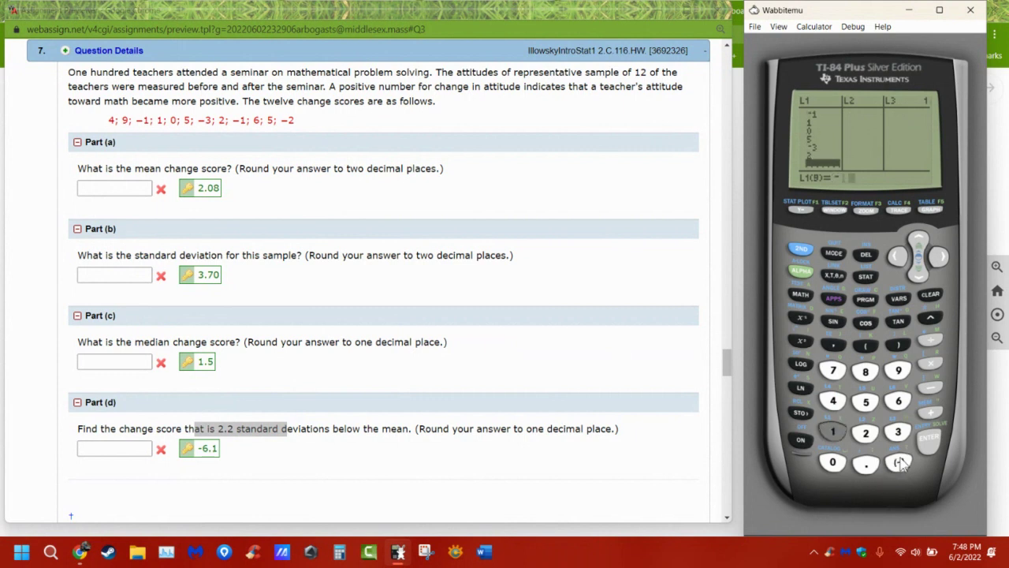
type("1")
key("Return")
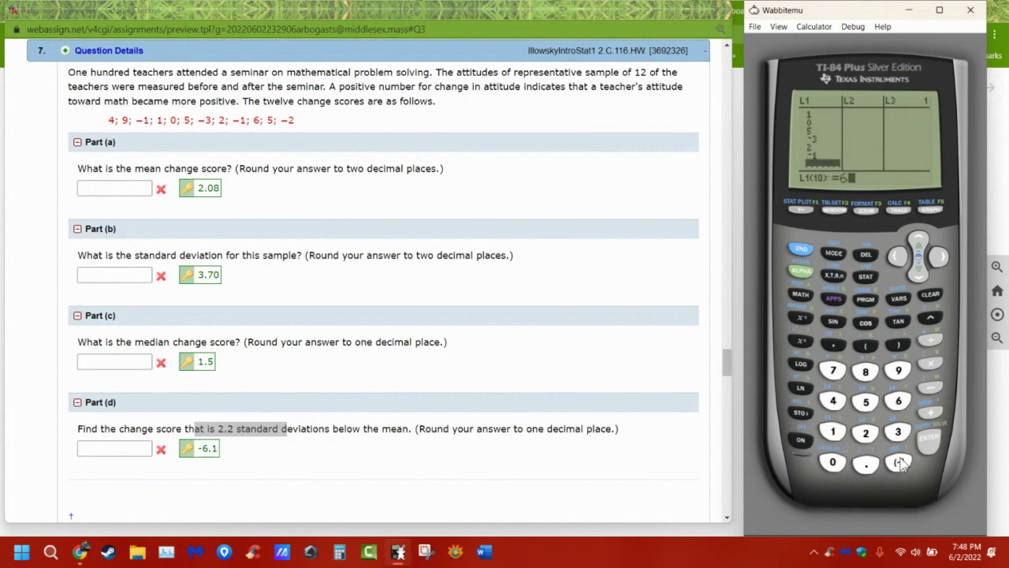
key("Return")
type("5")
key("Return")
left_click(900, 463)
type("2")
key("Return")
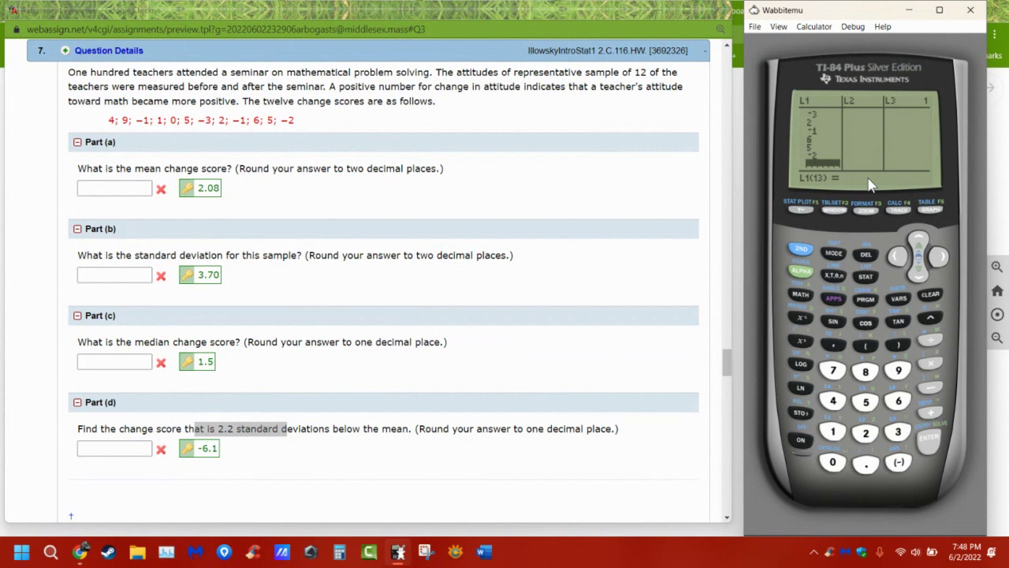
Run 1-Var Stats on list L1 with the frequency list left blank.
left_click(866, 277)
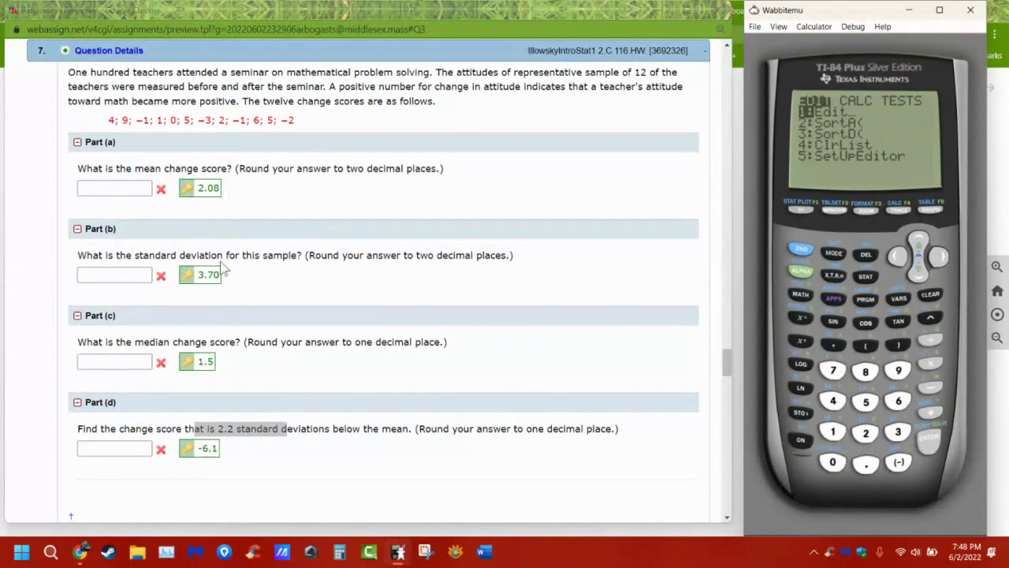
left_click(940, 259)
left_click(932, 443)
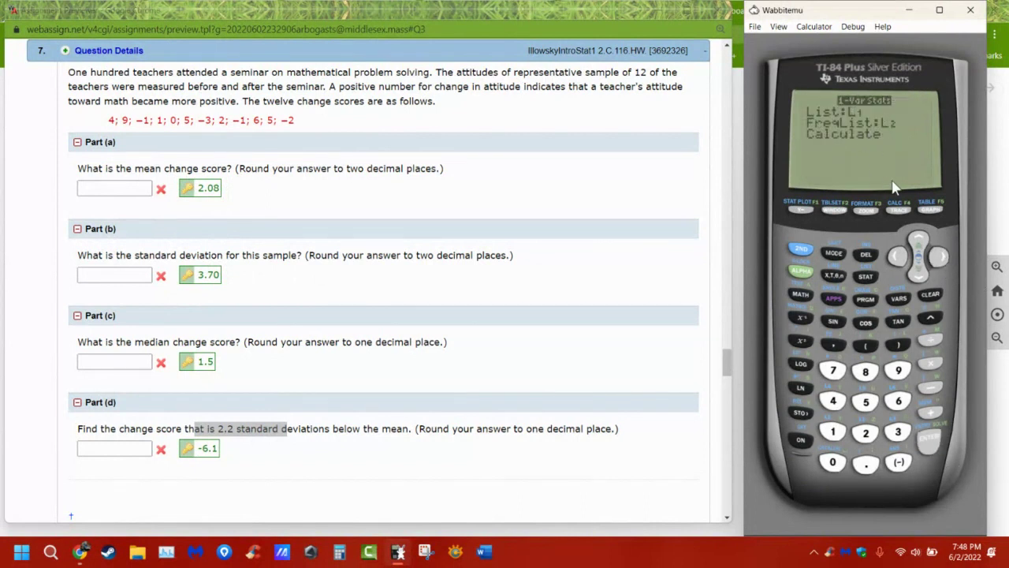
key("Down")
left_click(918, 273)
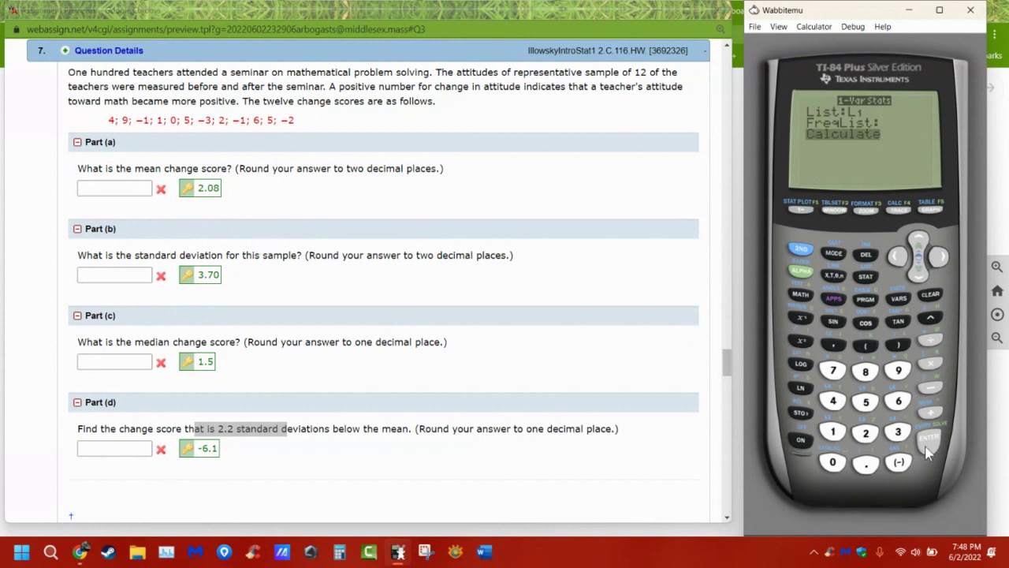
left_click(929, 451)
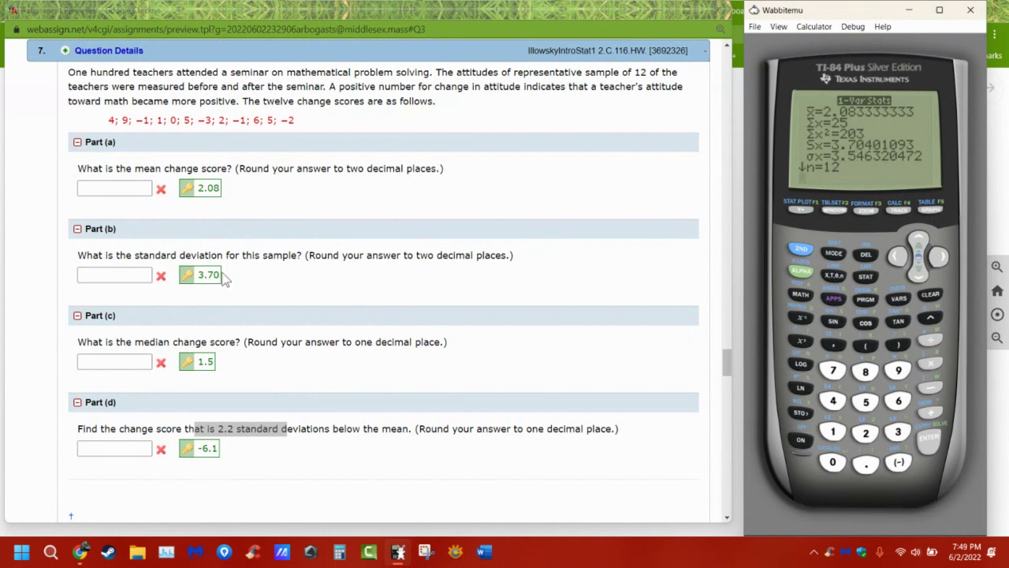
Compare the mean, sample standard deviation and median in the 1-Var Stats results with the answers to parts (a) to (c).
left_click_drag(221, 276, 195, 275)
left_click_drag(221, 188, 198, 188)
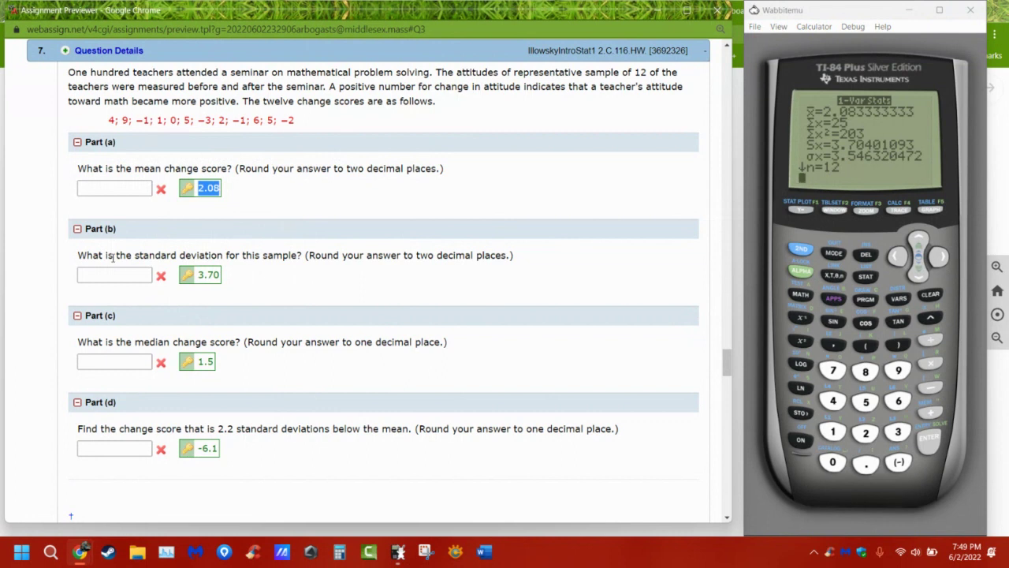
left_click(218, 367)
left_click_drag(136, 342, 224, 341)
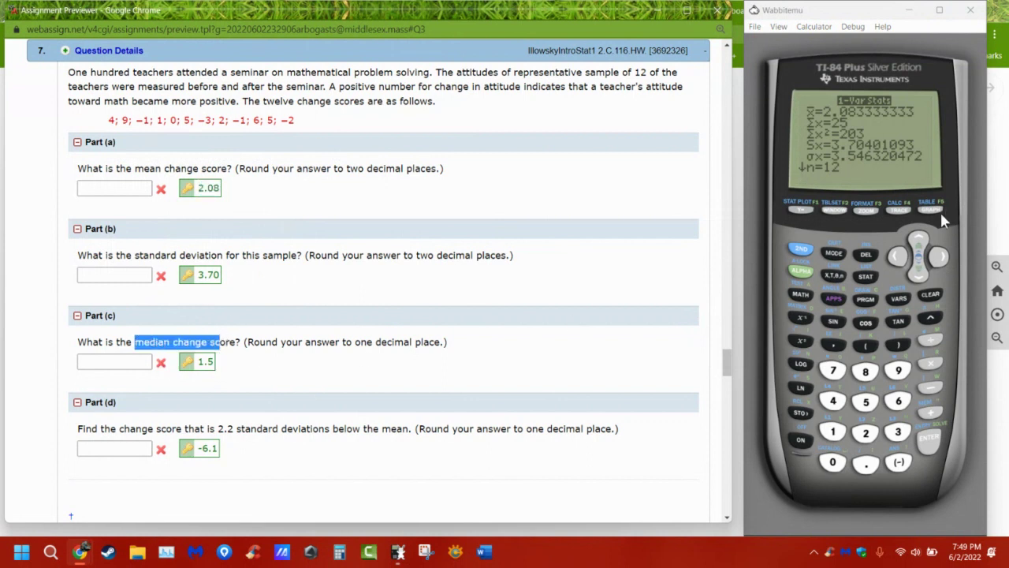
left_click(922, 278)
left_click(923, 277)
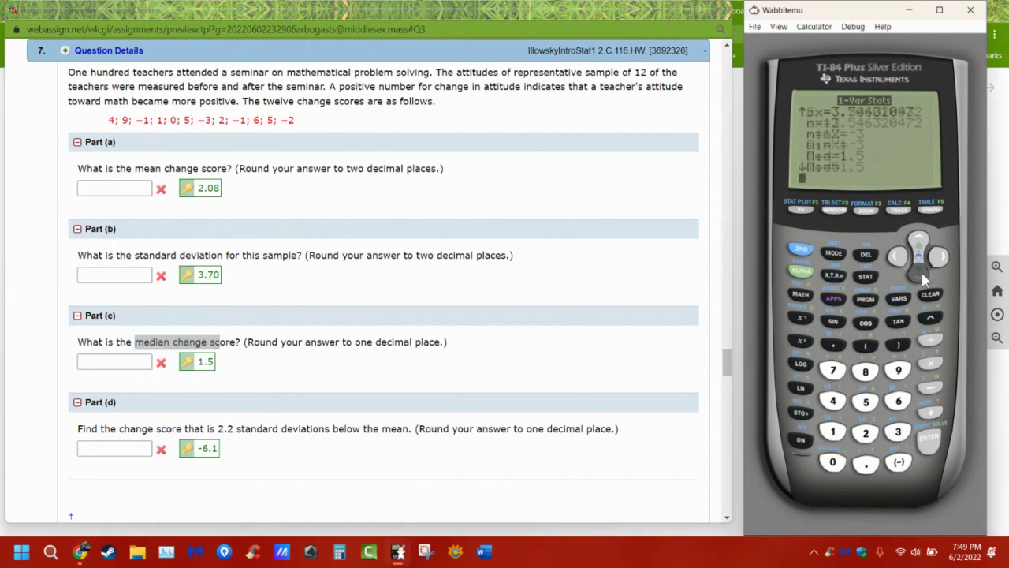
left_click(923, 277)
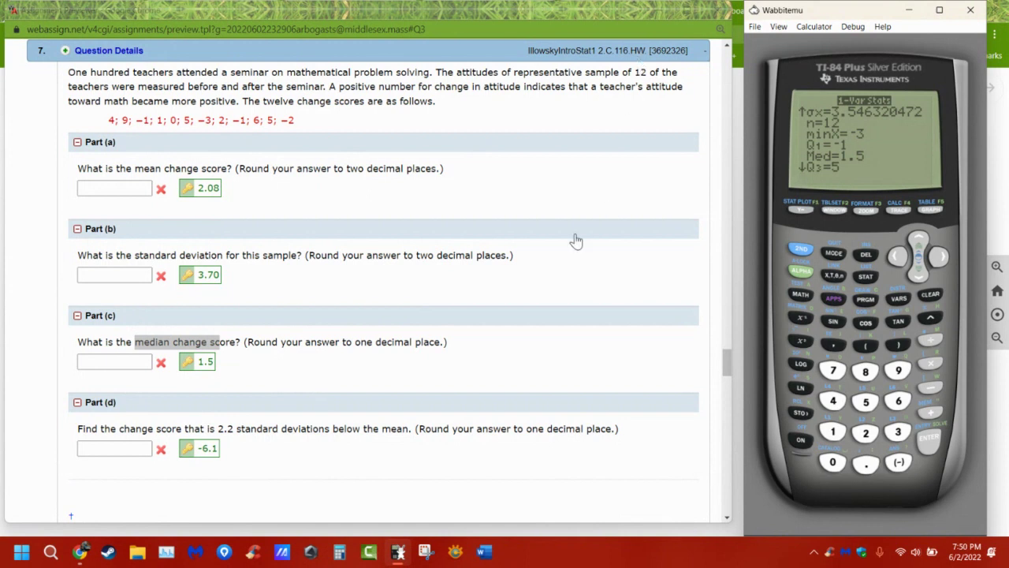
left_click(202, 341)
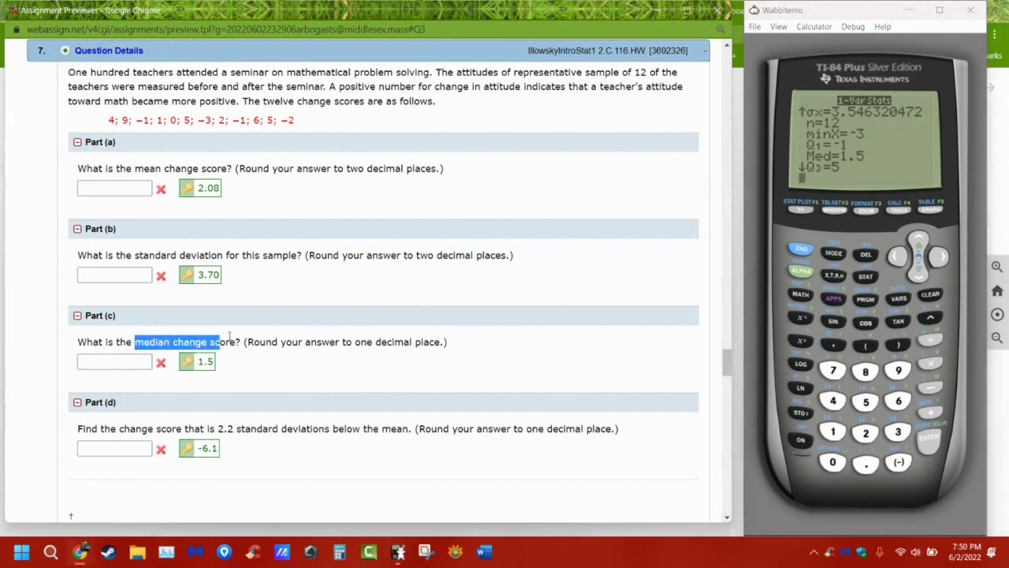
left_click(221, 342)
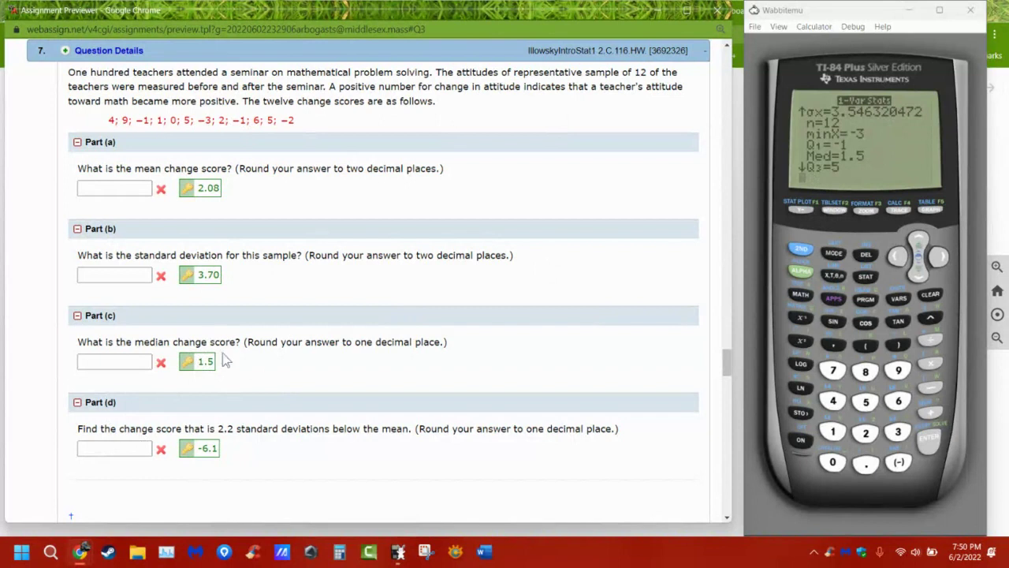
Examine part (d) of question 7, highlighting the phrase "2.2 standard deviations below the mean".
scroll(218, 403, "down", 1)
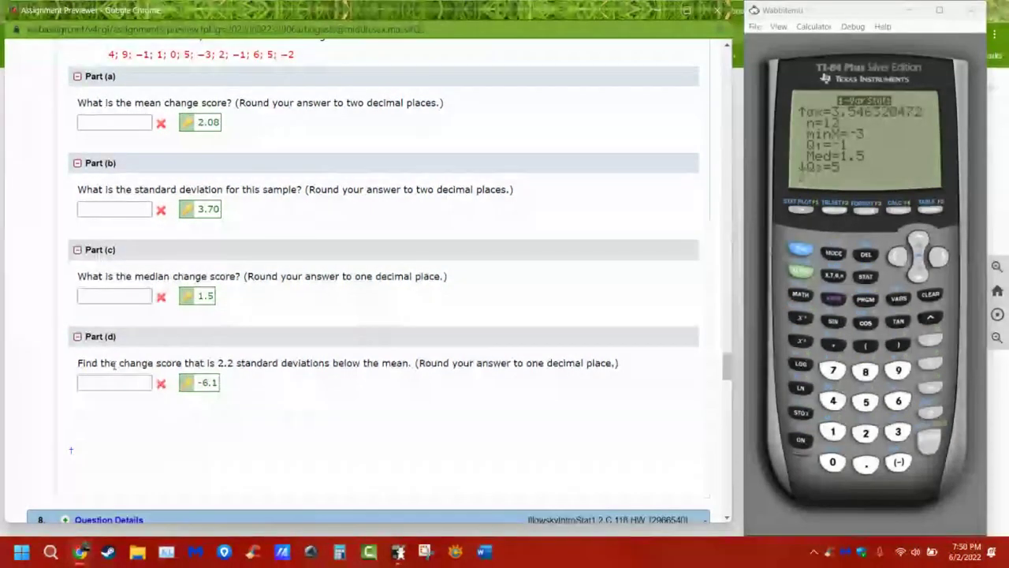
left_click_drag(109, 362, 281, 362)
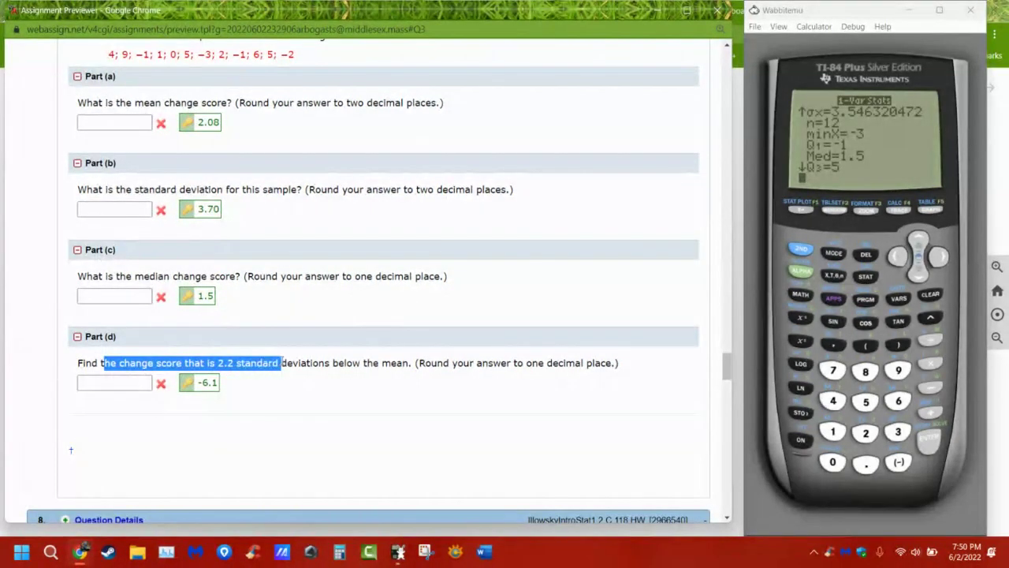
left_click(225, 365)
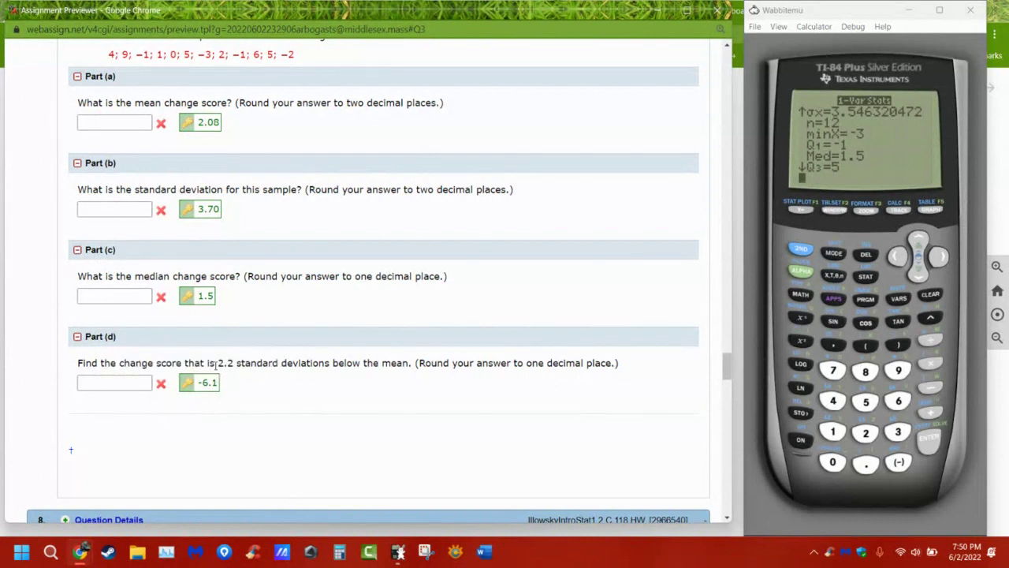
left_click_drag(216, 365, 404, 359)
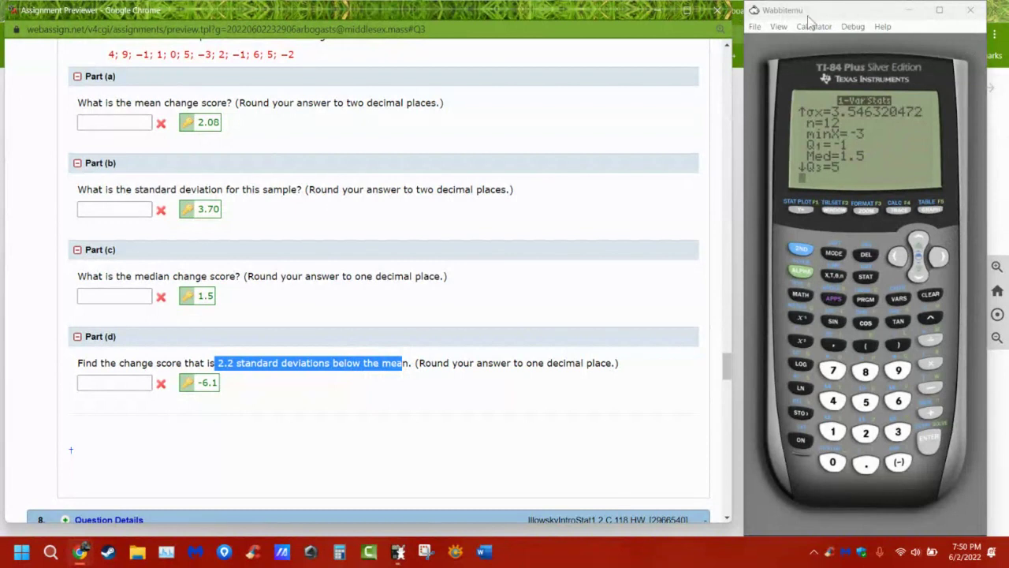
Switch to the Ziteboard whiteboard, erase the "at most" and "at least" notes, and reselect the pen.
left_click(659, 10)
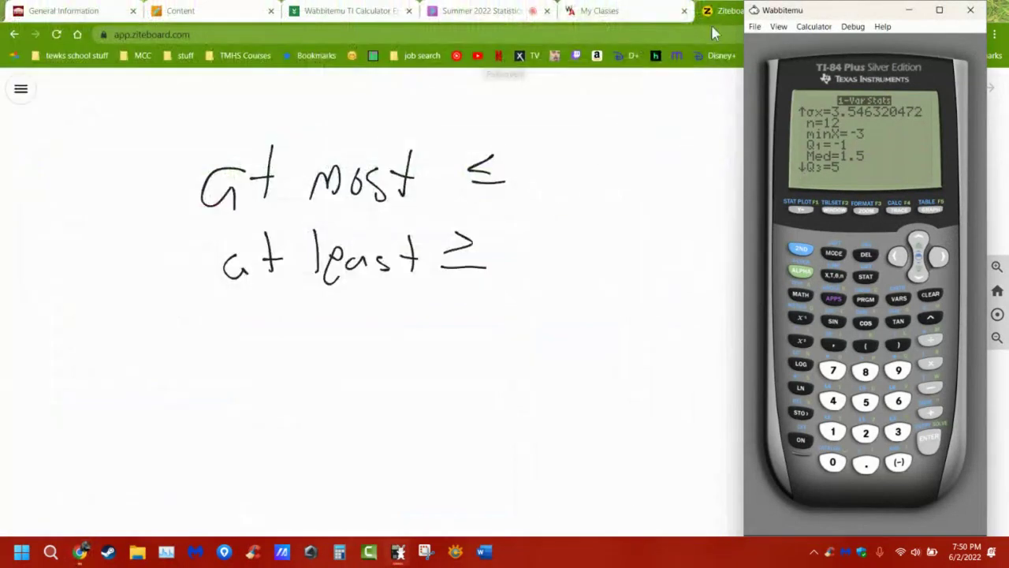
left_click(911, 11)
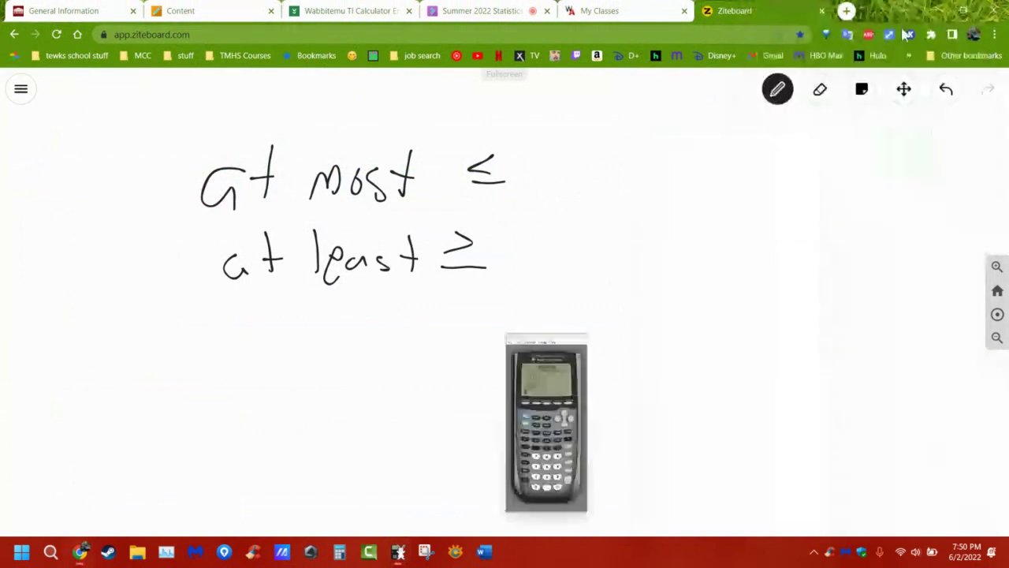
left_click(819, 91)
mouse_move(526, 168)
left_mouse_down()
mouse_move(350, 201)
mouse_move(209, 199)
mouse_move(388, 190)
mouse_move(361, 185)
mouse_move(483, 170)
mouse_move(156, 268)
mouse_move(401, 226)
mouse_move(476, 235)
mouse_move(385, 264)
mouse_move(258, 272)
mouse_move(491, 263)
left_mouse_up()
left_click(778, 95)
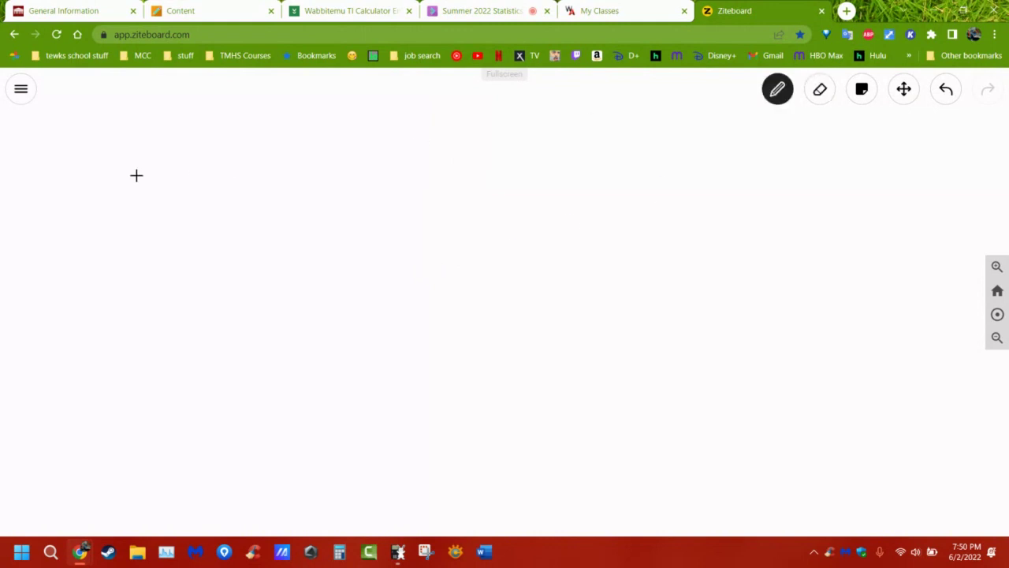
Handwrite the z-score formula z = (x − μ) / σ at the top of the cleared whiteboard.
mouse_move(184, 148)
left_mouse_down()
mouse_move(219, 152)
mouse_move(168, 195)
mouse_move(209, 200)
left_mouse_up()
mouse_move(183, 167)
left_mouse_down()
mouse_move(250, 164)
mouse_move(252, 172)
left_mouse_up()
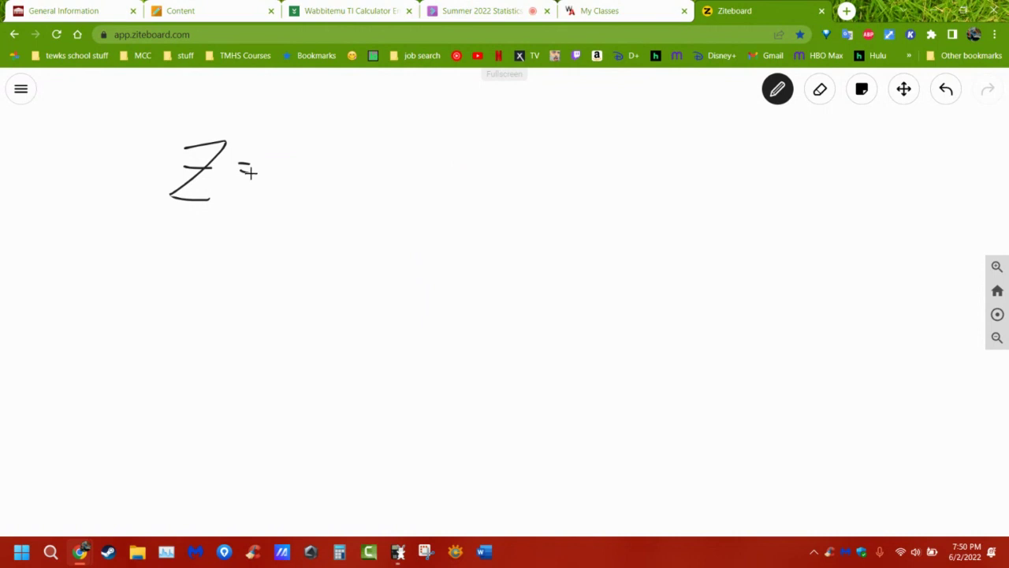
mouse_move(279, 130)
left_mouse_down()
mouse_move(304, 162)
mouse_move(288, 142)
mouse_move(275, 159)
mouse_move(339, 138)
mouse_move(345, 156)
mouse_move(376, 158)
left_mouse_up()
left_click_drag(273, 181, 391, 166)
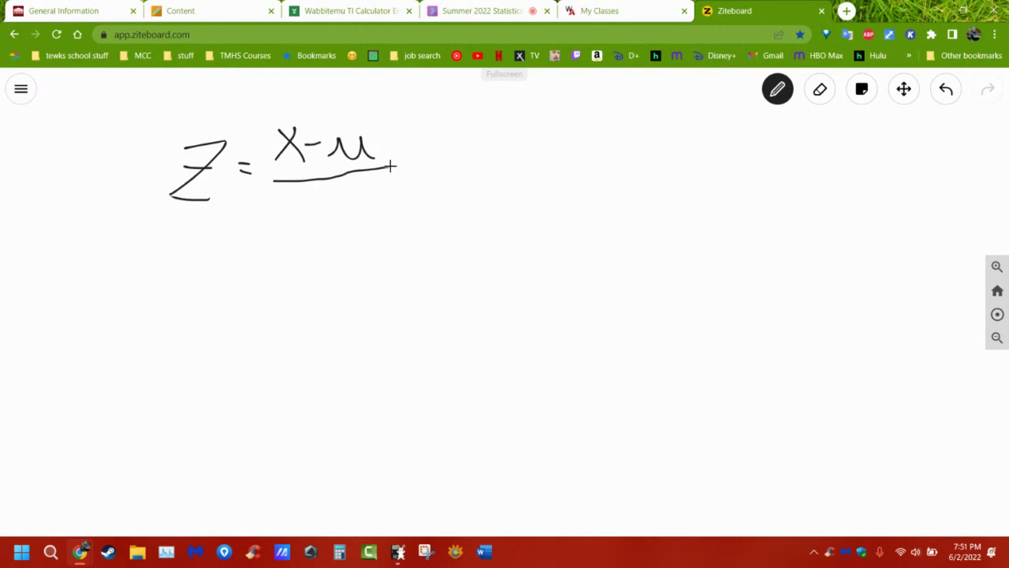
mouse_move(329, 197)
left_mouse_down()
mouse_move(335, 212)
mouse_move(327, 202)
mouse_move(365, 190)
left_mouse_up()
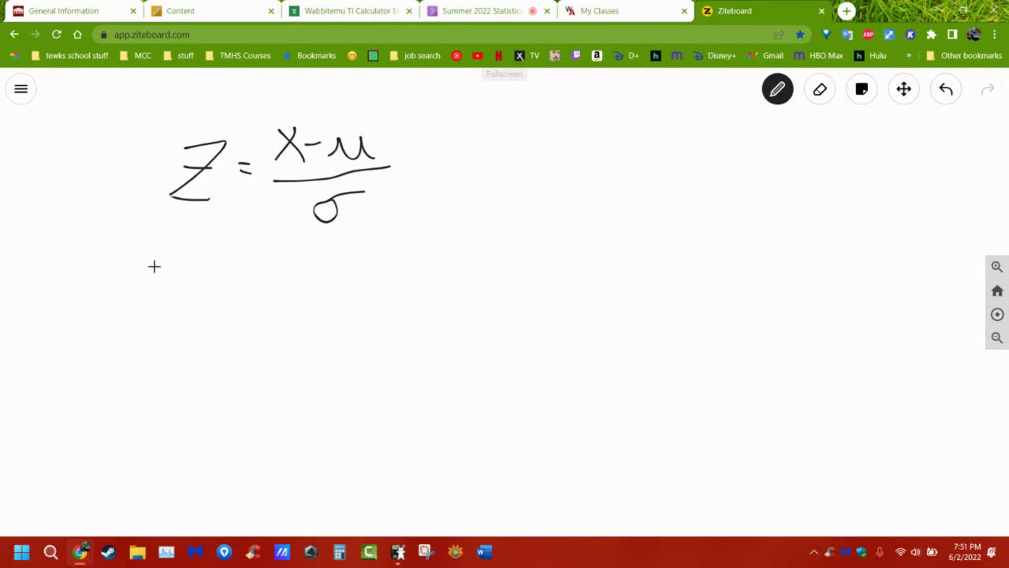
Below the formula, write −2.2 = x − 2.08 with a fraction bar, taking the mean from the calculator's 1-Var Stats results.
mouse_move(146, 260)
left_mouse_down()
mouse_move(191, 259)
mouse_move(170, 279)
mouse_move(251, 265)
mouse_move(293, 274)
mouse_move(268, 270)
mouse_move(318, 255)
left_mouse_up()
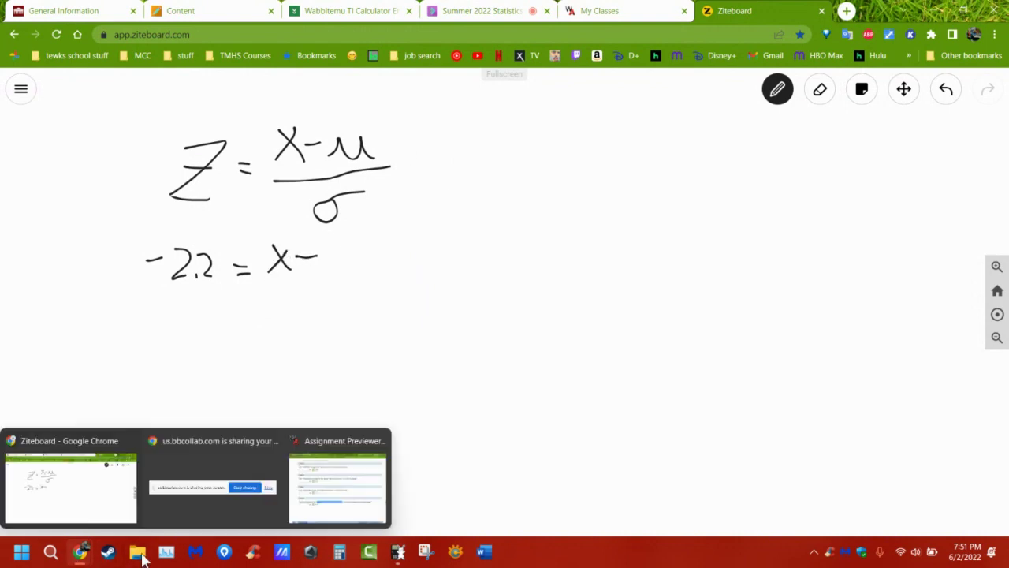
left_click(398, 551)
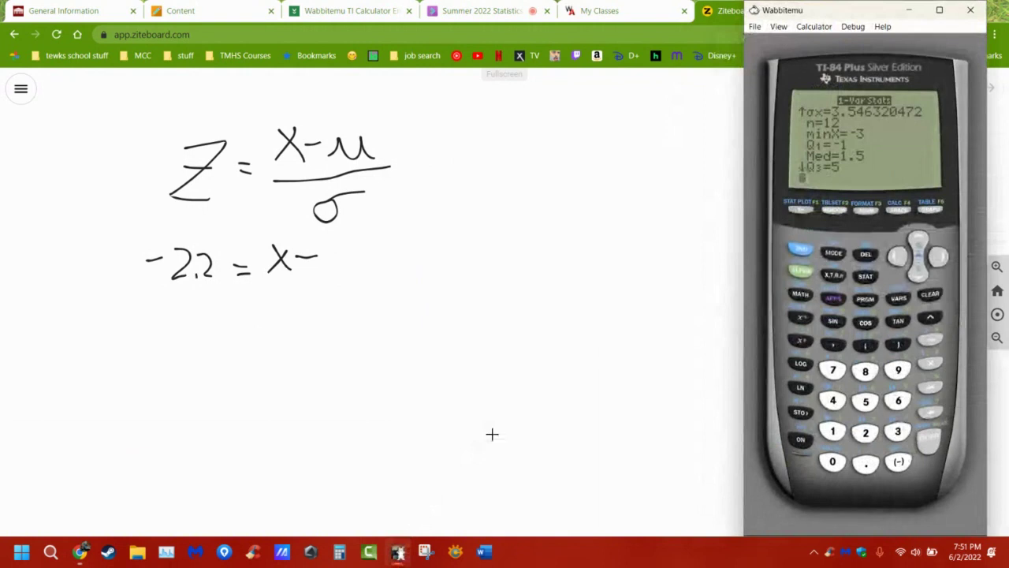
left_click(917, 241)
left_click(917, 241)
left_click(917, 241)
left_click(917, 241)
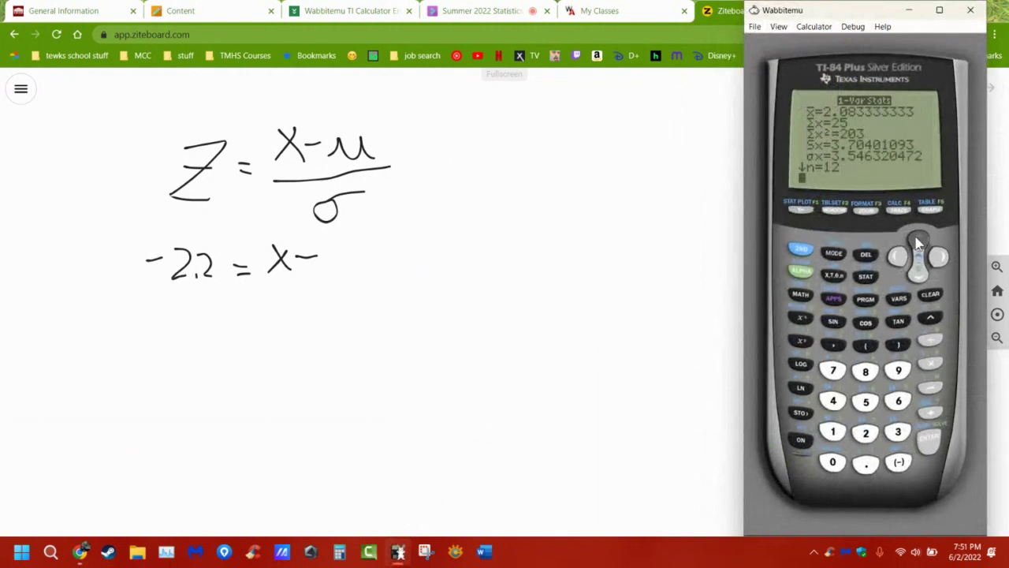
left_click(338, 243)
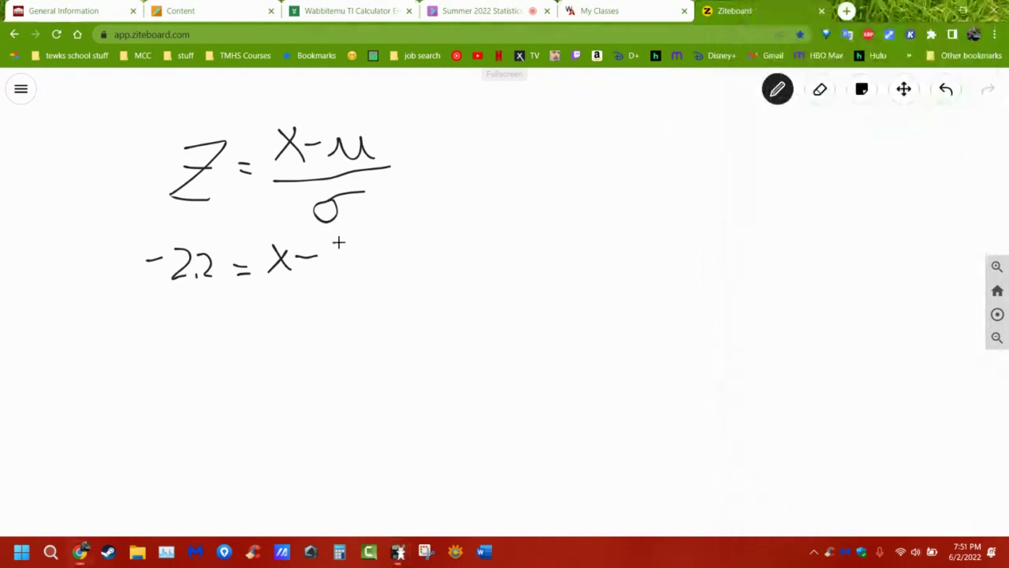
mouse_move(332, 248)
left_mouse_down()
mouse_move(332, 270)
mouse_move(409, 249)
mouse_move(399, 274)
mouse_move(412, 256)
left_mouse_up()
left_click(354, 266)
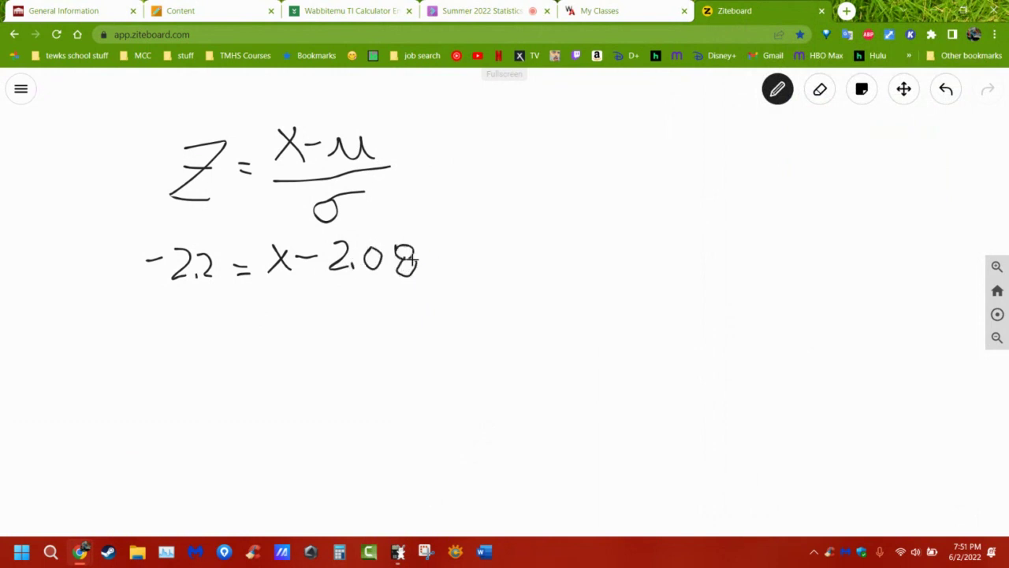
left_click_drag(274, 294, 418, 281)
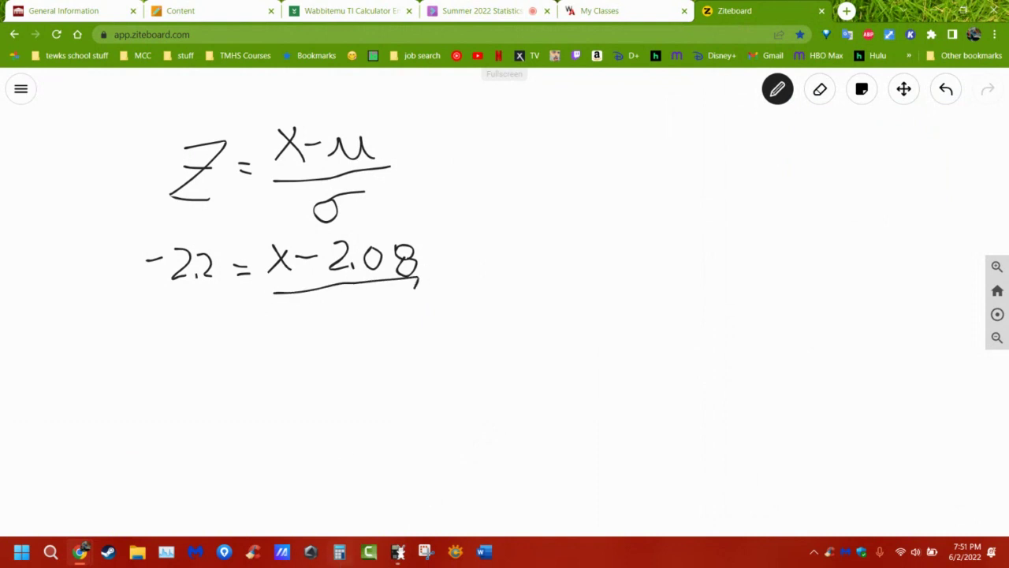
Look up the sample standard deviation on the calculator and write 3.70 as the fraction's denominator.
left_click(398, 554)
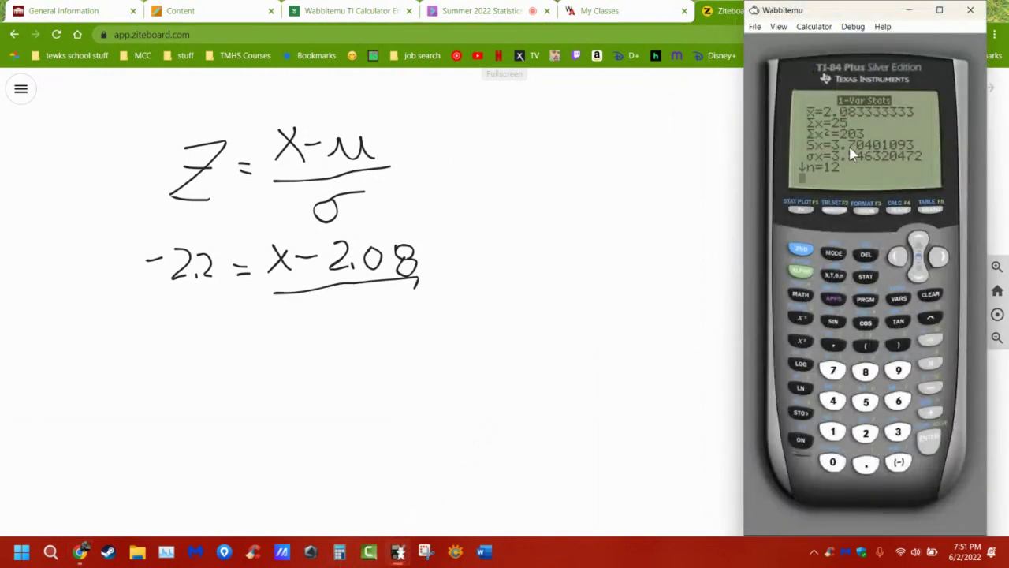
left_click(300, 312)
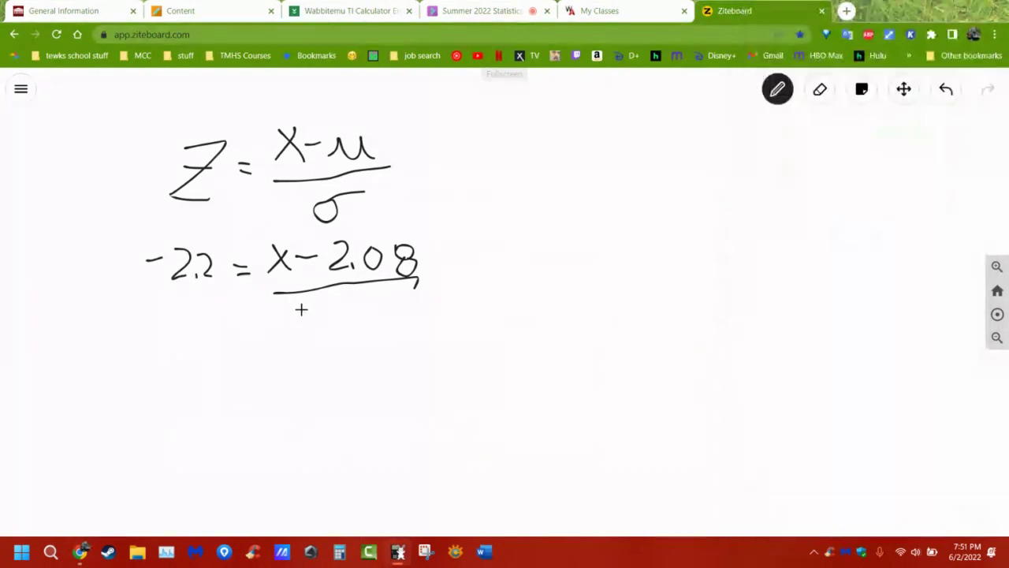
mouse_move(301, 309)
left_mouse_down()
mouse_move(316, 322)
mouse_move(304, 339)
left_mouse_up()
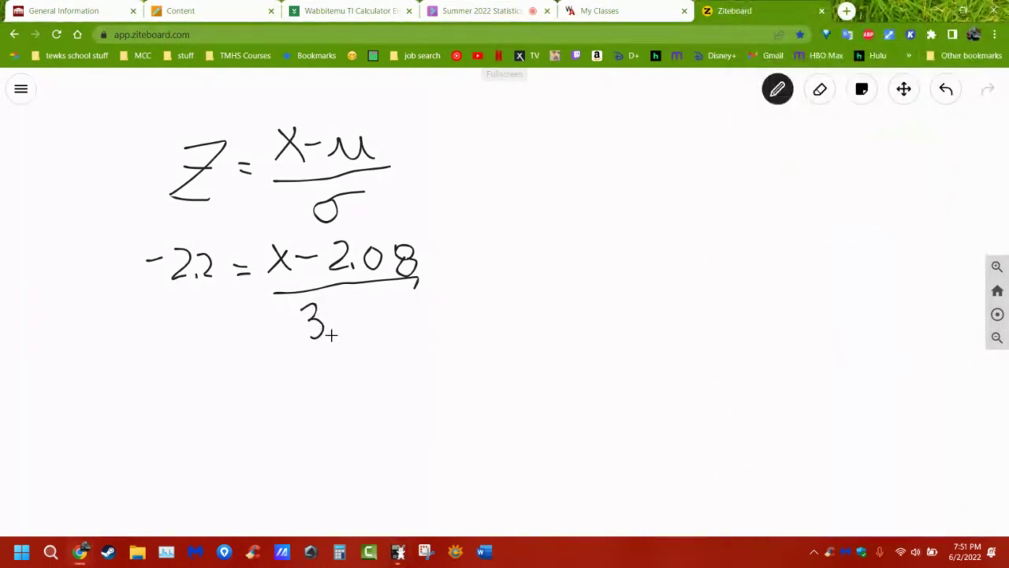
left_click(332, 335)
mouse_move(339, 308)
left_mouse_down()
mouse_move(343, 336)
mouse_move(381, 317)
mouse_move(374, 306)
left_mouse_up()
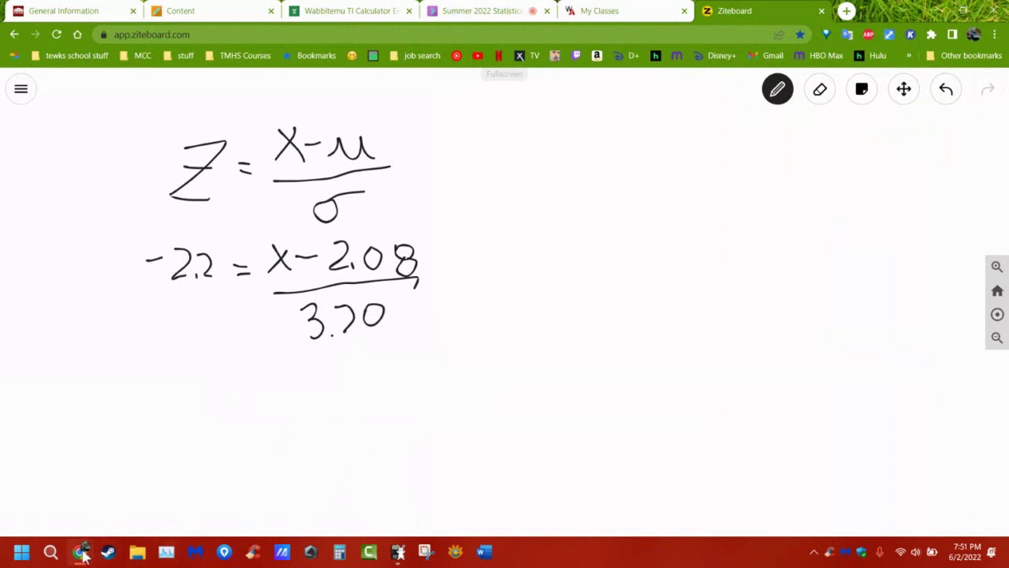
Recheck part (d), and on the whiteboard put both sides of the equation in parentheses and multiply each by 3.7.
mouse_move(82, 552)
left_click(313, 454)
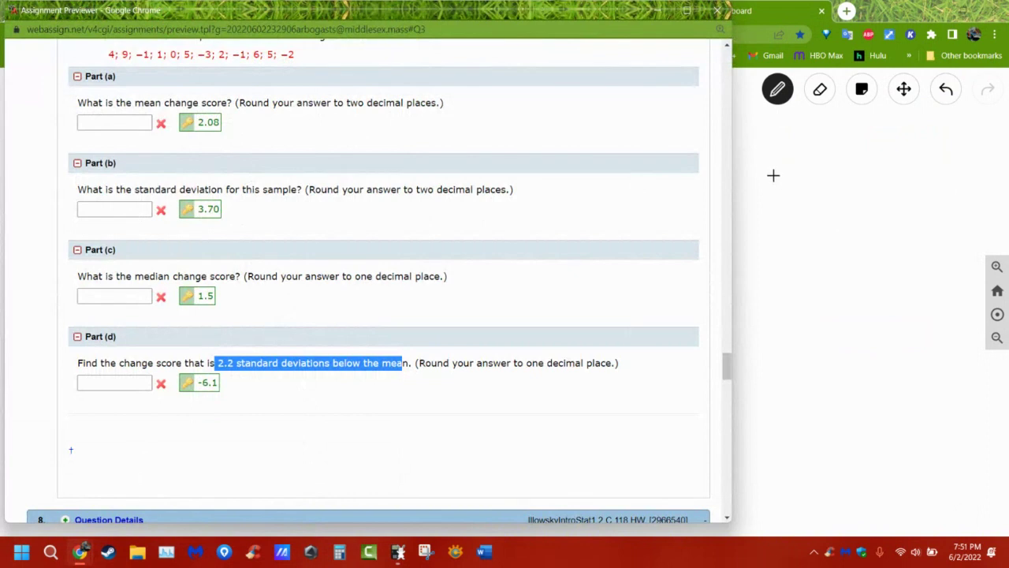
left_click(883, 22)
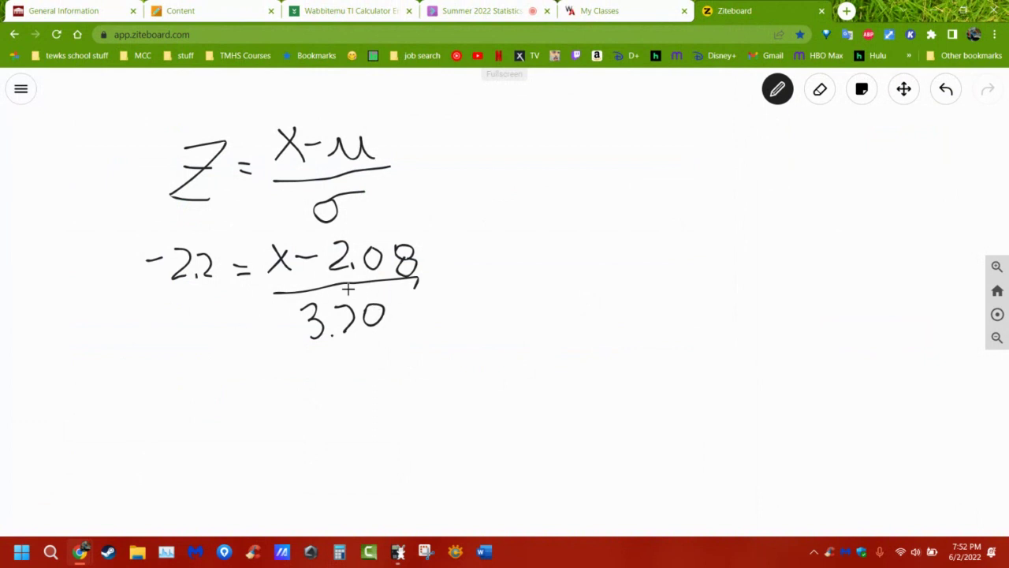
mouse_move(429, 233)
left_mouse_down()
mouse_move(444, 260)
mouse_move(420, 324)
left_mouse_up()
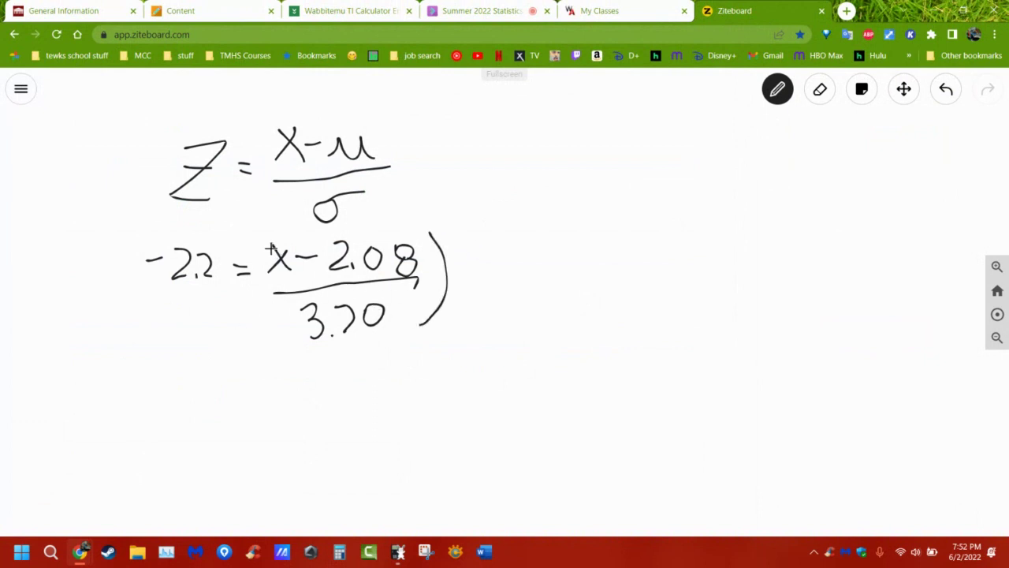
mouse_move(263, 238)
left_mouse_down()
mouse_move(249, 319)
mouse_move(279, 352)
left_mouse_up()
mouse_move(472, 259)
left_mouse_down()
mouse_move(487, 272)
mouse_move(477, 292)
left_mouse_up()
mouse_move(518, 261)
left_mouse_down()
mouse_move(527, 260)
mouse_move(533, 293)
left_mouse_up()
left_click_drag(217, 249, 211, 278)
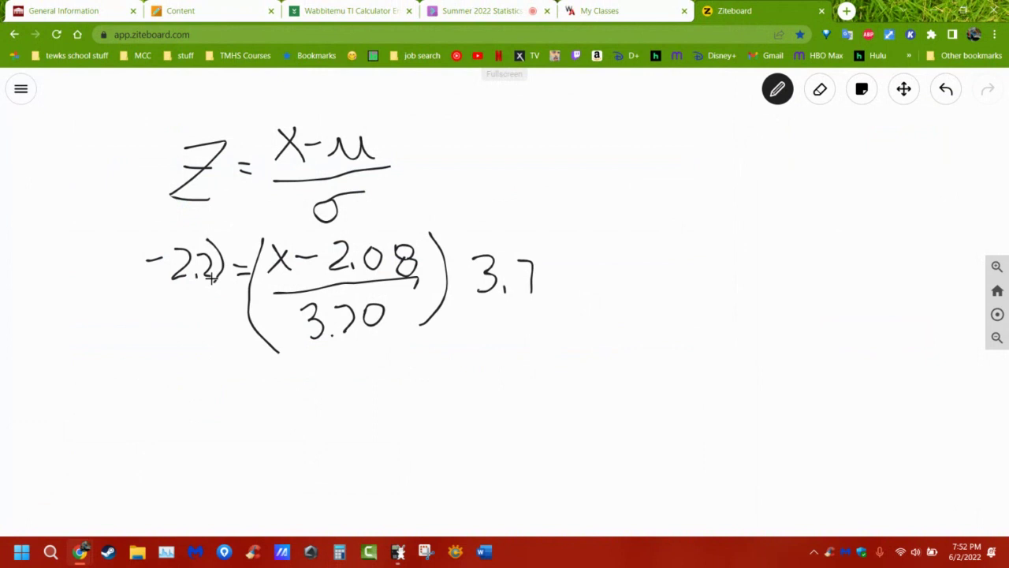
left_click_drag(146, 234, 124, 299)
mouse_move(57, 264)
left_mouse_down()
mouse_move(68, 285)
mouse_move(105, 257)
mouse_move(96, 285)
left_mouse_up()
left_click(71, 285)
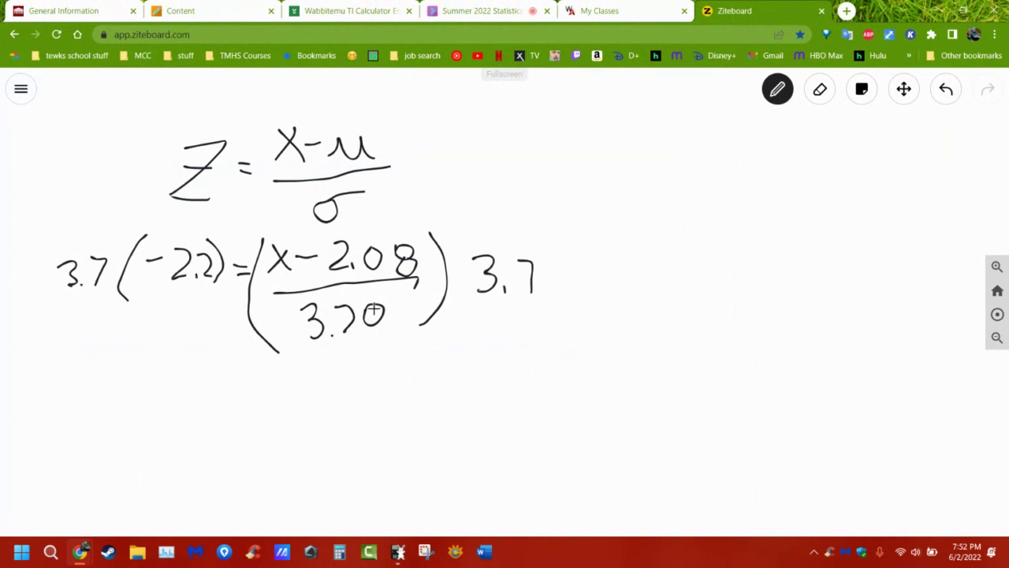
Cross out the cancelling 3.70 and 3.7 on the equation's right side and compute 3.7 × −2.2 on the calculator.
left_click_drag(372, 308, 314, 331)
left_click_drag(541, 255, 476, 292)
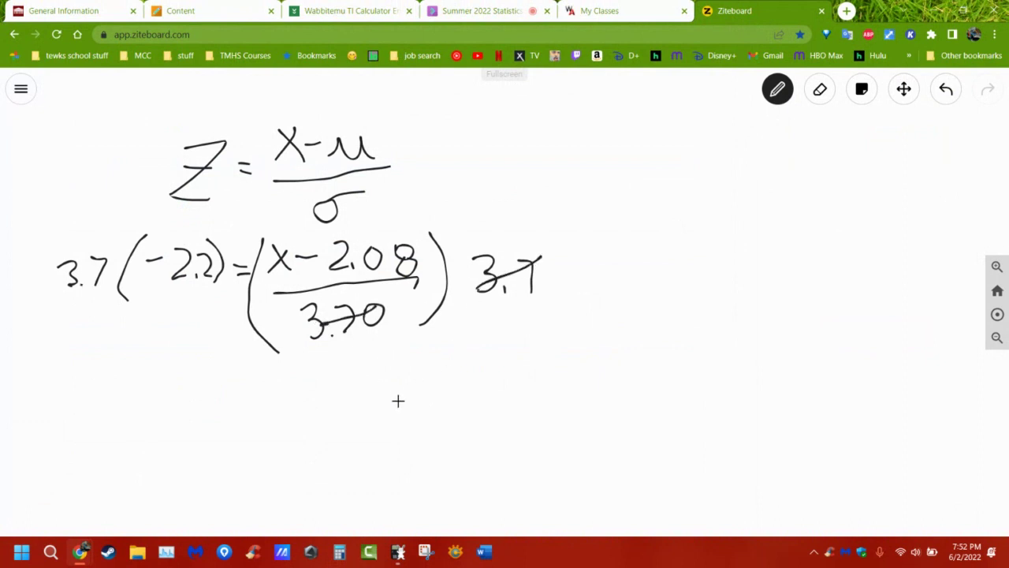
left_click(401, 554)
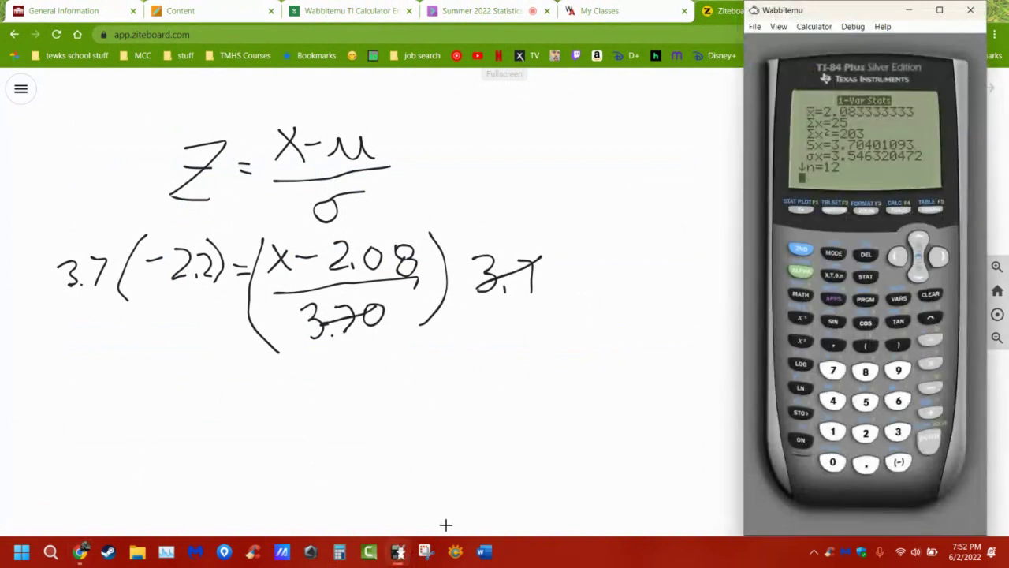
key("BackSpace")
type("3.7")
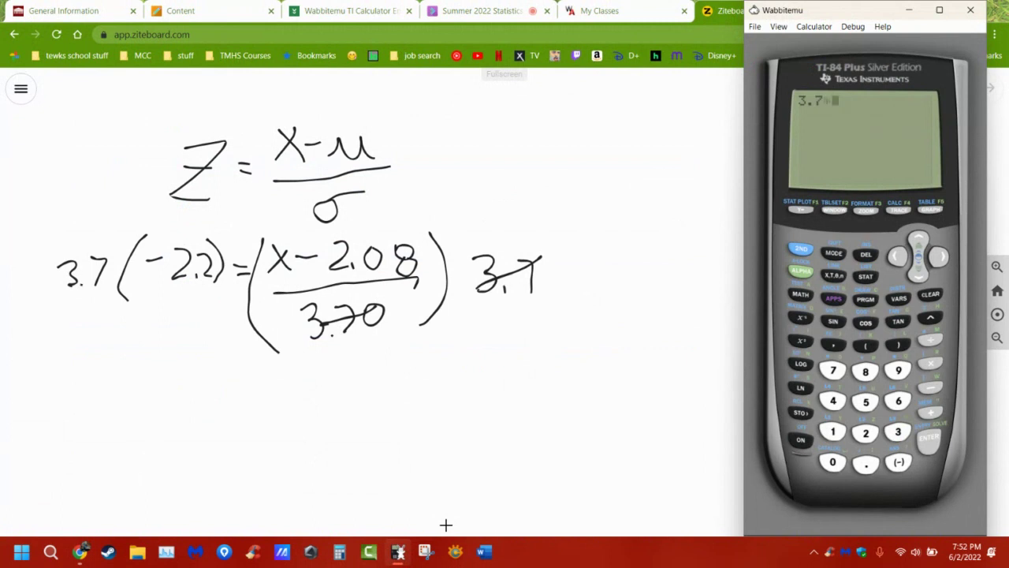
type("*")
left_click(898, 463)
type("2.2")
key("Return")
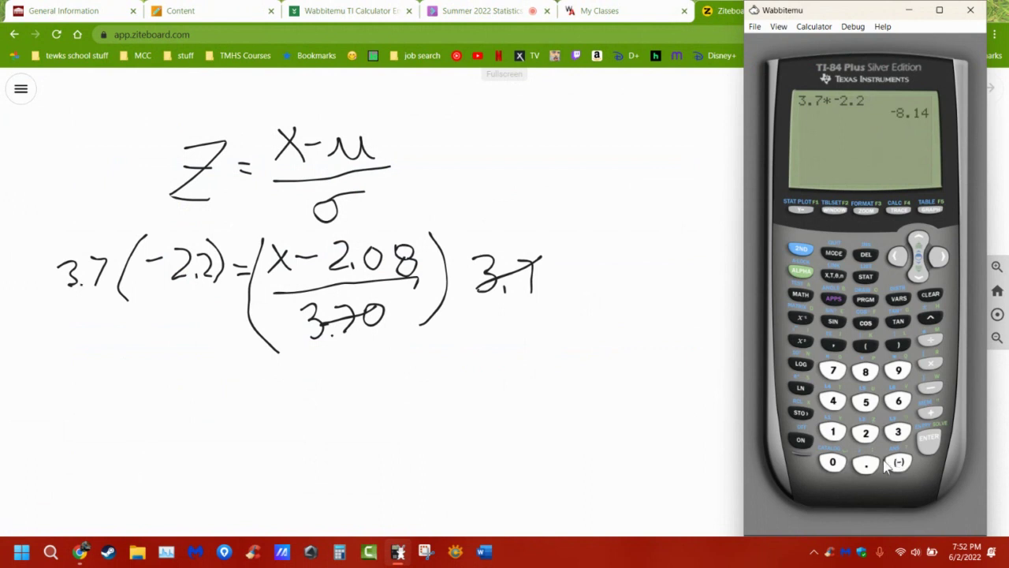
Write the simplified equation −8.14 = x − 2.08 below the z-score fraction on the whiteboard.
mouse_move(114, 374)
left_mouse_down()
mouse_move(166, 372)
mouse_move(150, 385)
mouse_move(164, 409)
mouse_move(166, 383)
mouse_move(227, 378)
left_mouse_up()
left_click(185, 397)
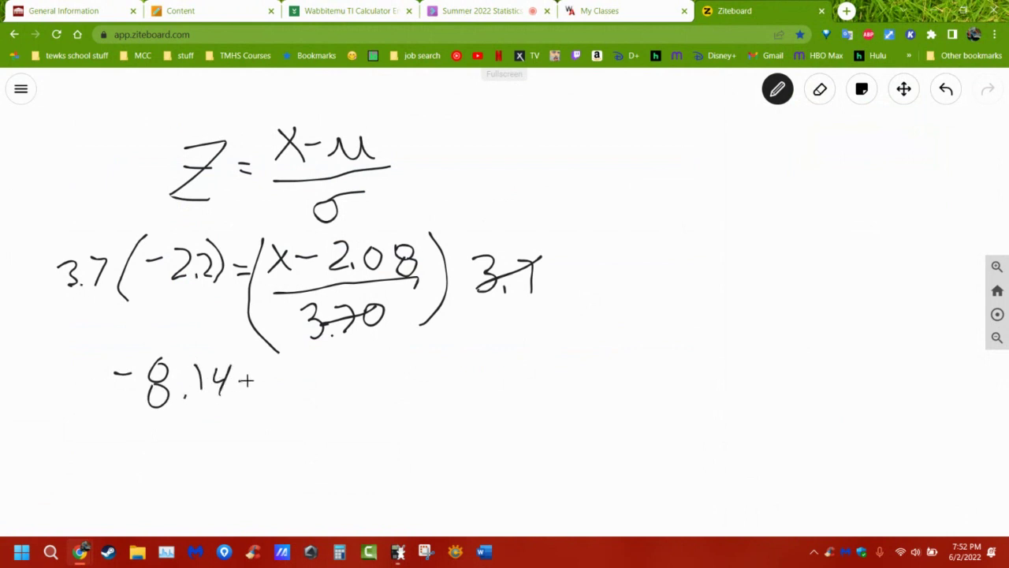
mouse_move(240, 379)
left_mouse_down()
mouse_move(286, 389)
mouse_move(274, 391)
mouse_move(347, 361)
mouse_move(350, 386)
mouse_move(380, 357)
mouse_move(398, 362)
left_mouse_up()
left_click(358, 380)
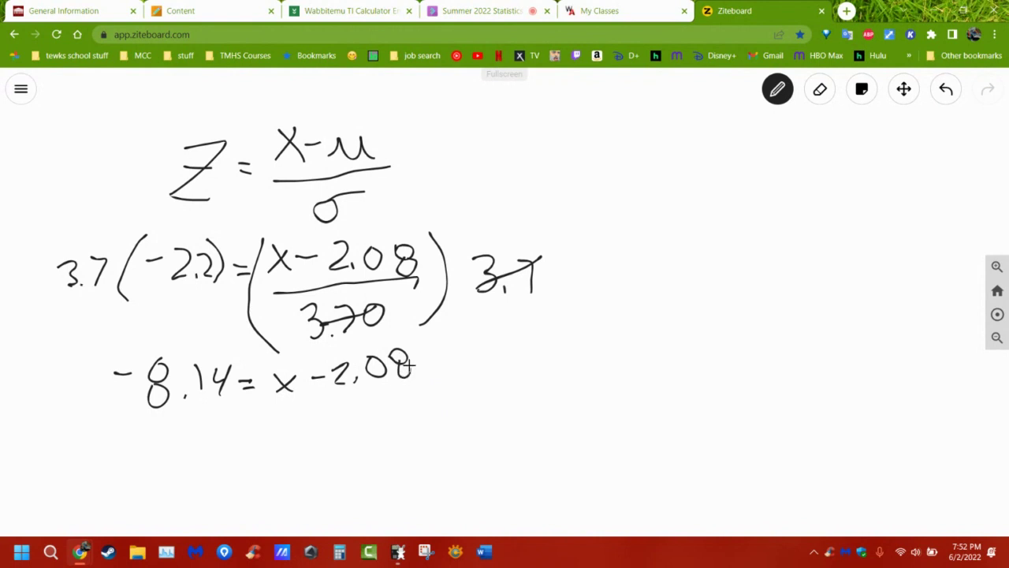
Write + 2.08 beneath both sides of the simplified equation and strike through the cancelling 2.08 terms.
mouse_move(323, 398)
left_mouse_down()
mouse_move(321, 422)
mouse_move(354, 407)
mouse_move(345, 426)
mouse_move(370, 422)
mouse_move(380, 401)
mouse_move(402, 404)
mouse_move(410, 426)
mouse_move(403, 412)
left_mouse_up()
left_click(362, 424)
mouse_move(130, 426)
left_mouse_down()
mouse_move(131, 449)
mouse_move(140, 437)
mouse_move(175, 432)
mouse_move(164, 451)
mouse_move(180, 455)
mouse_move(207, 431)
mouse_move(218, 433)
mouse_move(213, 443)
mouse_move(226, 435)
left_mouse_up()
left_click_drag(316, 364, 402, 434)
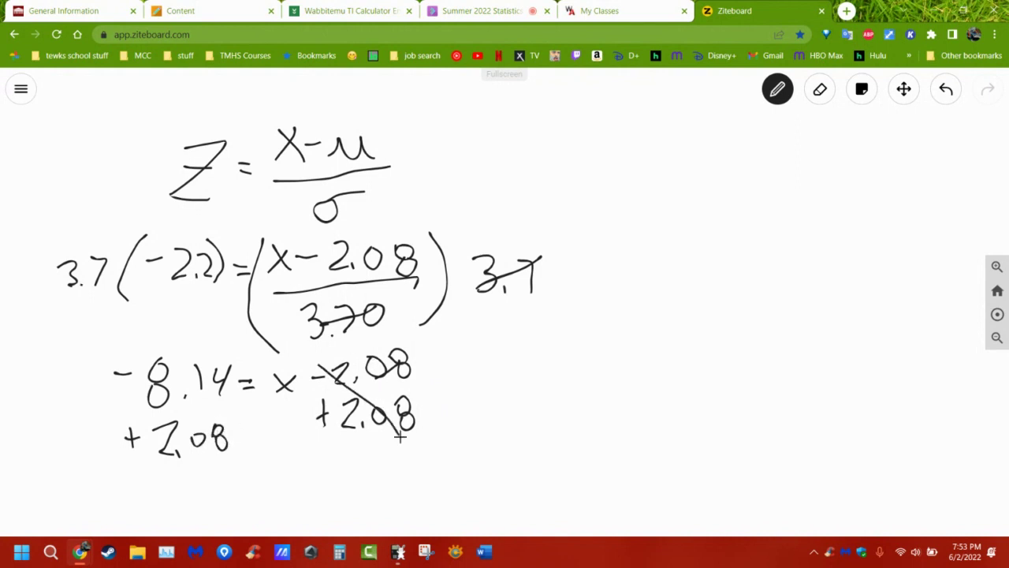
Write x = beside the working and add 2.08 to the previous result on the calculator.
mouse_move(509, 369)
left_mouse_down()
mouse_move(548, 412)
mouse_move(520, 419)
mouse_move(580, 393)
mouse_move(582, 405)
left_mouse_up()
left_click(399, 556)
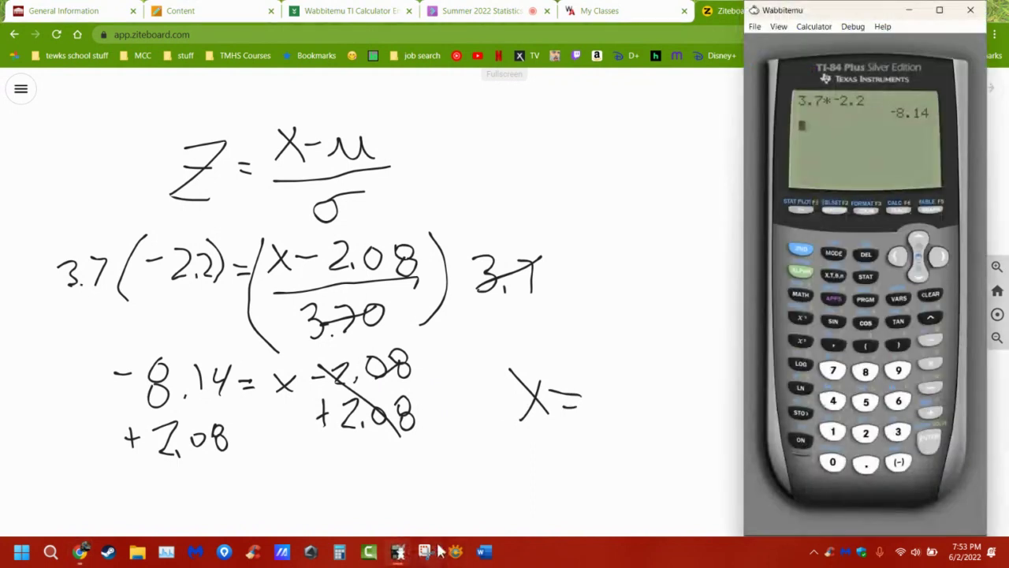
type("+2.08")
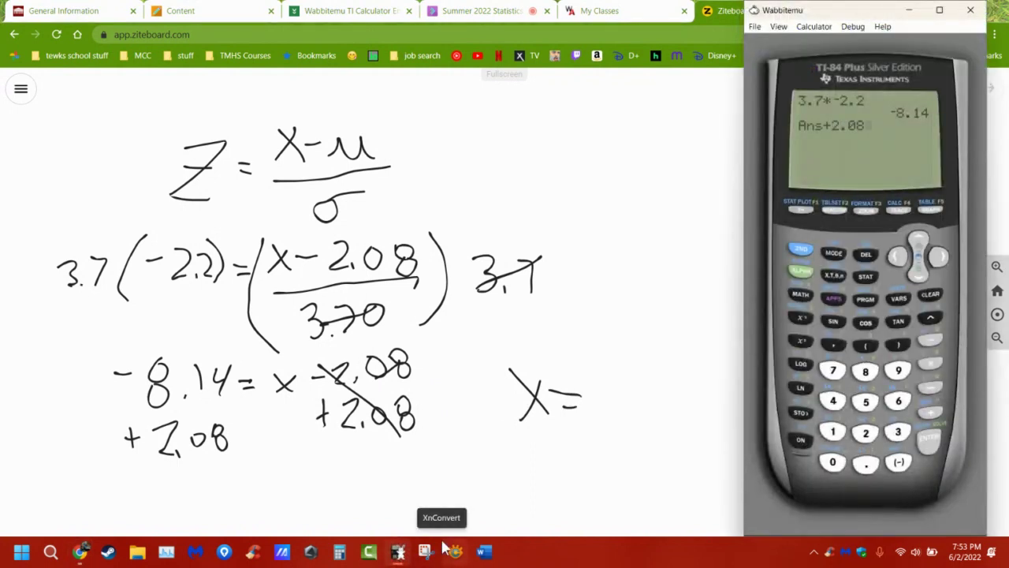
key("Return")
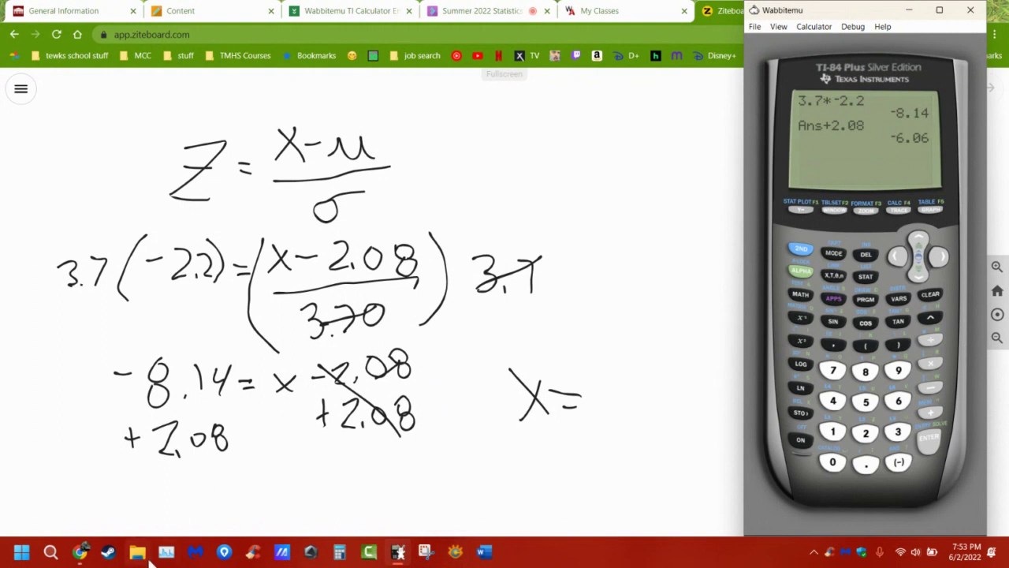
Check part (d) in the assignment window and highlight its rounding instruction.
left_click(85, 552)
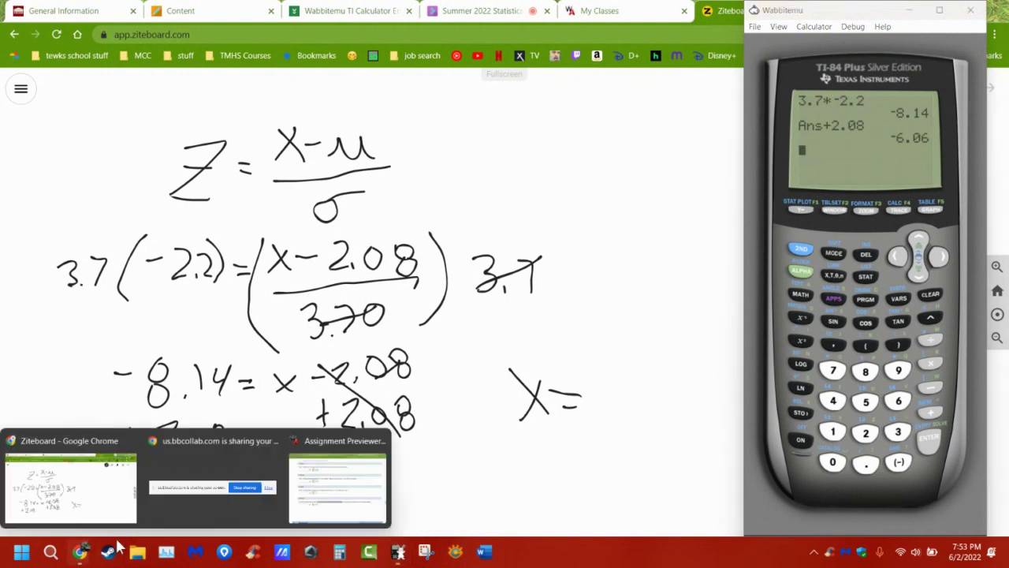
left_click(324, 499)
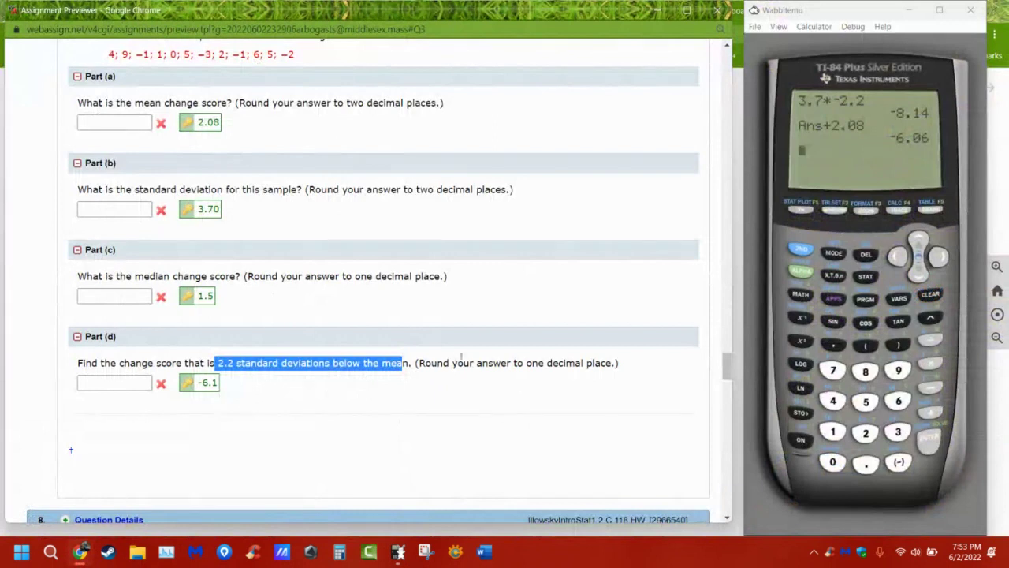
left_click_drag(416, 364, 619, 363)
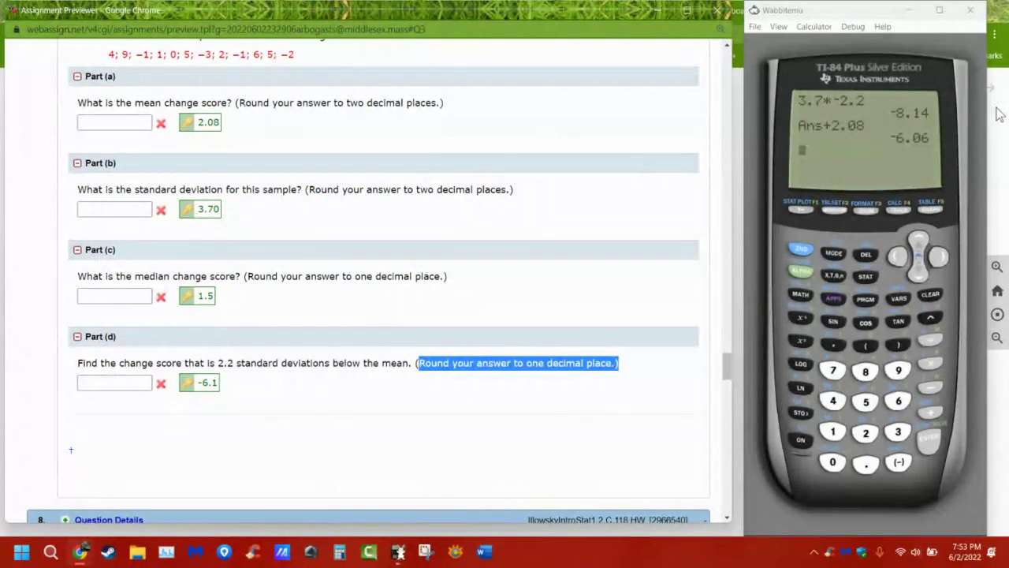
Return to the whiteboard and complete the solution as x = −6.06.
key("alt+Tab")
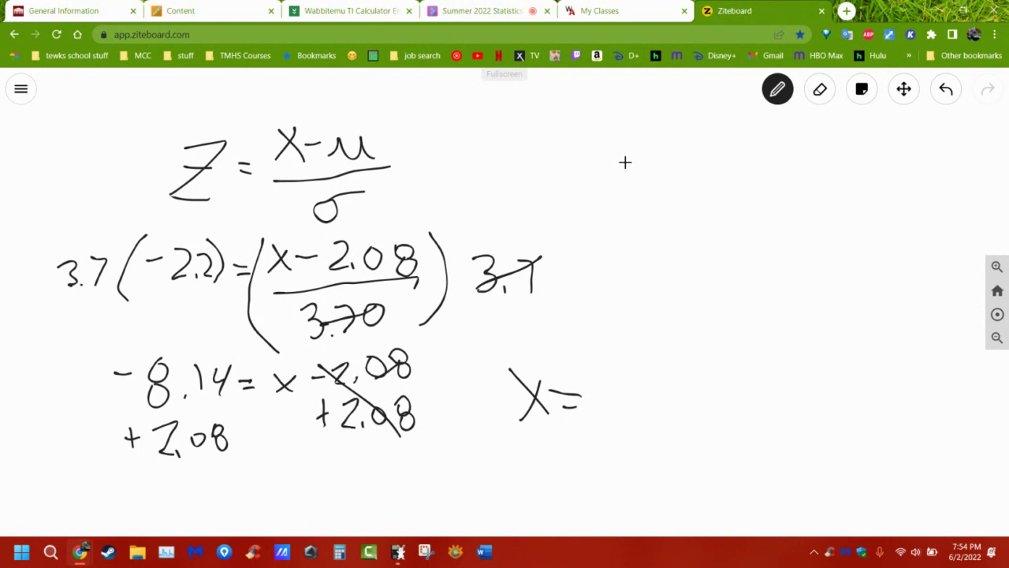
mouse_move(597, 371)
left_mouse_down()
mouse_move(627, 372)
mouse_move(658, 410)
mouse_move(645, 394)
mouse_move(694, 370)
mouse_move(727, 392)
left_mouse_up()
left_click(679, 405)
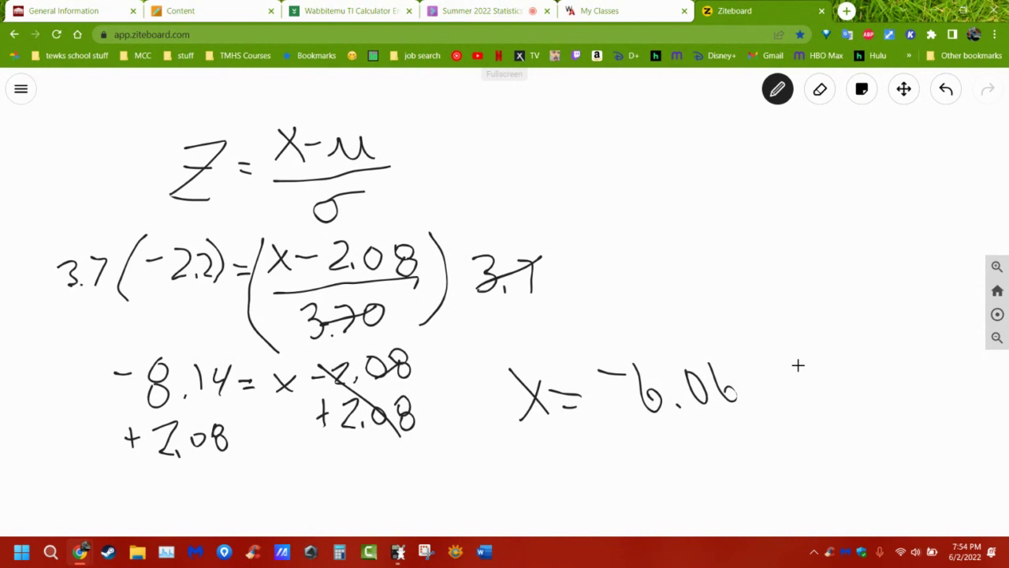
Bring up the assignment window, narrow it to compare with the whiteboard answer, and review part (d)'s one-decimal rounding instruction.
mouse_move(82, 552)
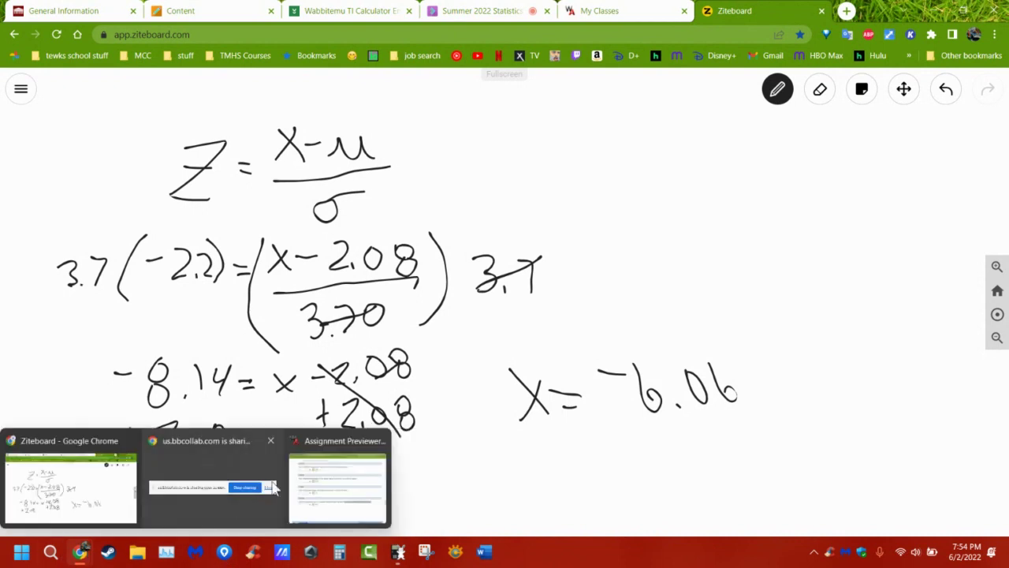
left_click(337, 482)
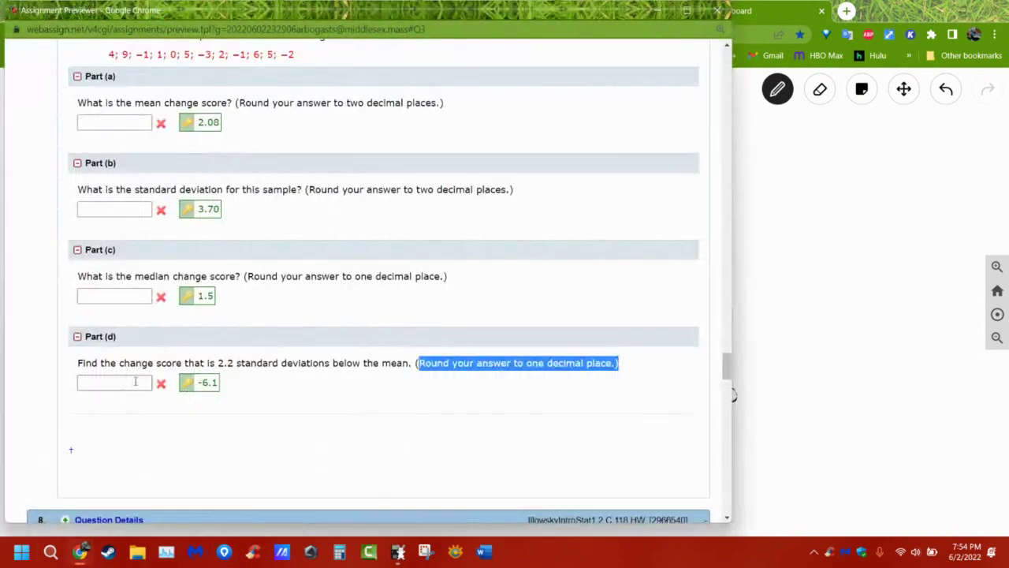
left_click(108, 383)
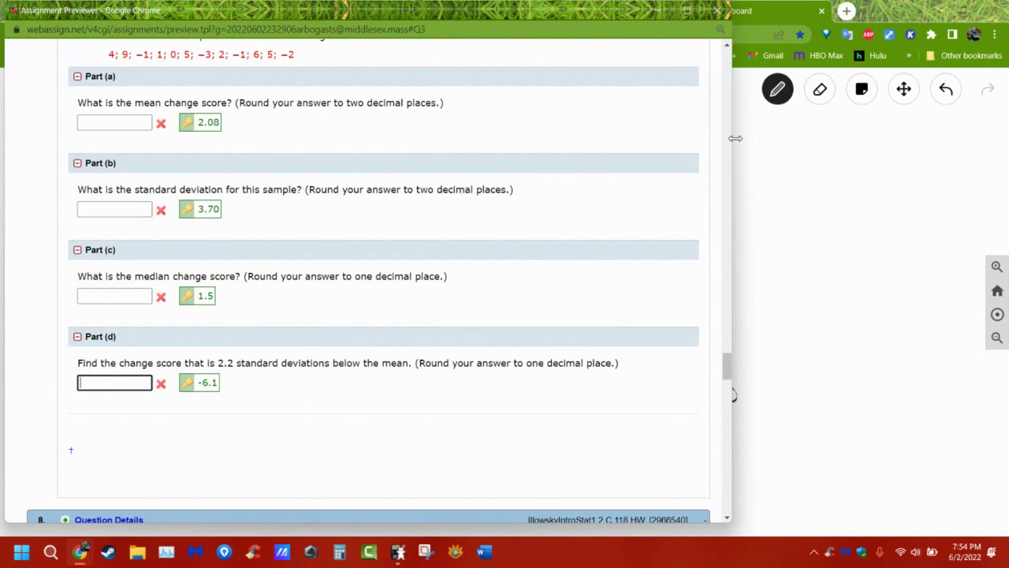
left_click_drag(732, 140, 616, 160)
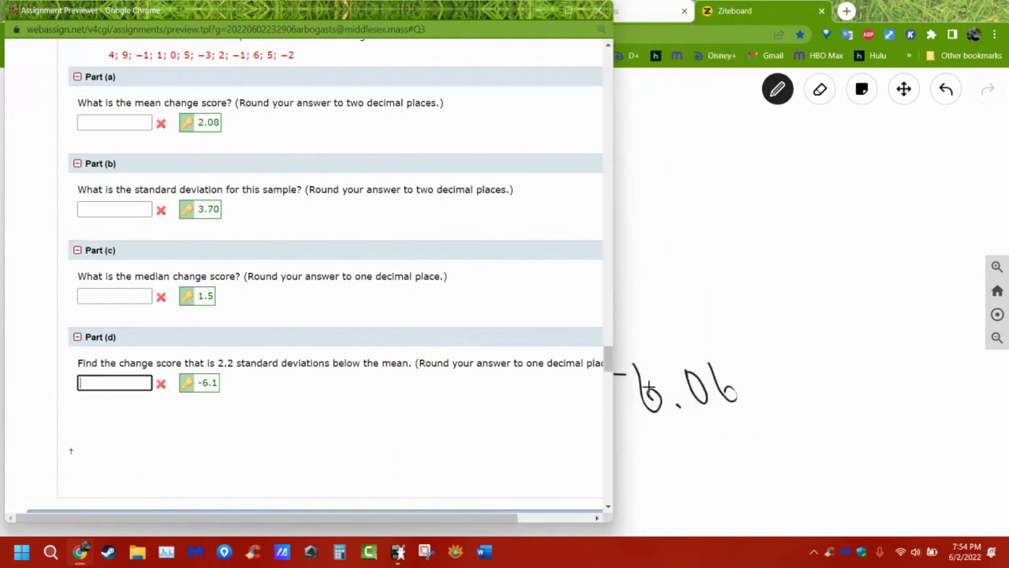
left_click_drag(489, 511, 536, 513)
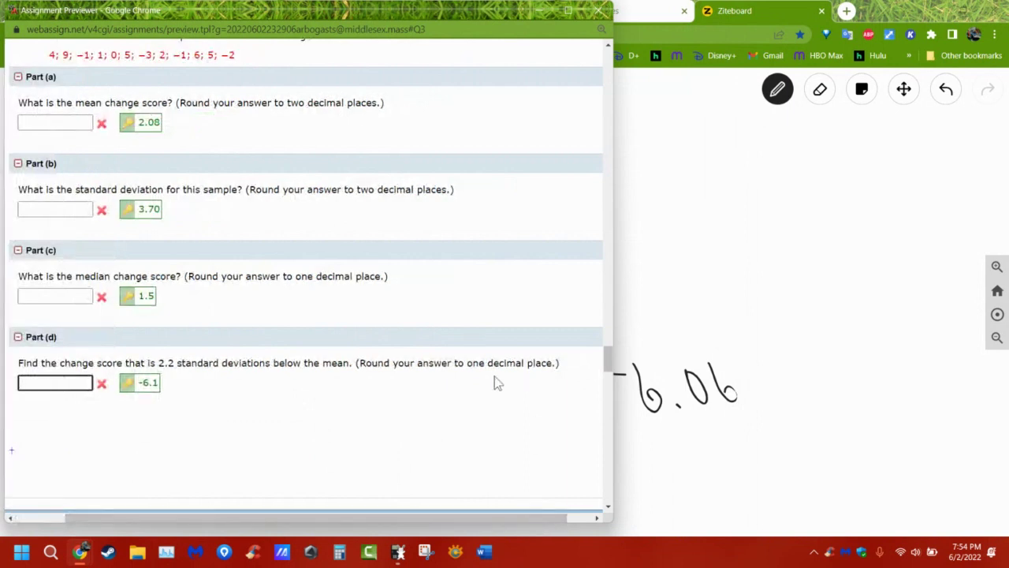
left_click_drag(466, 364, 523, 364)
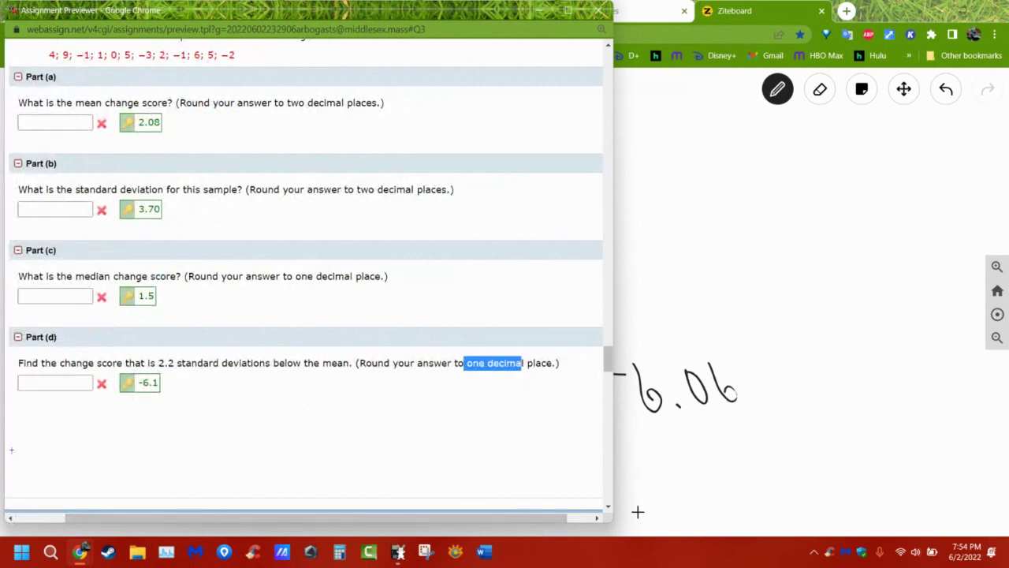
left_click_drag(553, 520, 453, 538)
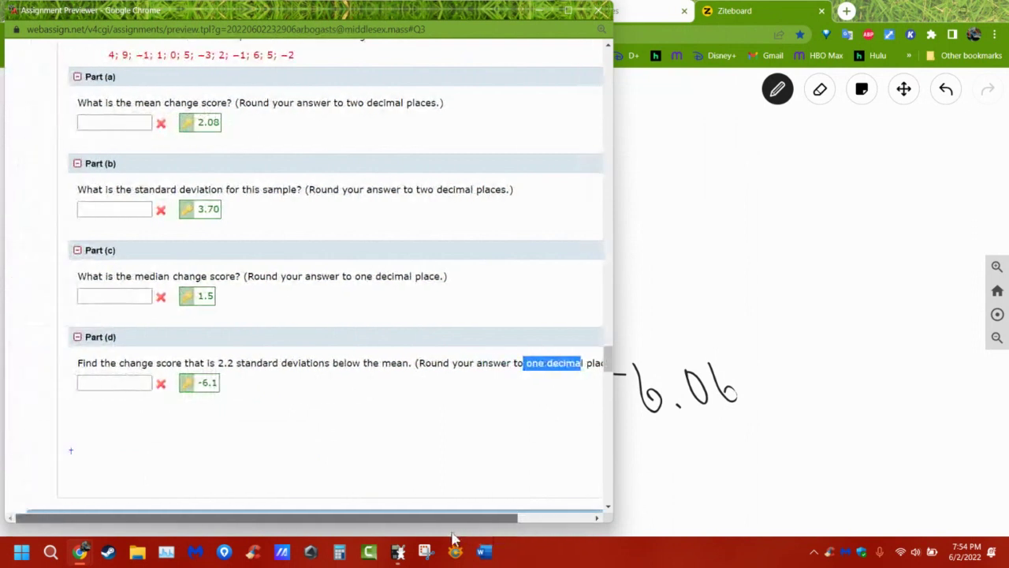
left_click(143, 381)
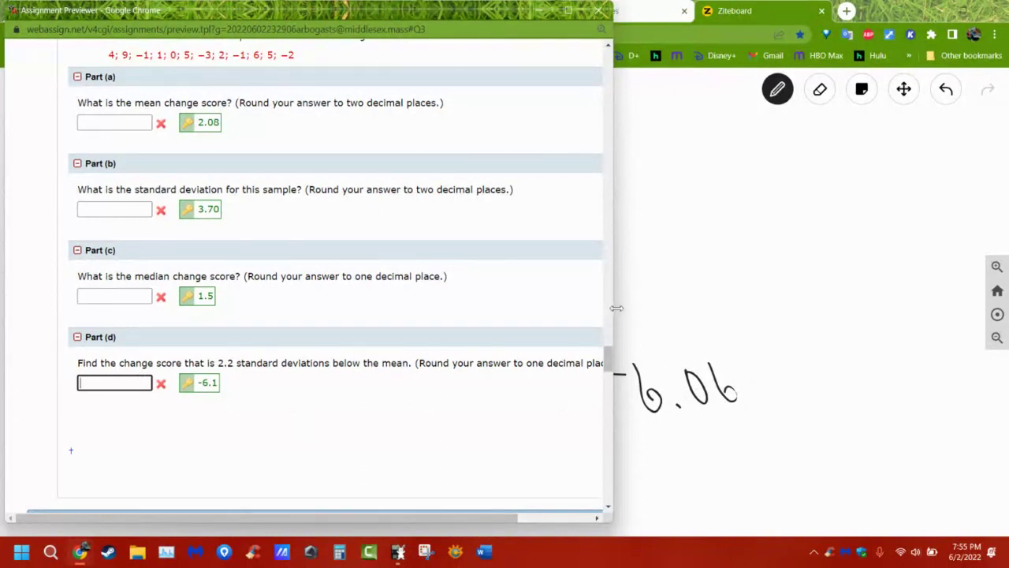
left_click_drag(613, 308, 607, 307)
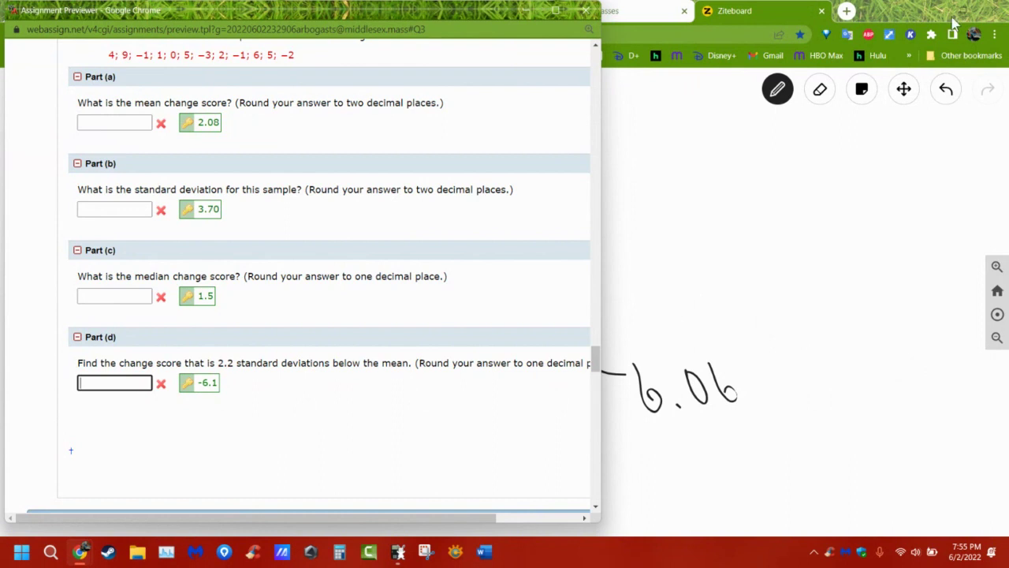
Return to the whiteboard and circle the answer −6.06.
left_click(904, 11)
left_click(905, 11)
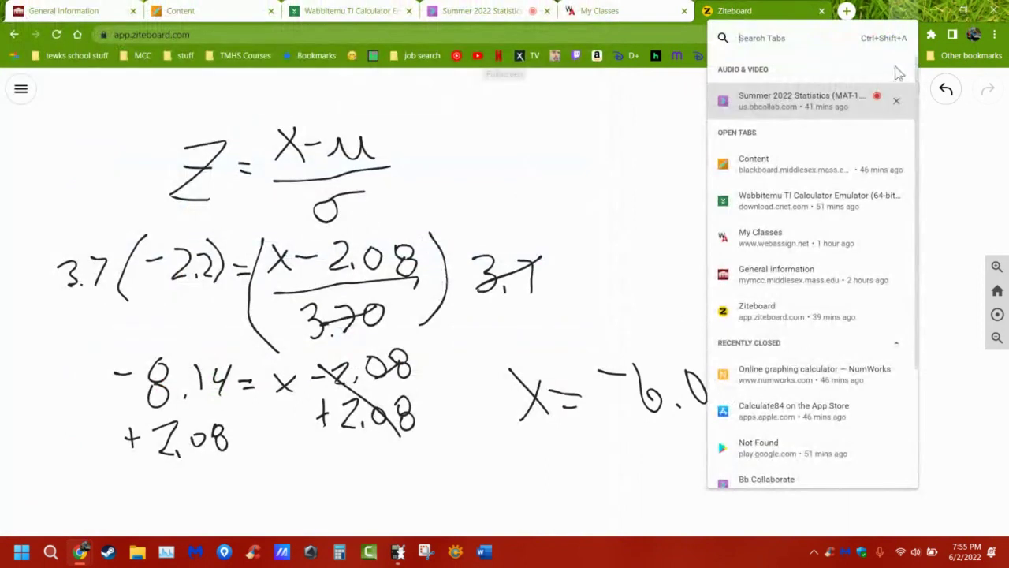
left_click(661, 157)
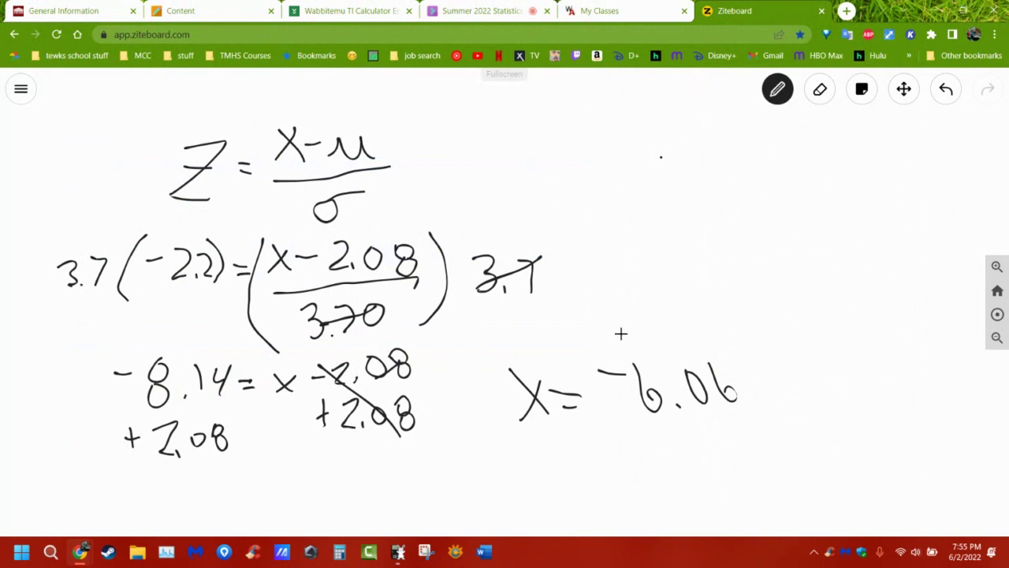
mouse_move(621, 334)
left_mouse_down()
mouse_move(595, 433)
mouse_move(746, 411)
mouse_move(647, 329)
mouse_move(590, 344)
left_mouse_up()
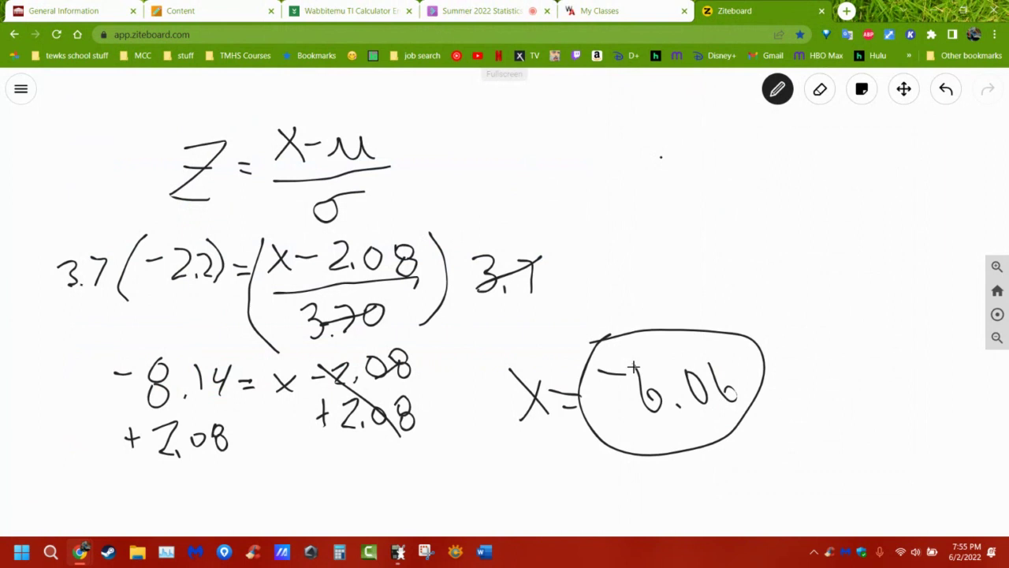
Recheck the calculator's results, then erase the z-score working from the whiteboard.
left_click(398, 552)
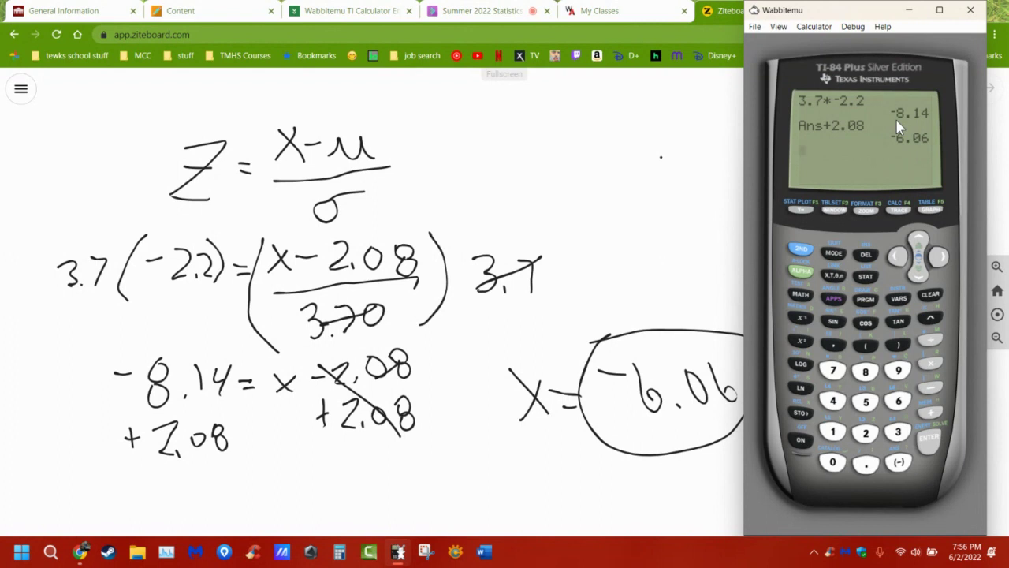
left_click(685, 208)
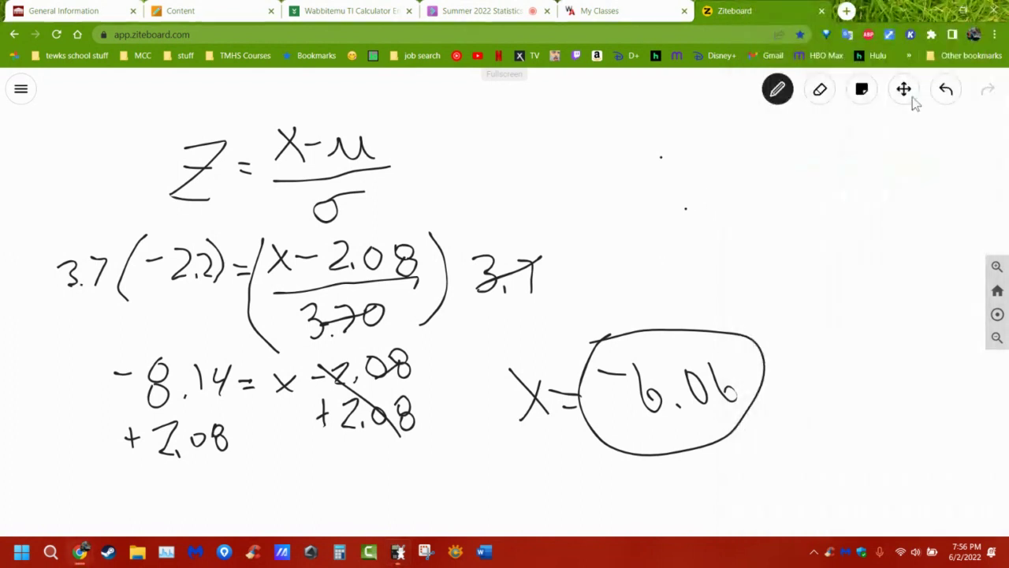
left_click(820, 89)
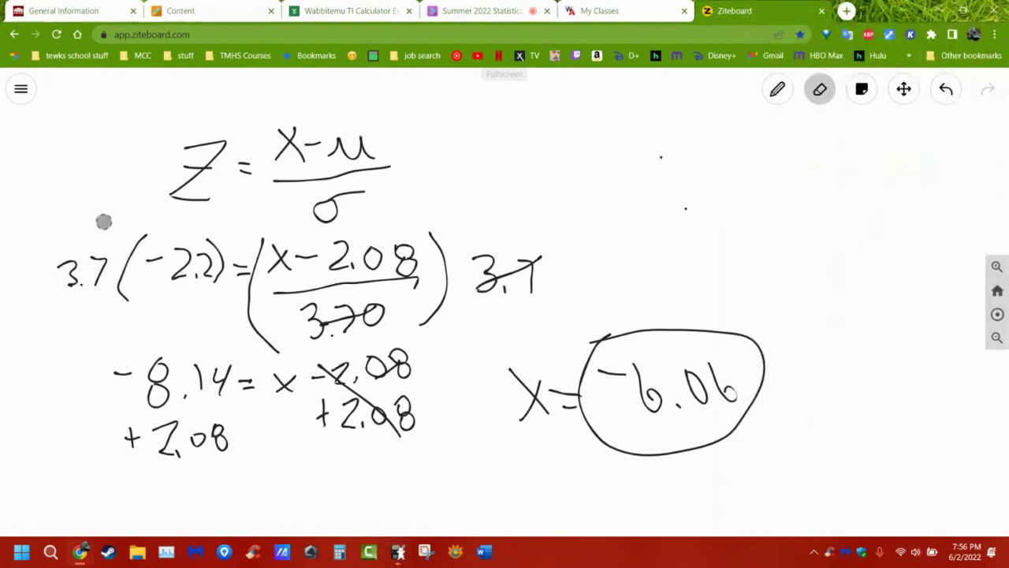
mouse_move(102, 220)
left_mouse_down()
mouse_move(389, 143)
mouse_move(128, 198)
mouse_move(371, 133)
mouse_move(157, 175)
mouse_move(332, 172)
mouse_move(397, 191)
mouse_move(112, 246)
mouse_move(28, 275)
mouse_move(438, 225)
mouse_move(104, 301)
mouse_move(173, 266)
mouse_move(479, 246)
mouse_move(491, 278)
mouse_move(399, 298)
mouse_move(498, 282)
mouse_move(129, 401)
mouse_move(317, 379)
mouse_move(345, 412)
mouse_move(451, 416)
mouse_move(393, 406)
mouse_move(329, 423)
mouse_move(153, 416)
mouse_move(117, 383)
mouse_move(286, 355)
mouse_move(292, 381)
mouse_move(229, 395)
mouse_move(490, 357)
mouse_move(350, 374)
mouse_move(611, 357)
mouse_move(479, 400)
mouse_move(601, 404)
mouse_move(470, 410)
left_mouse_up()
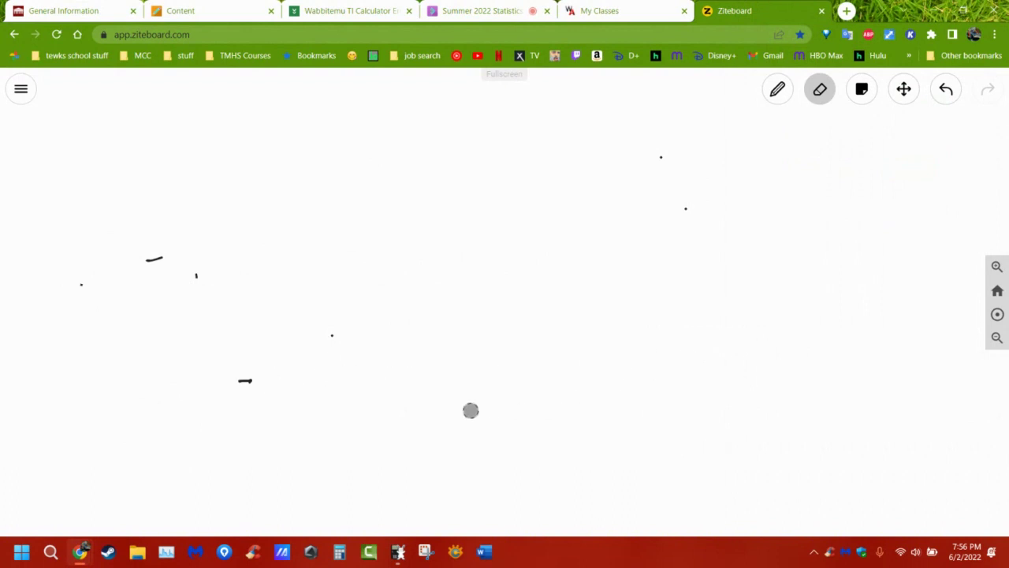
Handwrite a column of the values 1, 3, −2, 6, 5, 0, −1 and put − x̄ beside the first value.
left_click(776, 93)
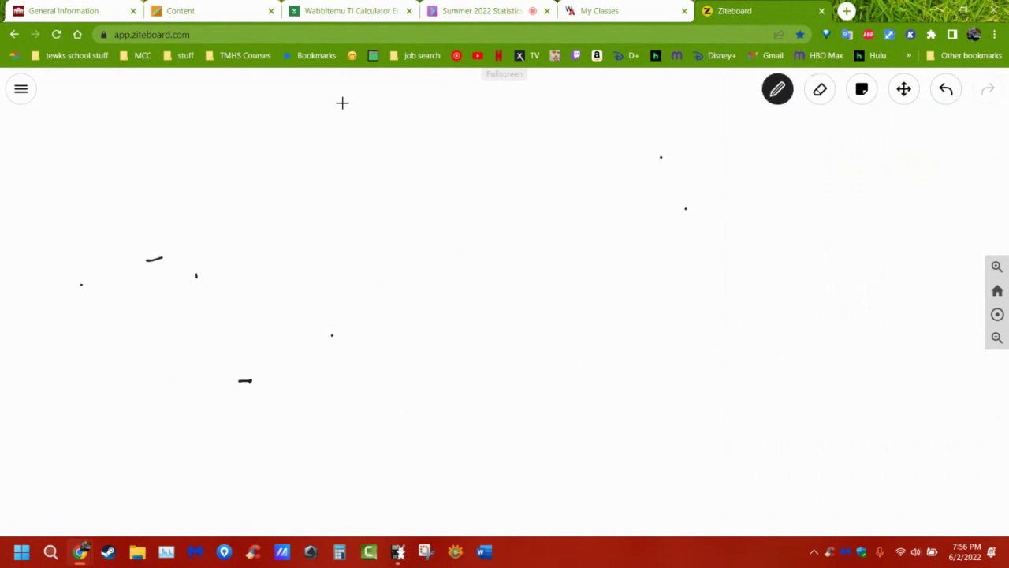
left_click_drag(321, 114, 299, 212)
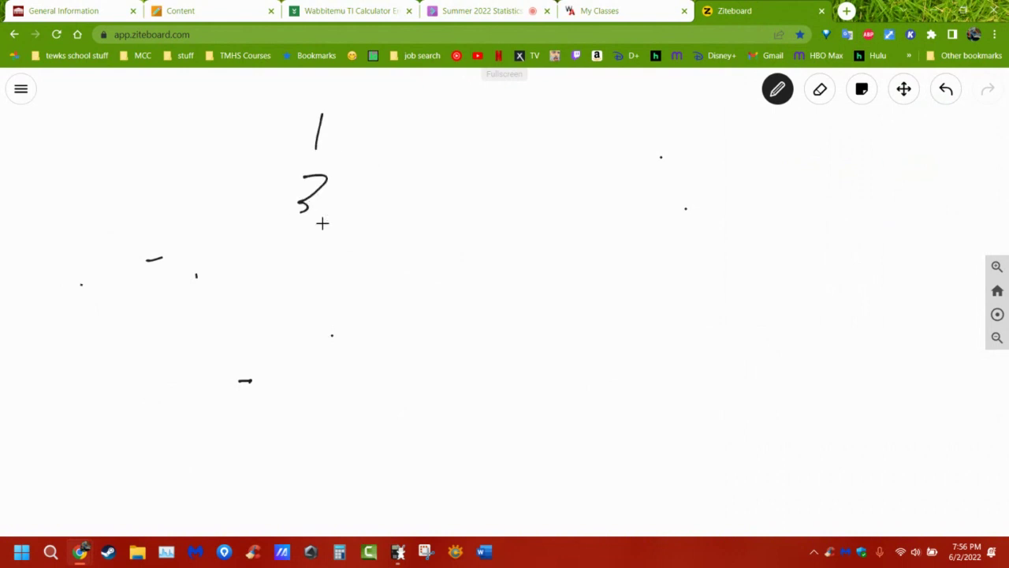
mouse_move(294, 251)
left_mouse_down()
mouse_move(334, 260)
mouse_move(348, 330)
mouse_move(327, 330)
mouse_move(332, 383)
mouse_move(328, 358)
mouse_move(352, 351)
left_mouse_up()
mouse_move(332, 392)
left_mouse_down()
mouse_move(335, 408)
mouse_move(334, 392)
left_mouse_up()
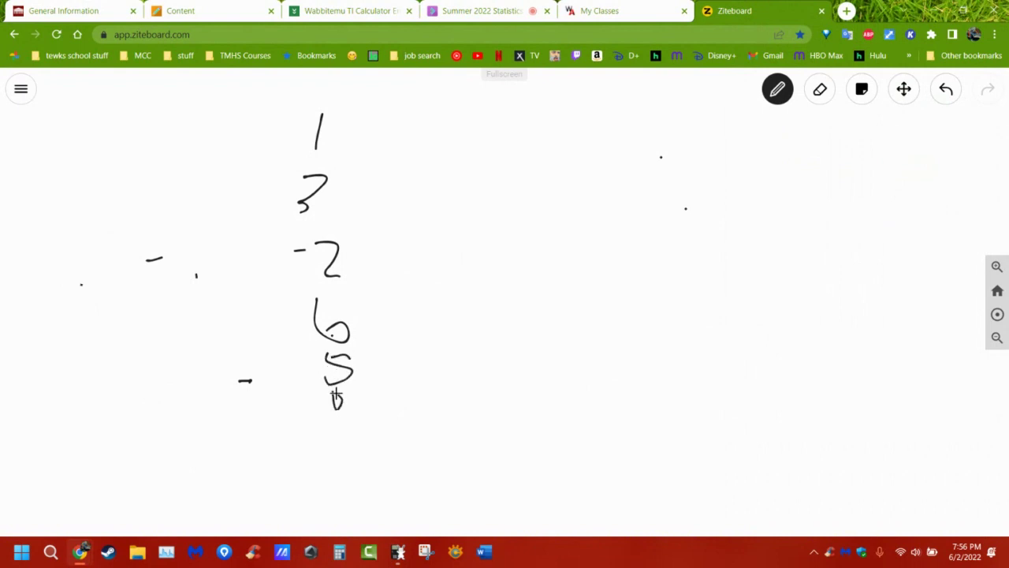
left_click_drag(316, 434, 345, 433)
mouse_move(351, 127)
left_mouse_down()
mouse_move(400, 142)
mouse_move(387, 134)
mouse_move(383, 146)
mouse_move(407, 110)
left_mouse_up()
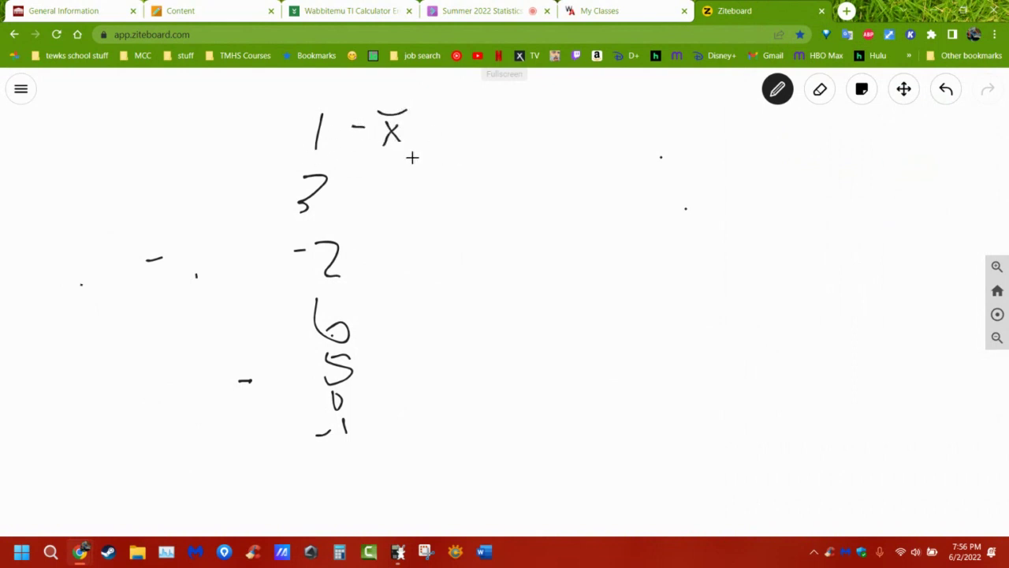
Handwrite = n² after 1 − x̄, rule a sum line beneath, and draw a square root containing a blank oval over n−1.
mouse_move(451, 127)
left_mouse_down()
mouse_move(524, 141)
mouse_move(500, 134)
mouse_move(506, 147)
left_mouse_up()
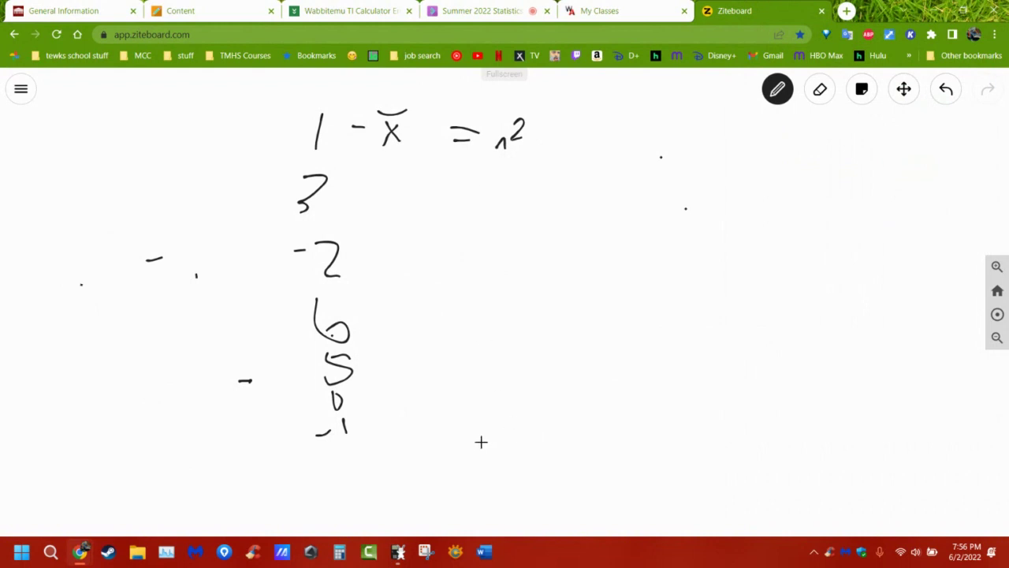
left_click_drag(481, 443, 658, 441)
mouse_move(556, 470)
left_mouse_down()
mouse_move(543, 460)
mouse_move(588, 487)
left_mouse_up()
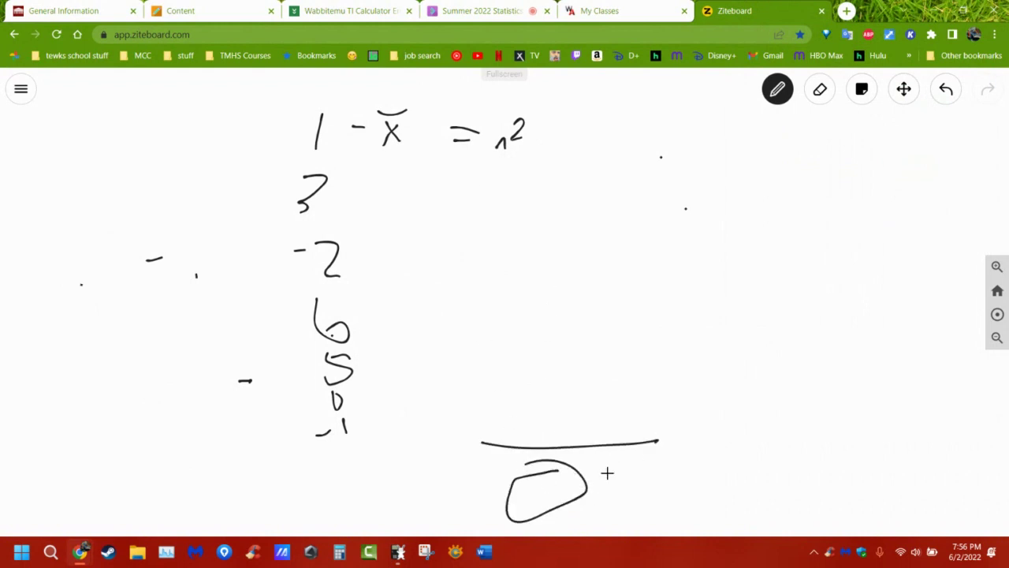
mouse_move(466, 479)
left_mouse_down()
mouse_move(474, 504)
mouse_move(648, 450)
left_mouse_up()
left_click_drag(611, 478, 574, 533)
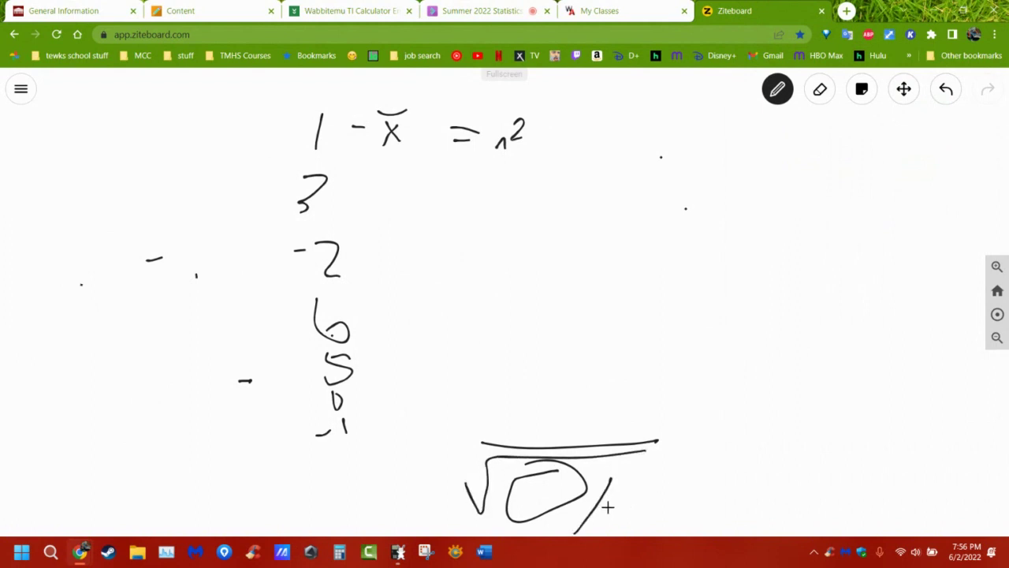
mouse_move(616, 494)
left_mouse_down()
mouse_move(611, 514)
mouse_move(631, 517)
mouse_move(646, 501)
mouse_move(651, 516)
left_mouse_up()
Erase all the handwriting from the whiteboard and switch back to the pen.
left_click(820, 91)
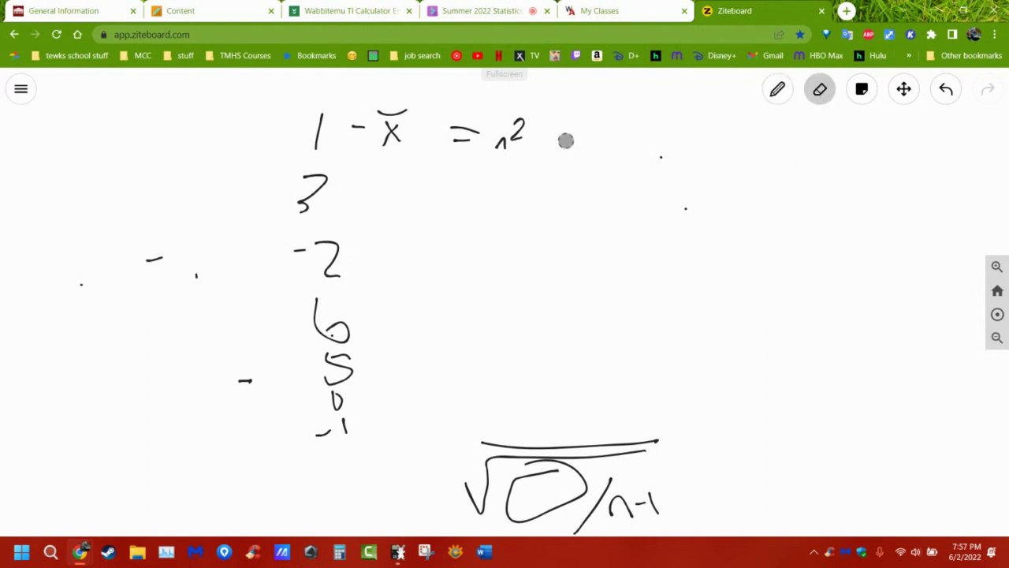
mouse_move(566, 140)
left_mouse_down()
mouse_move(509, 110)
mouse_move(532, 126)
mouse_move(458, 152)
mouse_move(567, 106)
mouse_move(422, 140)
mouse_move(299, 132)
mouse_move(416, 107)
mouse_move(324, 149)
mouse_move(304, 226)
mouse_move(312, 437)
mouse_move(344, 410)
mouse_move(350, 239)
mouse_move(246, 382)
mouse_move(196, 280)
mouse_move(164, 271)
mouse_move(142, 248)
mouse_move(458, 406)
mouse_move(479, 488)
mouse_move(580, 480)
mouse_move(659, 494)
mouse_move(576, 507)
mouse_move(650, 446)
mouse_move(829, 230)
mouse_move(681, 217)
mouse_move(658, 145)
mouse_move(631, 208)
mouse_move(302, 387)
mouse_move(338, 341)
mouse_move(152, 340)
mouse_move(76, 275)
mouse_move(74, 299)
left_mouse_up()
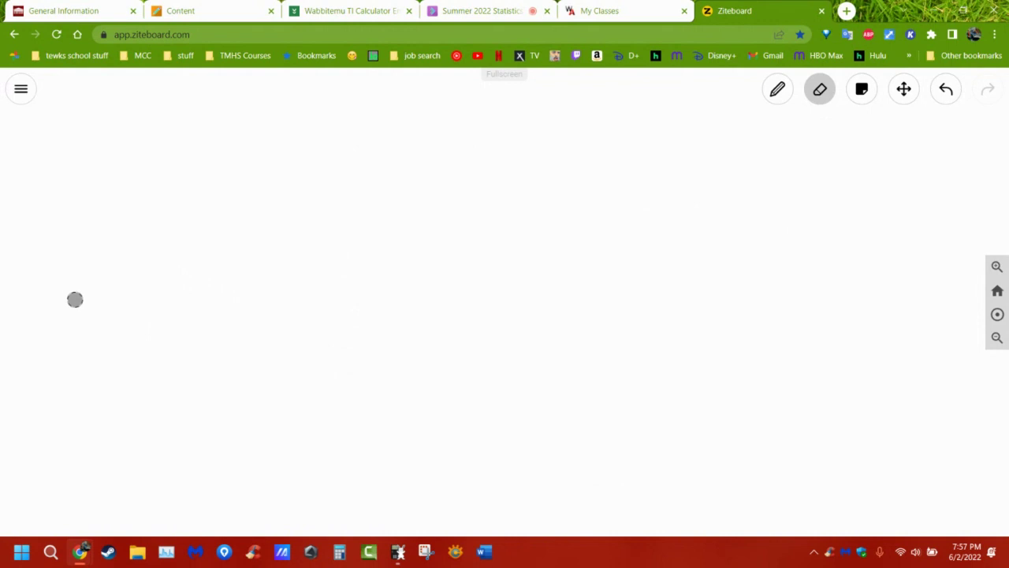
left_click(779, 91)
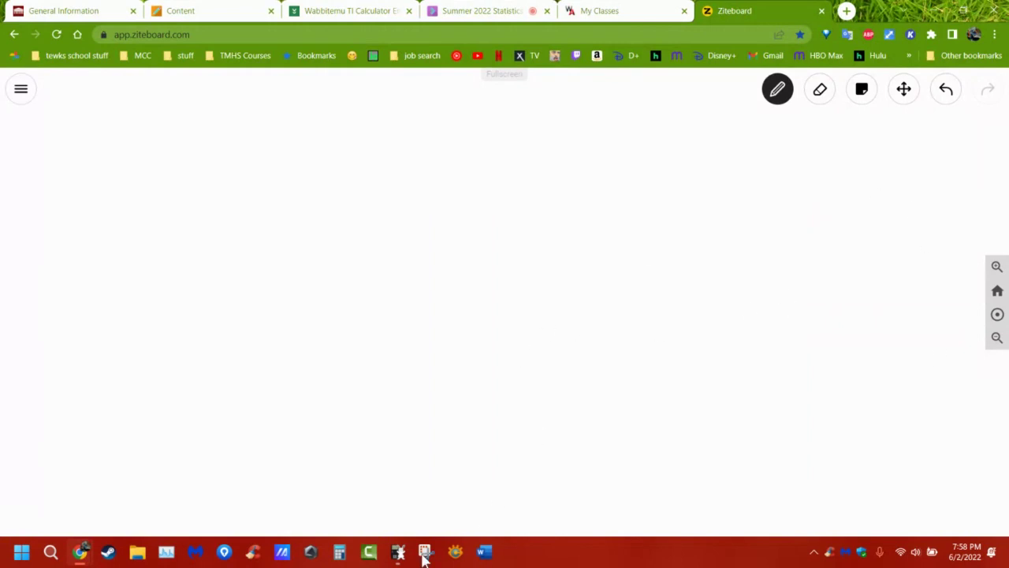
Bring up the assignment window, widen it, and move on to question 8 about engineering conferences.
mouse_move(81, 552)
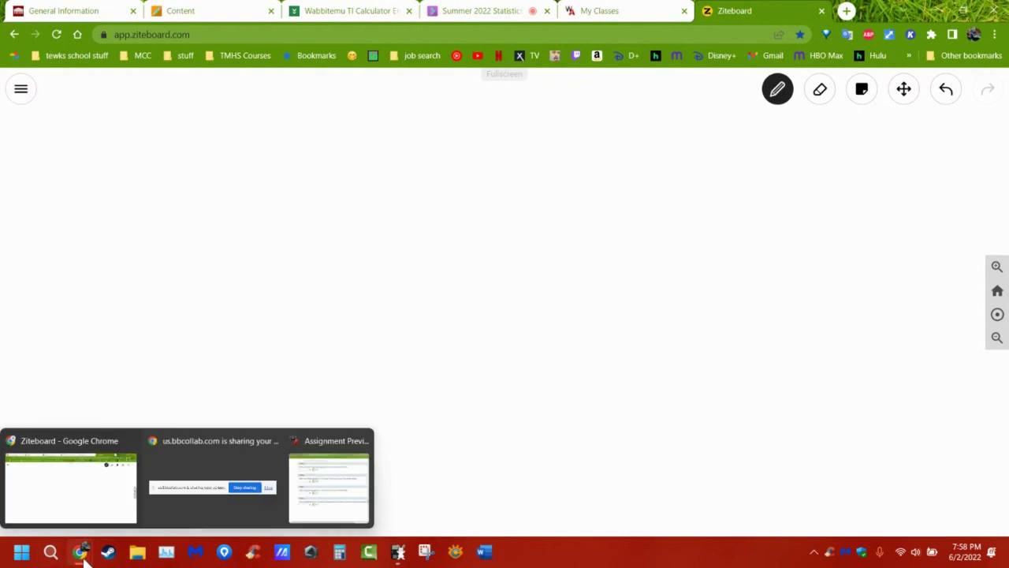
left_click(320, 477)
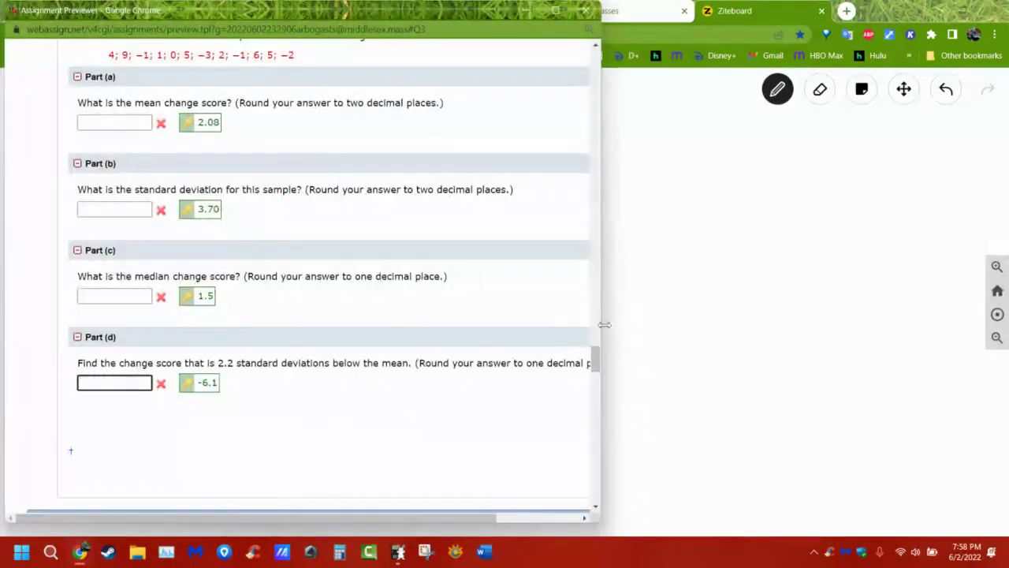
left_click_drag(604, 324, 718, 312)
scroll(556, 374, "down", 5)
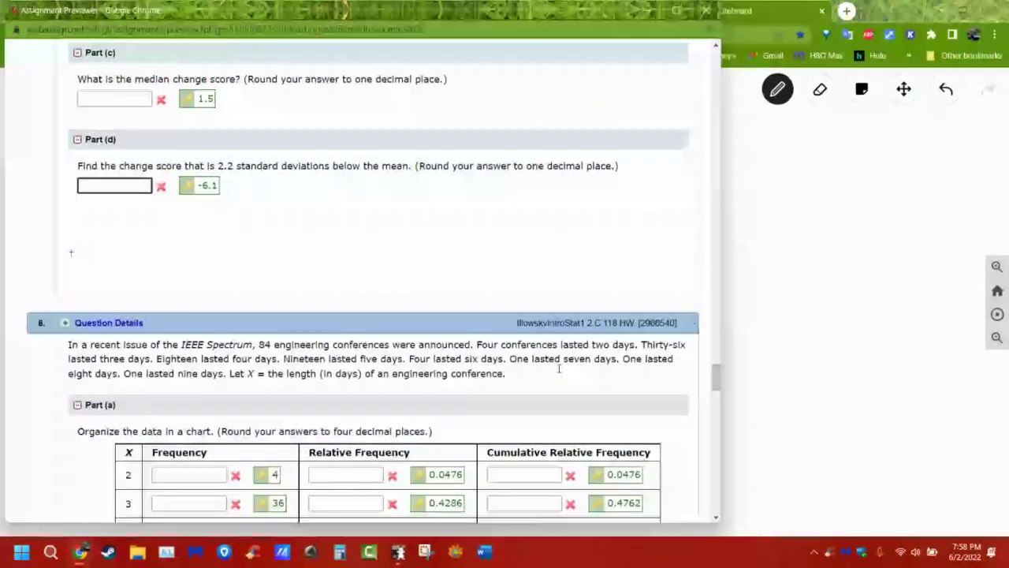
scroll(559, 368, "down", 3)
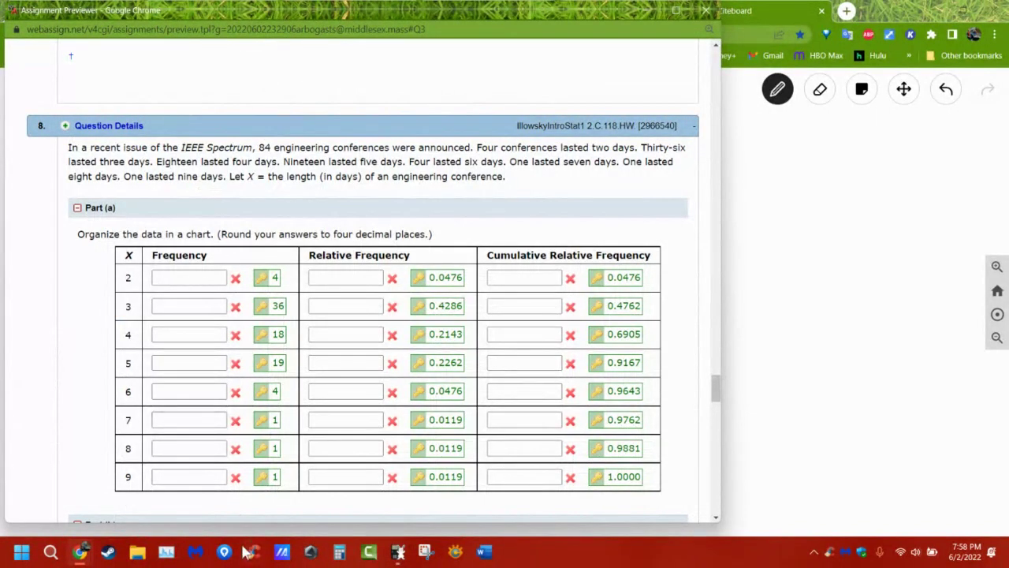
Review question 8's frequency table in part (a) together with the median, quartile and percentile parts.
scroll(489, 371, "down", 2)
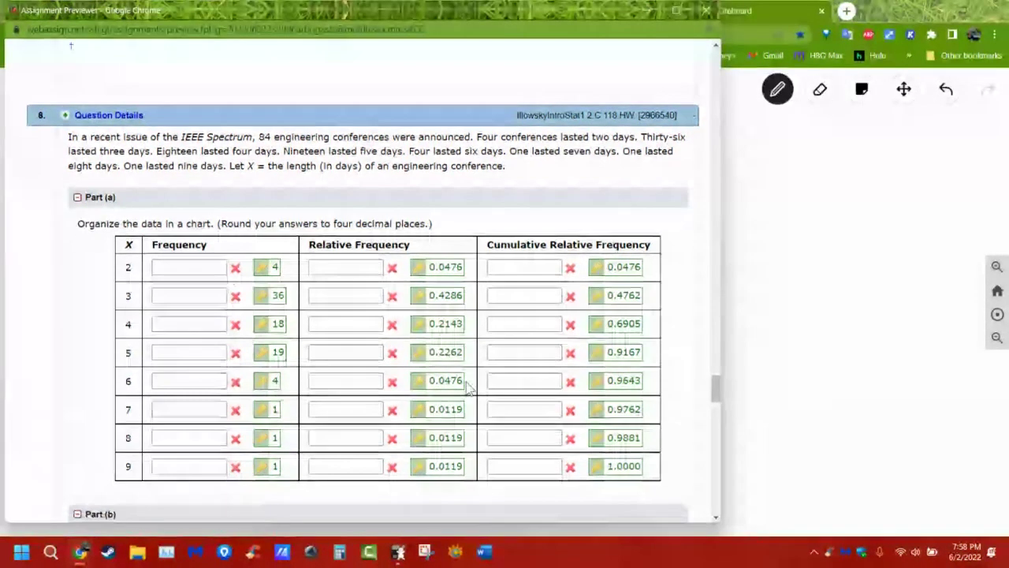
scroll(491, 345, "down", 3)
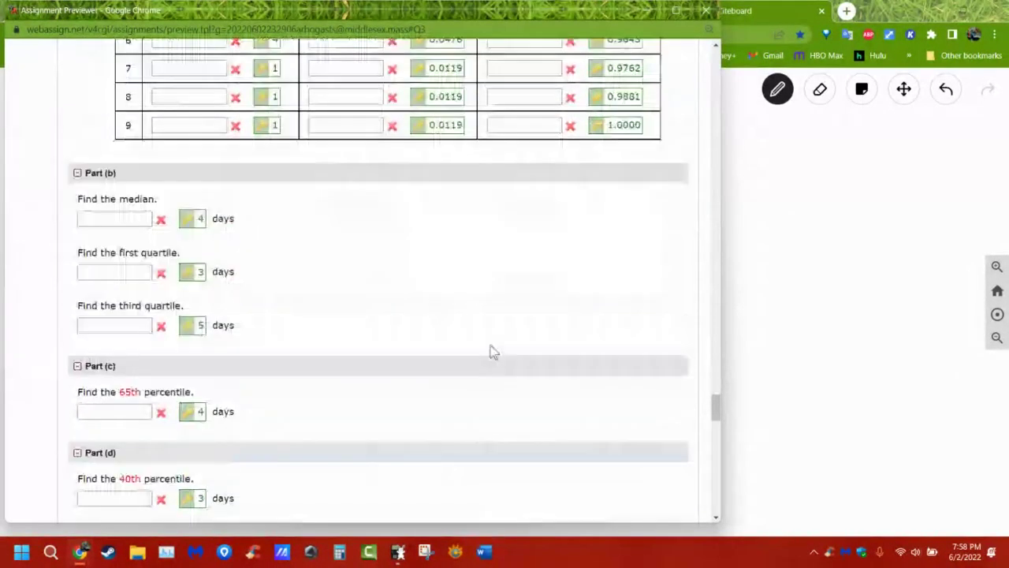
scroll(176, 264, "up", 1)
scroll(292, 266, "up", 3)
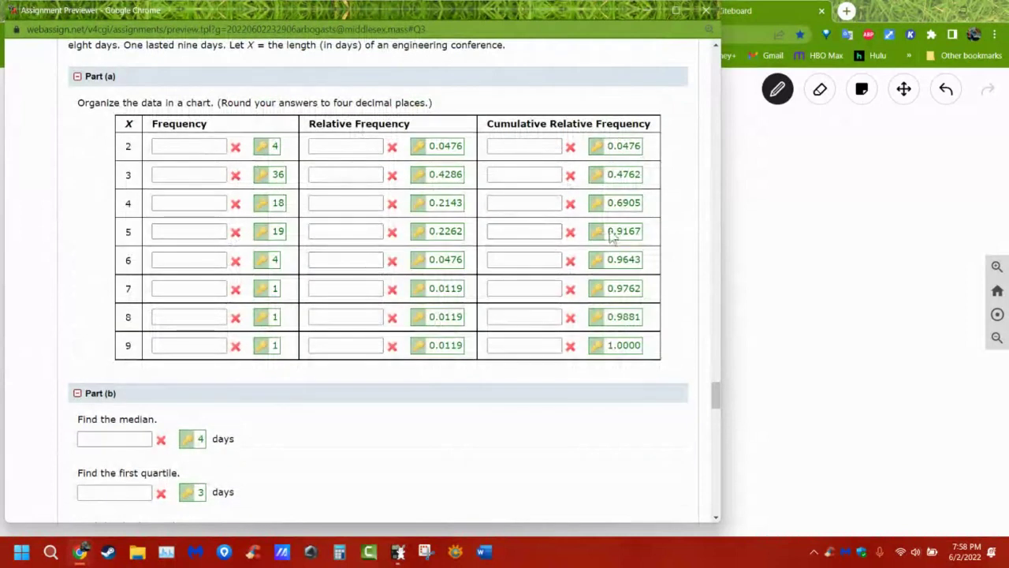
scroll(166, 485, "down", 1)
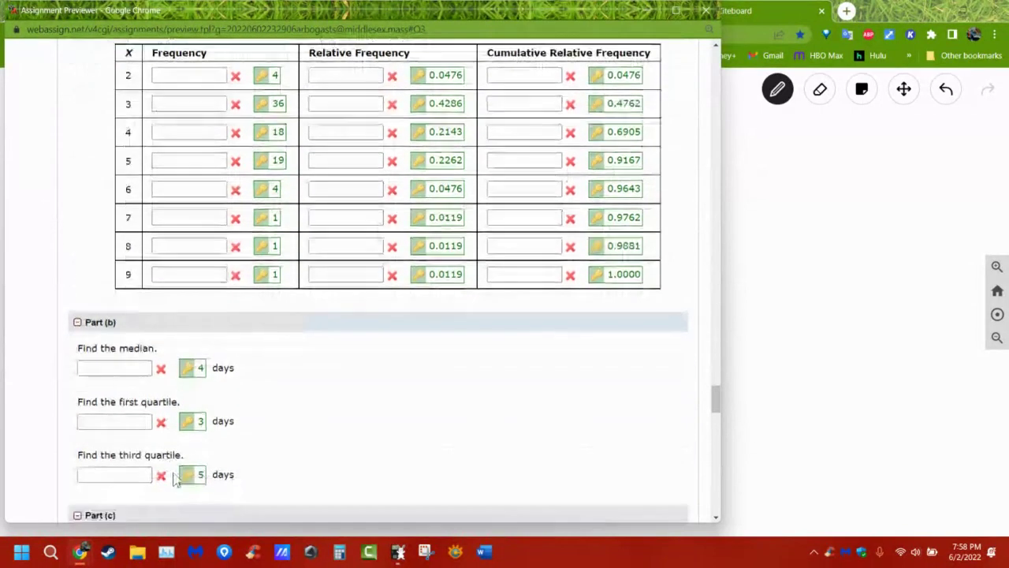
scroll(424, 340, "up", 1)
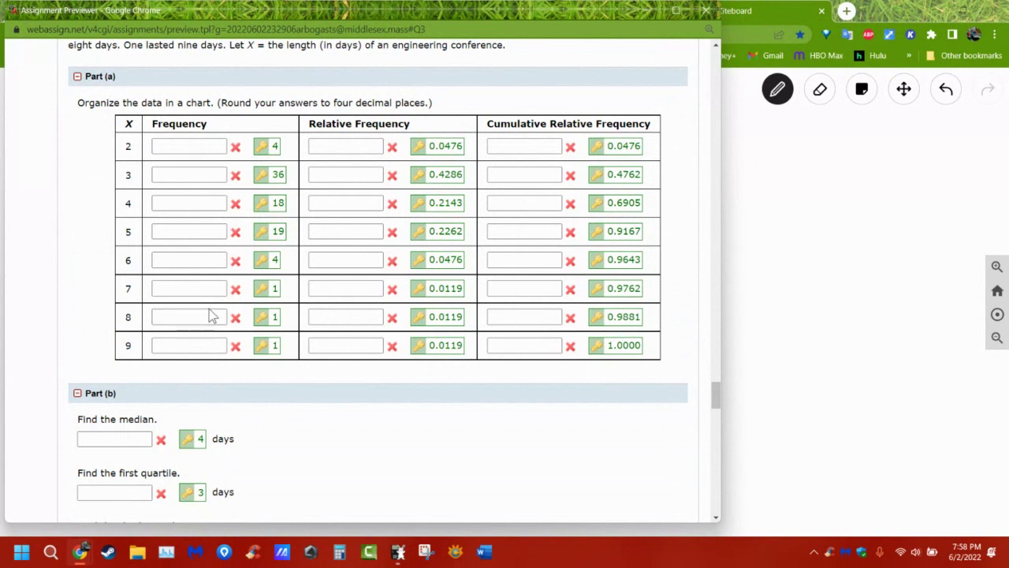
scroll(211, 315, "up", 3)
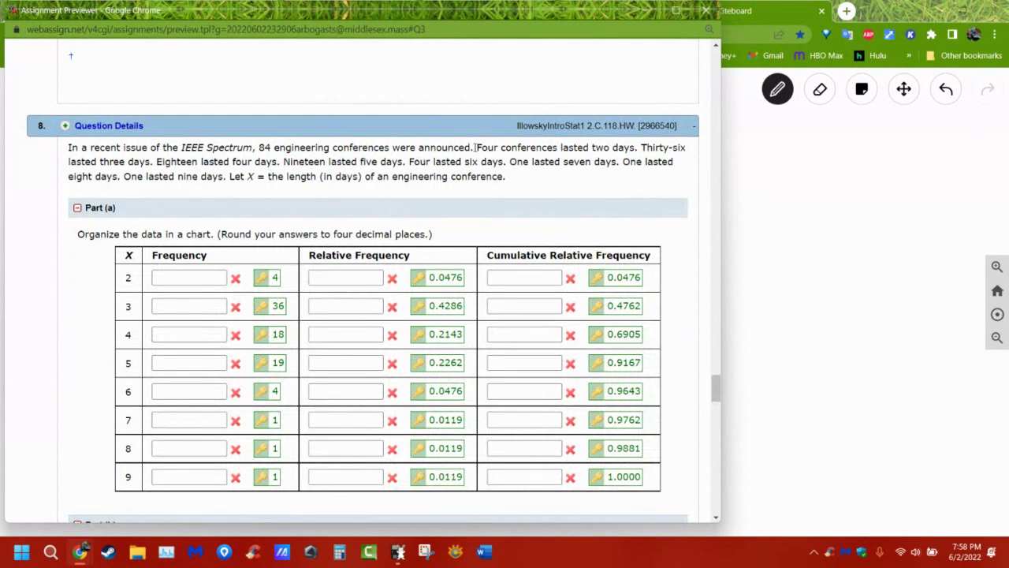
Highlight the conference data in question 8's statement, clear the highlight, and go through the Frequency answer fields for X = 2 to 9.
left_click_drag(257, 147, 534, 187)
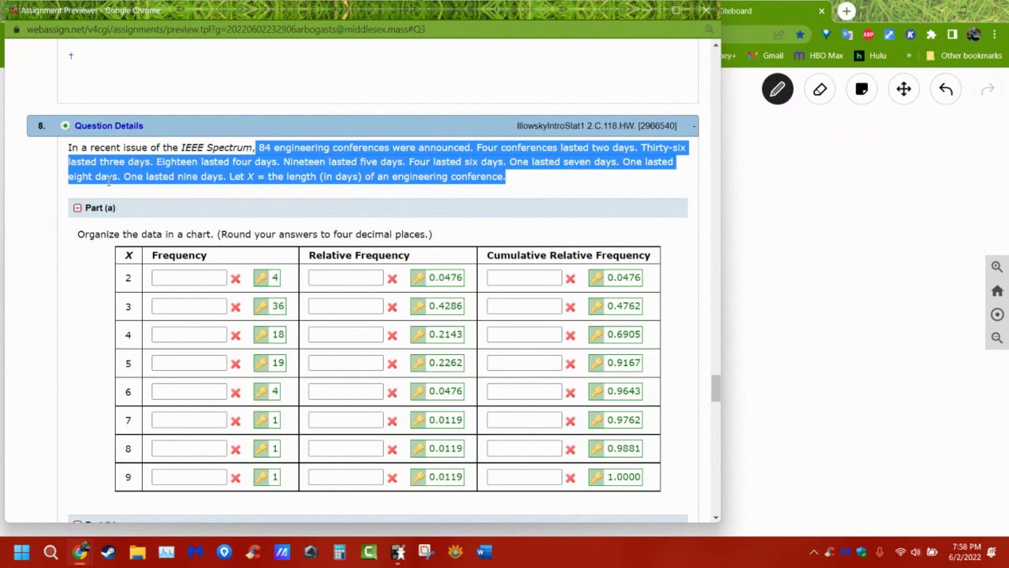
left_click(153, 175)
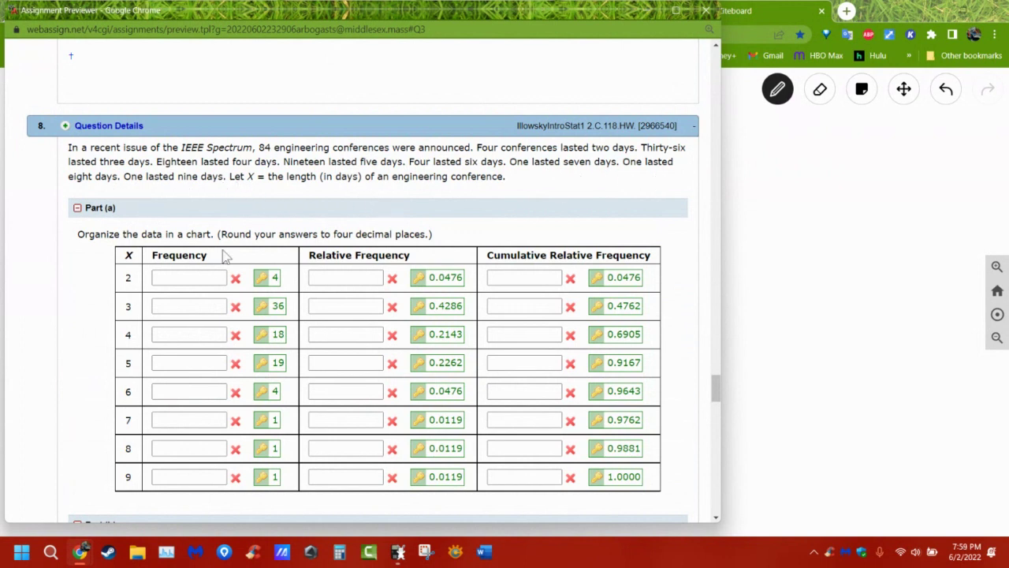
left_click(202, 274)
left_click(193, 301)
left_click(187, 337)
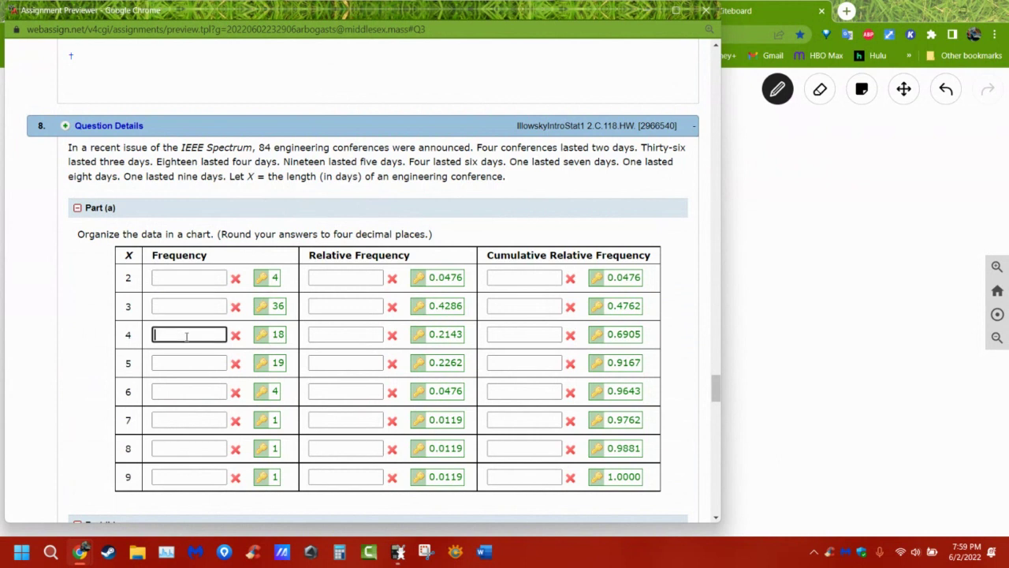
left_click(189, 364)
left_click(183, 394)
left_click(187, 418)
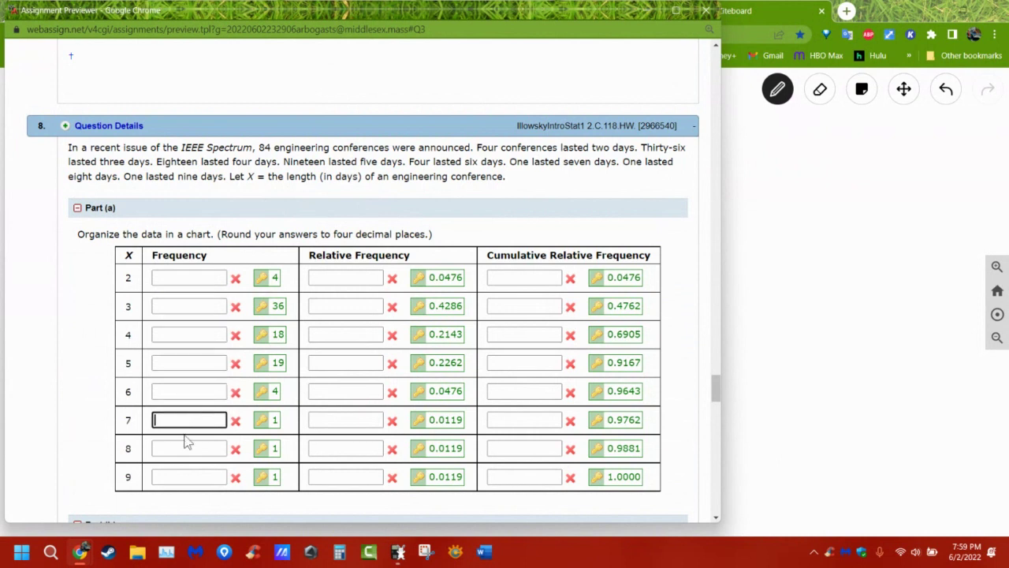
left_click(185, 446)
left_click(181, 476)
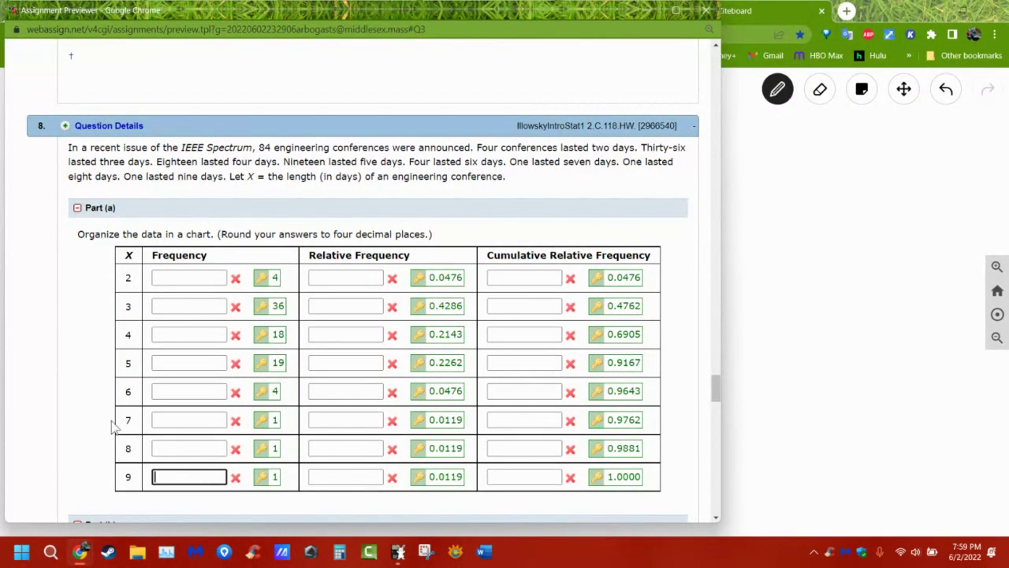
Examine question 8's quartile and percentile parts against the four box plot choices in part (e).
scroll(691, 302, "down", 7)
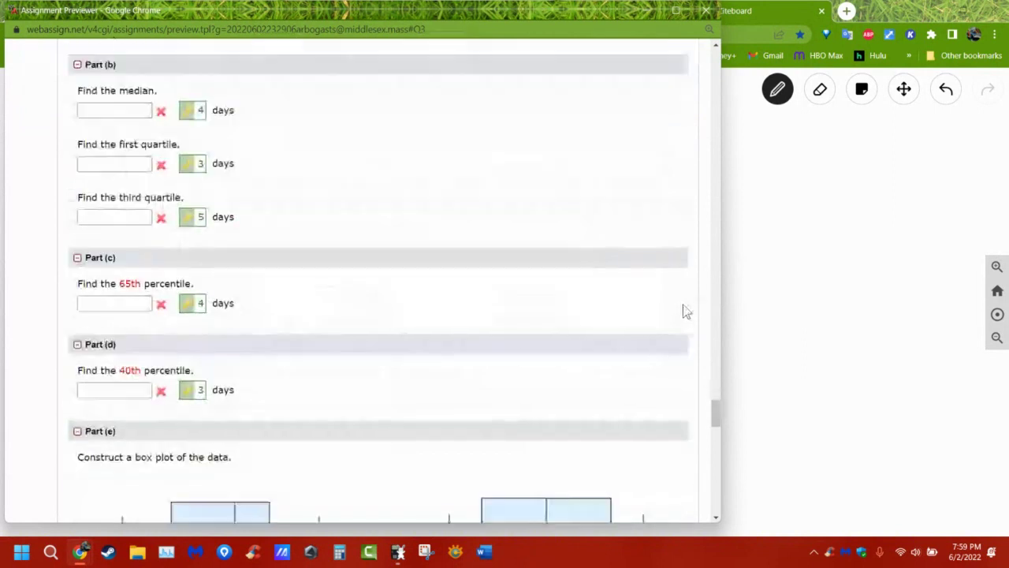
scroll(445, 272, "down", 1)
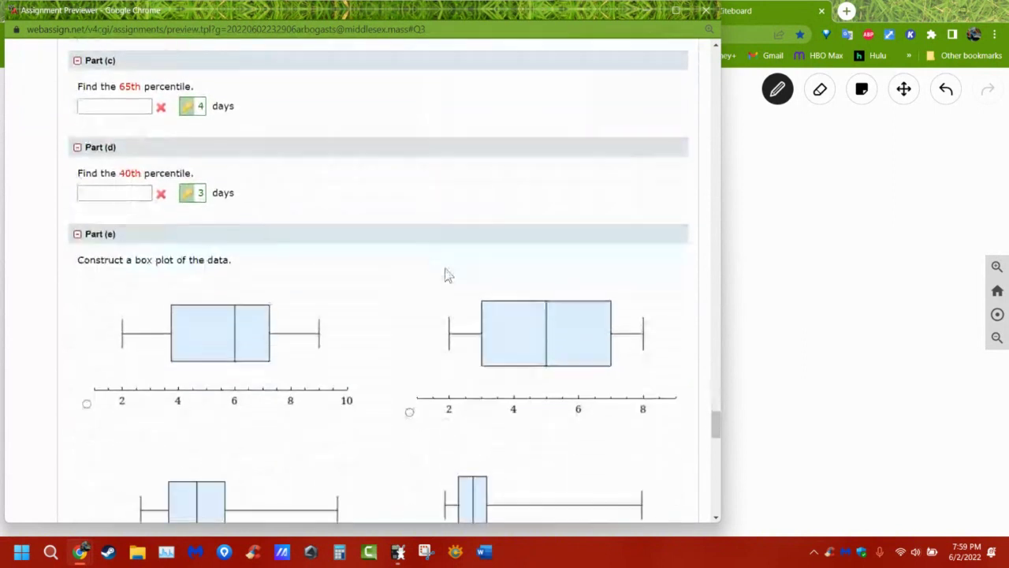
scroll(446, 272, "up", 3)
scroll(445, 275, "up", 1)
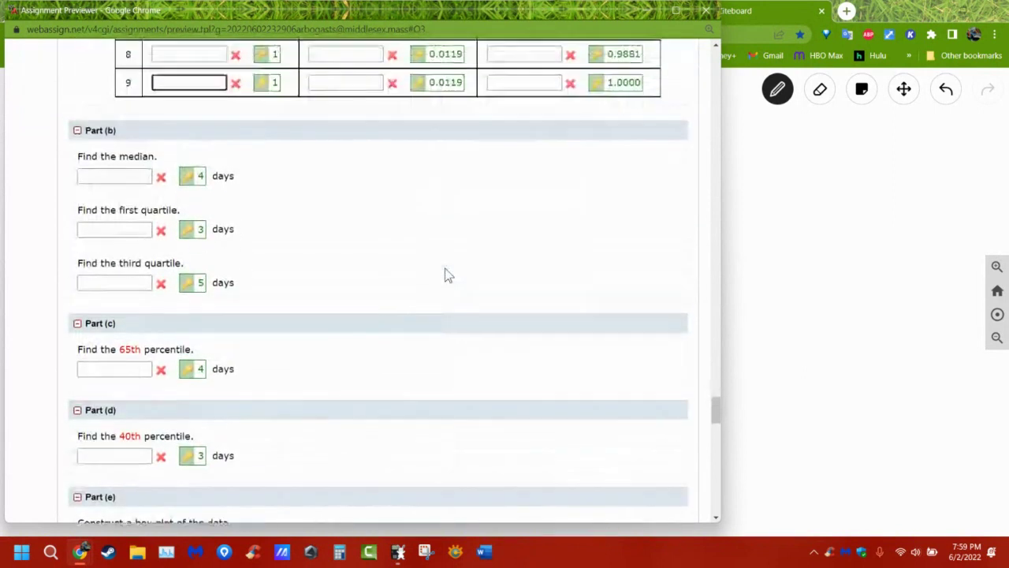
scroll(445, 275, "down", 4)
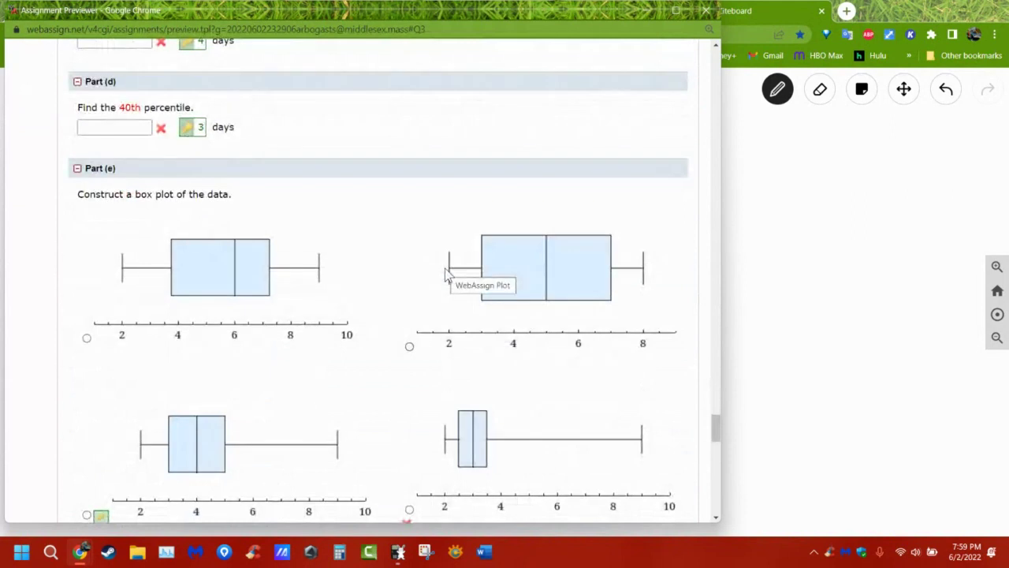
scroll(339, 366, "down", 1)
scroll(341, 361, "up", 4)
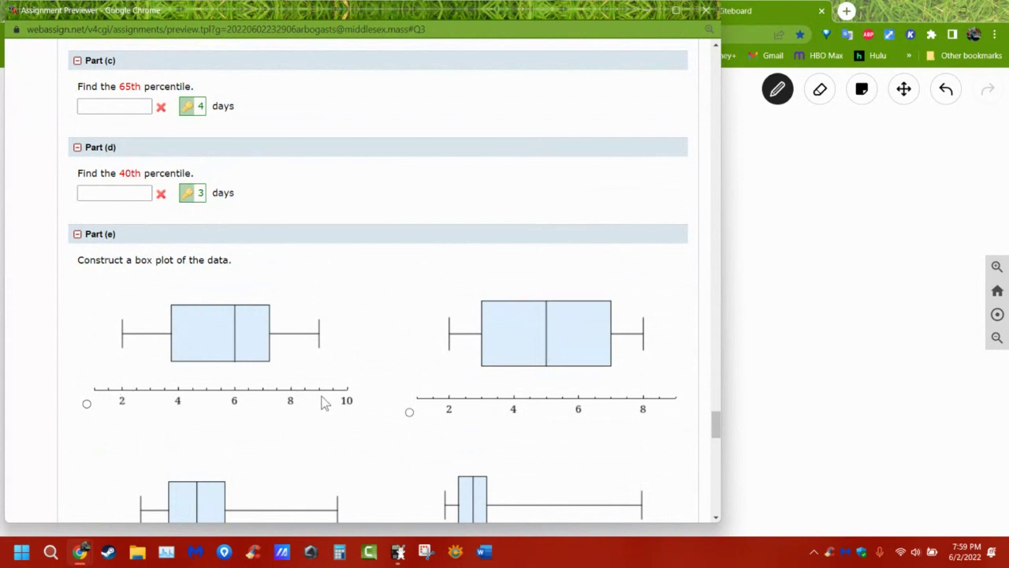
scroll(308, 408, "down", 2)
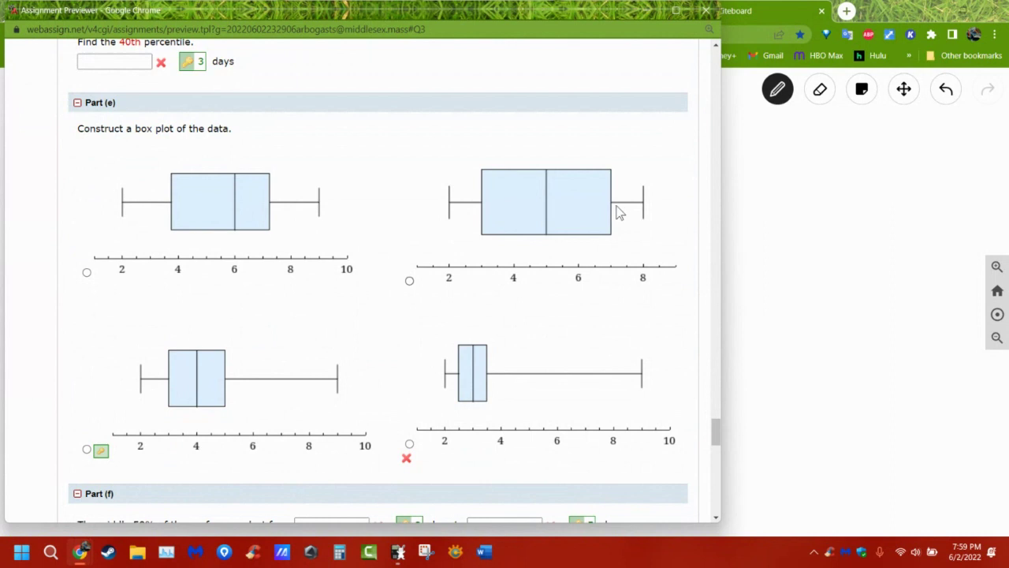
Highlight the frequency answer for X = 3 in the part (a) table and compare it with the box plot choices.
scroll(517, 217, "up", 10)
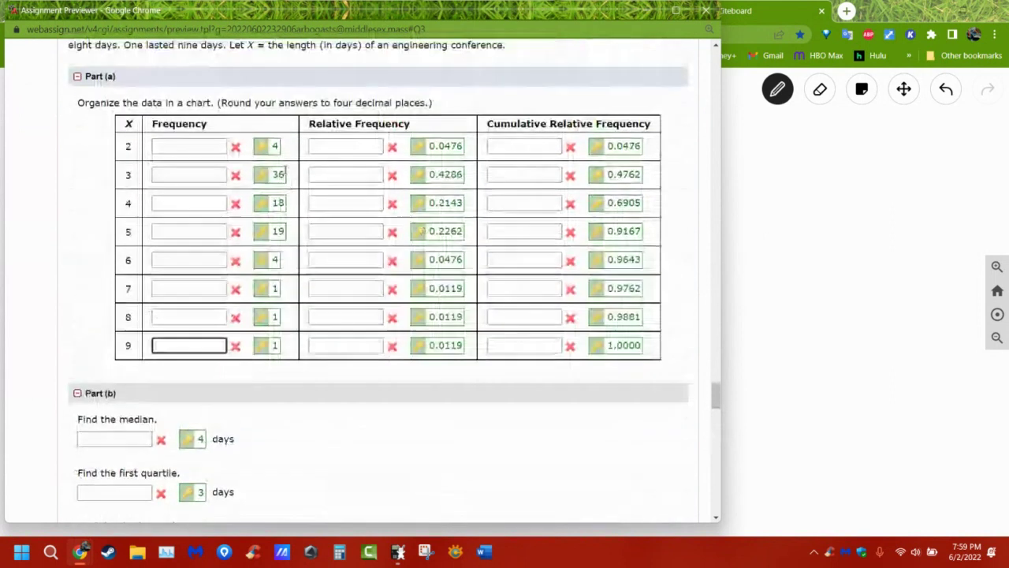
left_click_drag(284, 176, 259, 181)
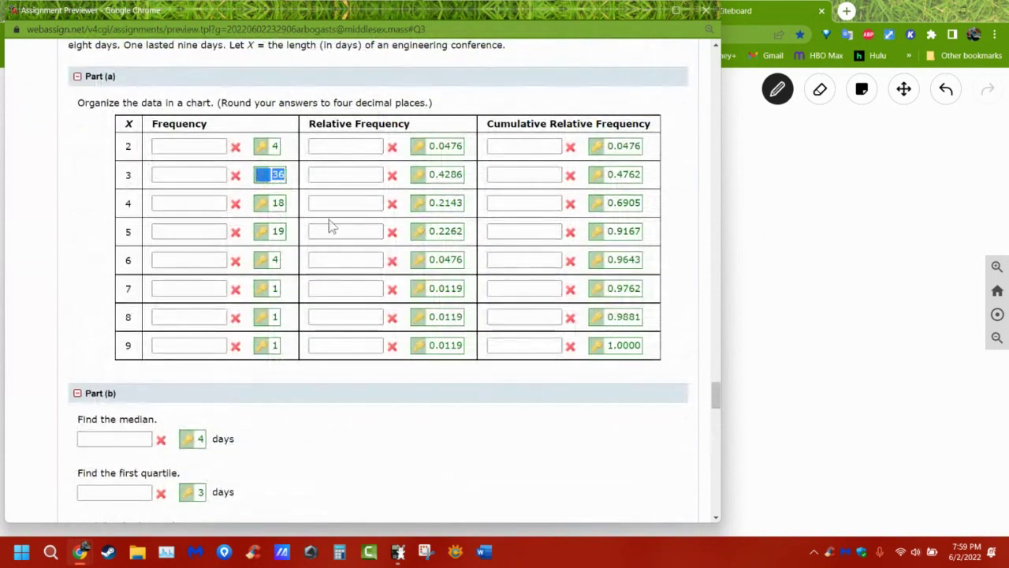
scroll(374, 248, "down", 10)
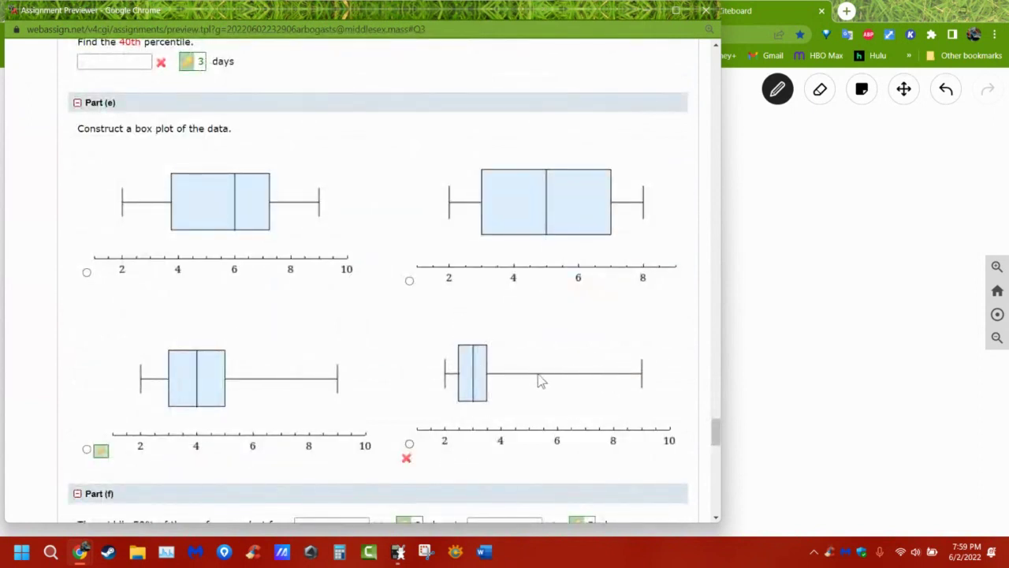
Highlight the cumulative relative frequency for X = 3 and compare the table with the part (e) box plots.
scroll(608, 326, "up", 10)
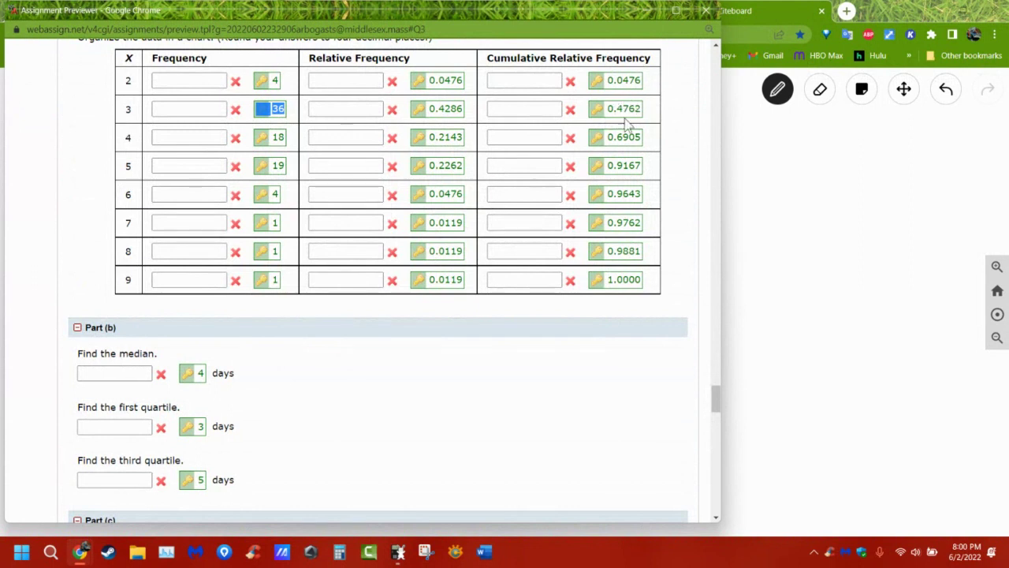
left_click_drag(643, 109, 617, 109)
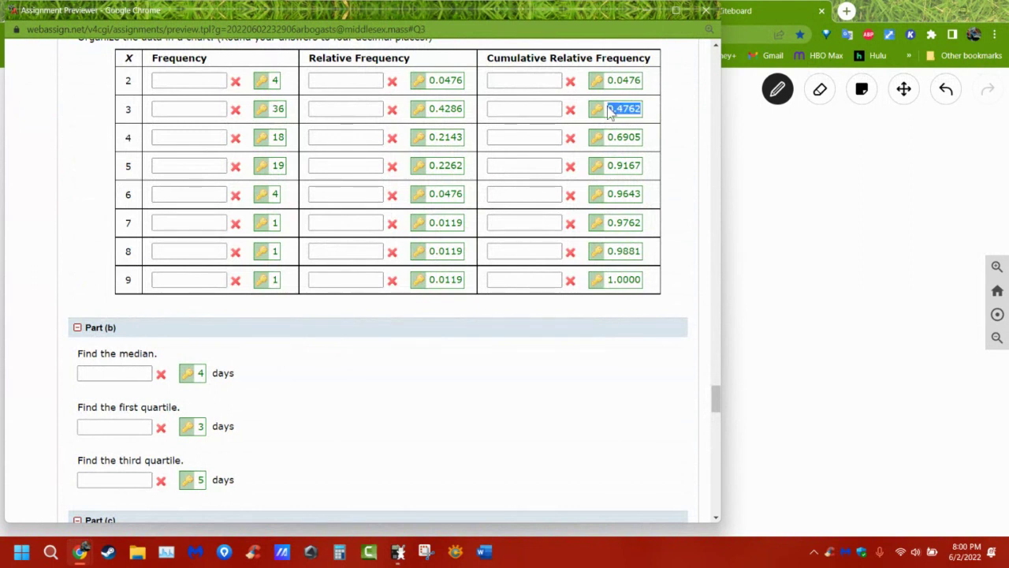
scroll(496, 333, "down", 6)
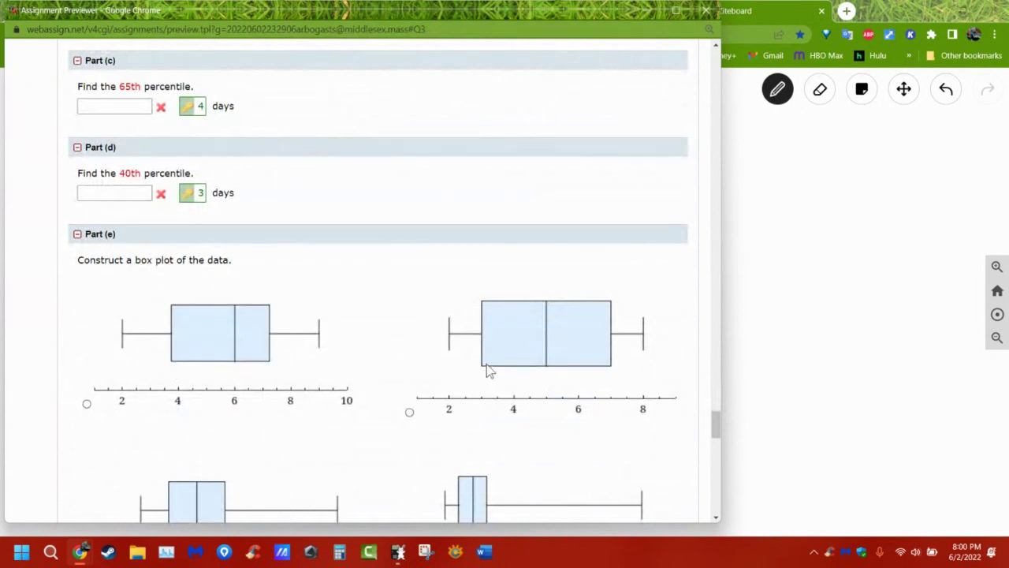
scroll(481, 363, "down", 2)
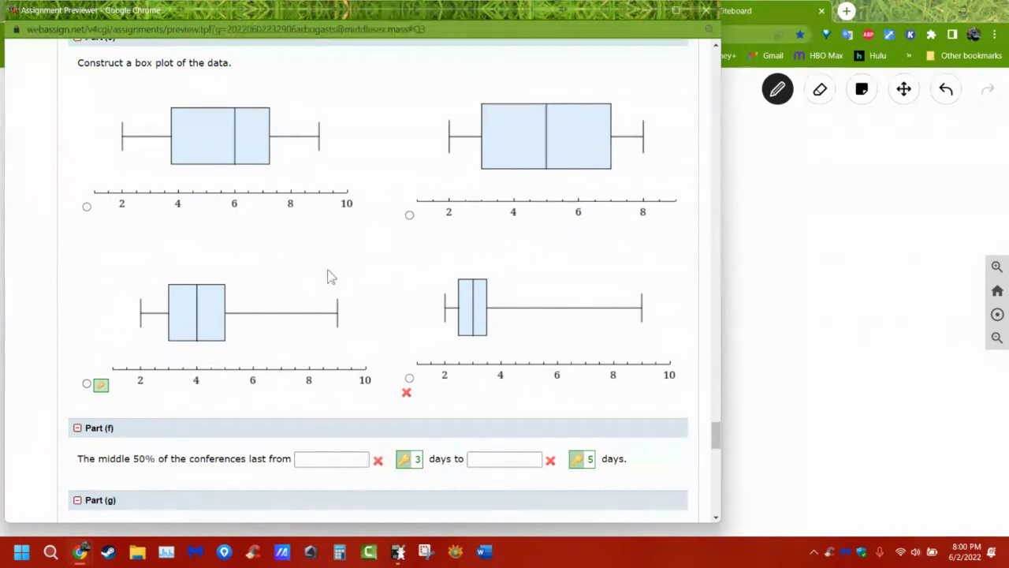
scroll(426, 260, "up", 3)
scroll(442, 248, "up", 5)
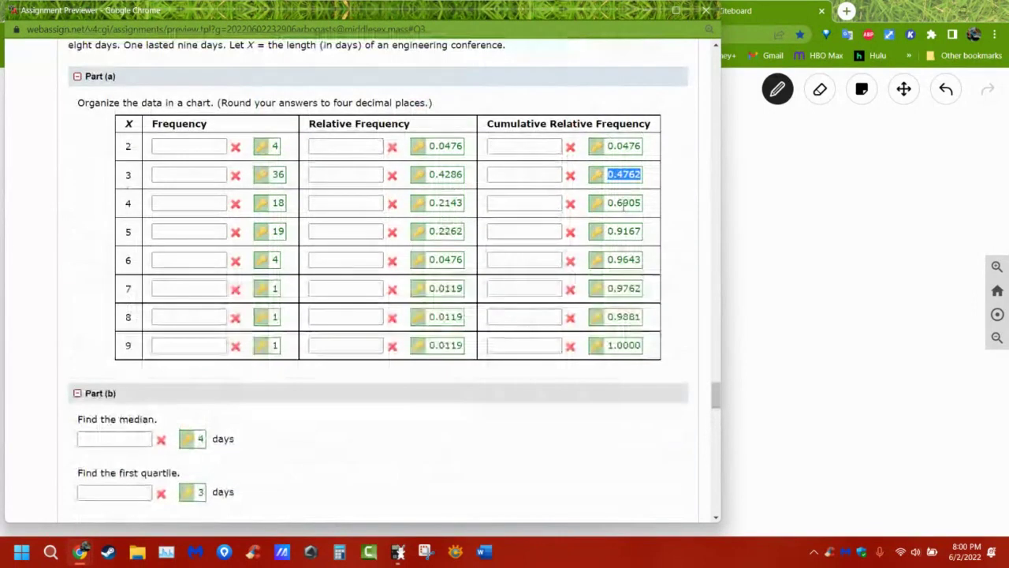
Clear the highlight and compare question 8's frequency table, quartiles and percentiles with the four box plot choices in part (e).
left_click(550, 265)
scroll(351, 383, "down", 5)
scroll(344, 405, "down", 3)
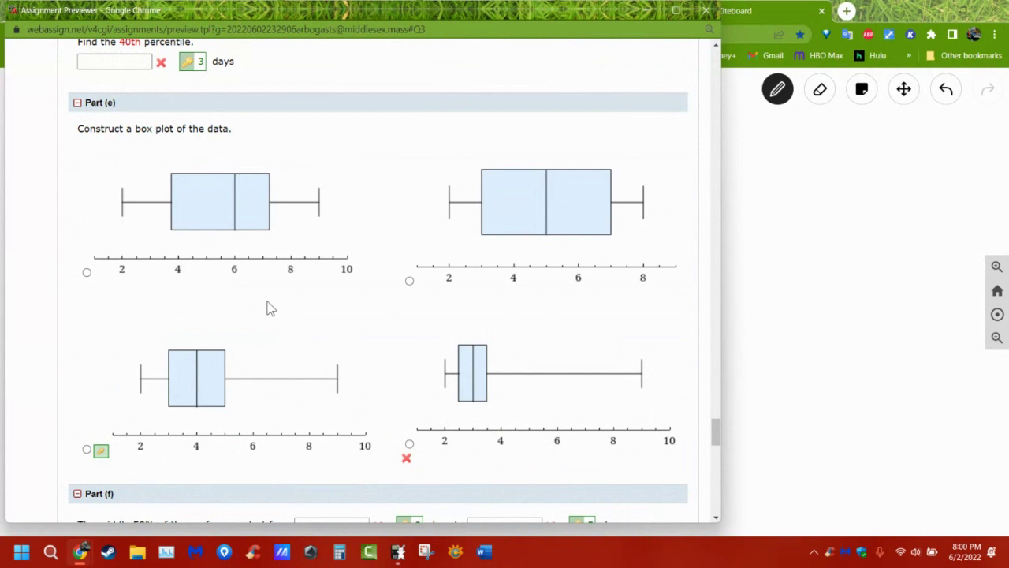
scroll(593, 89, "up", 6)
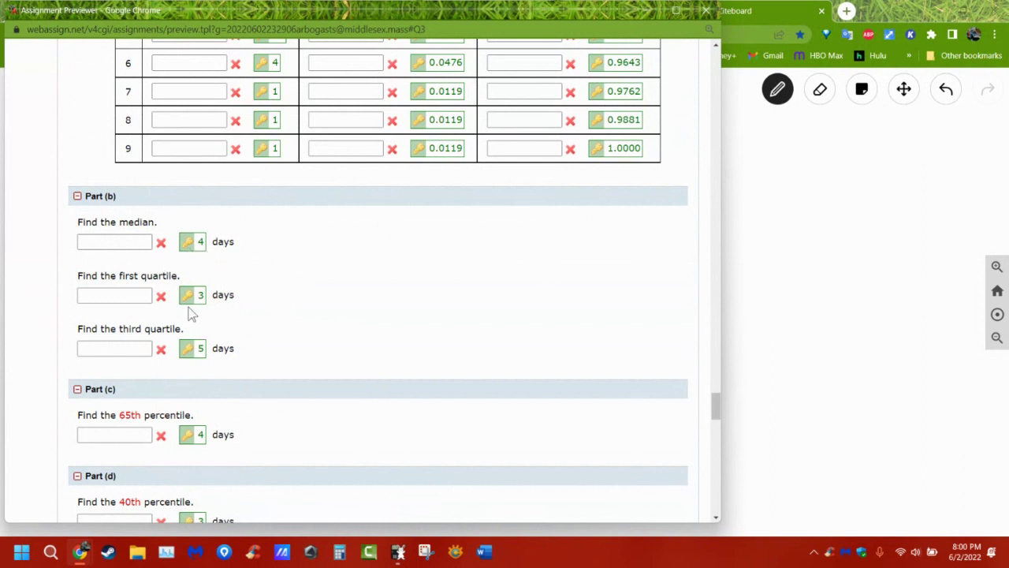
scroll(263, 334, "down", 5)
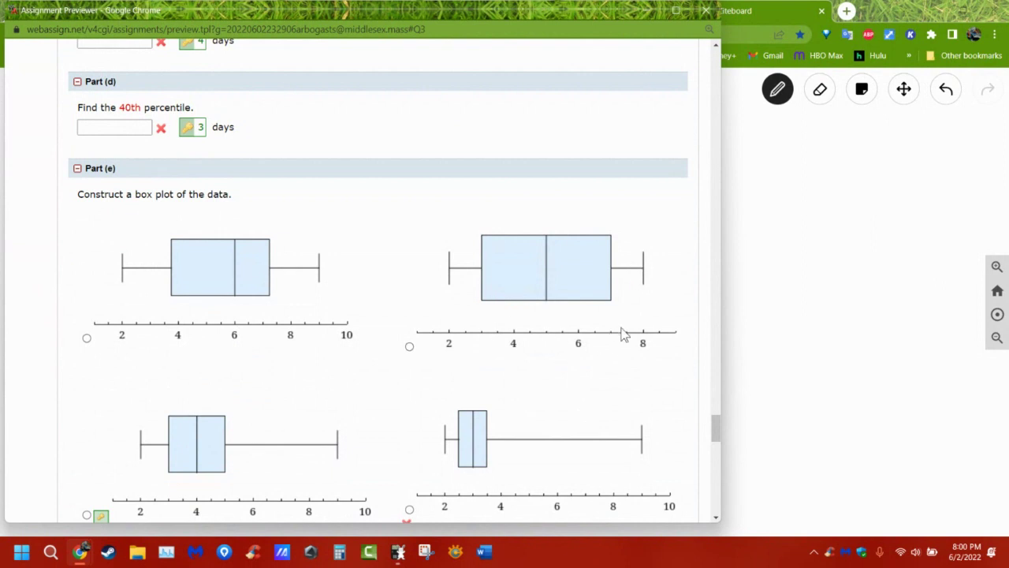
scroll(623, 335, "down", 3)
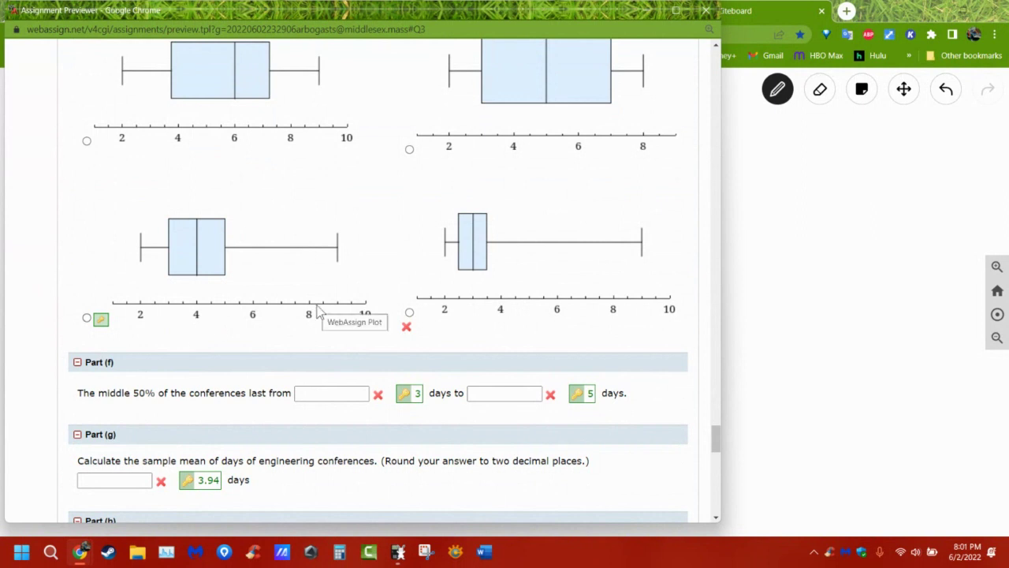
scroll(316, 312, "up", 7)
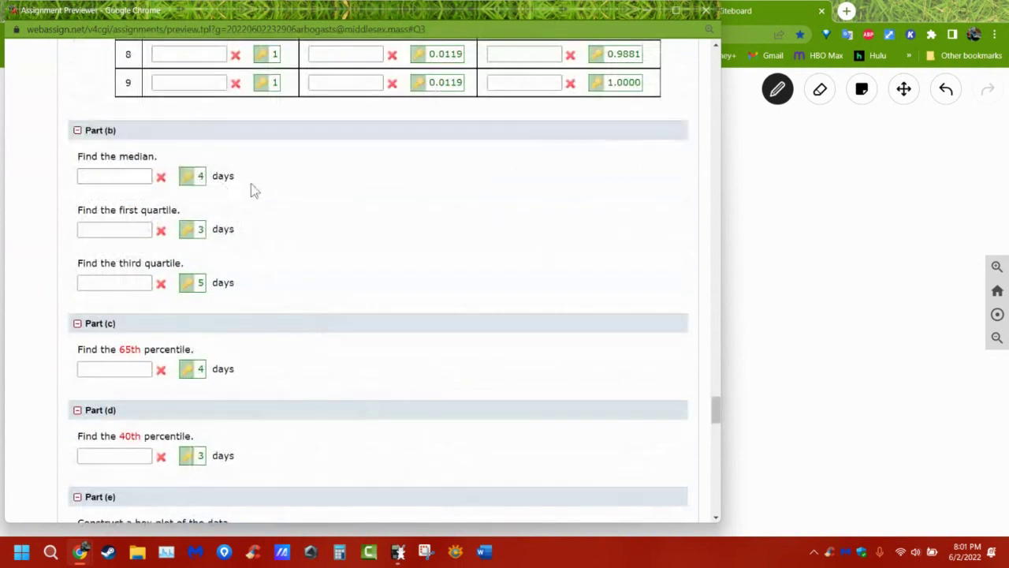
scroll(407, 223, "up", 5)
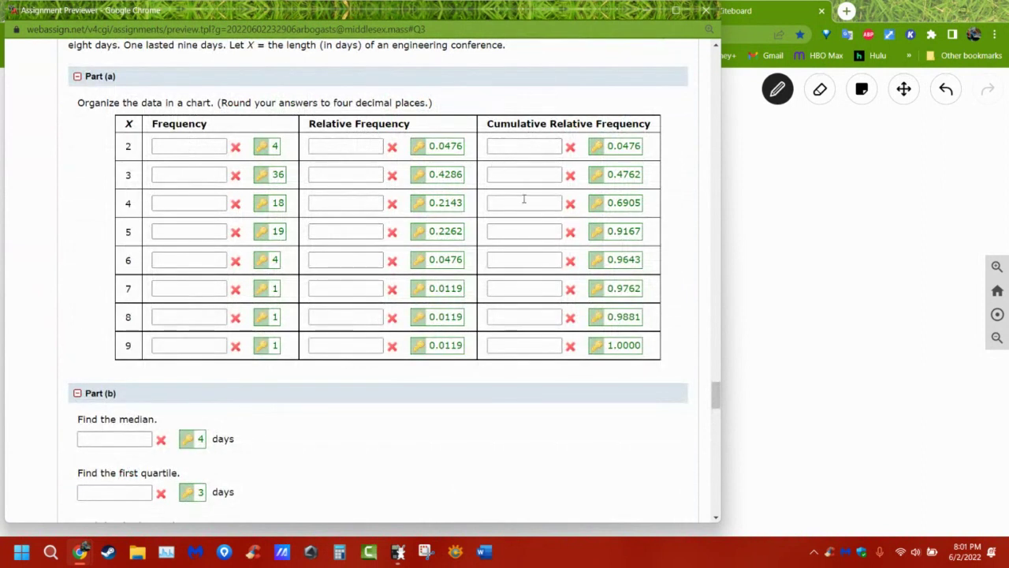
scroll(557, 327, "down", 3)
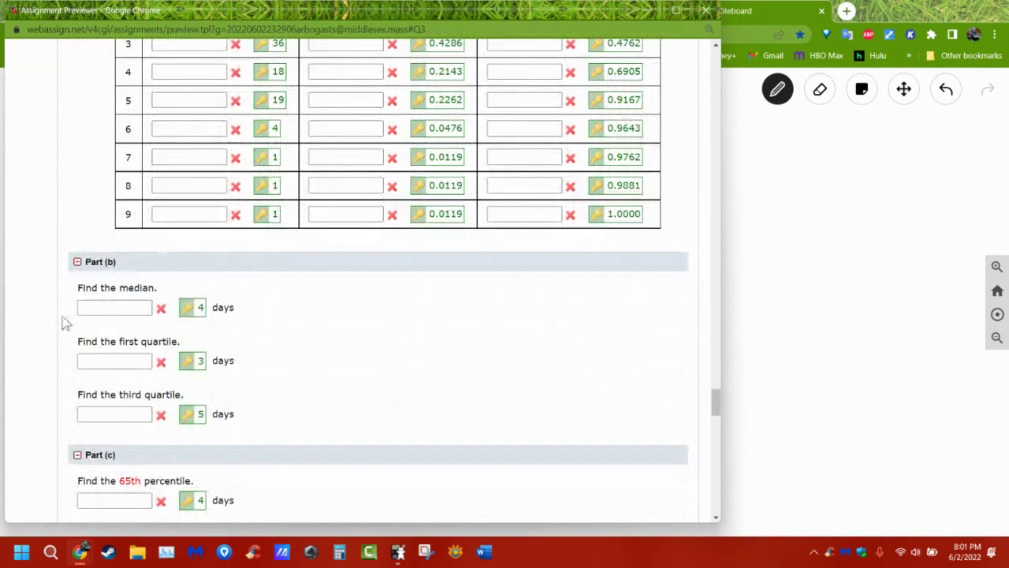
scroll(207, 368, "down", 3)
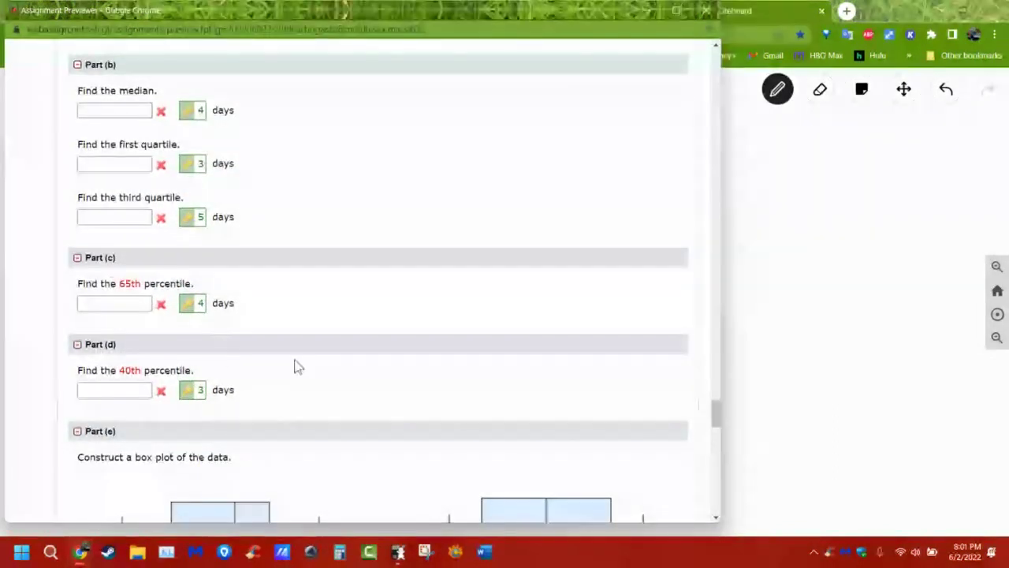
scroll(298, 367, "down", 4)
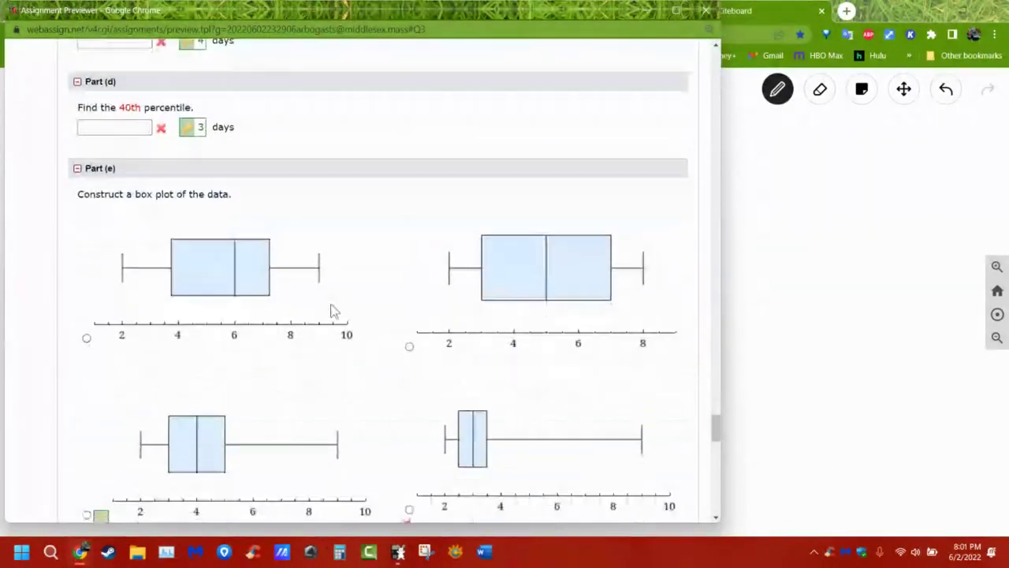
scroll(331, 311, "down", 3)
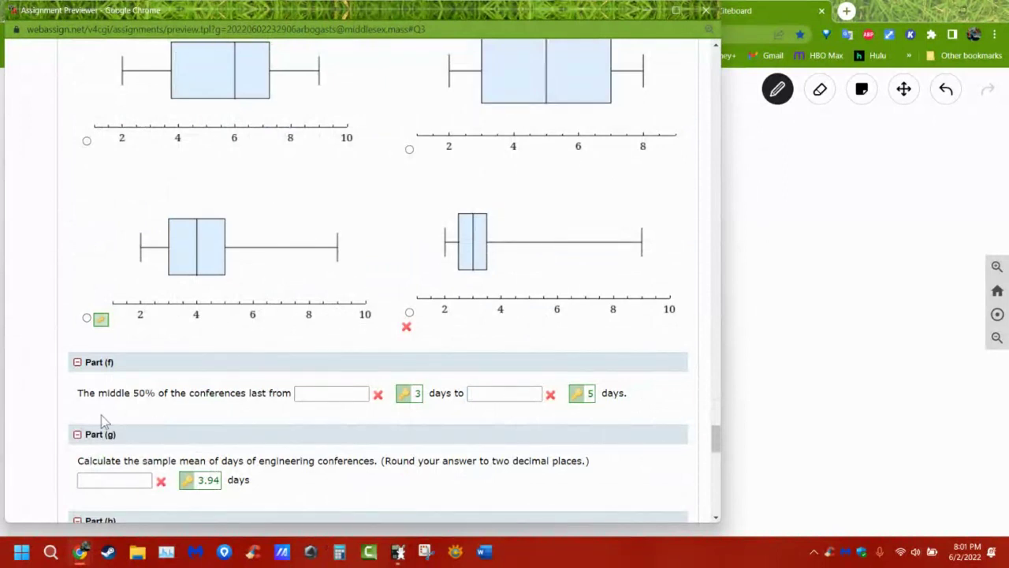
Highlight "middle 50%" in part (f), compare it with the part (b) quartiles and part (e) box plots, and clear the highlight.
left_click_drag(99, 396, 164, 395)
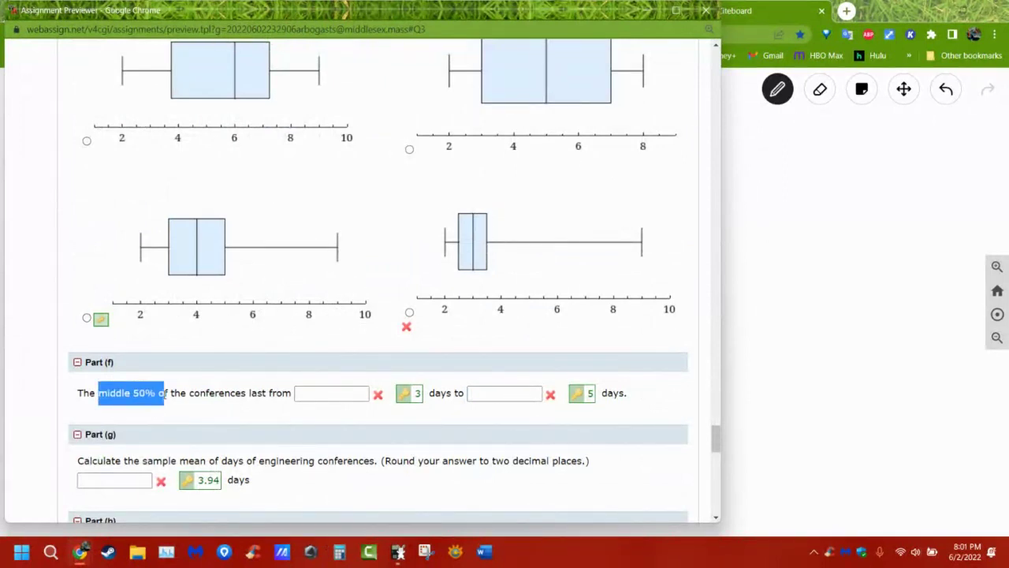
scroll(226, 360, "up", 6)
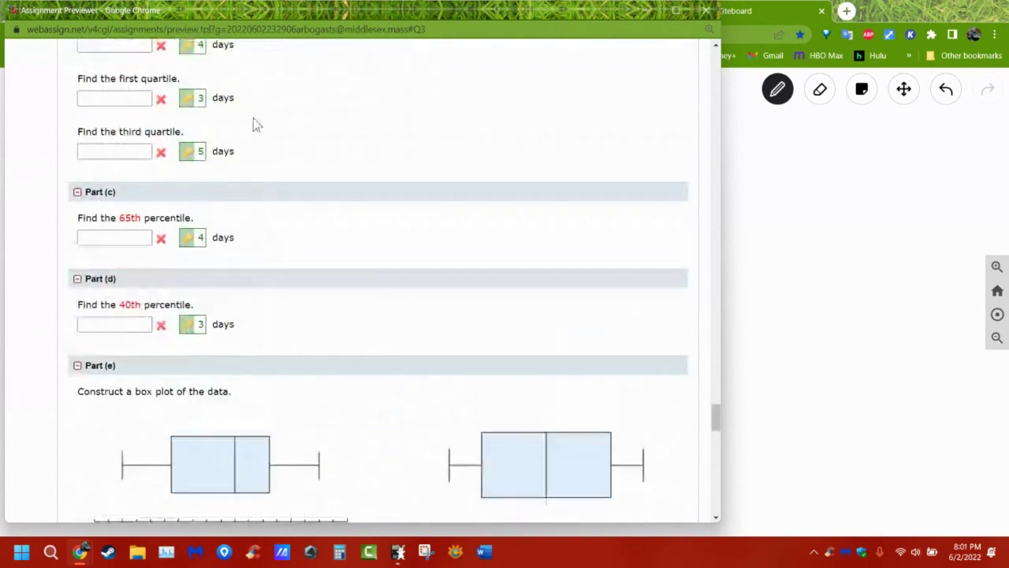
scroll(257, 125, "up", 1)
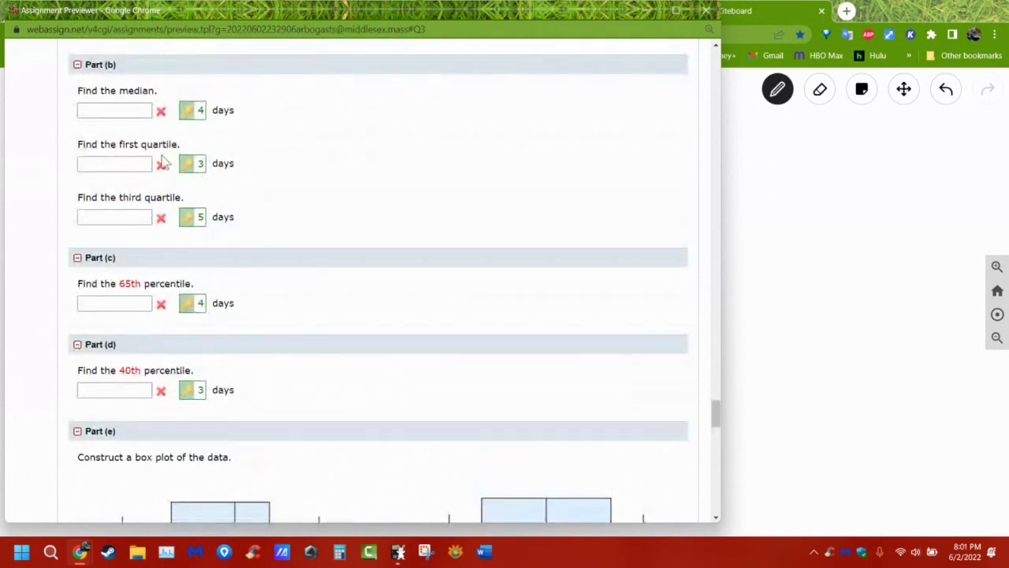
scroll(238, 237, "down", 5)
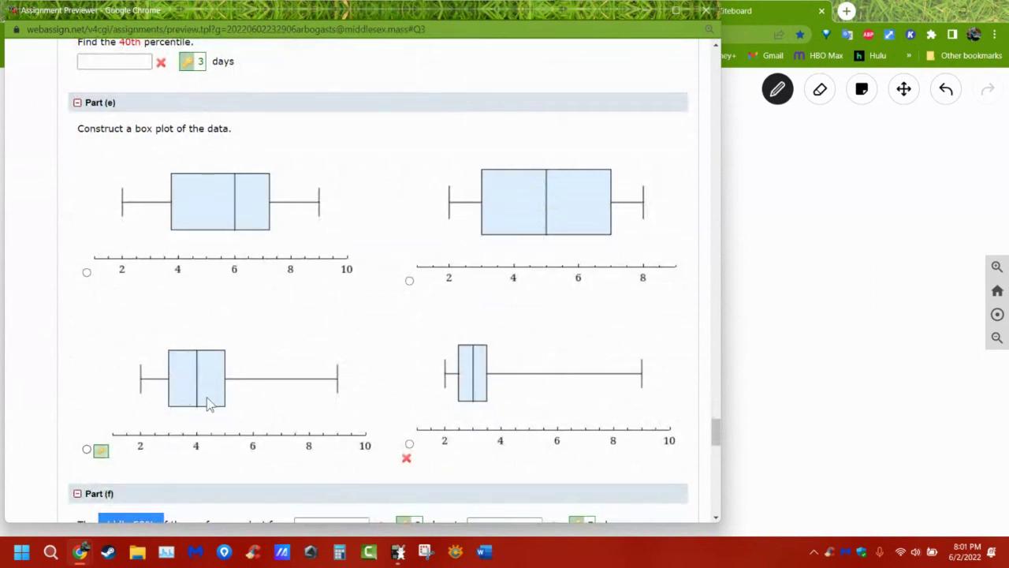
scroll(207, 370, "down", 5)
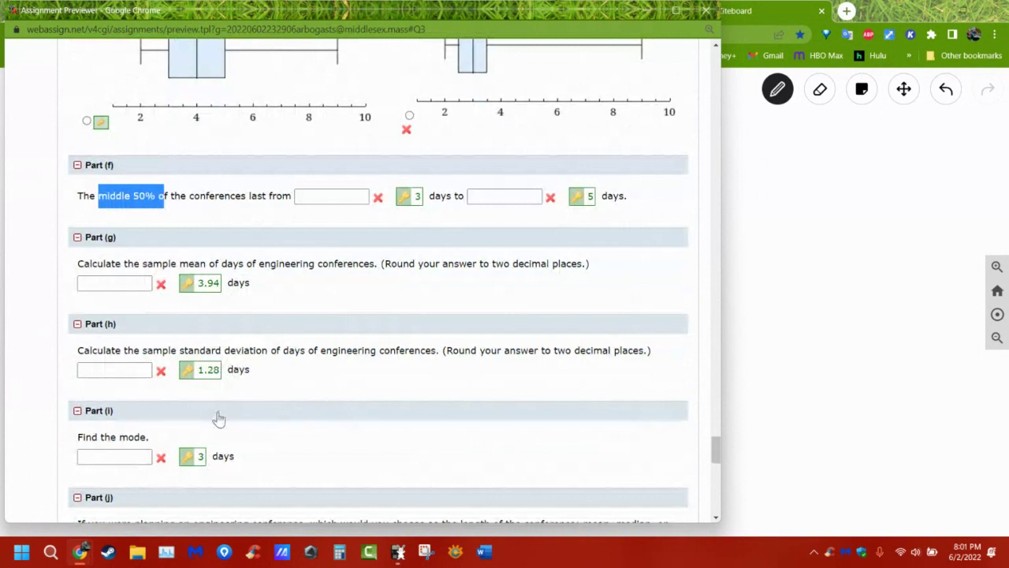
left_click(172, 350)
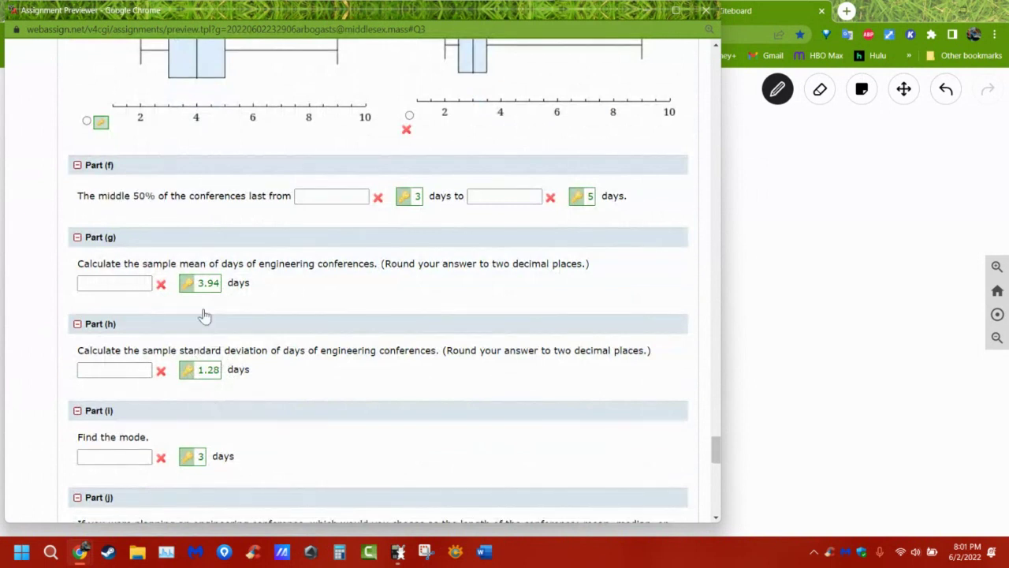
Highlight "mean of days" in part (g) and "standard deviation" in part (h), and return to the part (a) table.
left_click_drag(170, 264, 244, 263)
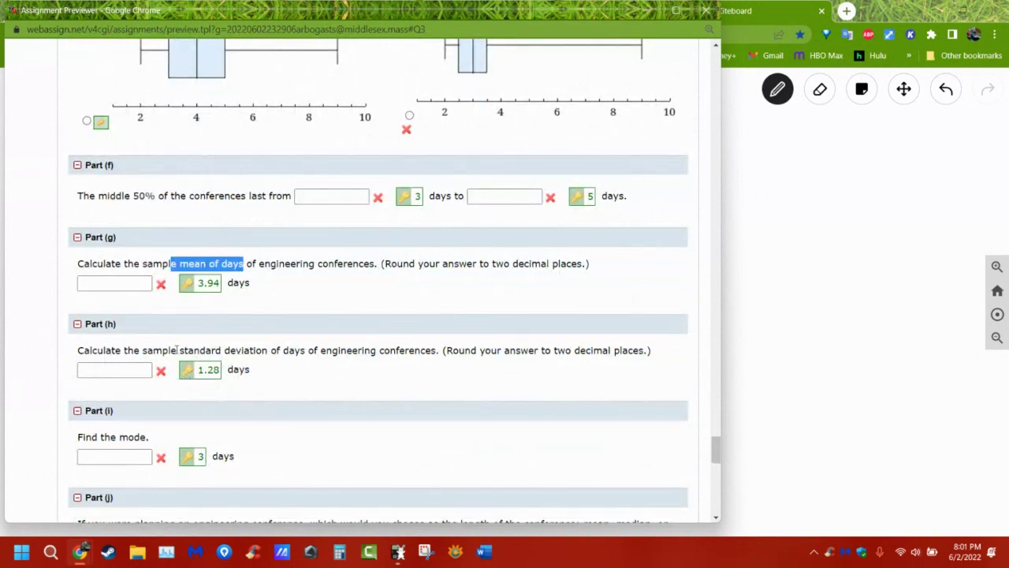
left_click_drag(176, 350, 259, 350)
scroll(295, 340, "up", 5)
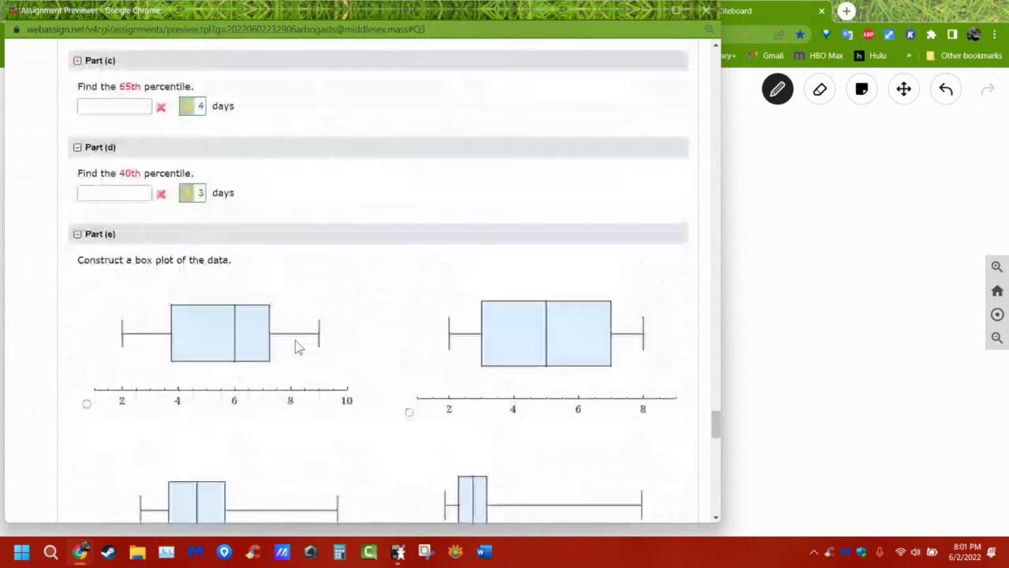
scroll(291, 349, "up", 7)
Switch to the Wabbitemu TI-84 calculator, turn it on and open the 1-Var Stats setup screen.
mouse_move(402, 556)
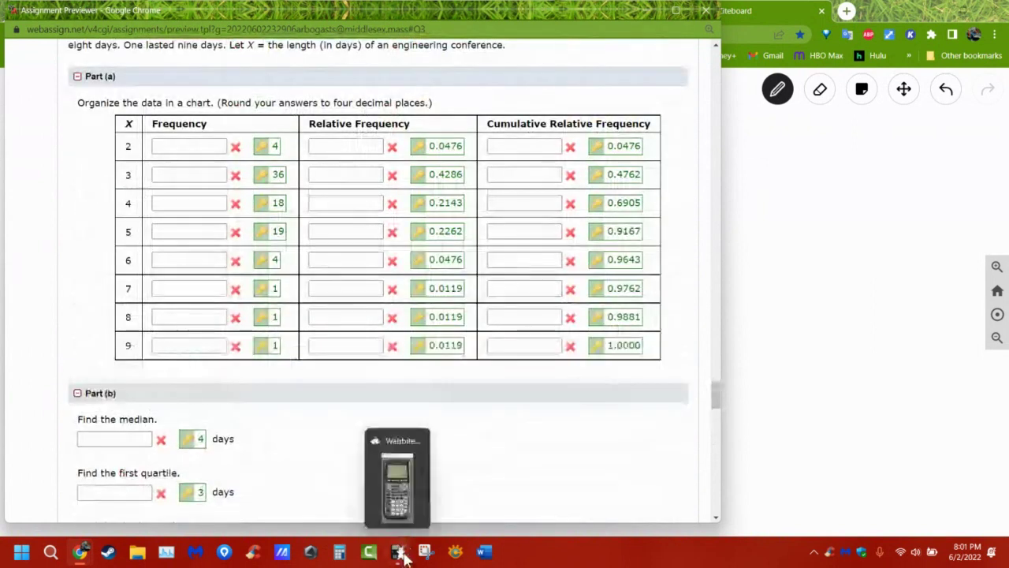
scroll(280, 377, "down", 1)
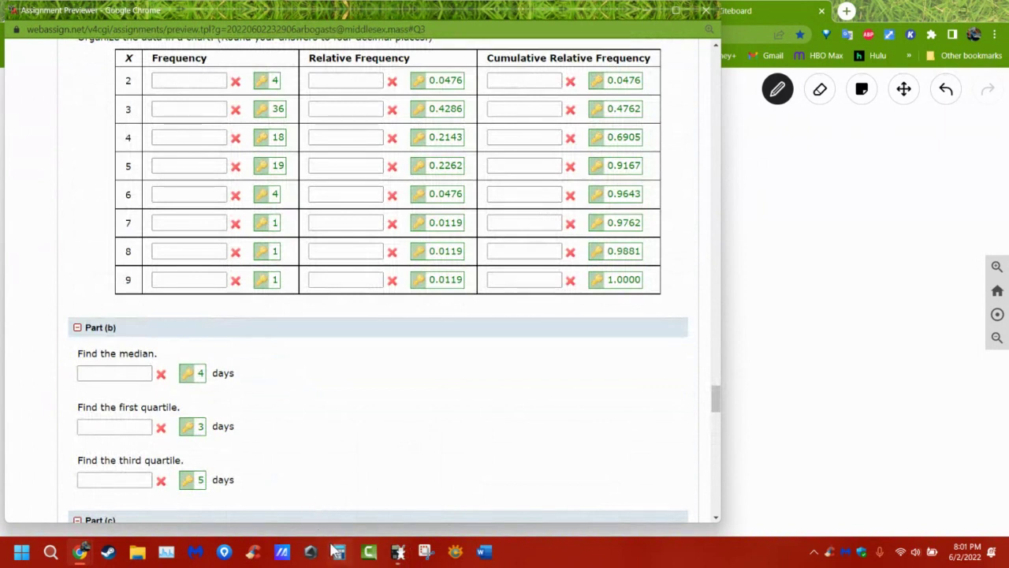
left_click(397, 557)
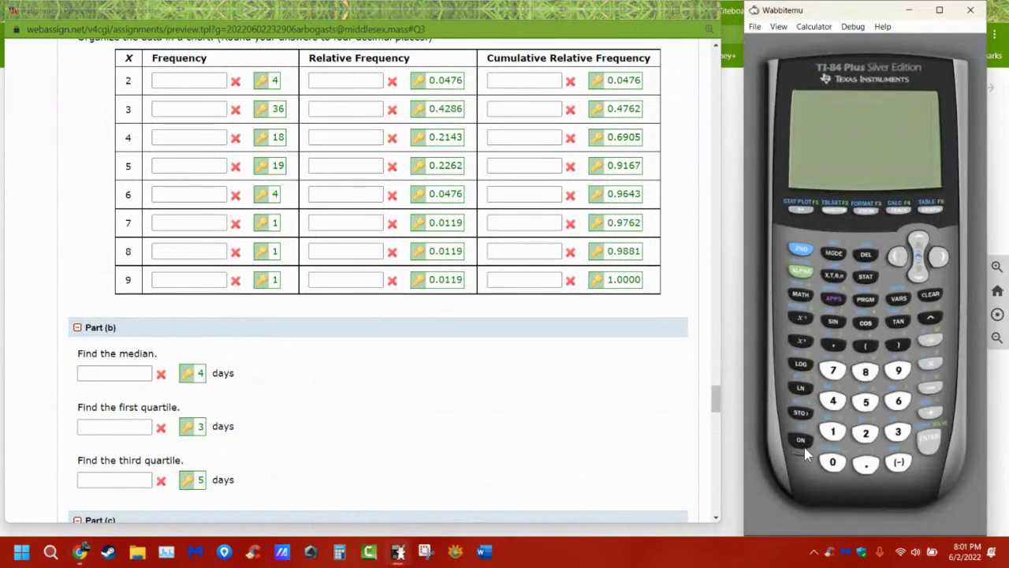
left_click(797, 438)
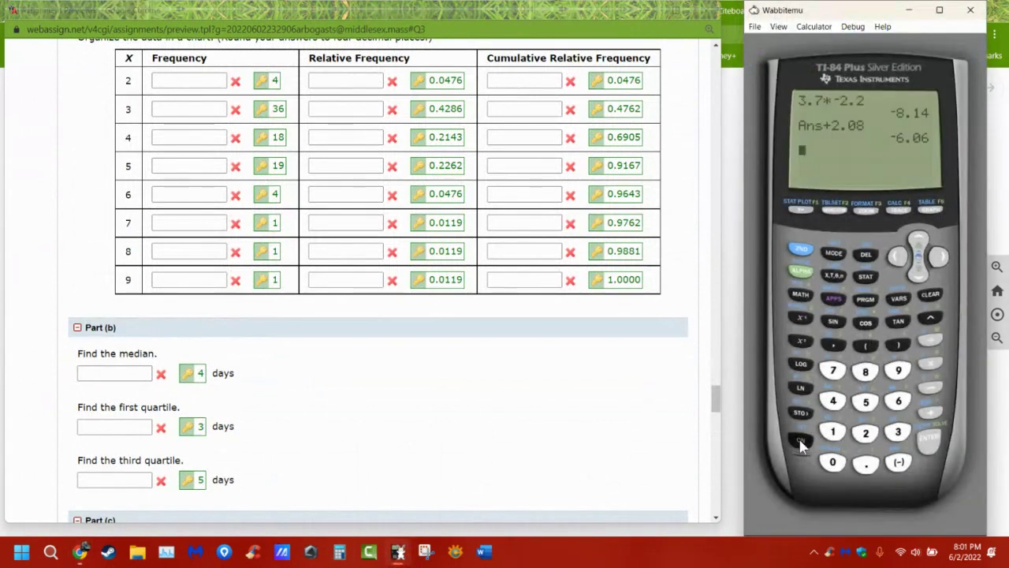
left_click(865, 276)
left_click(938, 258)
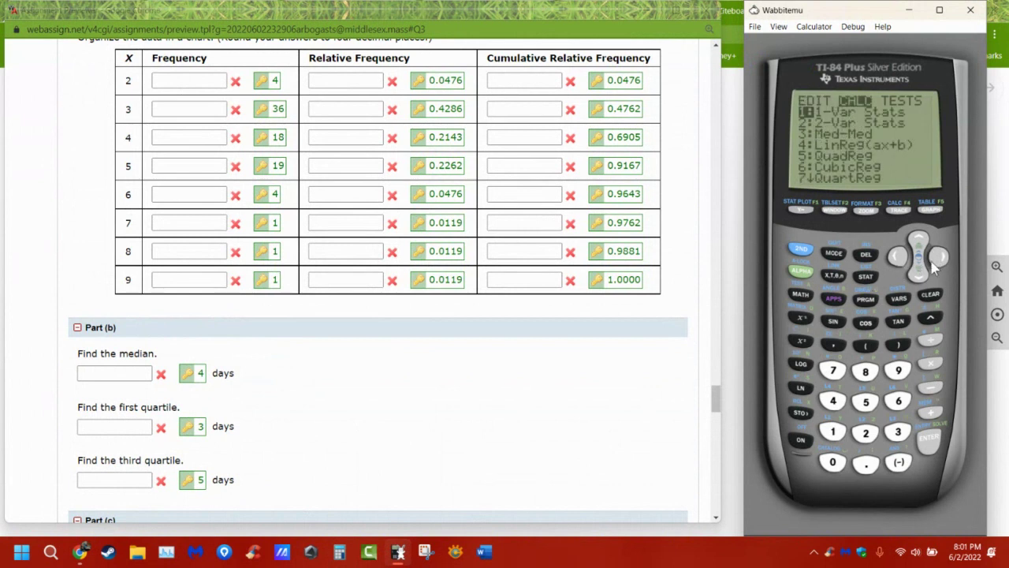
left_click(931, 436)
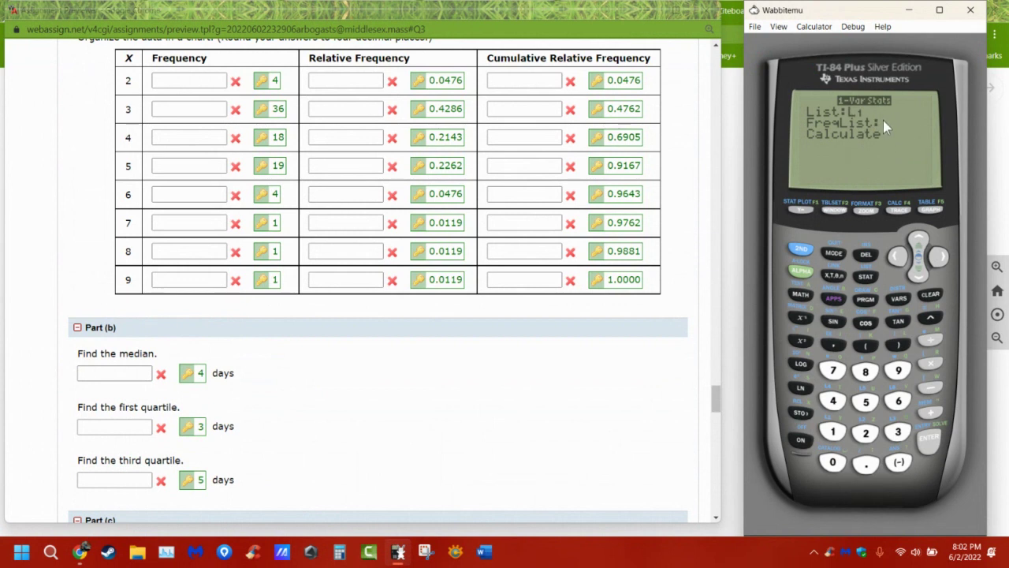
Review the mode question in part (i), and highlight the part (a) frequency answers for X = 3, 4 and 5, returning to X = 3.
scroll(446, 399, "down", 15)
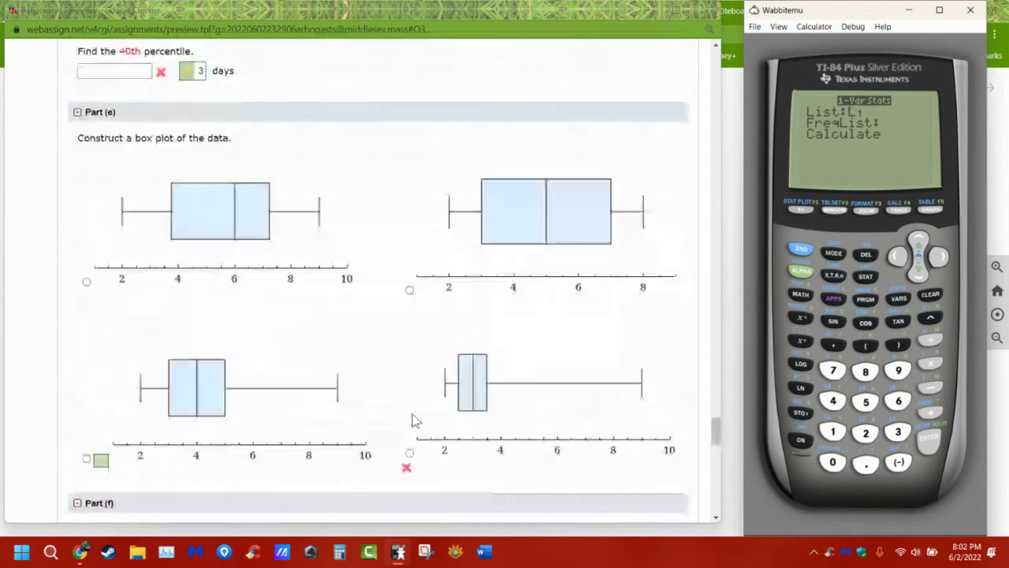
scroll(339, 403, "down", 1)
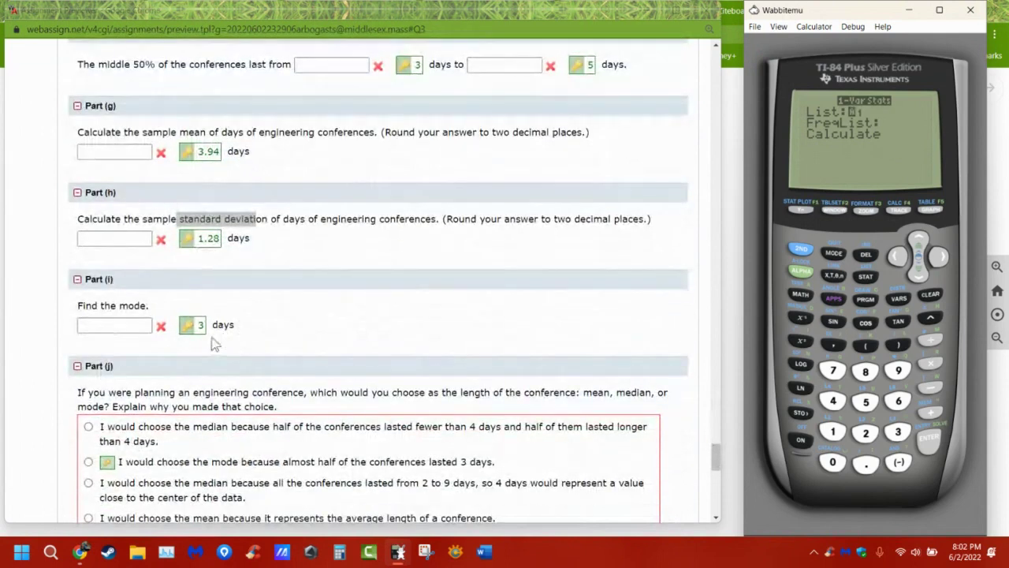
scroll(214, 339, "up", 3)
scroll(288, 343, "up", 13)
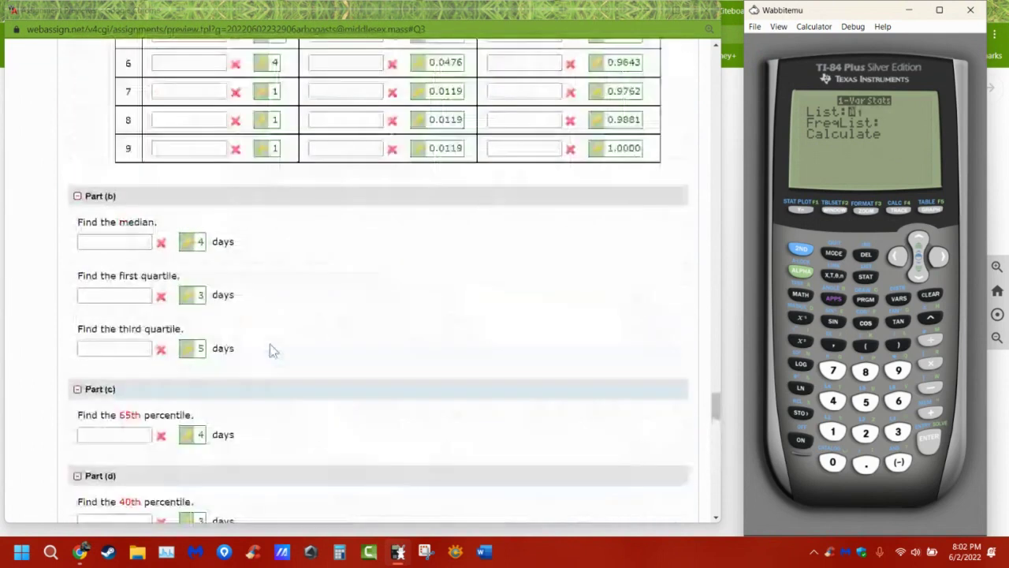
double_click(278, 240)
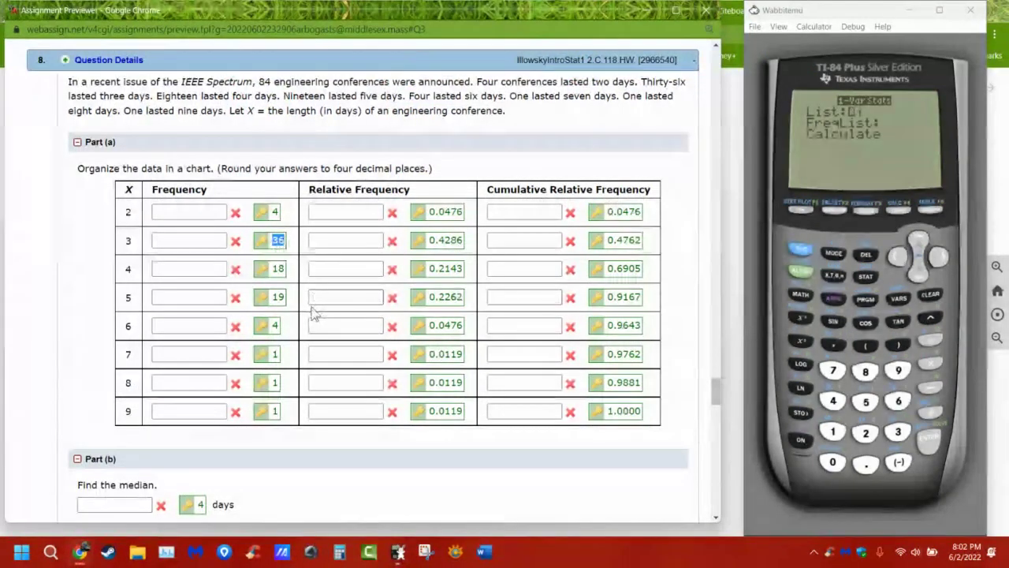
double_click(277, 268)
double_click(278, 296)
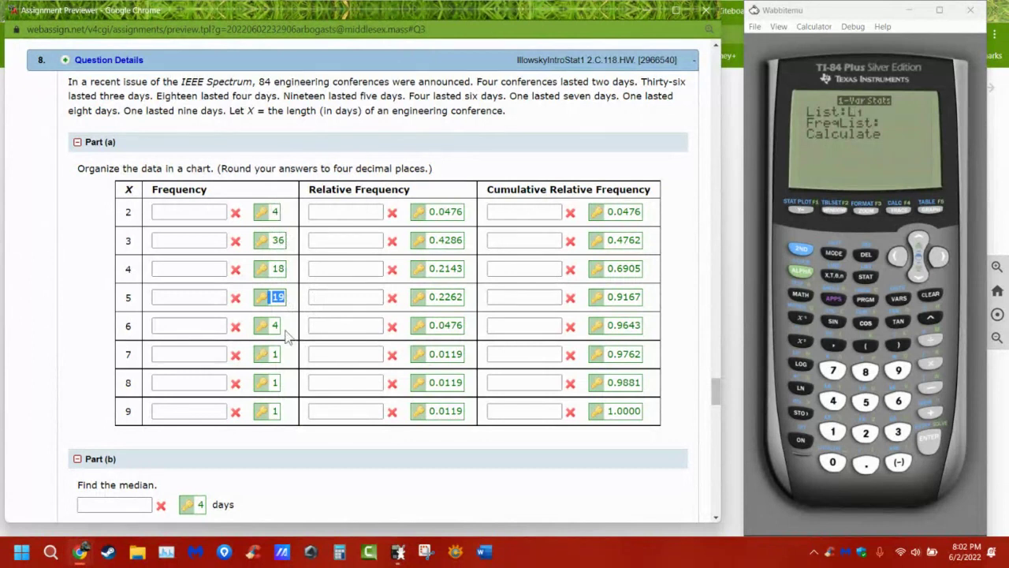
left_click(289, 249)
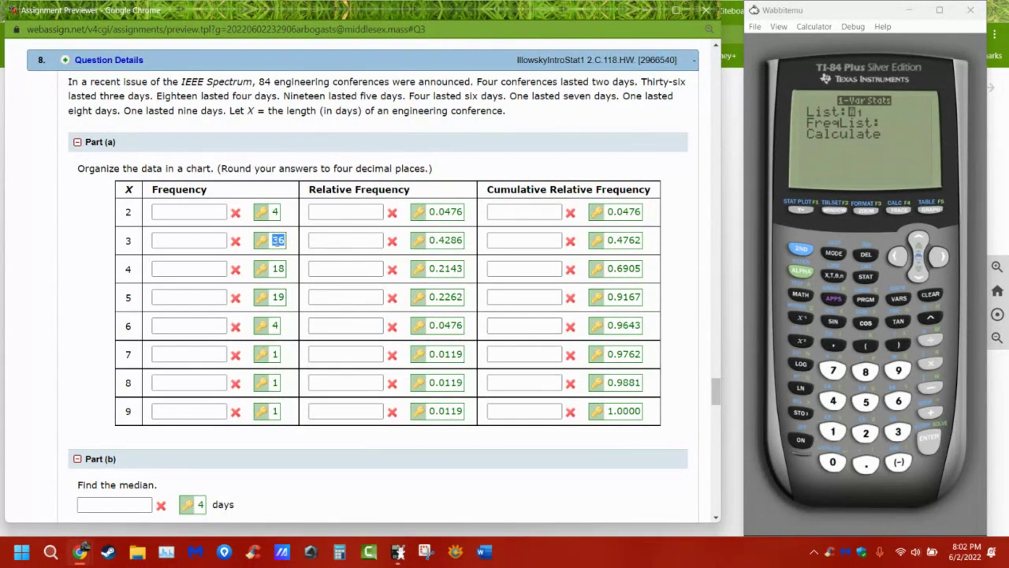
Read through part (j)'s choices and highlight "think that three to five days seem to be popular lengths" in part (k).
scroll(334, 343, "down", 9)
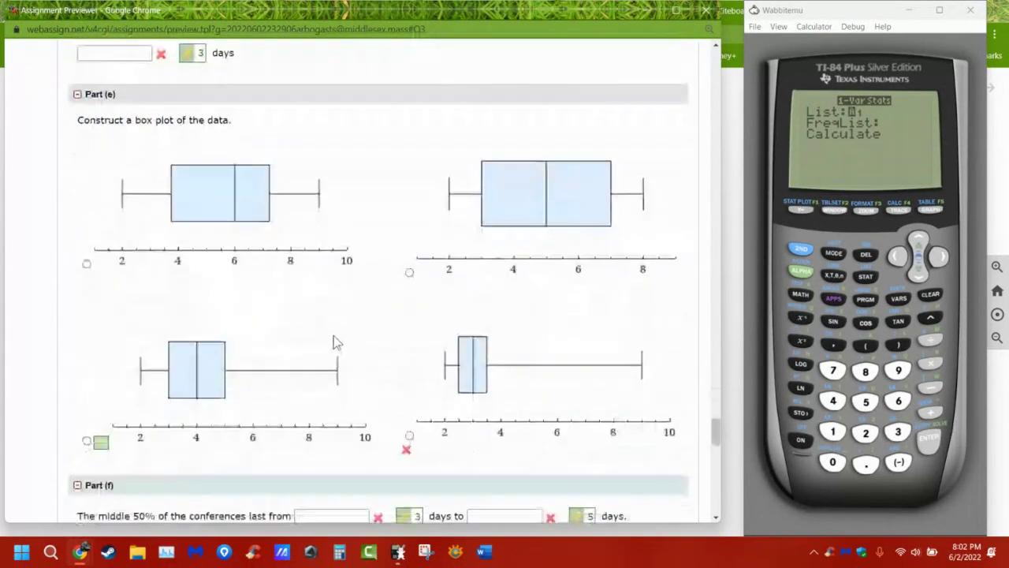
scroll(334, 342, "down", 8)
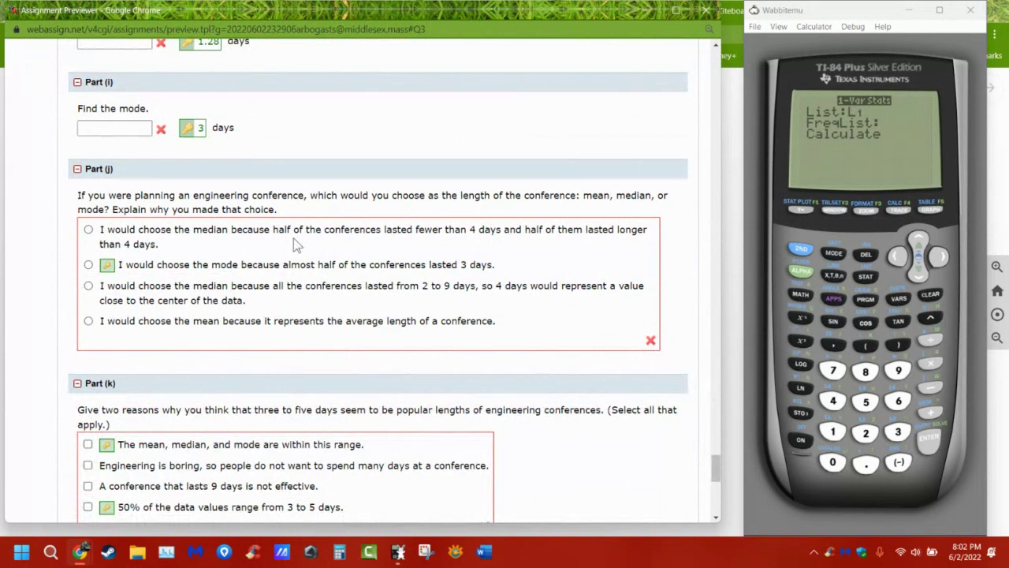
scroll(295, 245, "down", 3)
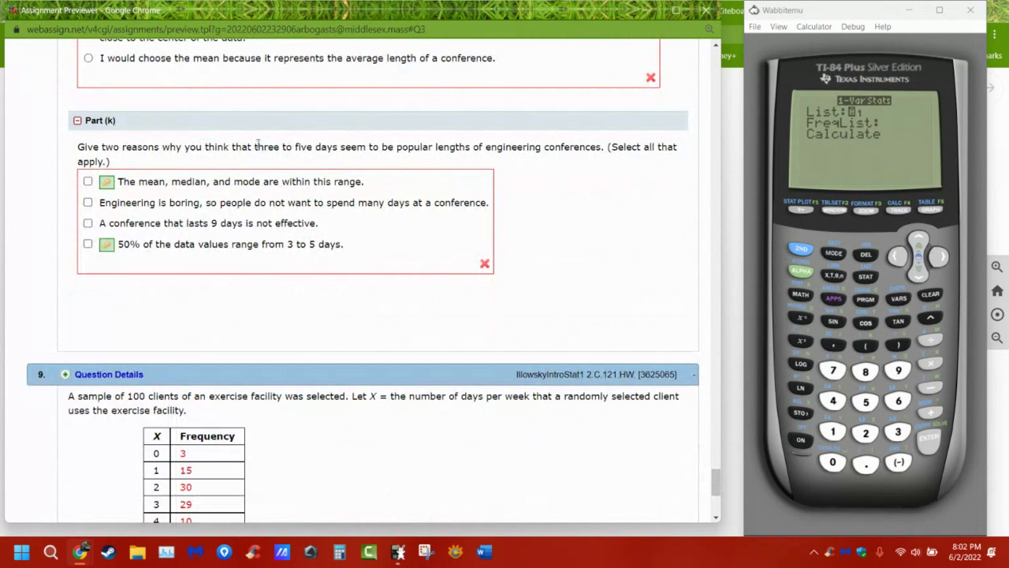
left_click_drag(207, 146, 335, 148)
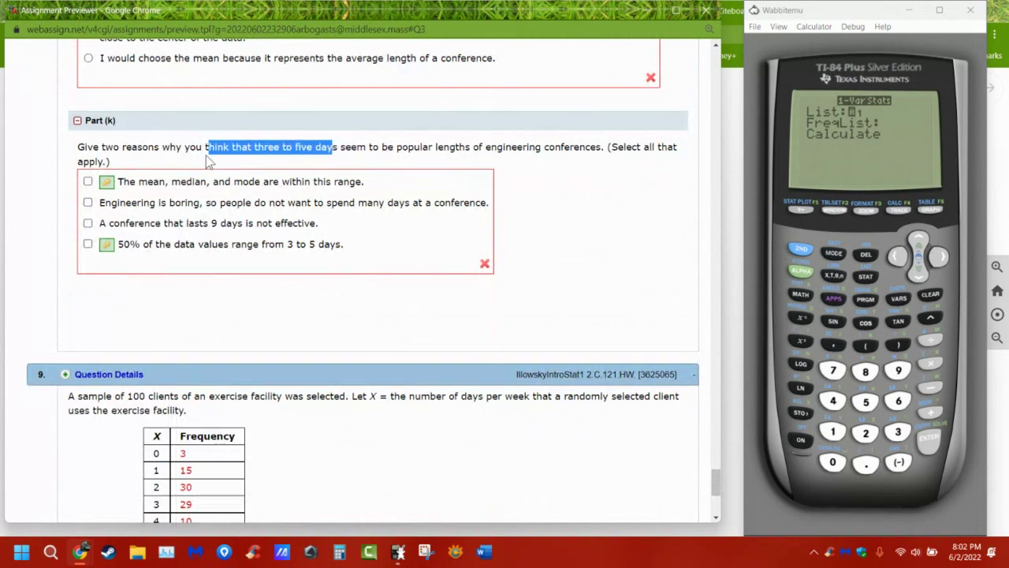
left_click(144, 162)
left_click_drag(194, 148, 475, 148)
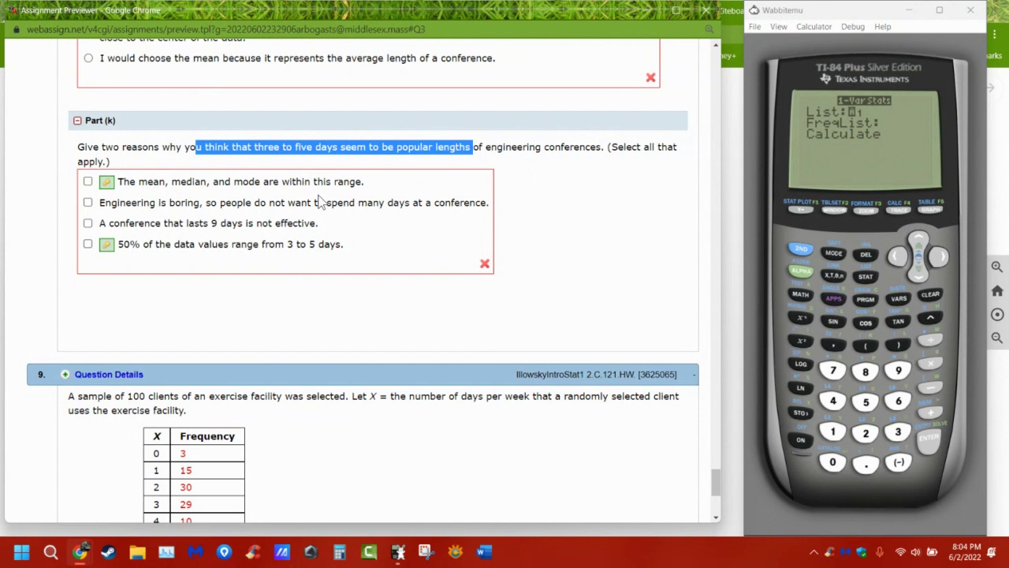
Highlight "number that is 1.5 standard deviations BELOW the mean" in question 9, and switch to the Ziteboard whiteboard.
scroll(374, 316, "down", 3)
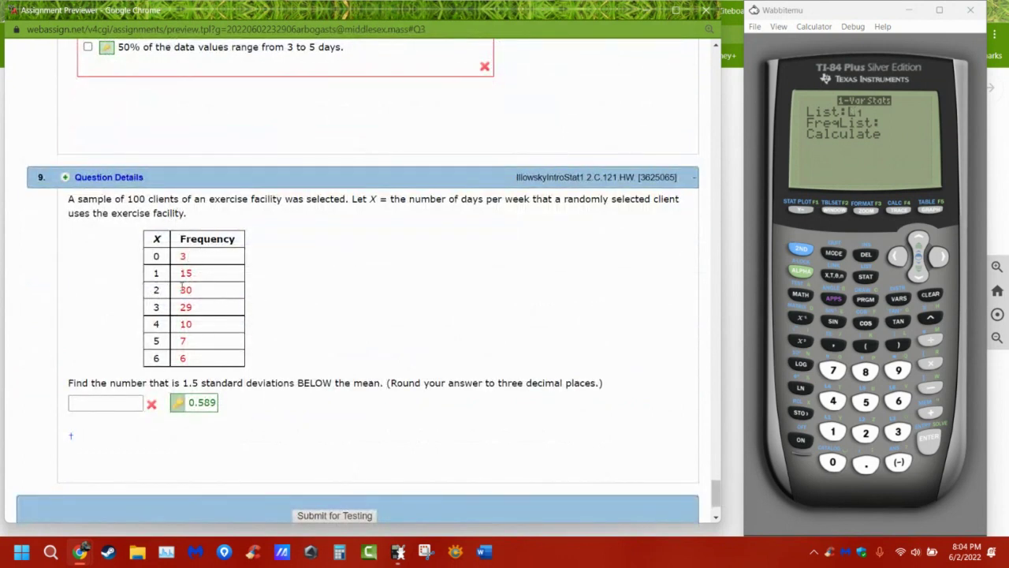
left_click_drag(100, 383, 385, 382)
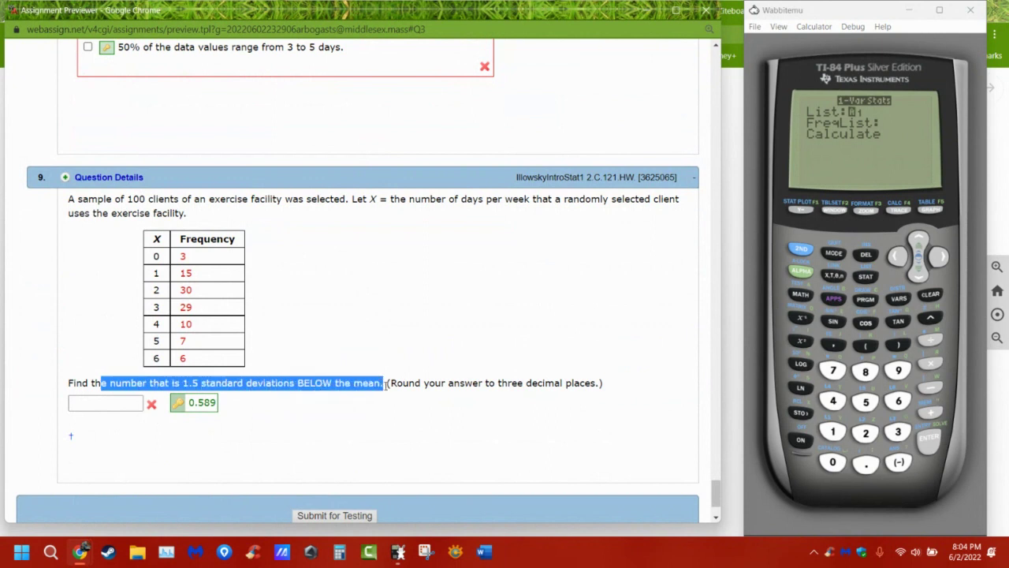
left_click(993, 465)
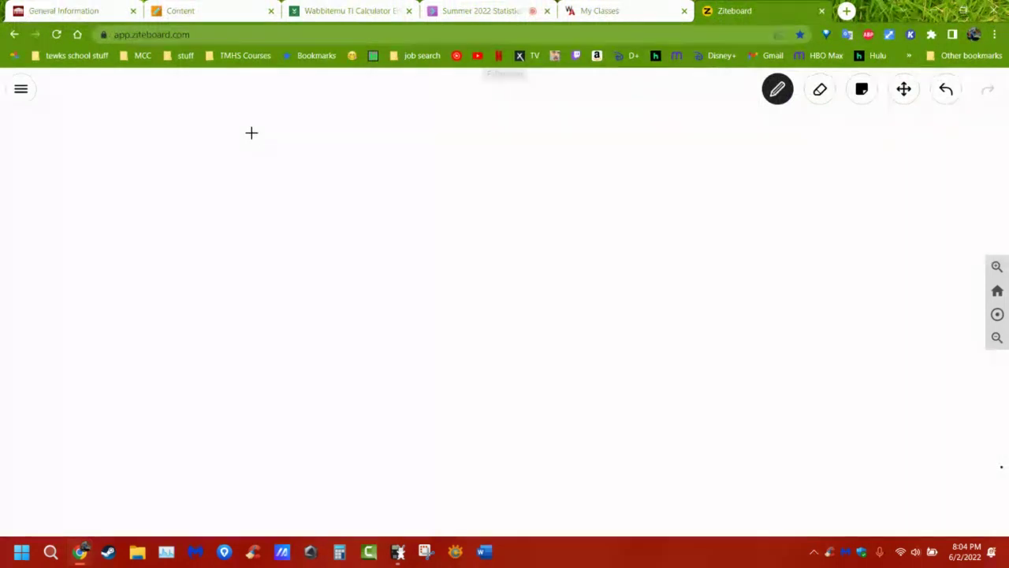
Handwrite the z-score formula z = (x − μ) / σ near the top of the whiteboard.
left_click_drag(250, 133, 288, 183)
left_click_drag(280, 135, 257, 189)
mouse_move(158, 147)
left_mouse_down()
mouse_move(187, 150)
mouse_move(161, 190)
mouse_move(184, 194)
mouse_move(187, 165)
mouse_move(211, 175)
left_mouse_up()
mouse_move(308, 167)
left_mouse_down()
mouse_move(377, 130)
mouse_move(430, 179)
left_mouse_up()
left_click_drag(278, 198, 398, 194)
mouse_move(335, 216)
left_mouse_down()
mouse_move(304, 226)
mouse_move(377, 224)
left_mouse_up()
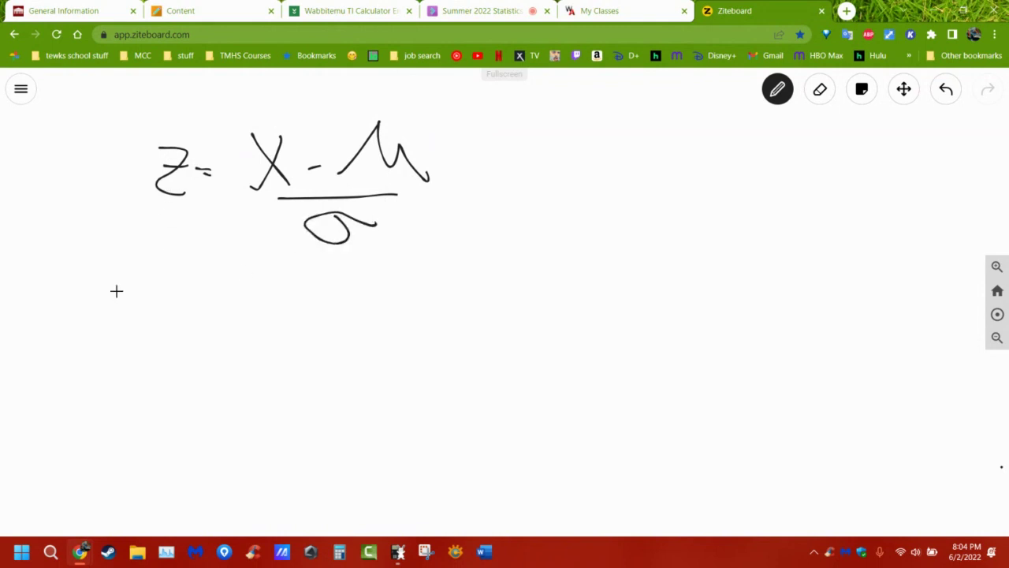
Write −1.5 = with a fraction line and "x −" above it below the formula, and circle μ and σ.
mouse_move(114, 298)
left_mouse_down()
mouse_move(150, 297)
mouse_move(169, 326)
left_mouse_up()
left_click(192, 322)
mouse_move(207, 287)
left_mouse_down()
mouse_move(223, 313)
mouse_move(203, 298)
mouse_move(240, 275)
mouse_move(265, 292)
left_mouse_up()
left_click_drag(256, 303, 570, 296)
mouse_move(413, 143)
left_mouse_down()
mouse_move(367, 120)
mouse_move(402, 190)
mouse_move(387, 146)
left_mouse_up()
mouse_move(354, 192)
left_mouse_down()
mouse_move(324, 253)
mouse_move(371, 261)
mouse_move(424, 306)
mouse_move(407, 265)
mouse_move(439, 276)
left_mouse_up()
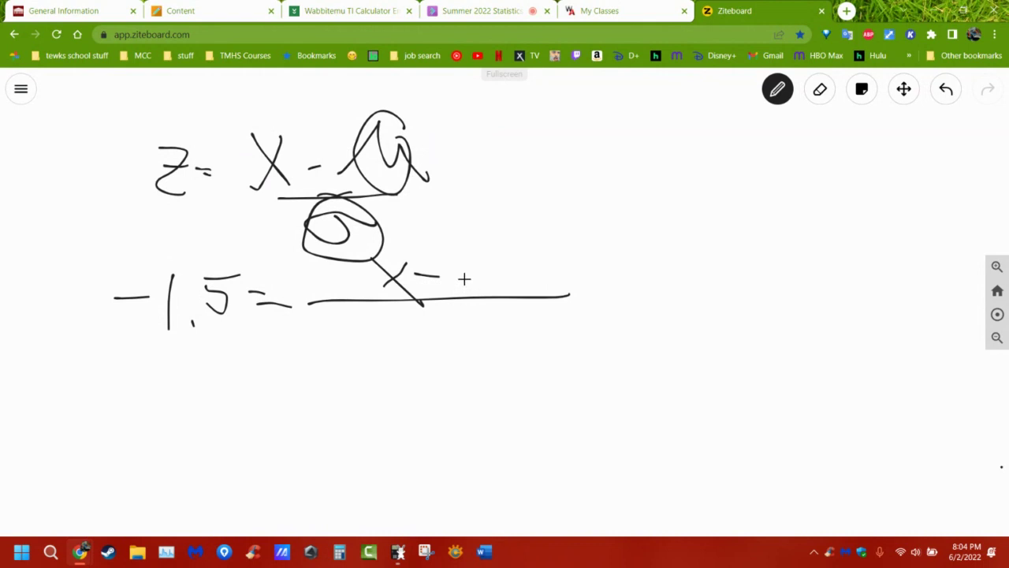
Switch to WebAssign's My Classes page, and recheck question 9 in the Assignment Previewer window before returning.
left_click(786, 100)
left_click(778, 90)
left_click(623, 8)
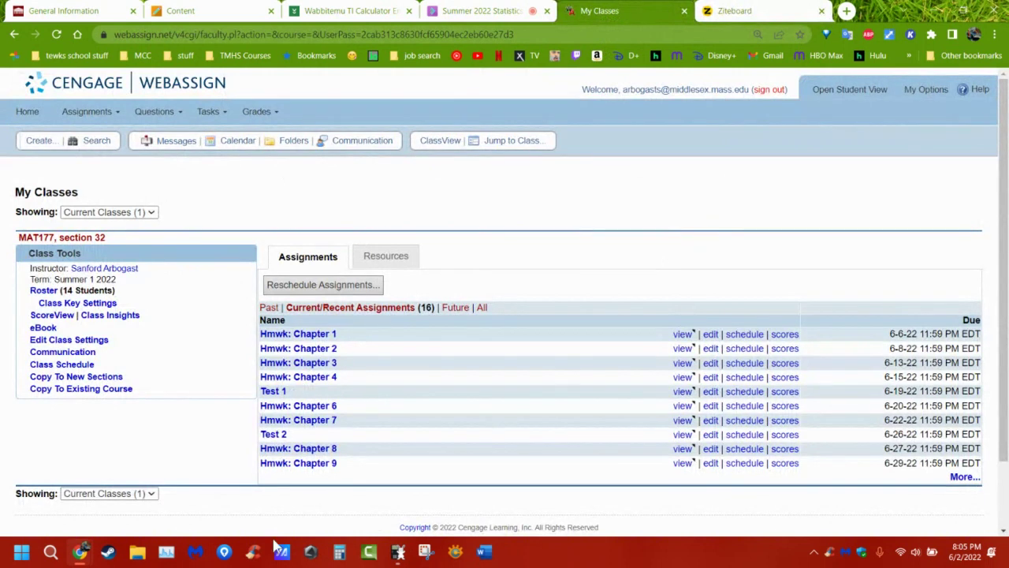
mouse_move(85, 559)
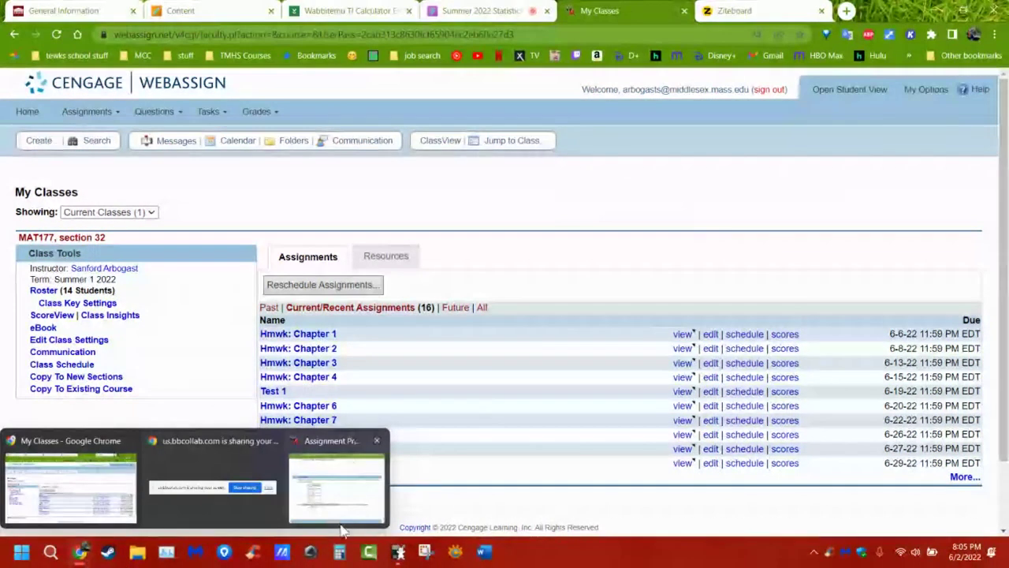
mouse_move(344, 522)
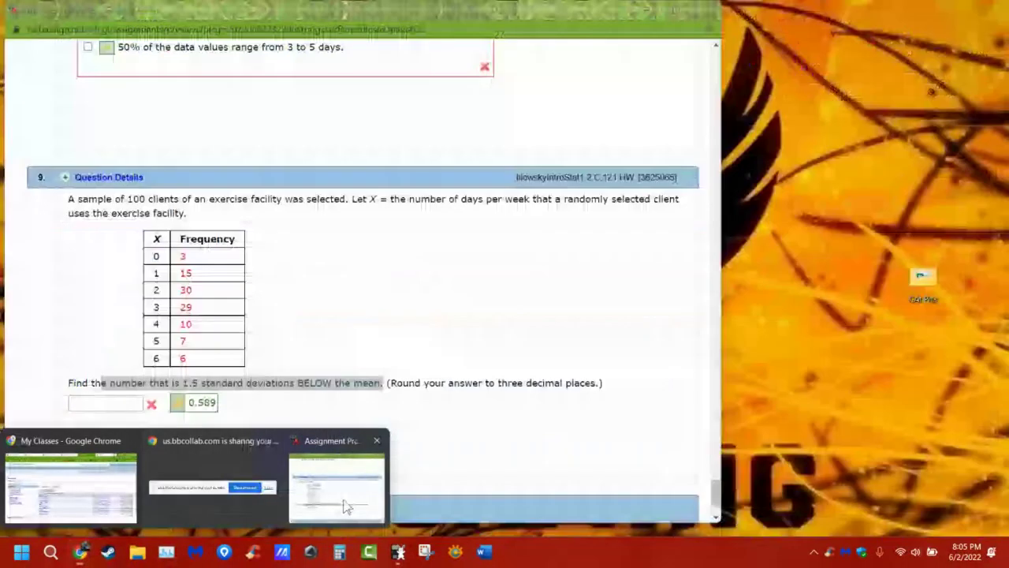
left_click(345, 506)
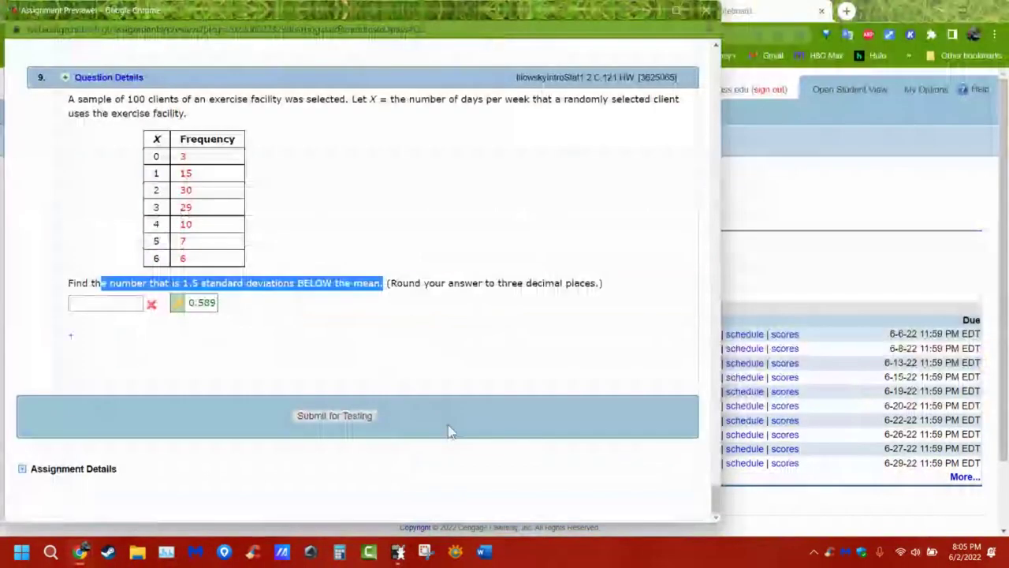
left_click(811, 192)
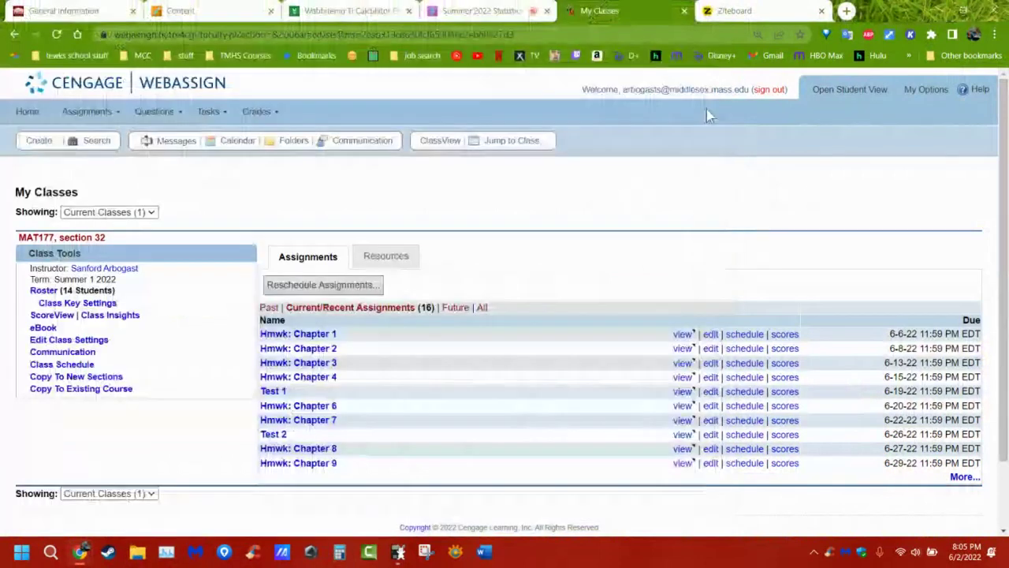
Check the Collaborate session's attendee list, and open the statistics course's Collaborate recordings in Blackboard.
left_click(481, 11)
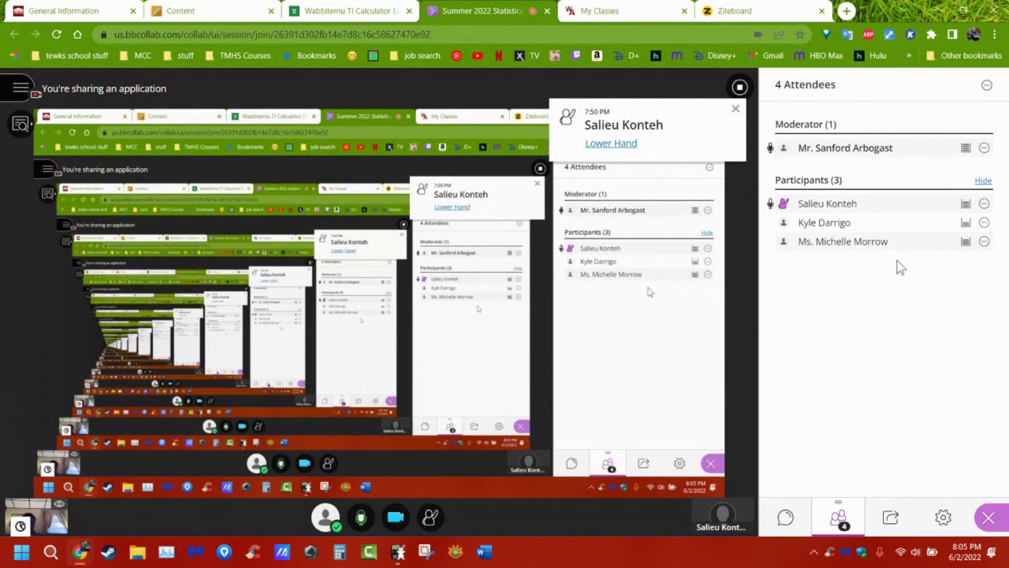
left_click(211, 13)
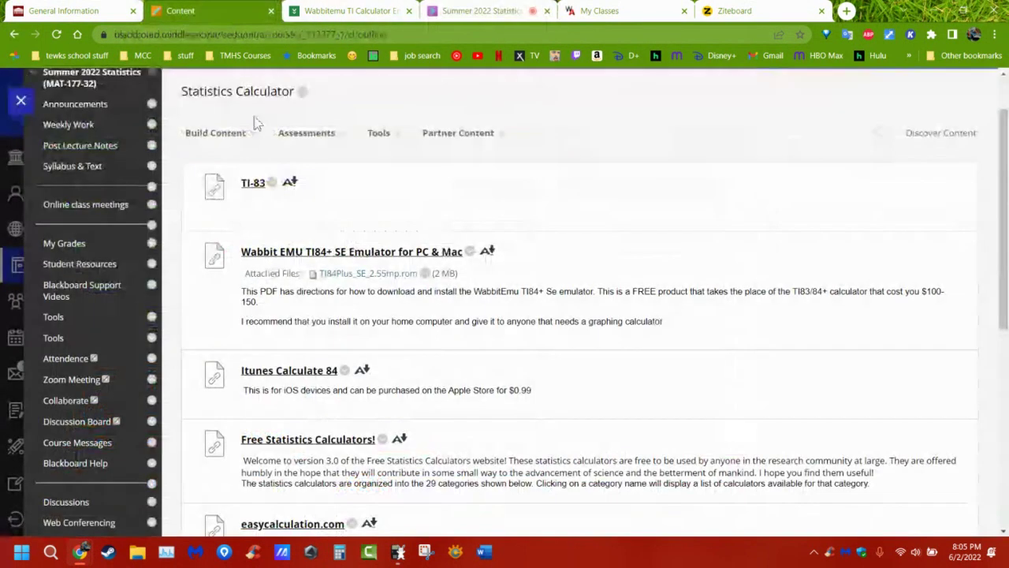
left_click(98, 204)
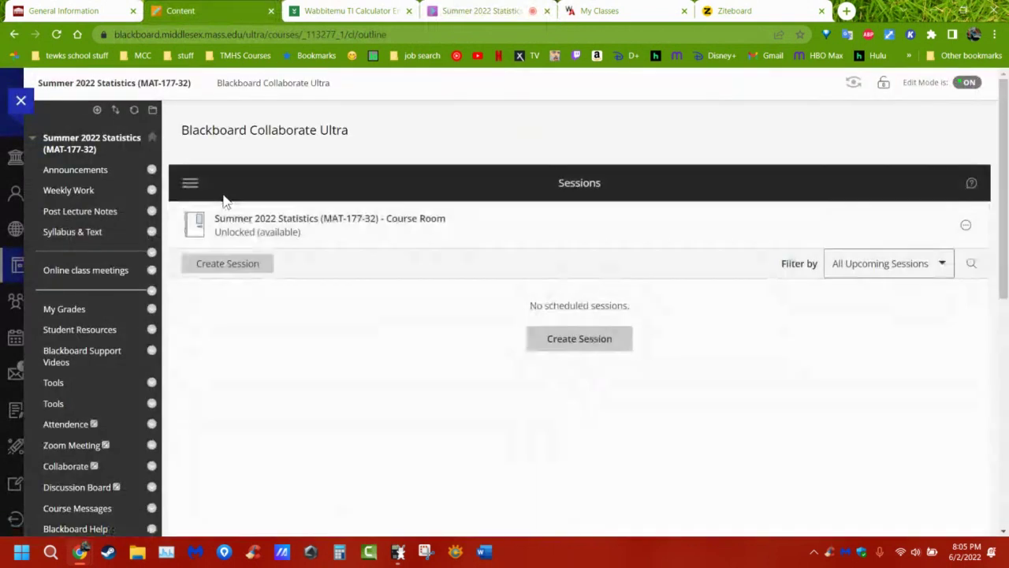
left_click(190, 186)
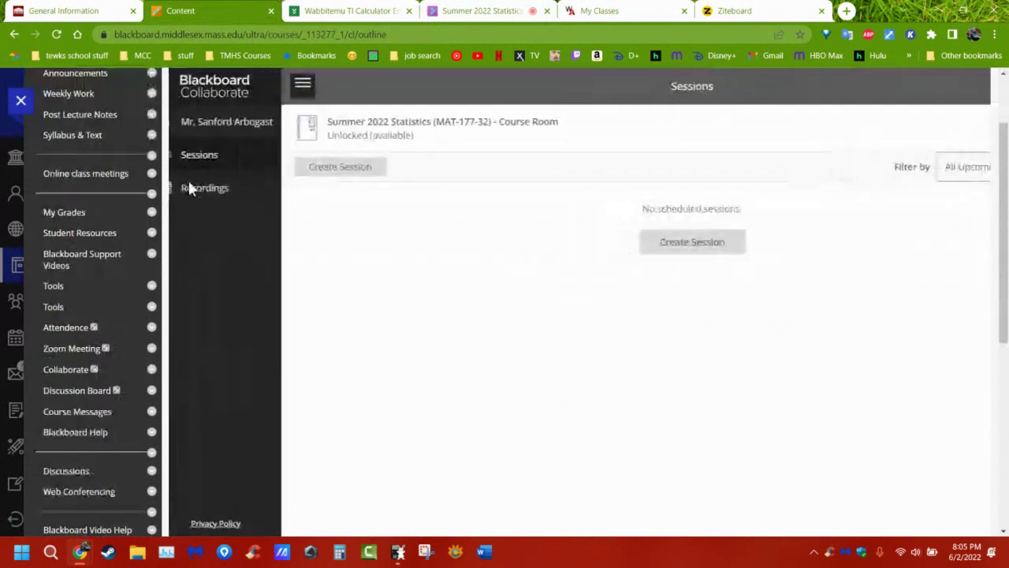
left_click(209, 195)
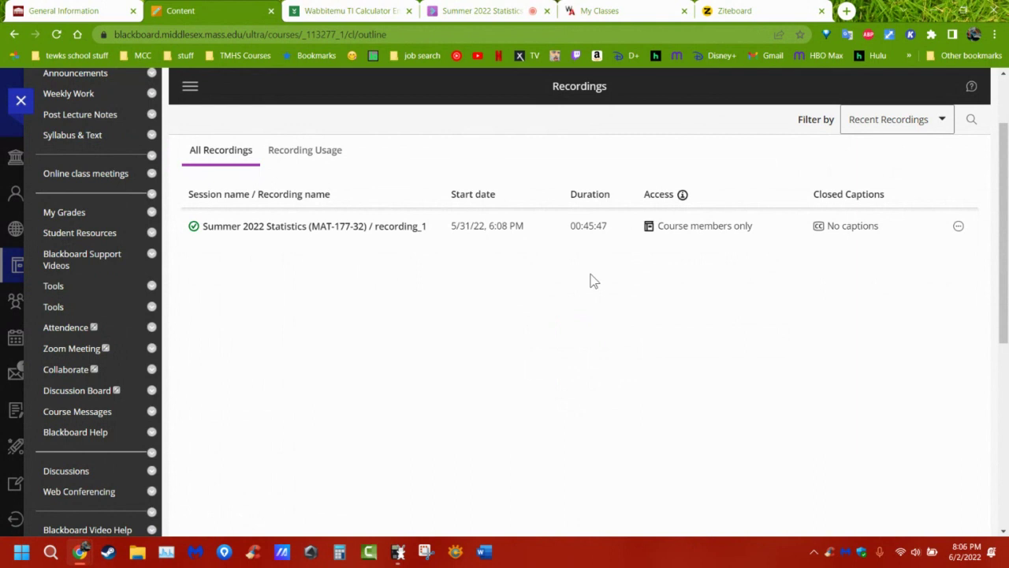
Open the course's Post Lecture Notes forums and follow the VideoNot.es link in the Chapter 1 Lecture description.
left_click(80, 115)
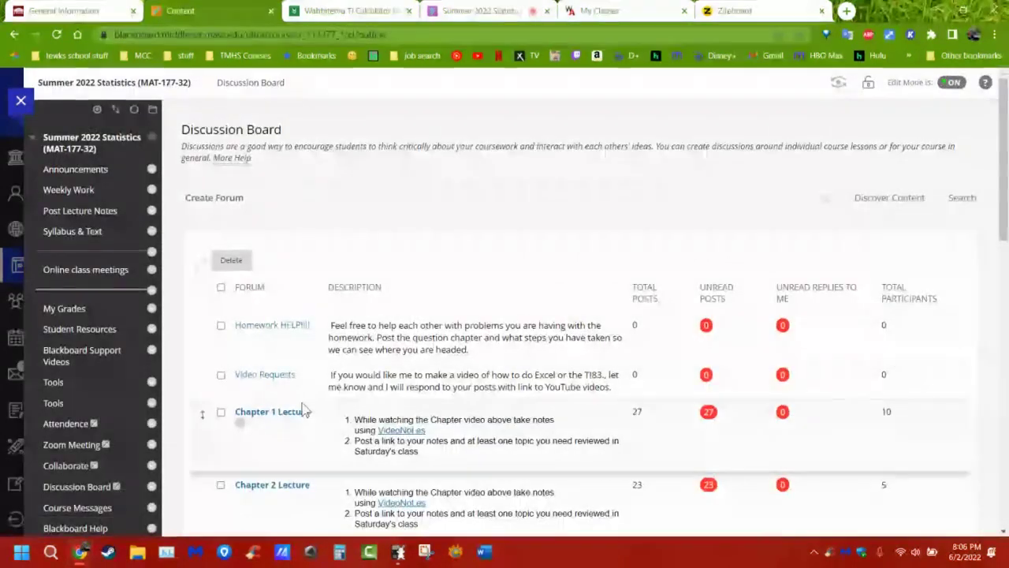
scroll(300, 308, "down", 3)
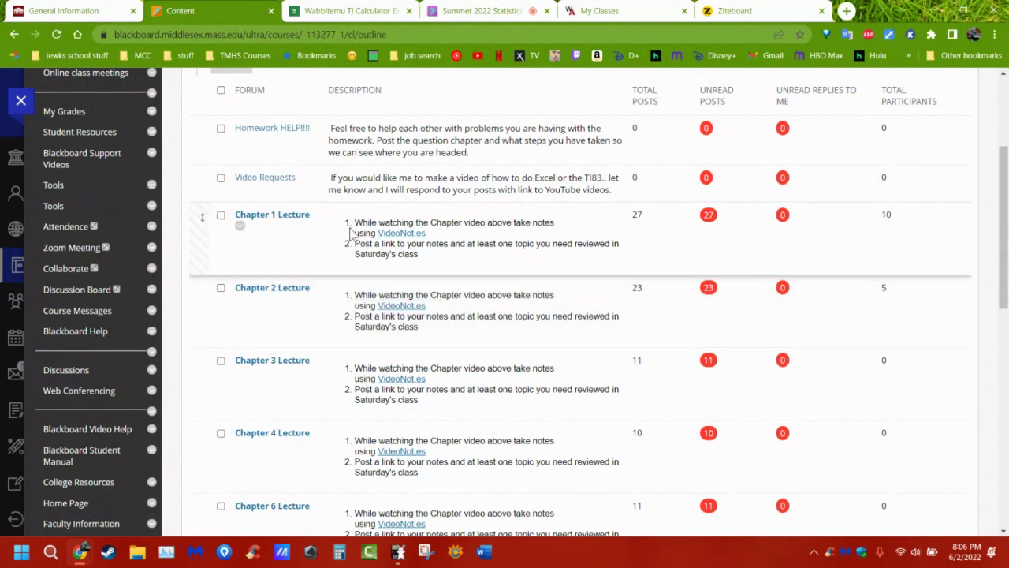
left_click(410, 235)
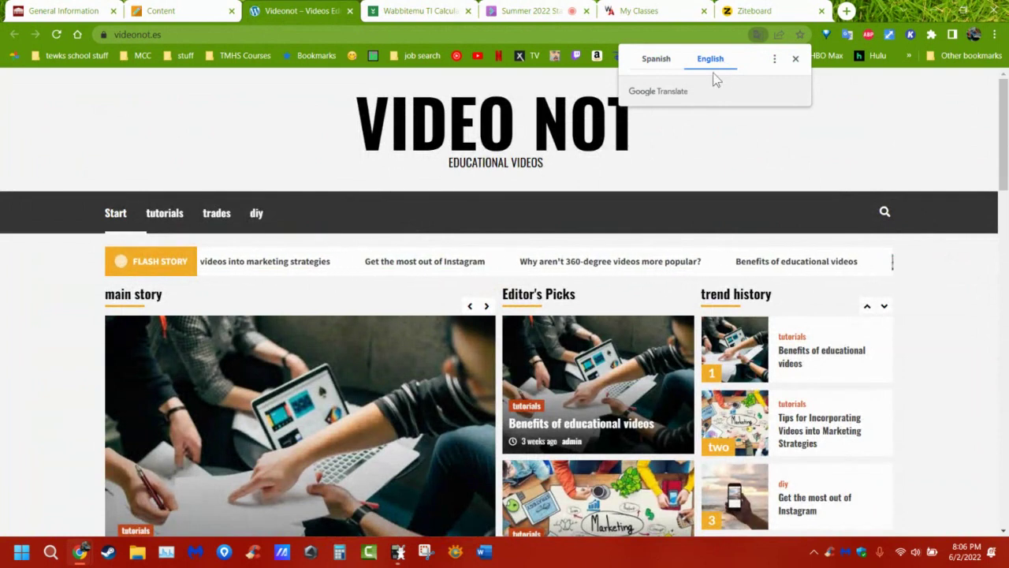
Dismiss the translation popup, look through the Video Not homepage, and return to the Collaborate session.
left_click(796, 58)
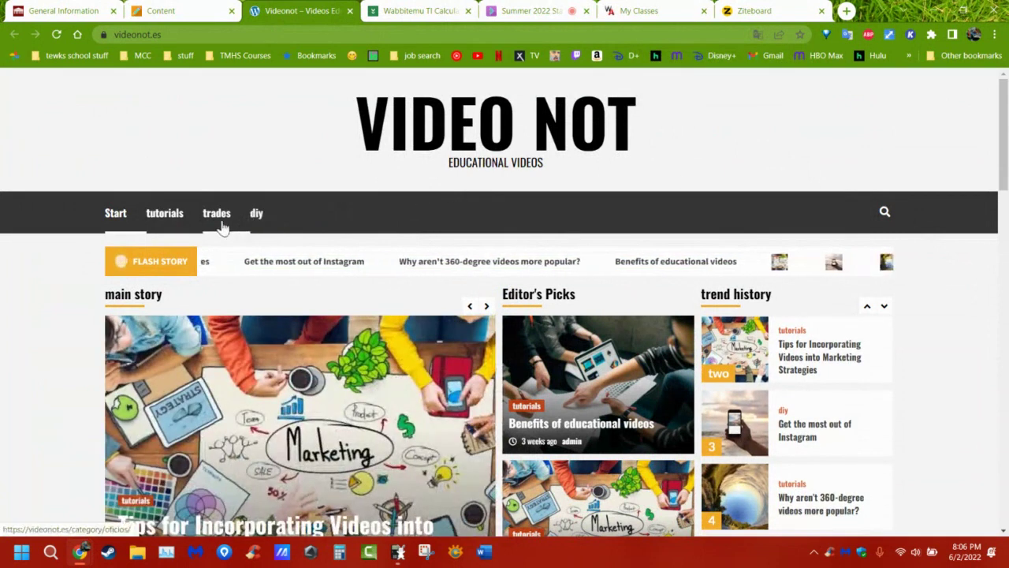
scroll(383, 210, "down", 3)
scroll(386, 215, "down", 4)
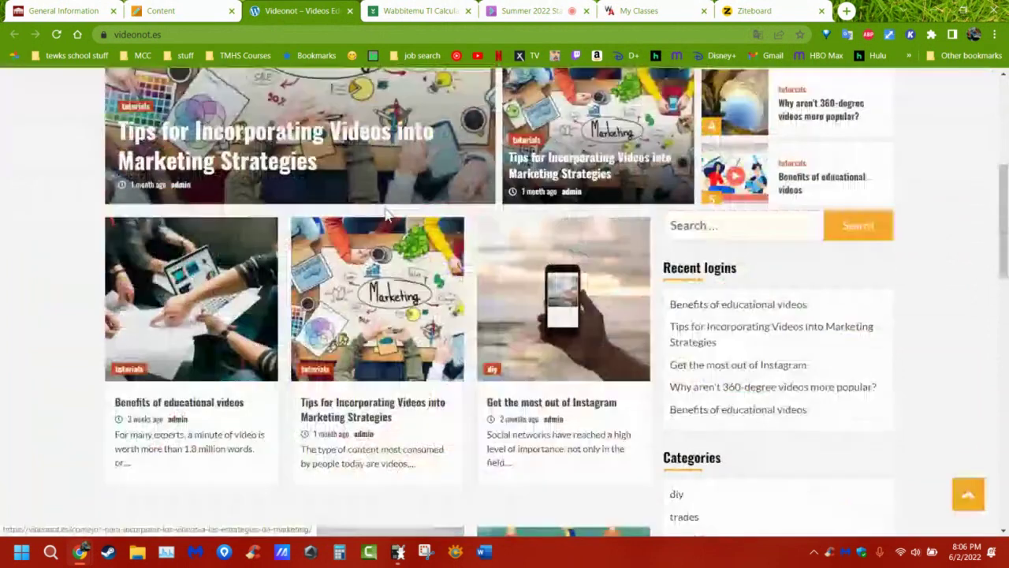
scroll(964, 378, "up", 1)
scroll(968, 377, "up", 4)
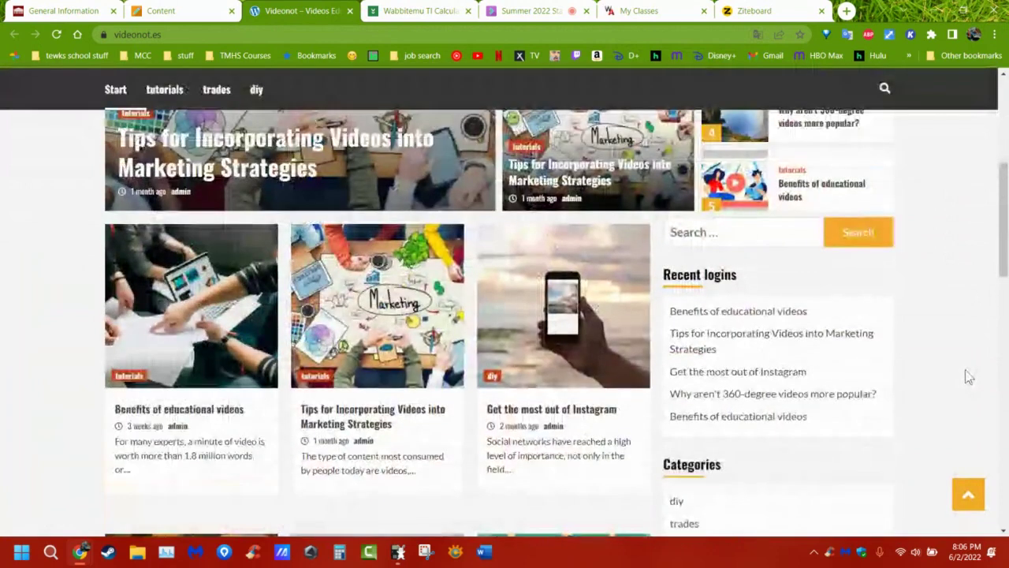
scroll(969, 377, "up", 2)
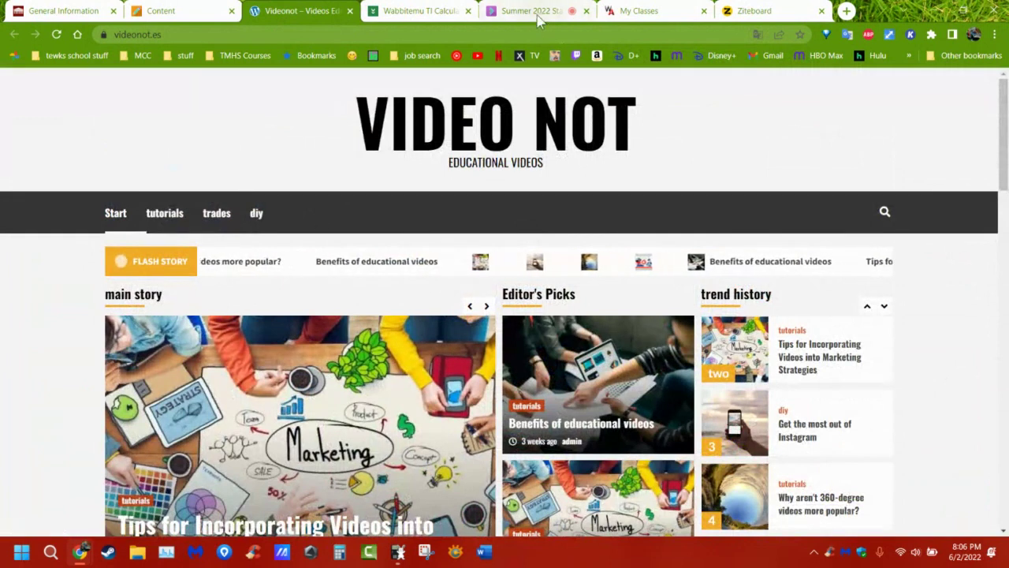
left_click(639, 11)
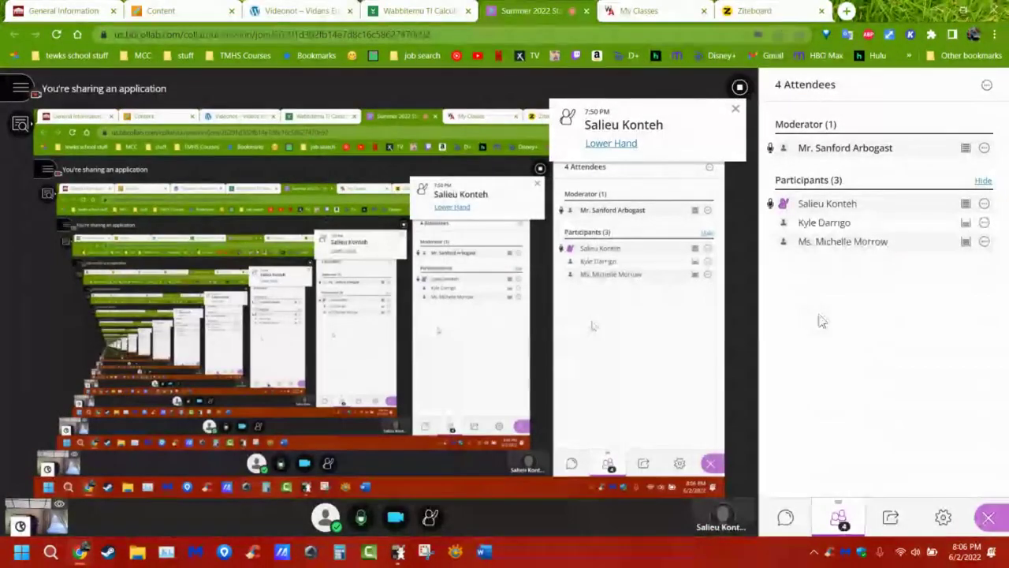
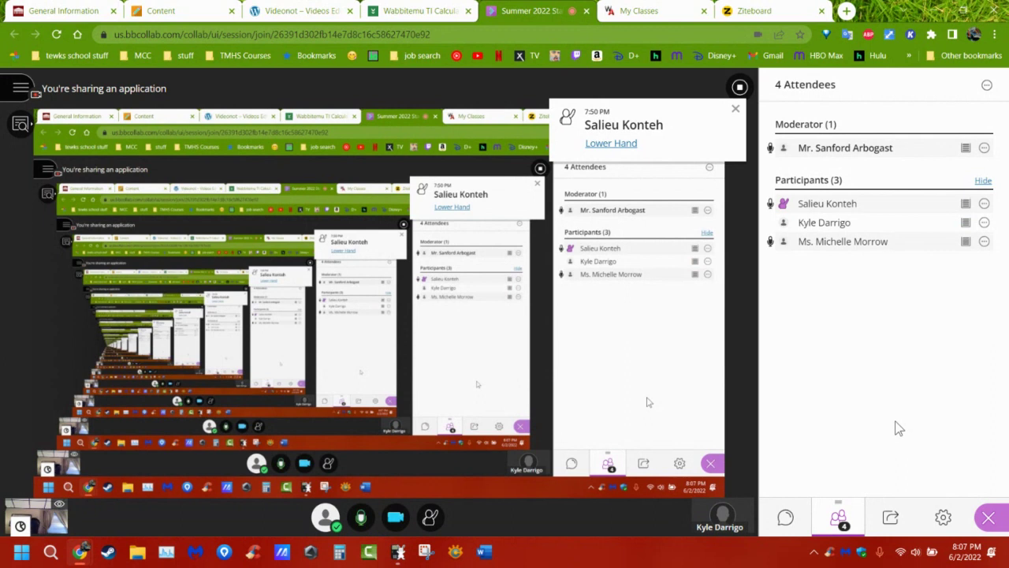
Open the Class Calendar from the Blackboard course's Syllabus & Text page.
left_click(161, 11)
scroll(87, 197, "up", 3)
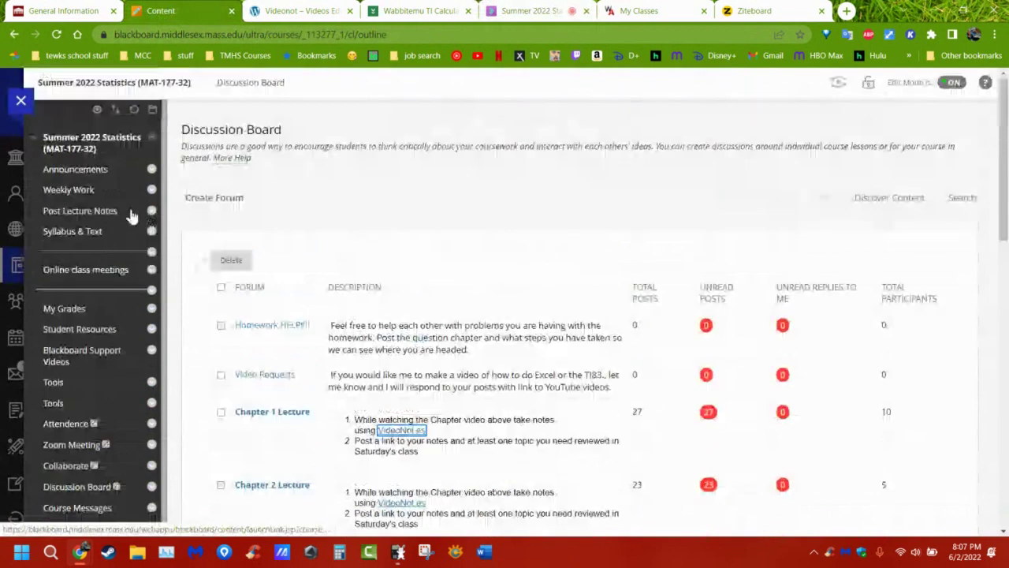
left_click(79, 231)
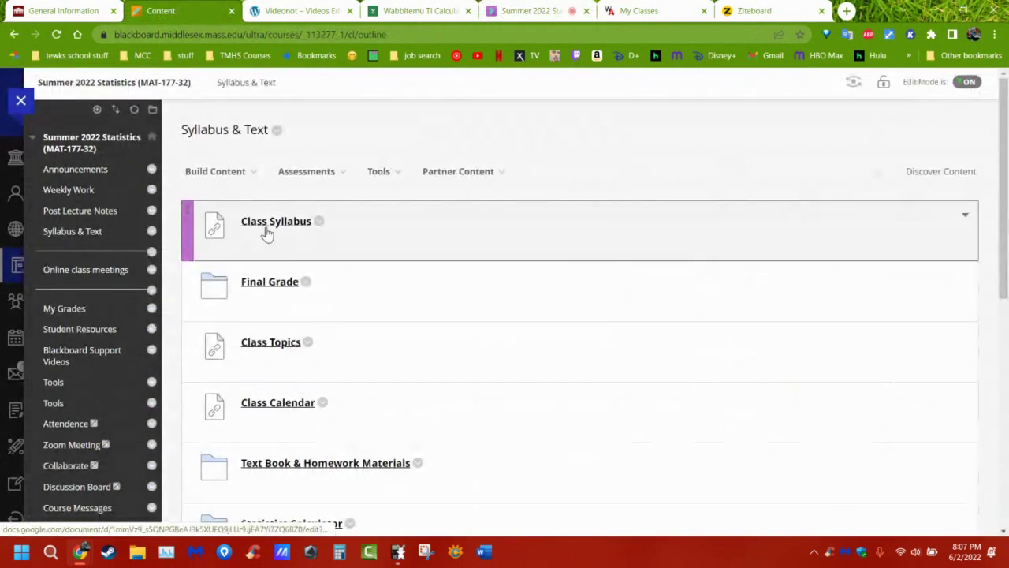
left_click(285, 409)
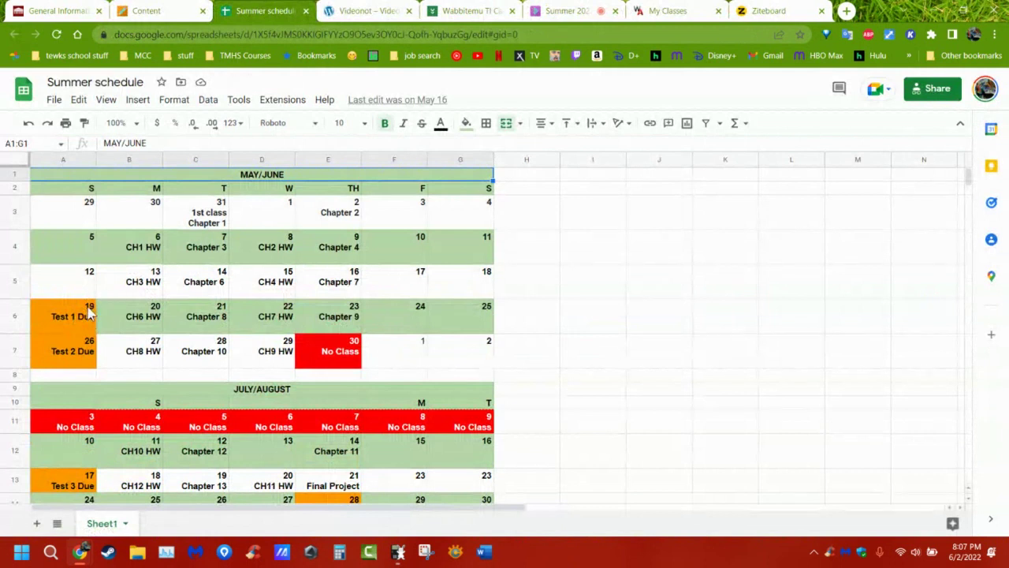
View the schedule for Test 1 in WebAssign, and return to the My Classes home page.
left_click(641, 12)
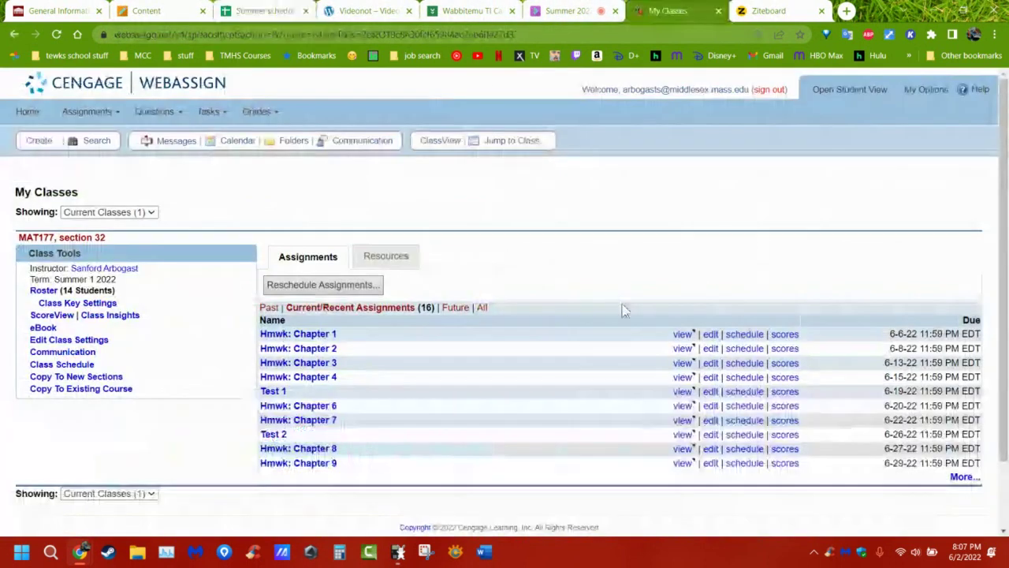
left_click(751, 395)
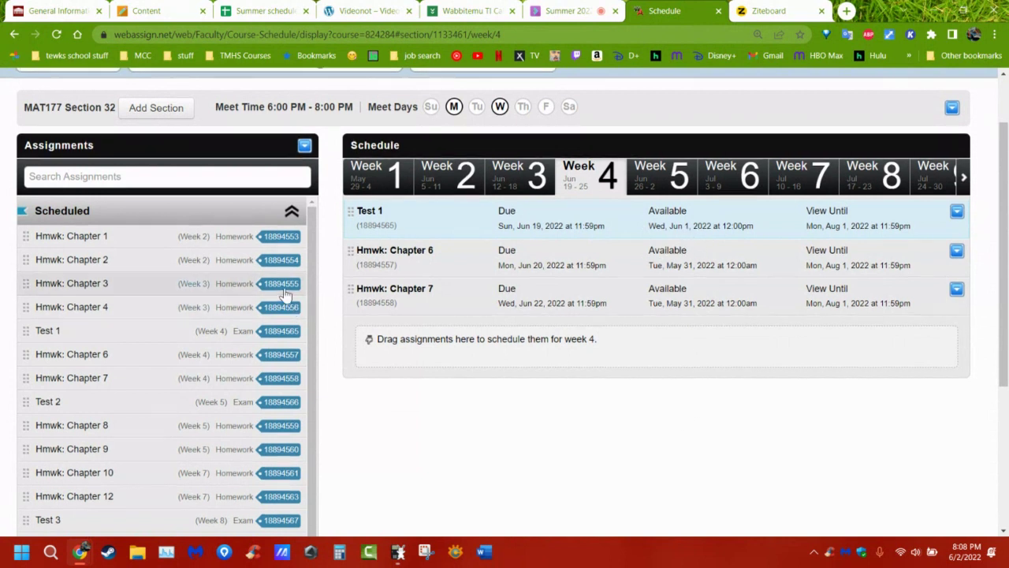
scroll(283, 293, "up", 2)
left_click(26, 110)
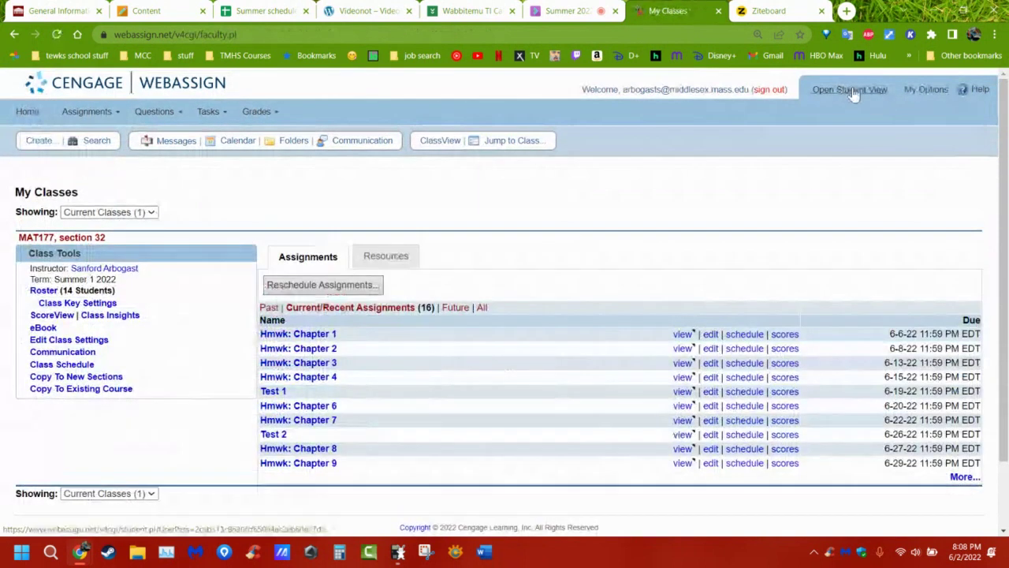
Open WebAssign's Student View and review the due dates of the homework and tests under My Assignments.
left_click(851, 90)
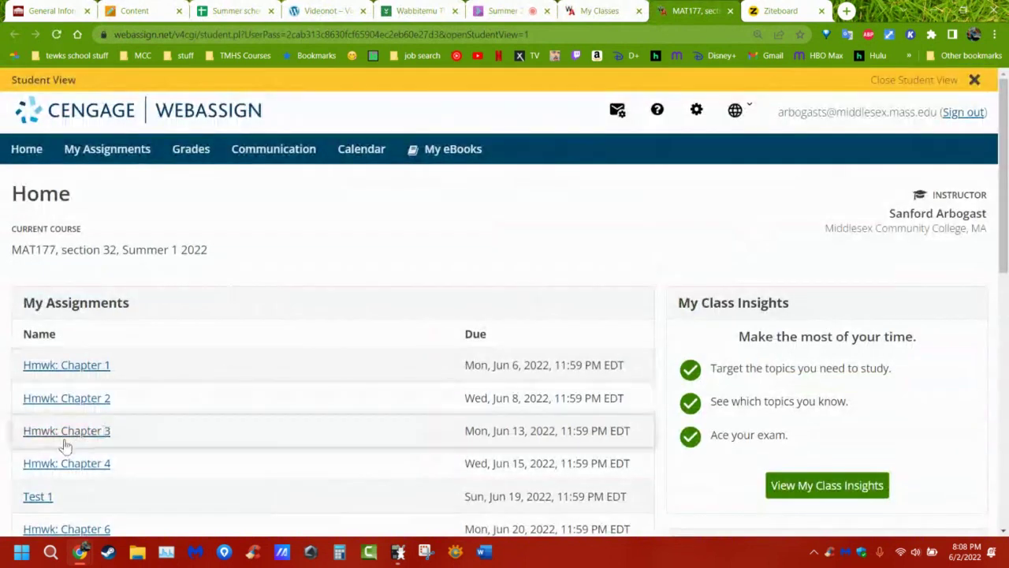
scroll(65, 445, "down", 1)
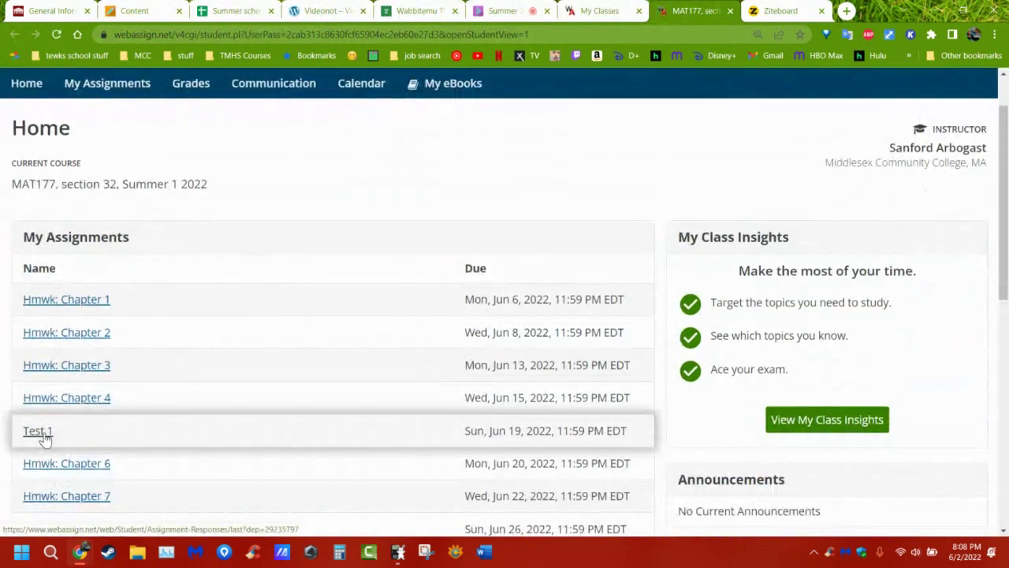
scroll(153, 426, "down", 5)
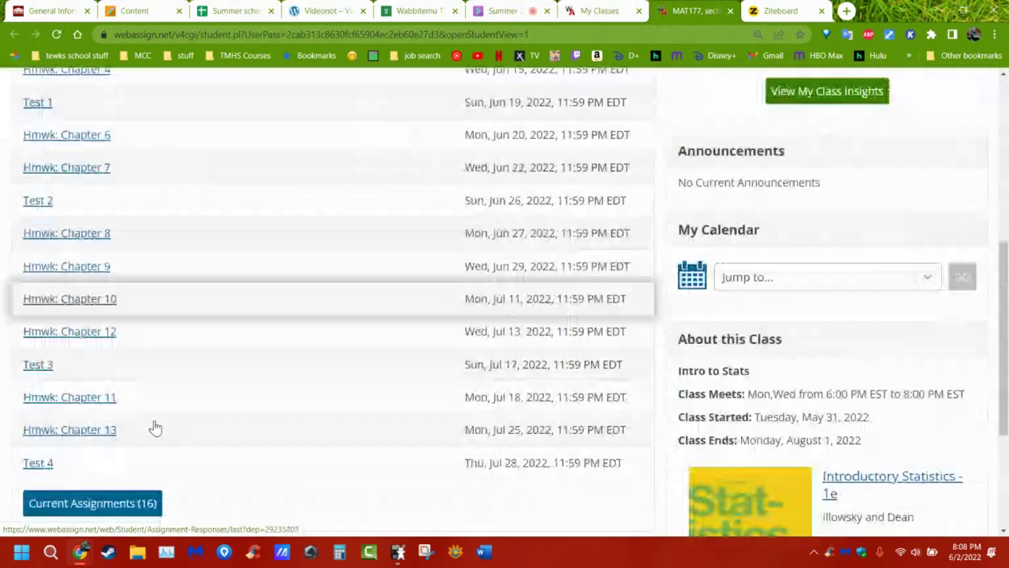
scroll(155, 426, "up", 3)
scroll(153, 424, "down", 3)
scroll(155, 424, "up", 2)
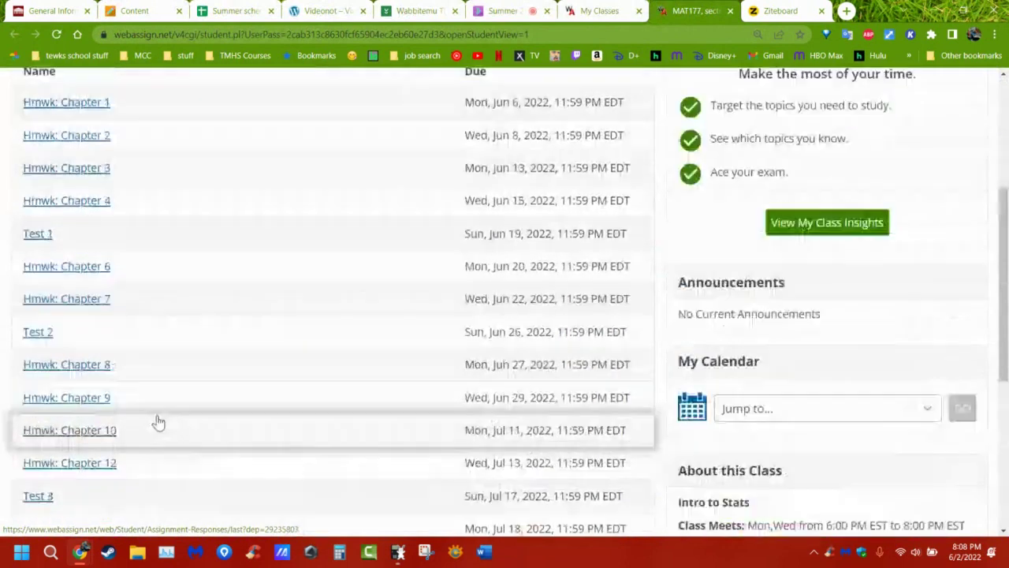
scroll(158, 424, "up", 1)
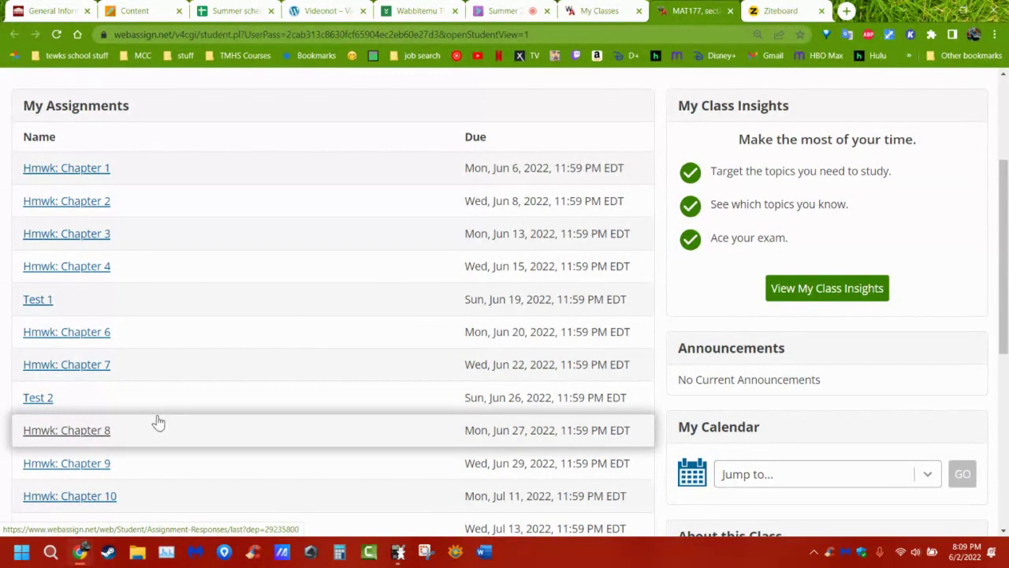
Look through the assignment list, comparing the due dates of Tests 1 to 3 with those of the chapter homework.
scroll(165, 428, "down", 2)
scroll(201, 444, "up", 2)
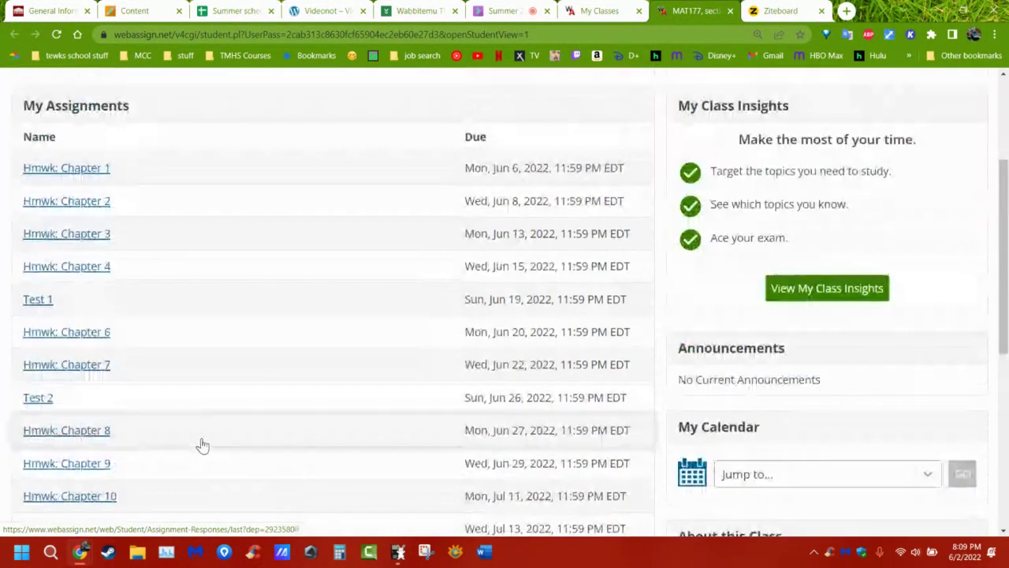
scroll(202, 446, "down", 2)
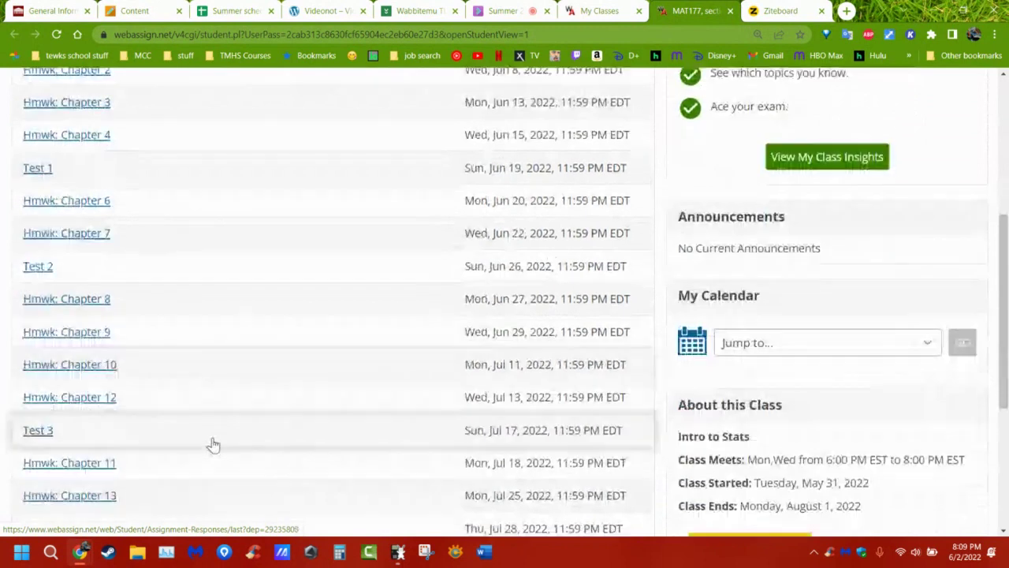
scroll(219, 443, "up", 1)
scroll(226, 441, "up", 1)
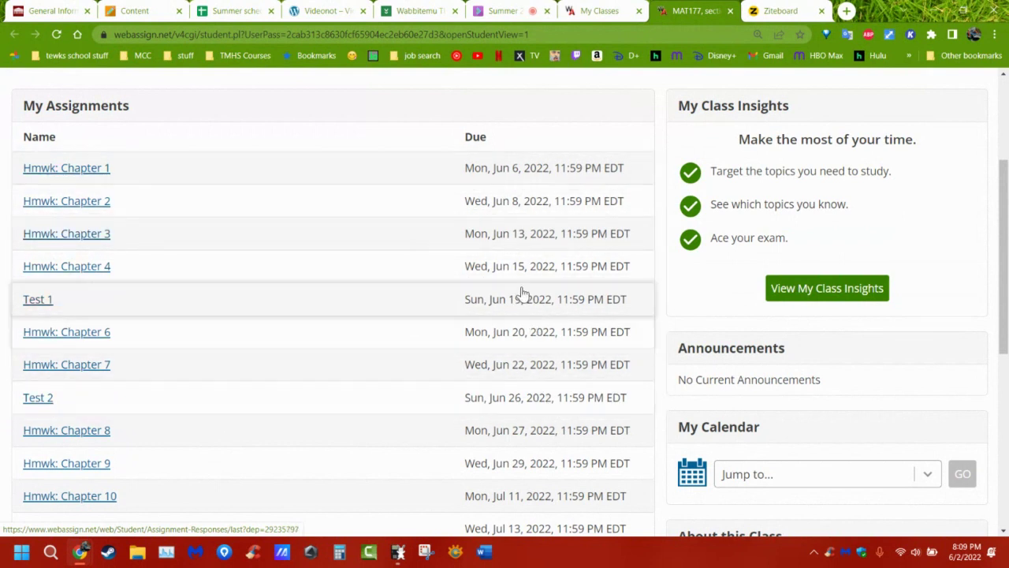
scroll(527, 197, "down", 1)
scroll(530, 201, "up", 3)
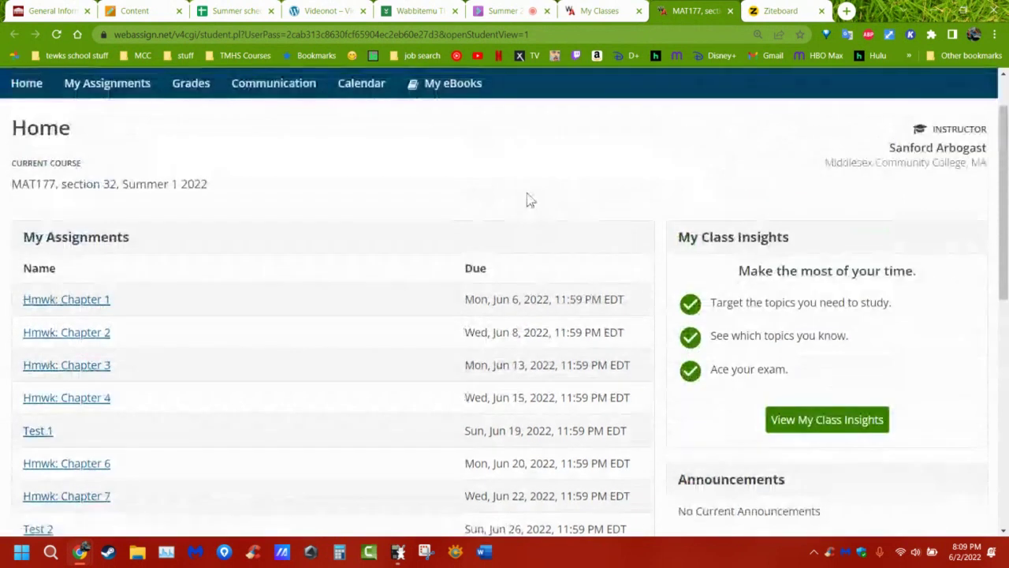
scroll(528, 199, "down", 2)
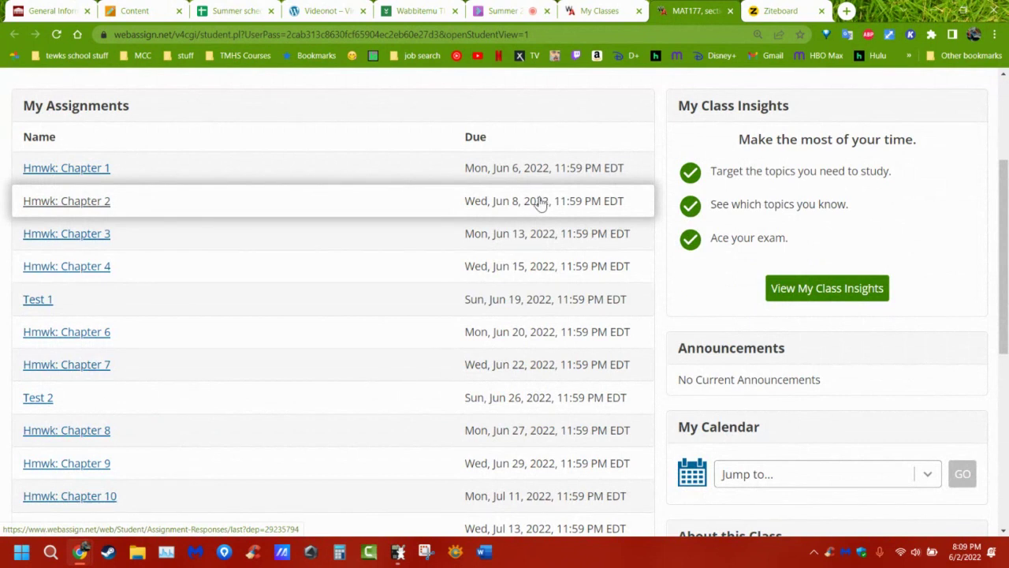
Open Test 1 and review its due date, question list, instructions and submission and scoring rules.
left_click(36, 299)
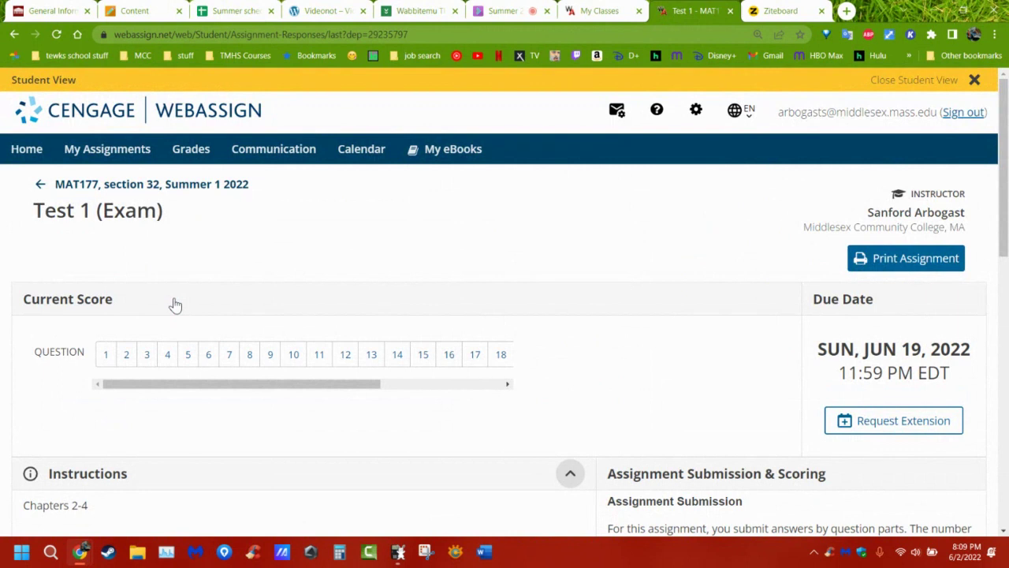
scroll(450, 345, "down", 2)
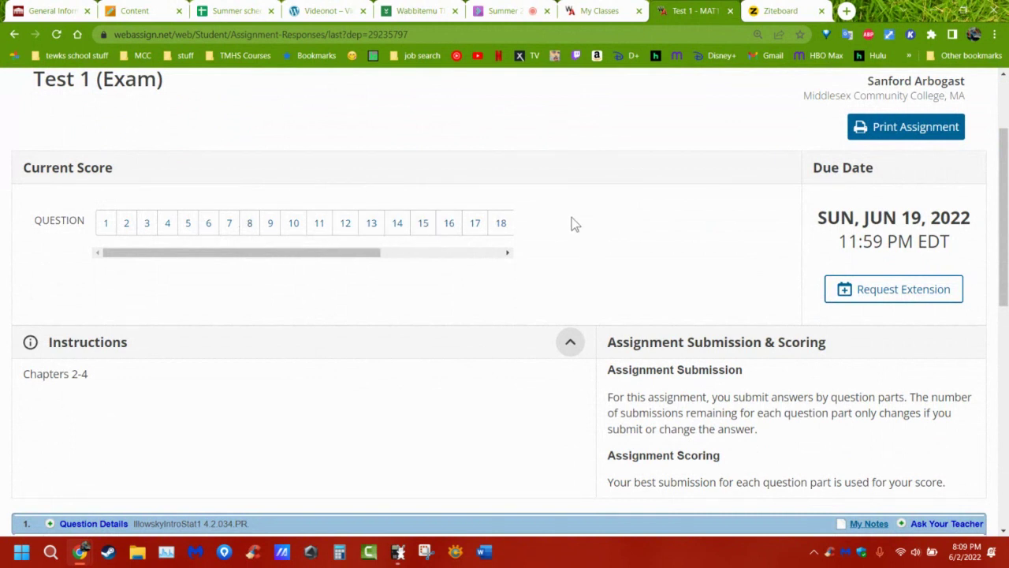
scroll(359, 305, "down", 2)
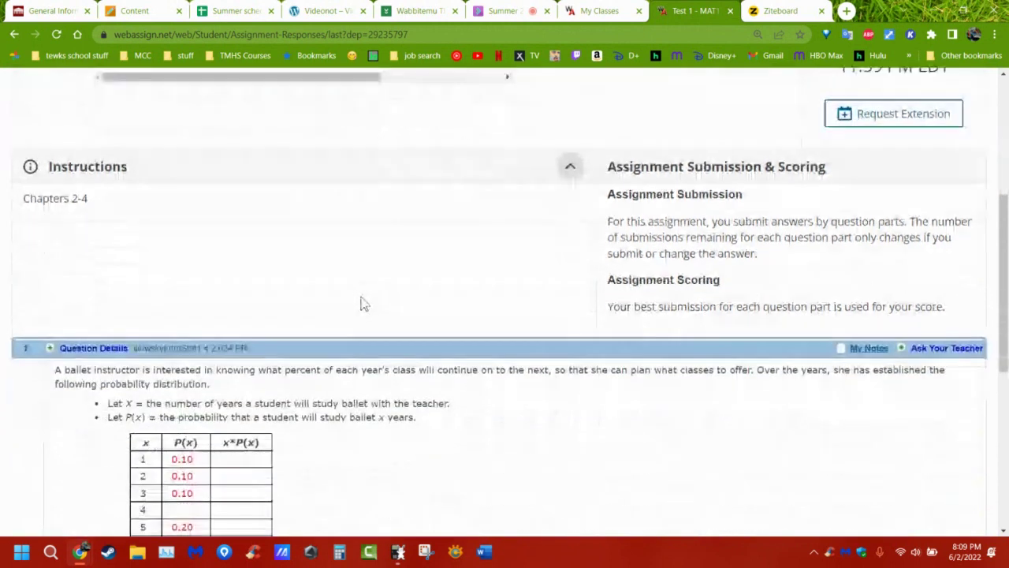
scroll(364, 299, "down", 1)
scroll(365, 300, "up", 3)
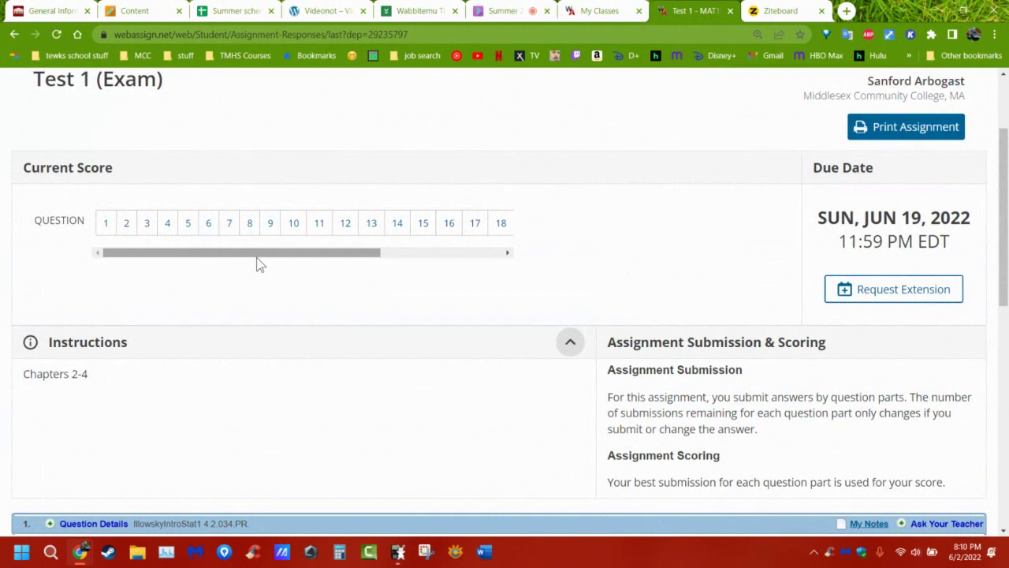
scroll(271, 228, "down", 3)
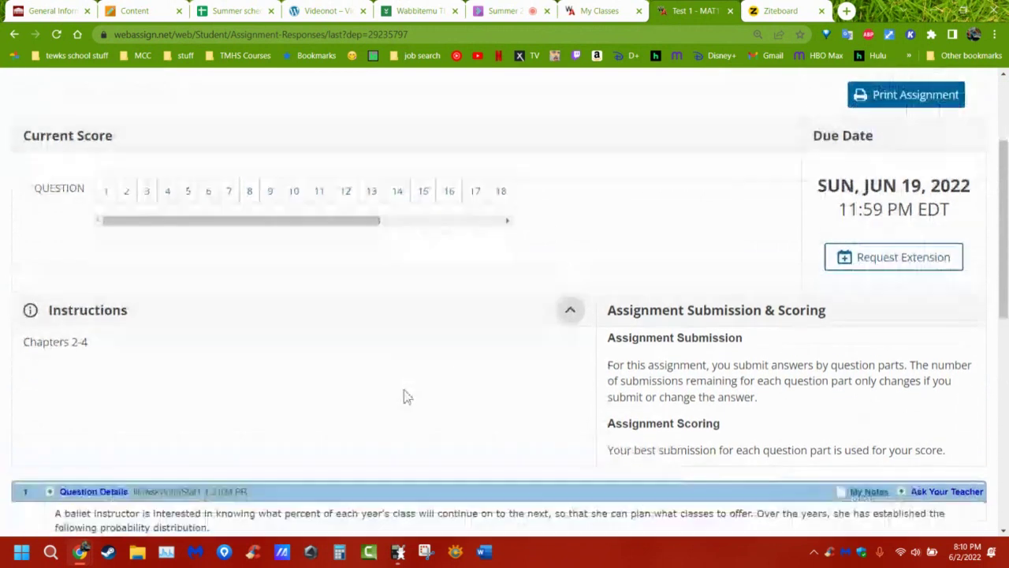
scroll(406, 398, "down", 1)
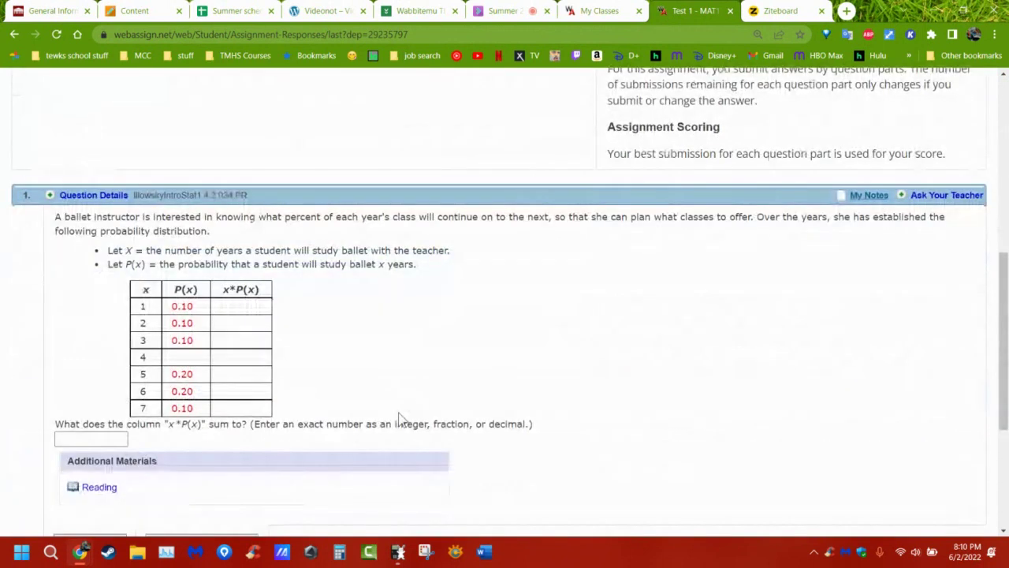
Examine question 1 of Test 1 and its answer options, then open a practice version of it and close it.
scroll(406, 416, "down", 3)
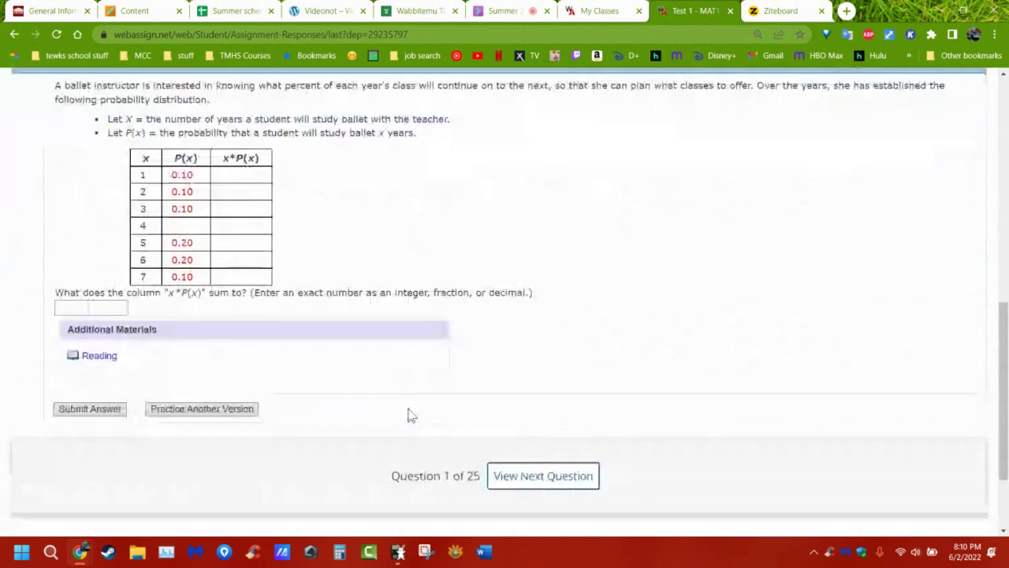
scroll(411, 413, "up", 4)
scroll(414, 412, "up", 1)
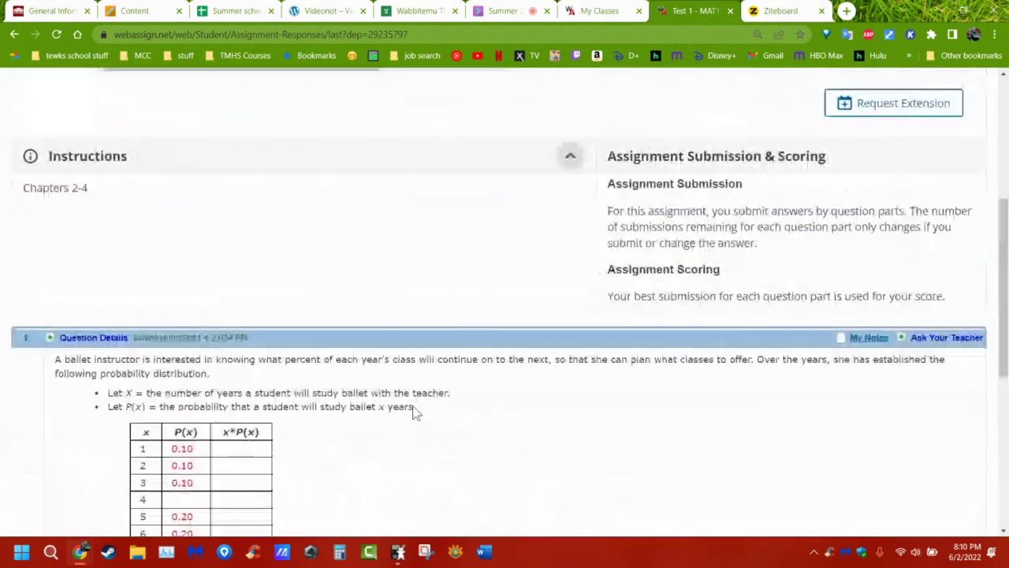
scroll(414, 410, "down", 3)
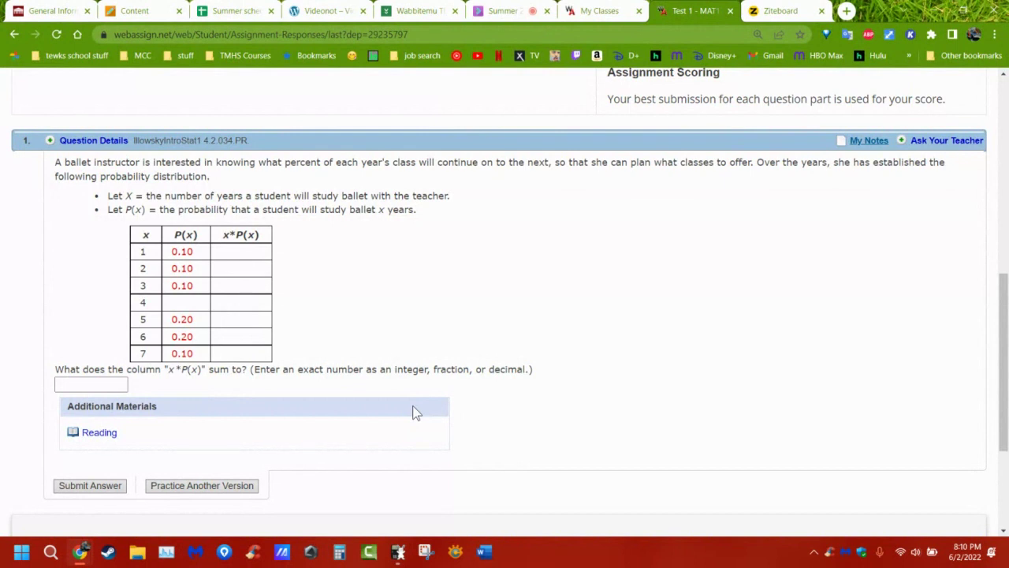
scroll(463, 383, "down", 3)
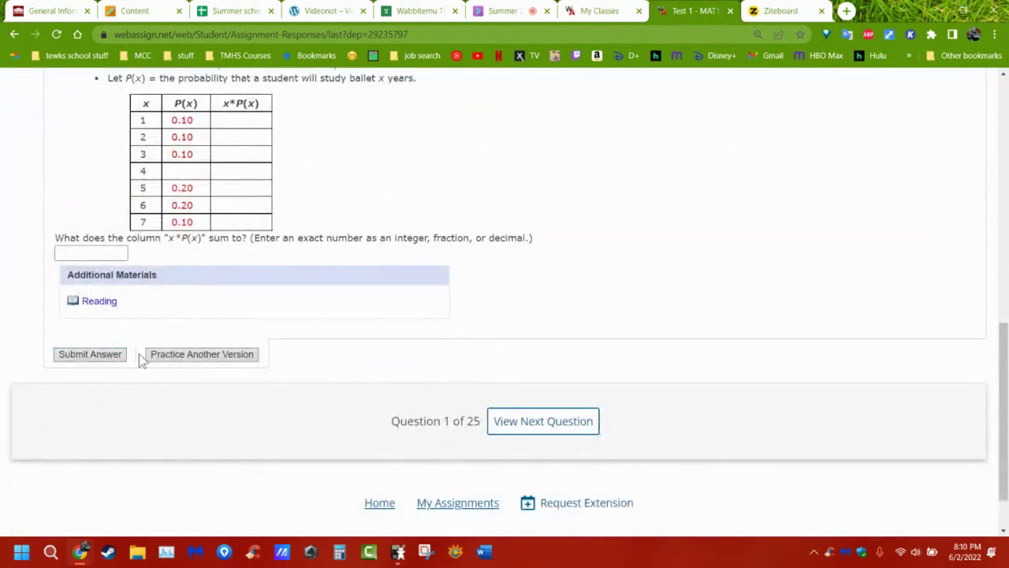
scroll(439, 382, "up", 5)
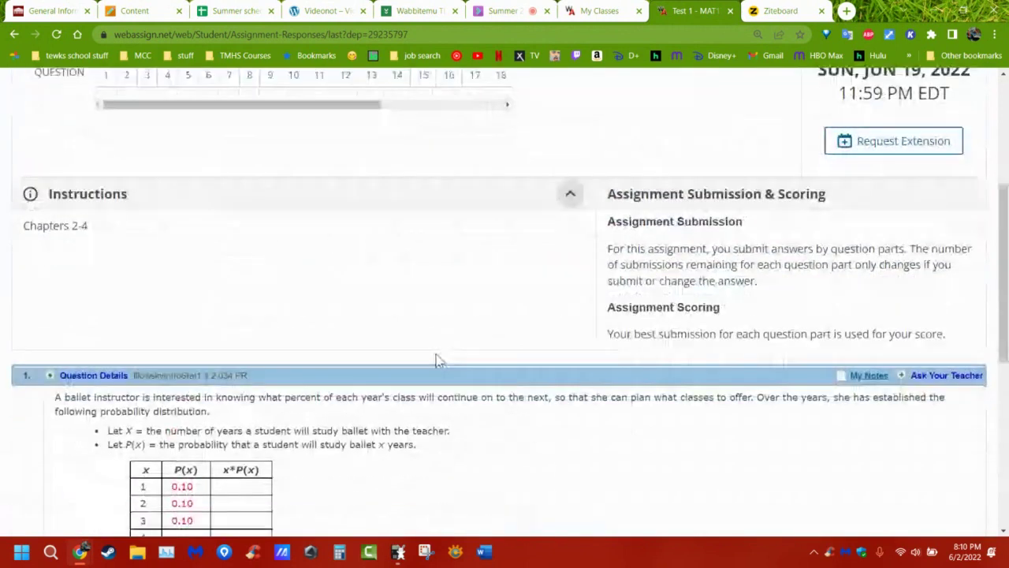
scroll(439, 360, "down", 3)
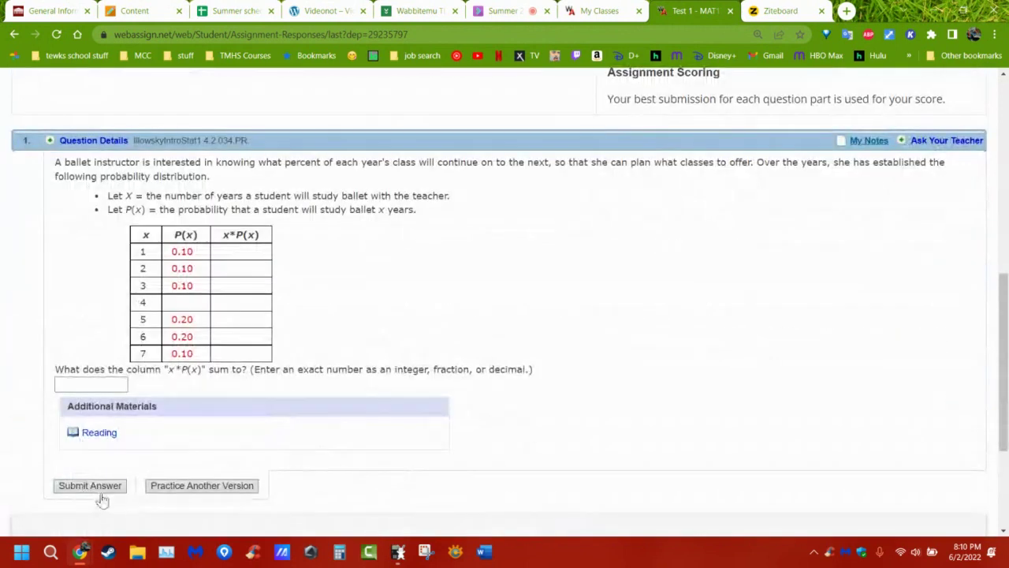
scroll(203, 432, "up", 5)
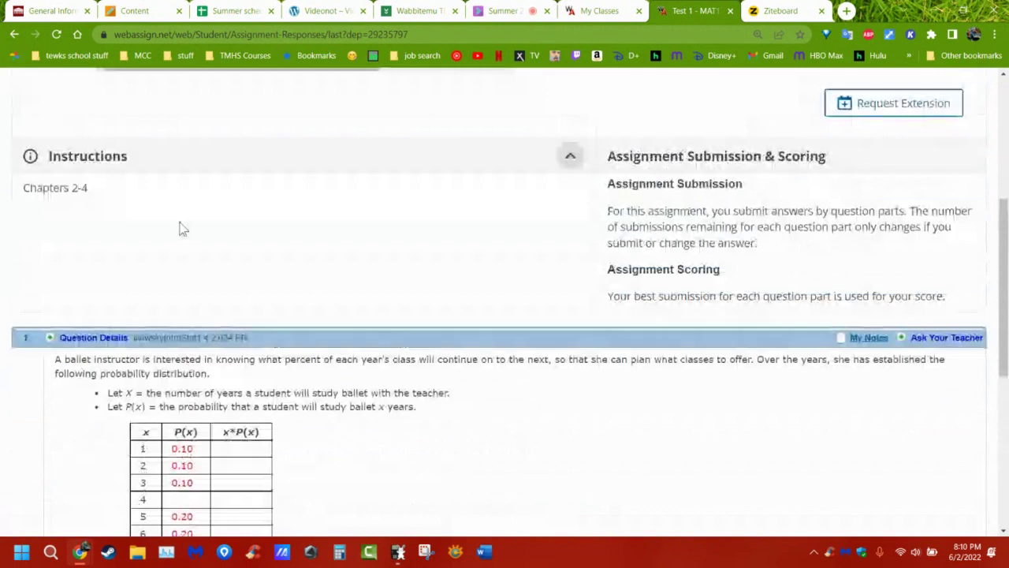
scroll(169, 270, "down", 5)
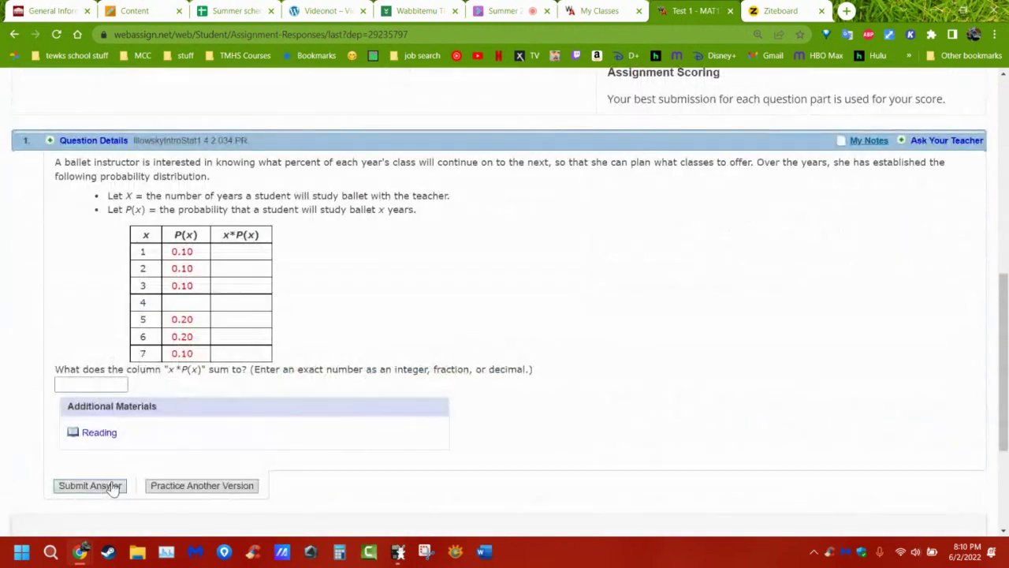
left_click(216, 486)
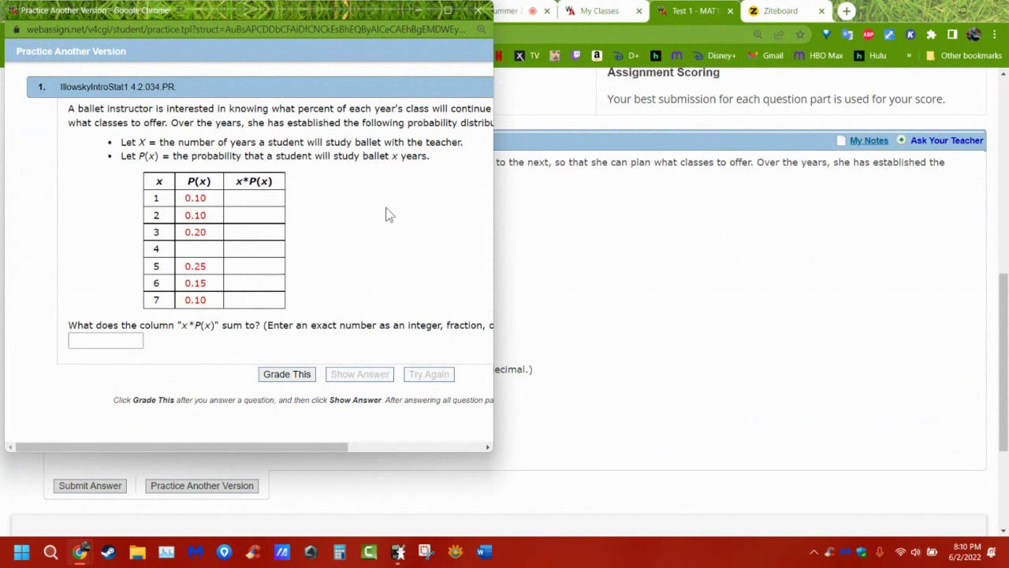
left_click(478, 13)
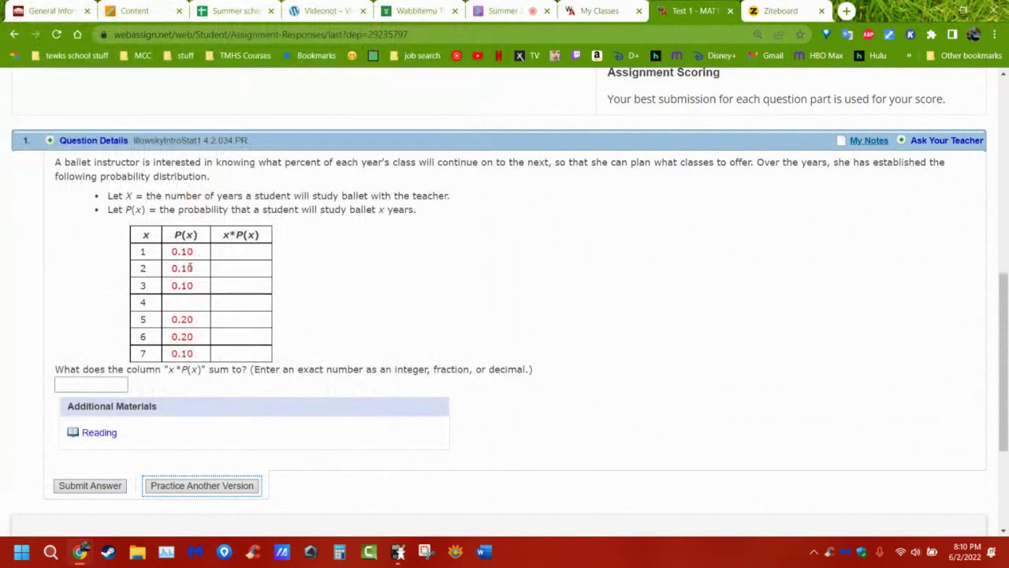
Open the reading linked to question 1, look over its expected value table, and close the textbook page.
left_click(115, 440)
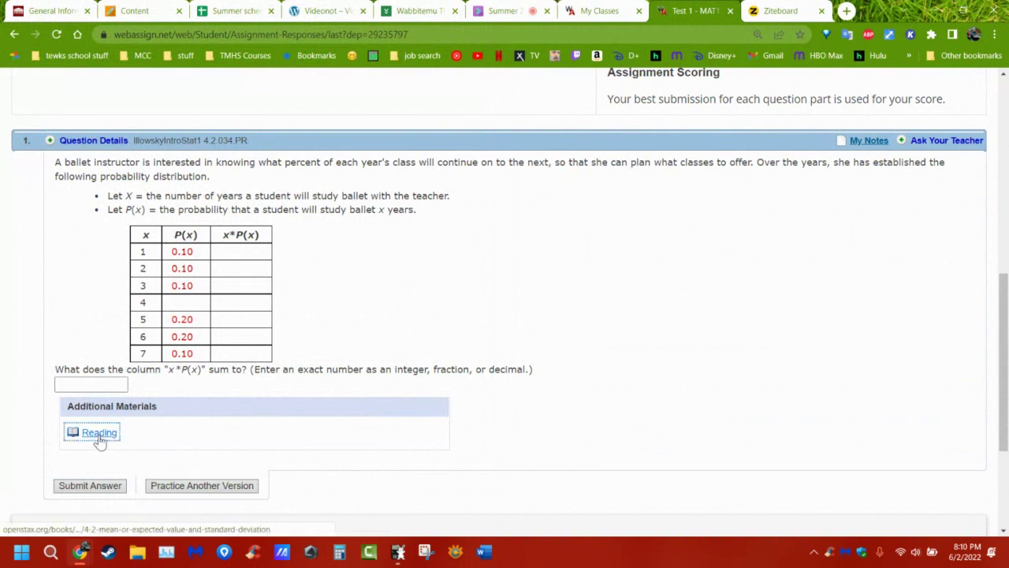
left_click(100, 438)
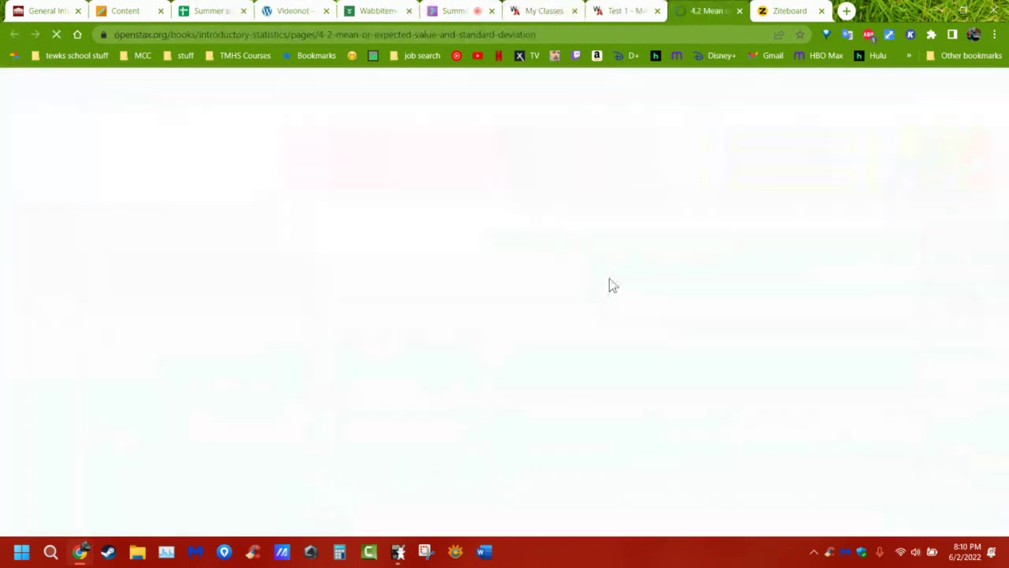
scroll(615, 355, "down", 2)
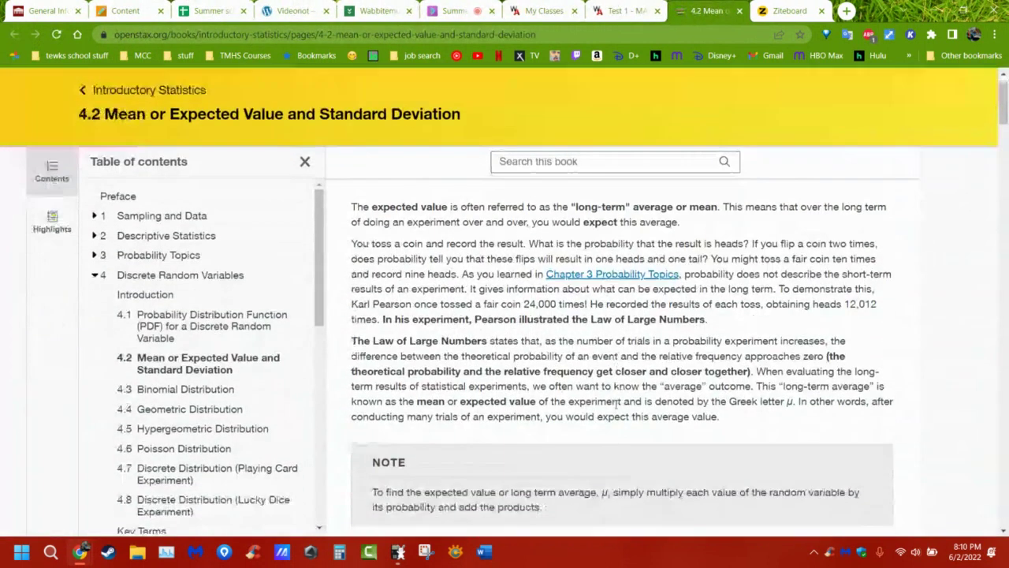
scroll(616, 403, "down", 6)
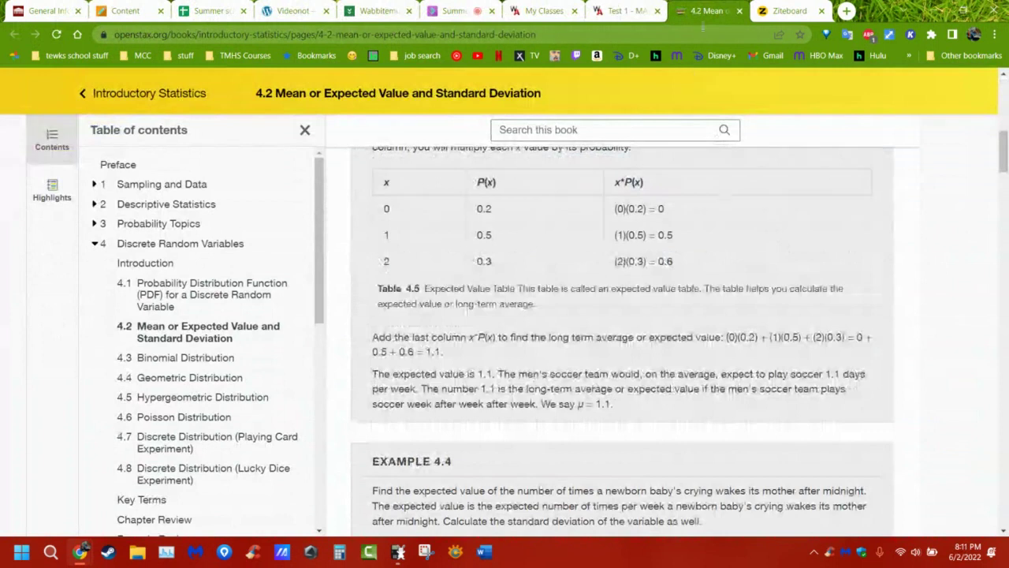
left_click(740, 10)
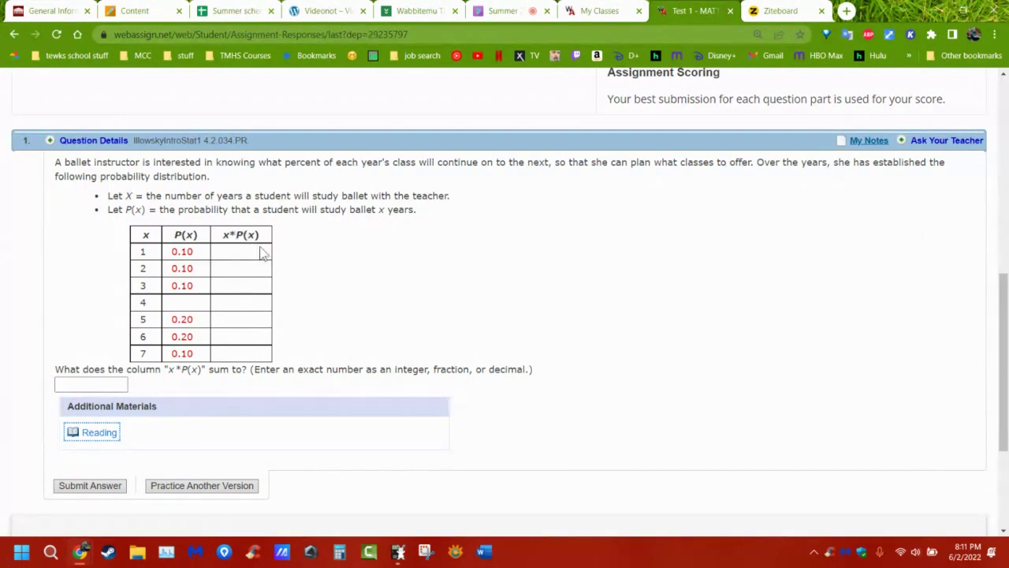
Review question 1's probability table and mark the wording about the "x*P(x)" sum without entering an answer.
scroll(322, 275, "up", 4)
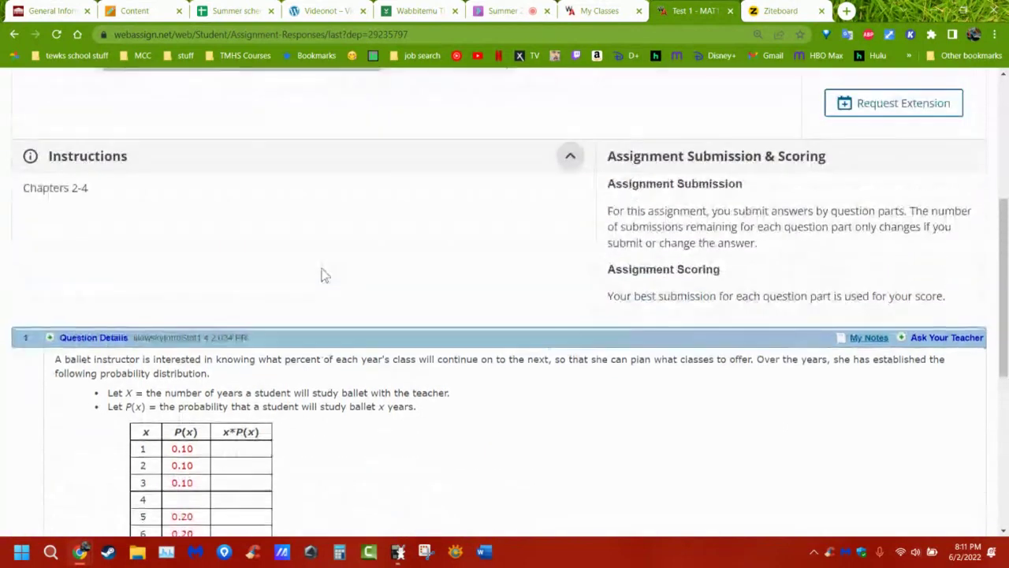
scroll(322, 275, "down", 3)
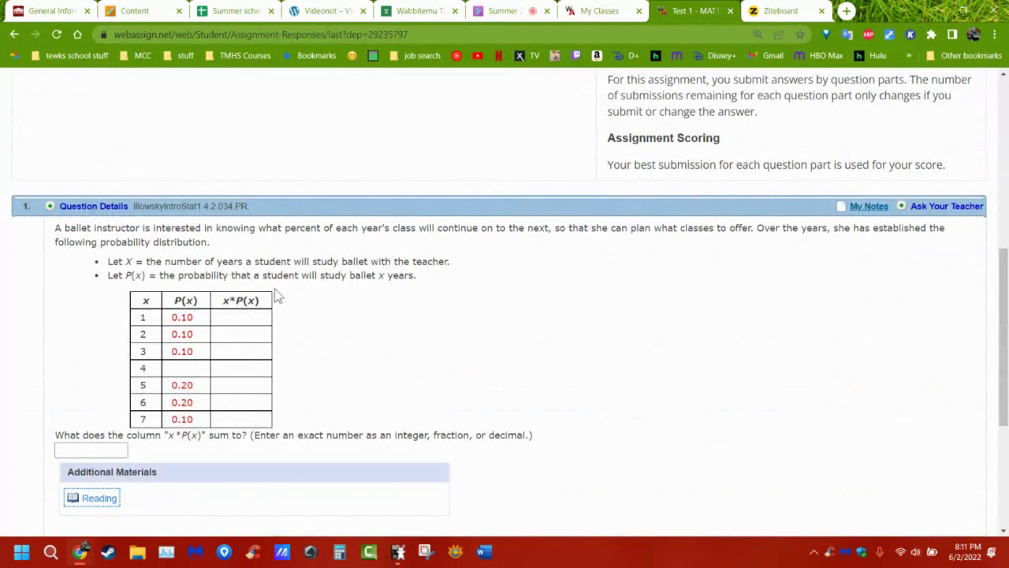
scroll(367, 311, "down", 2)
scroll(373, 309, "up", 5)
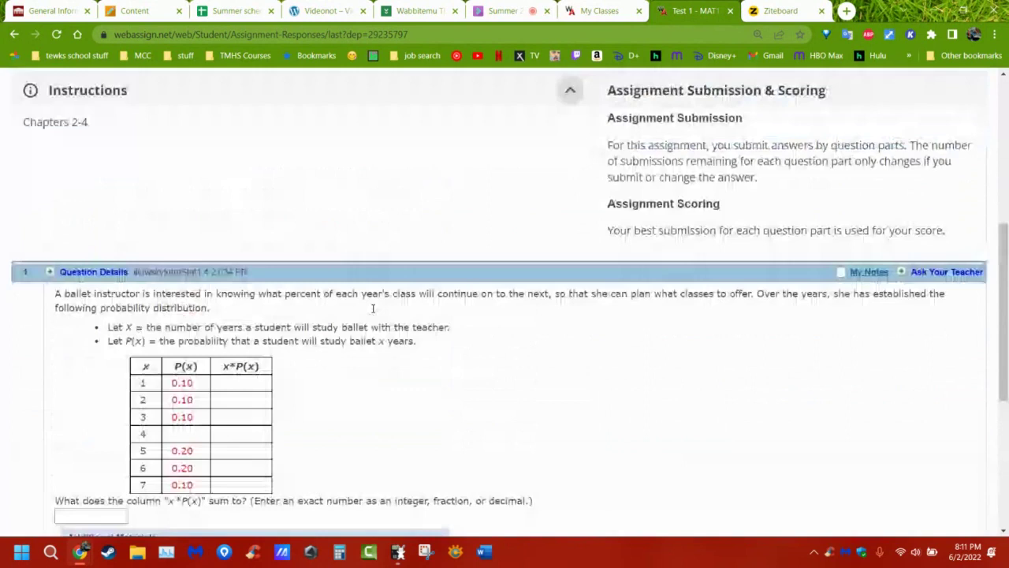
scroll(375, 315, "down", 3)
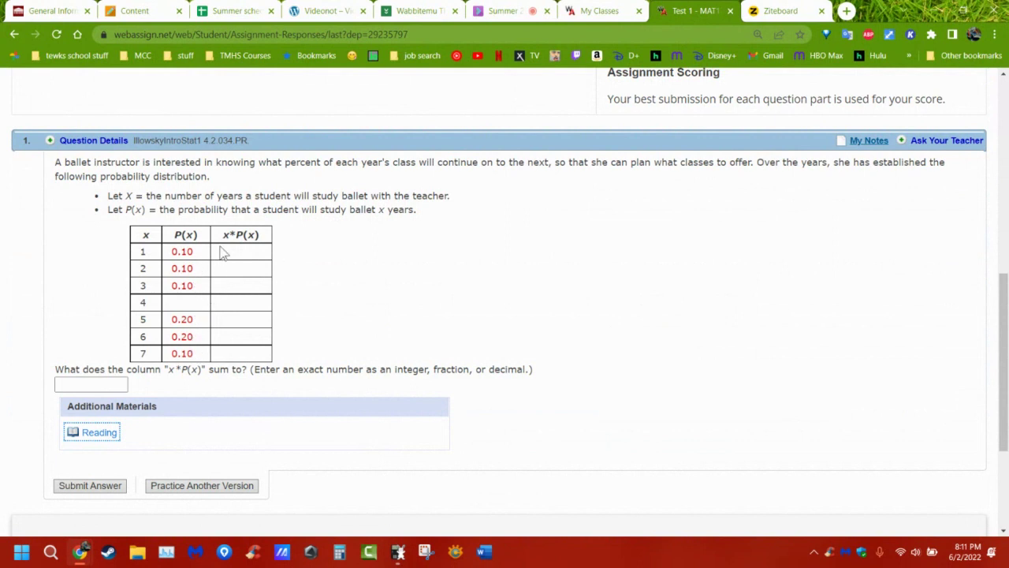
left_click(89, 382)
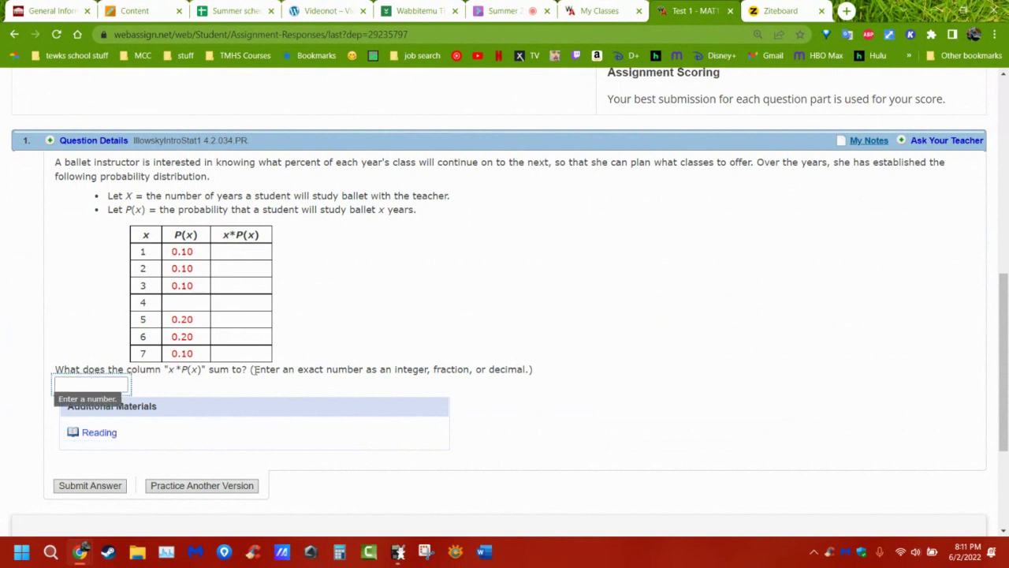
left_click_drag(254, 370, 164, 370)
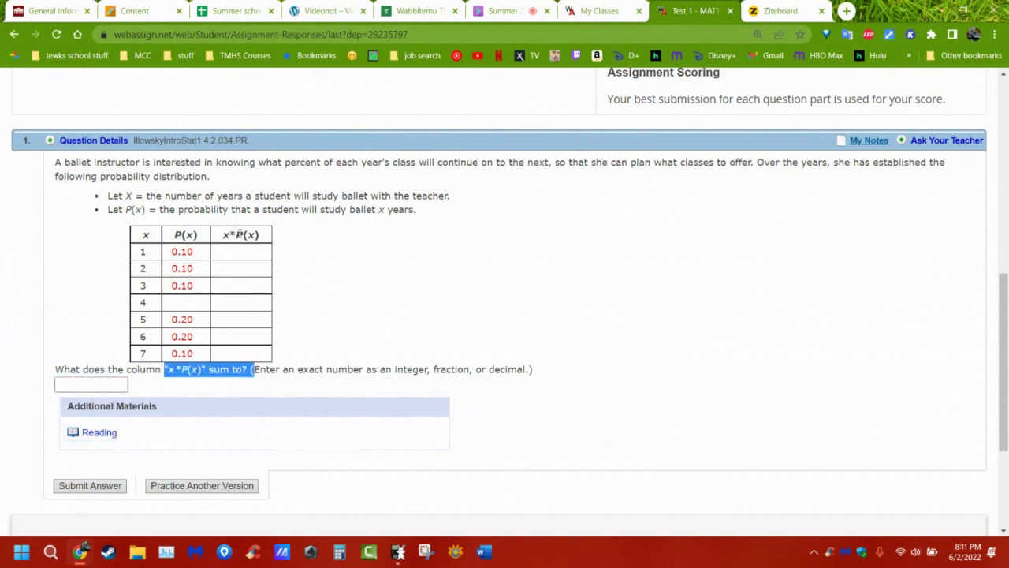
left_click(291, 371)
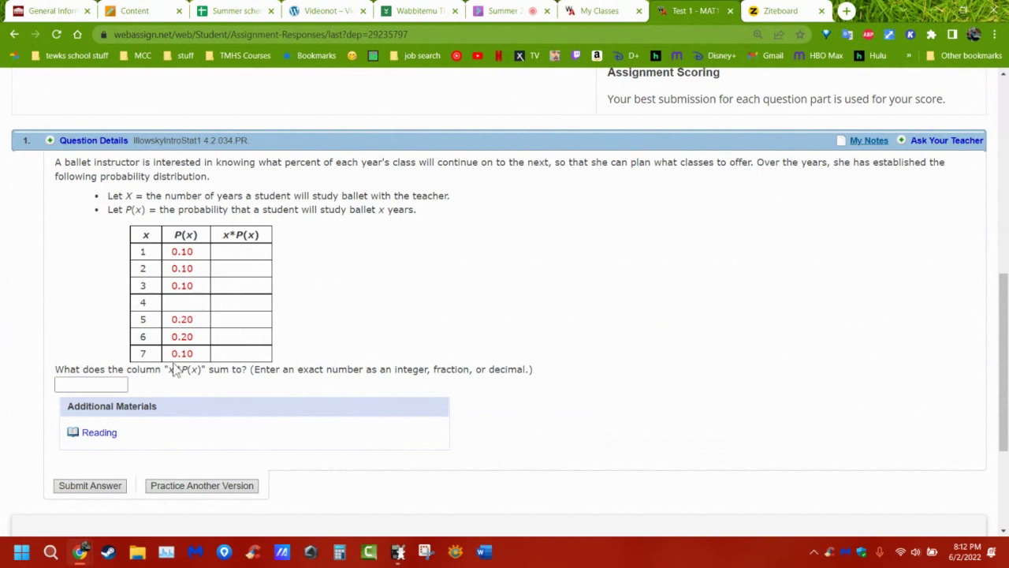
Reopen the reading linked to question 1, review its section title and the expected value table in Example 4.3, and close the textbook page.
left_click(100, 433)
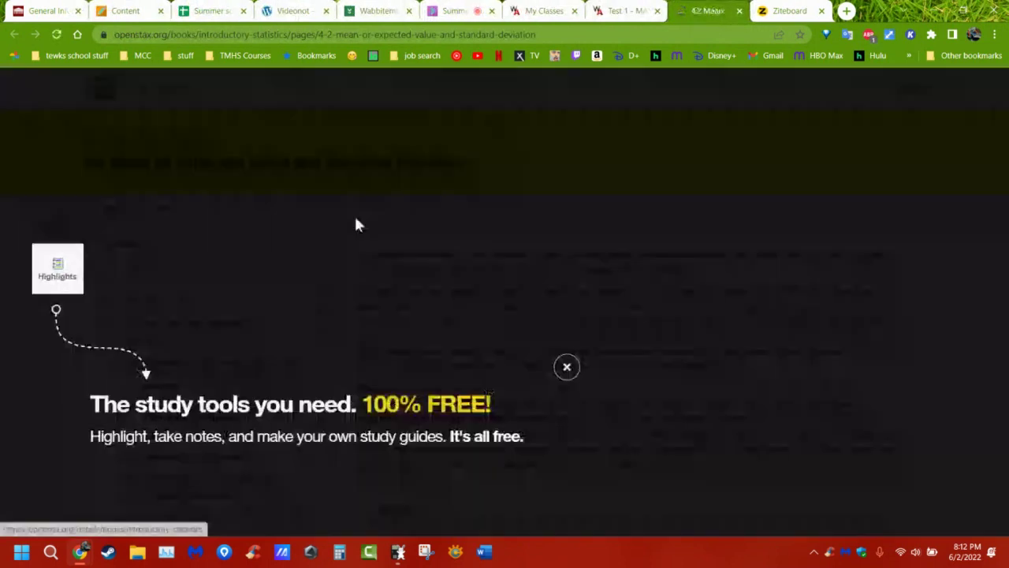
left_click(567, 367)
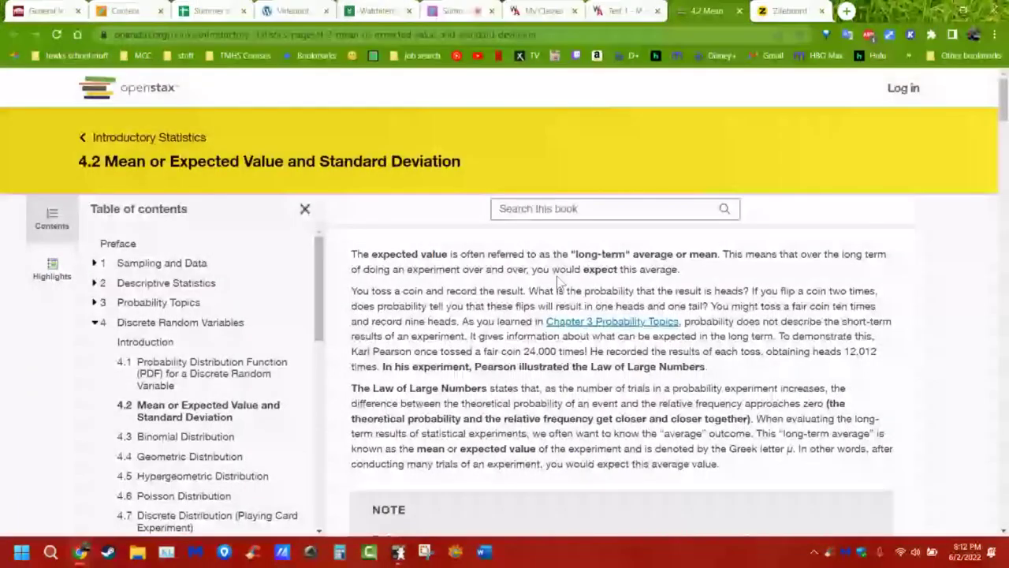
scroll(557, 282, "down", 4)
scroll(549, 255, "down", 3)
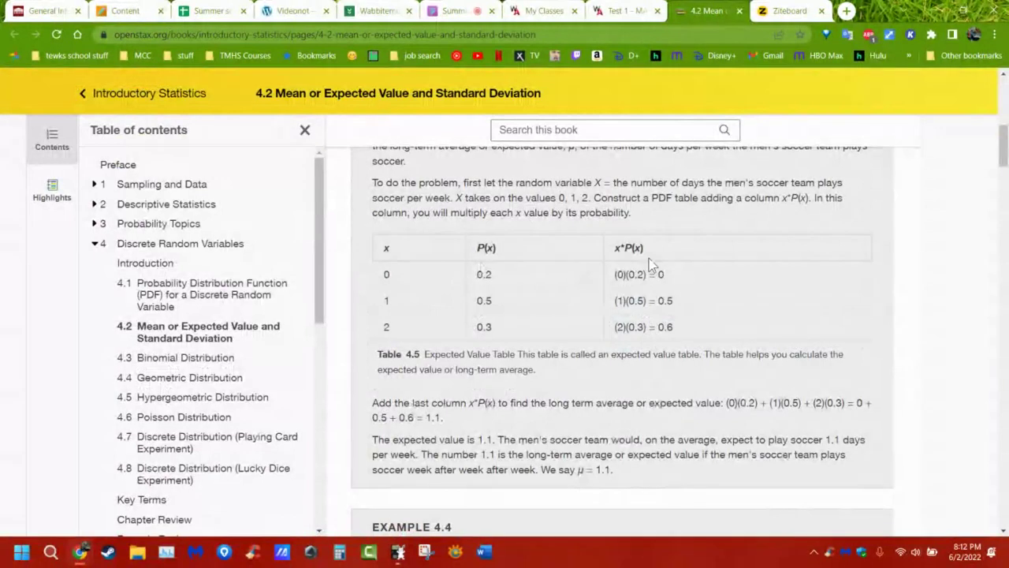
scroll(554, 293, "up", 1)
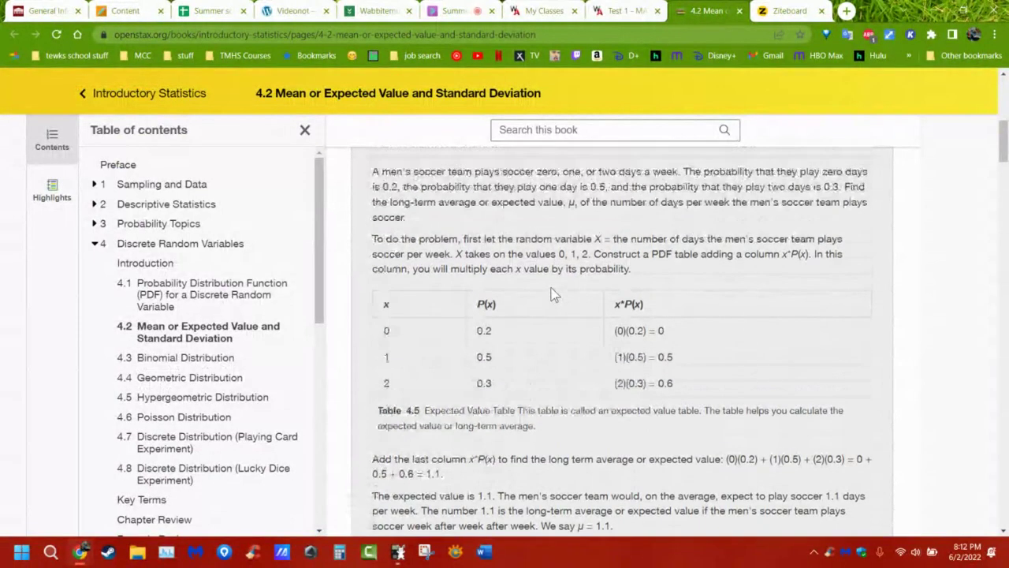
left_click_drag(309, 92, 555, 92)
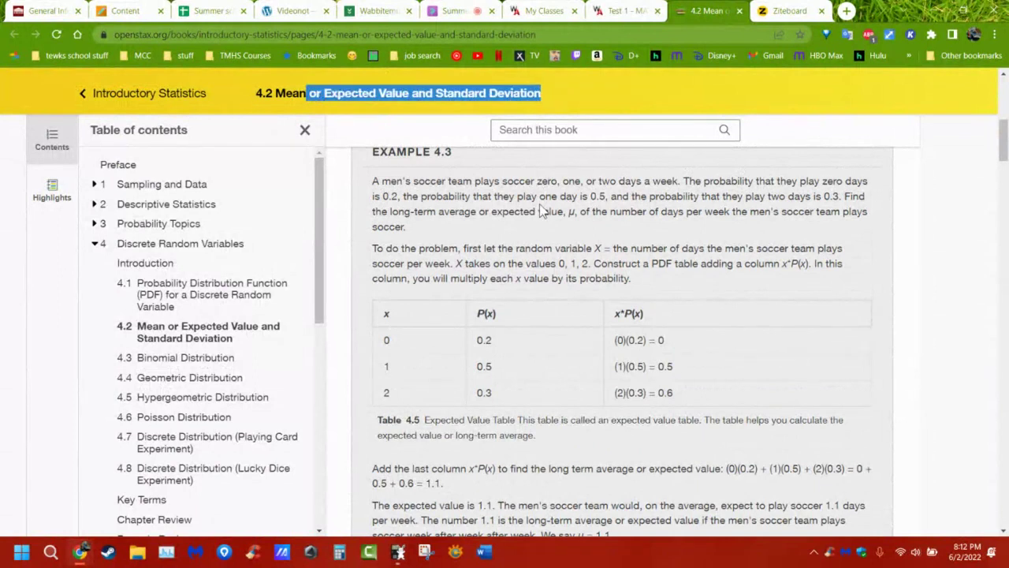
scroll(540, 212, "down", 1)
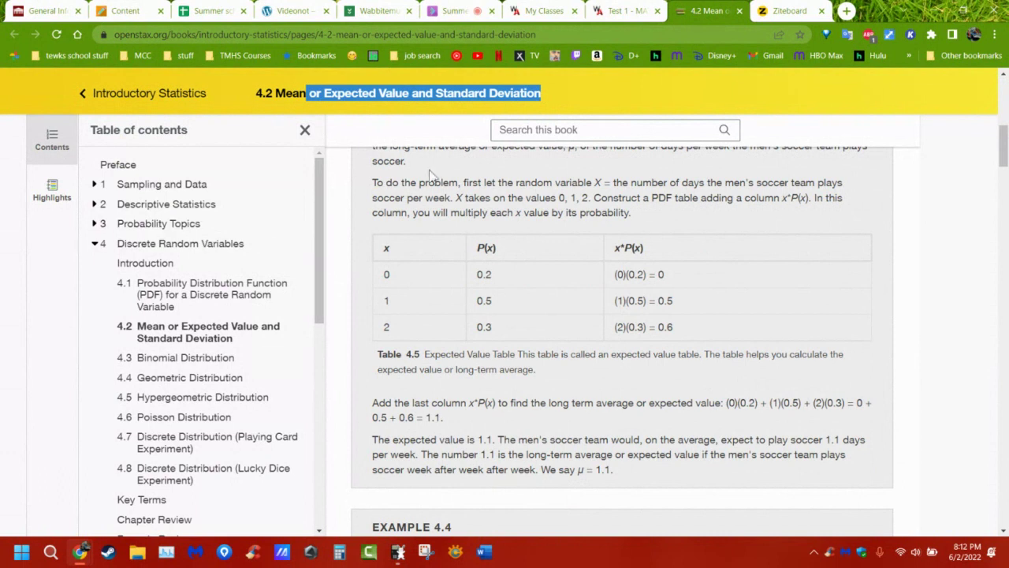
scroll(497, 202, "up", 2)
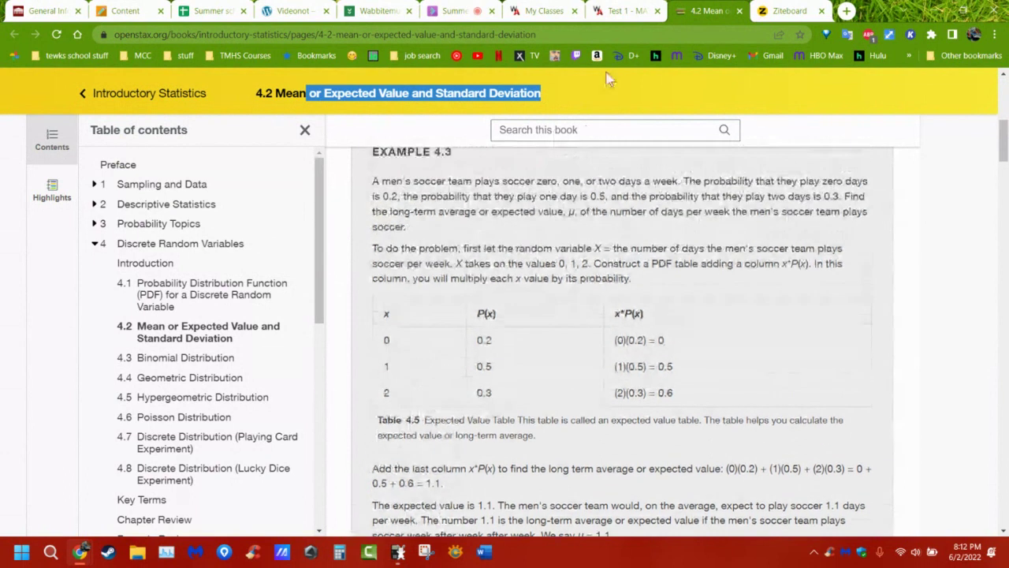
left_click(742, 11)
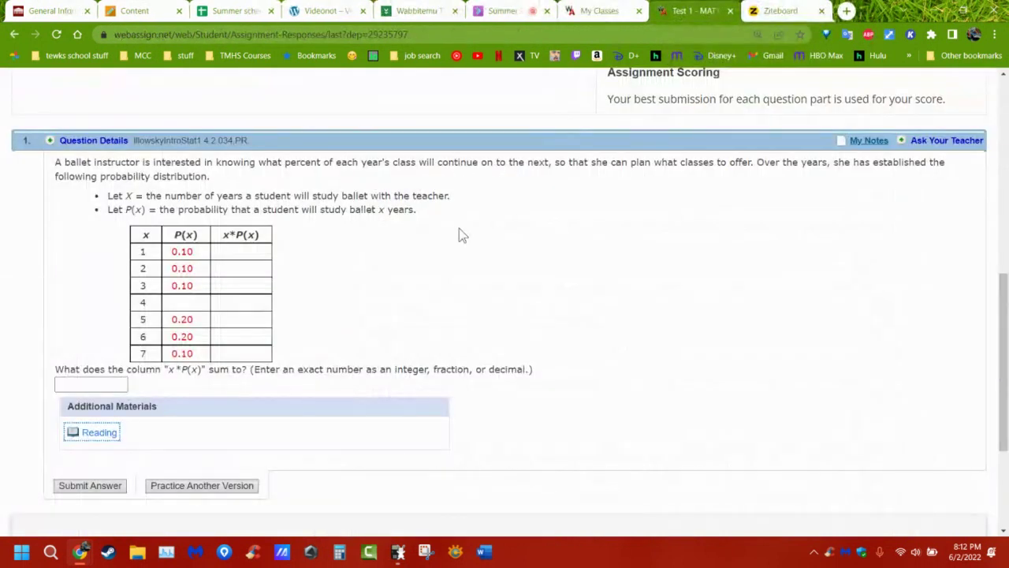
Recheck the Test 1 instructions, go on to question 2, and mark its wording about using a graphing calculator or computer for the standard deviation.
scroll(554, 291, "up", 5)
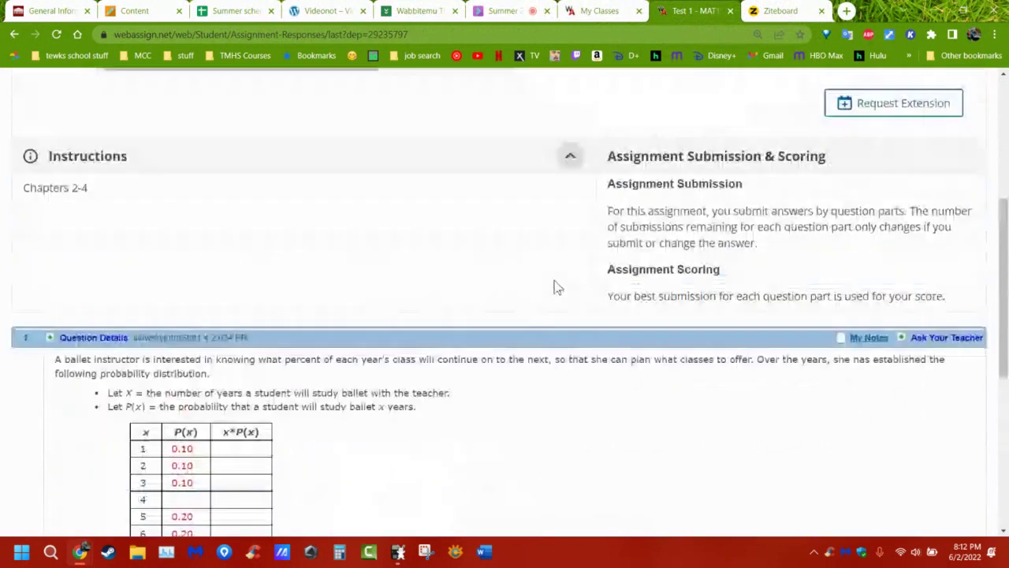
scroll(449, 281, "down", 1)
scroll(316, 316, "down", 2)
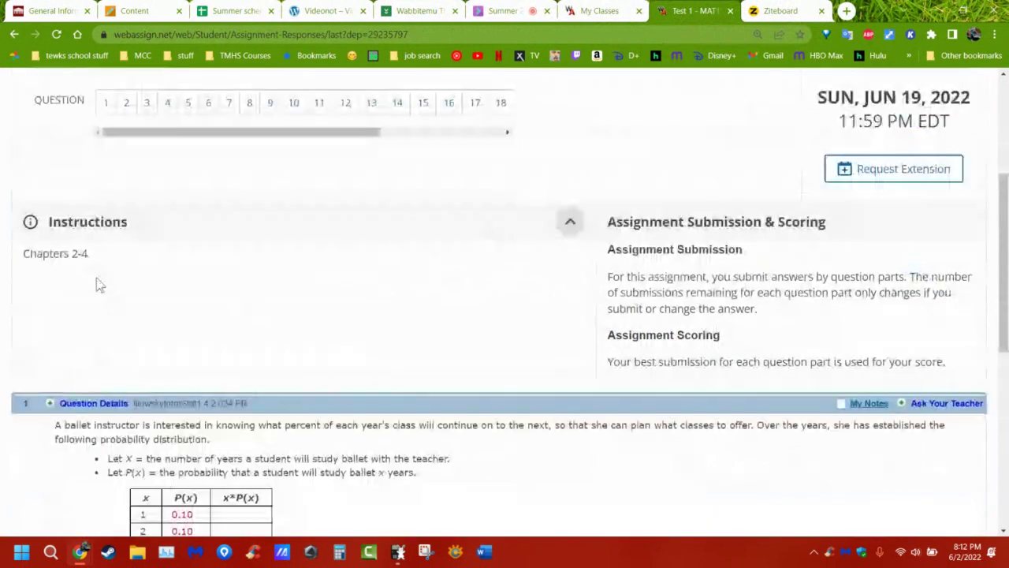
scroll(244, 360, "down", 5)
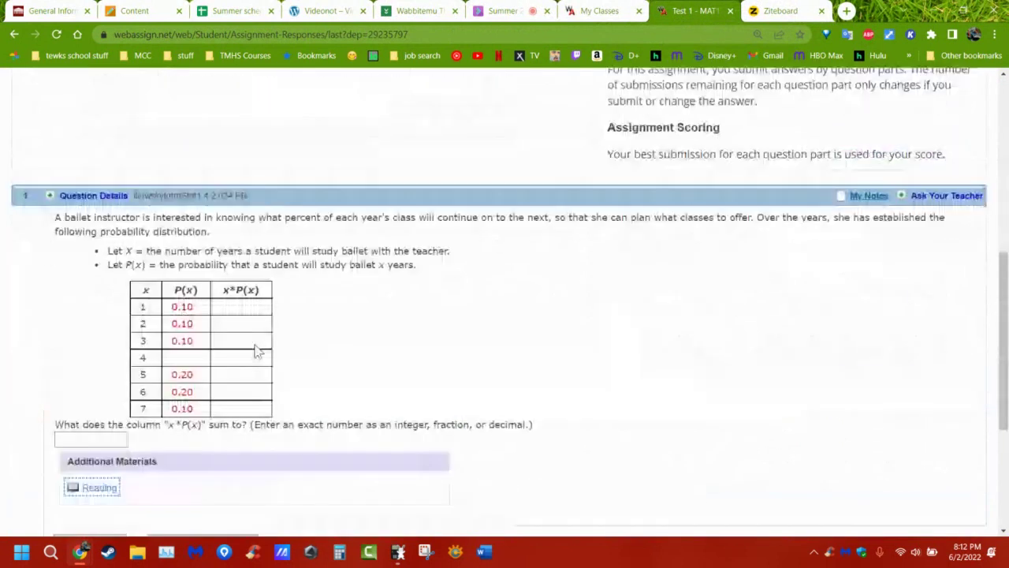
left_click(541, 421)
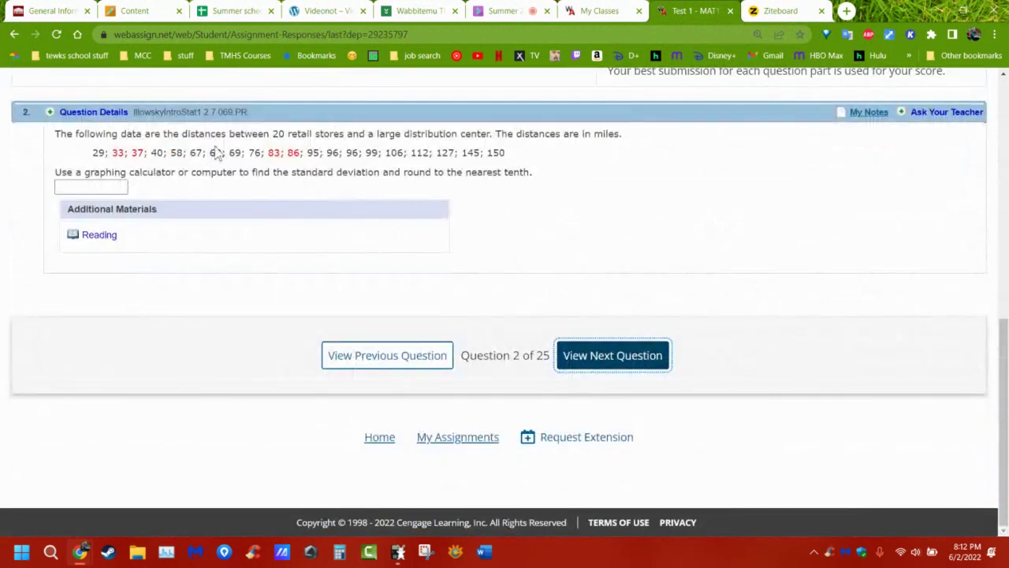
left_click_drag(95, 171, 498, 173)
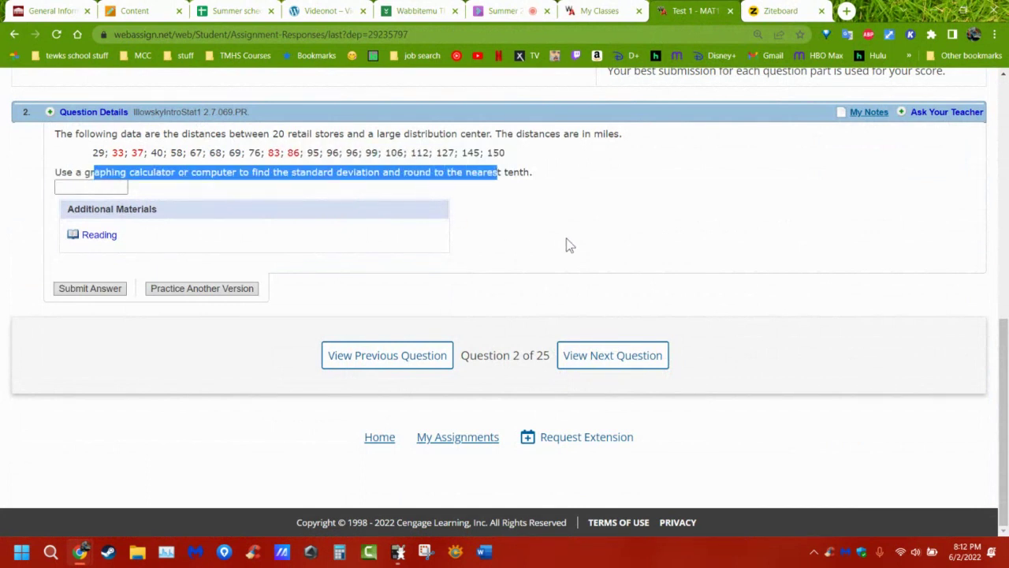
Close the Test 1 page and the Ziteboard whiteboard to return to the WebAssign class assignment list.
scroll(605, 261, "up", 6)
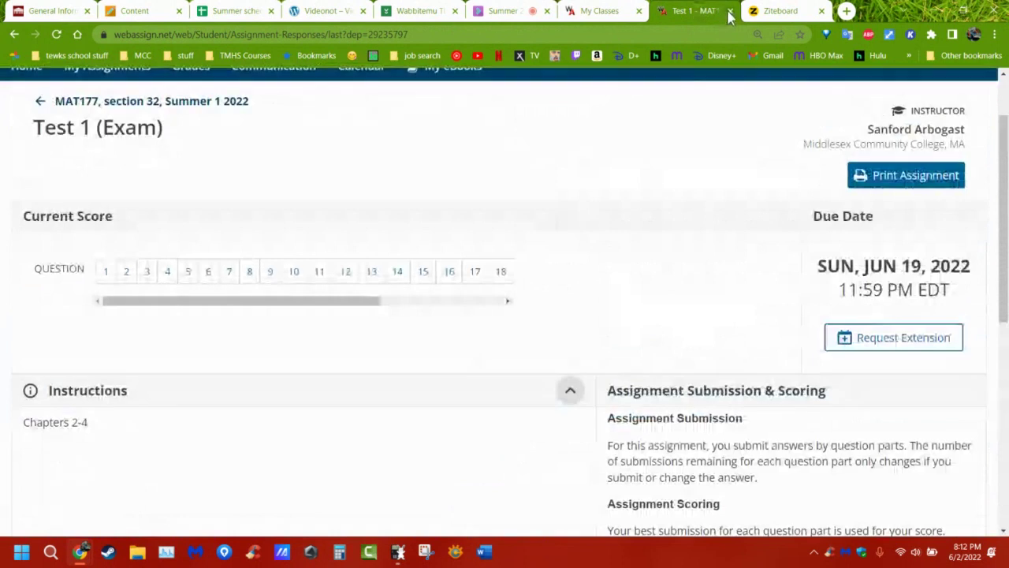
left_click(730, 11)
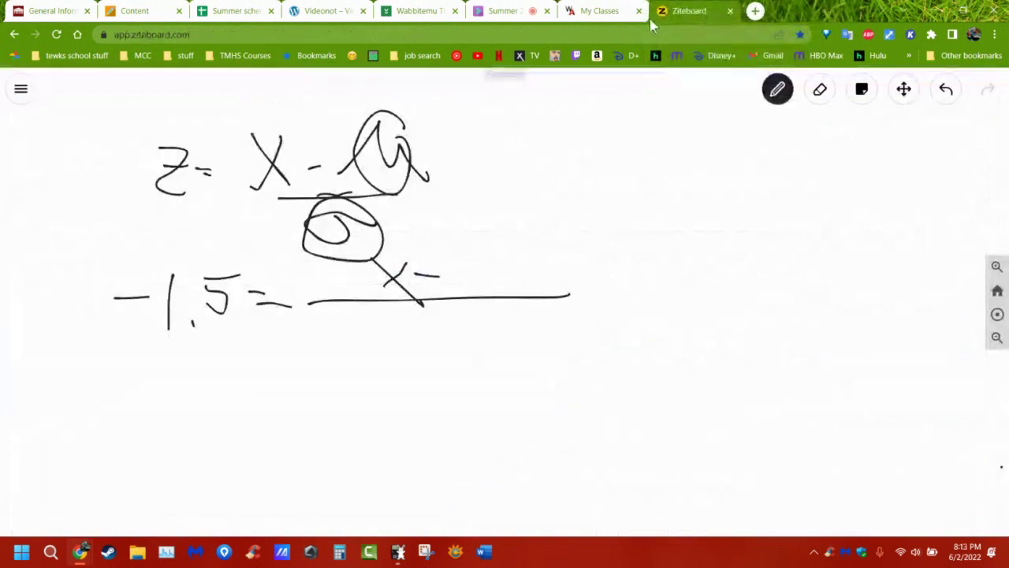
left_click(730, 11)
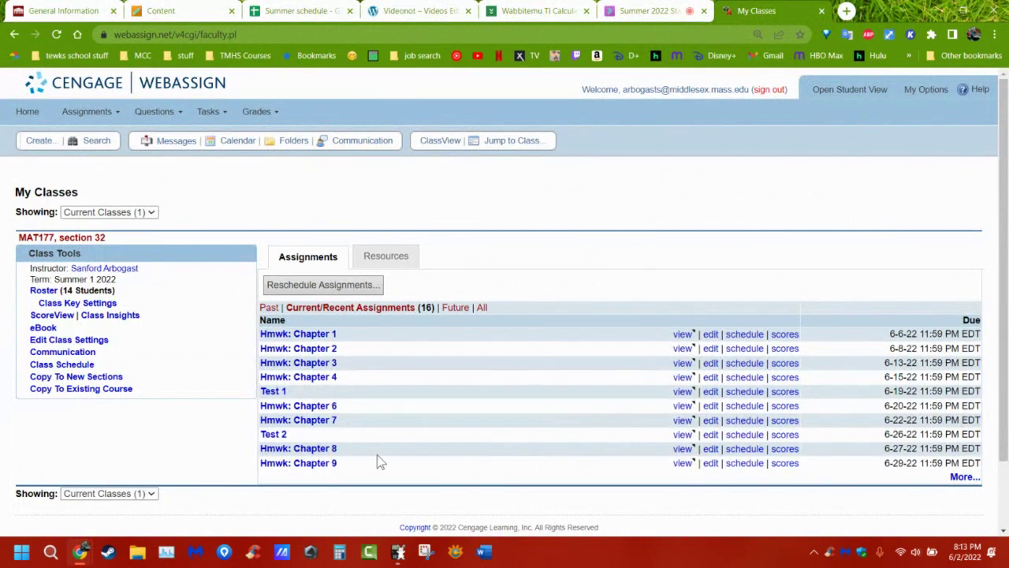
Switch to the Summer schedule spreadsheet and review its May to August dates, checking the live session's attendee list in between.
left_click(303, 11)
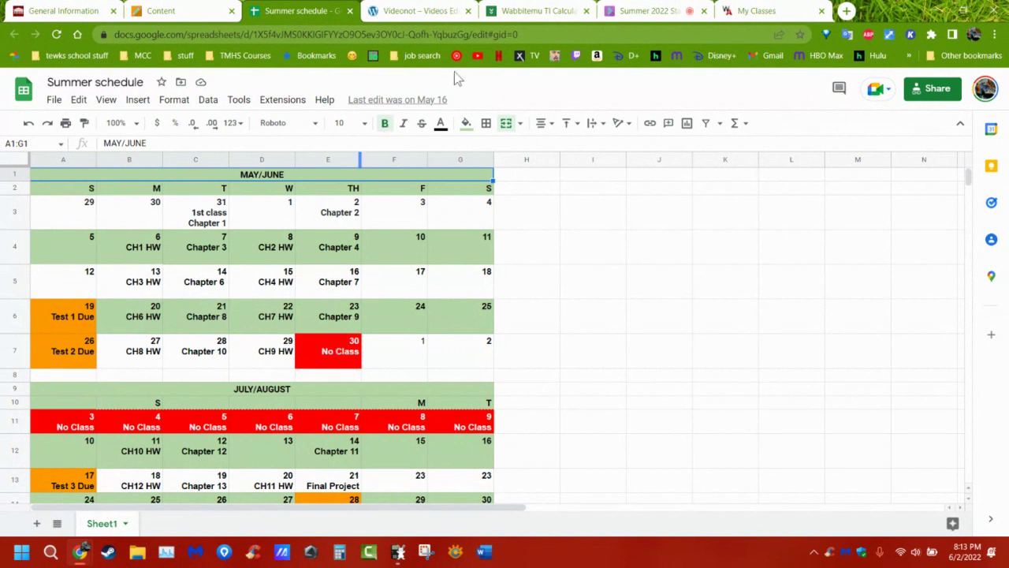
left_click(637, 11)
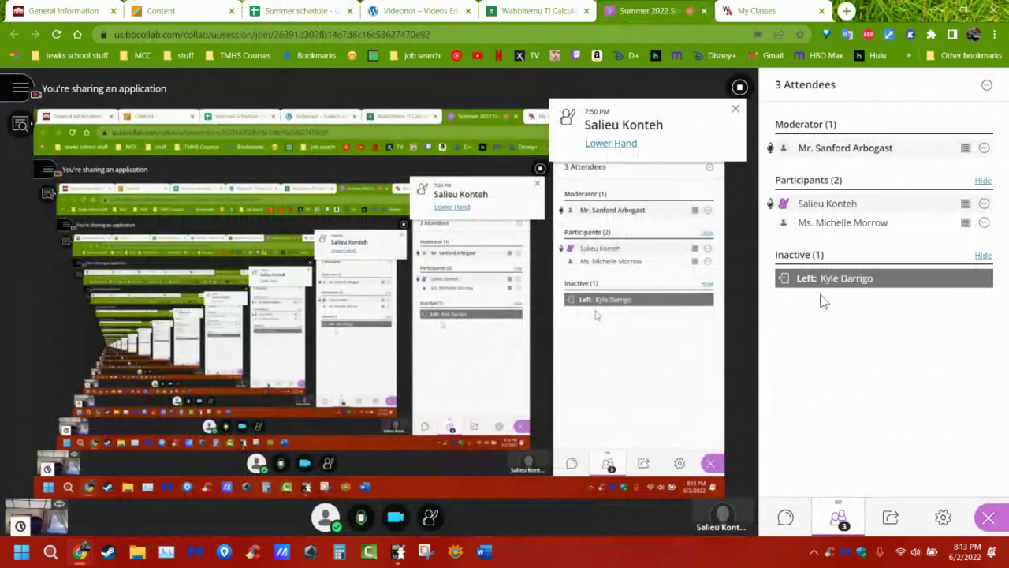
left_click(293, 11)
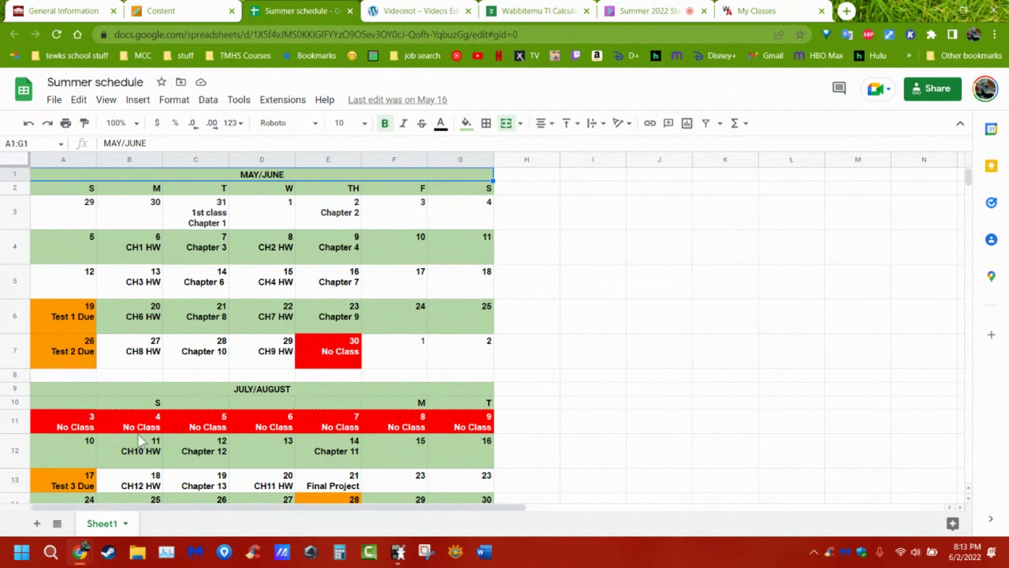
scroll(111, 438, "down", 3)
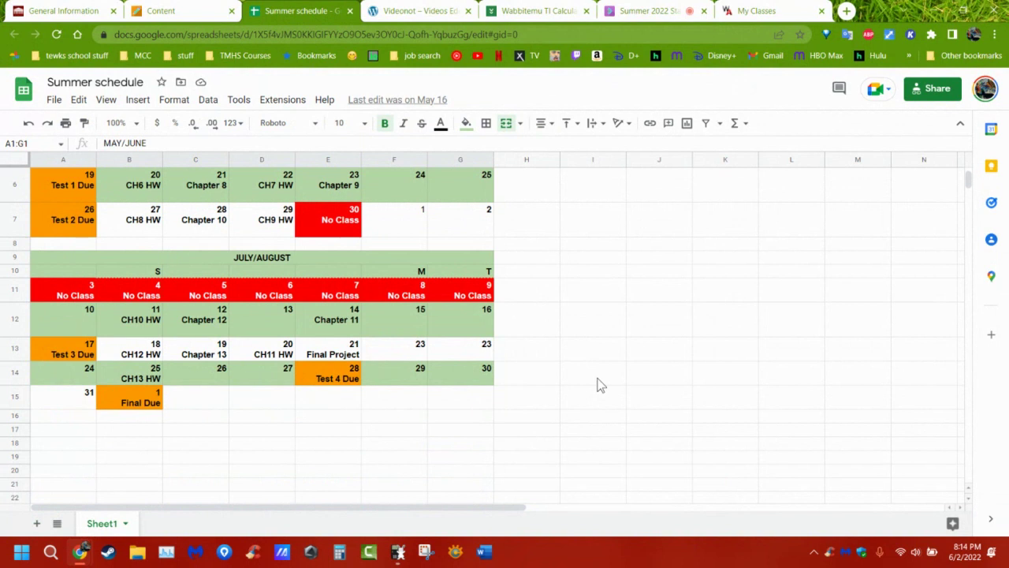
left_click(169, 14)
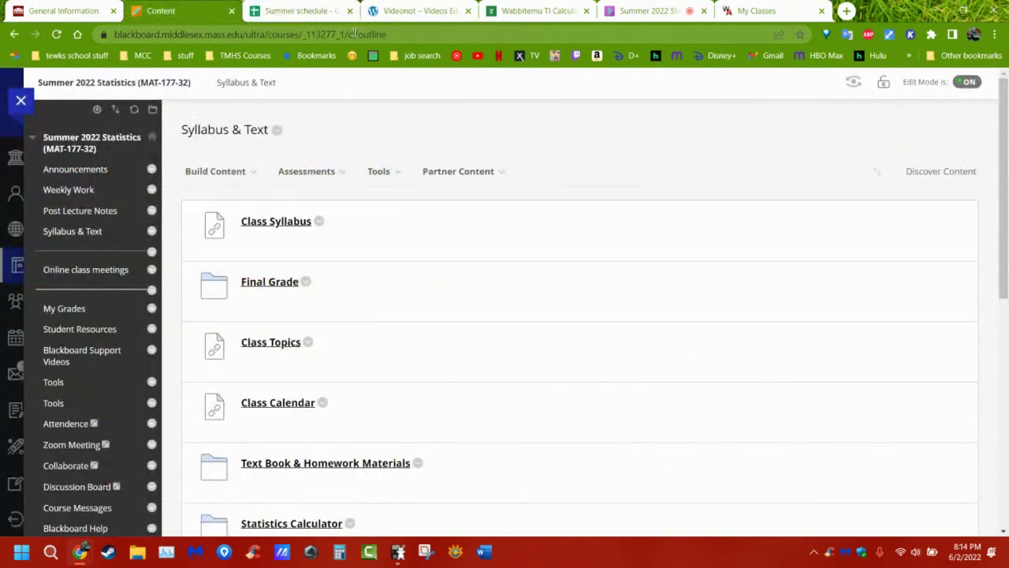
left_click(299, 12)
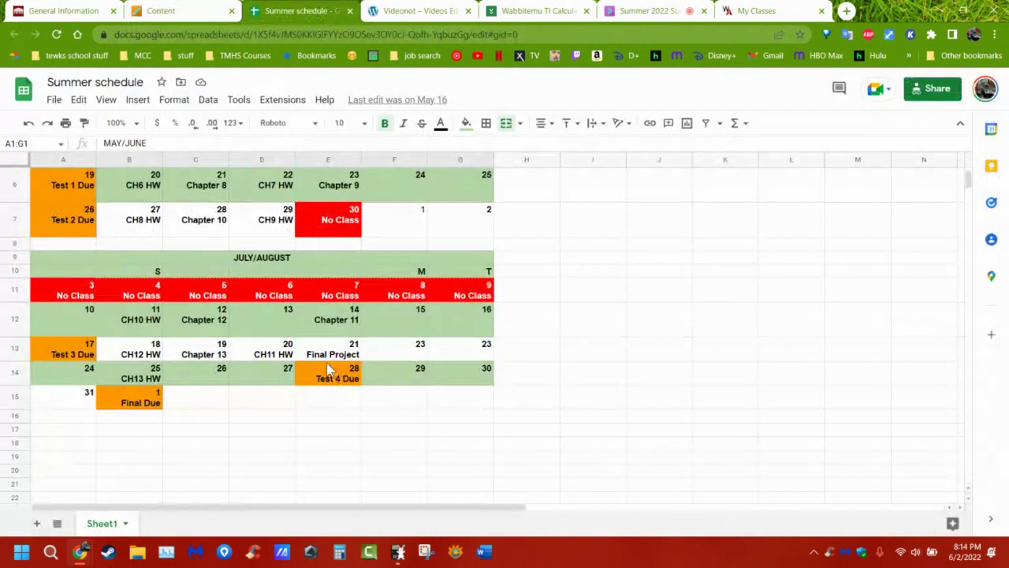
scroll(331, 367, "up", 3)
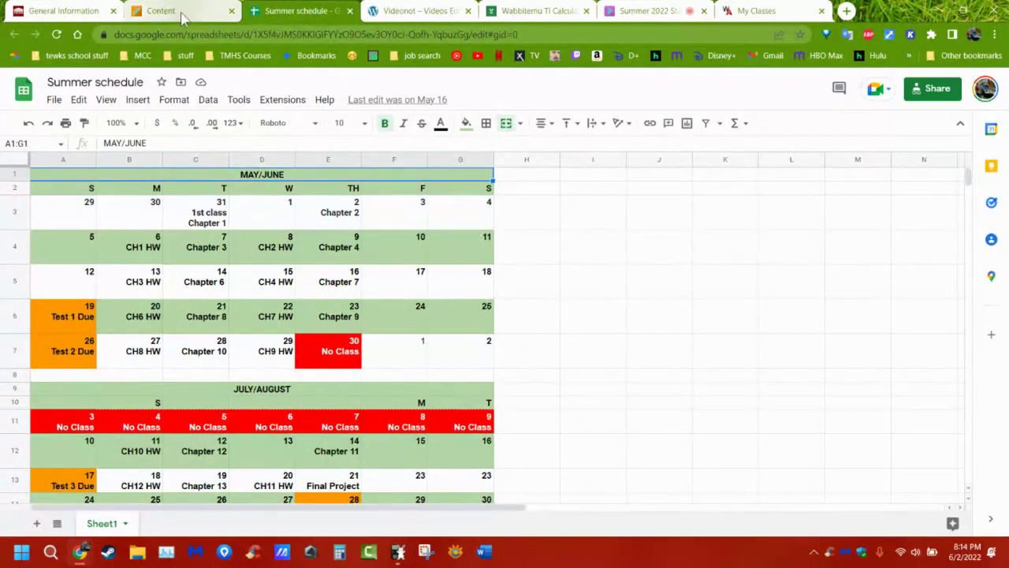
Switch to the Blackboard course, open the recordings list under the online class meetings, and return to the live Collaborate session.
left_click(183, 11)
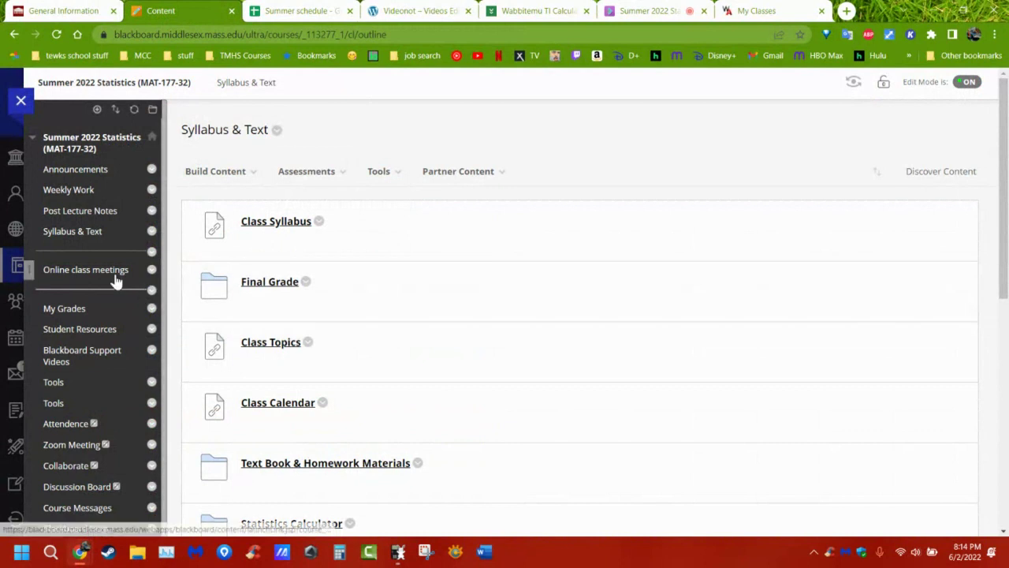
left_click(114, 273)
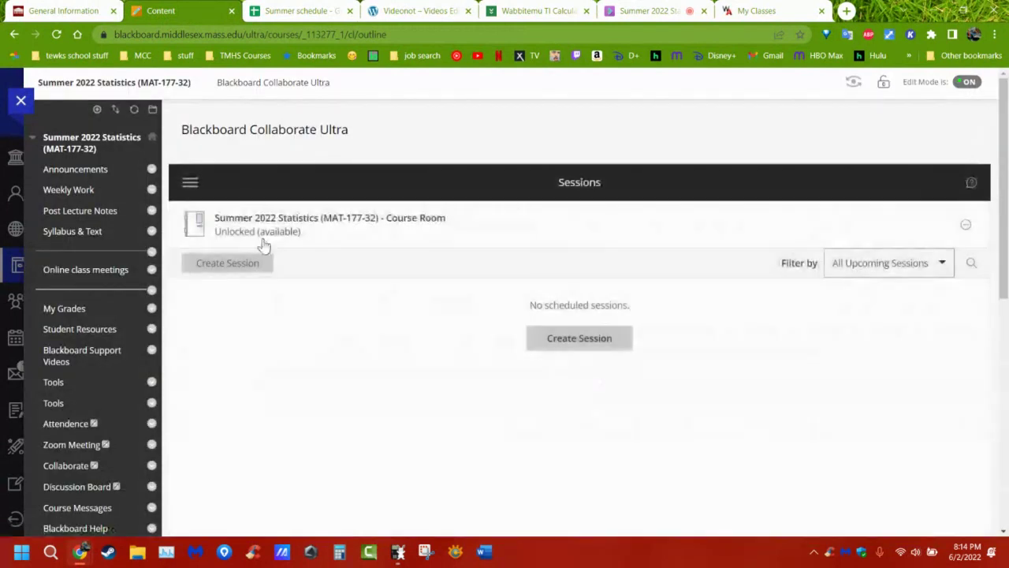
left_click(197, 190)
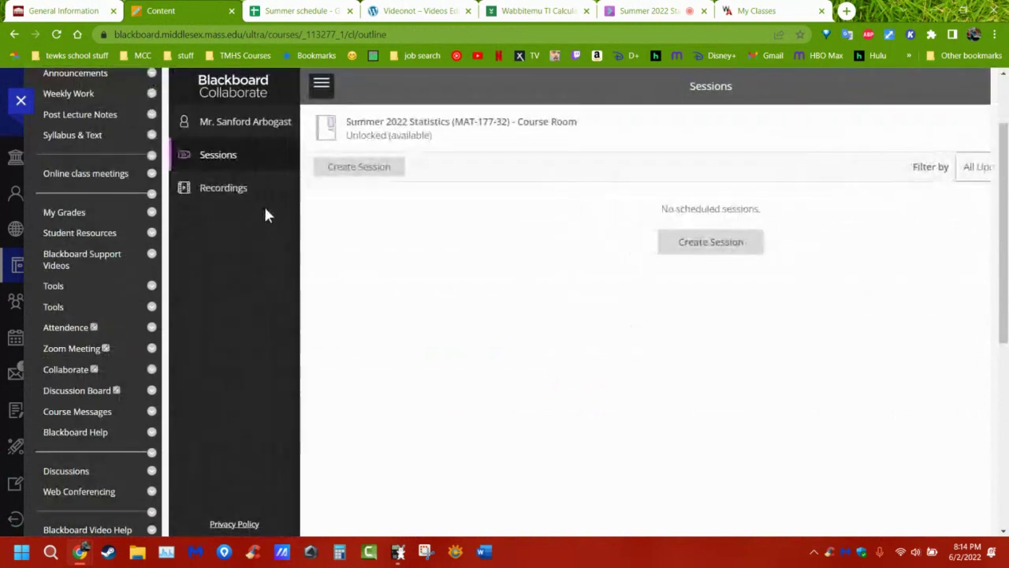
left_click(232, 189)
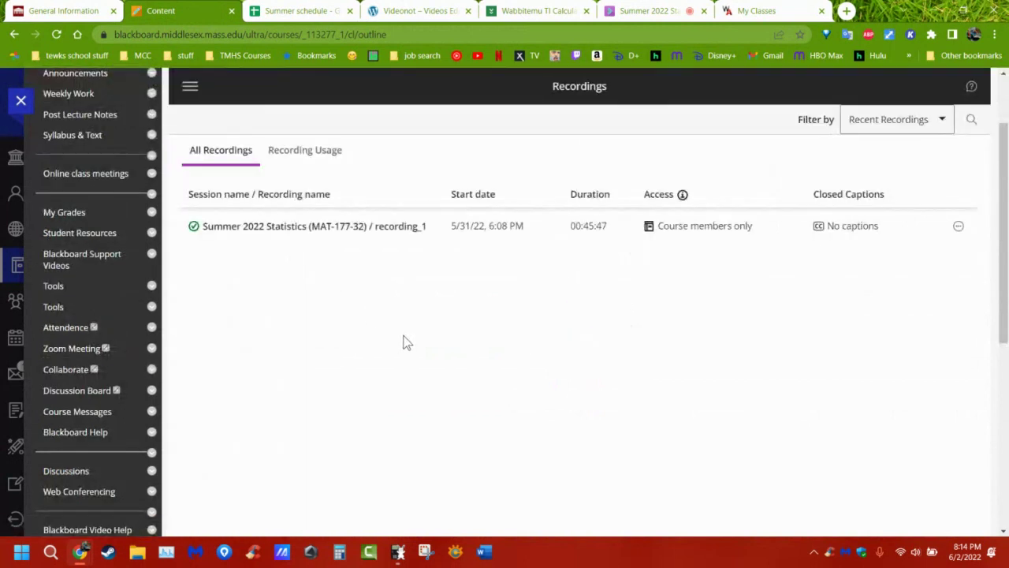
left_click(658, 11)
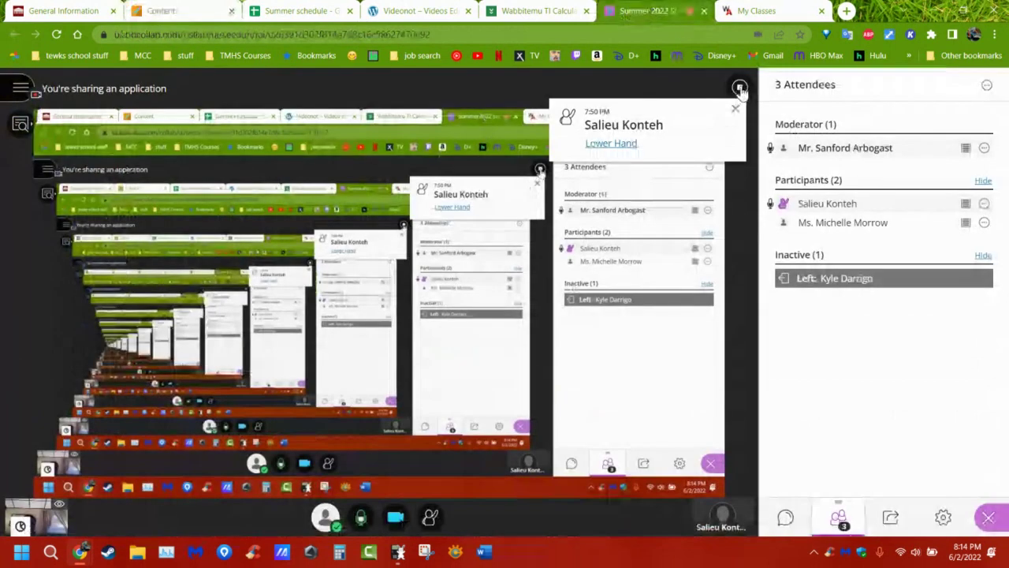